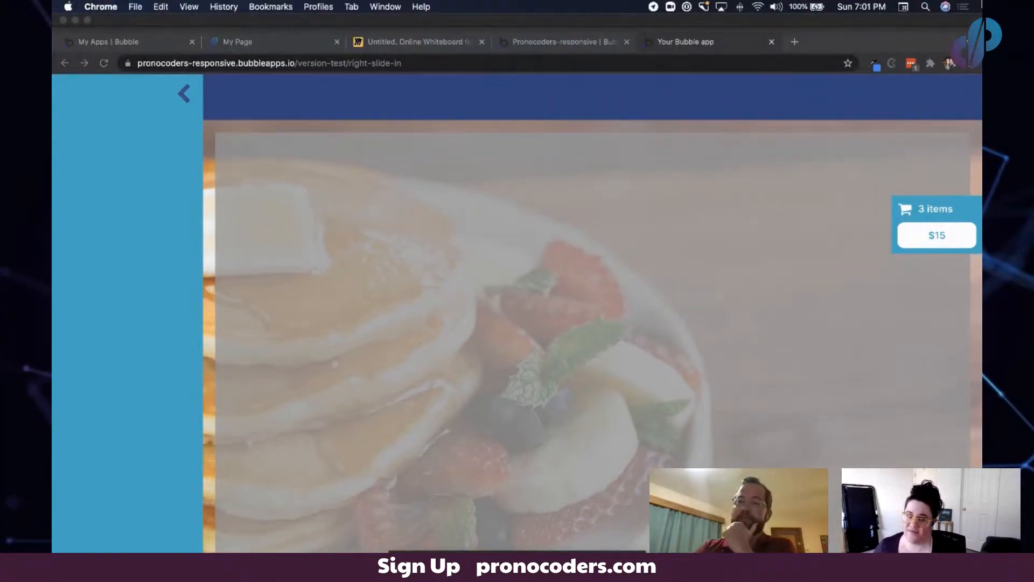
# - Collapse the left slide-in sidebar of the previewed app and expand it again
pyautogui.click(964, 7)
pyautogui.click(700, 156)
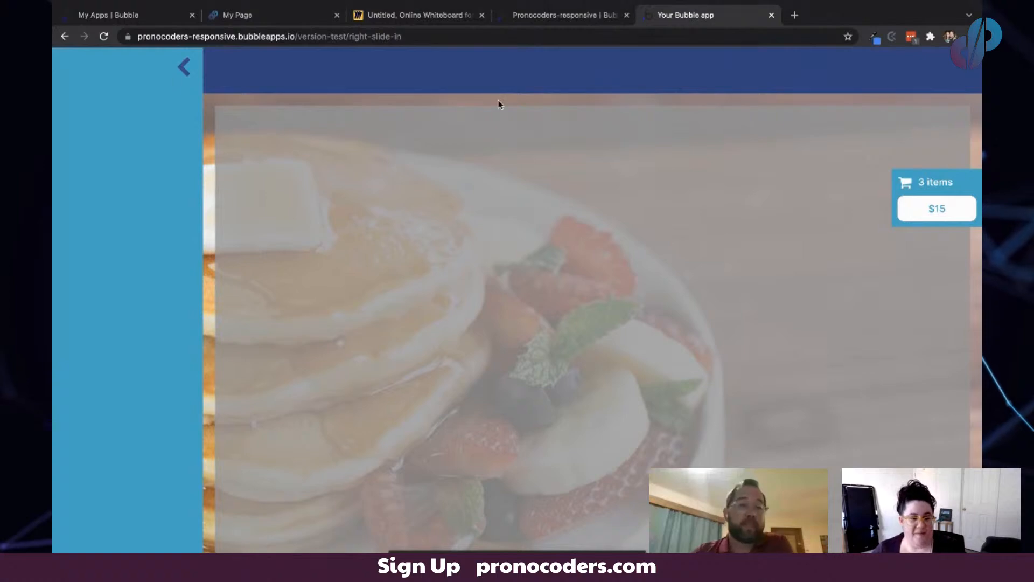
pyautogui.click(187, 69)
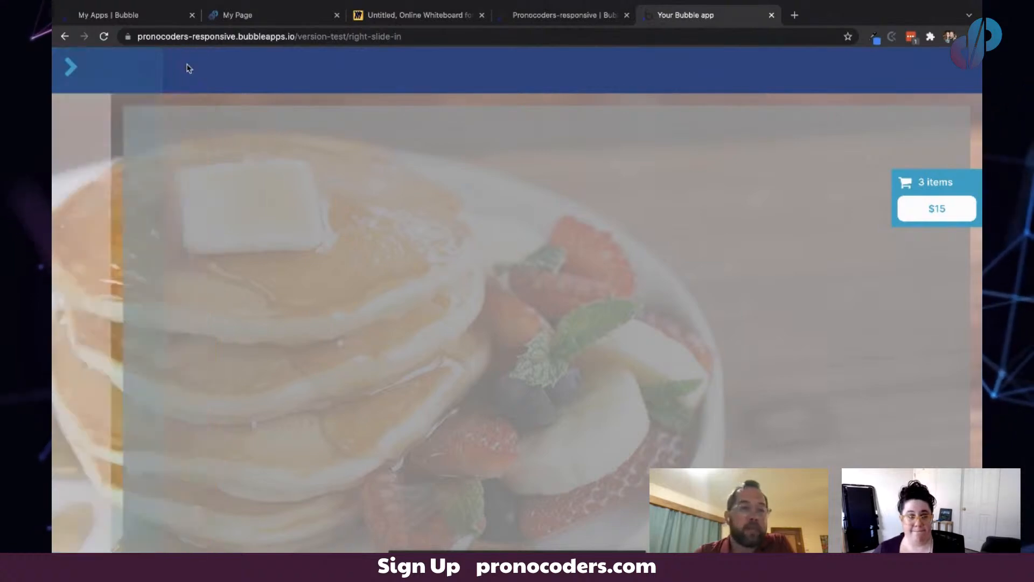
pyautogui.click(73, 68)
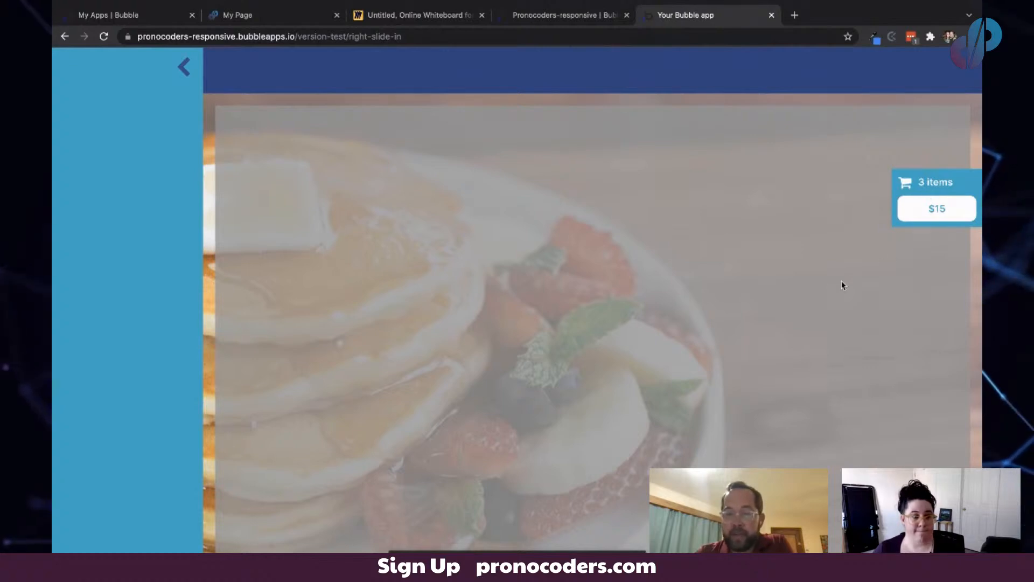
# - Open the cart slide-in panel, scroll through its item list, and close it again
pyautogui.click(932, 191)
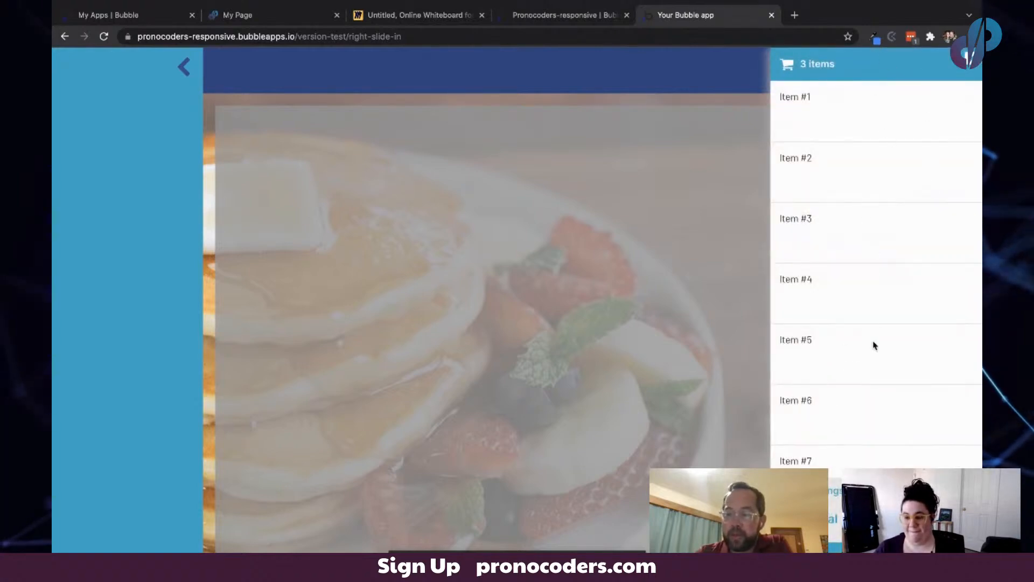
pyautogui.scroll(-4, 872, 344)
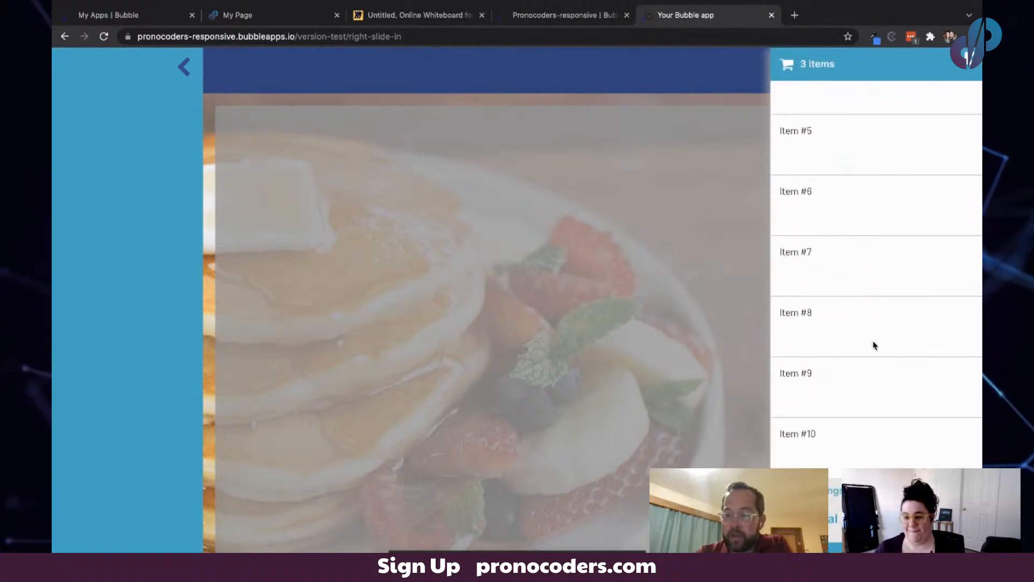
pyautogui.scroll(4, 874, 342)
pyautogui.scroll(-4, 857, 300)
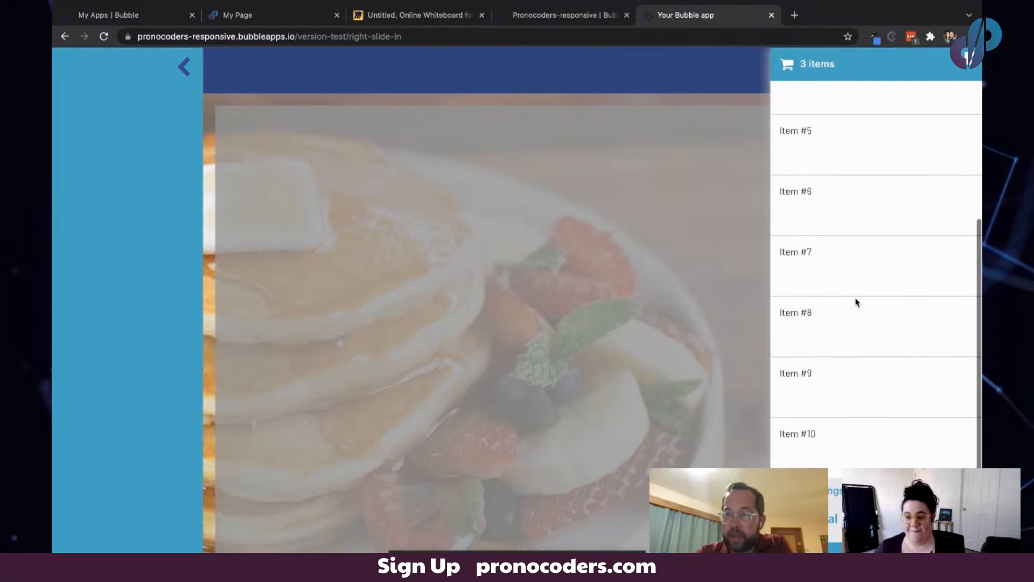
pyautogui.scroll(4, 856, 302)
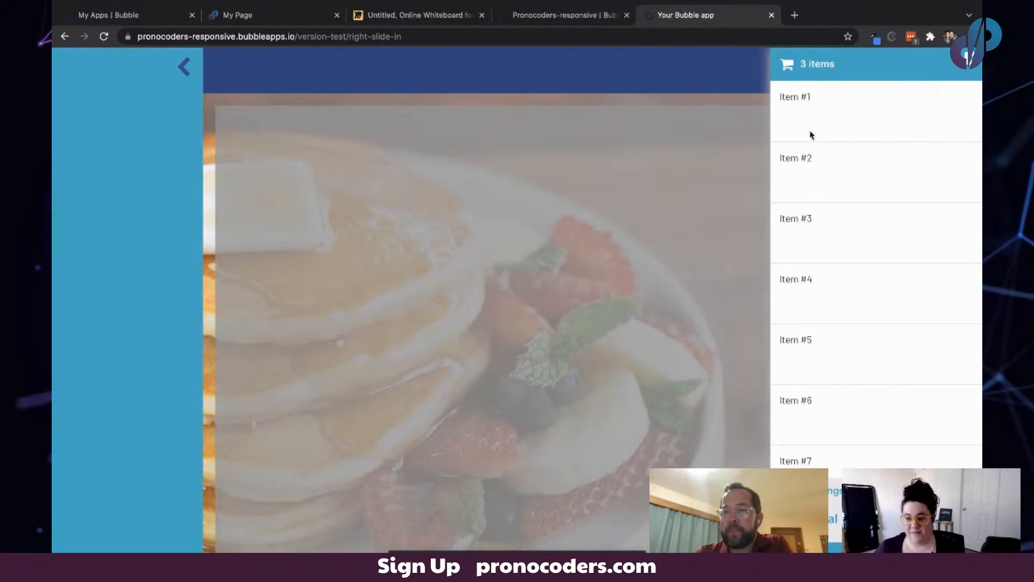
pyautogui.click(708, 174)
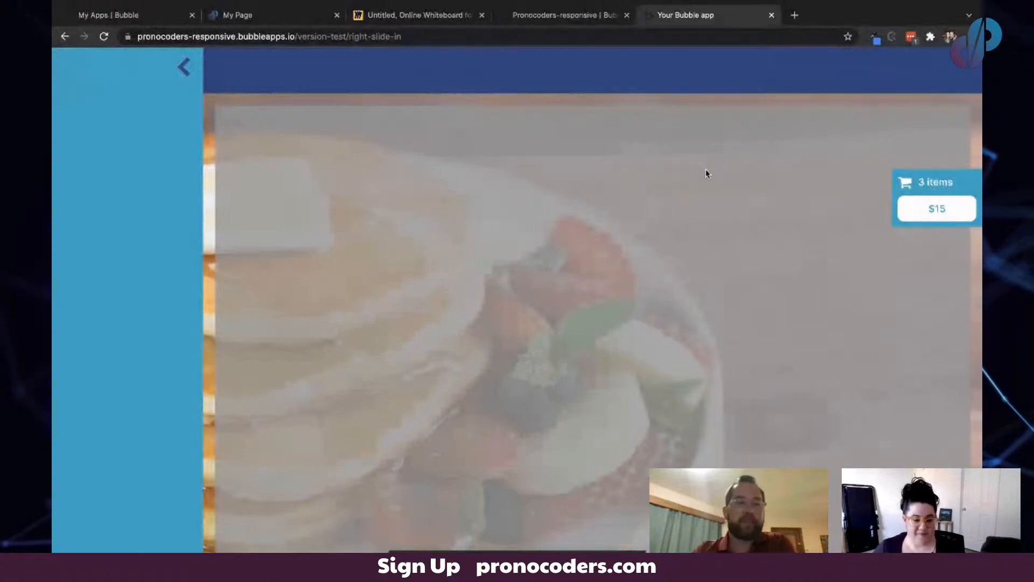
# - Switch to the Flex Guide page and read through the row container alignment examples
pyautogui.click(278, 18)
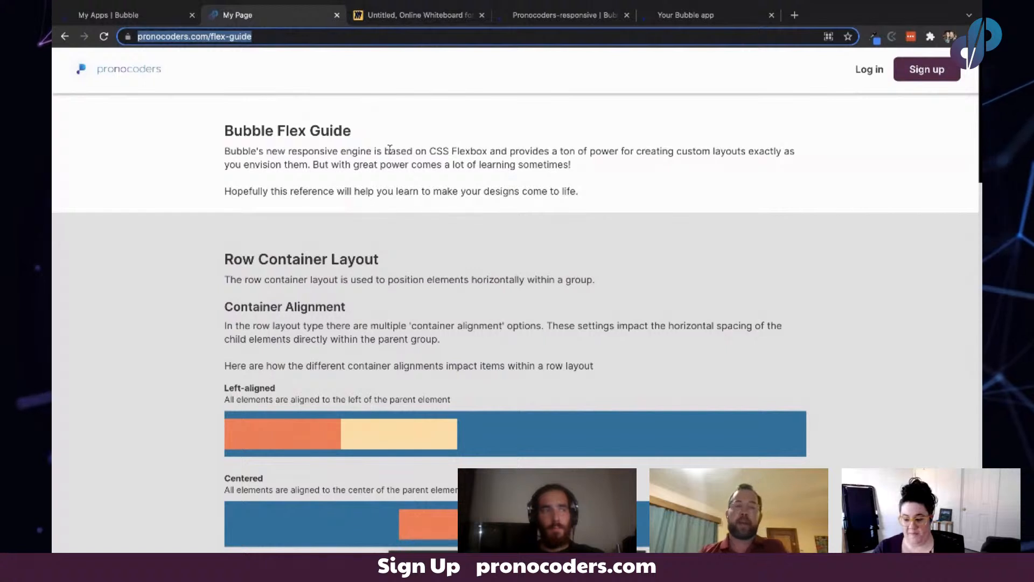
pyautogui.scroll(-1, 467, 278)
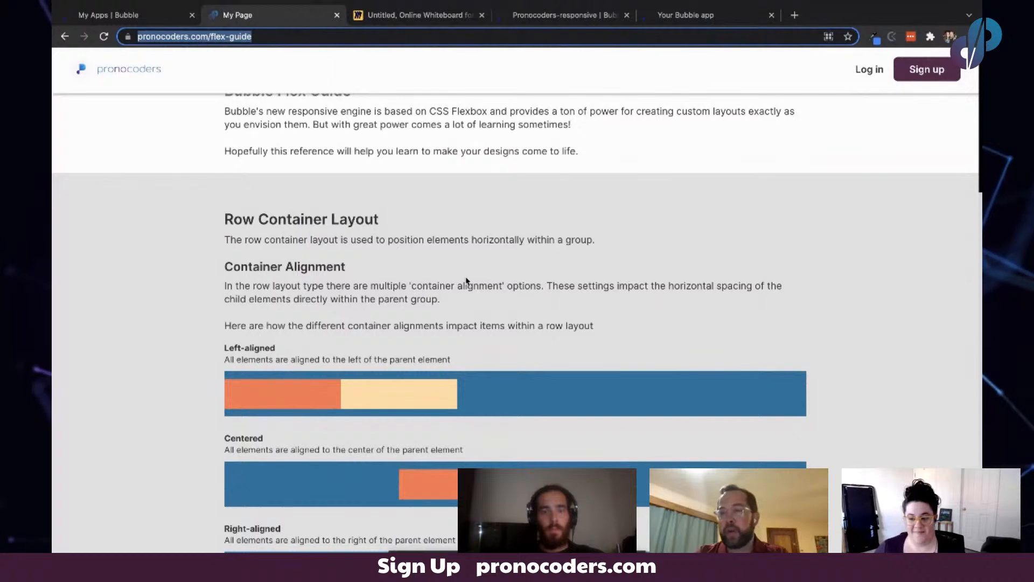
pyautogui.scroll(1, 466, 281)
pyautogui.scroll(-3, 467, 281)
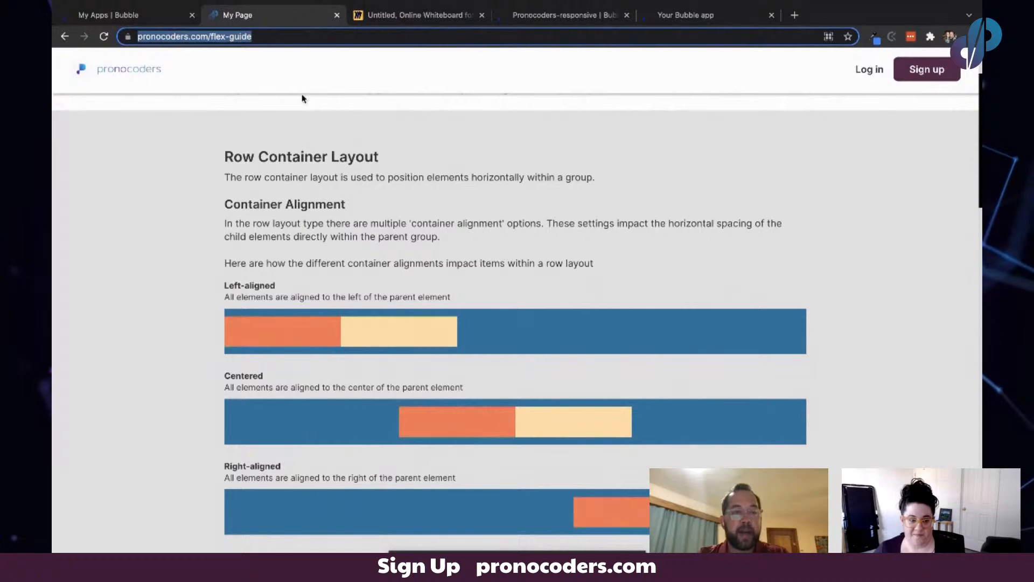
pyautogui.scroll(-1, 402, 200)
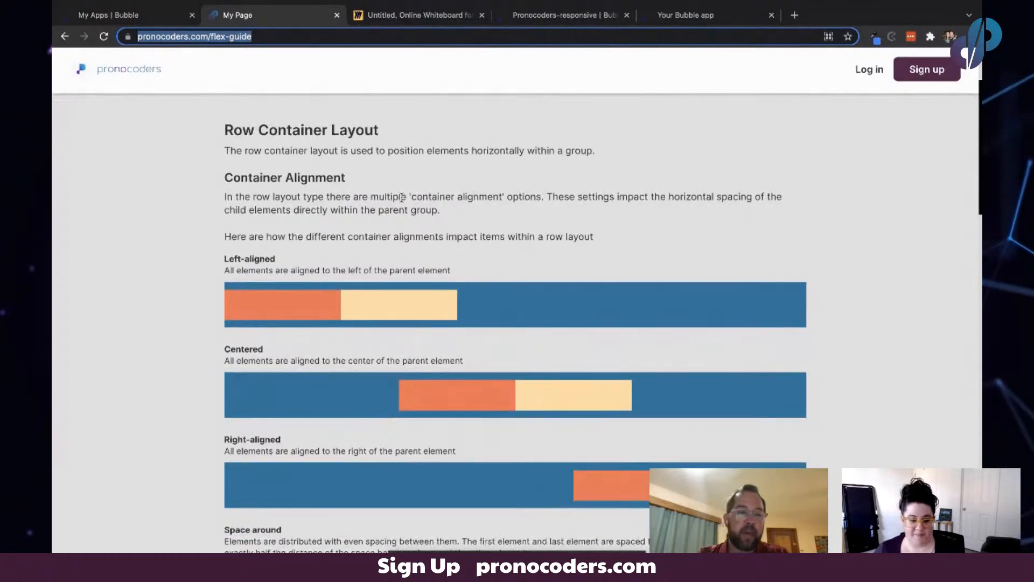
pyautogui.scroll(1, 402, 197)
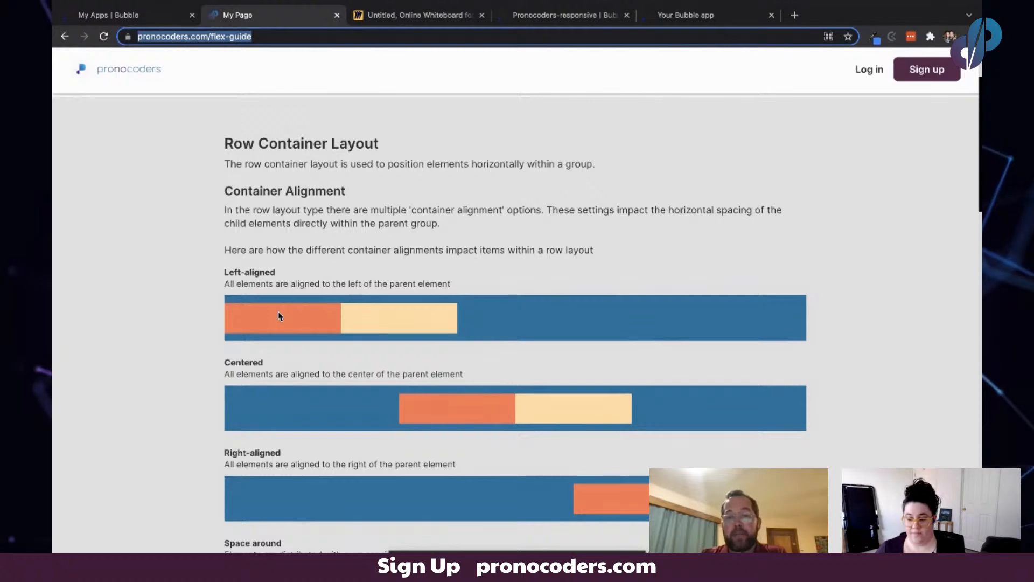
pyautogui.scroll(-2, 340, 263)
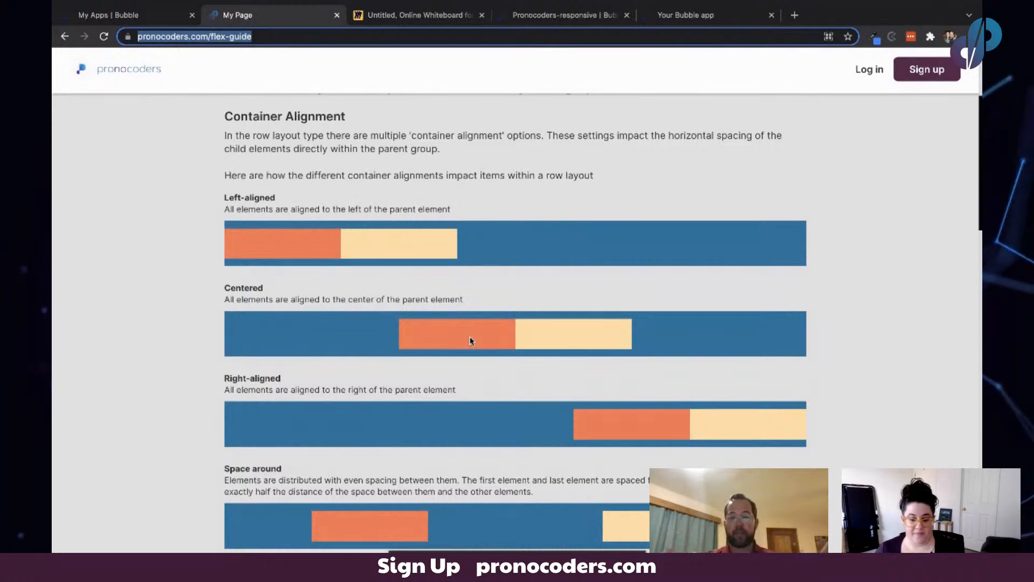
pyautogui.scroll(-2, 469, 340)
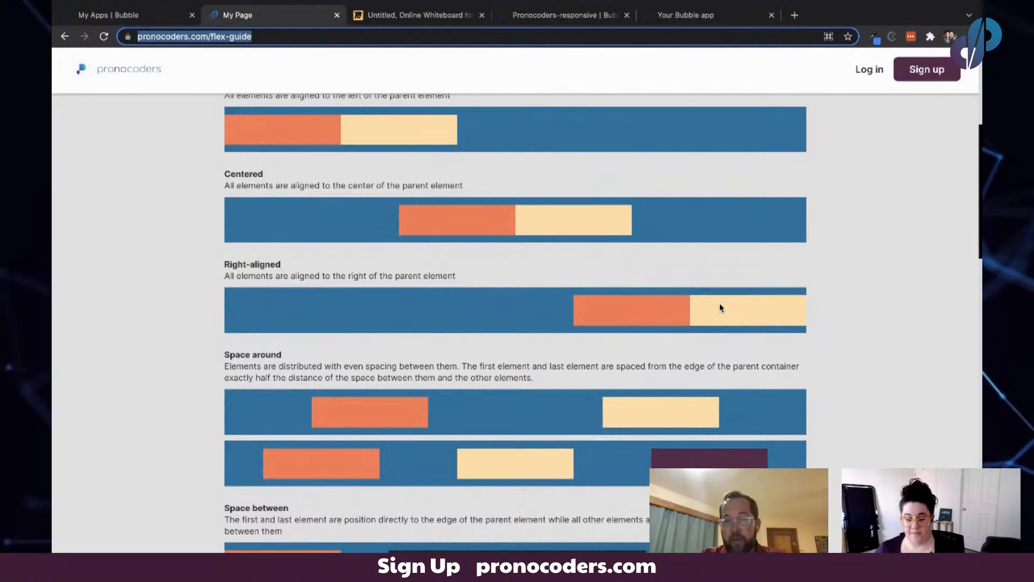
pyautogui.scroll(-3, 720, 307)
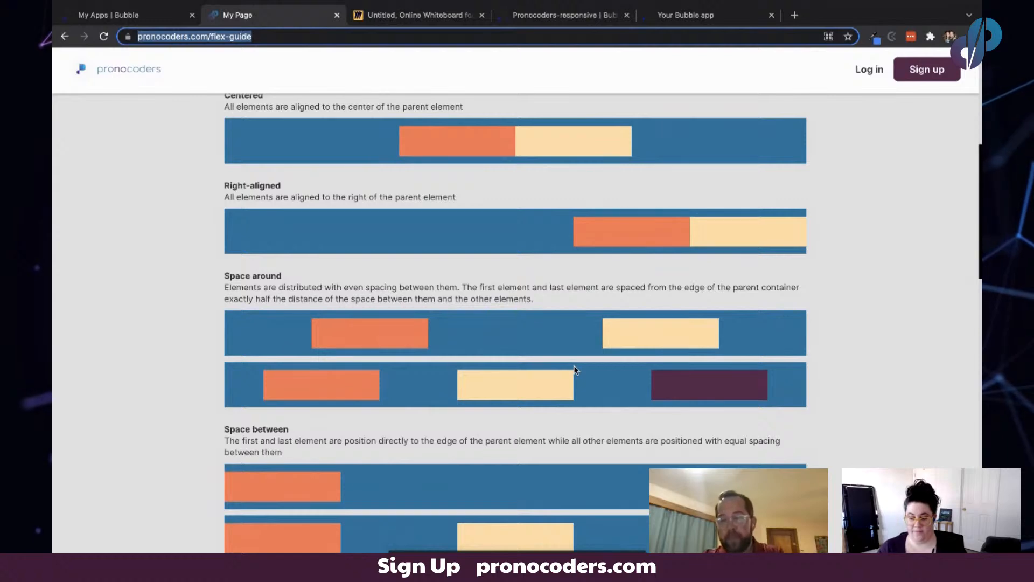
pyautogui.scroll(-3, 574, 370)
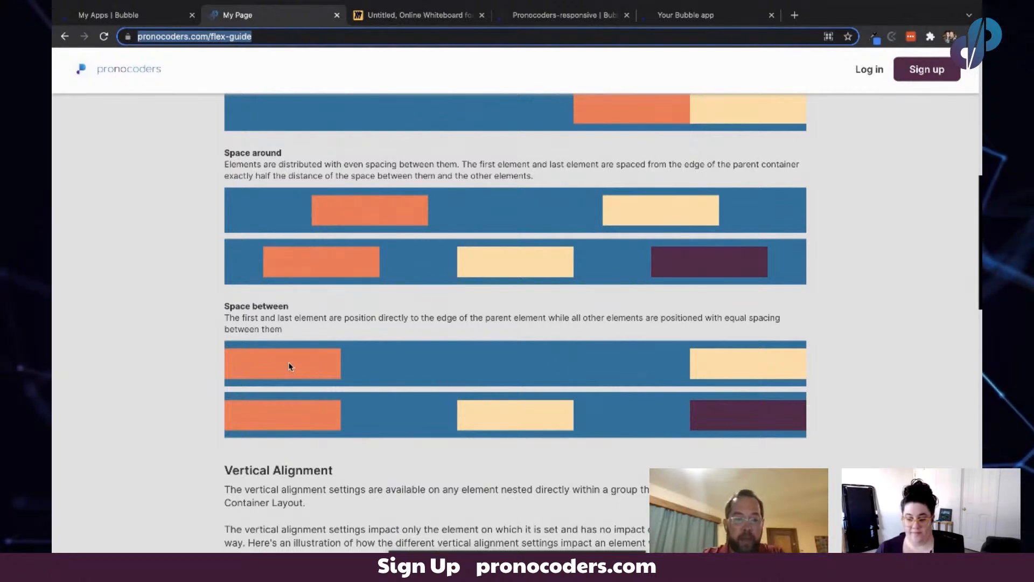
pyautogui.scroll(-1, 520, 362)
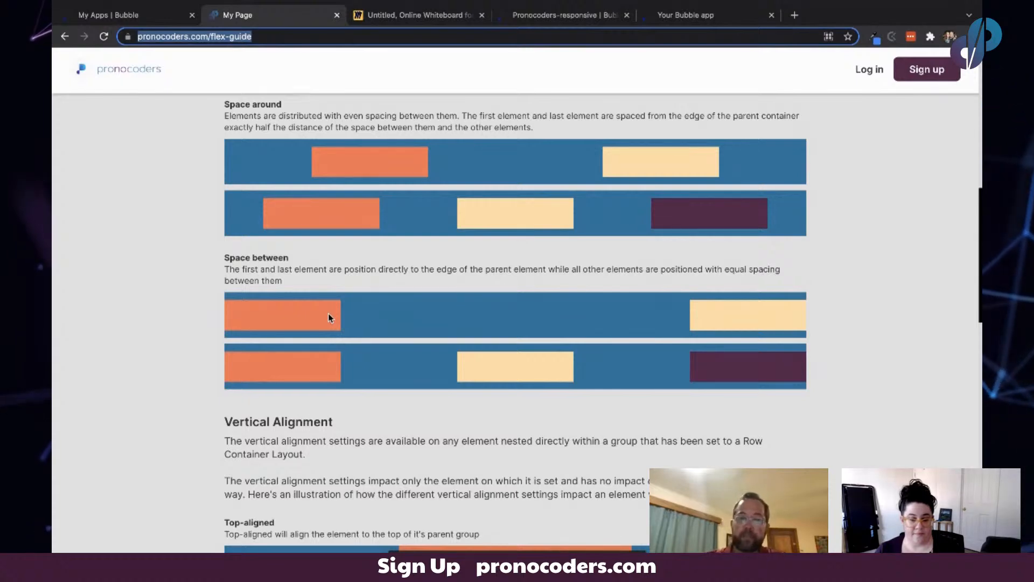
# - Read the vertical alignment examples for elements inside a row container
pyautogui.scroll(7, 328, 314)
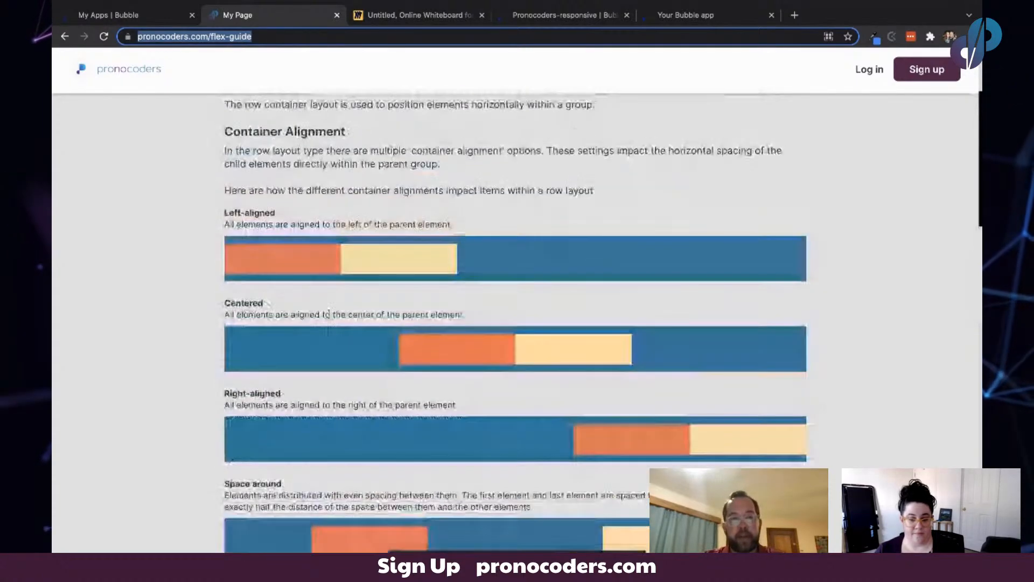
pyautogui.scroll(-10, 328, 314)
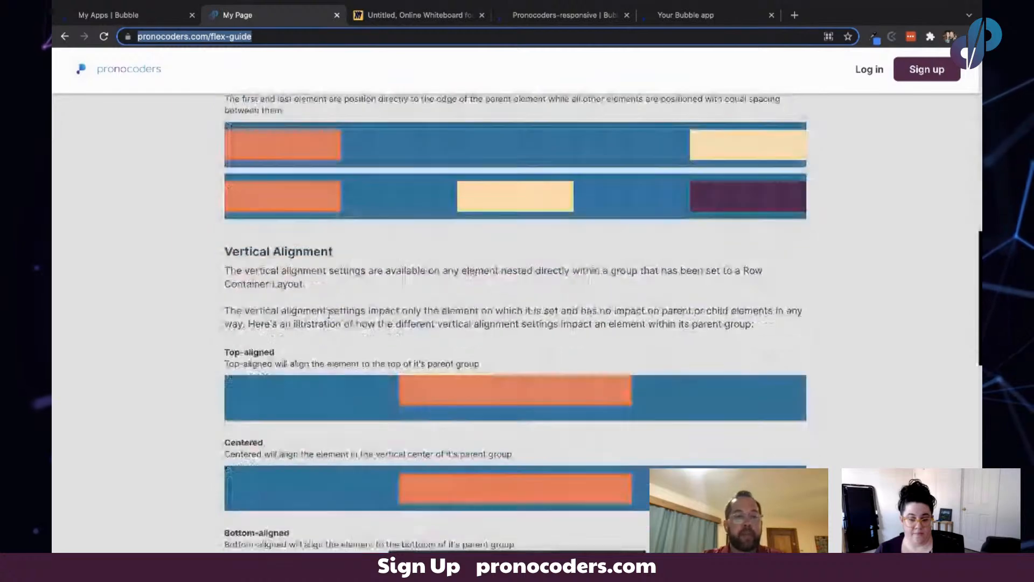
pyautogui.scroll(-2, 374, 285)
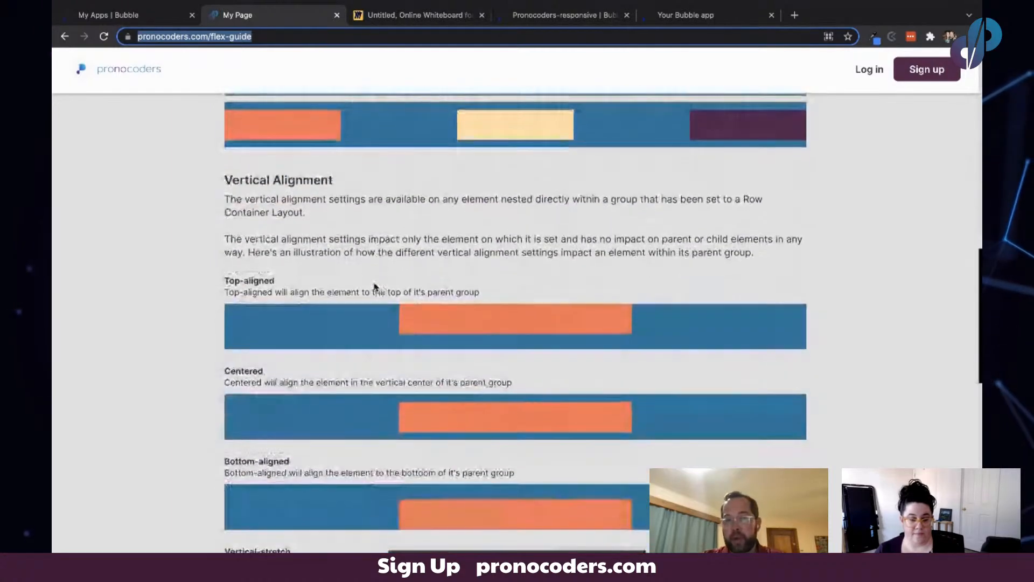
pyautogui.scroll(-1, 376, 286)
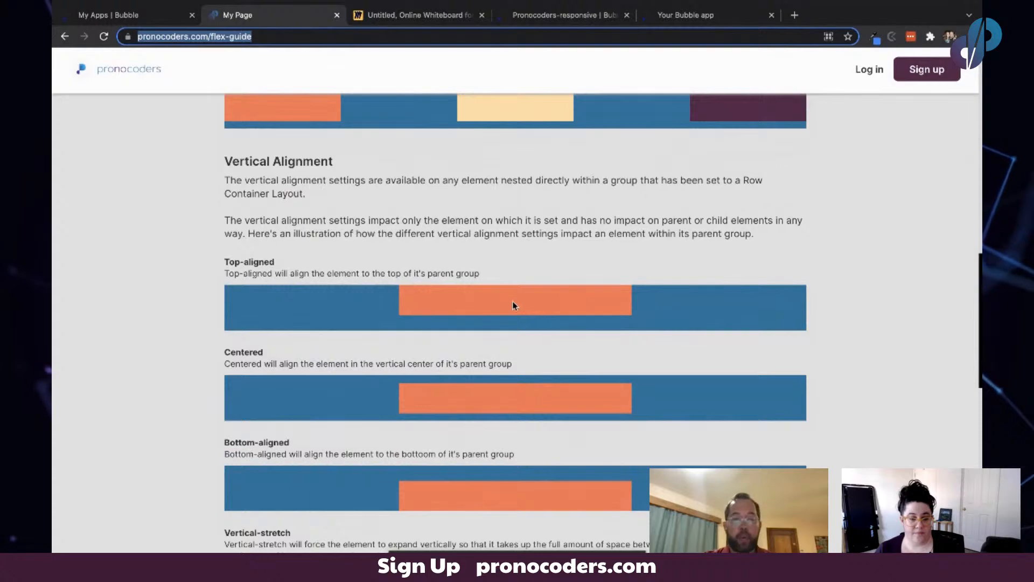
pyautogui.scroll(-1, 517, 300)
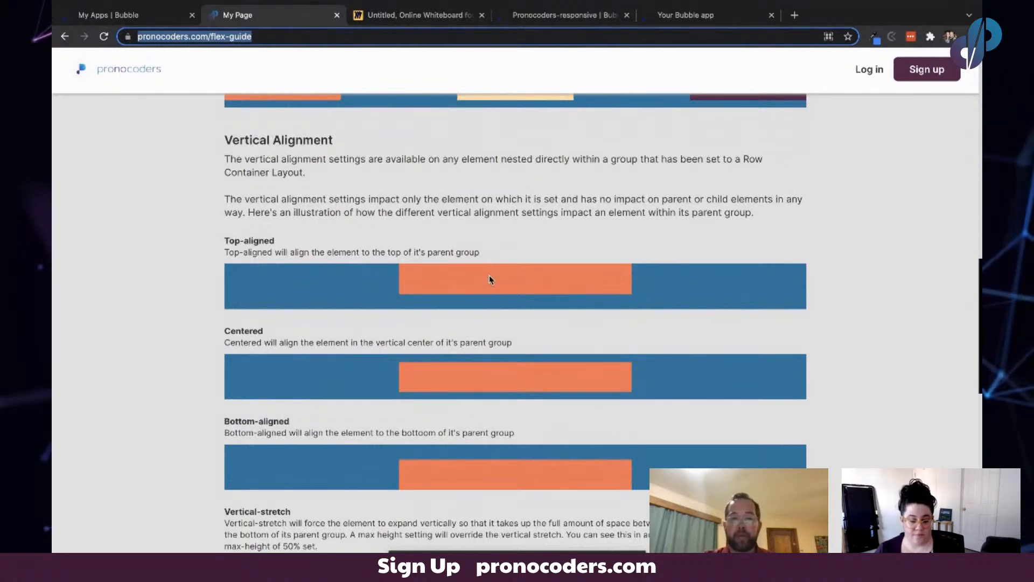
pyautogui.scroll(-2, 338, 276)
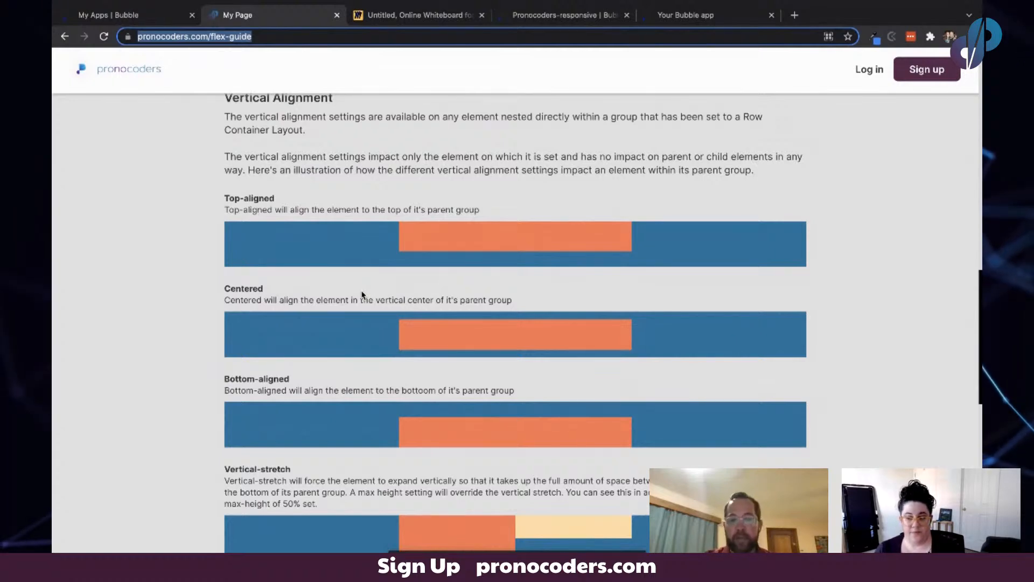
pyautogui.scroll(-1, 467, 322)
pyautogui.scroll(-2, 468, 322)
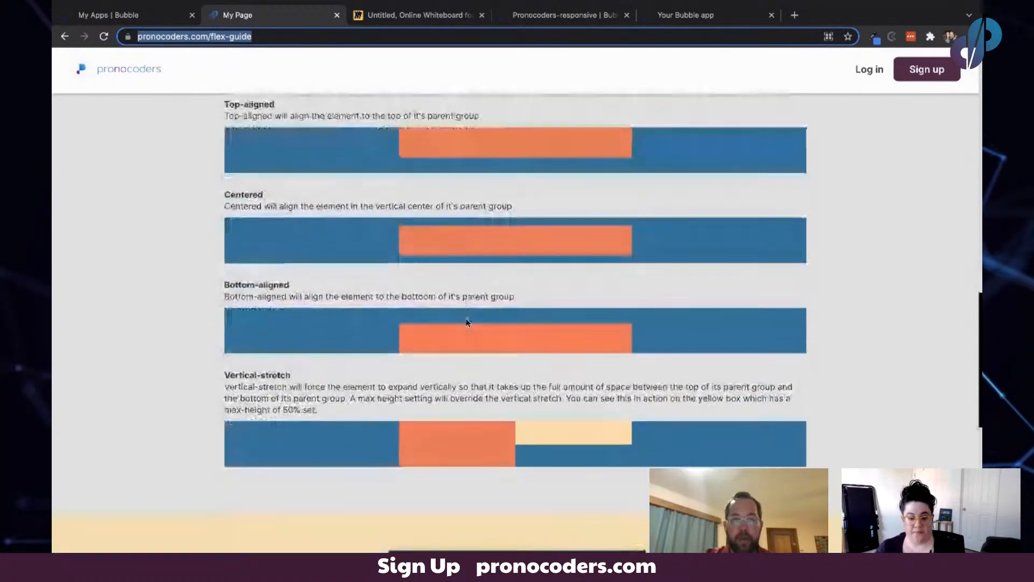
pyautogui.scroll(3, 468, 322)
pyautogui.scroll(-2, 468, 322)
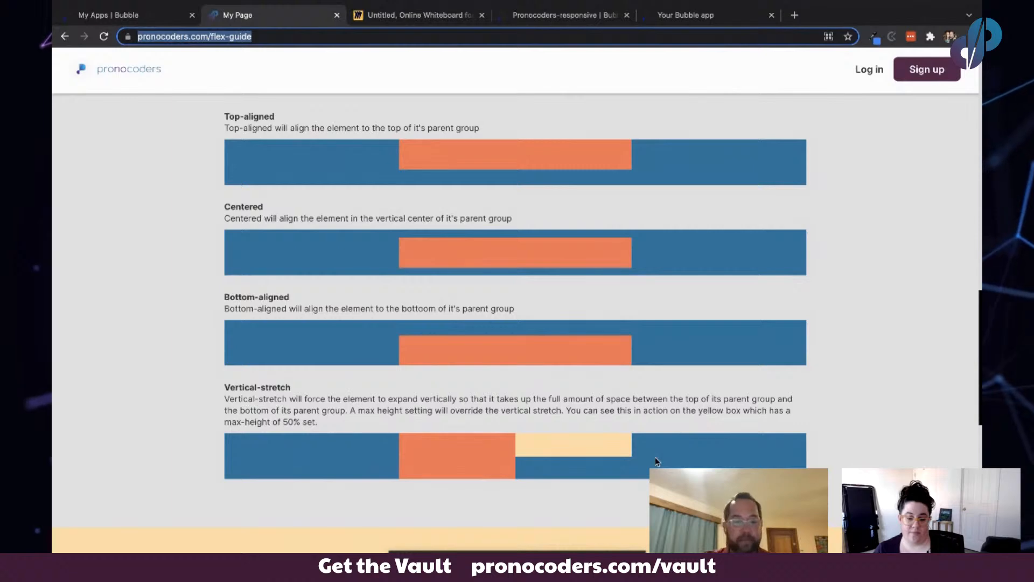
pyautogui.scroll(-3, 463, 410)
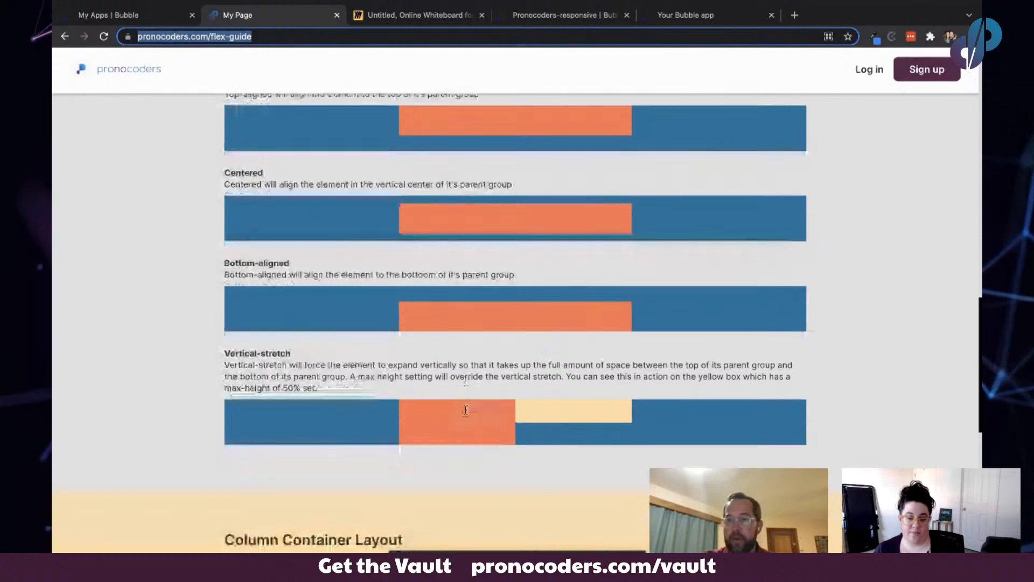
pyautogui.scroll(3, 466, 410)
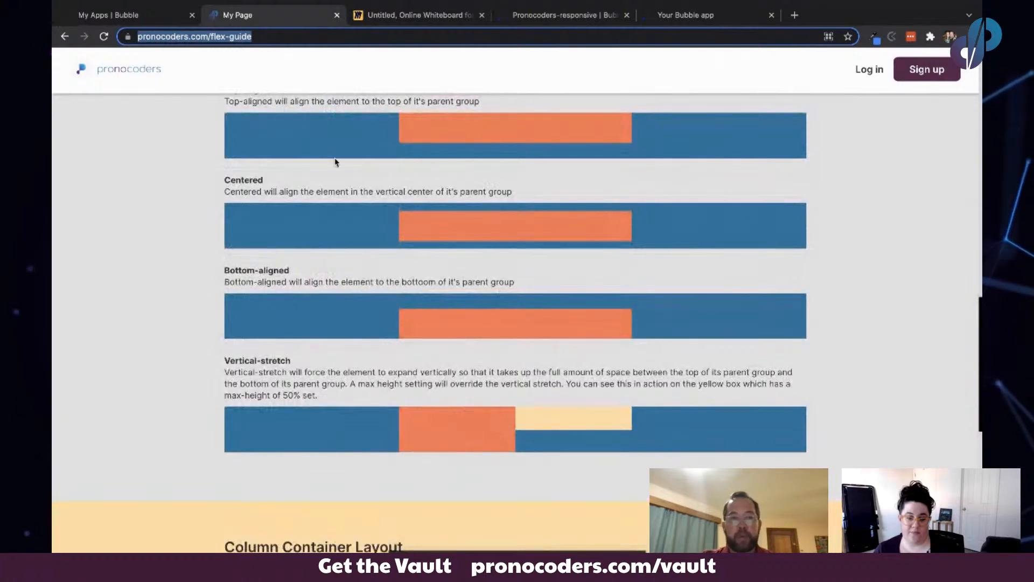
pyautogui.scroll(-2, 402, 259)
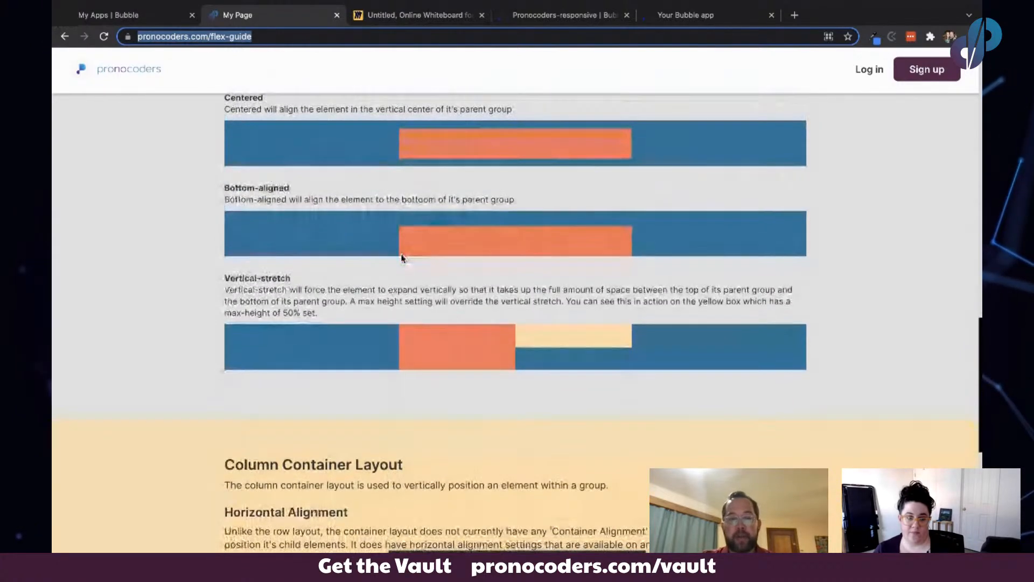
pyautogui.scroll(-1, 401, 259)
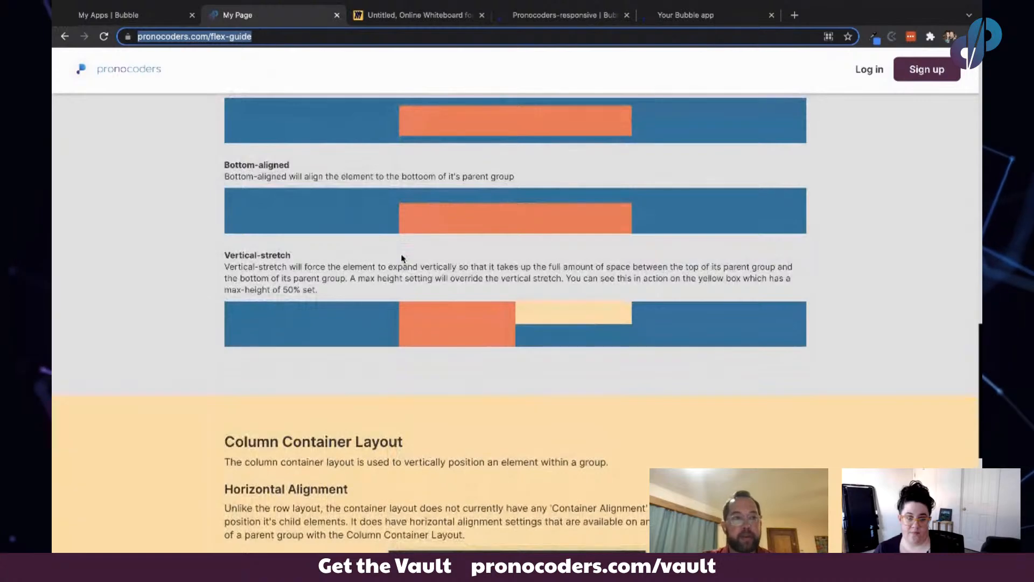
# - Scroll to the column container layout section and read its horizontal alignment examples
pyautogui.scroll(-3, 401, 258)
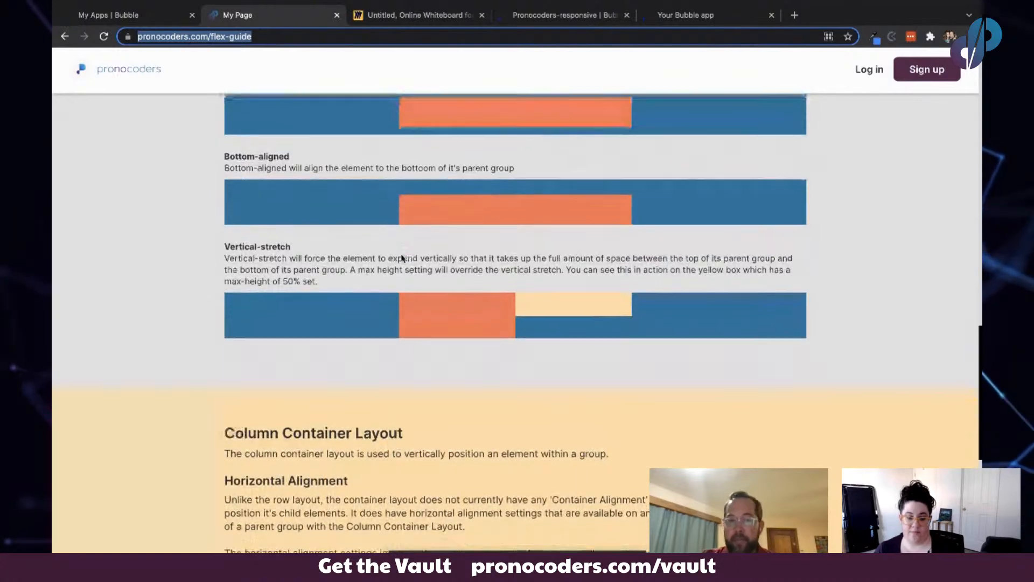
pyautogui.scroll(-3, 401, 259)
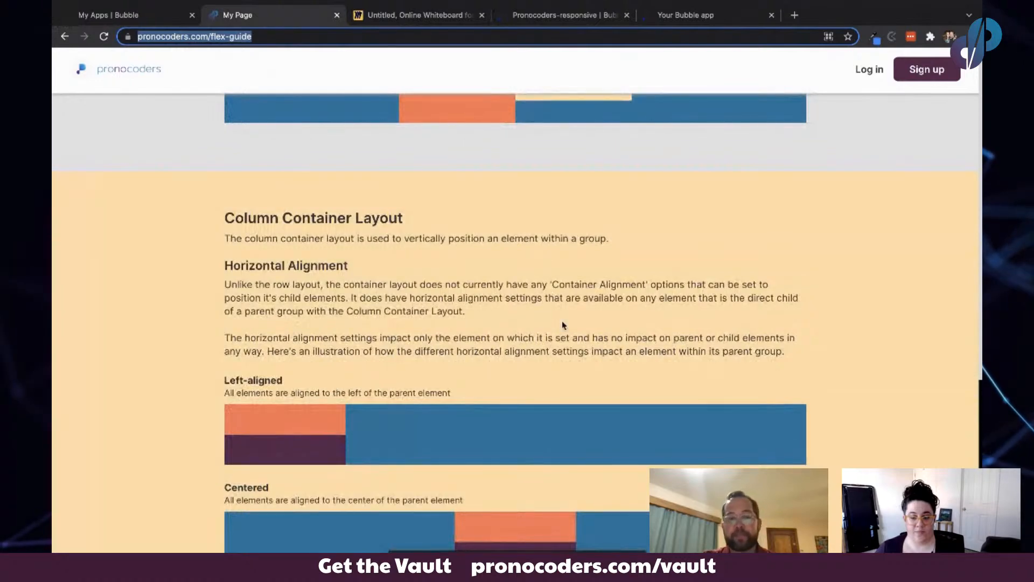
pyautogui.scroll(-3, 563, 325)
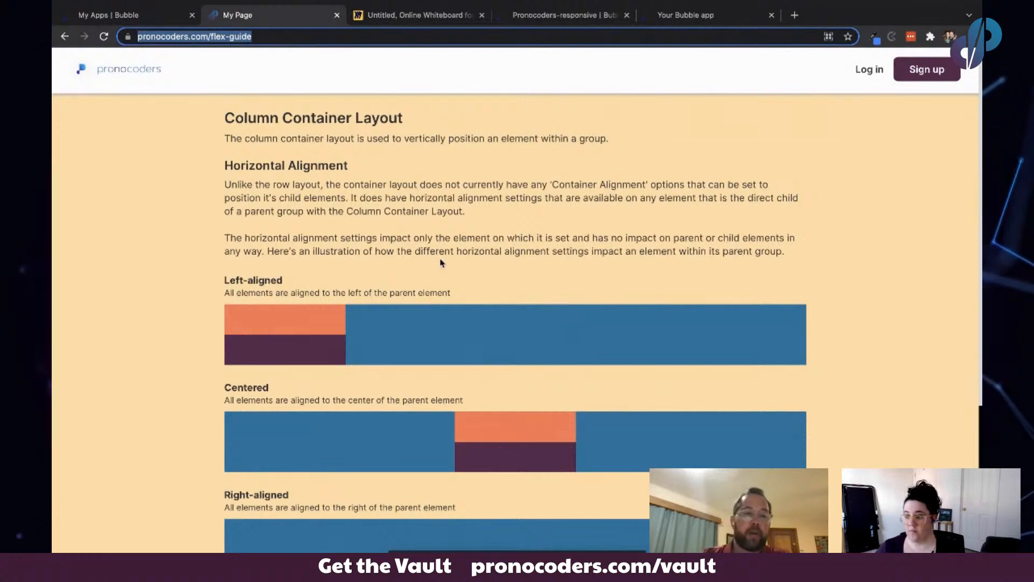
pyautogui.scroll(-3, 441, 263)
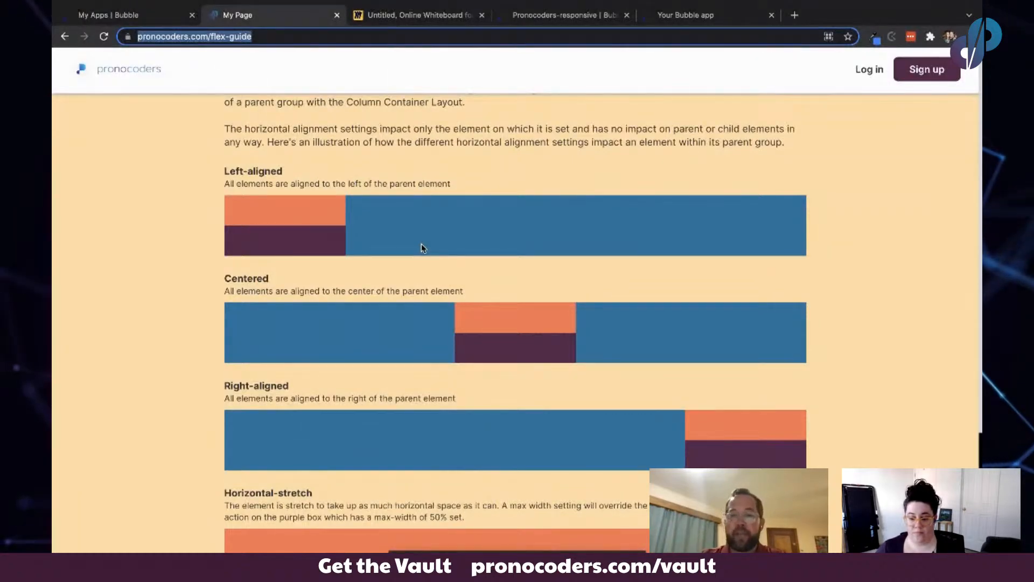
pyautogui.scroll(-2, 421, 247)
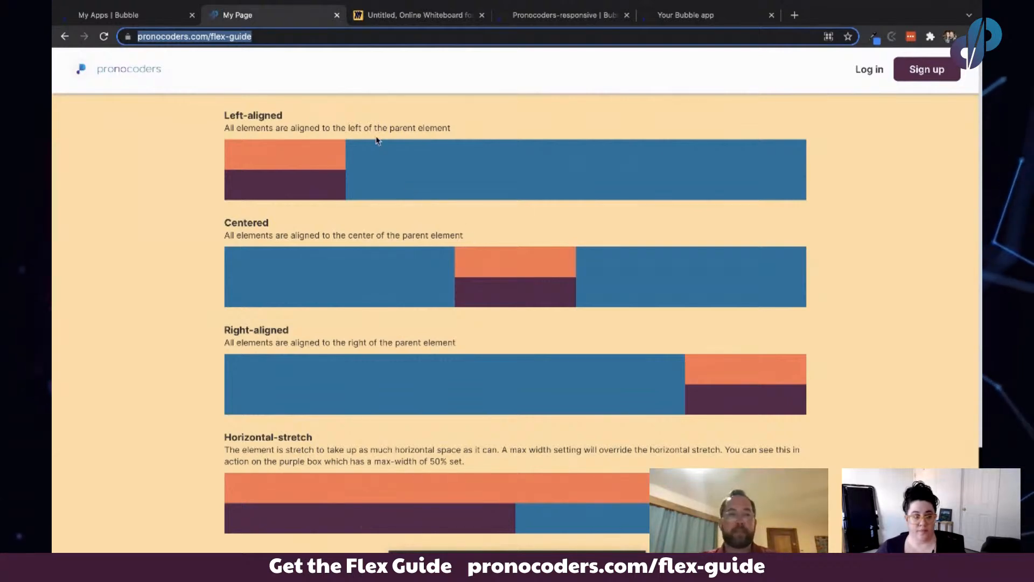
# - Switch between the Bubble editor, the running app and the whiteboard tabs to compare them
pyautogui.click(558, 16)
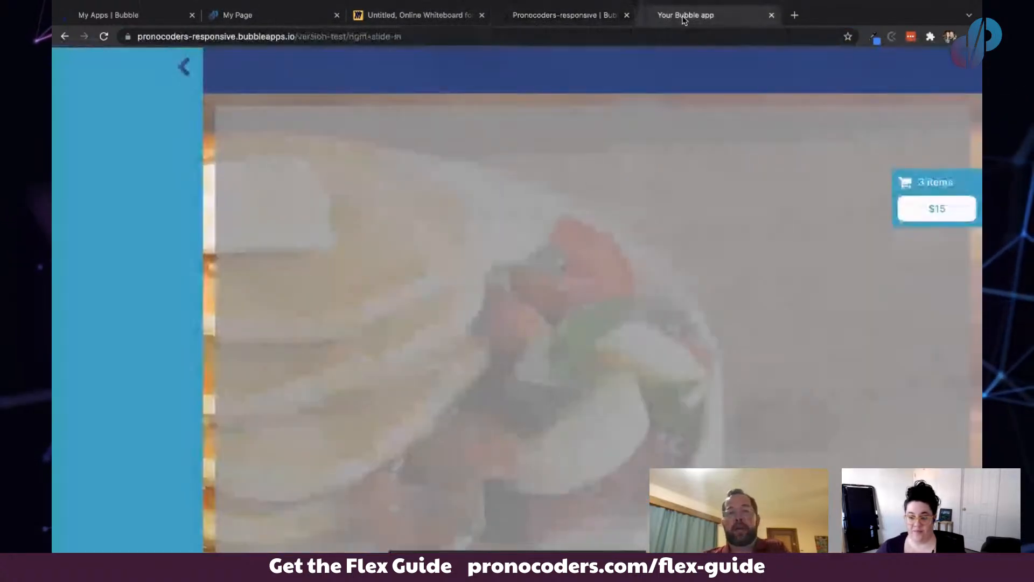
pyautogui.click(683, 17)
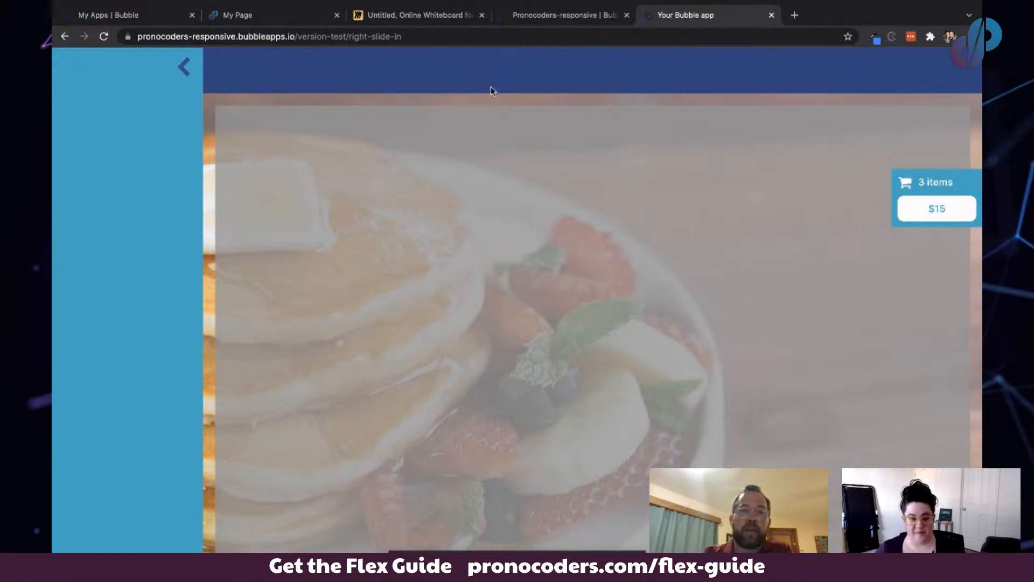
pyautogui.click(412, 21)
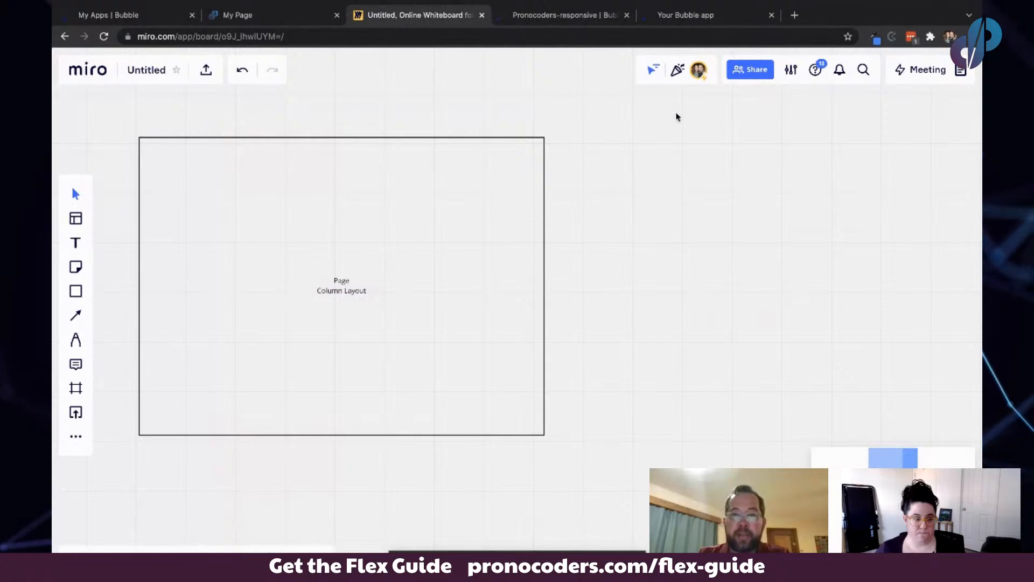
pyautogui.click(679, 15)
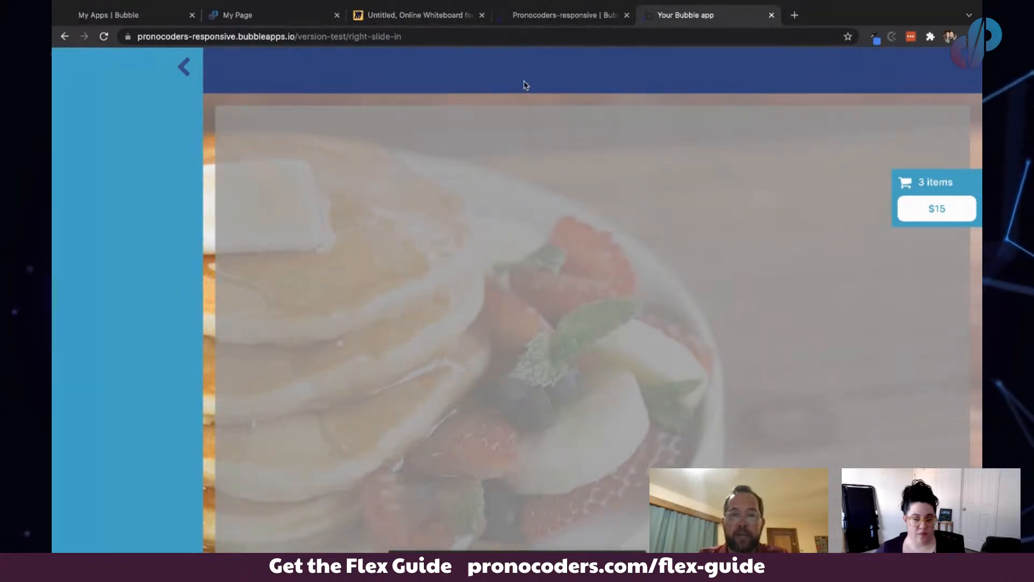
pyautogui.click(545, 16)
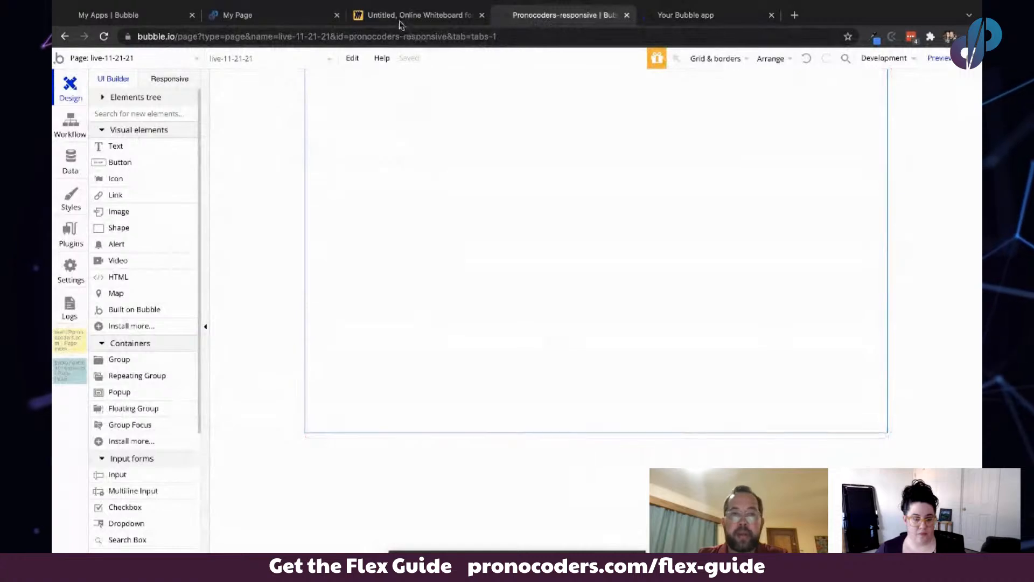
pyautogui.click(399, 15)
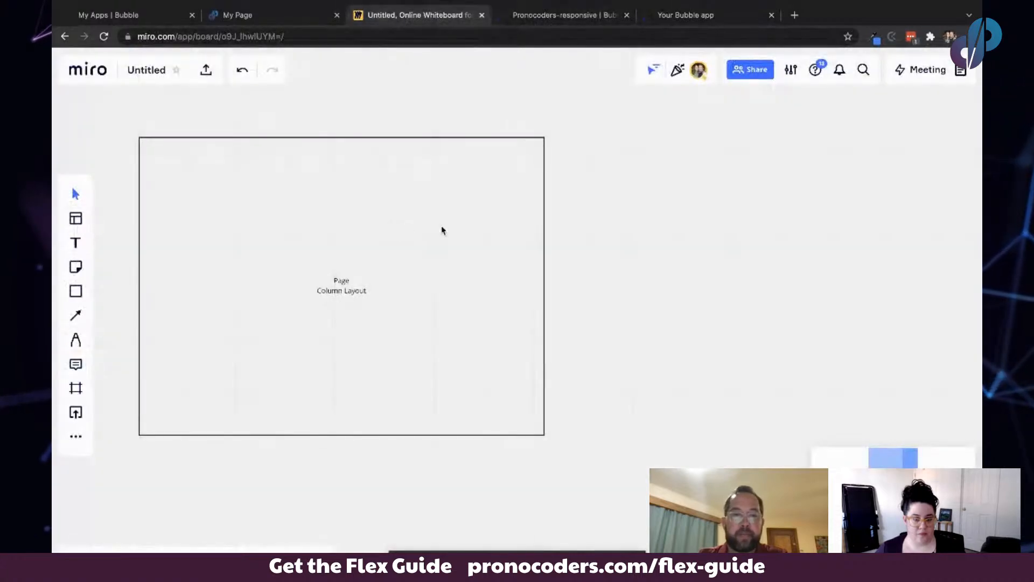
pyautogui.hscroll(2, 431, 230)
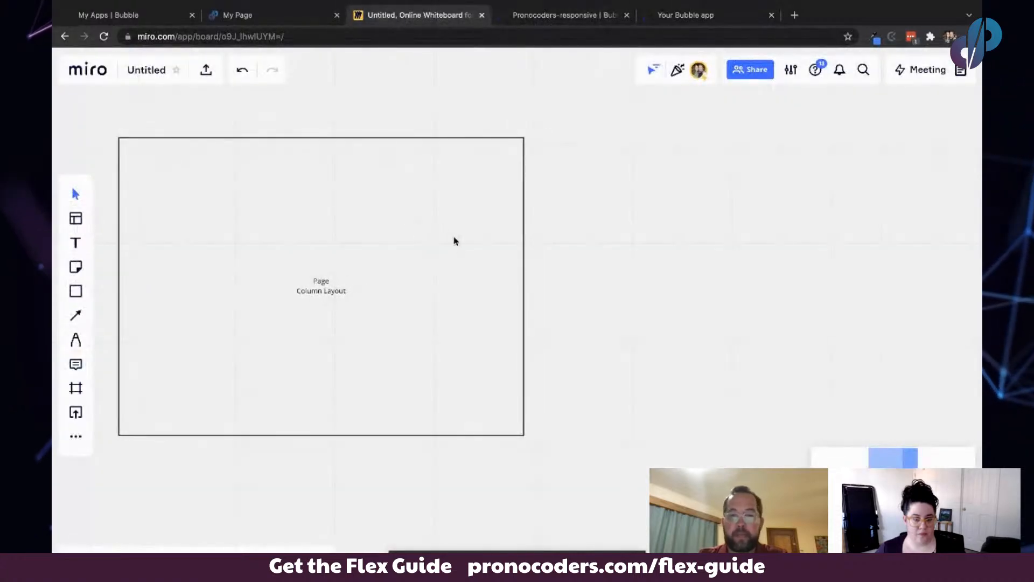
pyautogui.click(524, 286)
pyautogui.moveTo(535, 286); pyautogui.dragTo(581, 286)
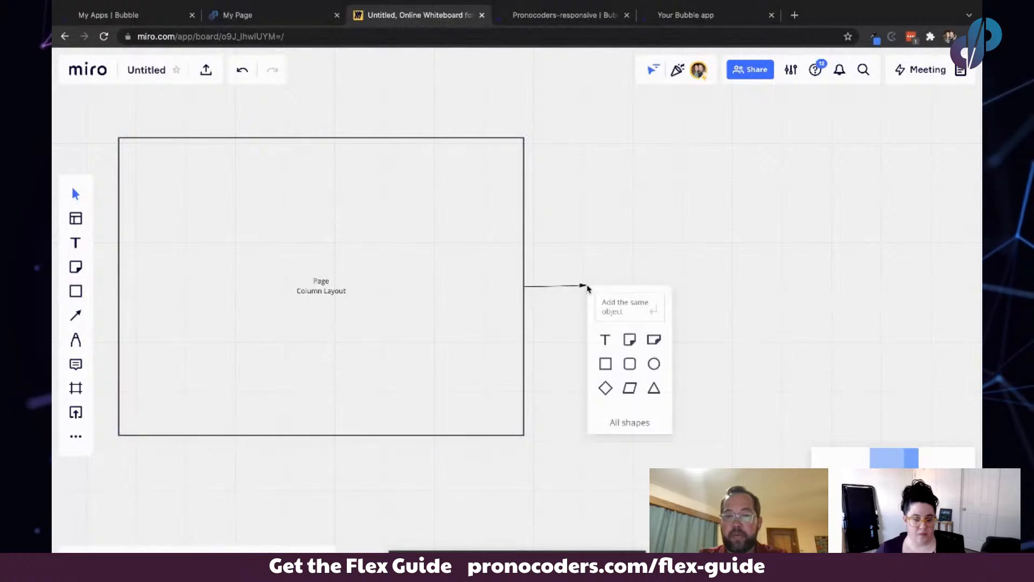
pyautogui.click(582, 287)
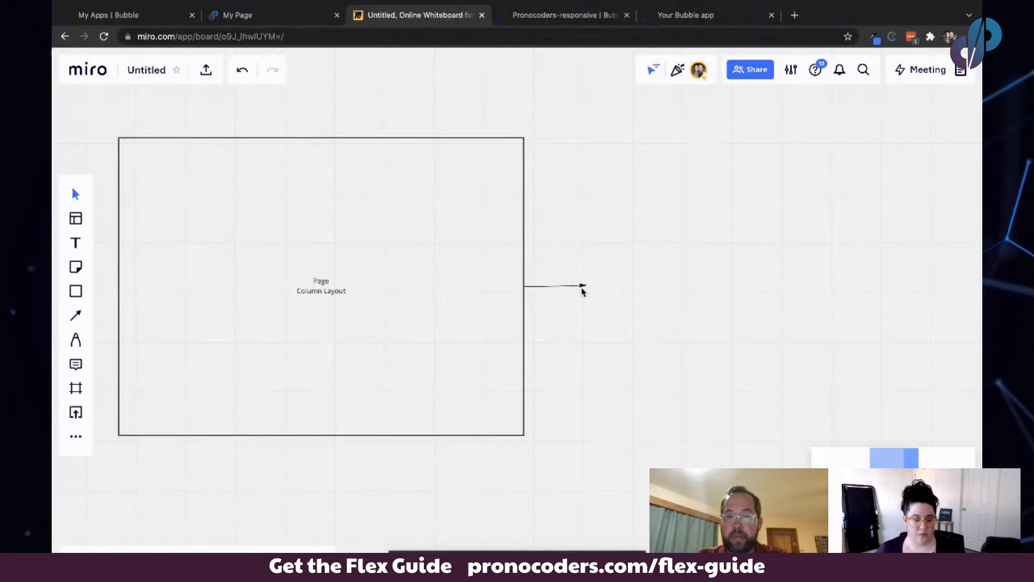
pyautogui.click(582, 287)
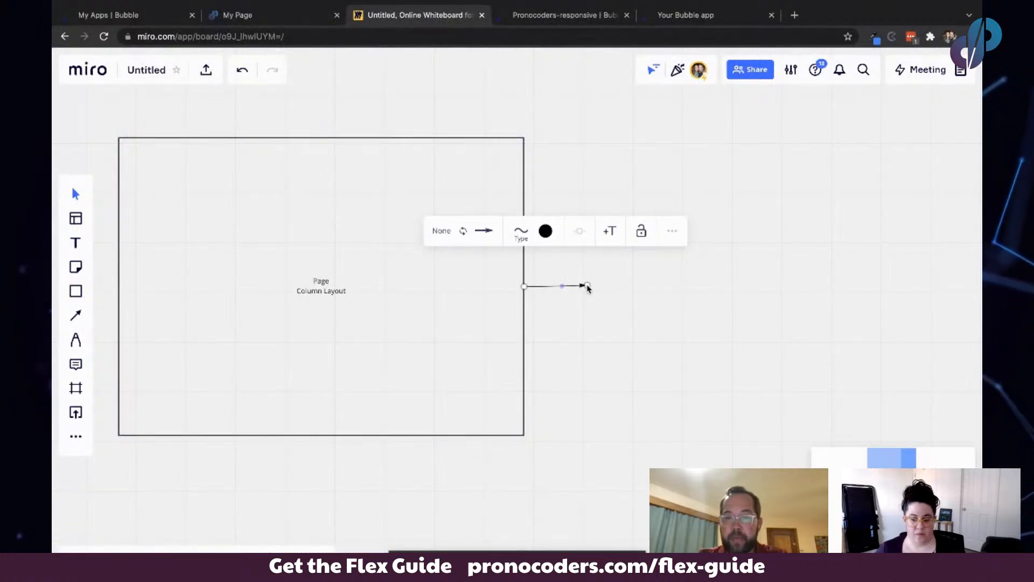
pyautogui.press('BackSpace')
# - Select the Page column layout frame and add a connected copy of it to its right
pyautogui.click(505, 280)
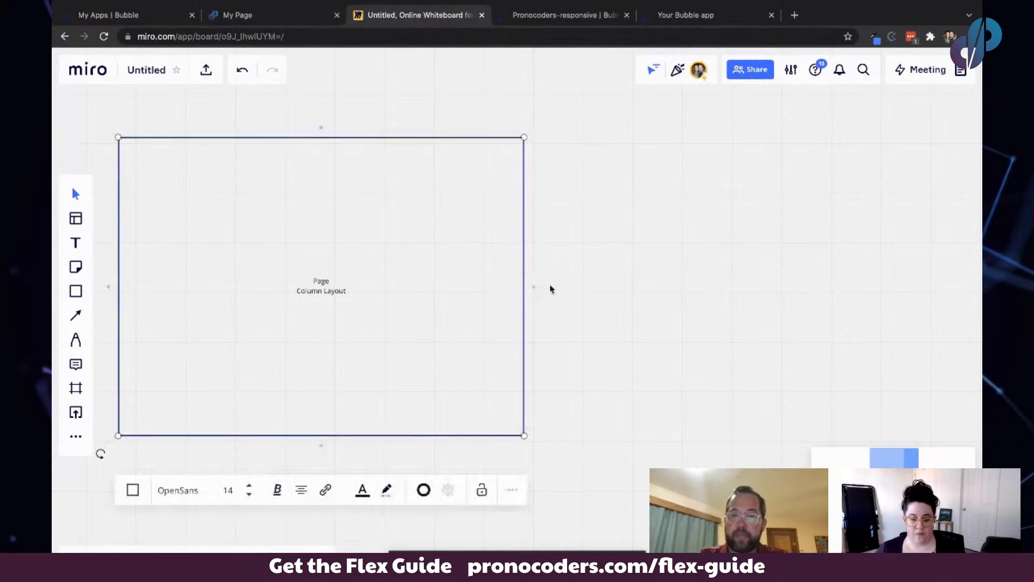
pyautogui.click(534, 287)
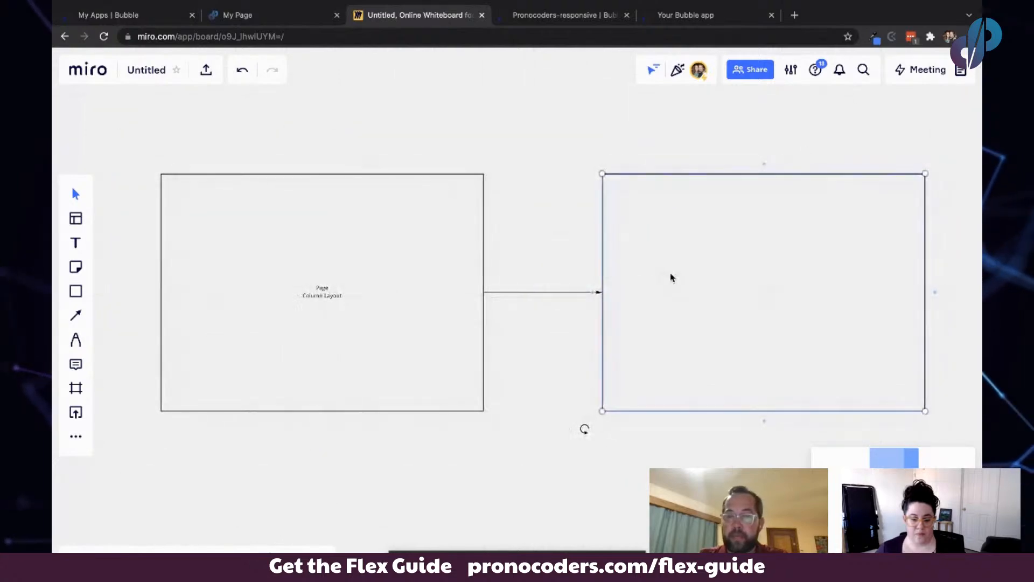
# - Draw a thin rectangle across the top of the new frame and label it Floating Group
pyautogui.hscroll(3, 669, 277)
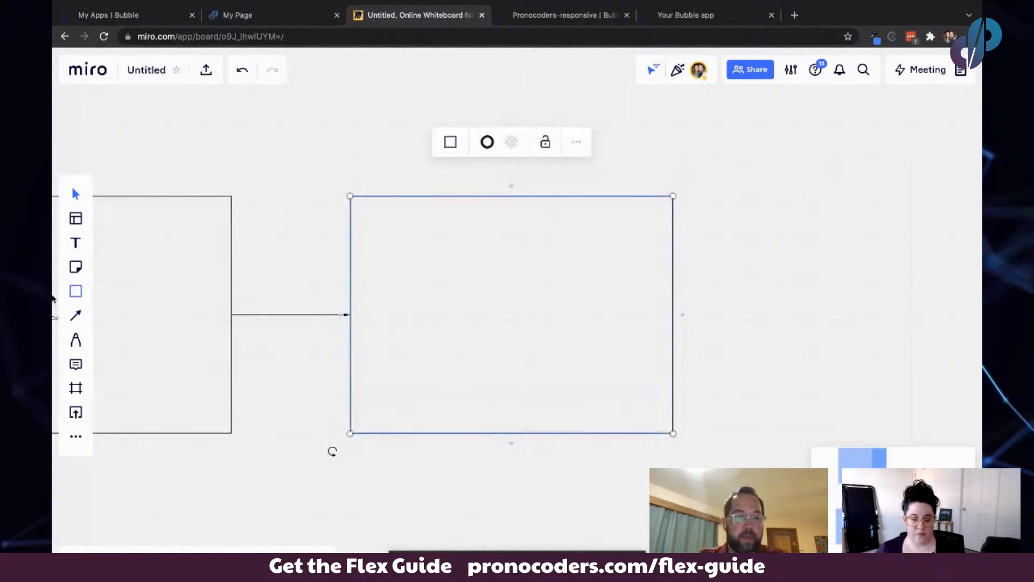
pyautogui.click(76, 294)
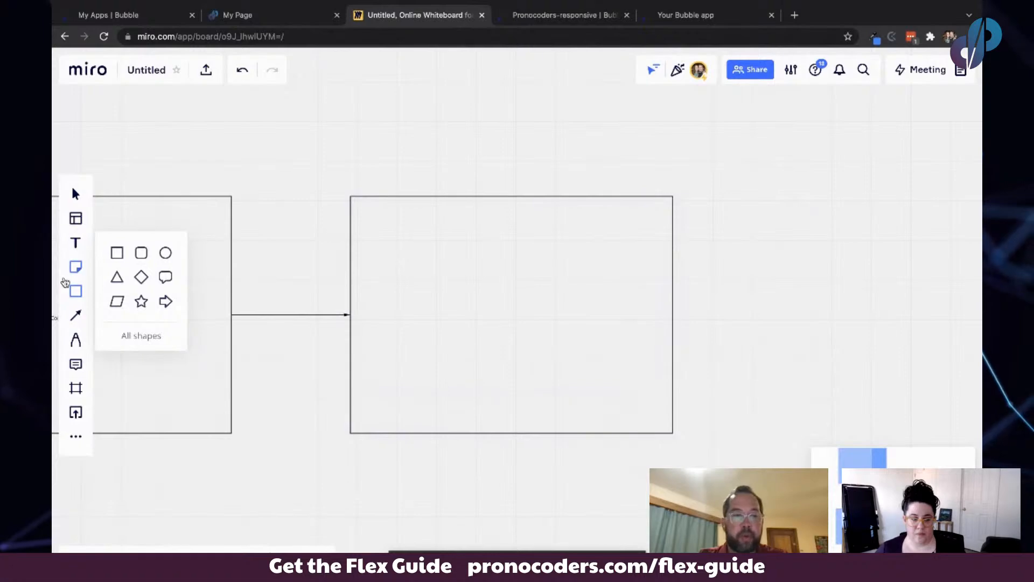
pyautogui.click(119, 252)
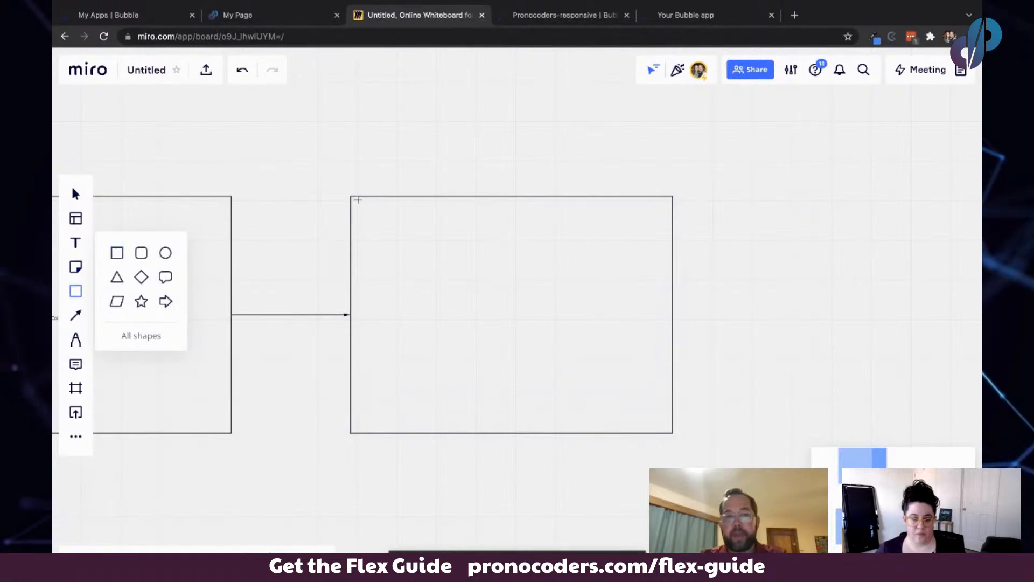
pyautogui.moveTo(353, 199); pyautogui.dragTo(669, 240)
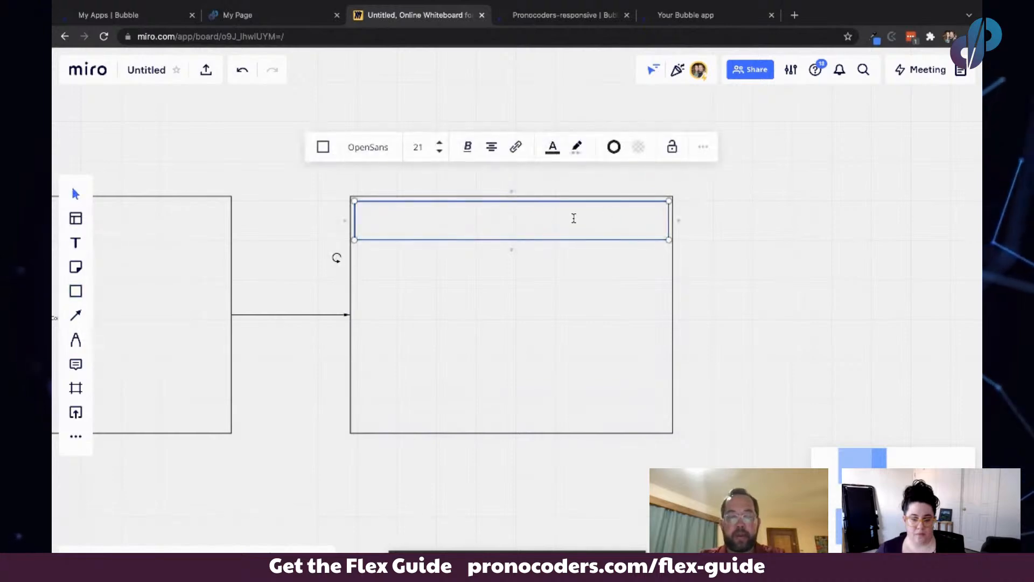
pyautogui.write('Floa')
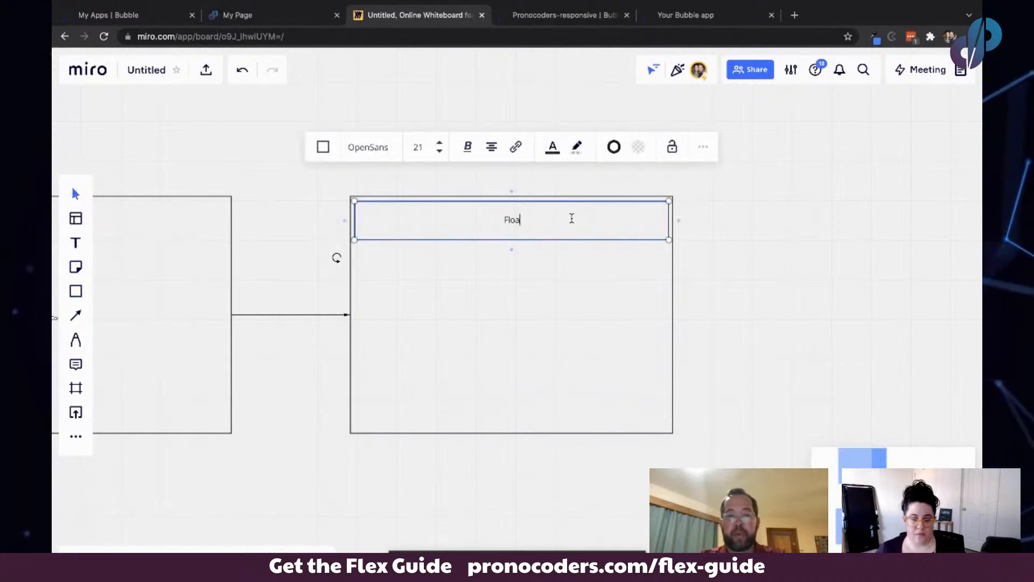
pyautogui.write('ting Group')
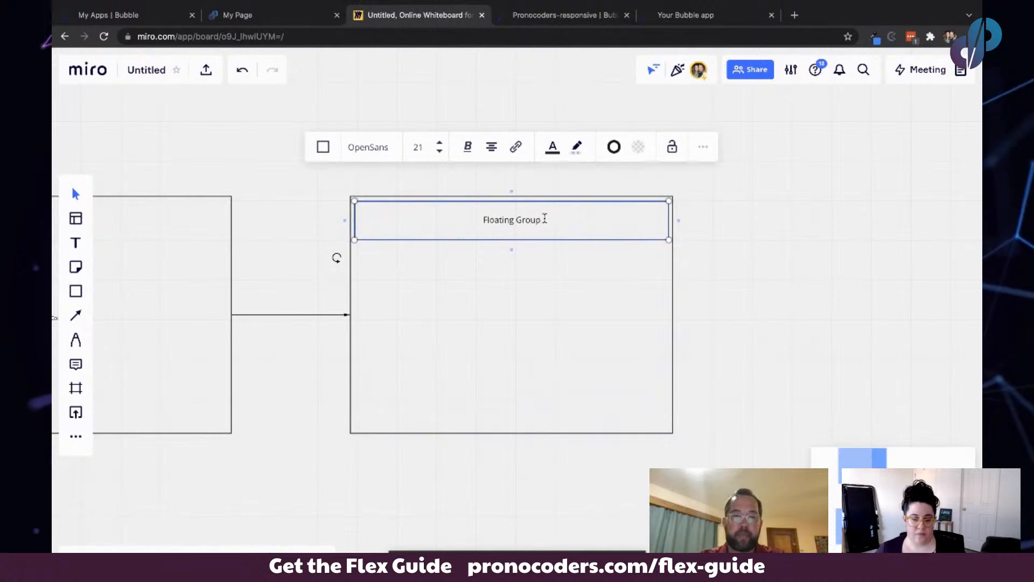
# - Draw a large rectangle filling the rest of the frame below and label it Row
pyautogui.click(75, 291)
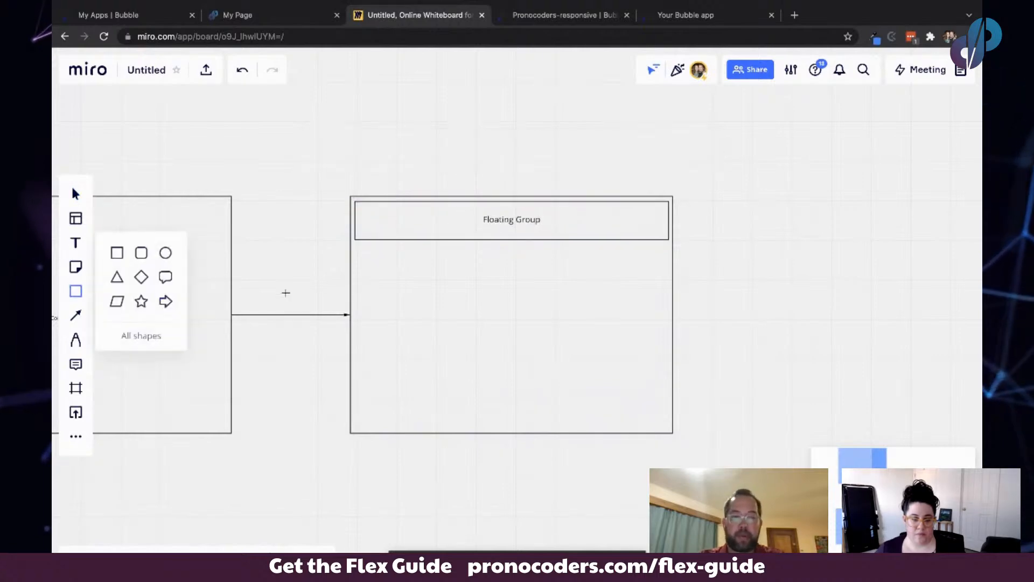
pyautogui.moveTo(355, 244); pyautogui.dragTo(668, 425)
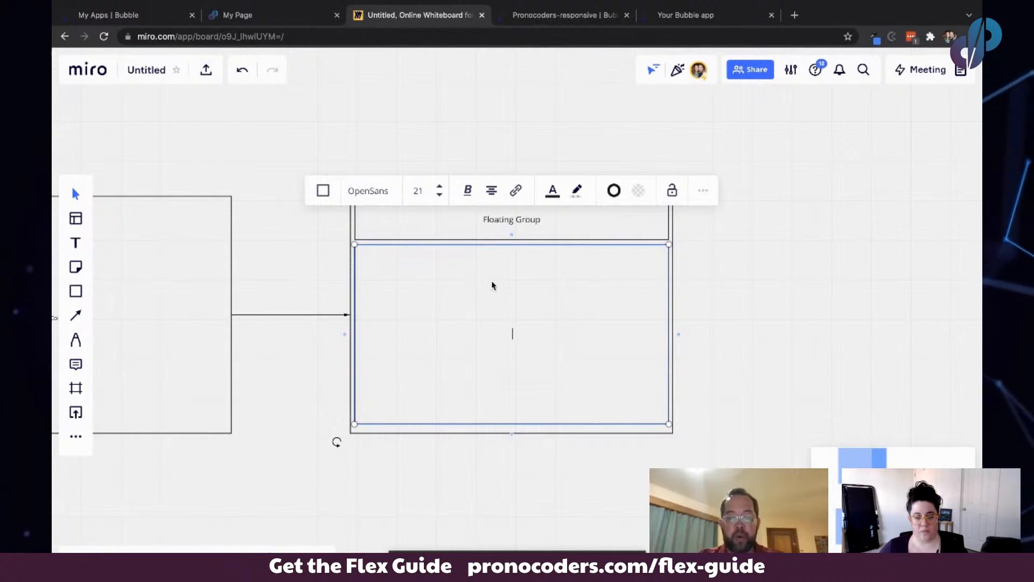
pyautogui.write('Row')
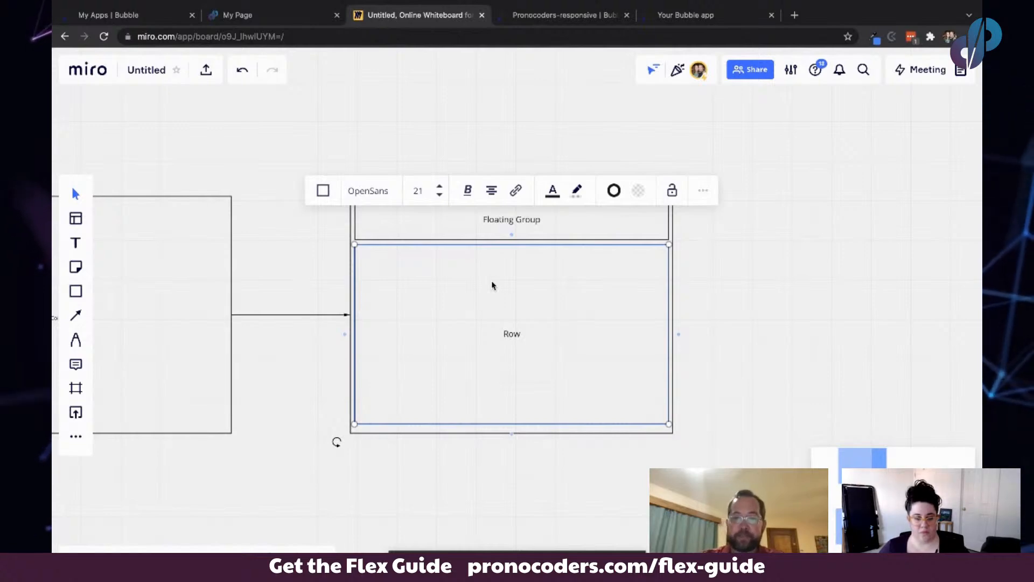
# - Select the Row rectangle and add a connected rectangle to its right
pyautogui.click(710, 279)
pyautogui.hscroll(5, 640, 302)
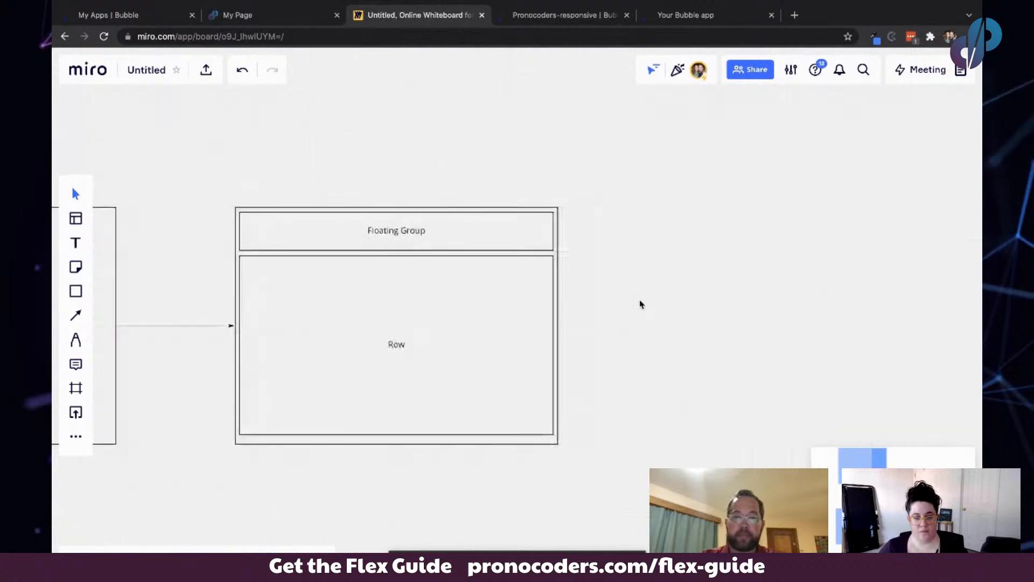
pyautogui.click(346, 323)
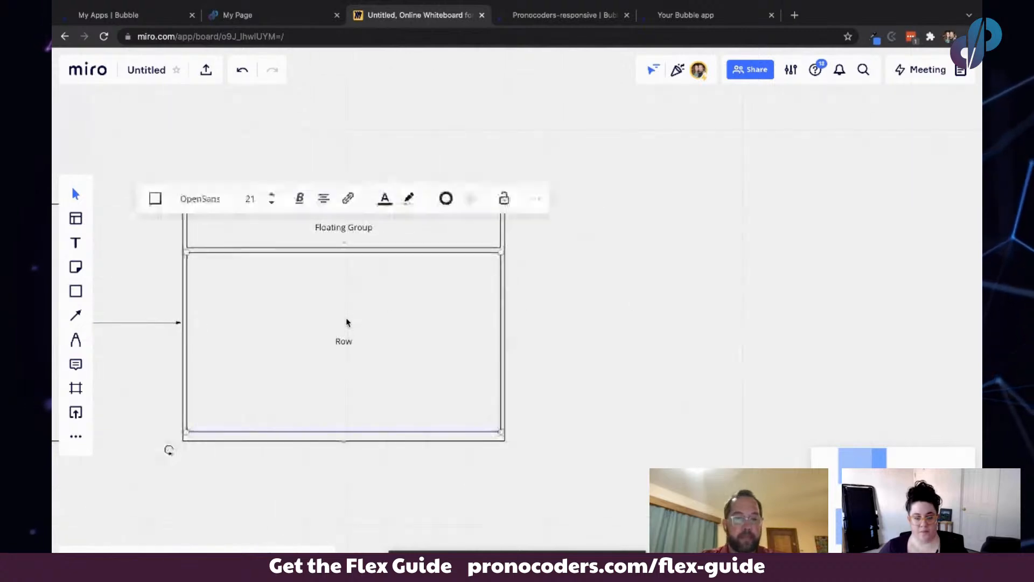
pyautogui.click(512, 348)
# - Draw a narrow rectangle and a wider rectangle side by side, stretching the wider one to fill the new frame
pyautogui.hscroll(5, 587, 329)
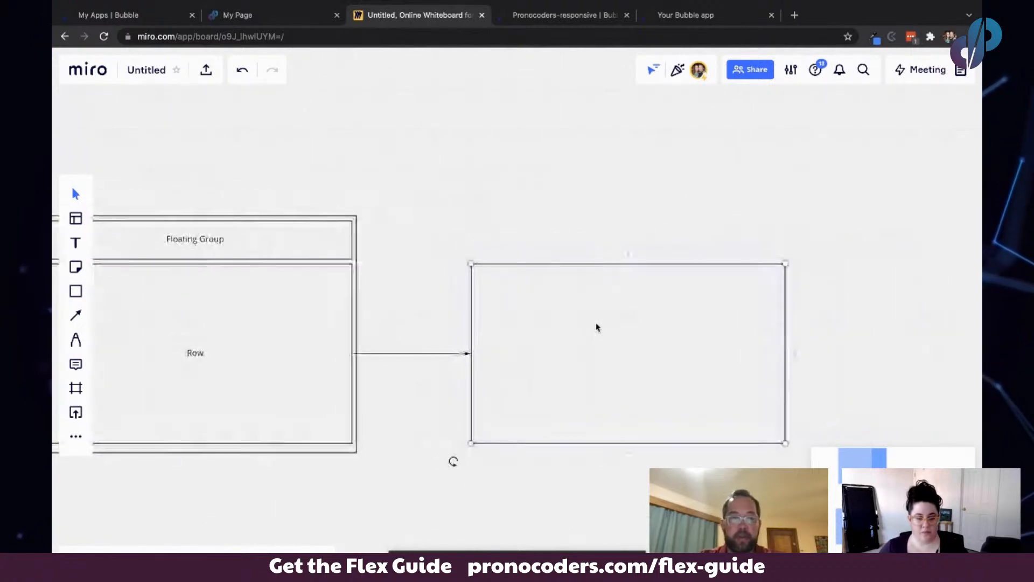
pyautogui.hscroll(-1, 596, 328)
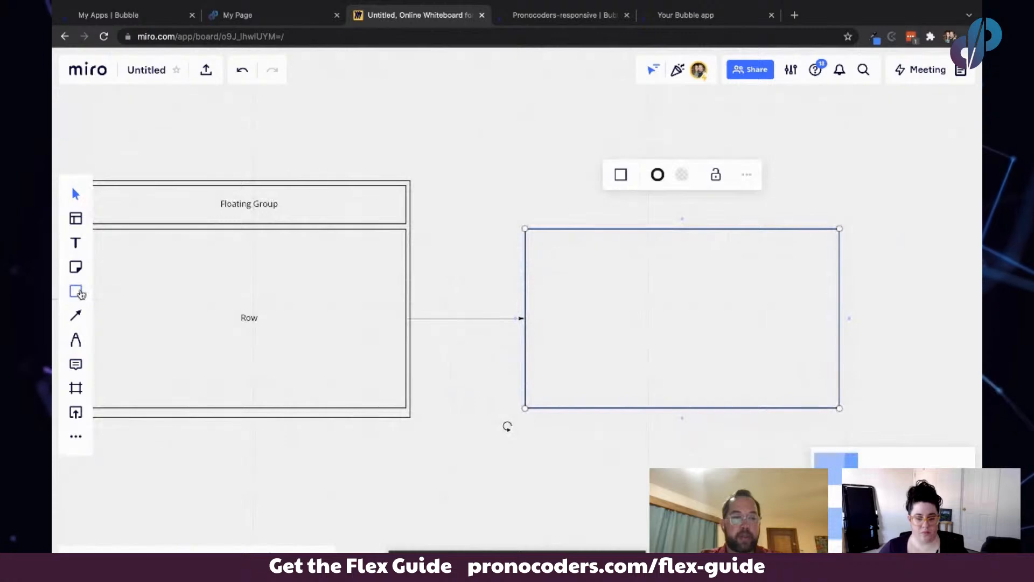
pyautogui.click(78, 294)
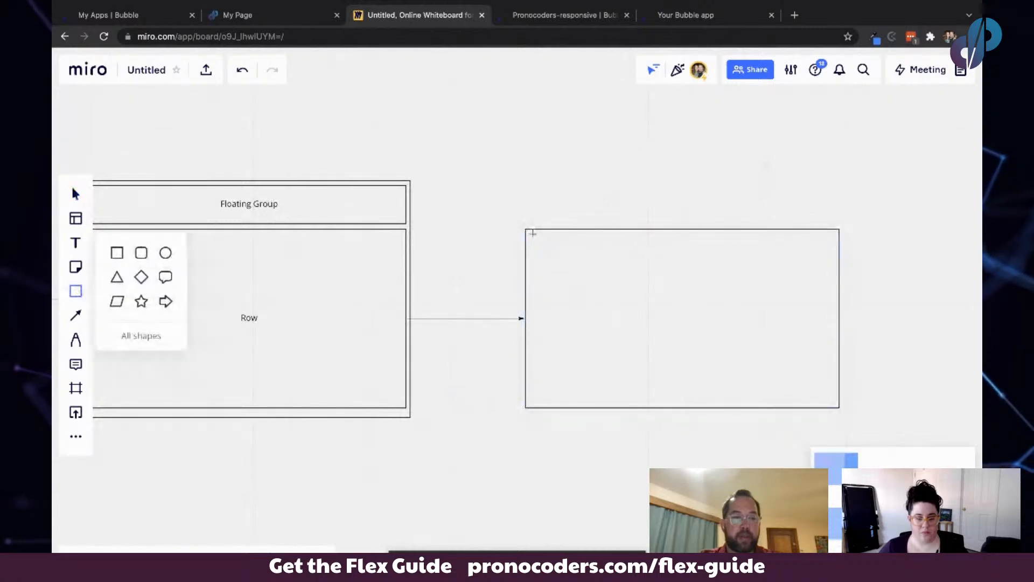
pyautogui.moveTo(532, 234); pyautogui.dragTo(607, 403)
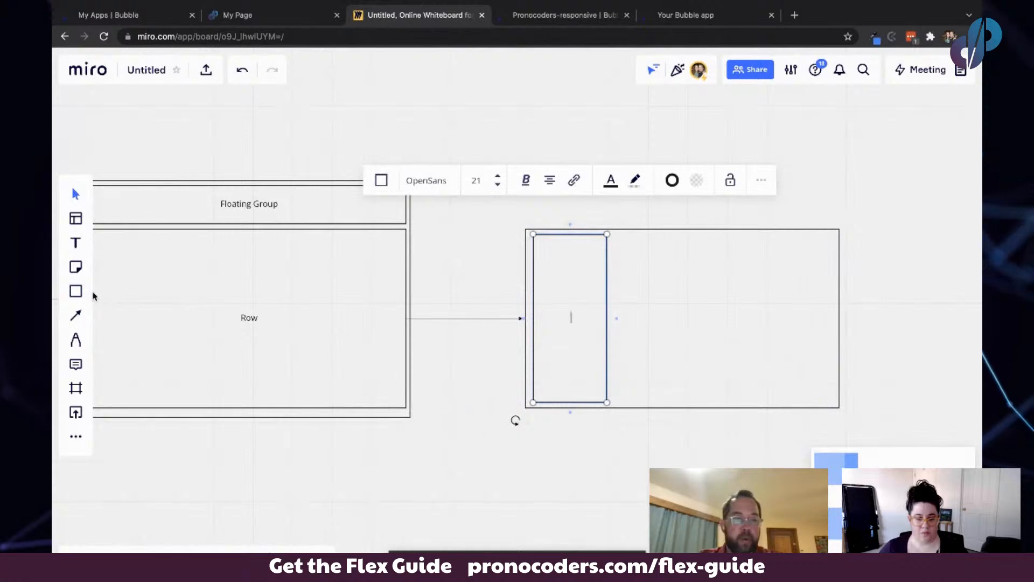
pyautogui.click(77, 291)
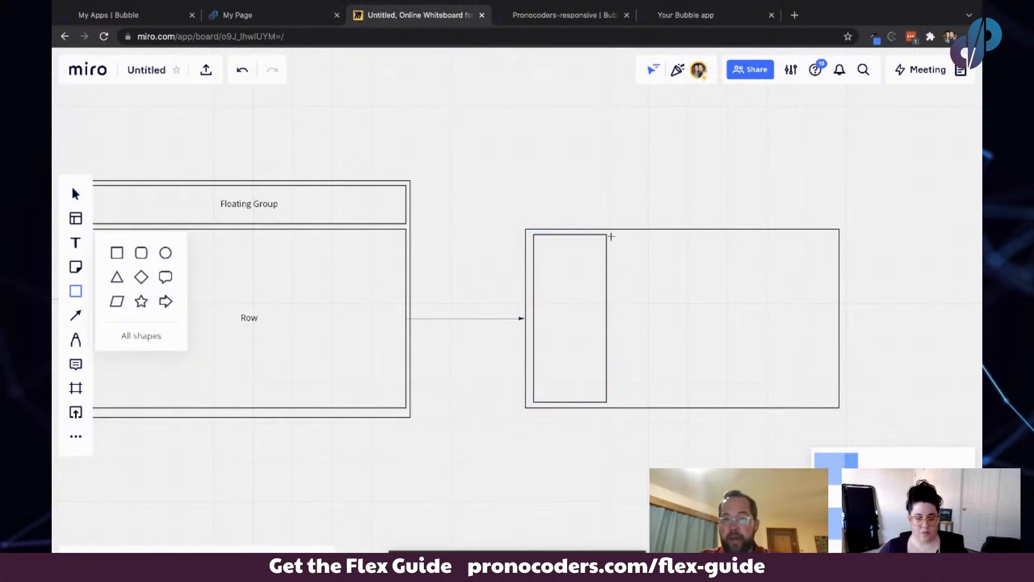
pyautogui.moveTo(612, 236); pyautogui.dragTo(795, 388)
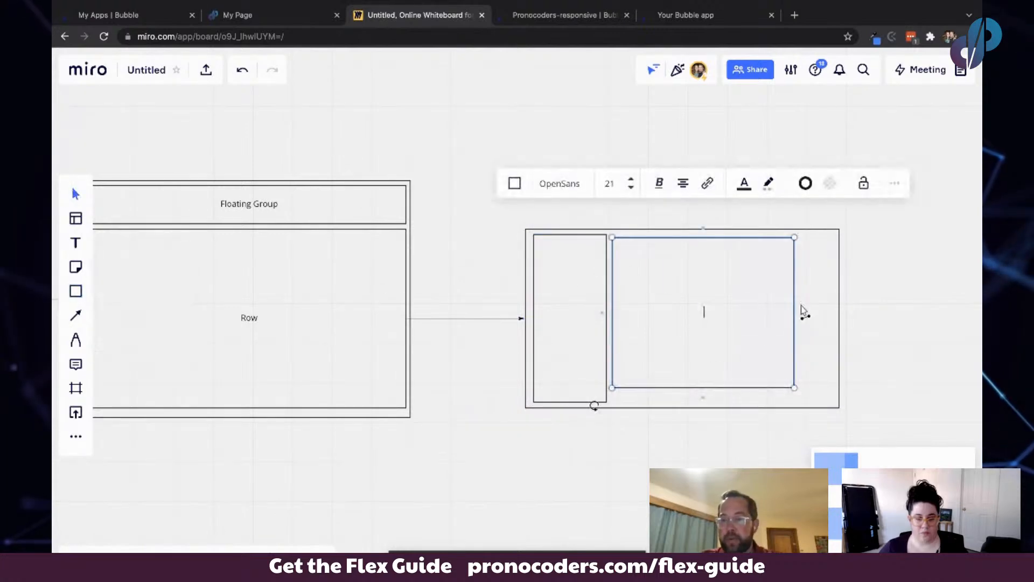
pyautogui.moveTo(795, 301); pyautogui.dragTo(829, 301)
pyautogui.moveTo(721, 387); pyautogui.dragTo(721, 401)
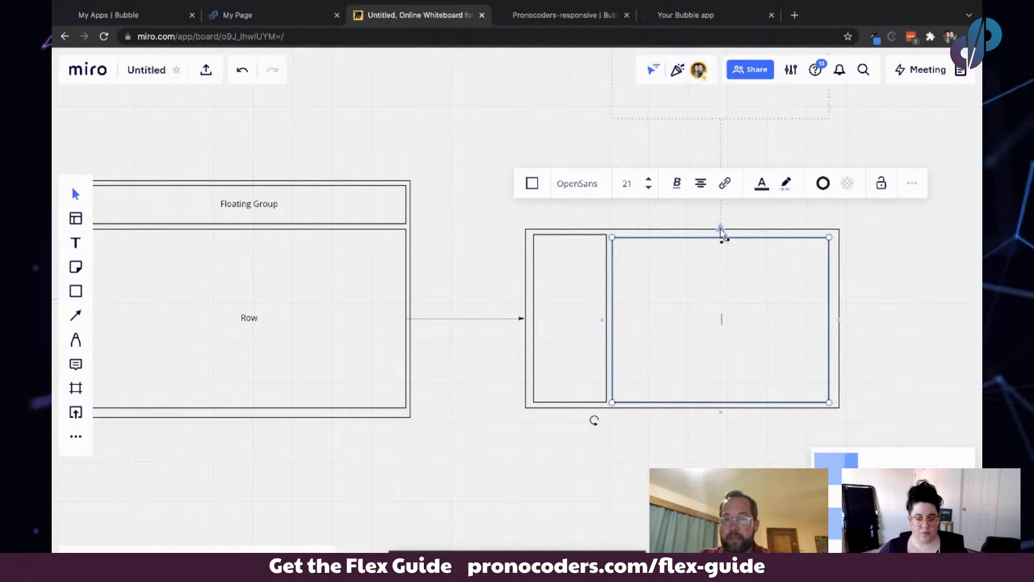
# - Label the narrow rectangle inside the new frame Column
pyautogui.click(566, 275)
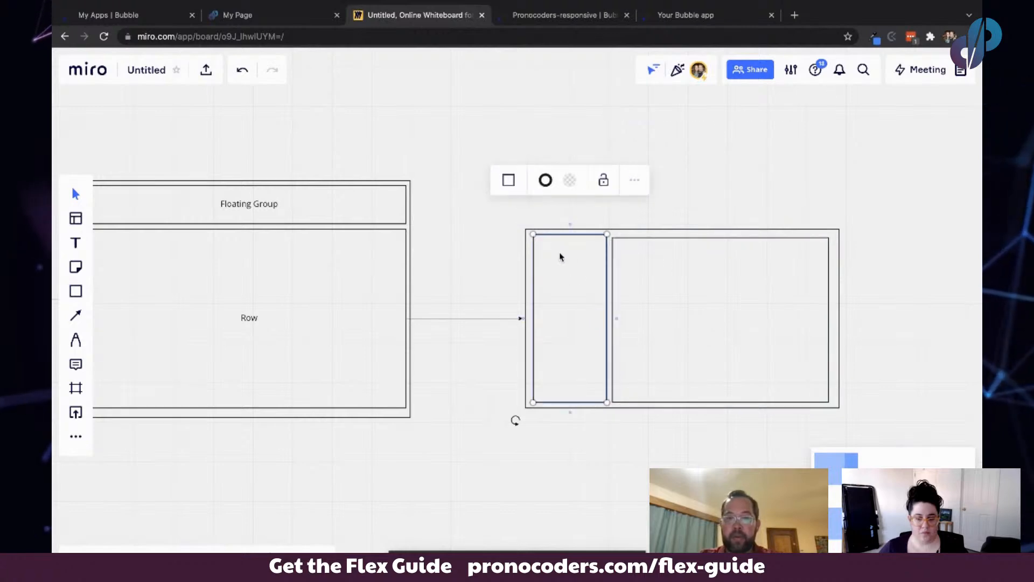
pyautogui.doubleClick(563, 290)
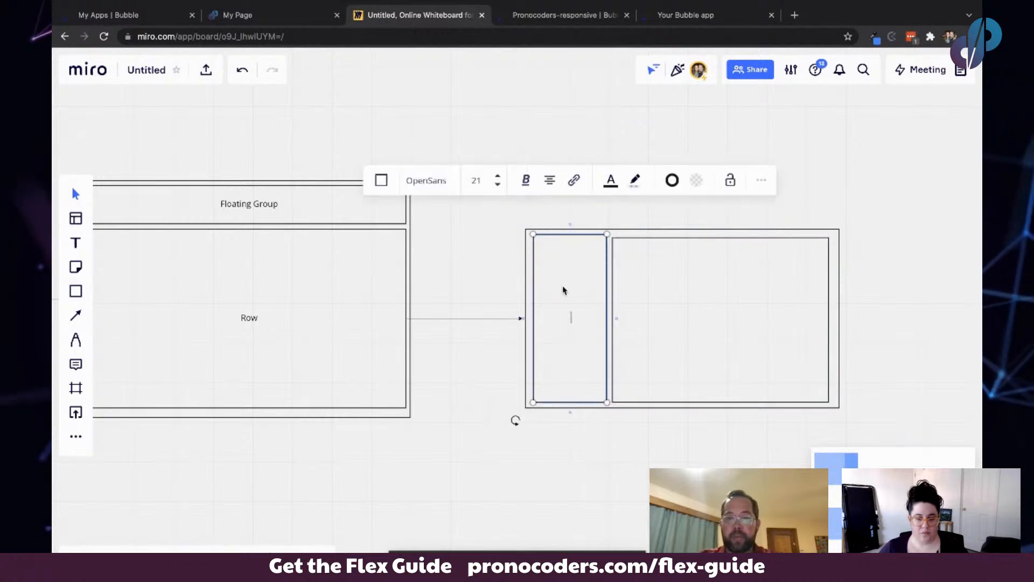
pyautogui.click(563, 291)
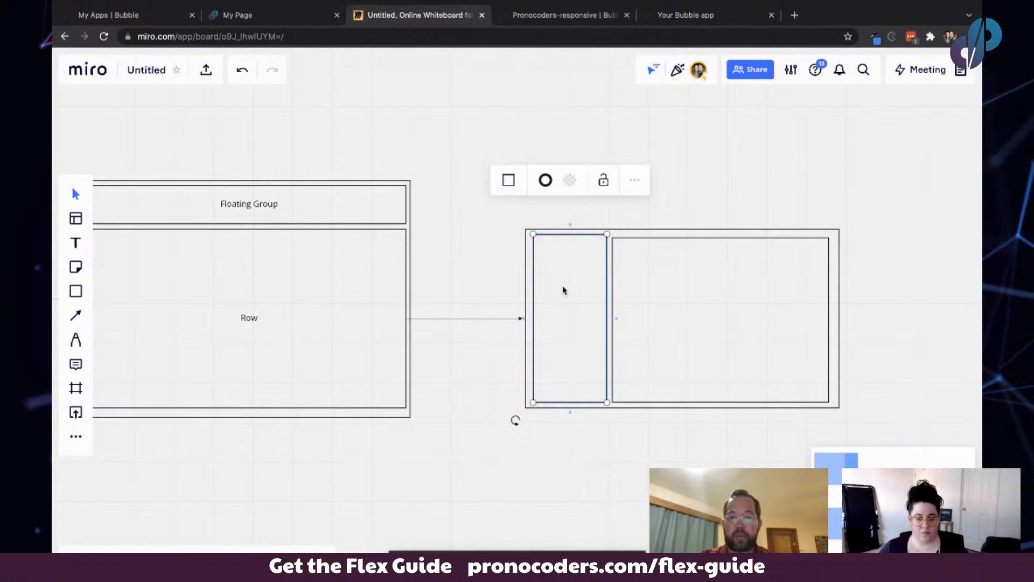
pyautogui.doubleClick(560, 300)
pyautogui.click(561, 300)
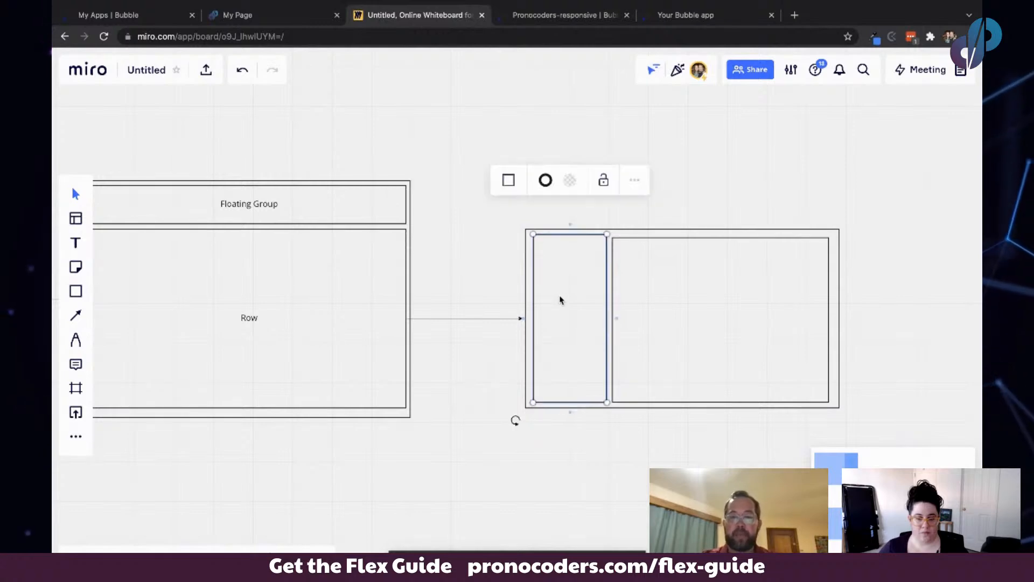
pyautogui.write('Cou')
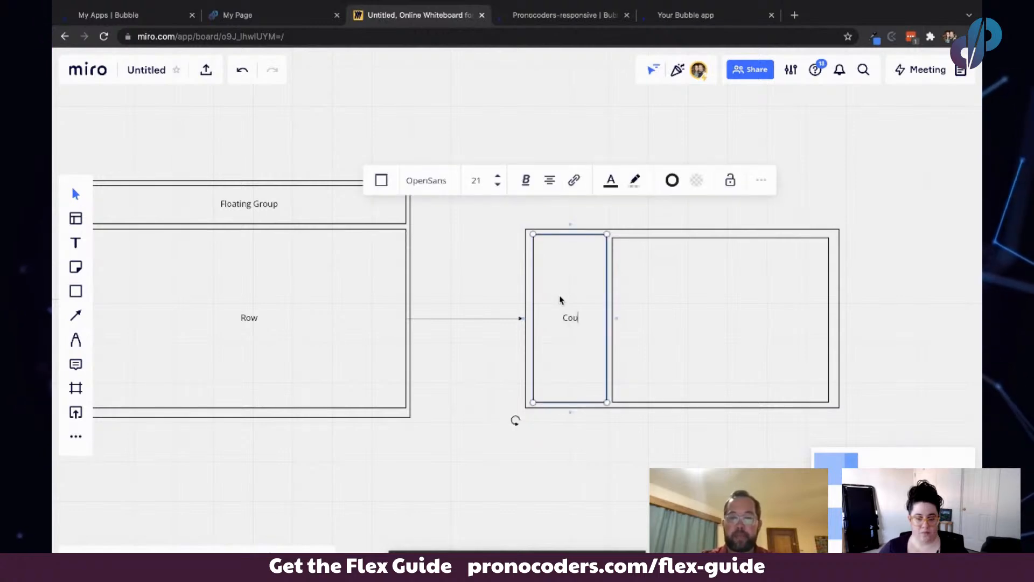
pyautogui.write('lumn')
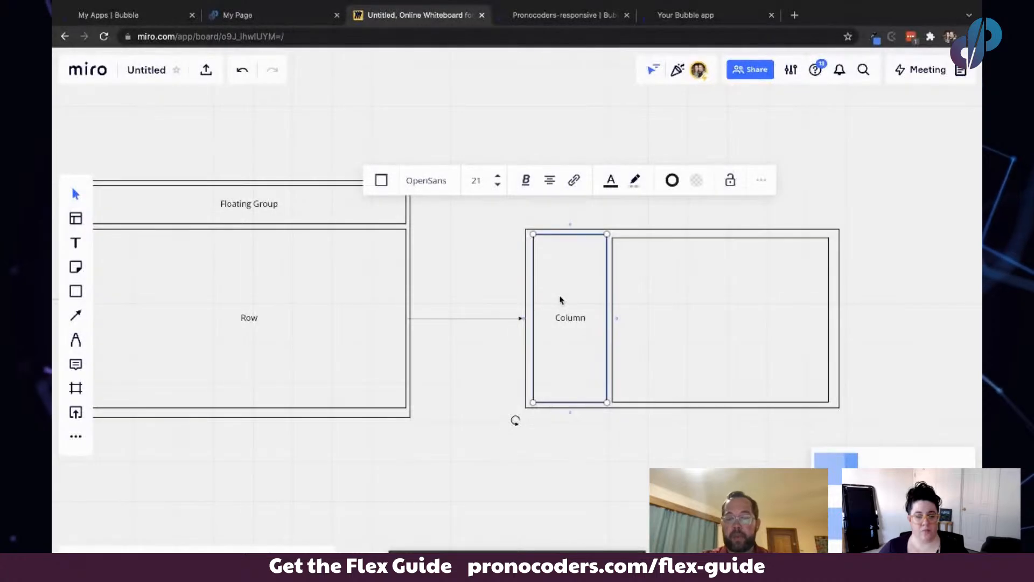
# - Label the wider rectangle beside it Column as well
pyautogui.doubleClick(671, 299)
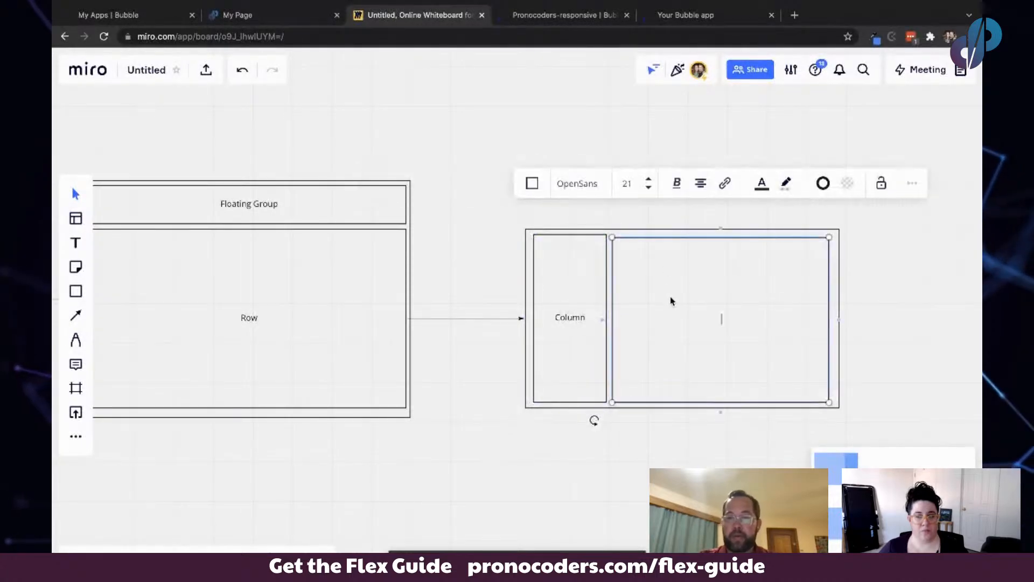
pyautogui.press('Escape')
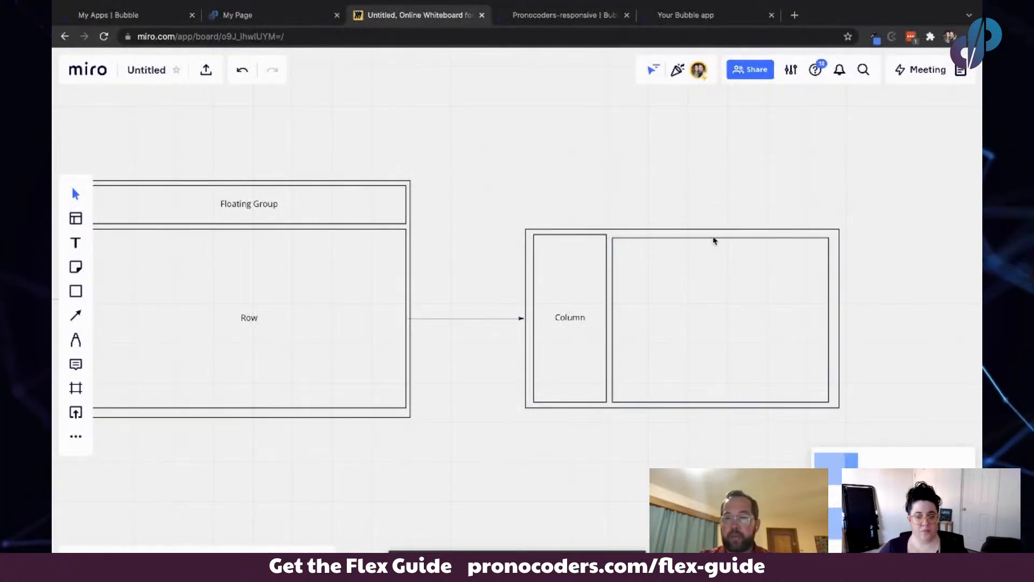
pyautogui.click(713, 239)
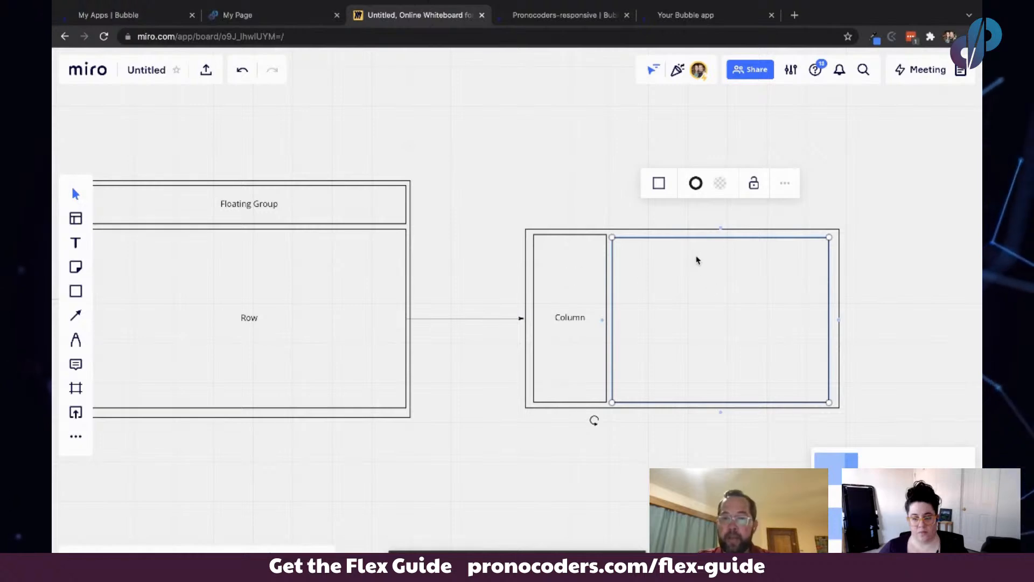
pyautogui.click(697, 259)
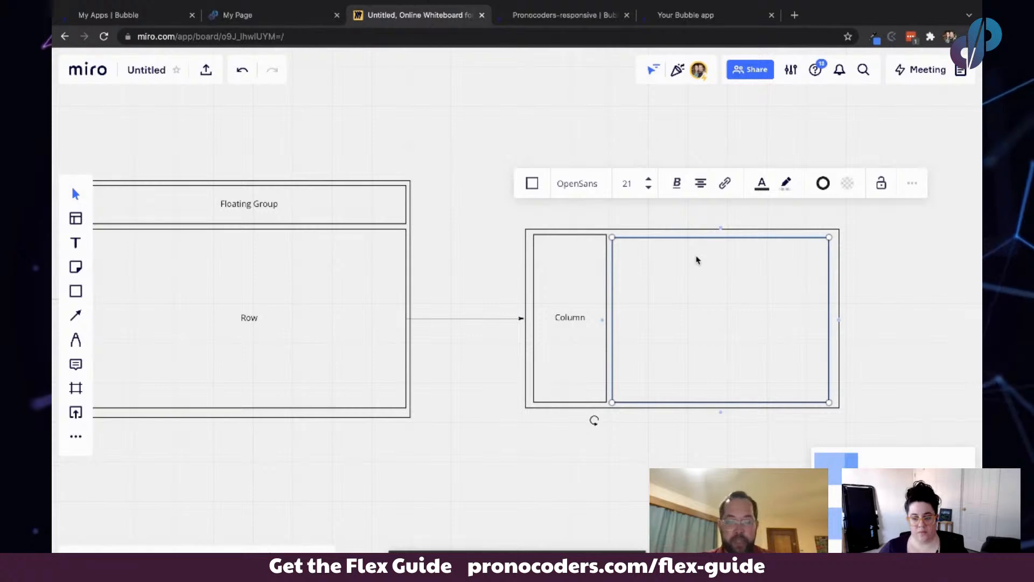
pyautogui.write('Column')
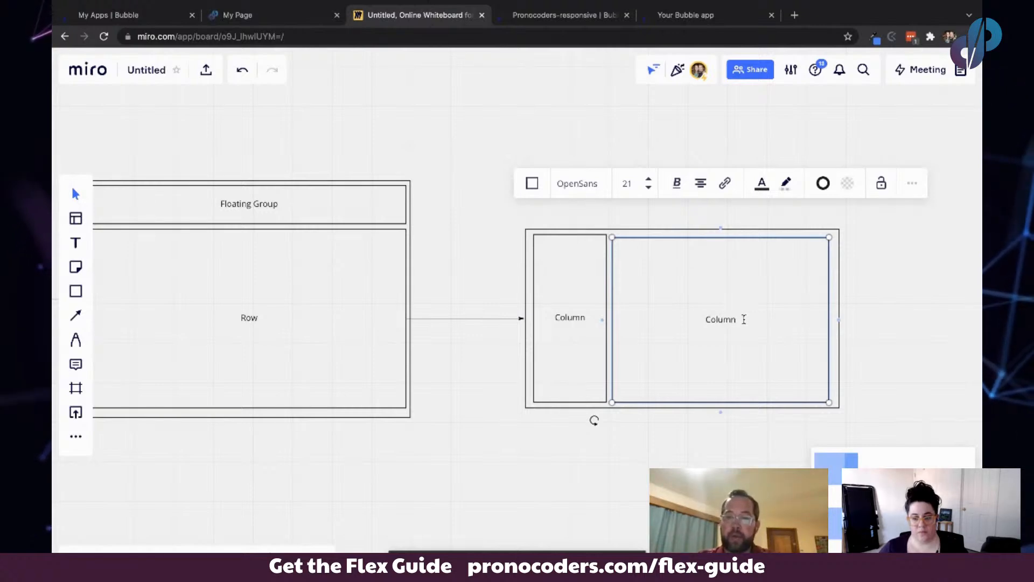
# - Add a second line reading fixed 250px to the narrow Column rectangle's label
pyautogui.click(596, 272)
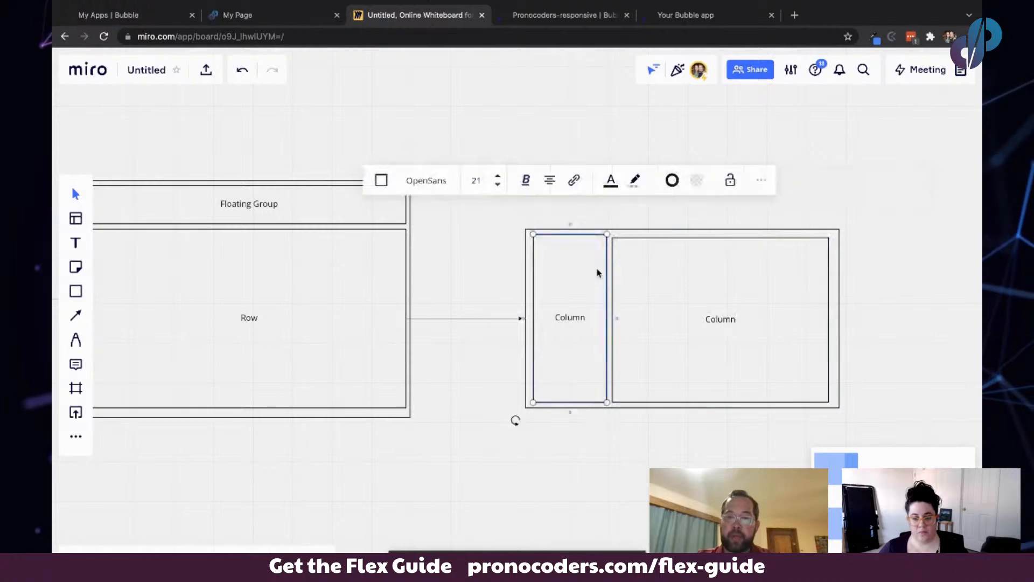
pyautogui.doubleClick(590, 322)
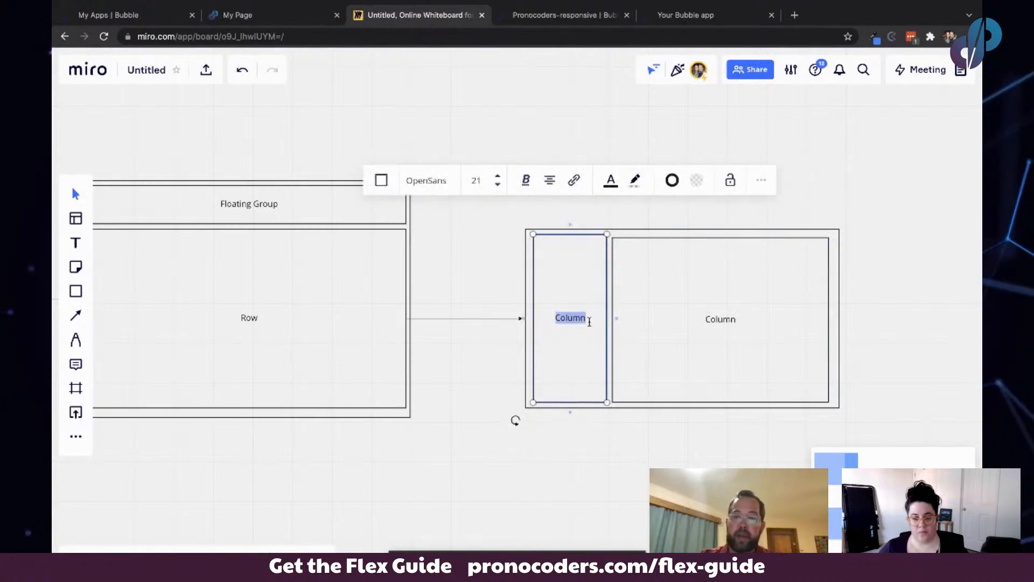
pyautogui.click(590, 321)
pyautogui.press('Return')
pyautogui.write('fixed 250px')
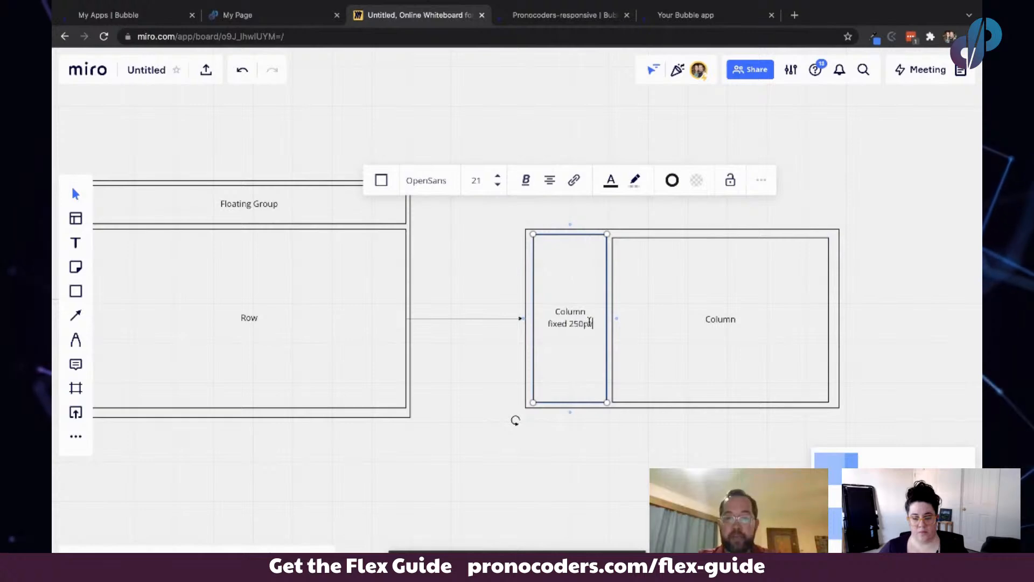
pyautogui.click(800, 323)
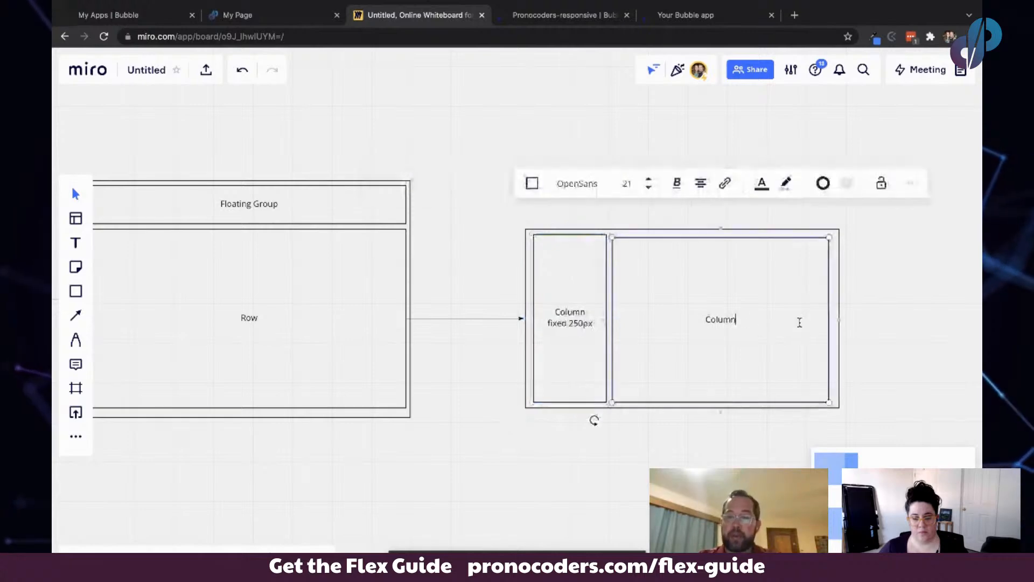
pyautogui.click(780, 323)
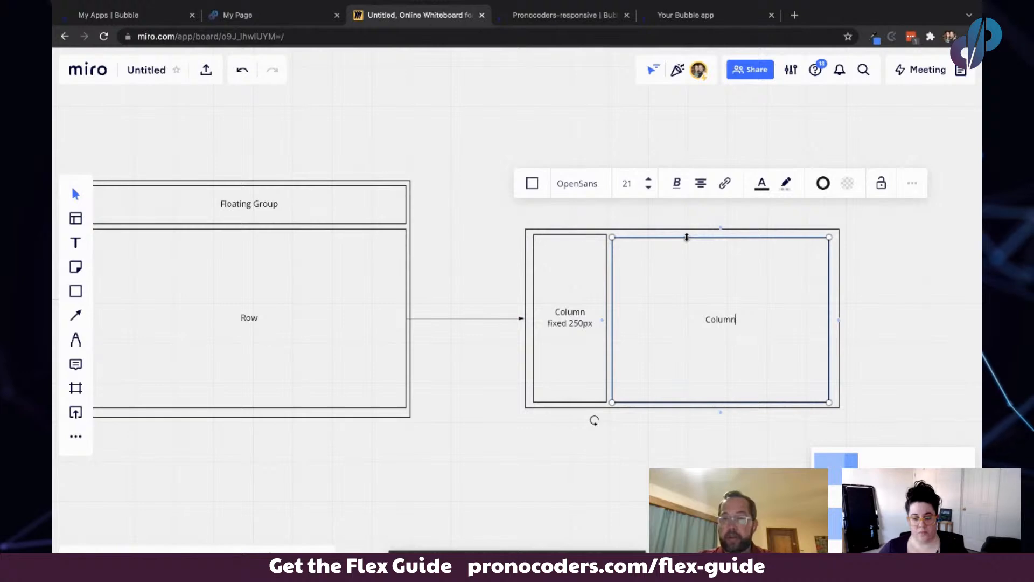
pyautogui.moveTo(687, 238); pyautogui.dragTo(687, 234)
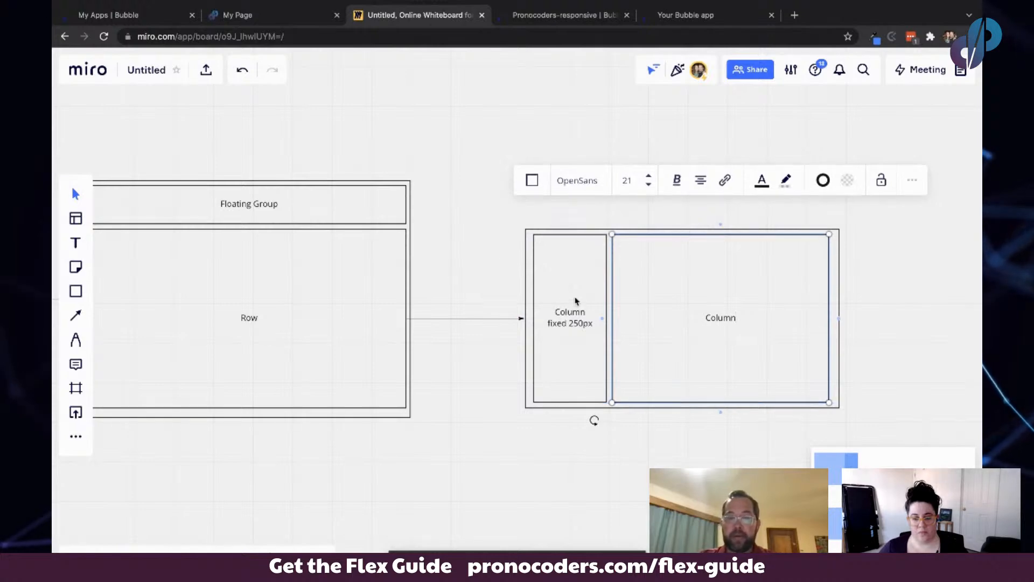
pyautogui.hscroll(-10, 415, 244)
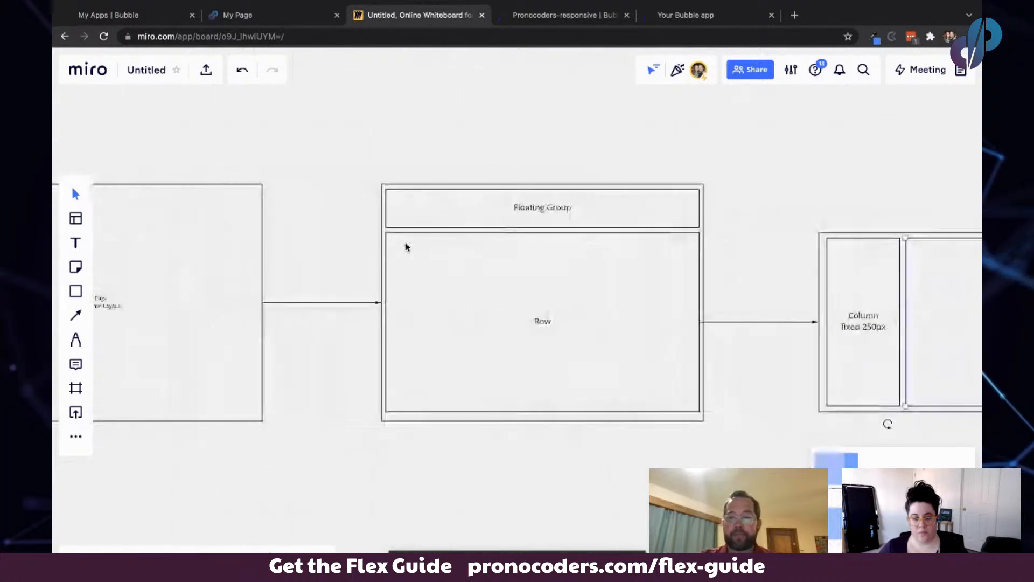
pyautogui.scroll(-3, 405, 247)
pyautogui.hscroll(4, 406, 246)
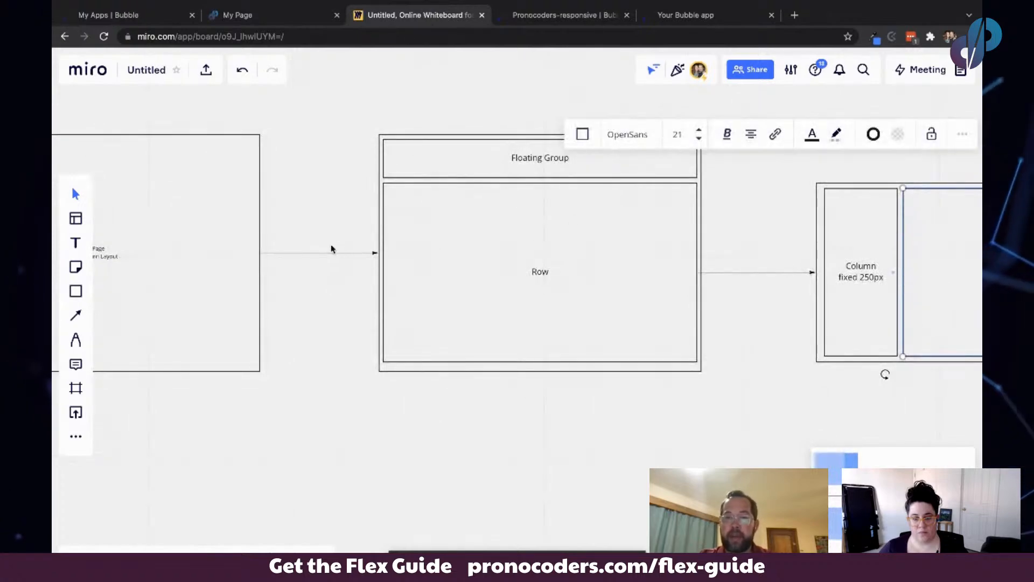
pyautogui.hscroll(2, 475, 275)
pyautogui.scroll(1, 476, 275)
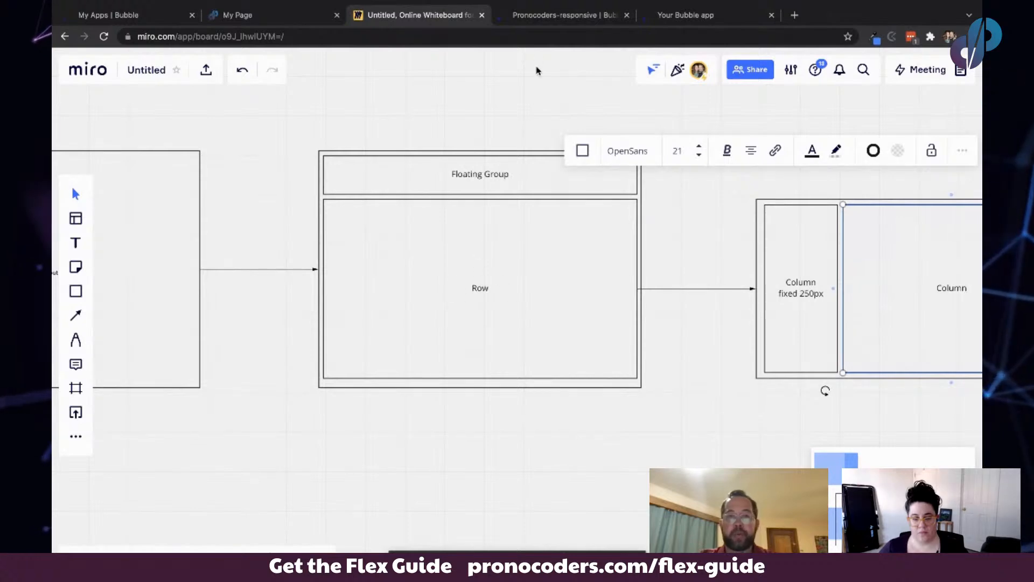
# - Switch to the Bubble editor and place a Floating Group at the top of the page
pyautogui.click(545, 16)
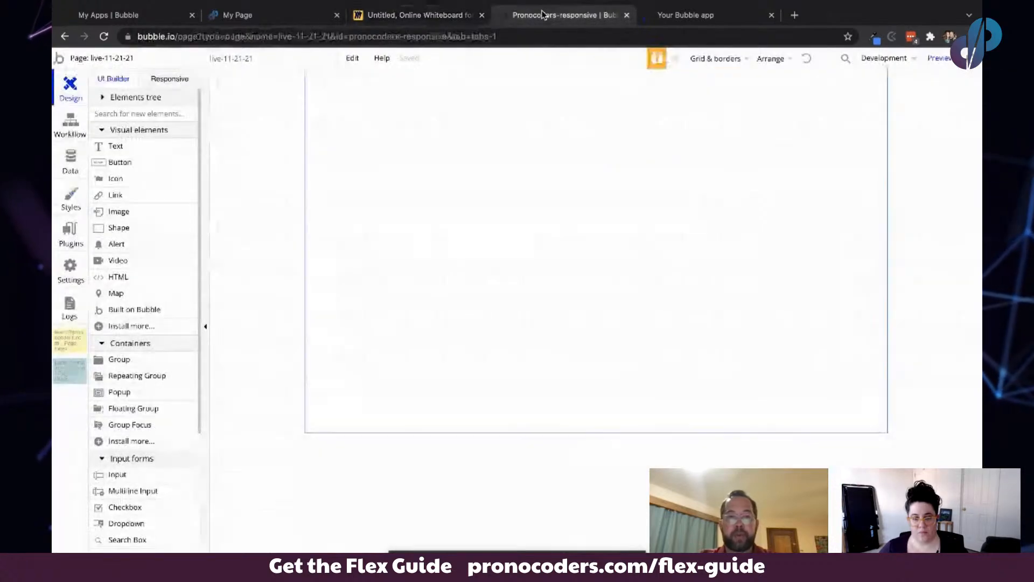
pyautogui.click(131, 409)
pyautogui.click(333, 76)
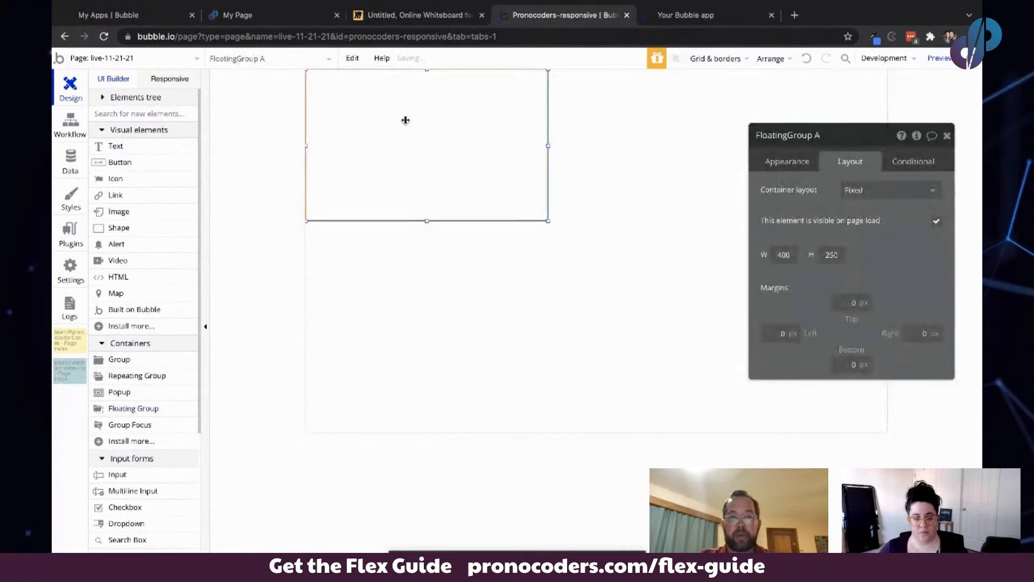
# - Set the floating group's container layout to Row and turn off its fixed width
pyautogui.click(920, 191)
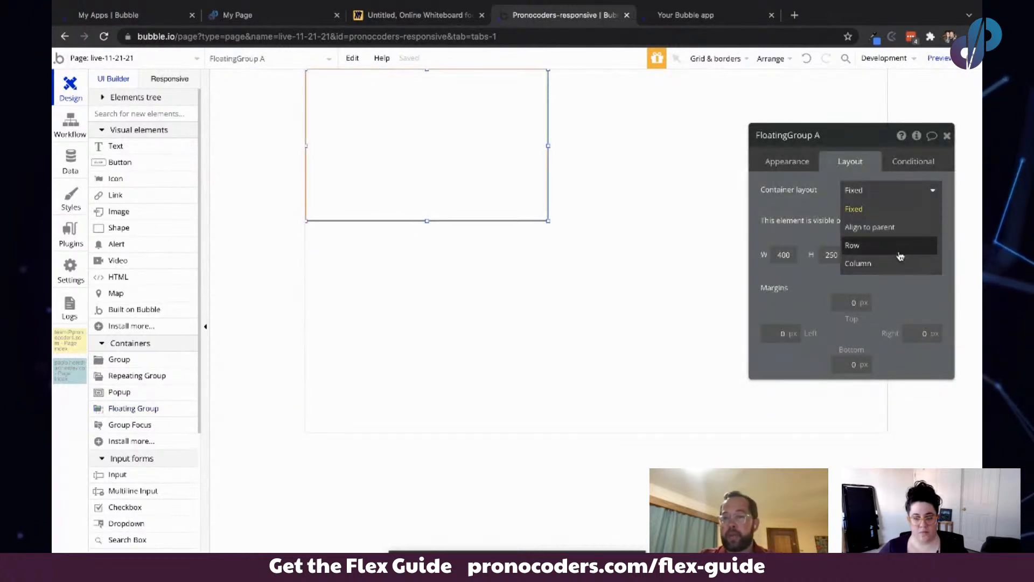
pyautogui.click(862, 245)
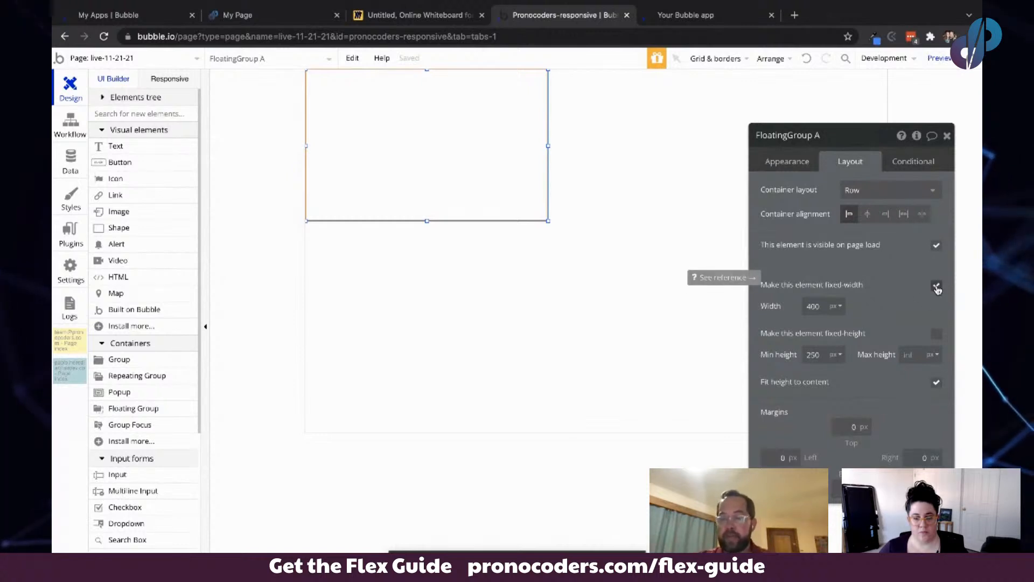
pyautogui.click(937, 286)
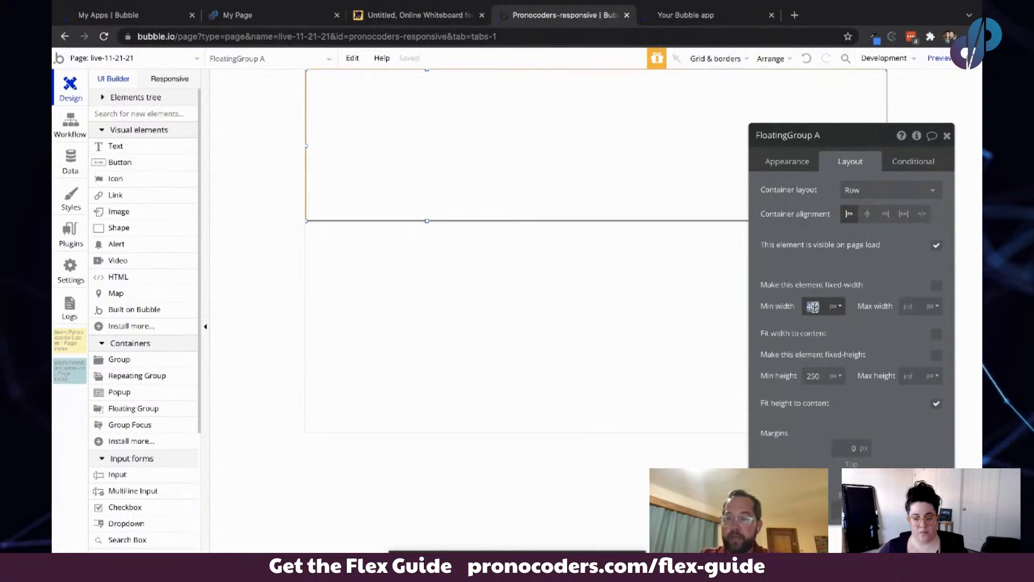
# - Set the floating group's minimum width to 320 px and minimum height to 75 px
pyautogui.write('320')
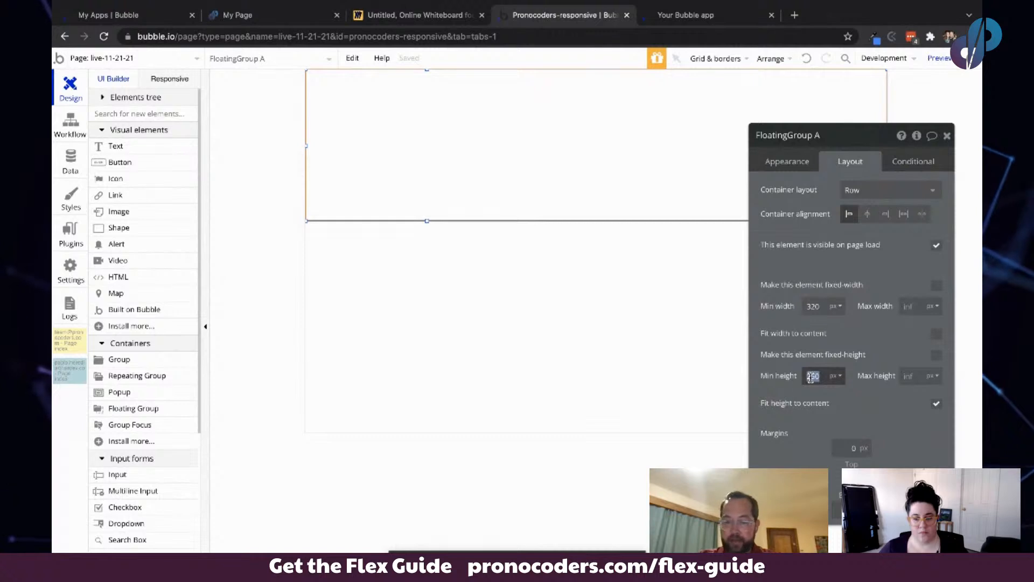
pyautogui.press('BackSpace')
pyautogui.write('75')
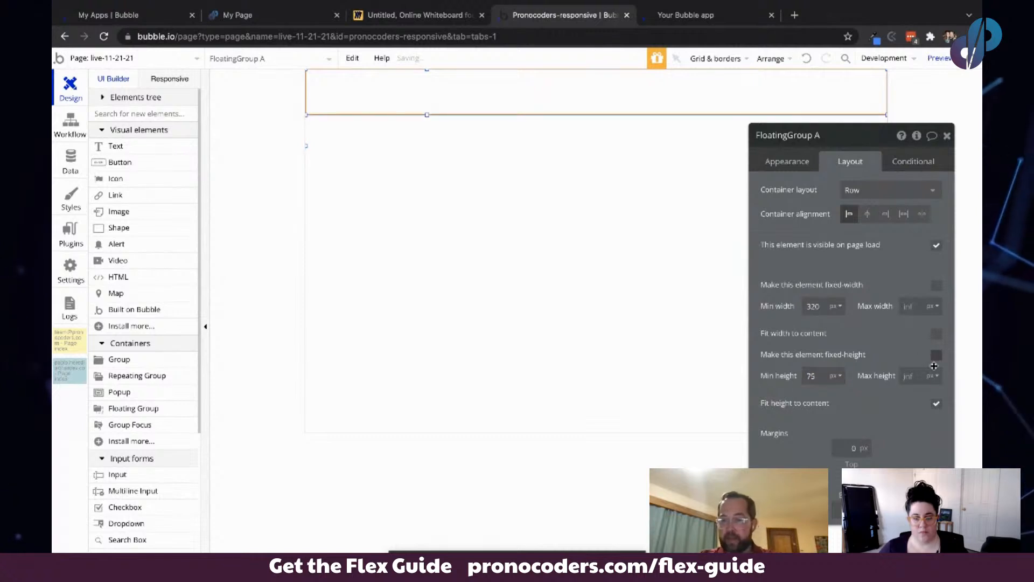
pyautogui.click(935, 404)
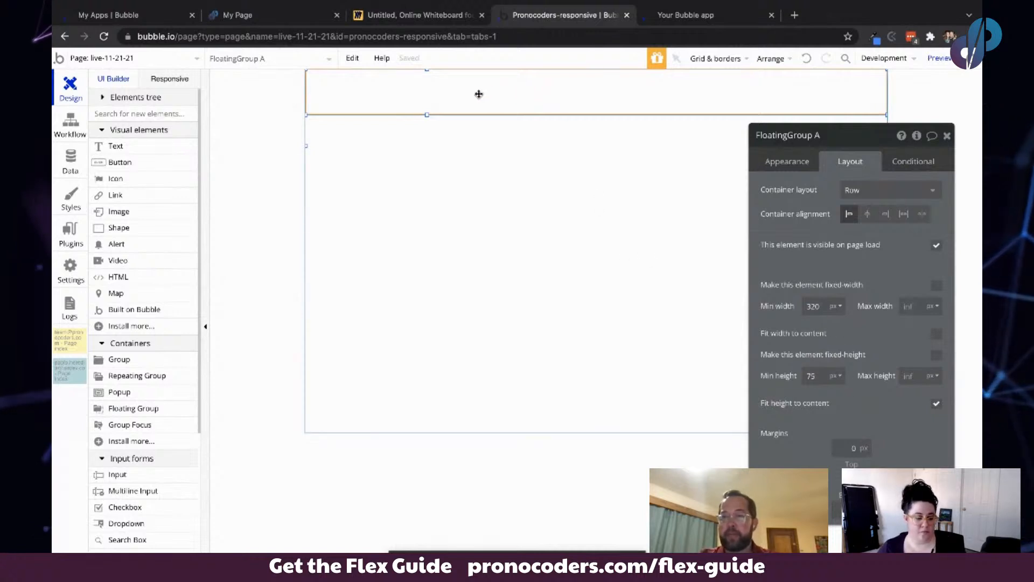
# - Reselect the floating group and review its float and appearance settings
pyautogui.click(473, 168)
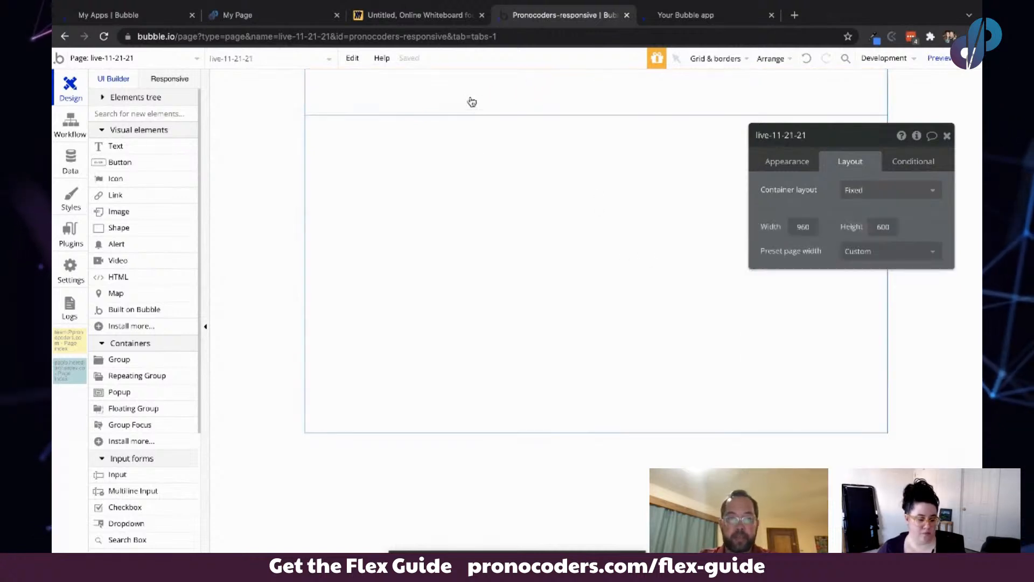
pyautogui.click(471, 93)
pyautogui.click(787, 161)
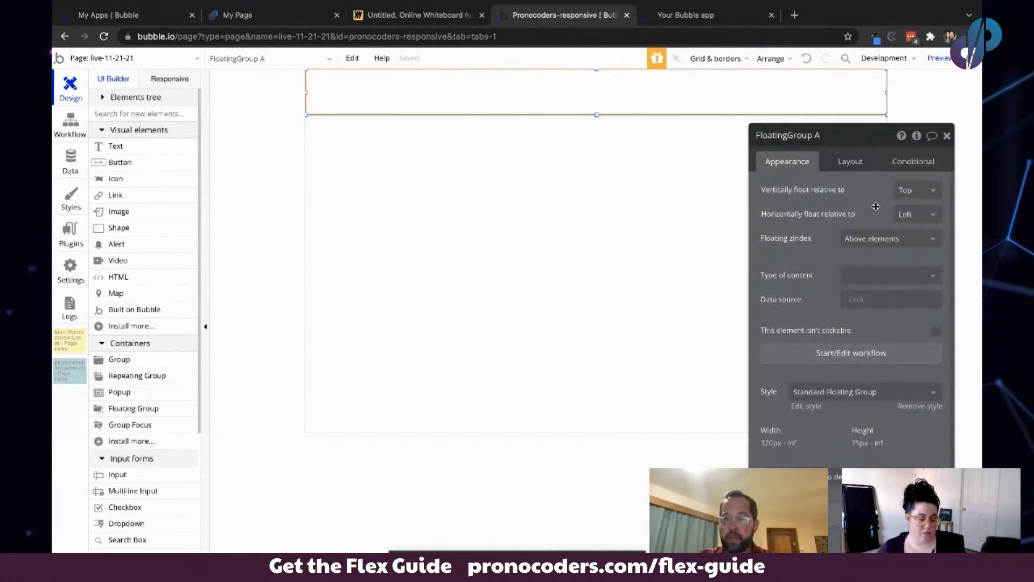
# - Place a plain Group on the page below the floating group
pyautogui.click(415, 98)
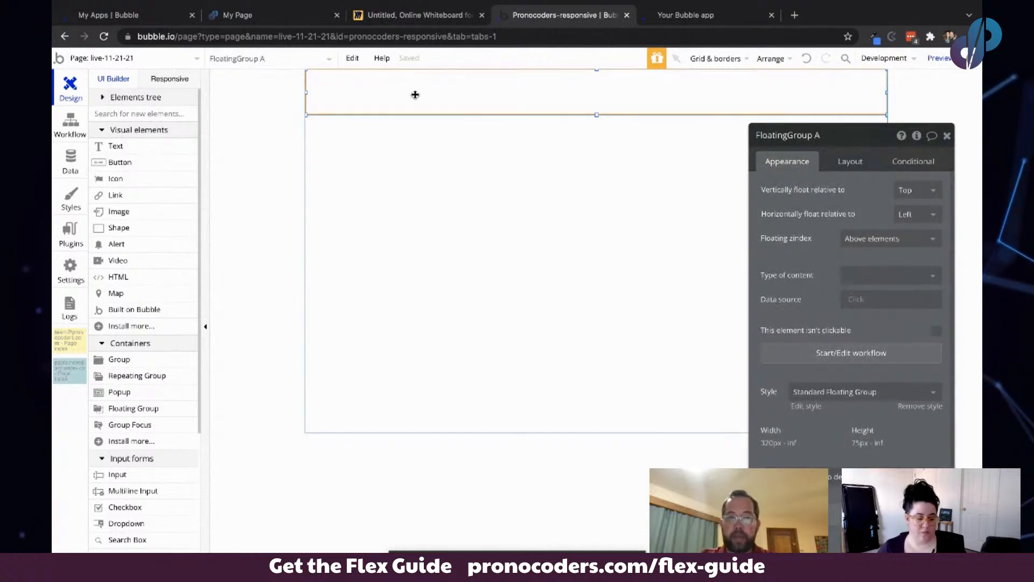
pyautogui.click(121, 360)
pyautogui.click(311, 124)
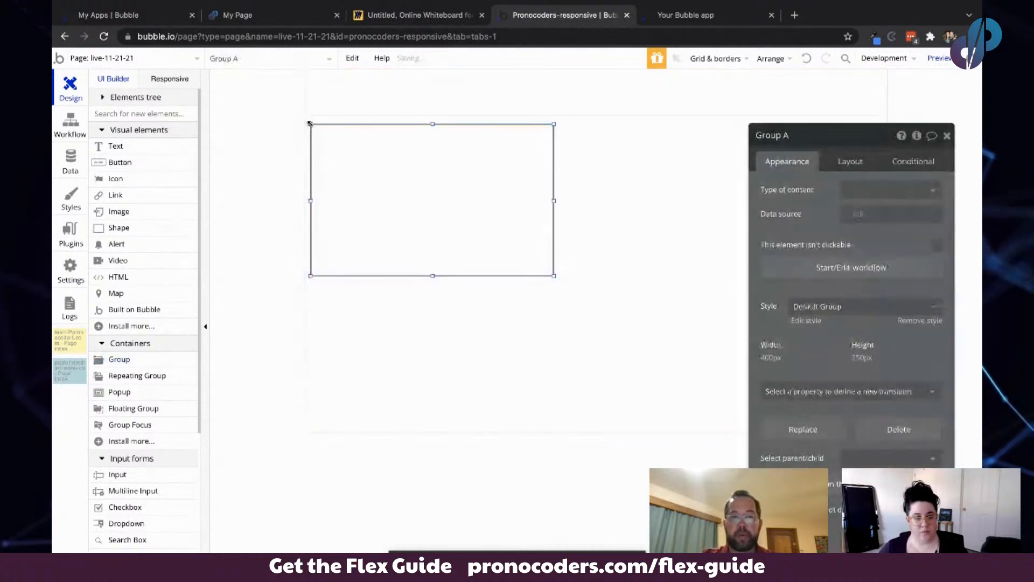
# - Set the page's container layout to Column
pyautogui.click(568, 239)
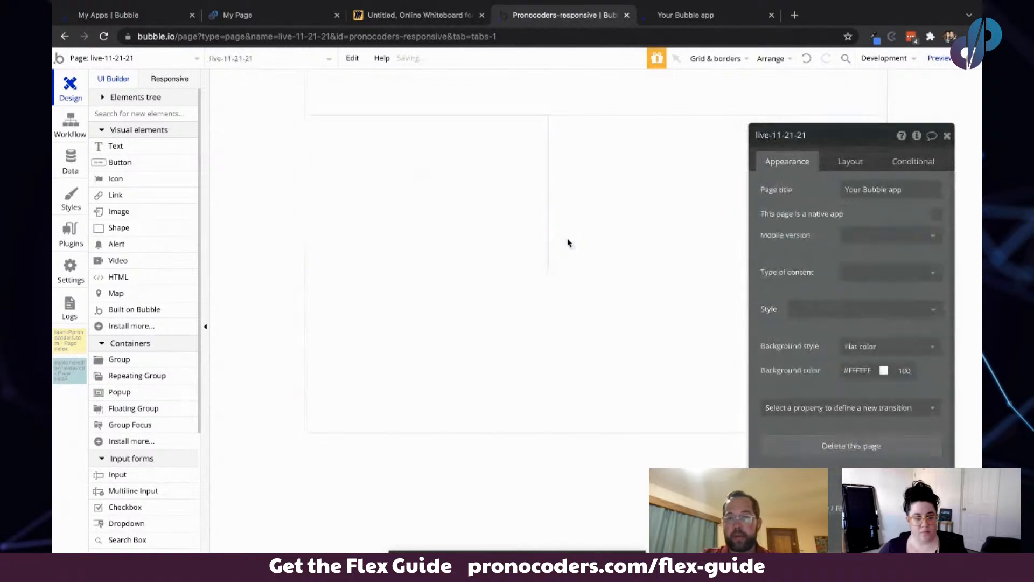
pyautogui.click(849, 162)
pyautogui.click(858, 190)
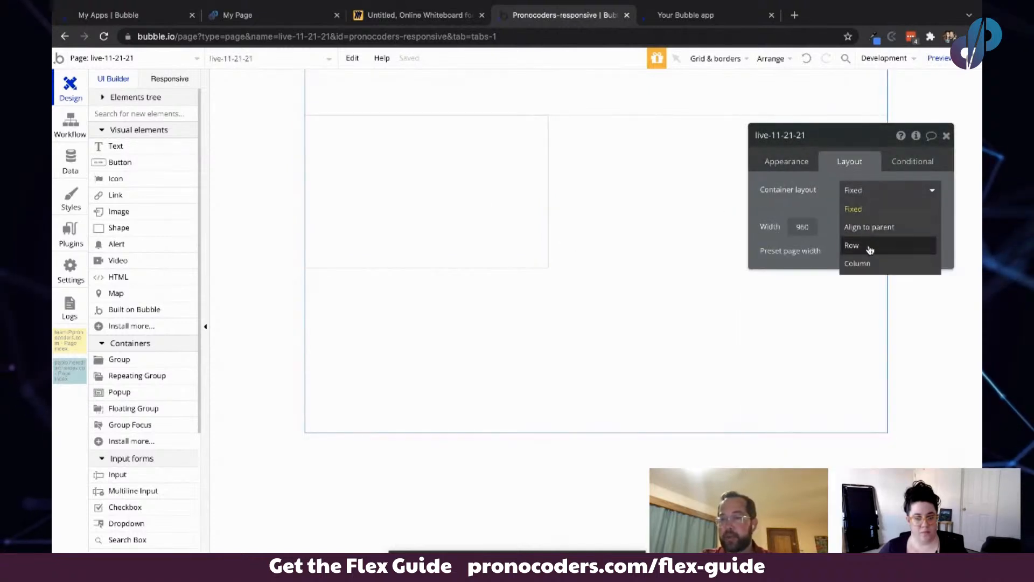
pyautogui.click(869, 263)
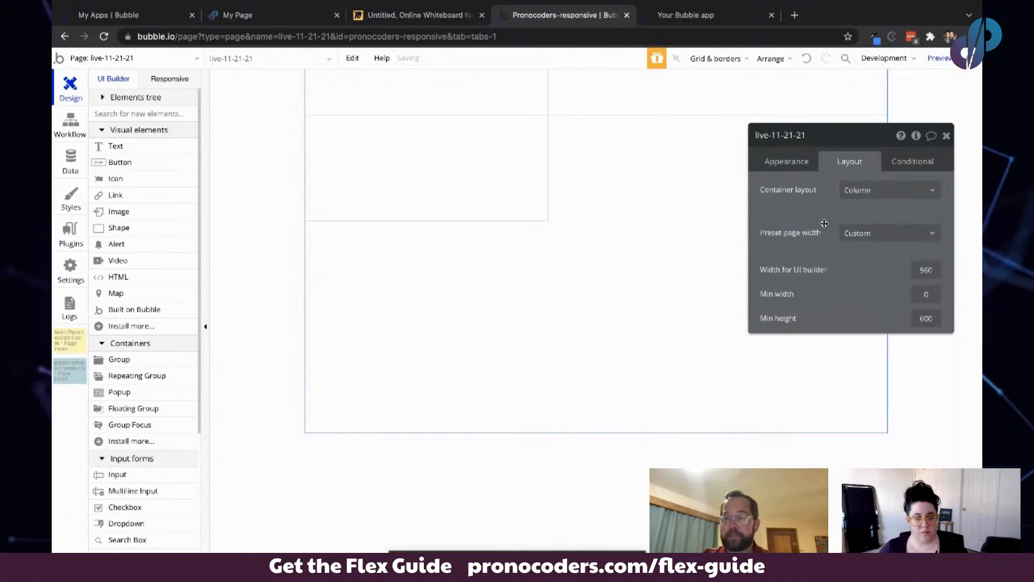
# - Select Group A and set its container layout to Row, checking the whiteboard diagram for reference
pyautogui.moveTo(824, 223); pyautogui.dragTo(831, 253)
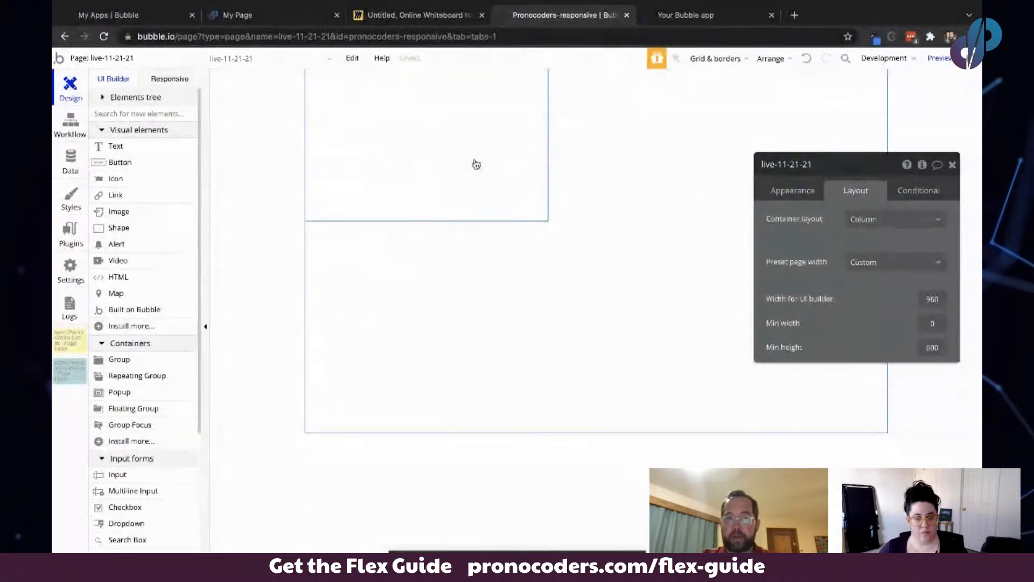
pyautogui.click(476, 164)
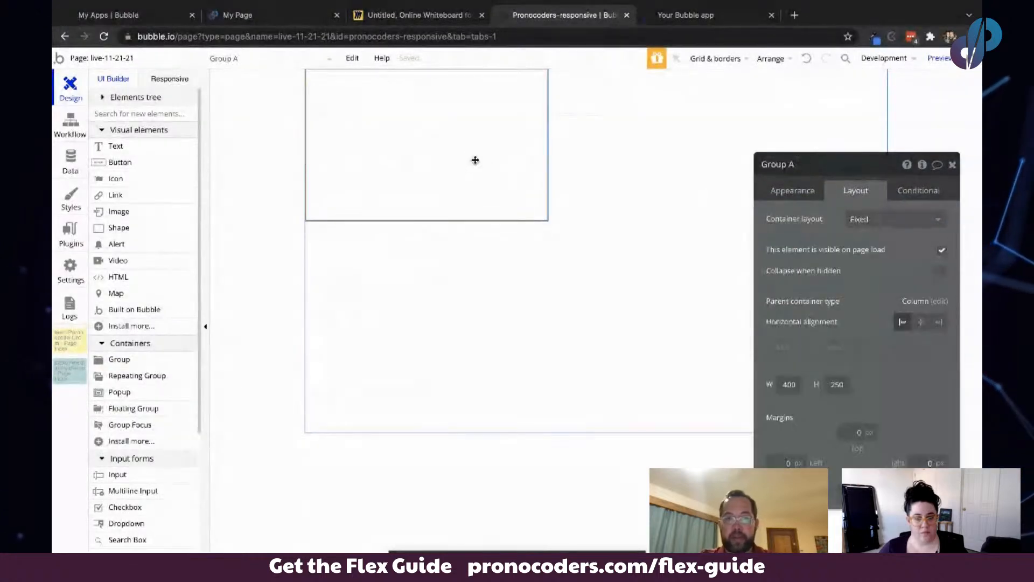
pyautogui.click(897, 226)
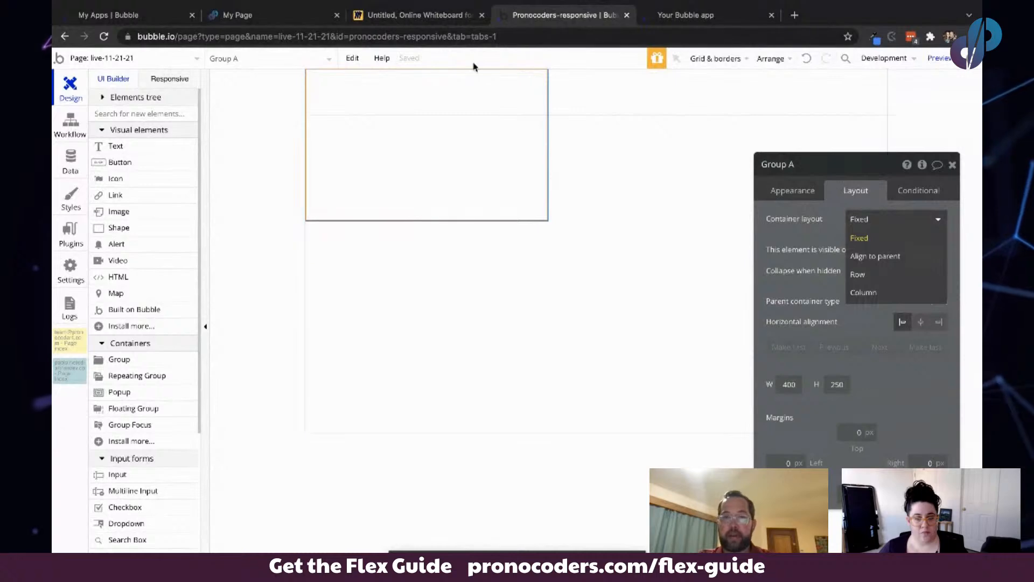
pyautogui.click(407, 15)
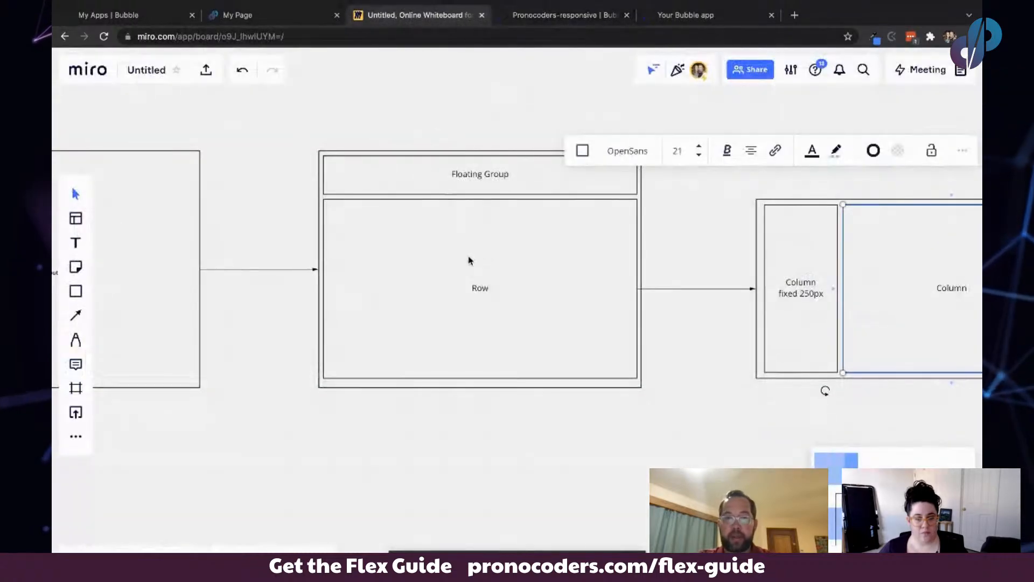
pyautogui.click(566, 15)
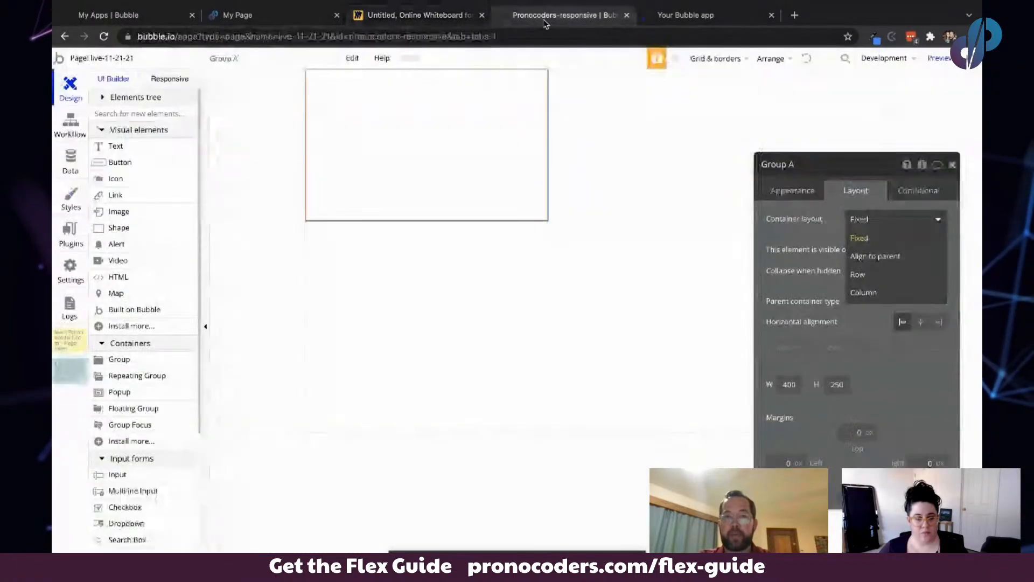
pyautogui.click(862, 275)
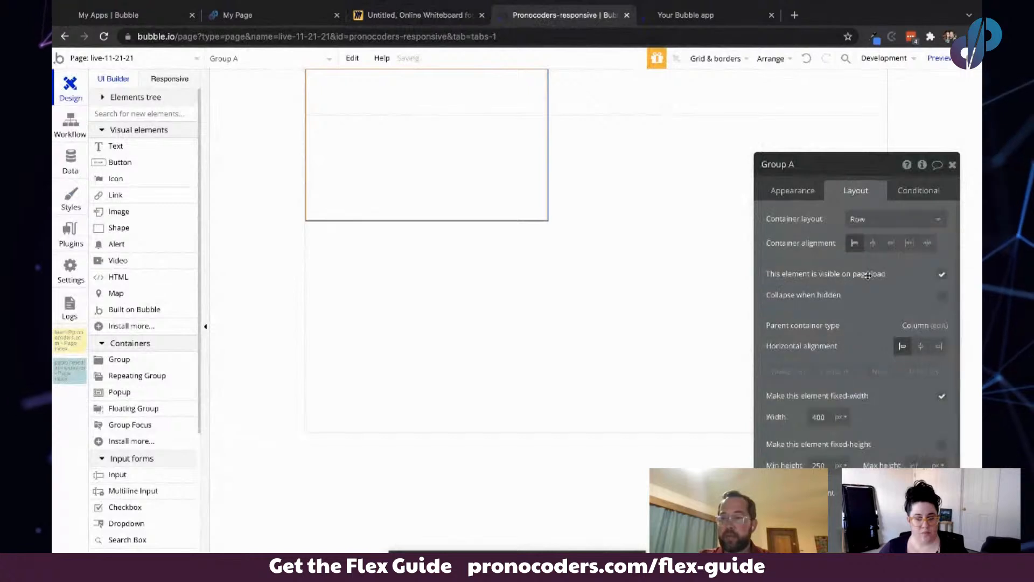
# - Make Group A not fixed-width with a minimum width of 320 px, and turn off fit height to content
pyautogui.click(942, 396)
pyautogui.doubleClick(816, 413)
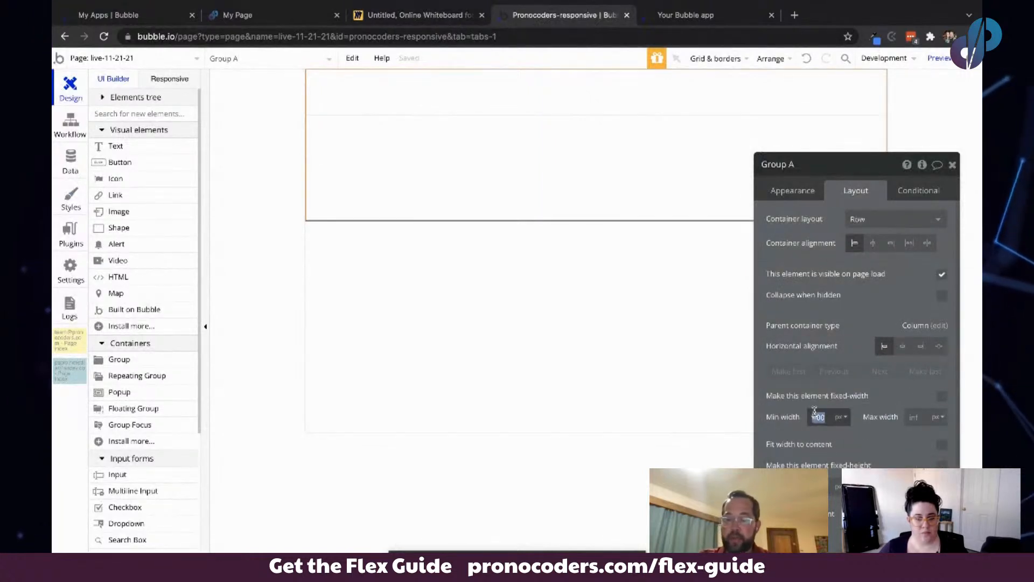
pyautogui.write('3')
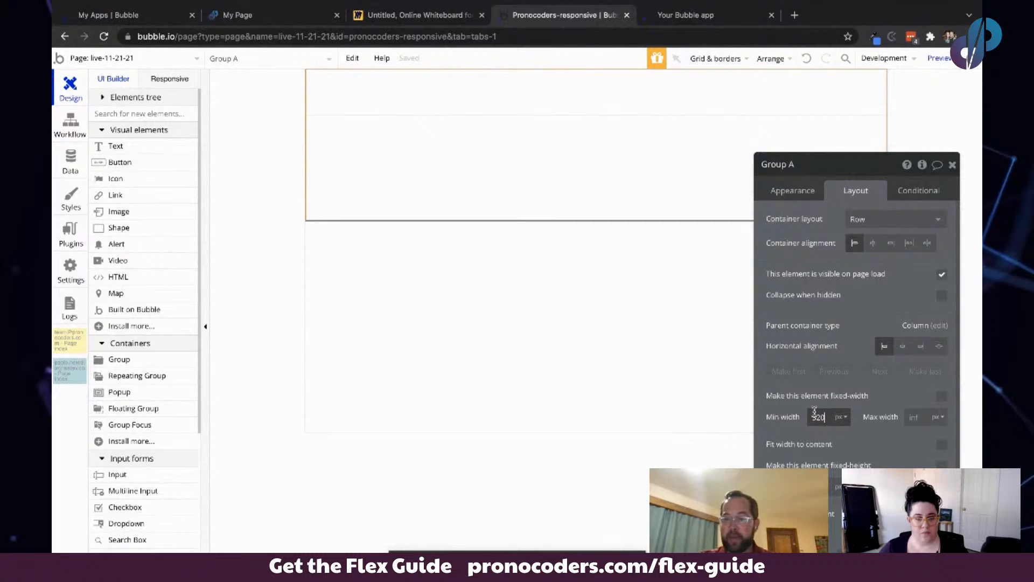
pyautogui.write('20')
pyautogui.moveTo(851, 371); pyautogui.dragTo(851, 324)
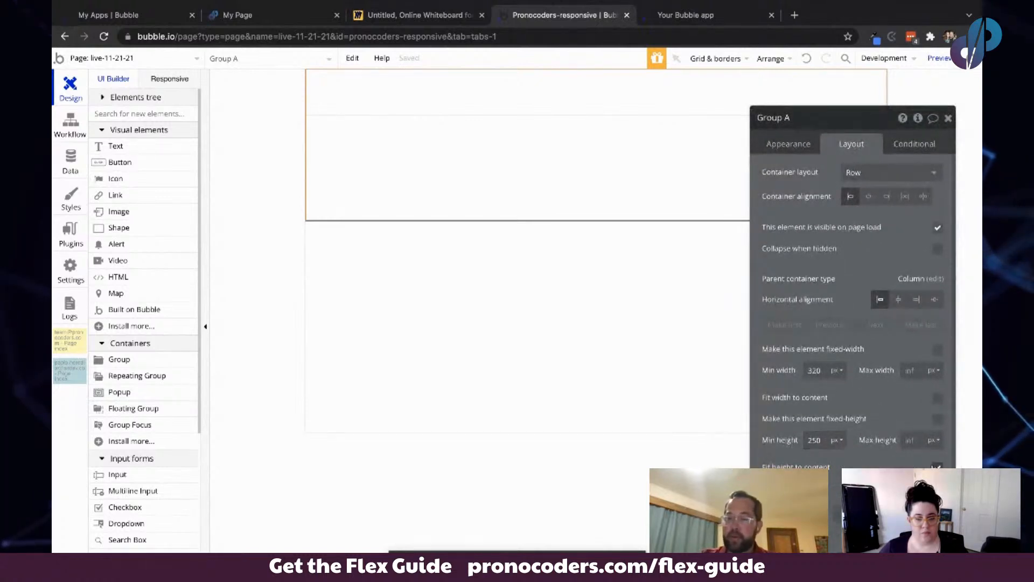
pyautogui.click(938, 466)
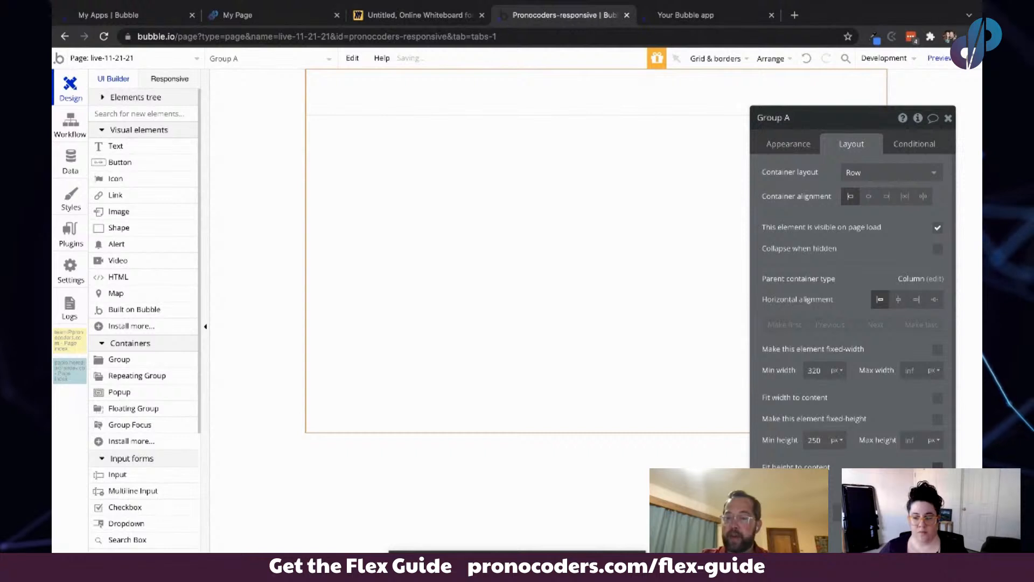
# - Compare the floating group's layout settings with Group A's sizing and margin settings
pyautogui.moveTo(852, 284)
pyautogui.mouseDown()
pyautogui.moveTo(839, 337)
pyautogui.moveTo(854, 267)
pyautogui.mouseUp()
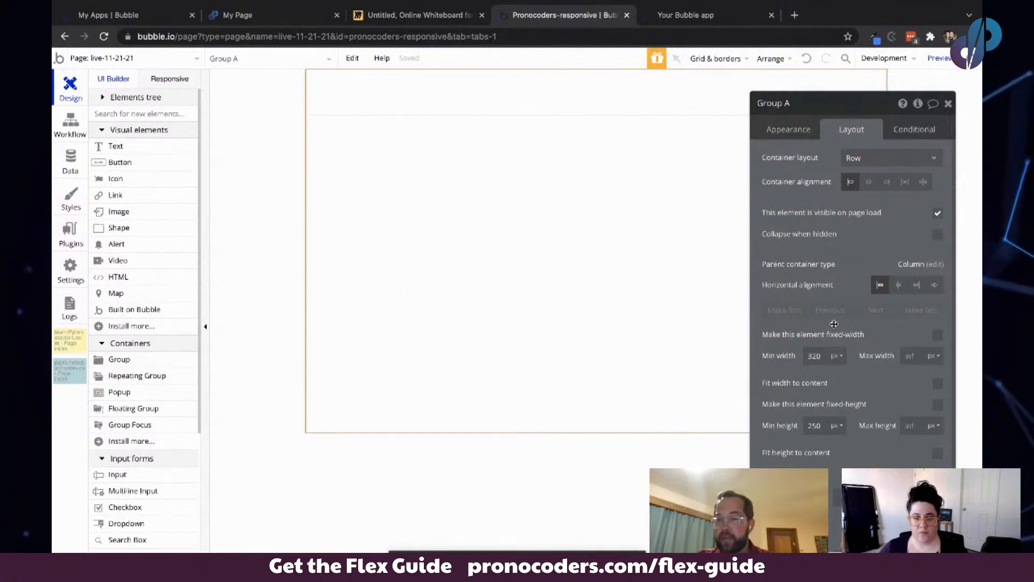
pyautogui.scroll(-1, 848, 360)
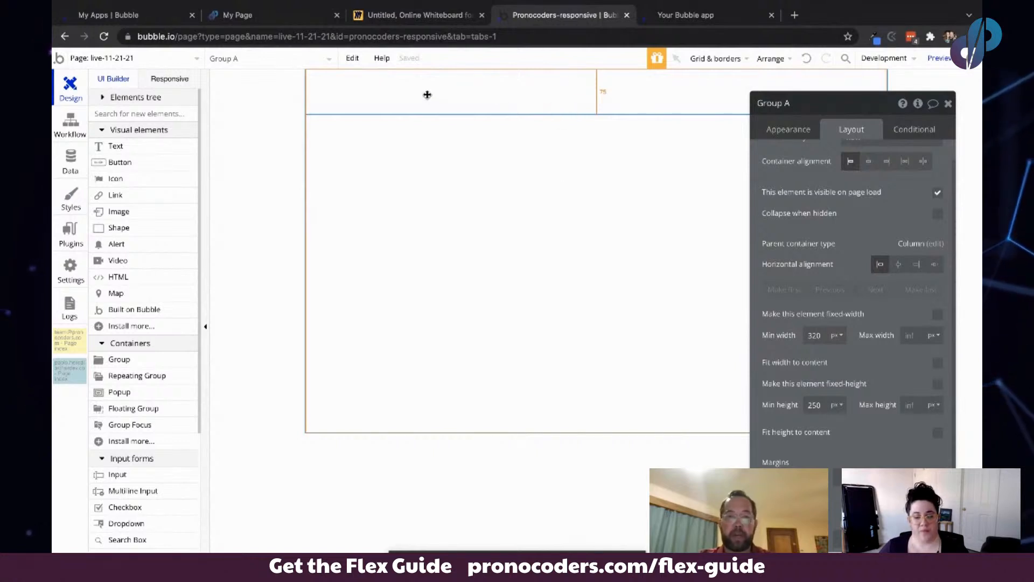
pyautogui.click(390, 95)
pyautogui.click(397, 88)
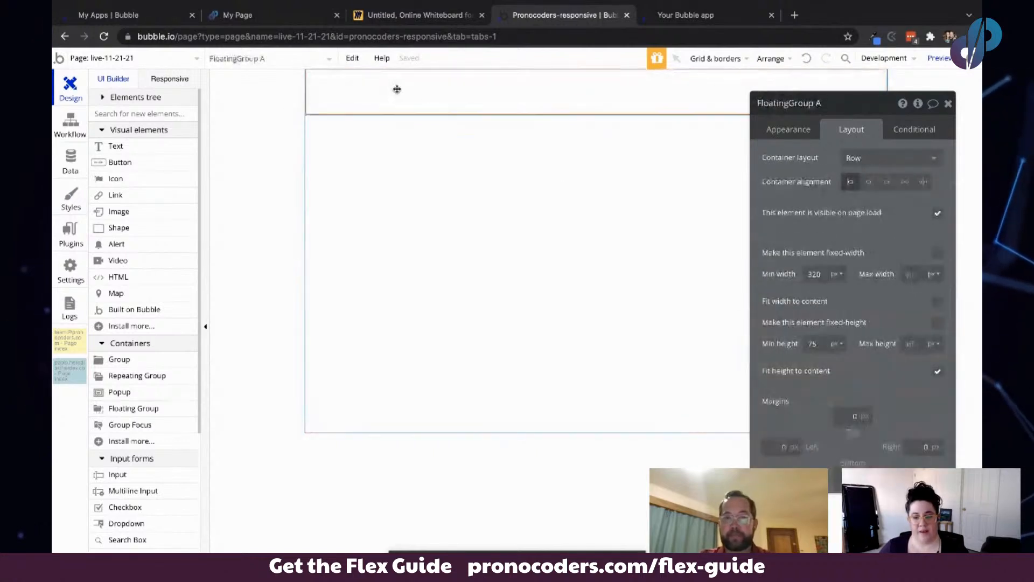
pyautogui.click(420, 163)
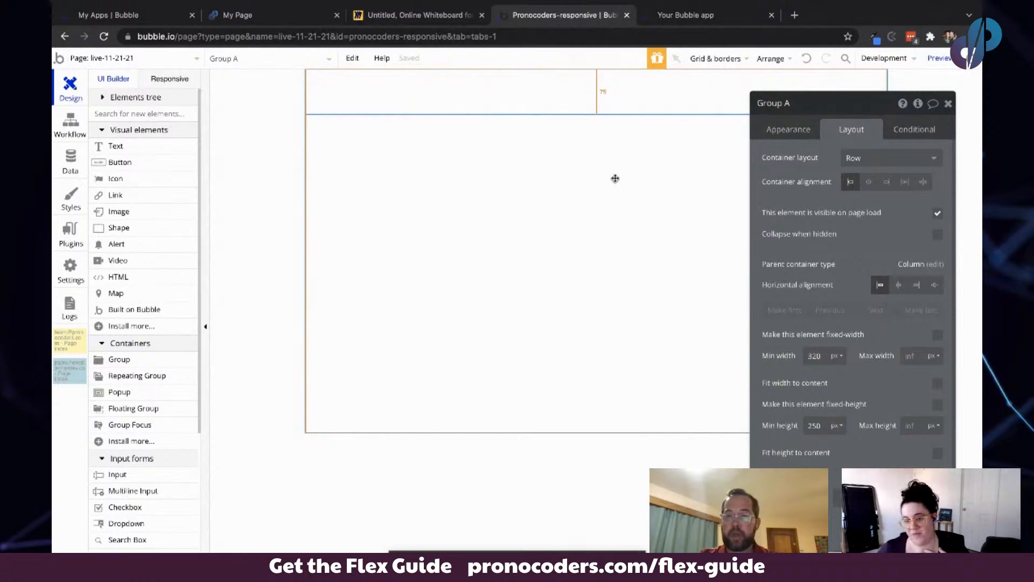
pyautogui.moveTo(843, 234); pyautogui.dragTo(255, 321)
pyautogui.scroll(1, 255, 322)
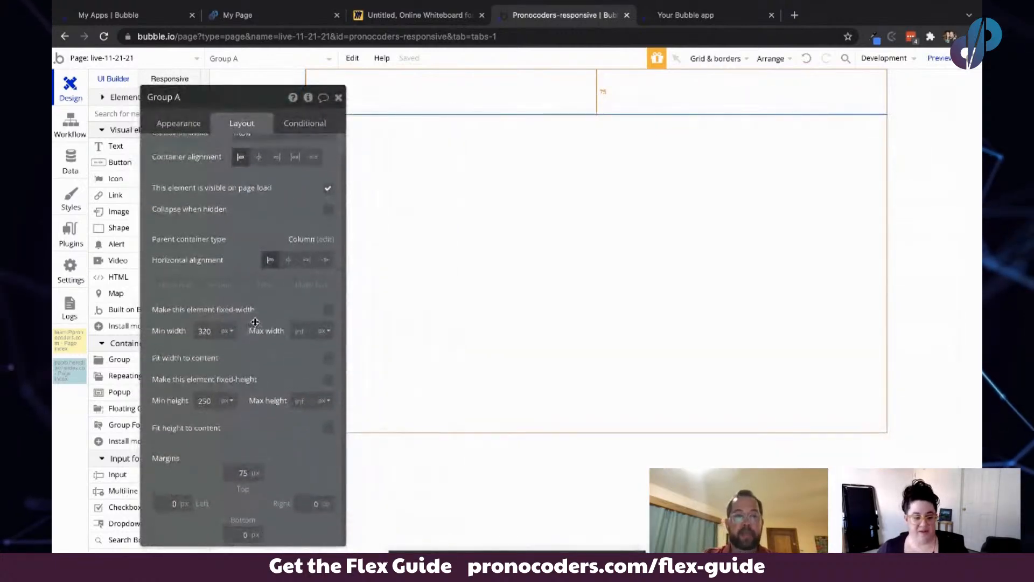
pyautogui.moveTo(220, 238); pyautogui.dragTo(184, 237)
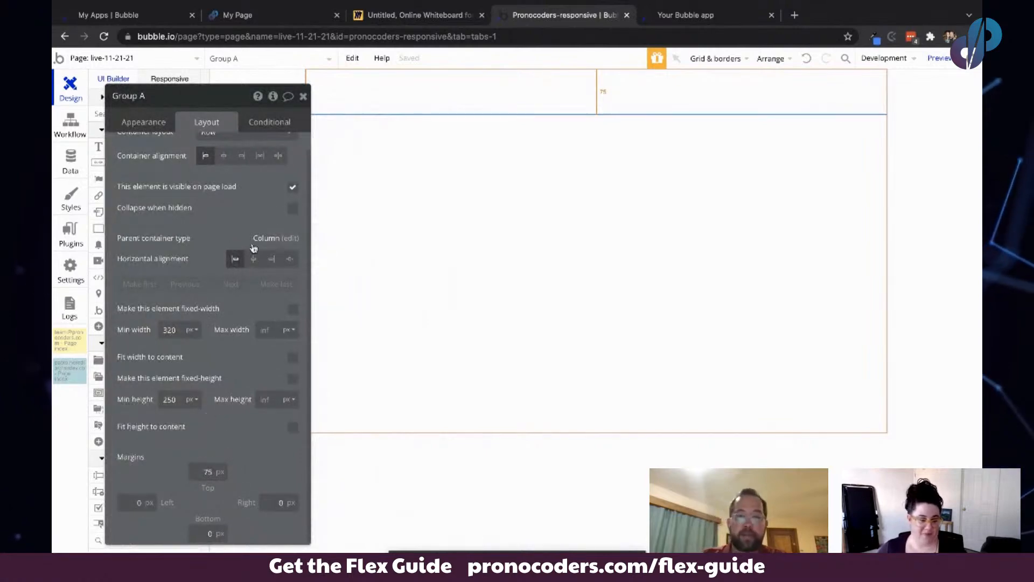
# - Select the page and set its background style to Image
pyautogui.moveTo(179, 169); pyautogui.dragTo(492, 133)
pyautogui.click(250, 189)
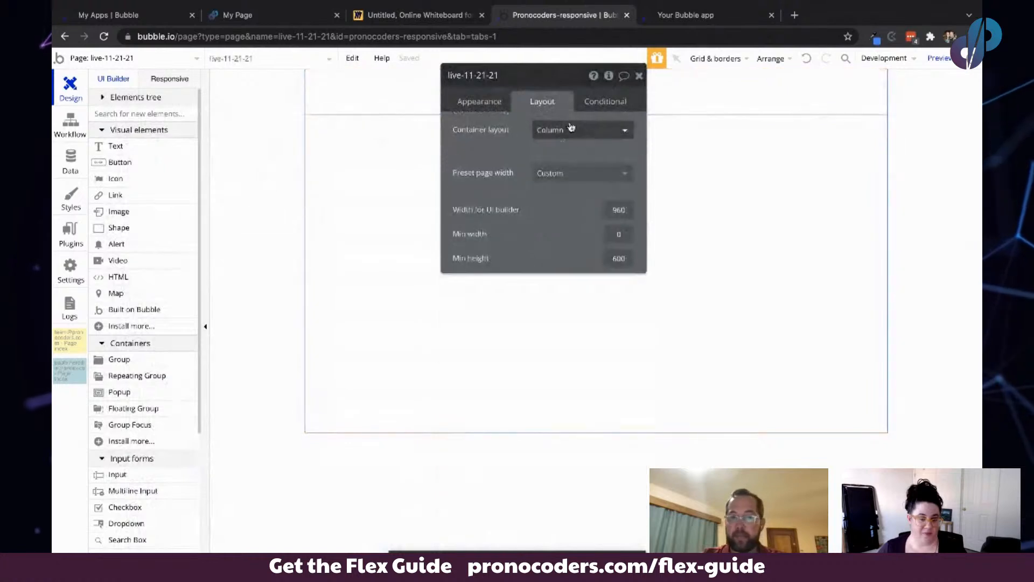
pyautogui.click(479, 103)
pyautogui.click(565, 311)
pyautogui.click(582, 286)
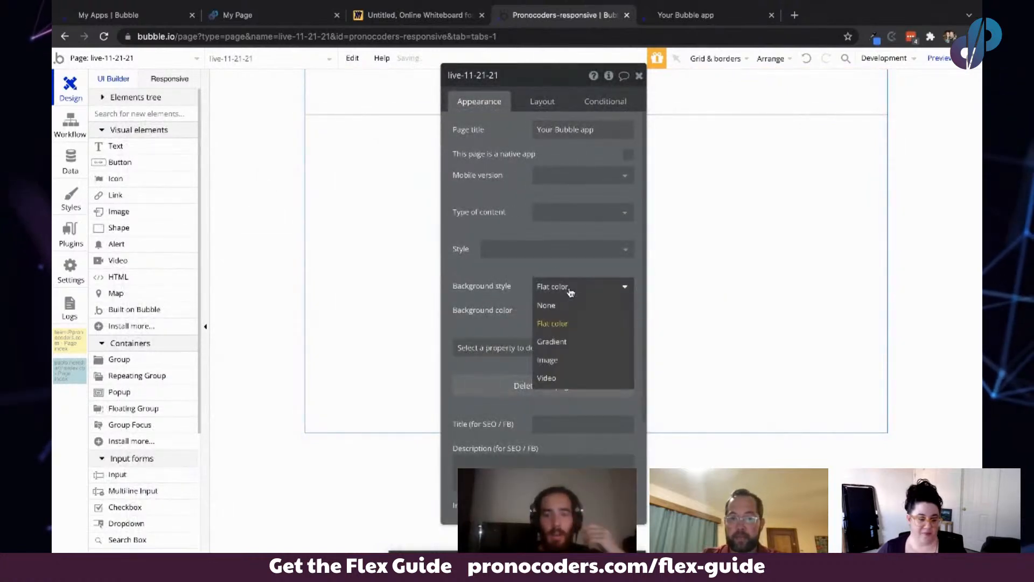
pyautogui.click(558, 360)
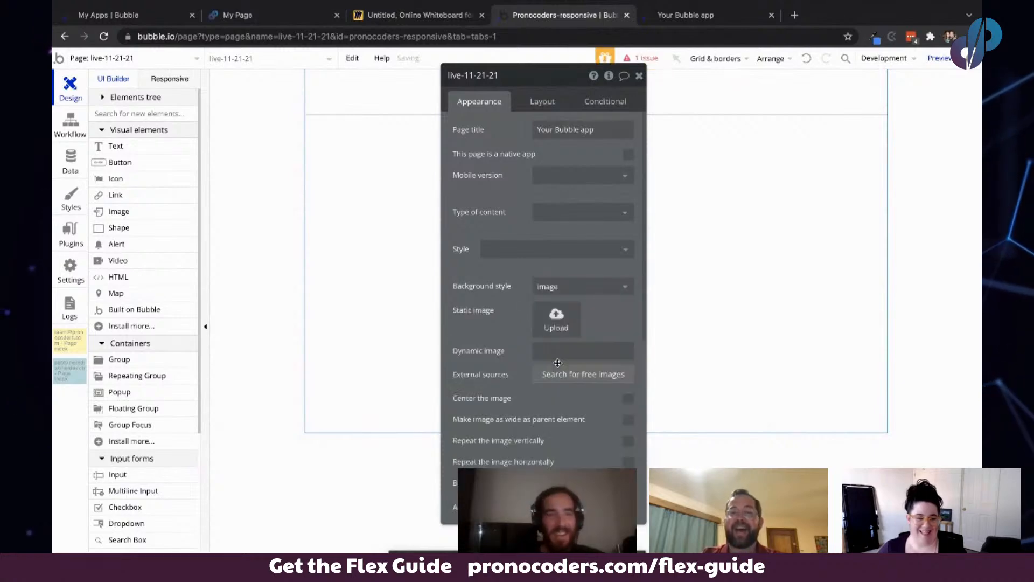
# - Upload cover1.jpeg as the page's static background image
pyautogui.click(557, 320)
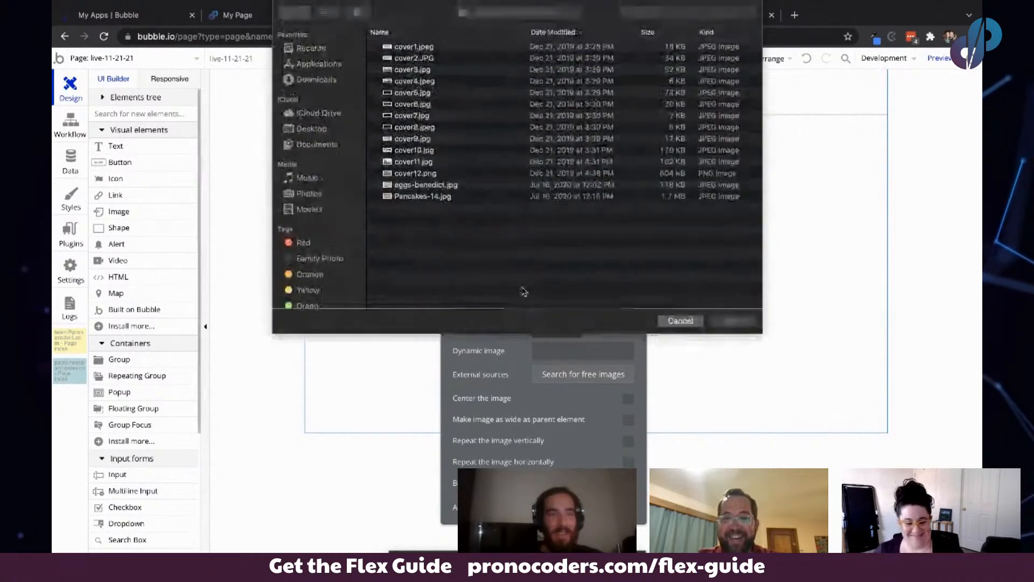
pyautogui.click(416, 48)
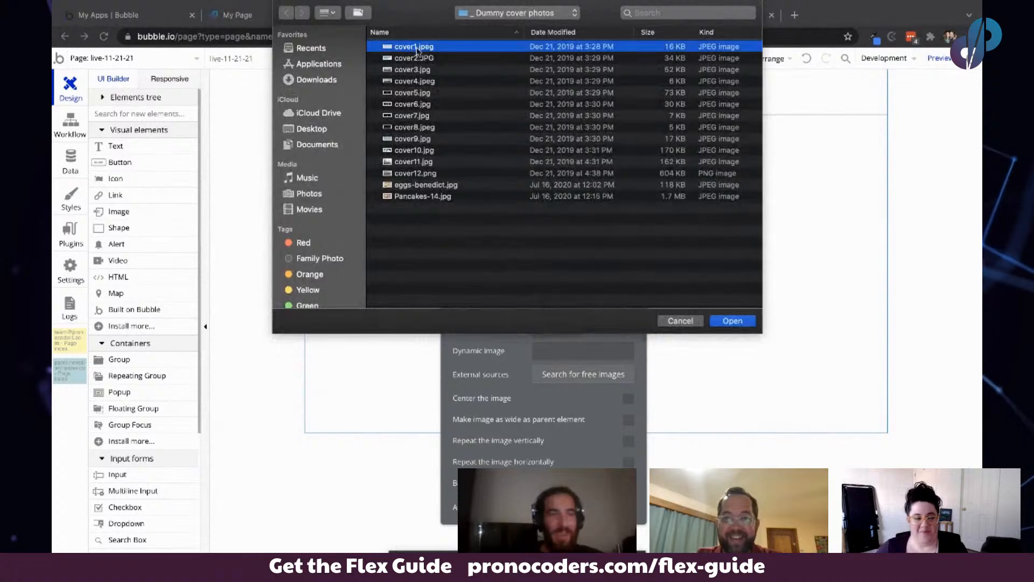
pyautogui.click(731, 321)
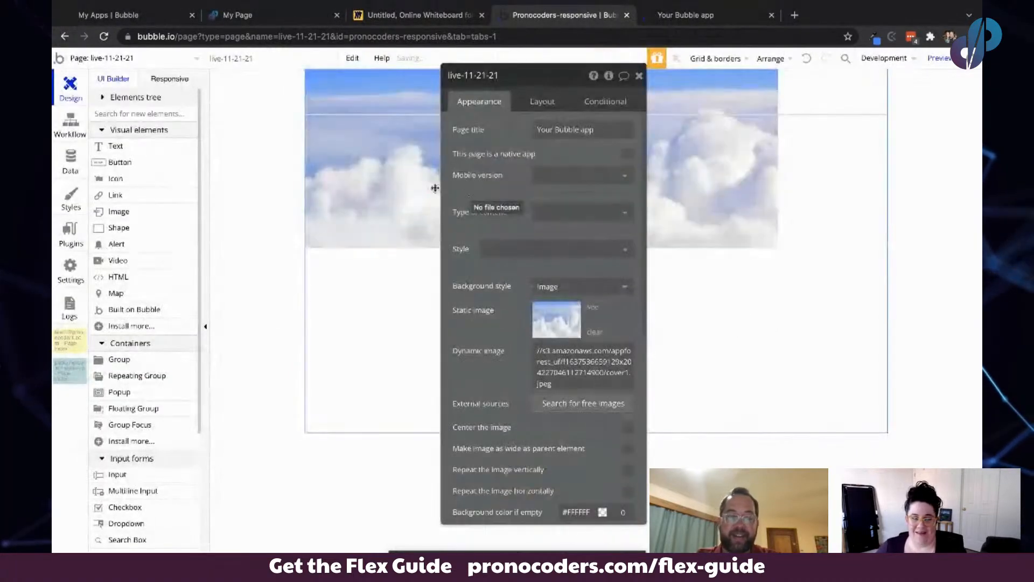
# - Replace the page's background image with Pancakes-14.jpg
pyautogui.click(548, 329)
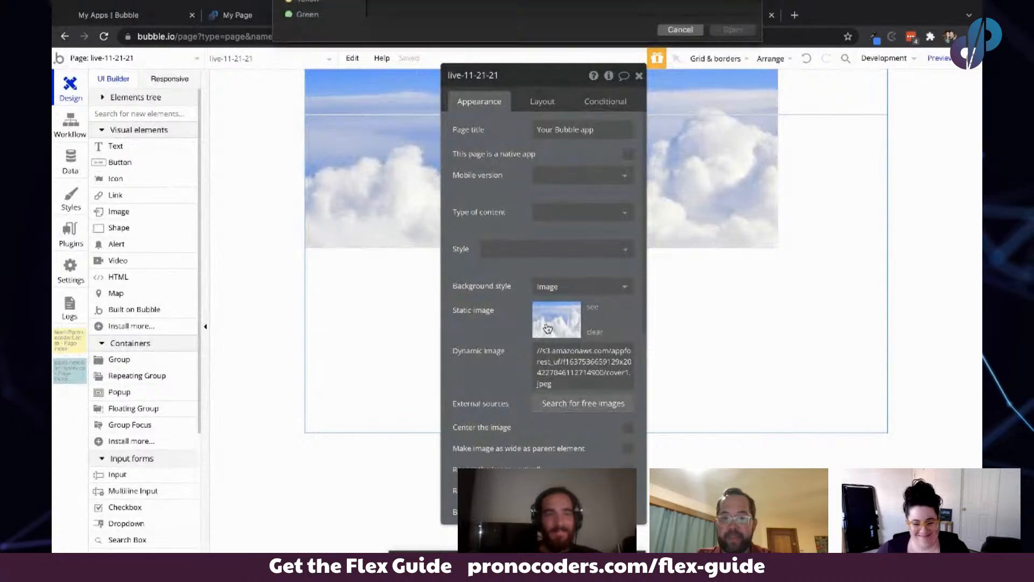
pyautogui.click(431, 196)
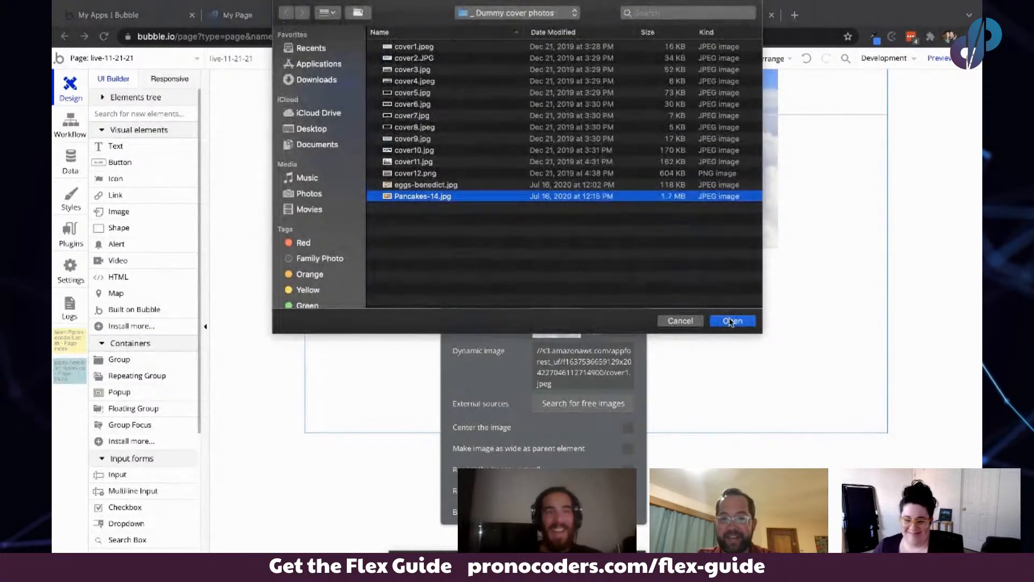
pyautogui.click(731, 321)
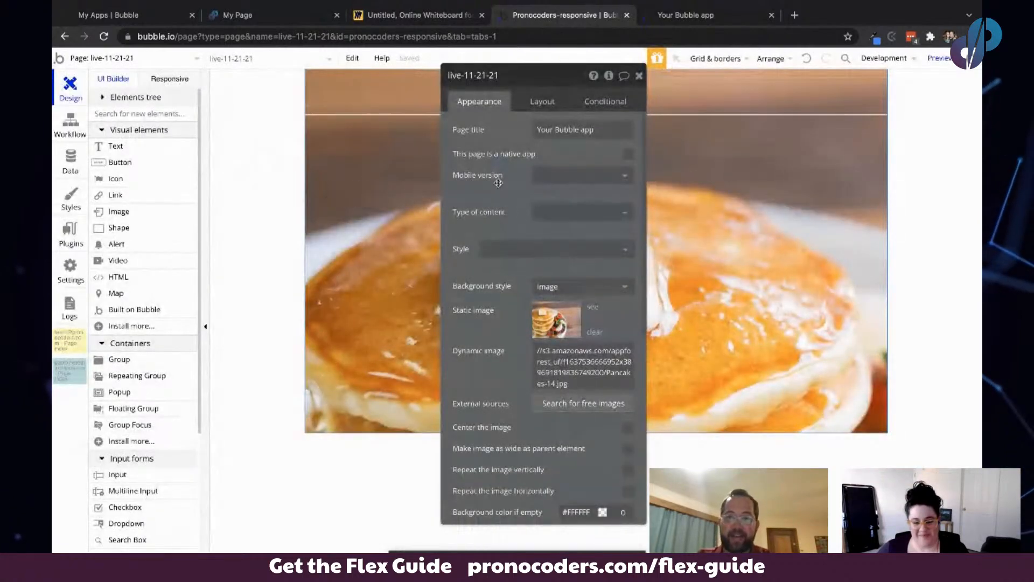
# - Remove the floating group's style and give it a flat #091747 background color at 30 opacity
pyautogui.moveTo(515, 300); pyautogui.dragTo(192, 235)
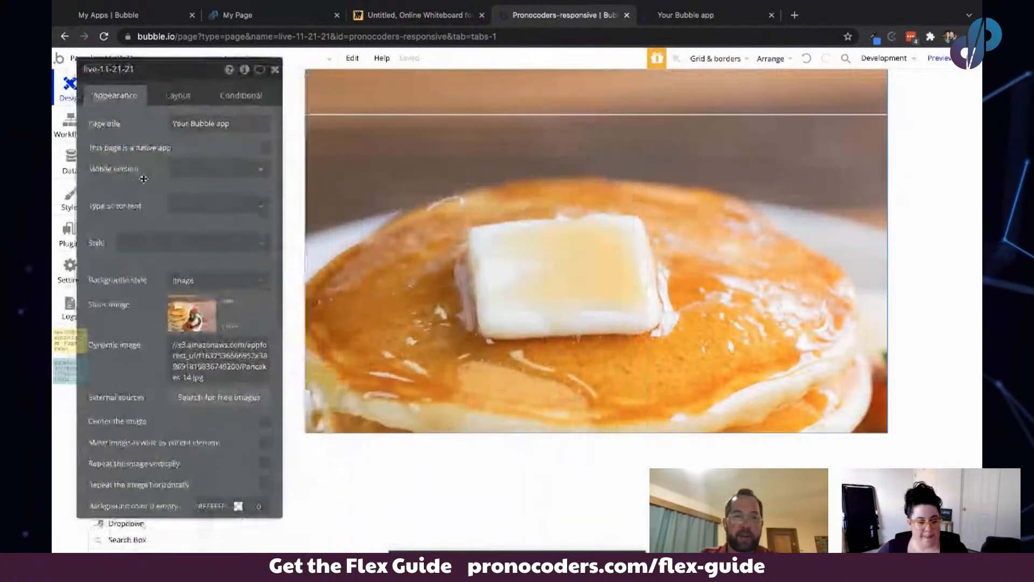
pyautogui.click(480, 91)
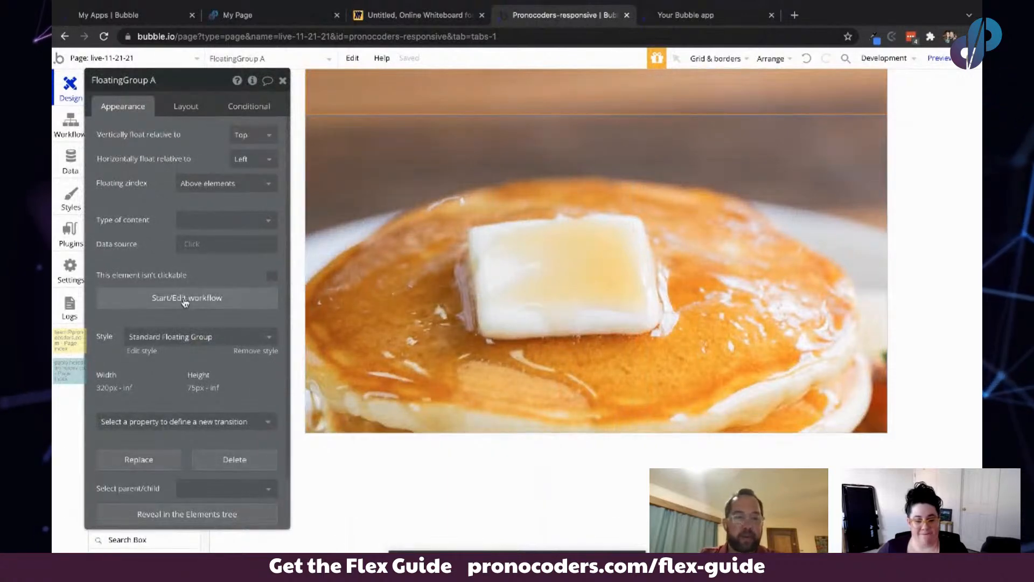
pyautogui.click(257, 350)
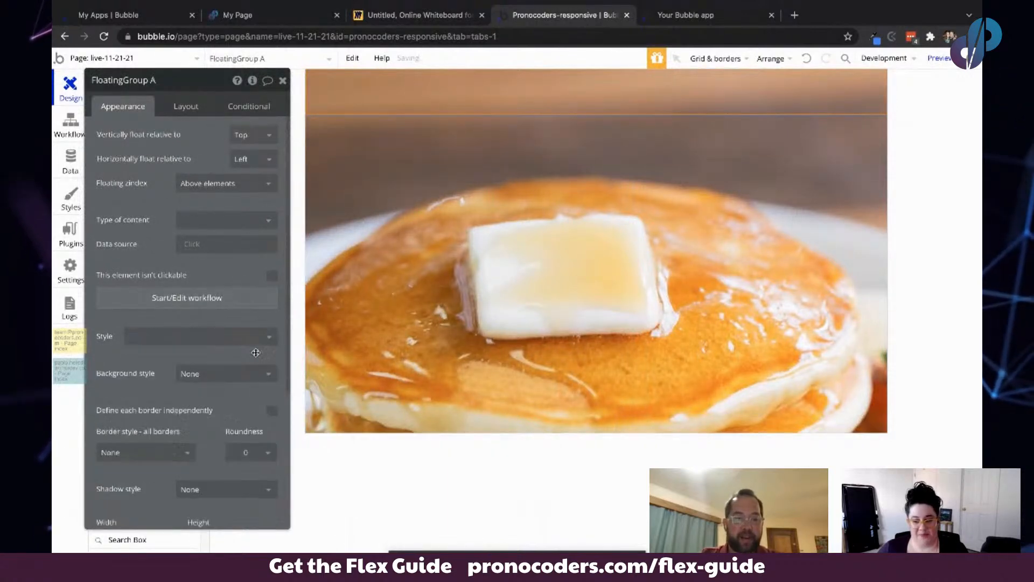
pyautogui.click(216, 373)
pyautogui.click(211, 412)
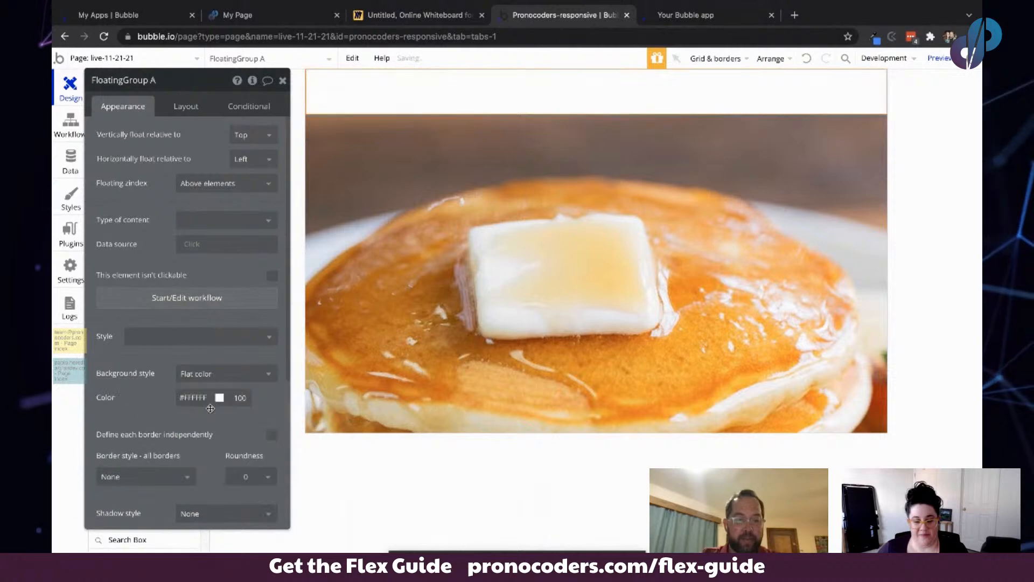
pyautogui.click(193, 397)
pyautogui.click(231, 508)
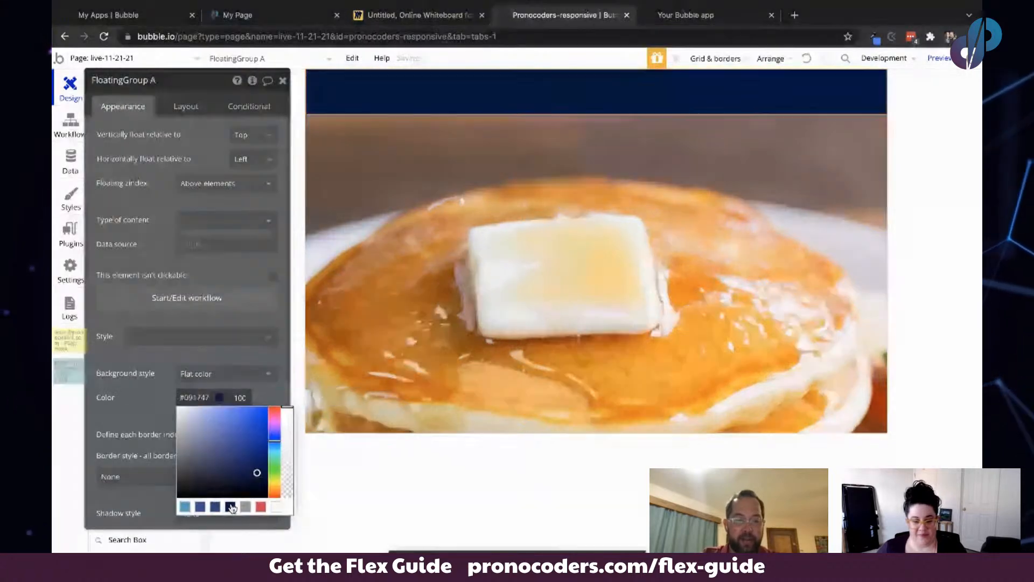
pyautogui.click(239, 398)
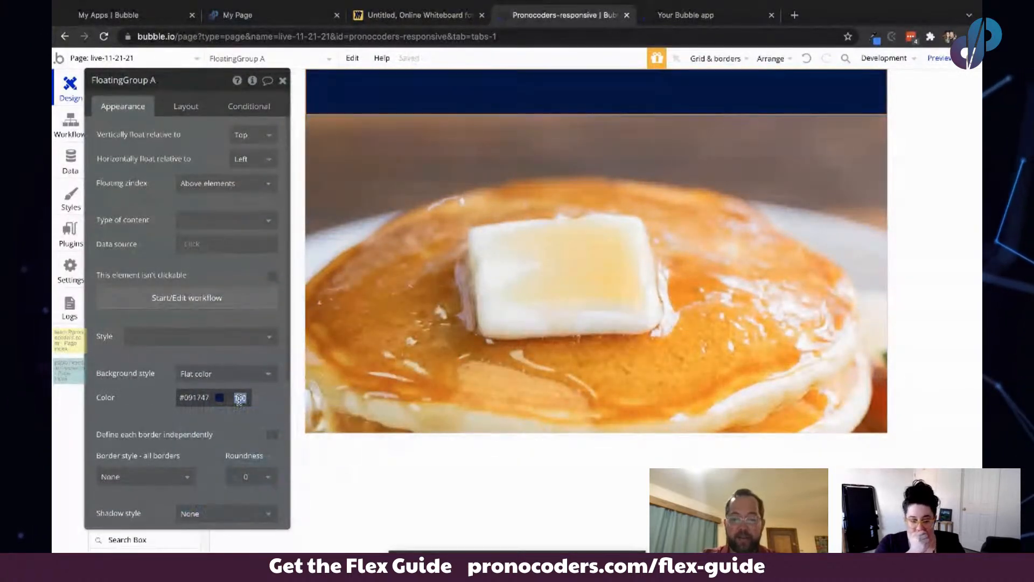
pyautogui.write('30')
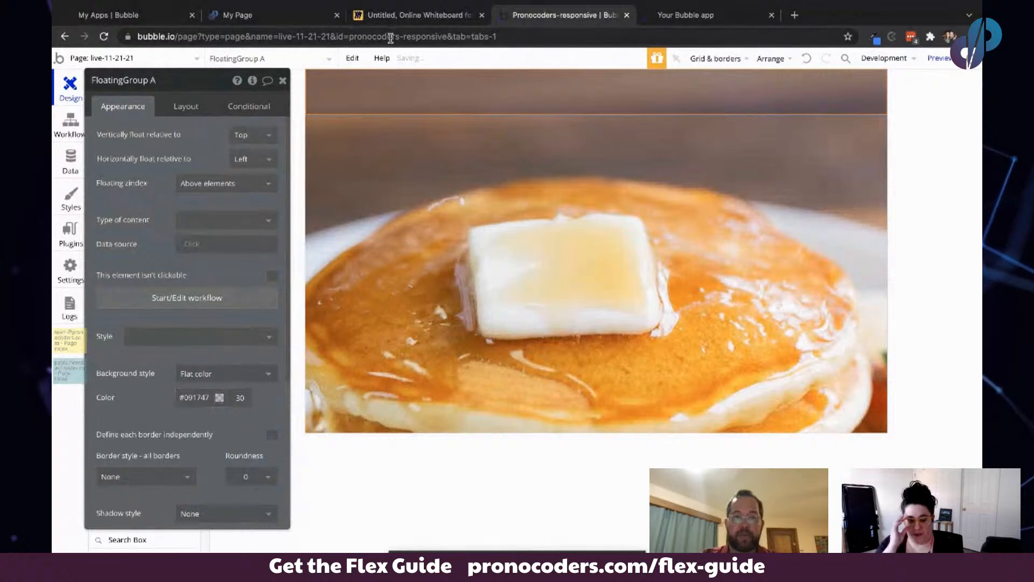
# - Select Group A and remove its style
pyautogui.click(377, 215)
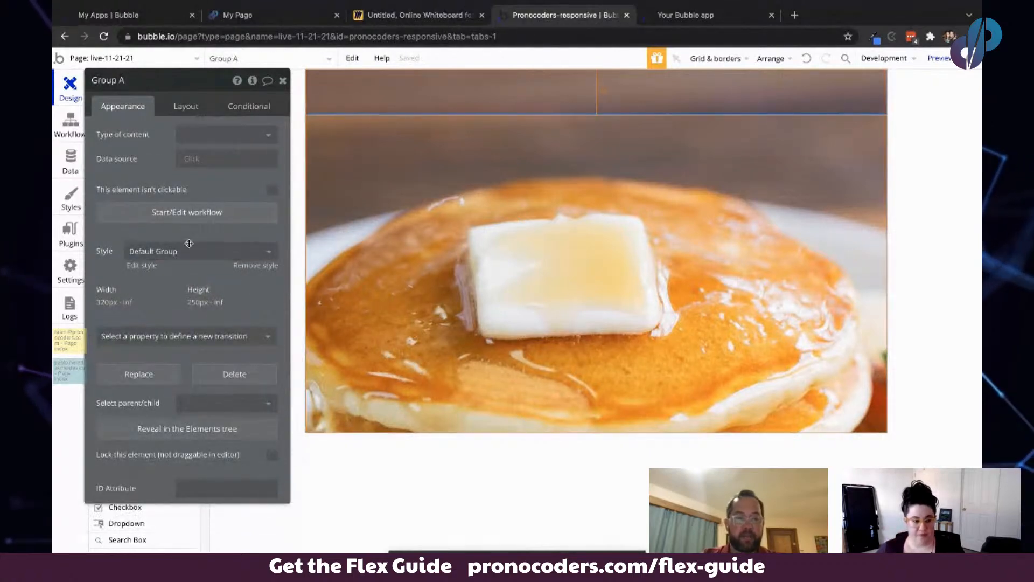
pyautogui.click(255, 266)
pyautogui.moveTo(149, 274); pyautogui.dragTo(150, 326)
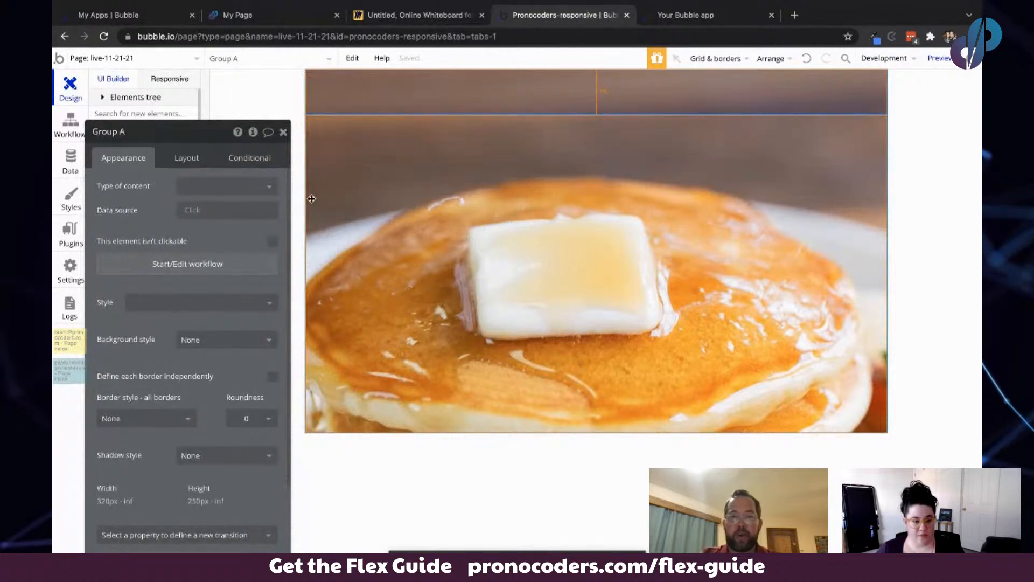
pyautogui.moveTo(216, 231); pyautogui.dragTo(288, 197)
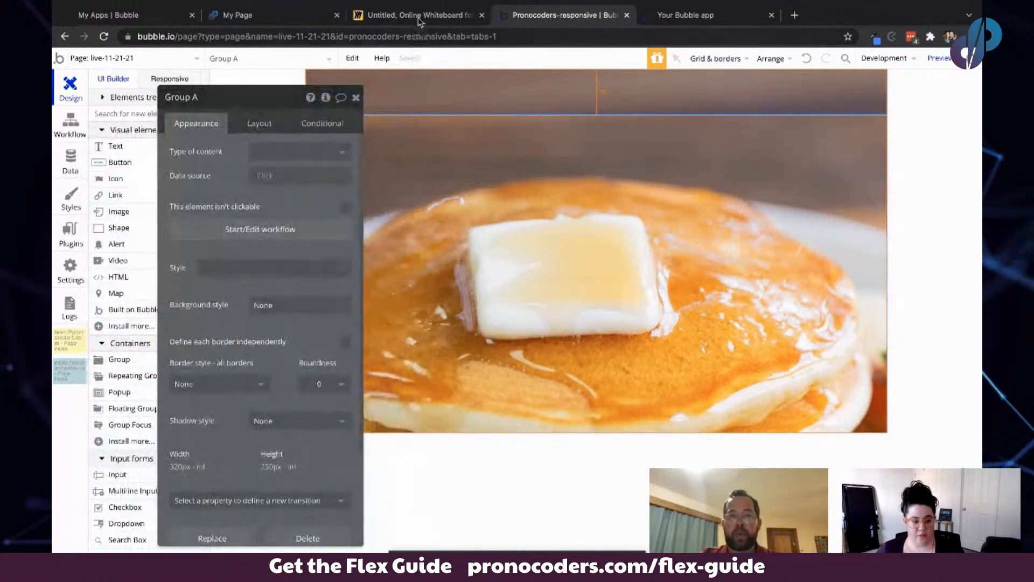
# - Review the whiteboard diagram of the row with its fixed 250px column and flexible column
pyautogui.click(420, 16)
pyautogui.scroll(3, 686, 291)
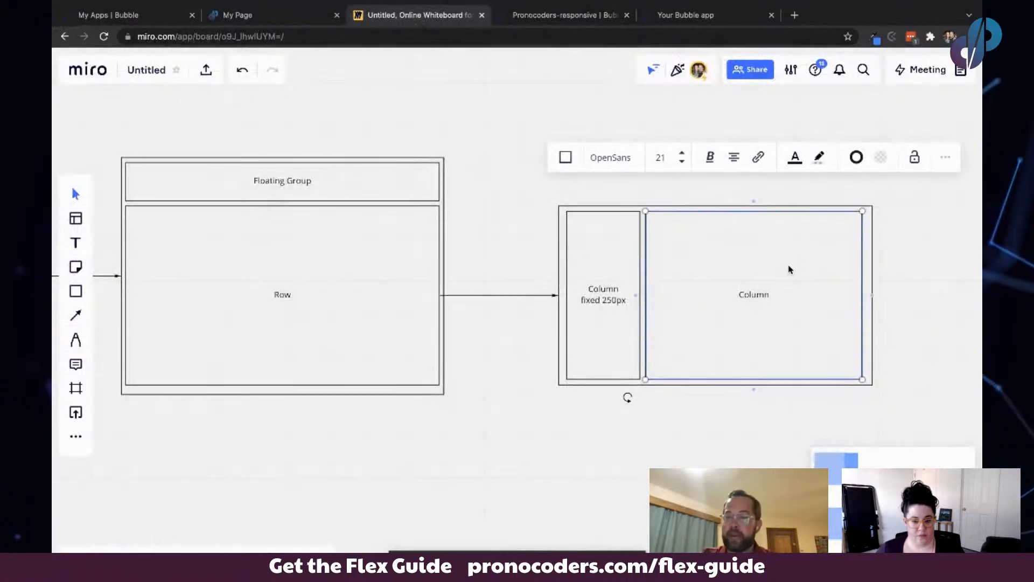
pyautogui.click(563, 21)
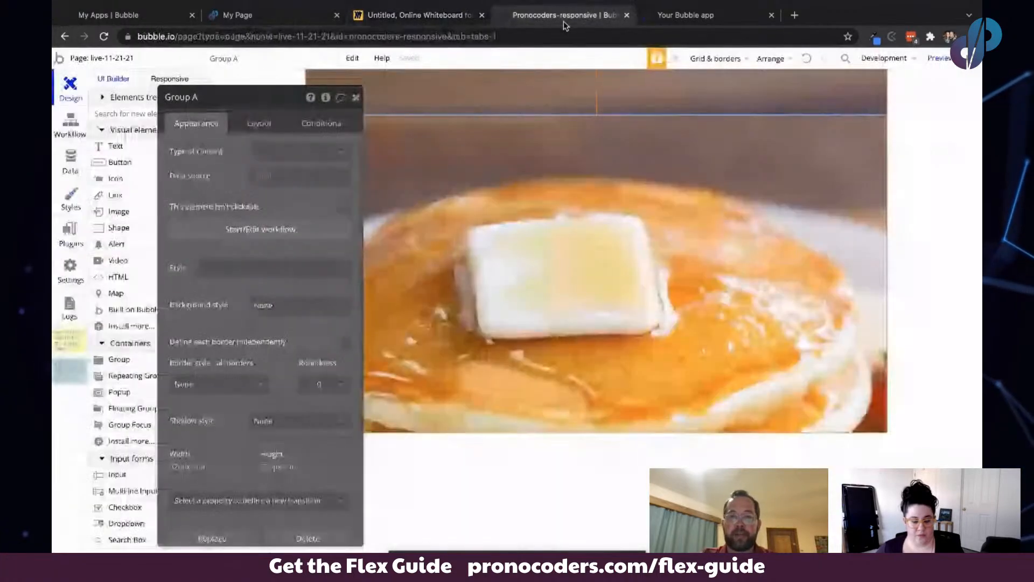
# - Draw a new group inside Group A, set its container layout to Column and name it menu
pyautogui.click(262, 119)
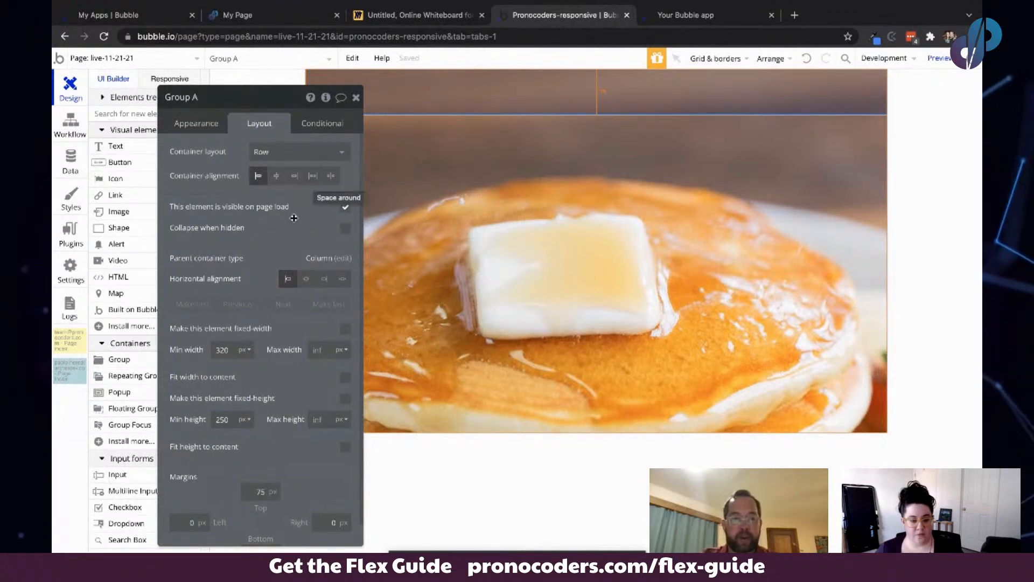
pyautogui.moveTo(294, 217); pyautogui.dragTo(391, 232)
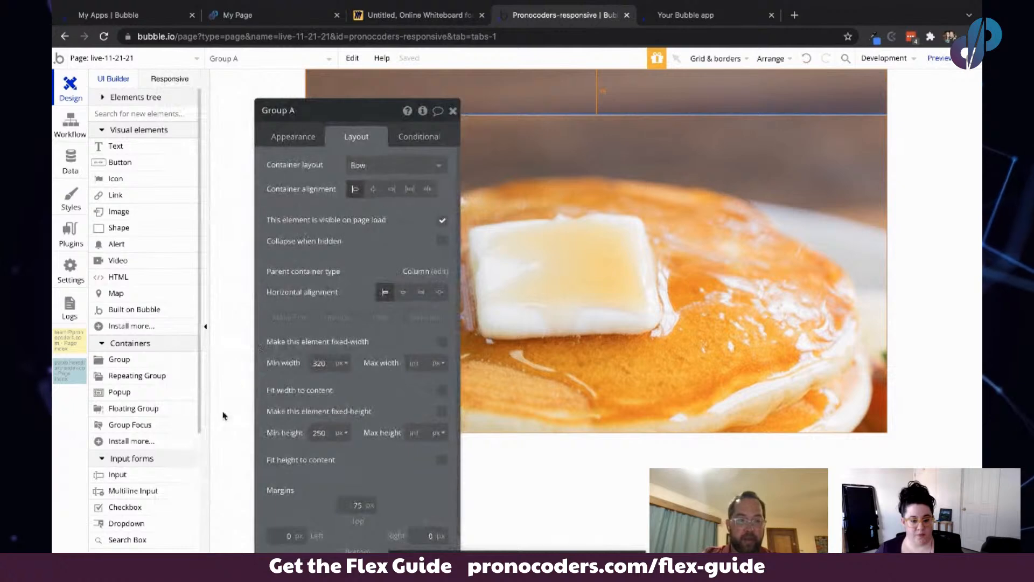
pyautogui.click(124, 364)
pyautogui.click(361, 200)
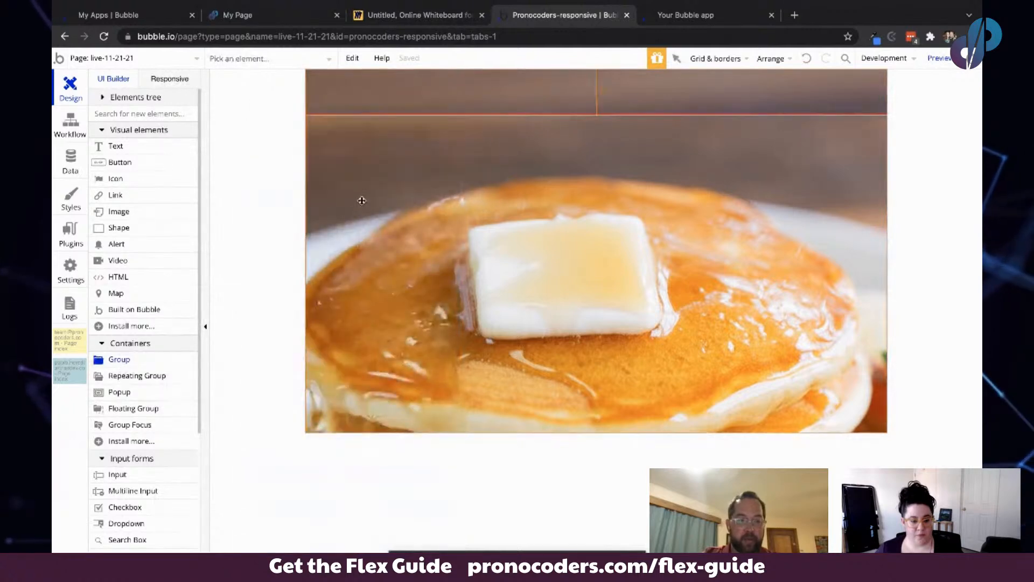
pyautogui.moveTo(349, 185); pyautogui.dragTo(189, 174)
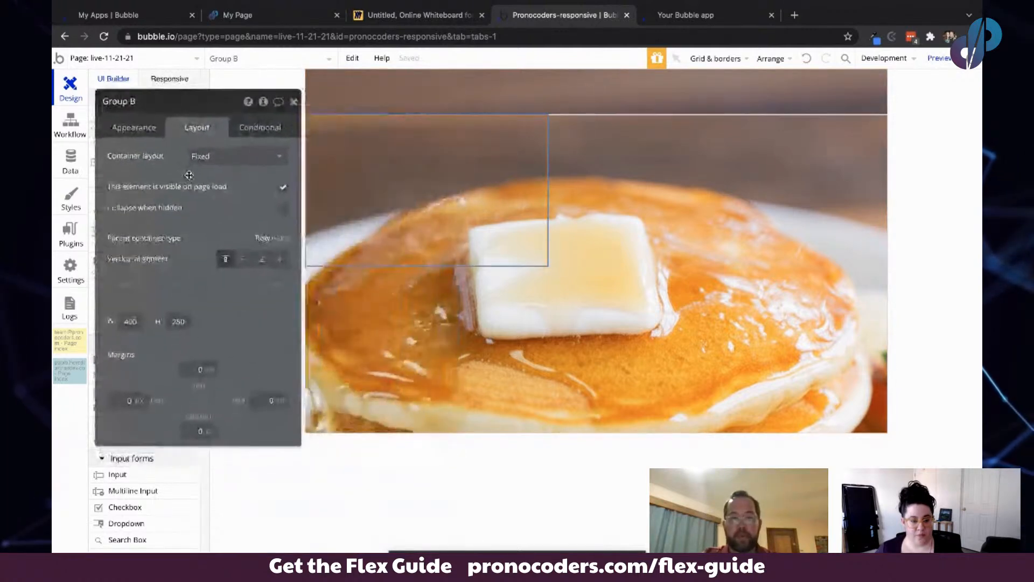
pyautogui.click(226, 153)
pyautogui.click(217, 227)
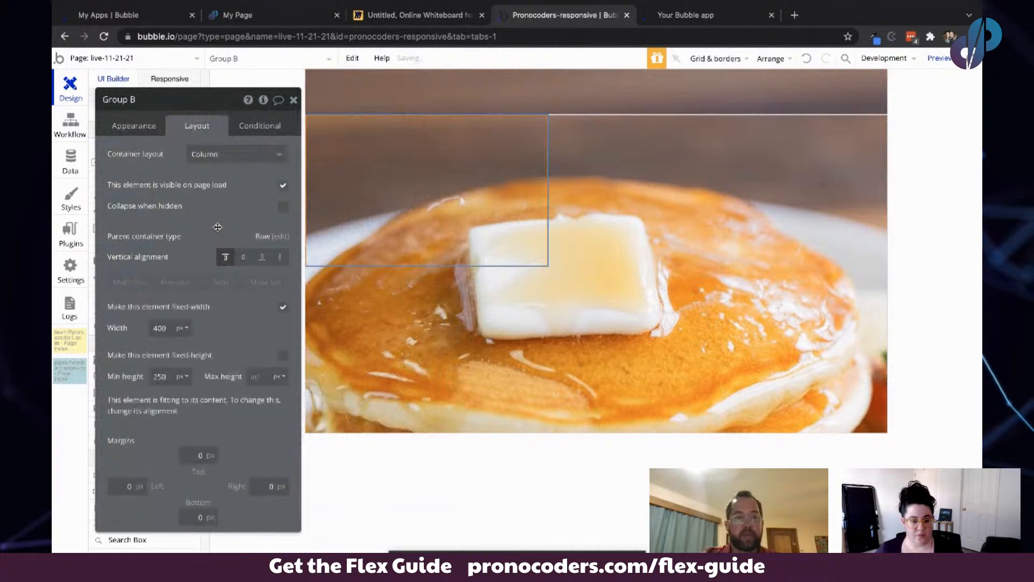
pyautogui.write('menu')
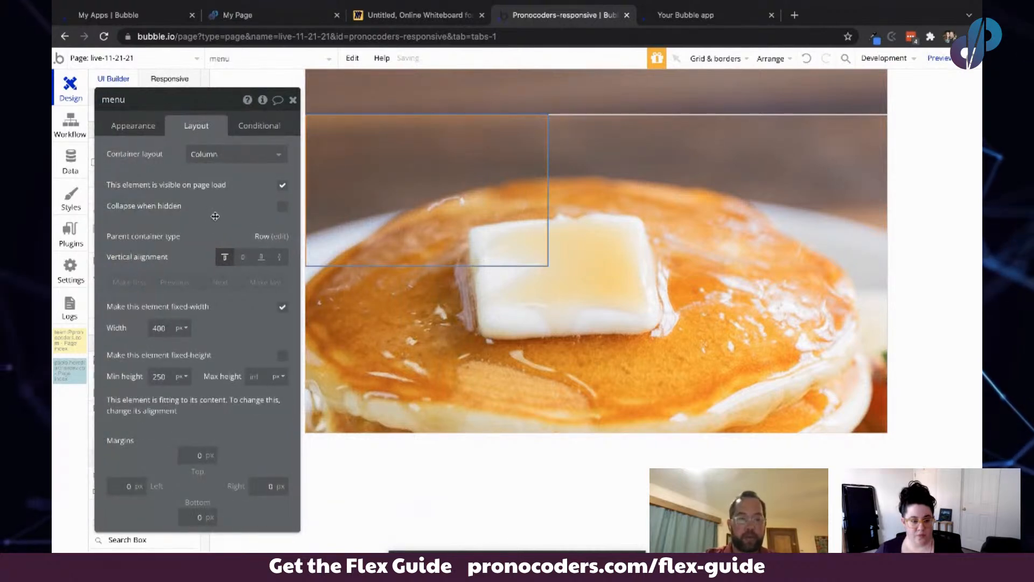
# - Give the menu group a fixed 250 px width and set its vertical alignment to stretch
pyautogui.click(168, 327)
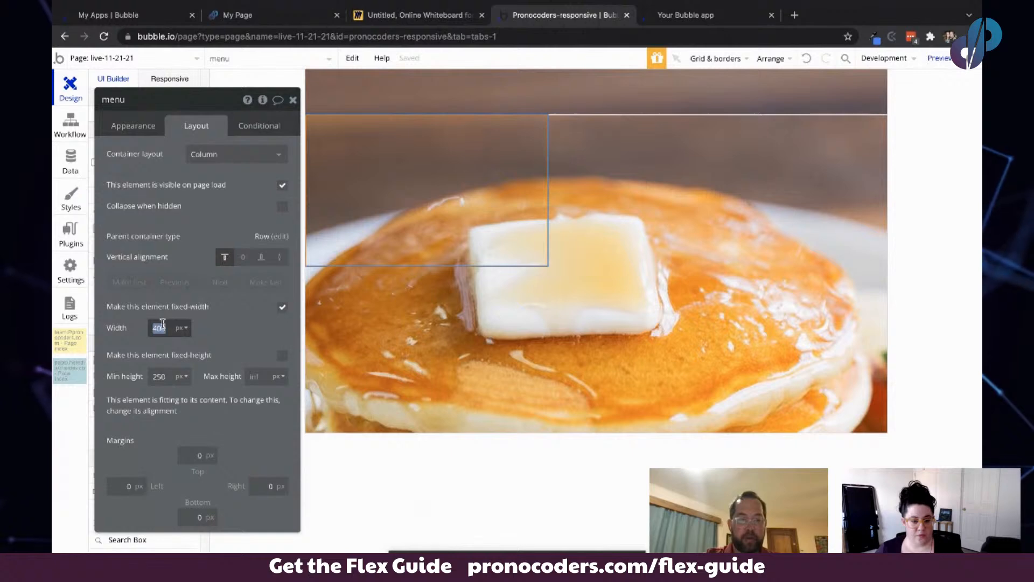
pyautogui.write('25')
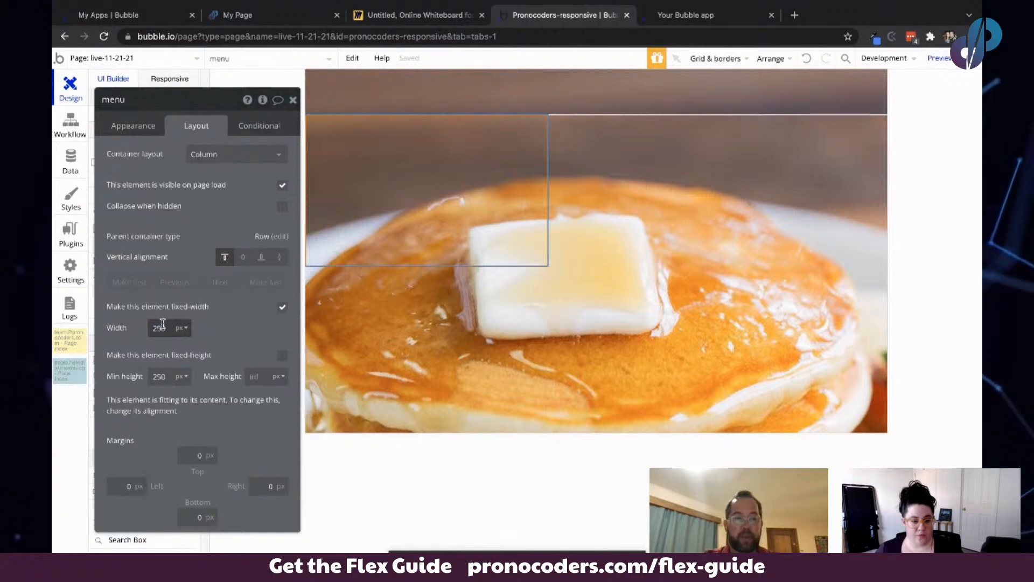
pyautogui.write('0')
pyautogui.press('Return')
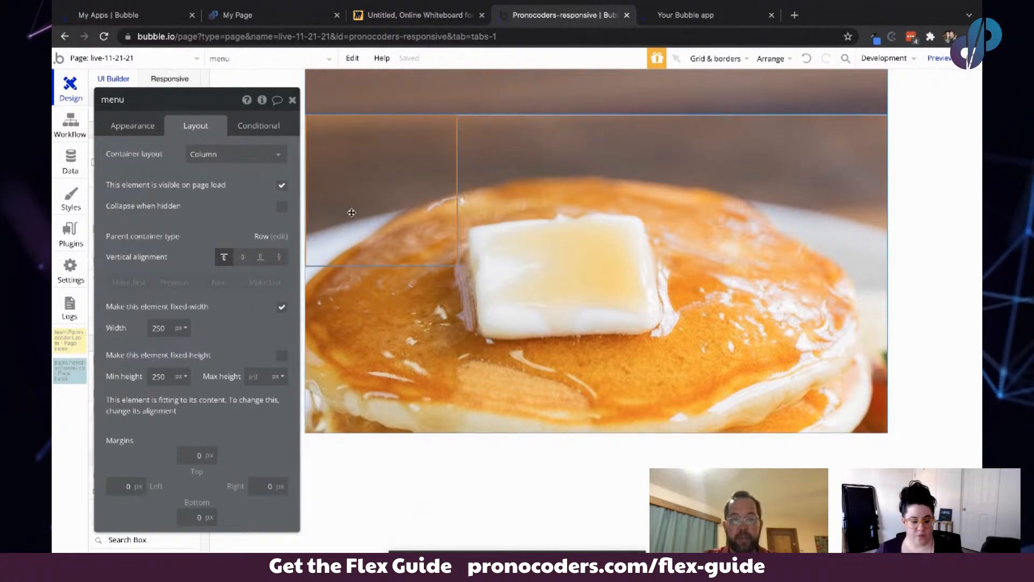
pyautogui.click(278, 258)
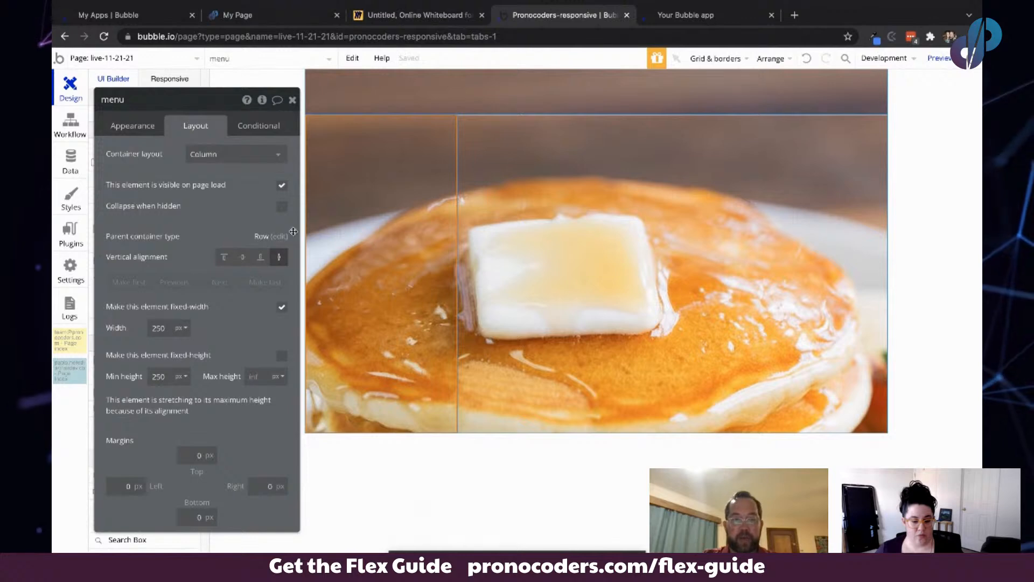
# - Remove the menu group's style and give it a flat #D62752 background color at 19 opacity
pyautogui.click(134, 126)
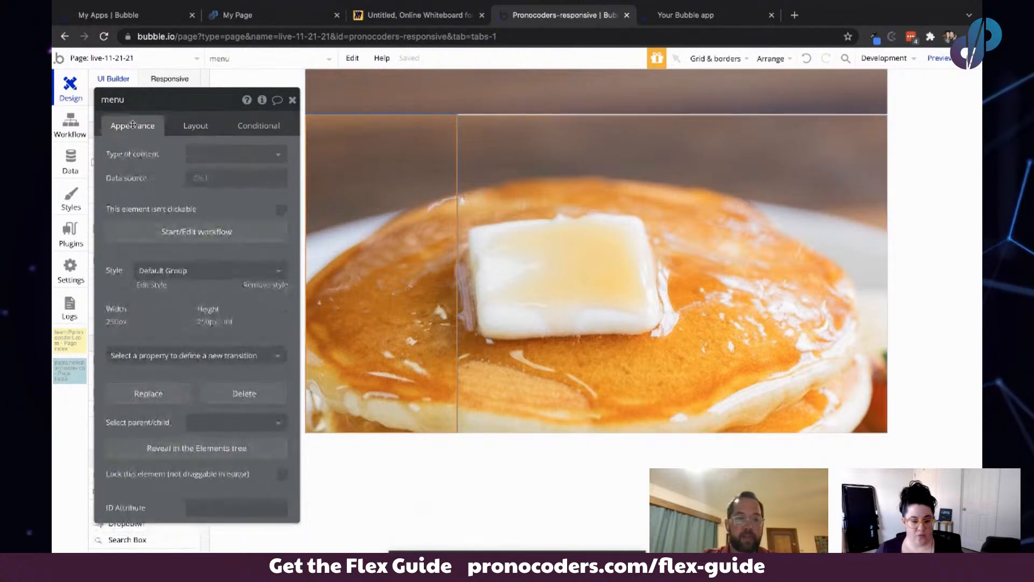
pyautogui.click(258, 286)
pyautogui.click(233, 308)
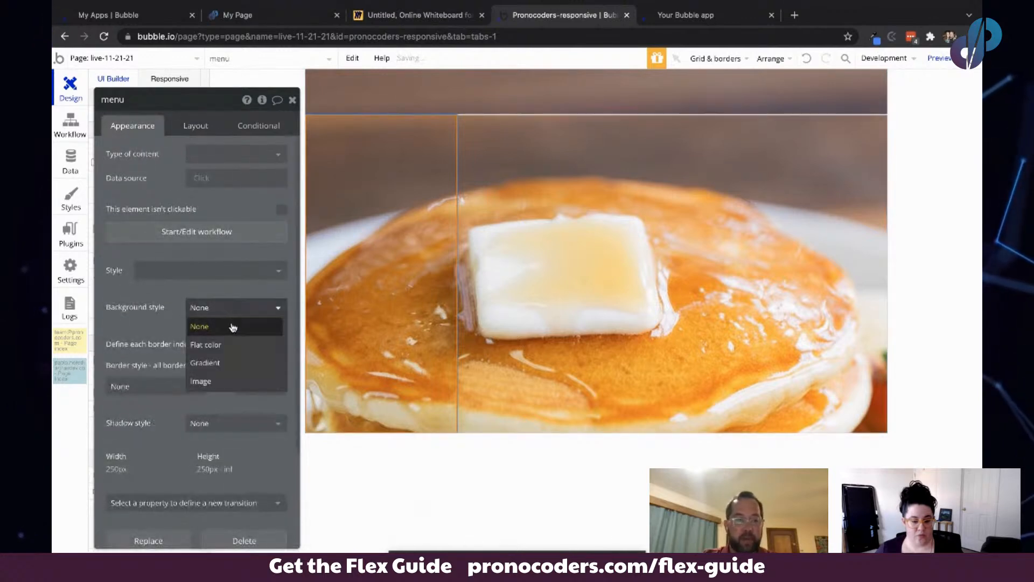
pyautogui.click(225, 344)
pyautogui.click(234, 308)
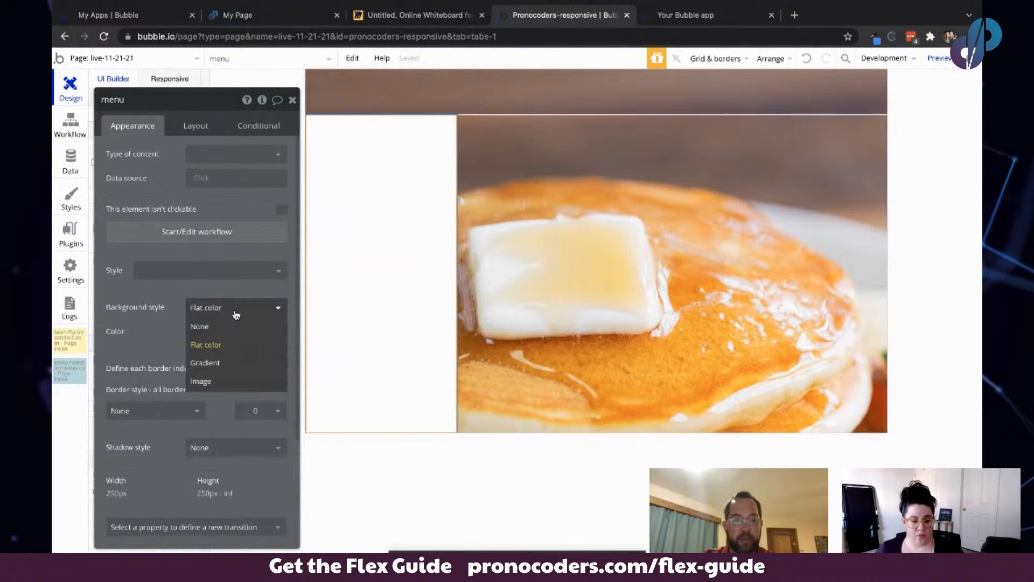
pyautogui.click(159, 306)
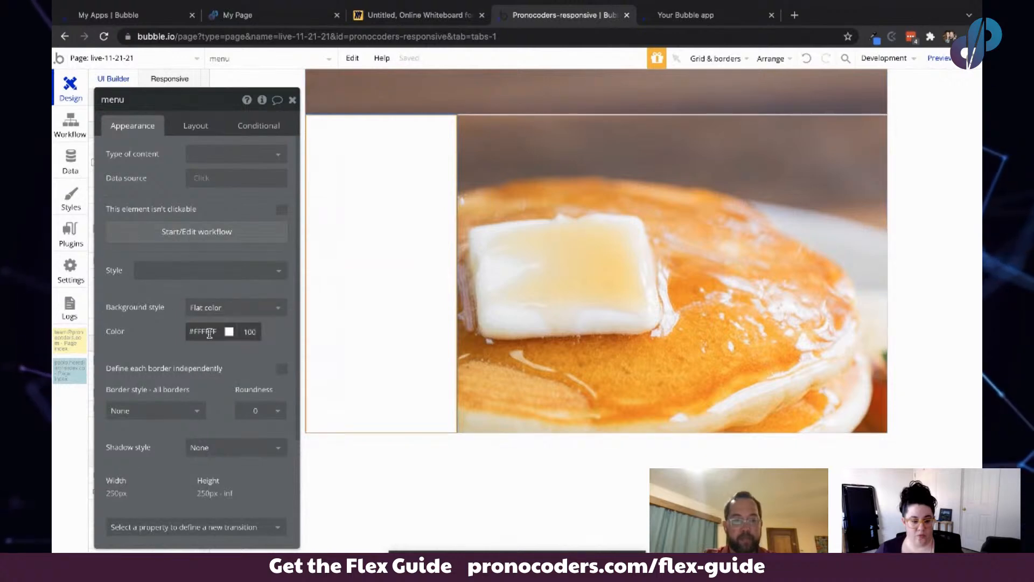
pyautogui.click(208, 330)
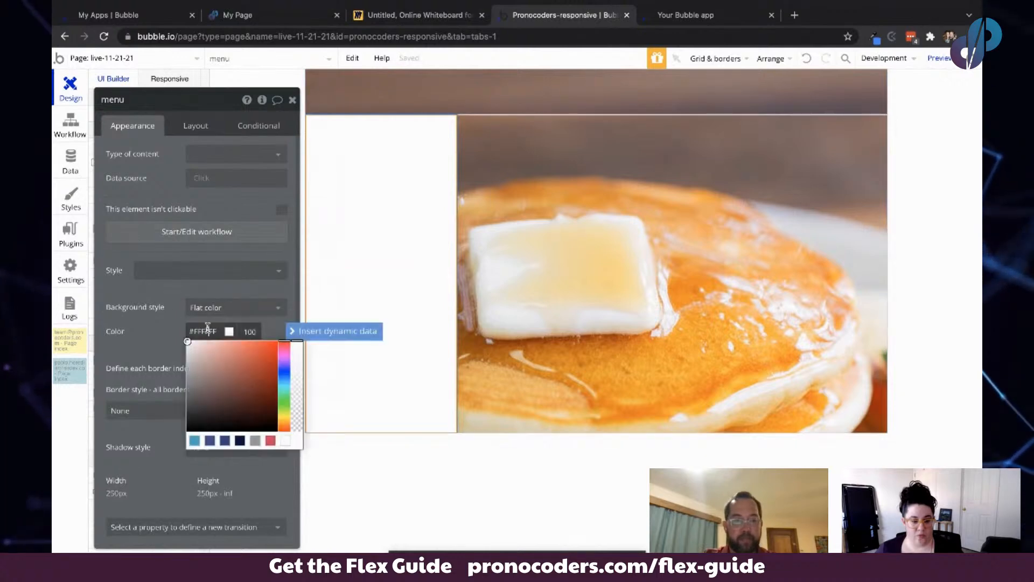
pyautogui.click(271, 441)
pyautogui.moveTo(297, 371); pyautogui.dragTo(298, 415)
pyautogui.moveTo(180, 298); pyautogui.dragTo(198, 254)
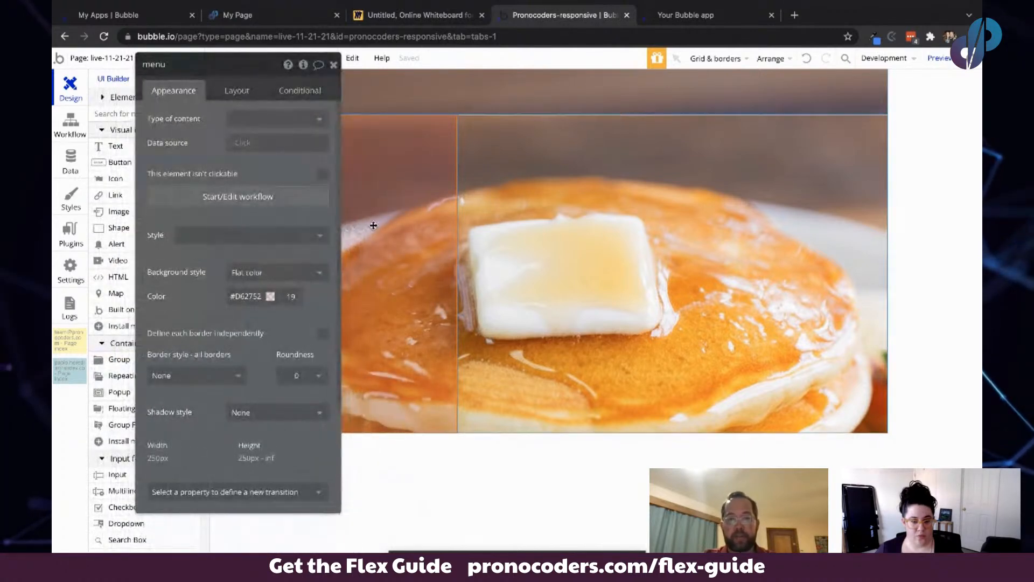
# - Duplicate the menu group and turn off fixed width on the copy
pyautogui.hotkey('ctrl', 'c')
pyautogui.hotkey('ctrl', 'v')
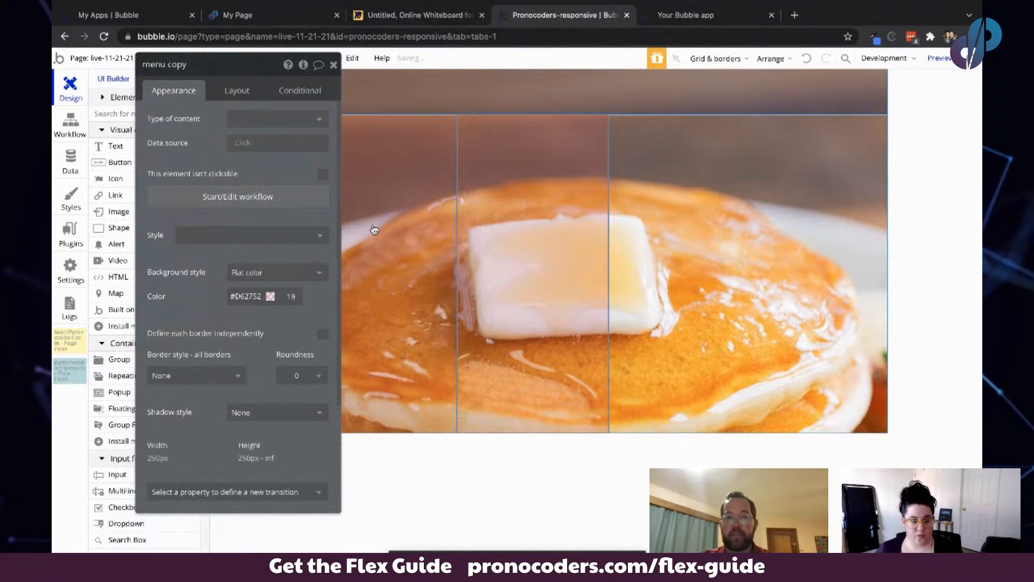
pyautogui.click(246, 85)
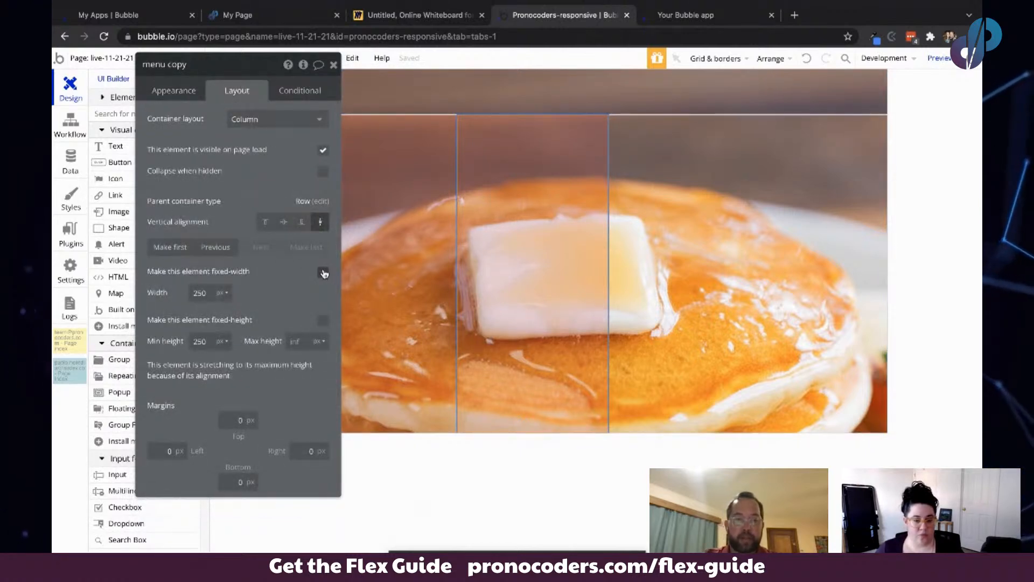
pyautogui.click(323, 272)
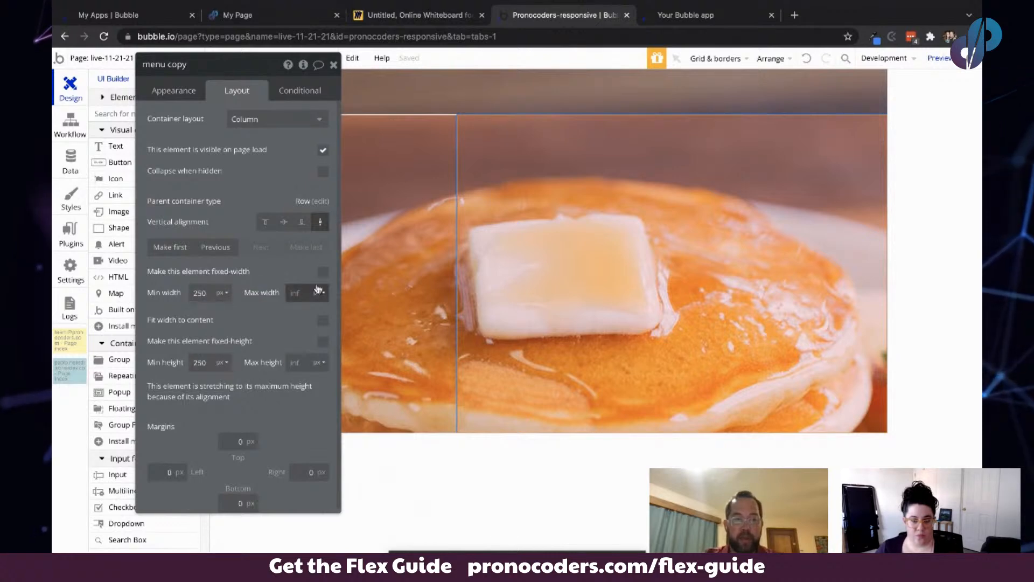
# - Rename the copied group Body content
pyautogui.click(187, 58)
pyautogui.write('Bo')
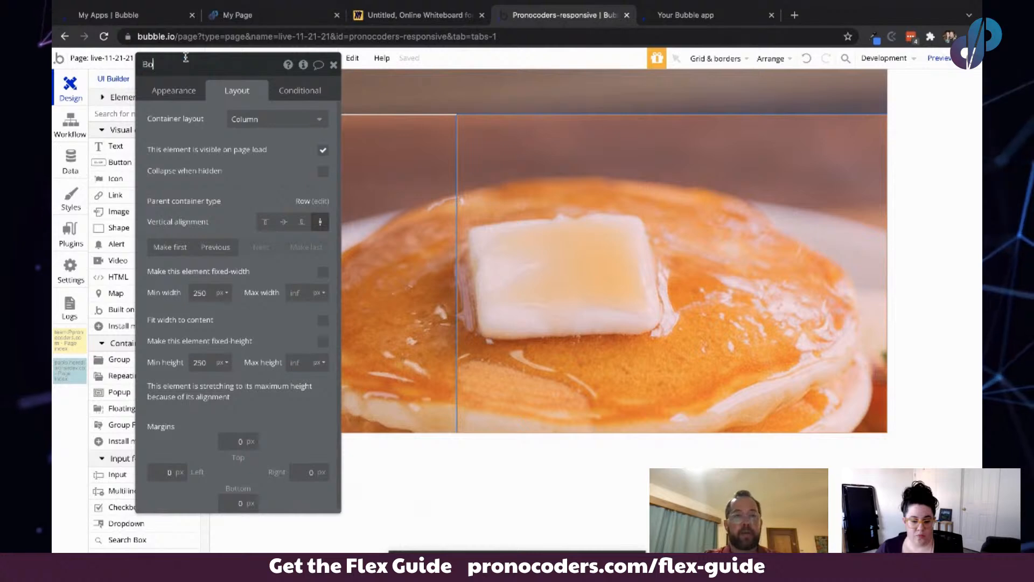
pyautogui.write('Bo')
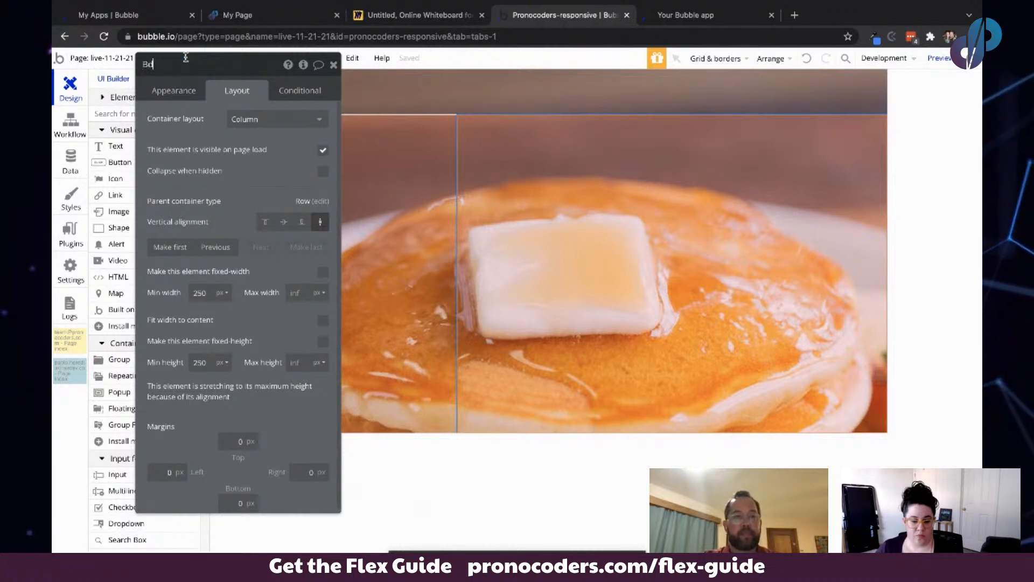
pyautogui.write('dy content')
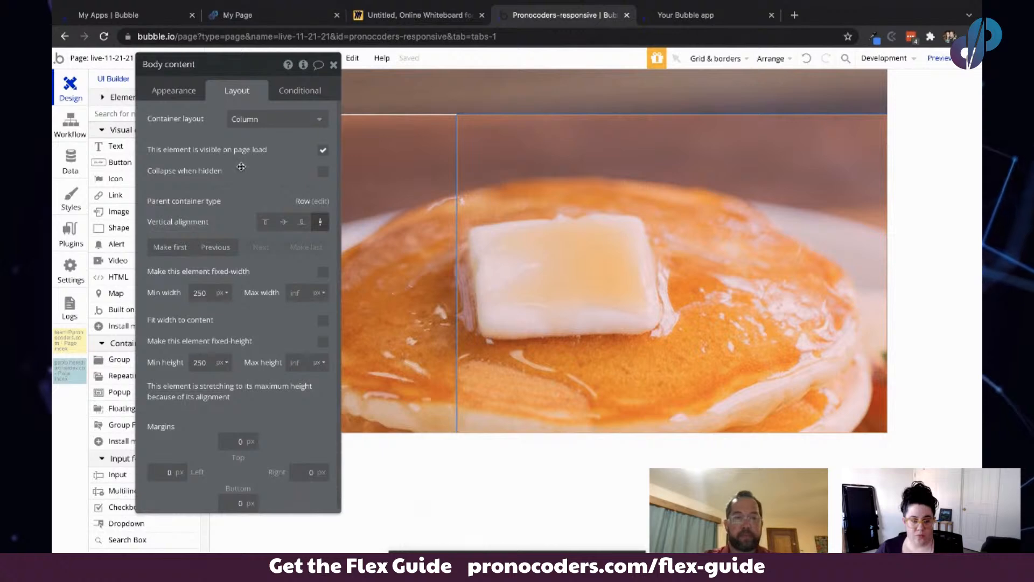
# - Set the Body content group's top, left, right and bottom margins to 20 px
pyautogui.moveTo(241, 168); pyautogui.dragTo(263, 180)
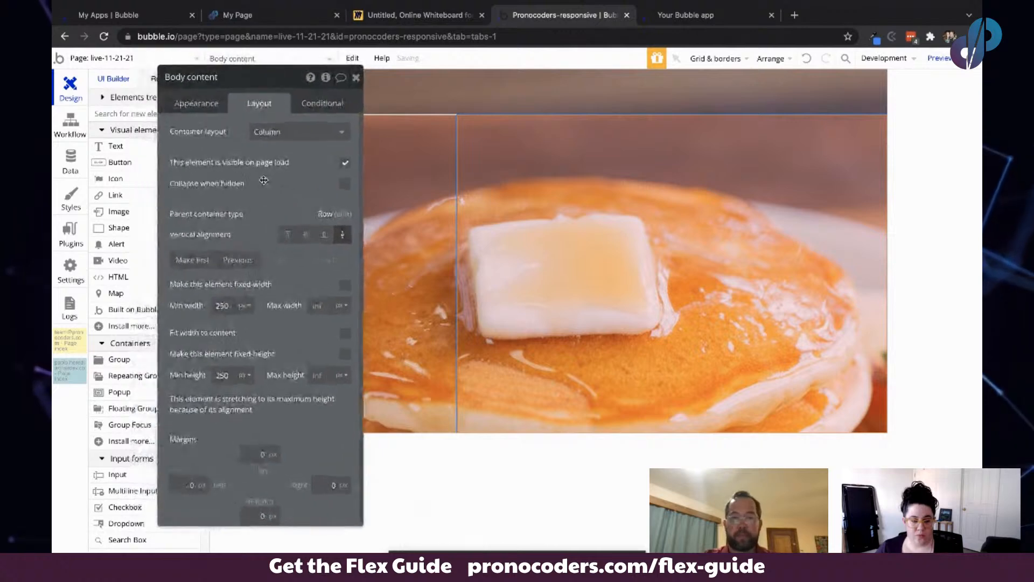
pyautogui.click(255, 458)
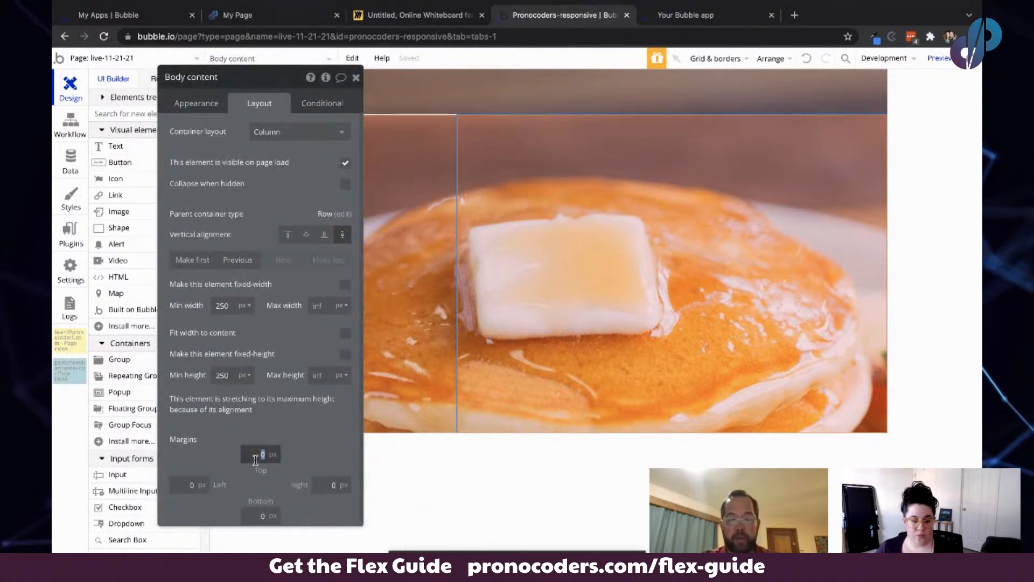
pyautogui.write('20')
pyautogui.press('Tab')
pyautogui.write('2')
pyautogui.press('Tab')
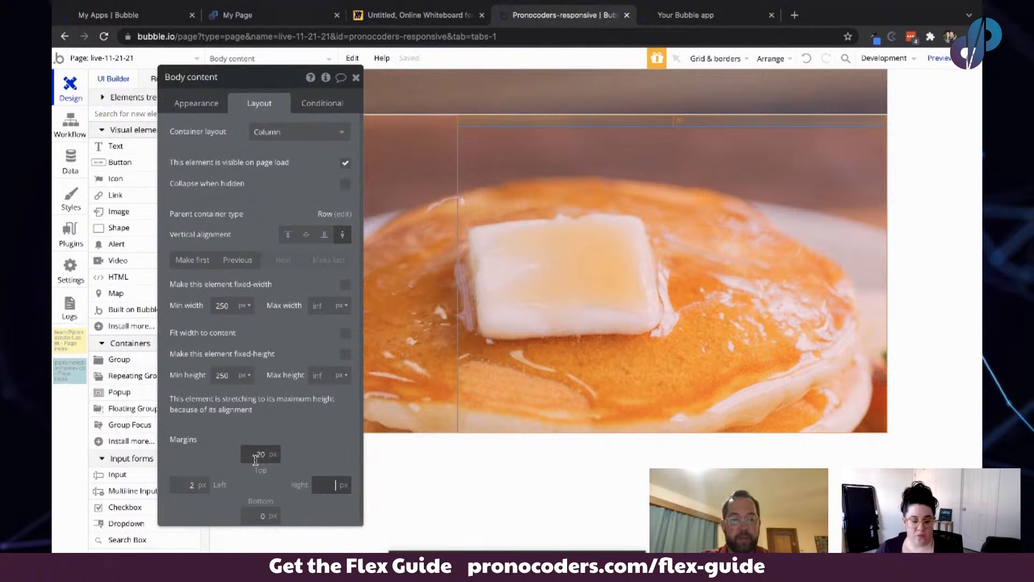
pyautogui.hotkey('shift', 'Tab')
pyautogui.write('20')
pyautogui.press('Tab')
pyautogui.write('20')
pyautogui.press('Tab')
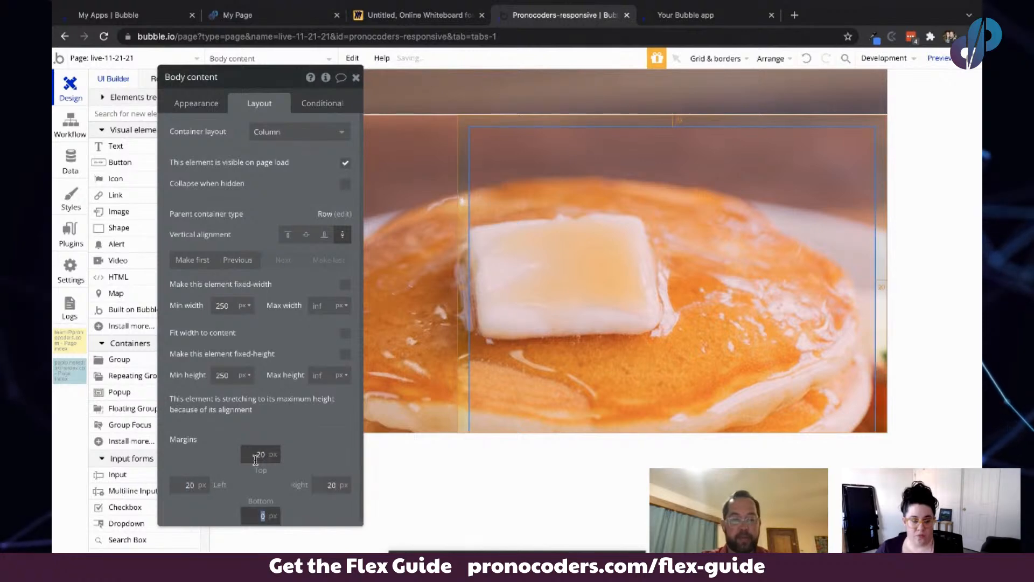
pyautogui.write('20')
pyautogui.press('Tab')
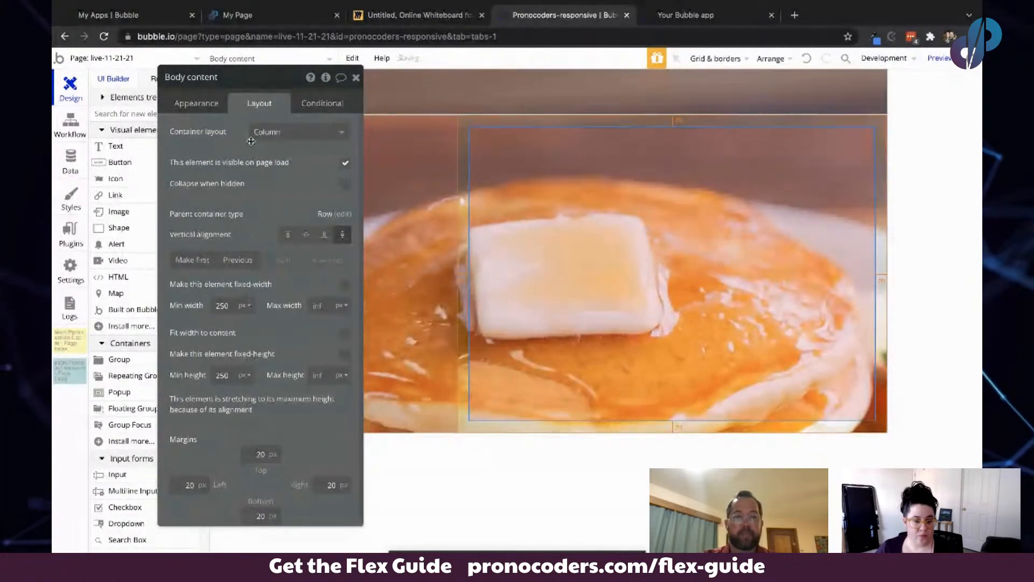
# - Change the Body content group's background to a translucent light blue flat color
pyautogui.click(196, 102)
pyautogui.click(272, 308)
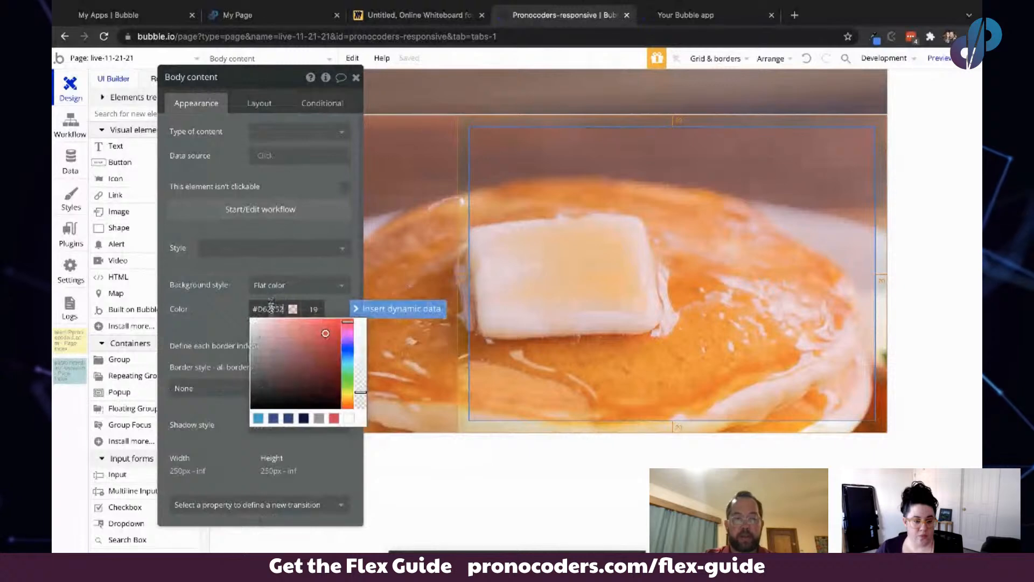
pyautogui.click(258, 419)
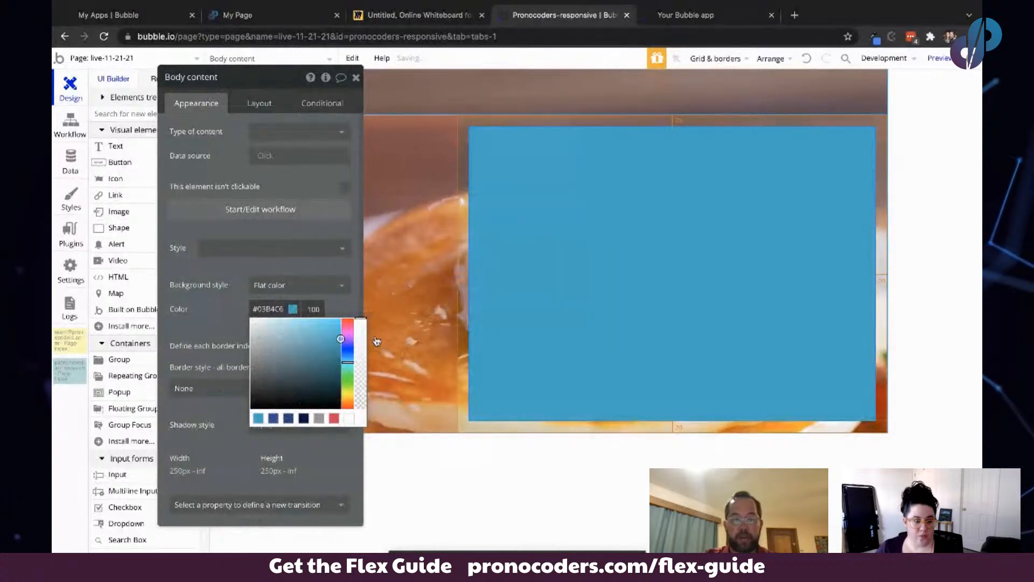
pyautogui.click(361, 384)
pyautogui.moveTo(360, 384); pyautogui.dragTo(360, 405)
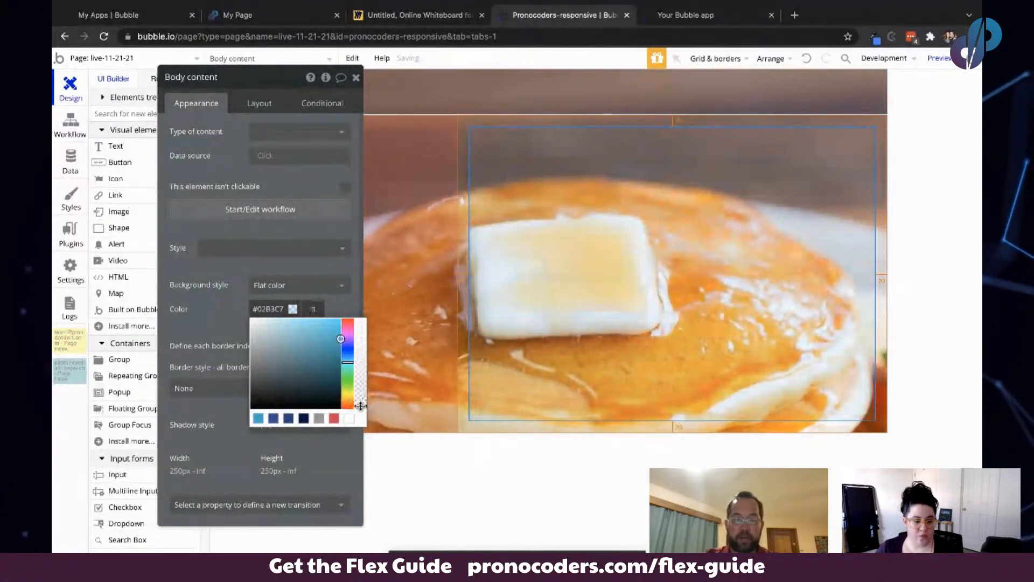
pyautogui.click(233, 316)
pyautogui.moveTo(233, 315); pyautogui.dragTo(243, 359)
# - Preview the page and remove the debug_mode=true parameter from the preview address
pyautogui.click(946, 60)
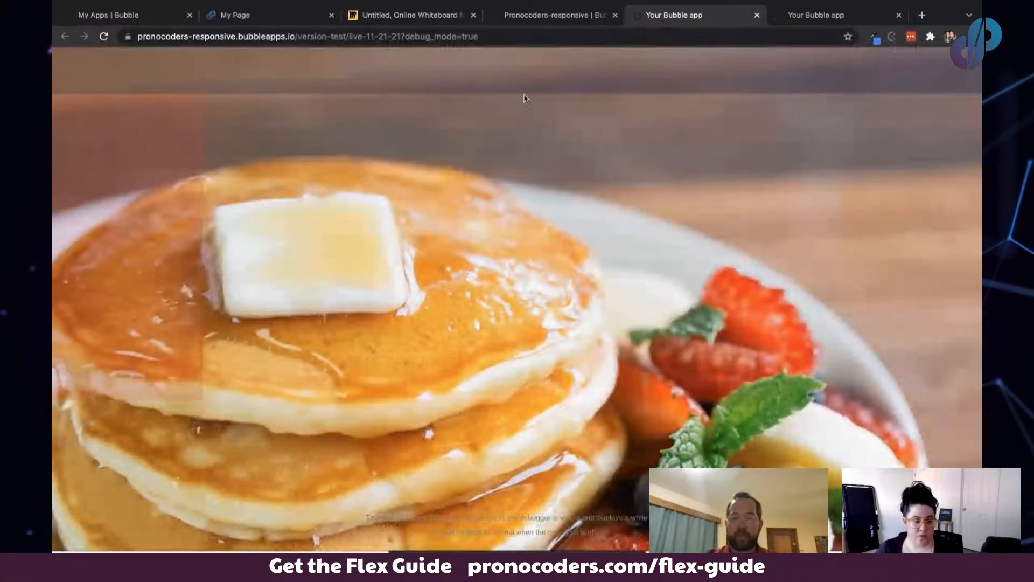
pyautogui.moveTo(402, 37); pyautogui.dragTo(595, 29)
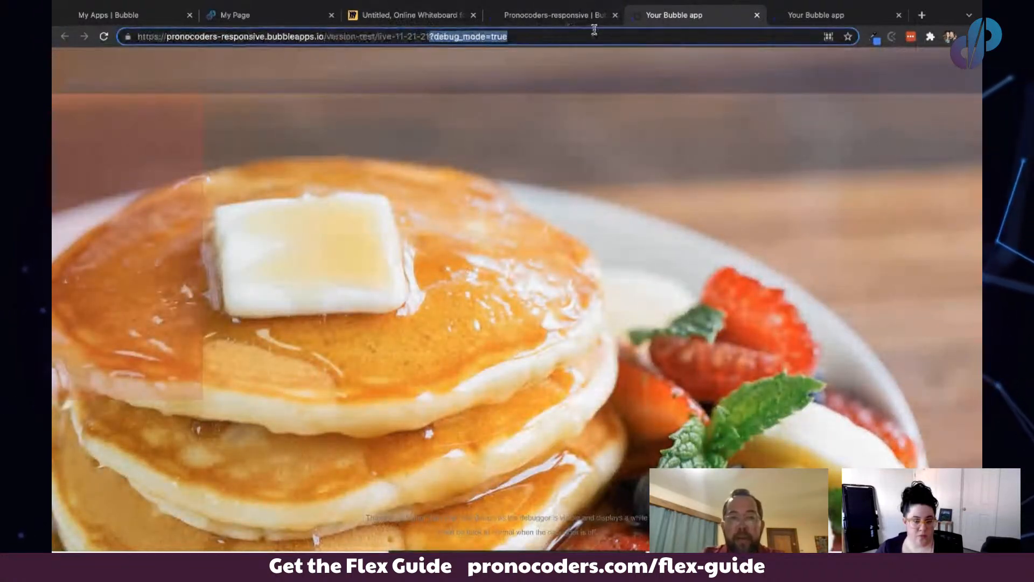
pyautogui.press('BackSpace')
pyautogui.press('Return')
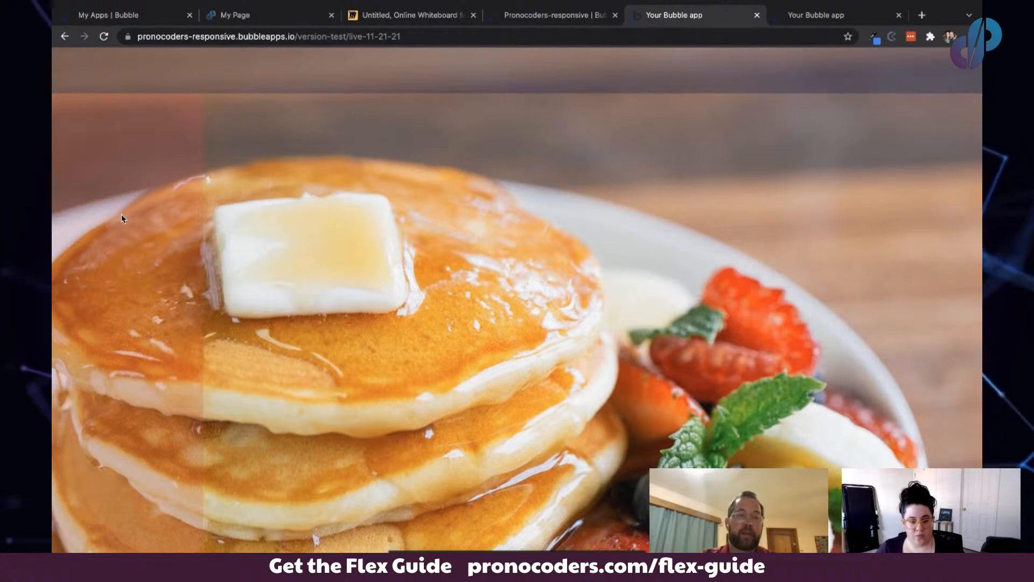
# - Duplicate the column fixed 250px box on the whiteboard and place the copy left of the column row diagram
pyautogui.click(541, 16)
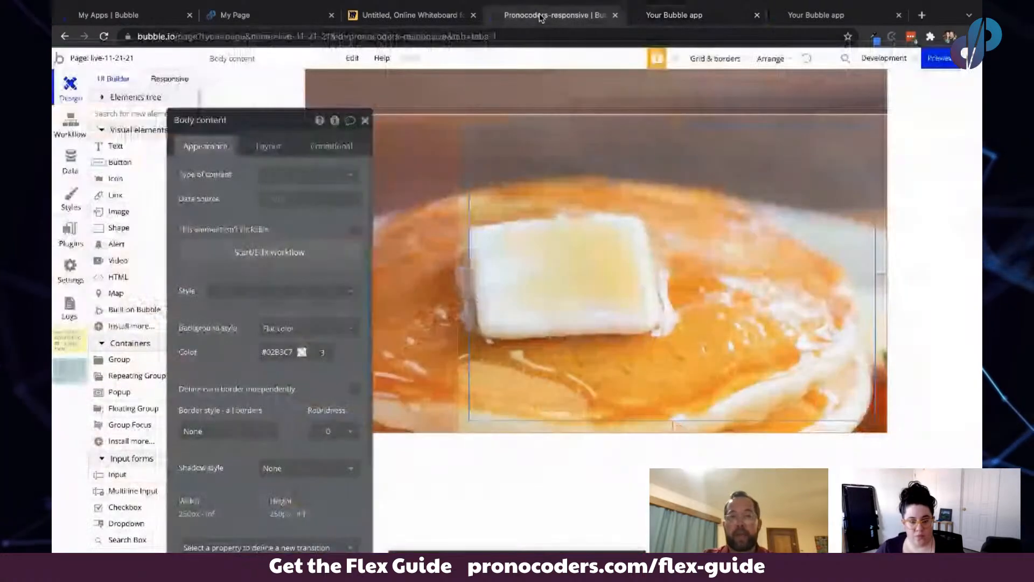
pyautogui.click(237, 15)
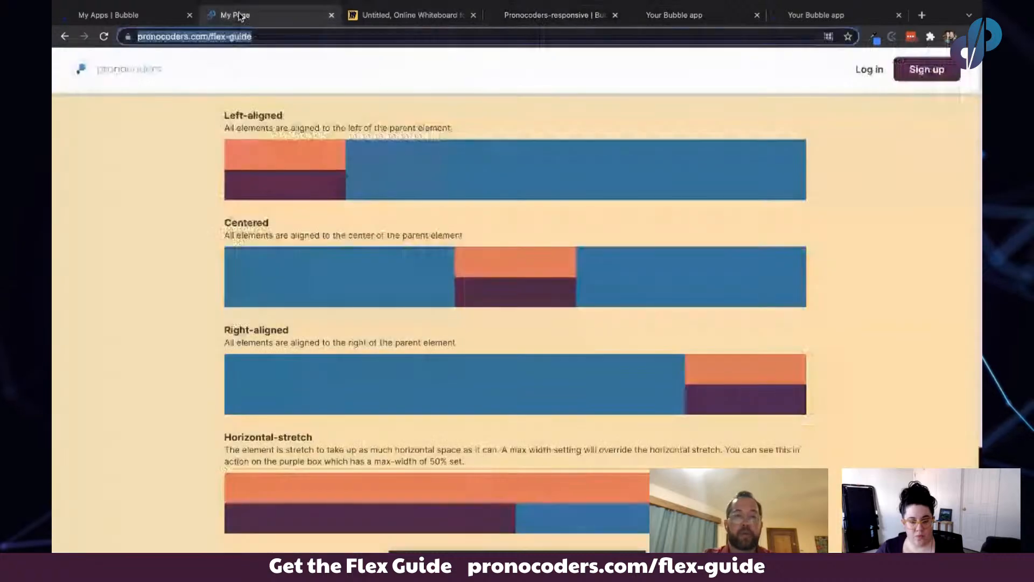
pyautogui.click(404, 15)
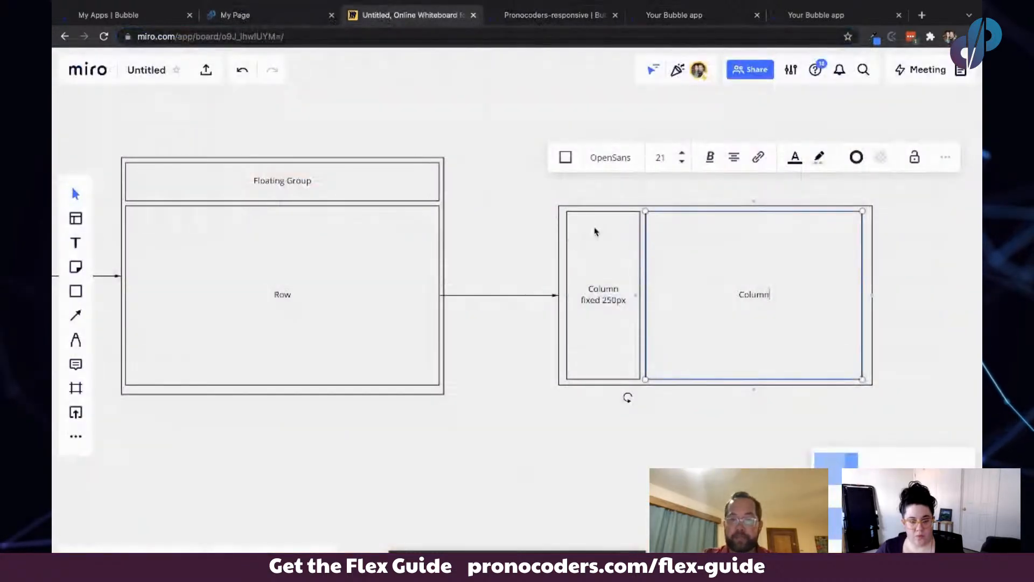
pyautogui.click(595, 231)
pyautogui.hotkey('ctrl', 'c')
pyautogui.hotkey('ctrl', 'v')
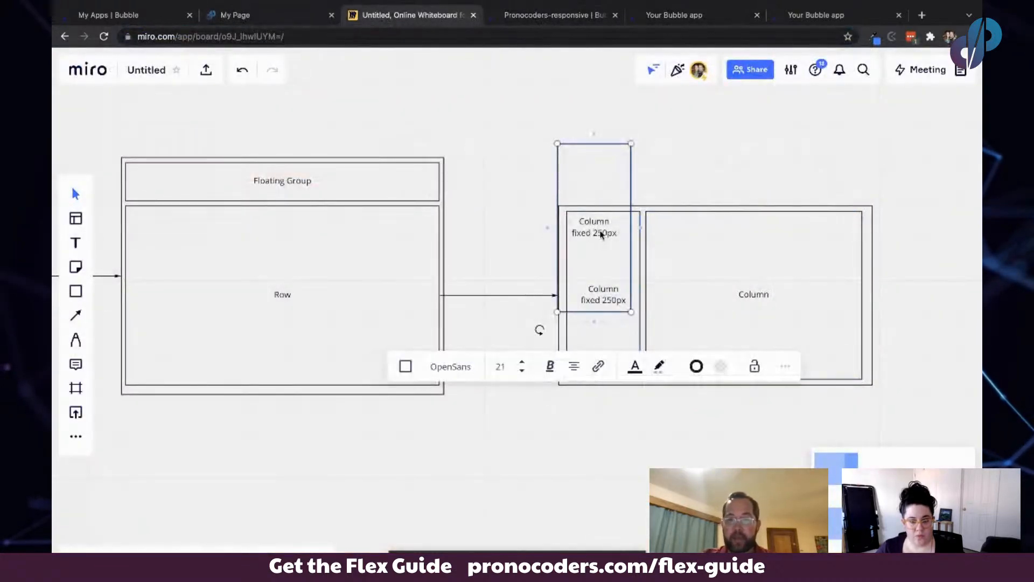
pyautogui.moveTo(596, 175); pyautogui.dragTo(517, 235)
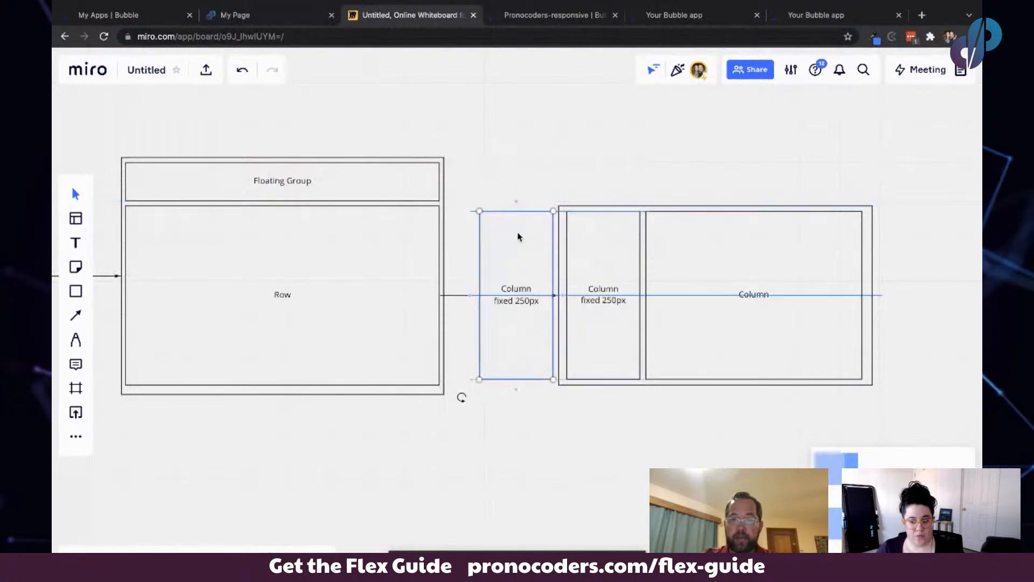
# - Relabel the copied box as Floating Group fixed 250px
pyautogui.doubleClick(517, 235)
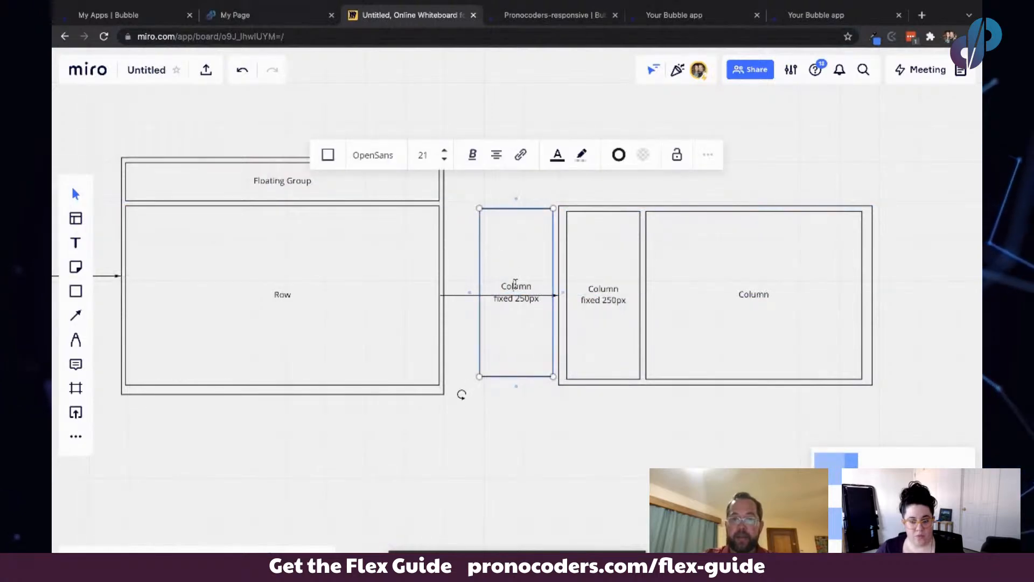
pyautogui.doubleClick(516, 286)
pyautogui.write('Floa')
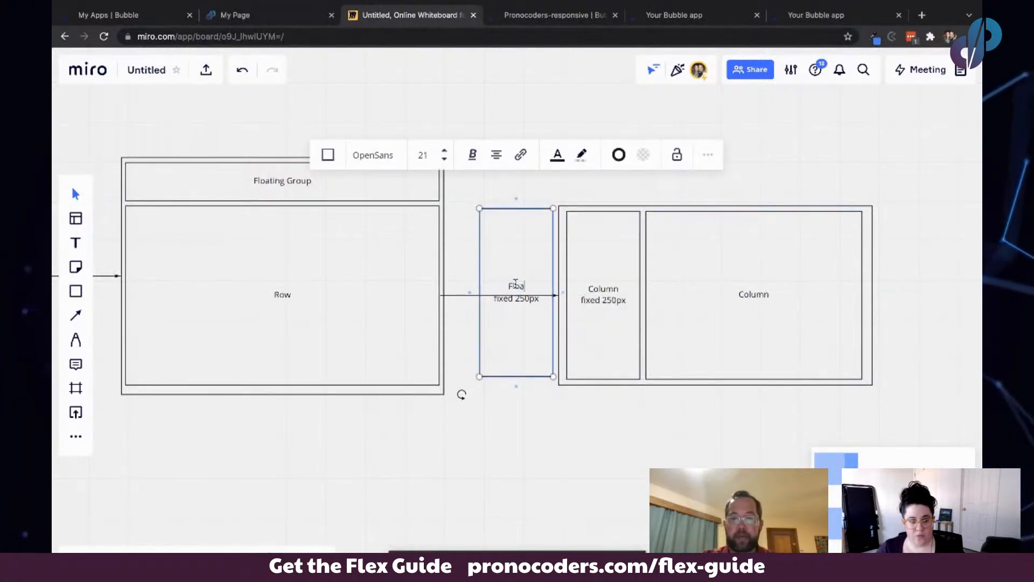
pyautogui.write('ting Group')
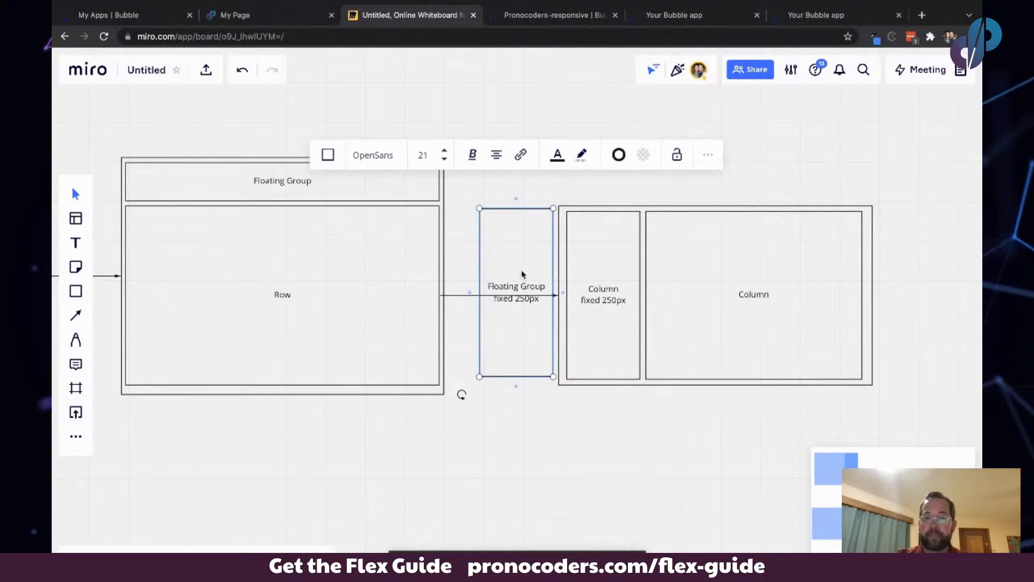
pyautogui.moveTo(522, 274); pyautogui.dragTo(521, 263)
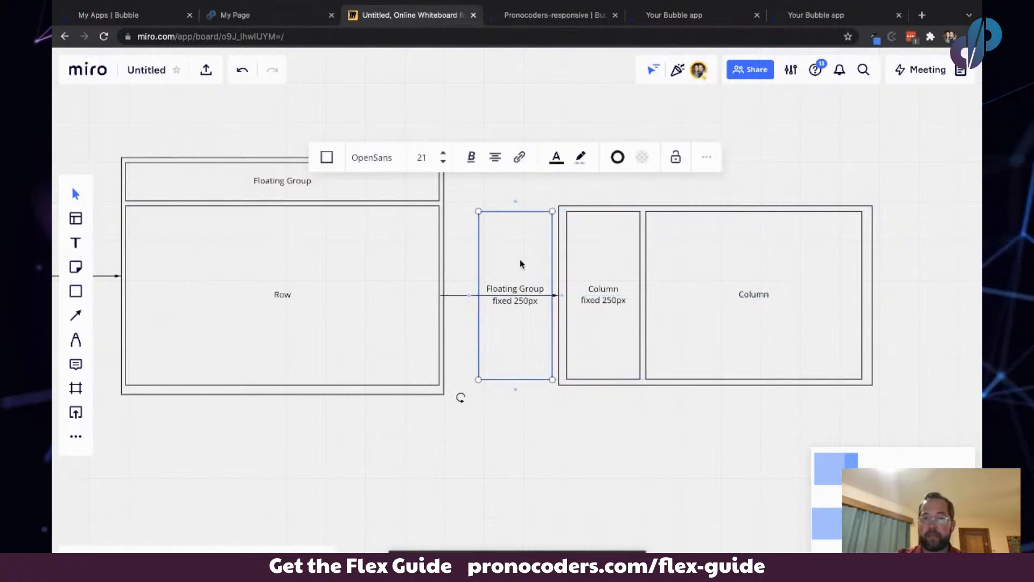
# - Draw a floating group about 211 by 408 px at the page's top-left corner
pyautogui.click(533, 15)
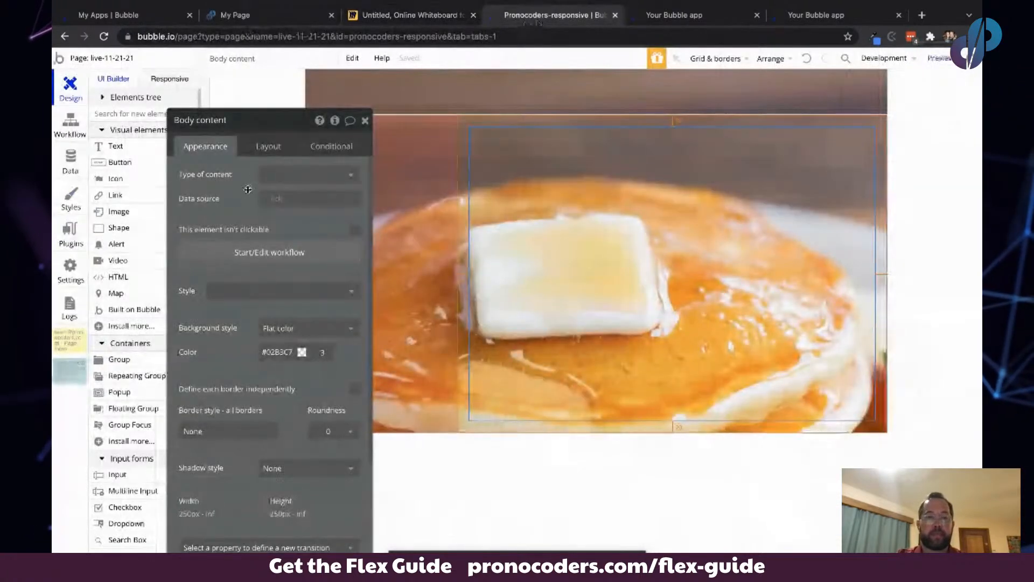
pyautogui.moveTo(248, 190); pyautogui.dragTo(799, 192)
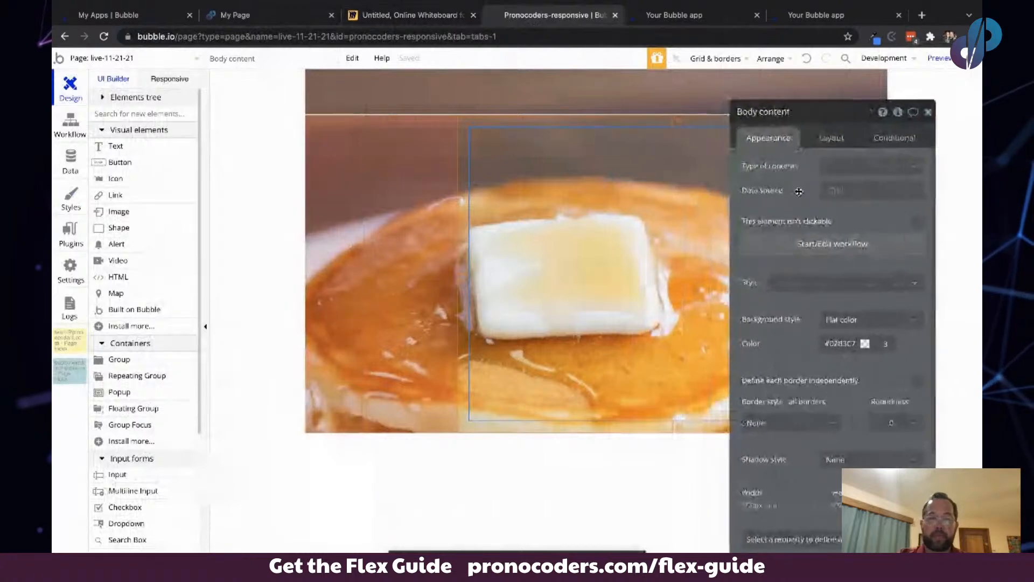
pyautogui.click(133, 411)
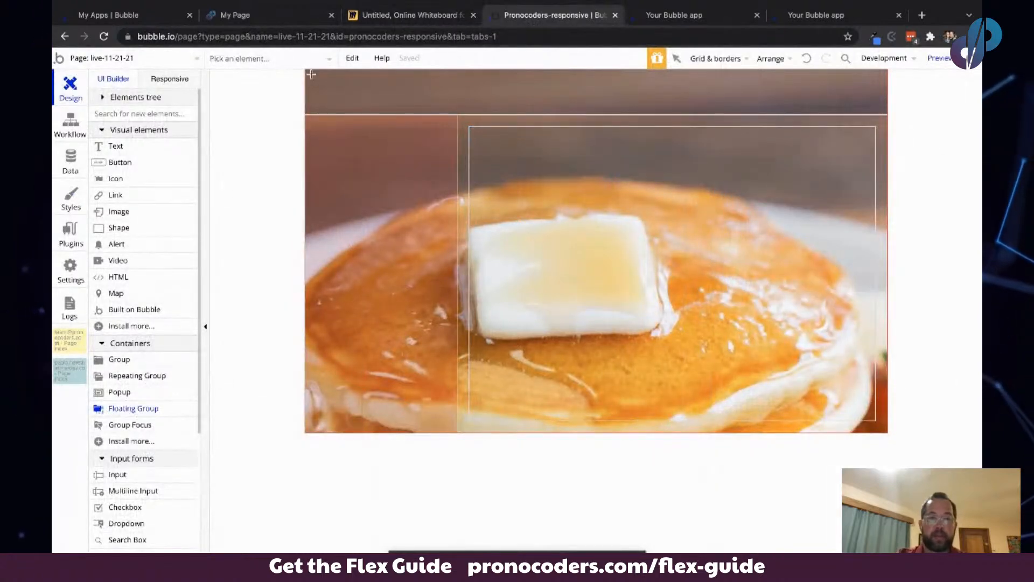
pyautogui.moveTo(323, 140); pyautogui.dragTo(434, 316)
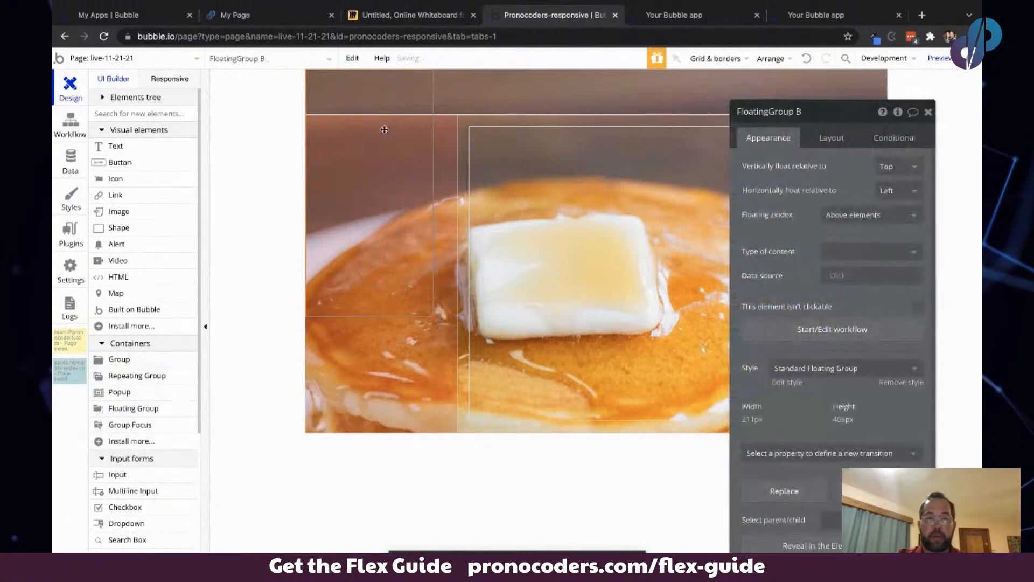
# - Set the floating group's fixed width to 250 px and turn off fit height to content
pyautogui.click(824, 138)
pyautogui.click(833, 165)
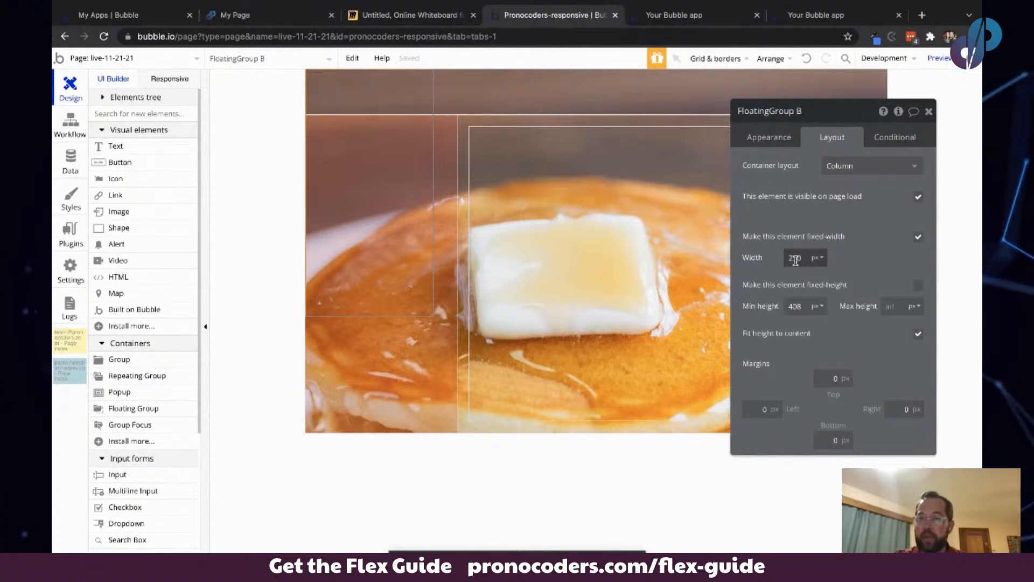
pyautogui.press('Tab')
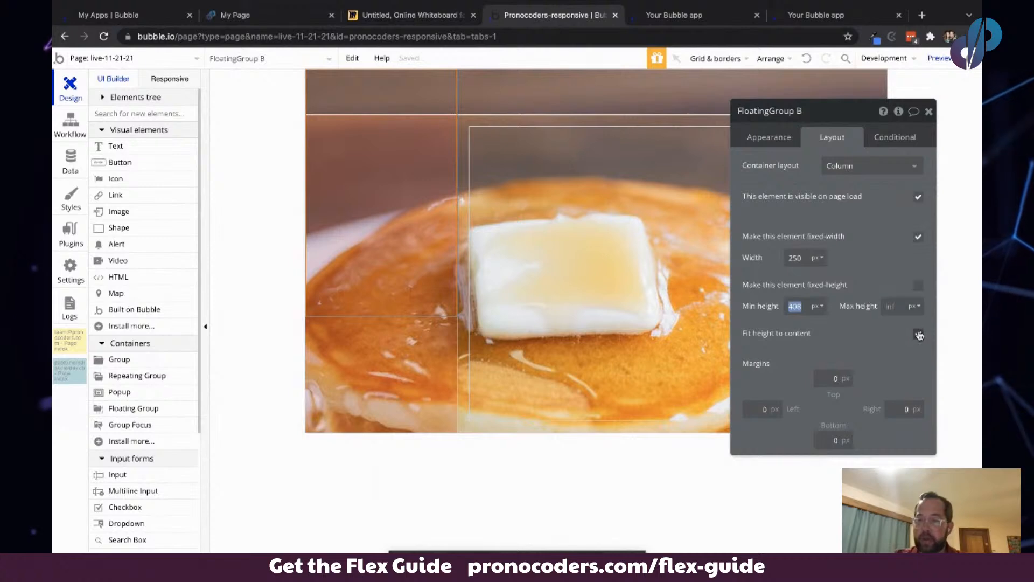
pyautogui.click(918, 335)
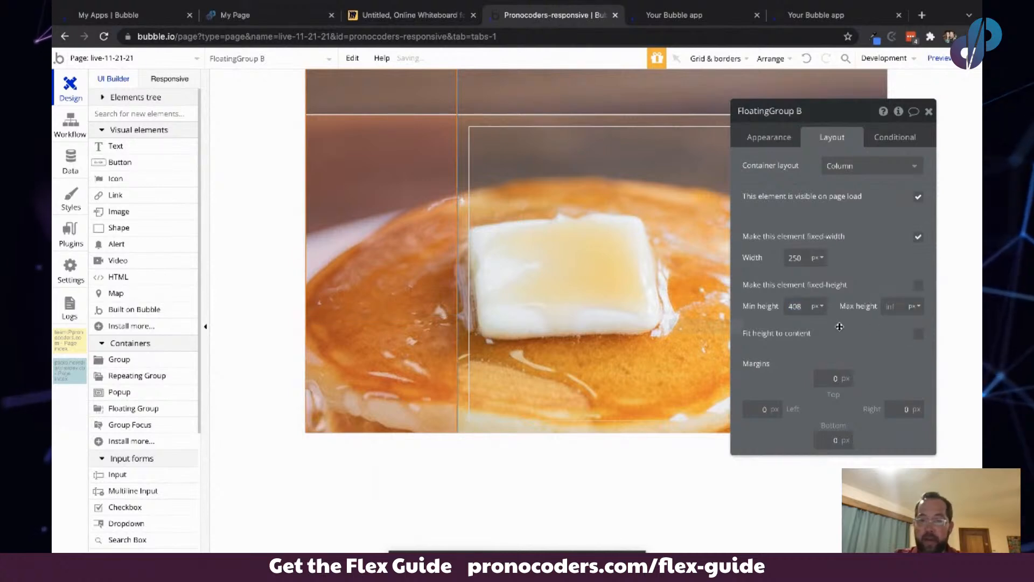
# - Set the floating group's minimum height to 100%
pyautogui.click(819, 307)
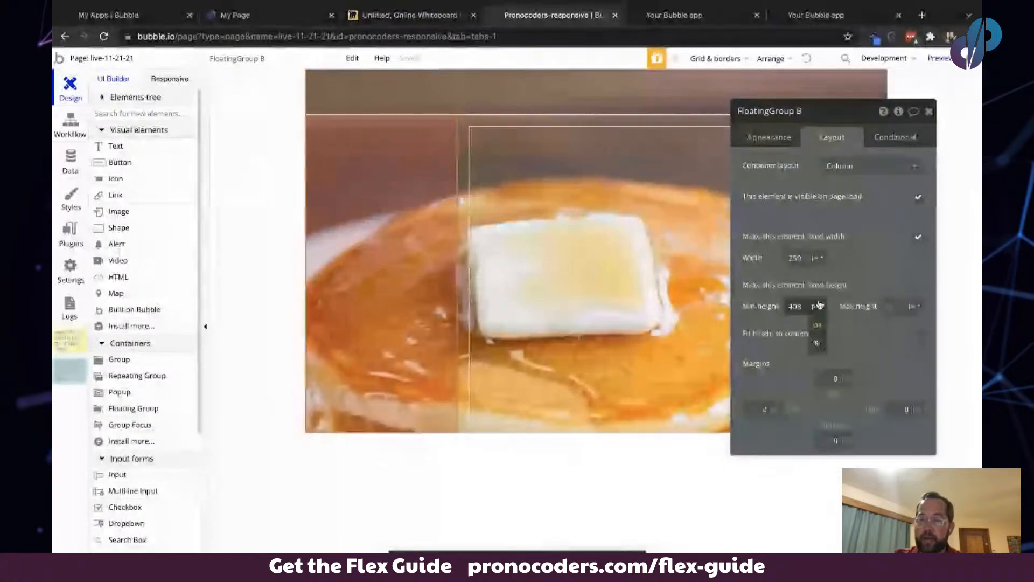
pyautogui.click(817, 345)
pyautogui.click(795, 306)
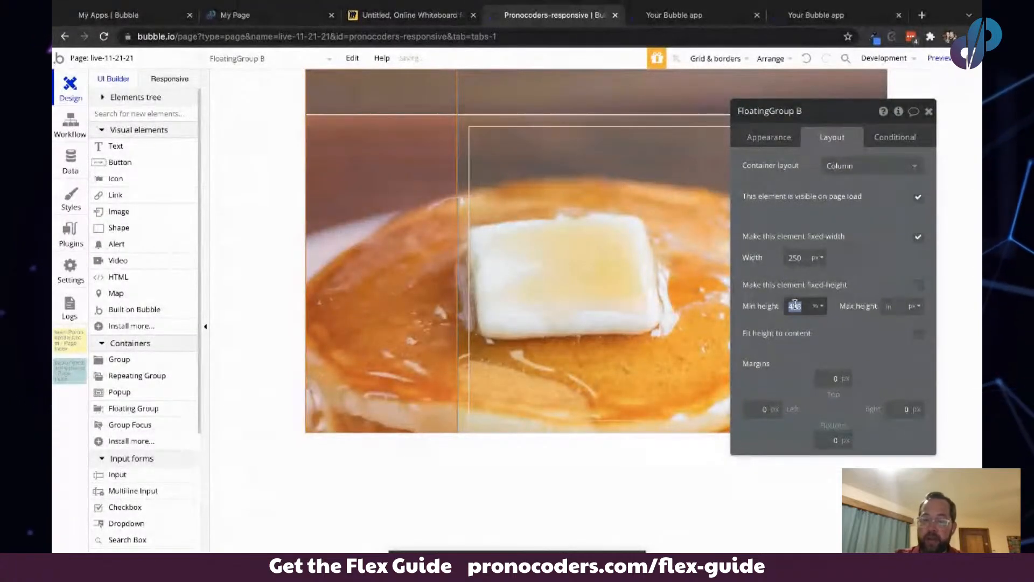
pyautogui.write('100')
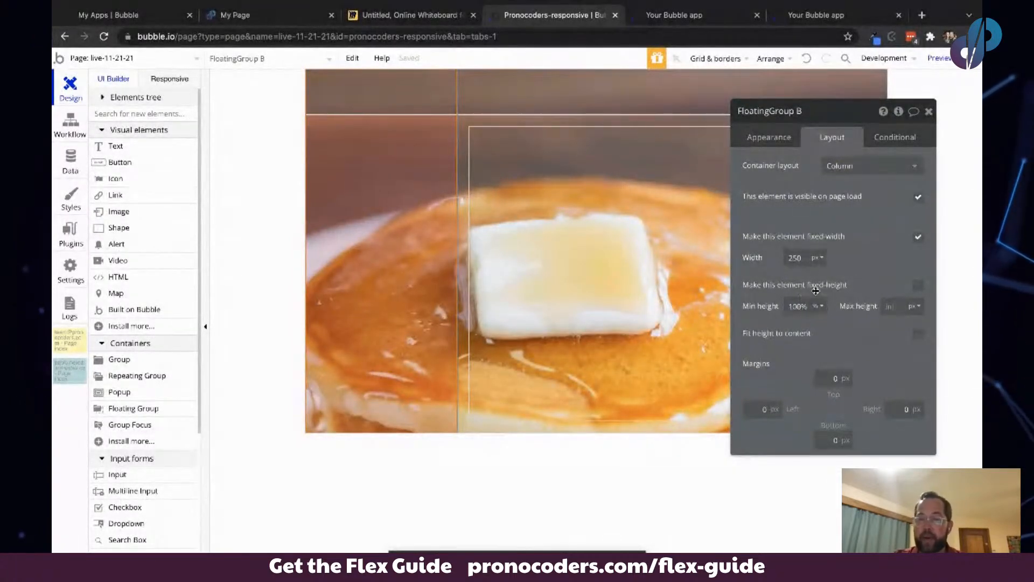
pyautogui.click(877, 254)
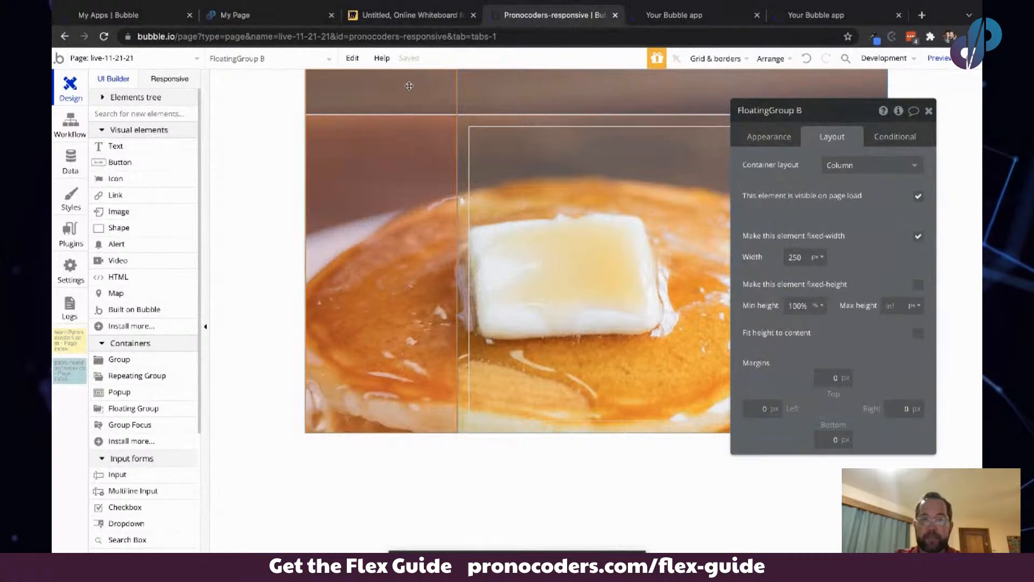
# - Give the floating group a flat color background of #091647 at 42 opacity
pyautogui.click(749, 135)
pyautogui.click(902, 380)
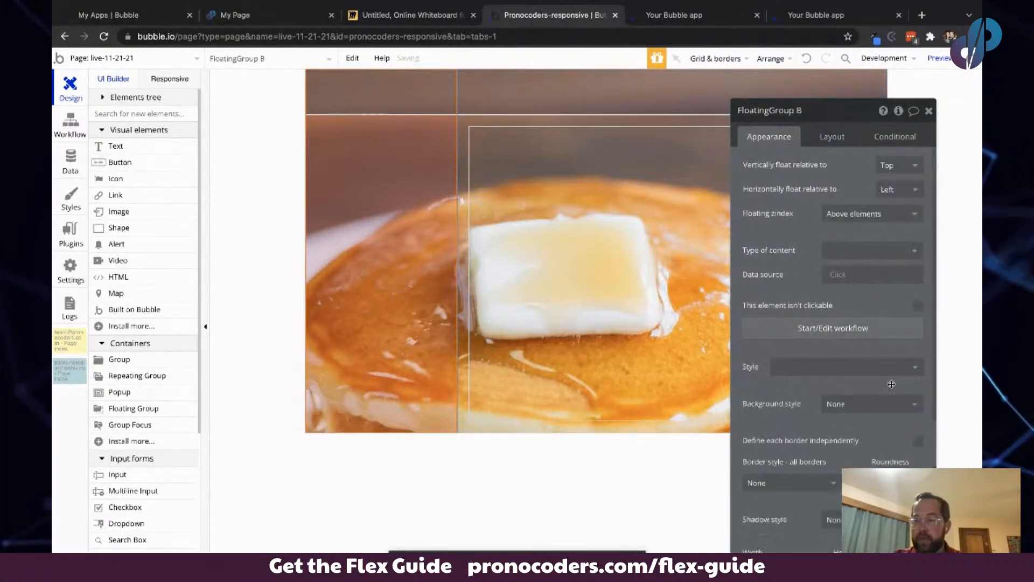
pyautogui.click(869, 405)
pyautogui.click(851, 441)
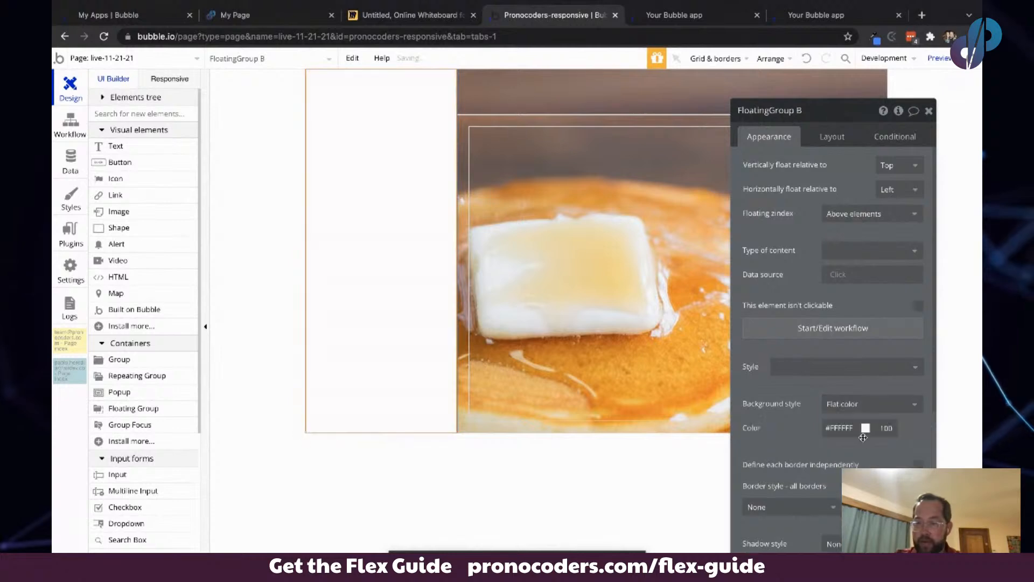
pyautogui.click(849, 426)
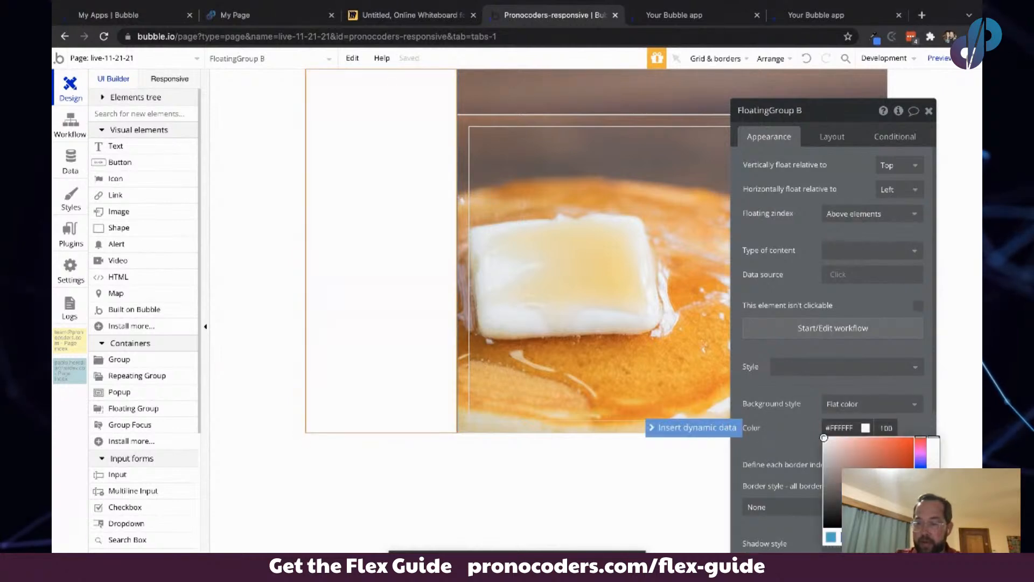
pyautogui.write('#091747')
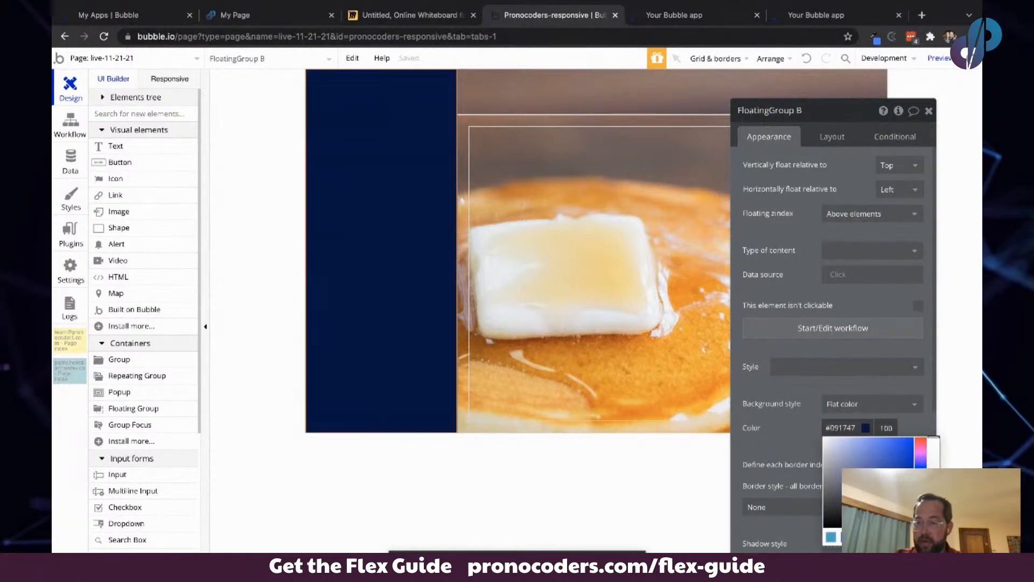
pyautogui.click(933, 489)
pyautogui.click(780, 423)
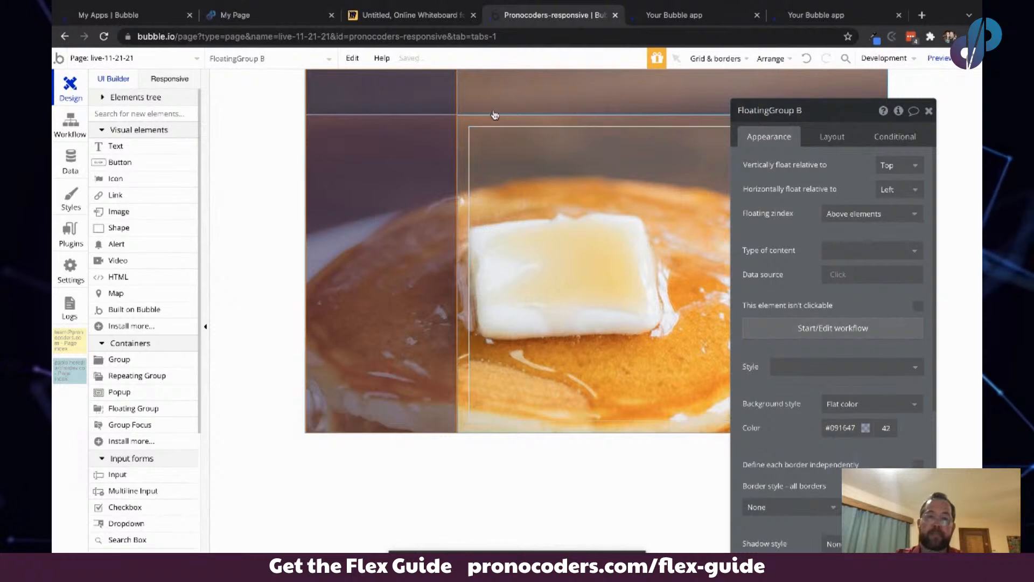
# - Add an icon inside the floating group's top-left corner and set it to the chevron-left icon
pyautogui.click(257, 146)
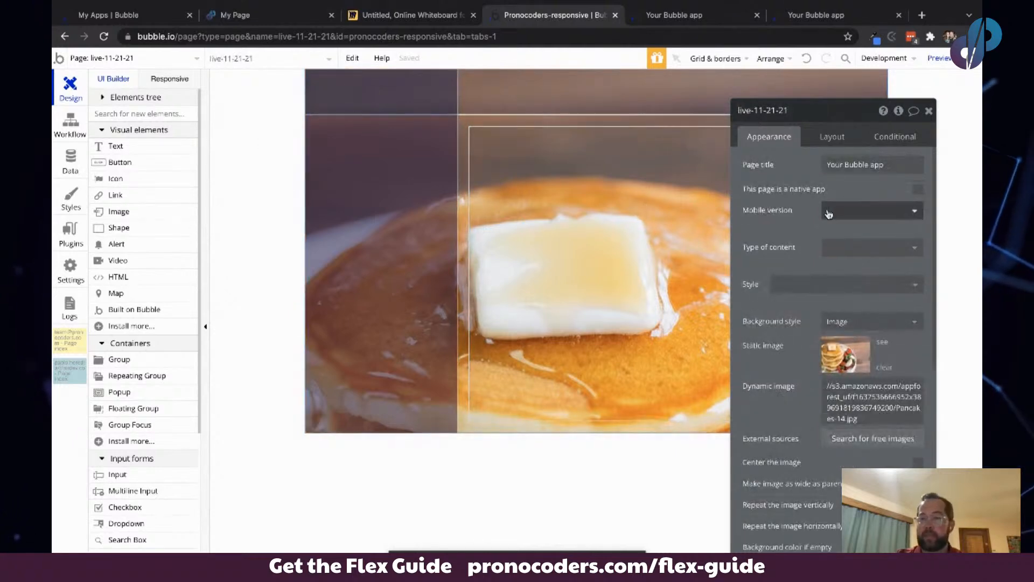
pyautogui.moveTo(851, 190); pyautogui.dragTo(205, 182)
pyautogui.click(412, 90)
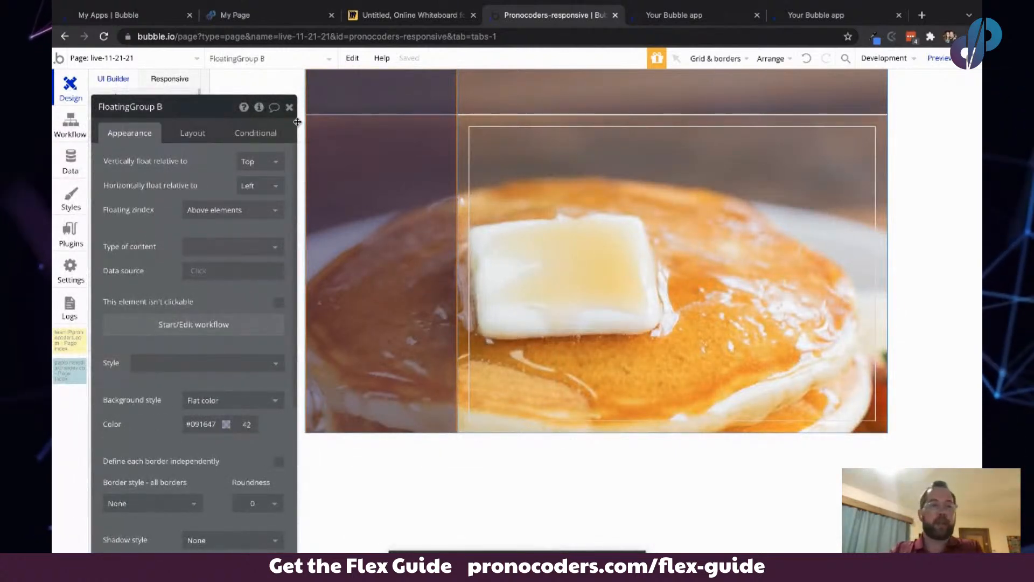
pyautogui.moveTo(206, 107); pyautogui.dragTo(527, 111)
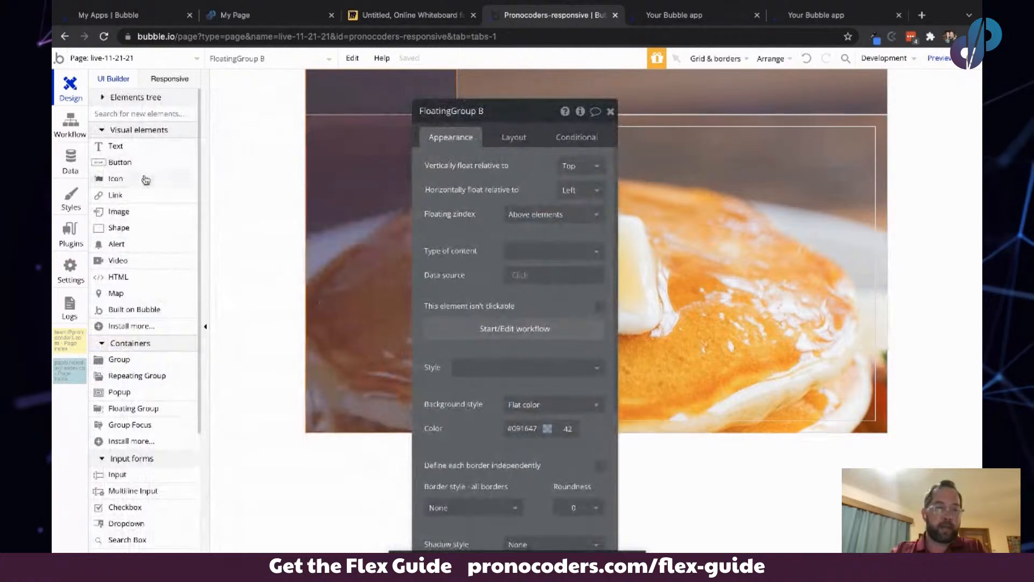
pyautogui.click(145, 180)
pyautogui.click(359, 78)
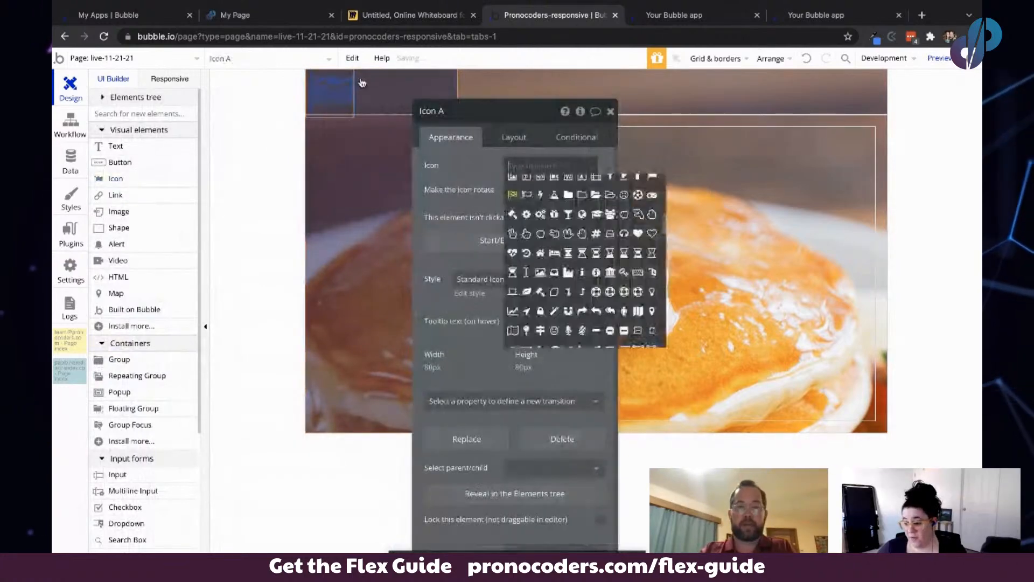
pyautogui.write('le')
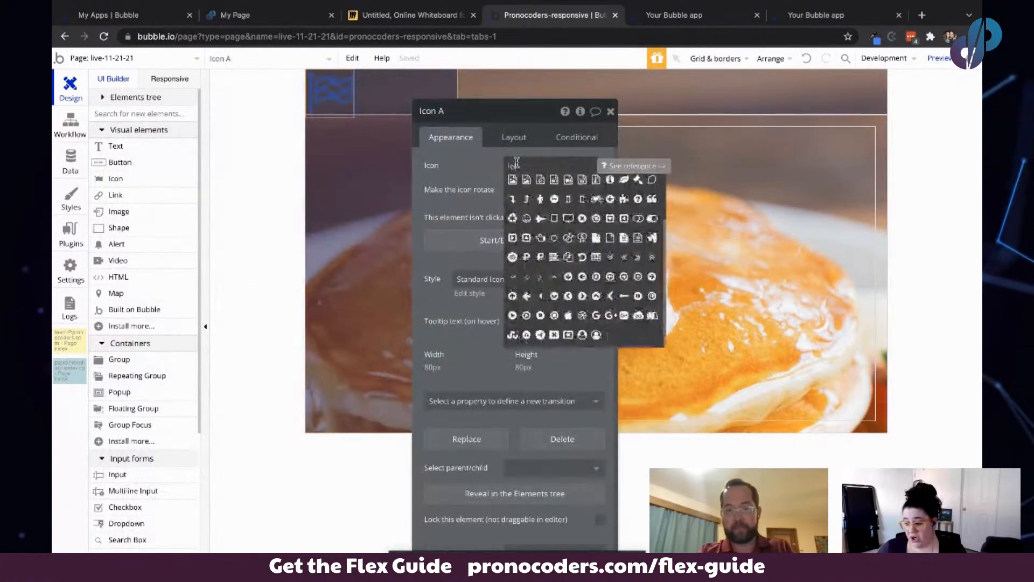
pyautogui.write('aft')
pyautogui.click(541, 200)
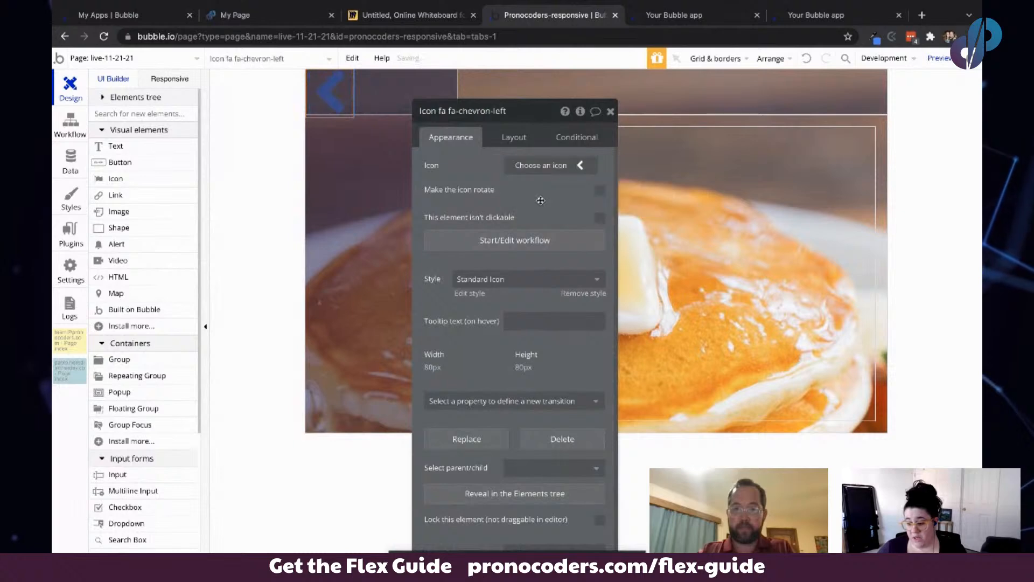
pyautogui.moveTo(541, 200); pyautogui.dragTo(216, 181)
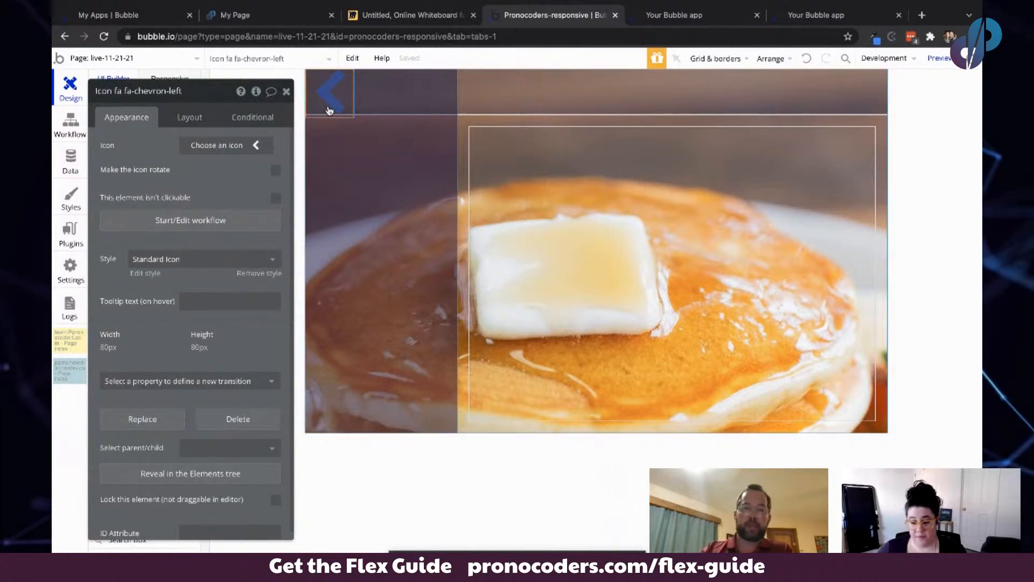
# - Review the floating group's layout and appearance settings
pyautogui.click(363, 84)
pyautogui.click(188, 116)
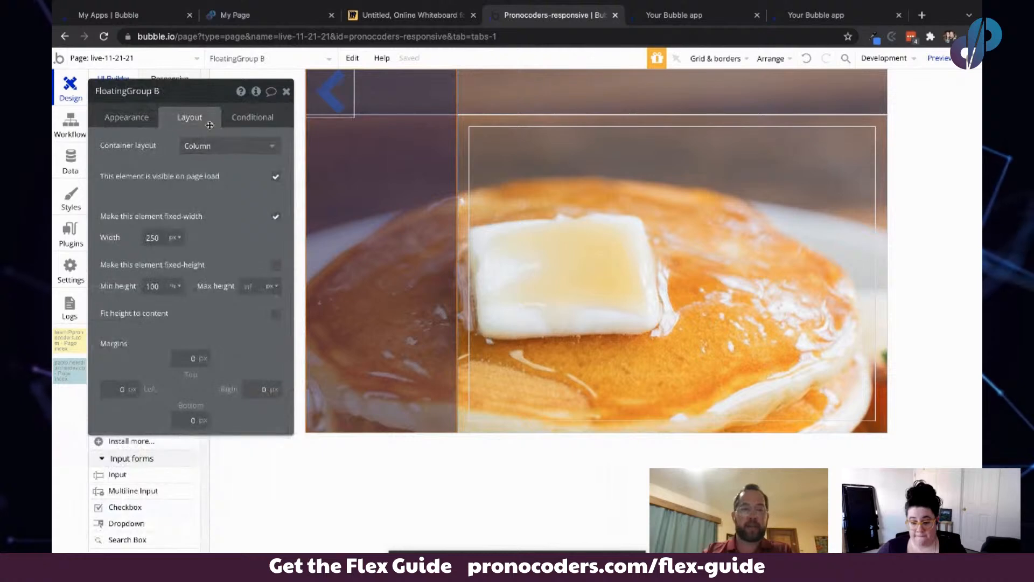
pyautogui.click(131, 119)
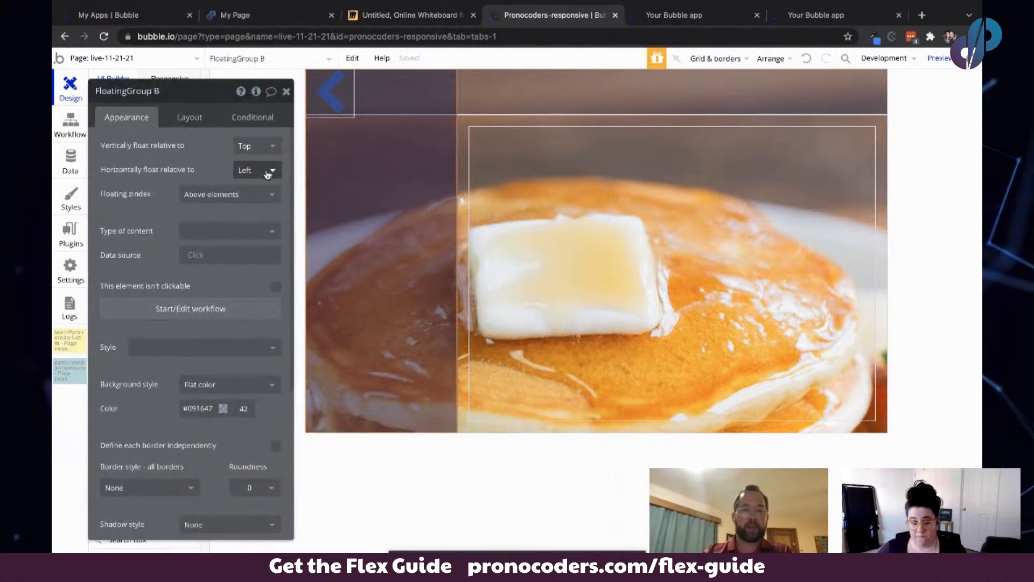
pyautogui.click(190, 117)
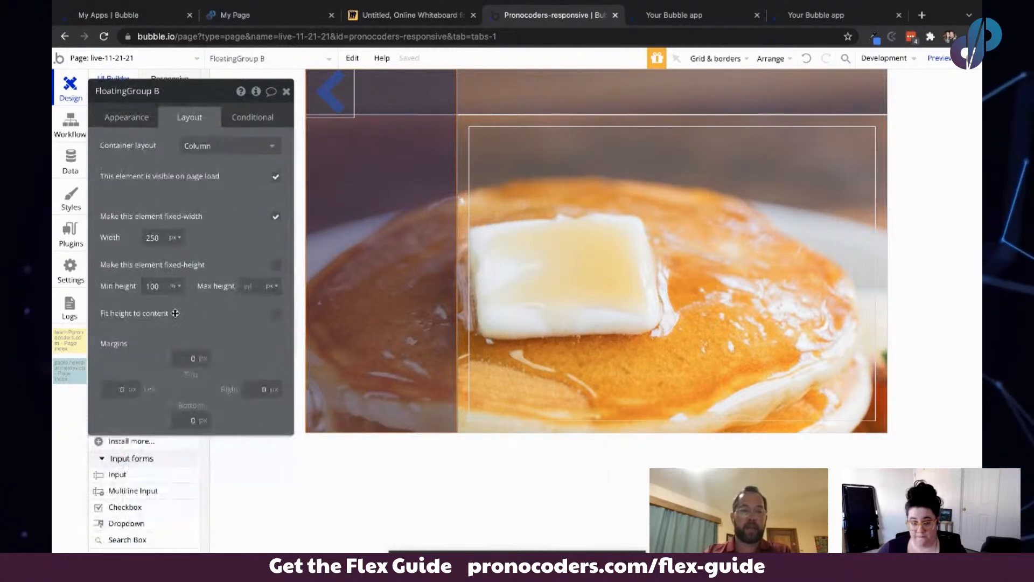
pyautogui.click(116, 388)
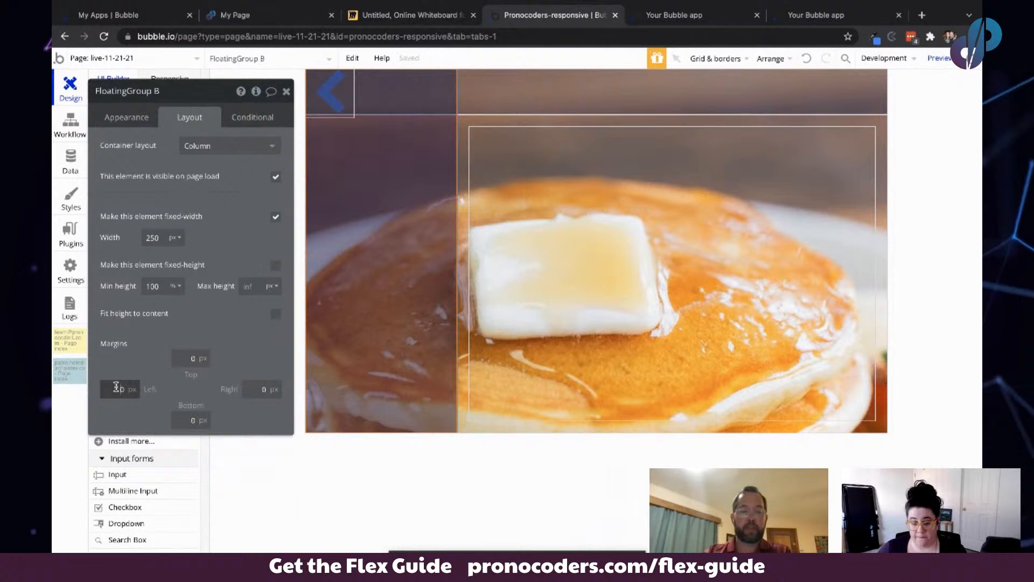
pyautogui.write('10')
pyautogui.press('BackSpace')
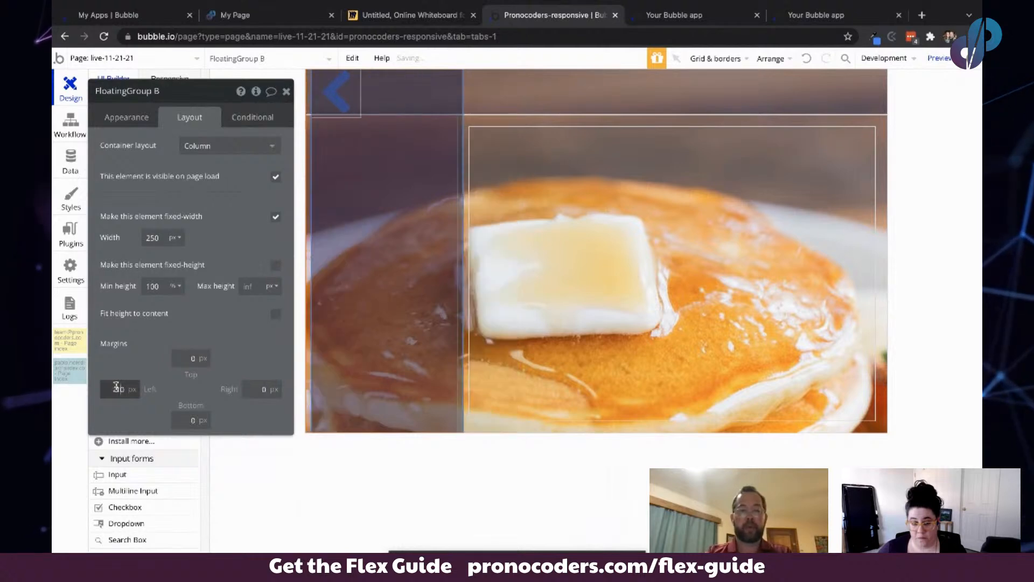
pyautogui.click(153, 113)
pyautogui.click(245, 146)
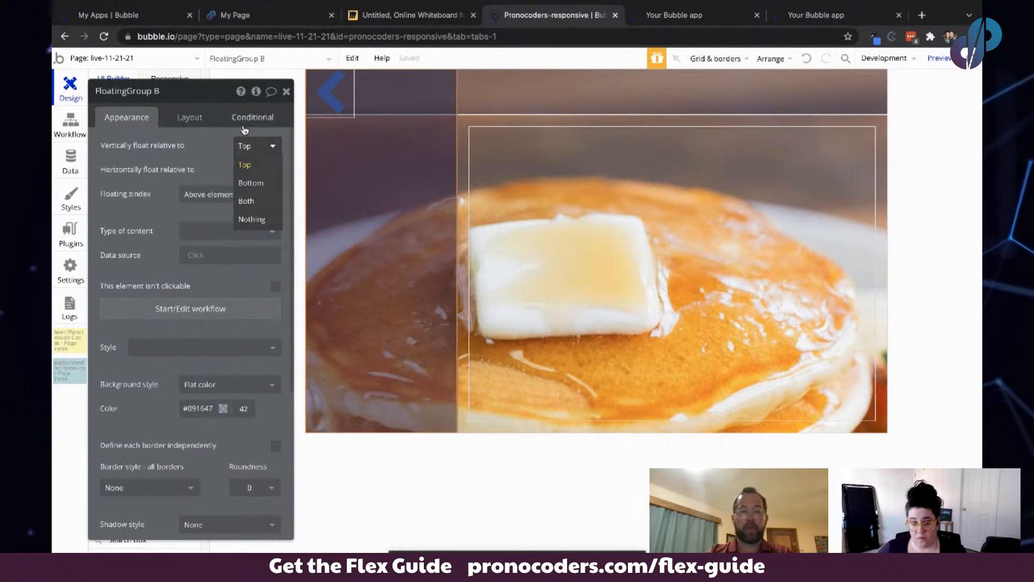
pyautogui.click(251, 219)
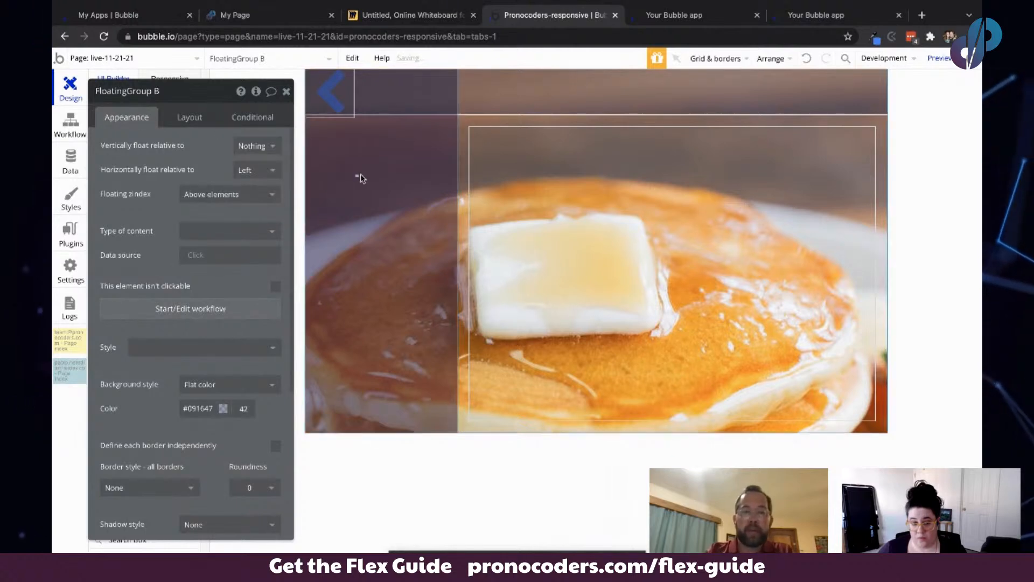
pyautogui.moveTo(361, 176); pyautogui.dragTo(412, 187)
pyautogui.moveTo(389, 81); pyautogui.dragTo(394, 102)
pyautogui.click(389, 96)
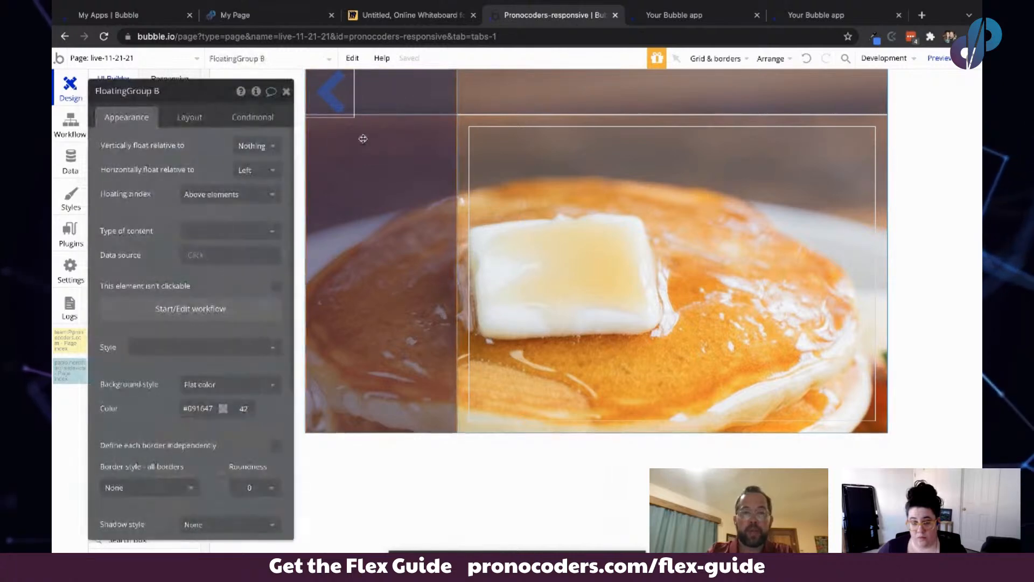
pyautogui.click(255, 145)
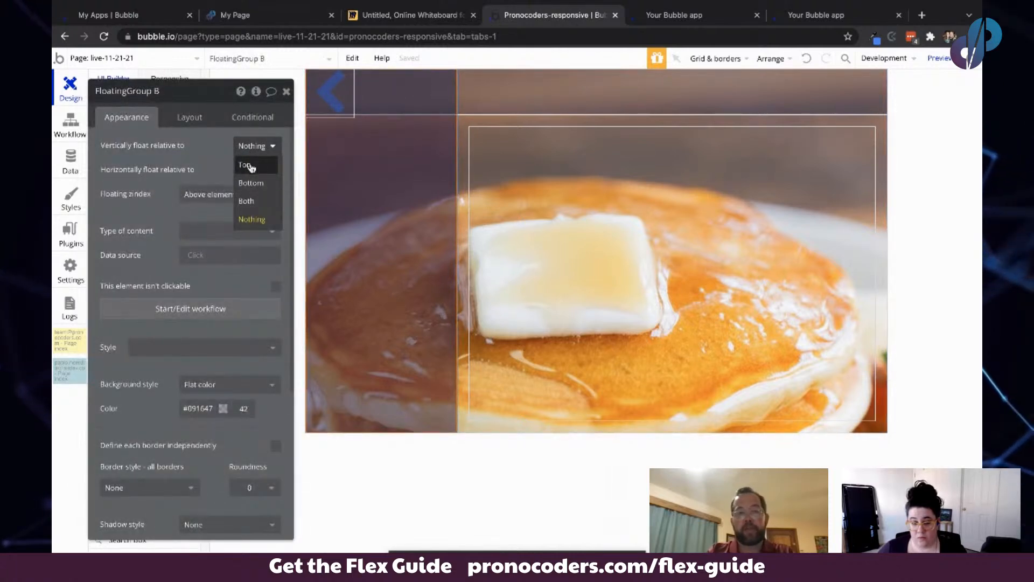
pyautogui.click(251, 166)
pyautogui.click(253, 170)
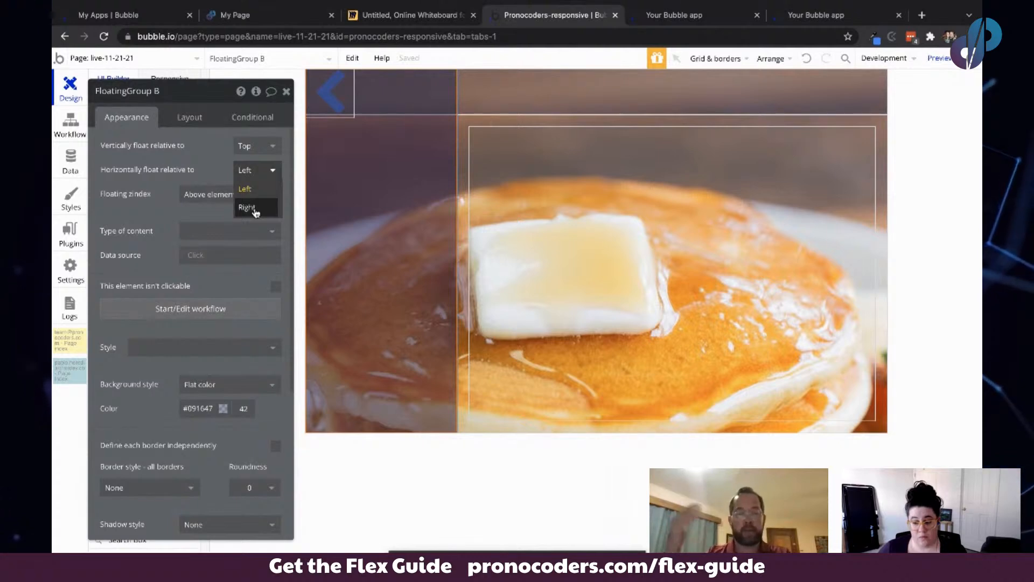
pyautogui.click(220, 162)
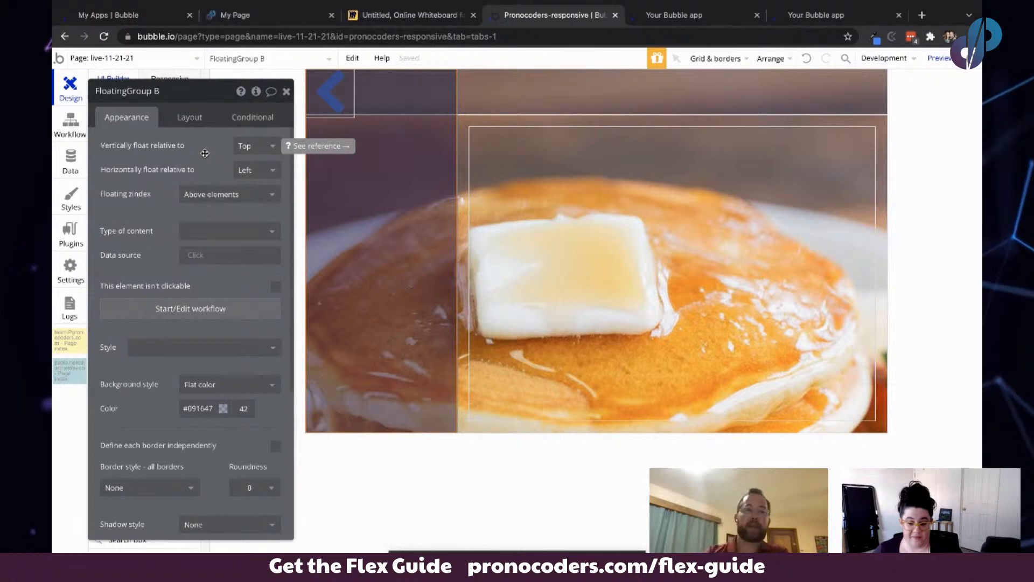
# - Set the chevron icon's width and height to 35 px
pyautogui.click(332, 91)
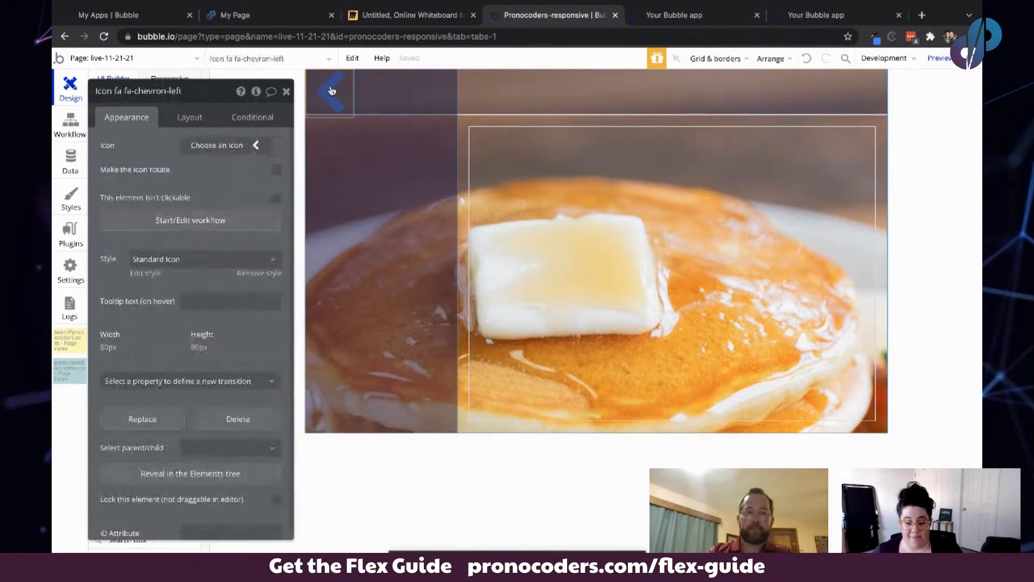
pyautogui.click(190, 117)
pyautogui.click(149, 283)
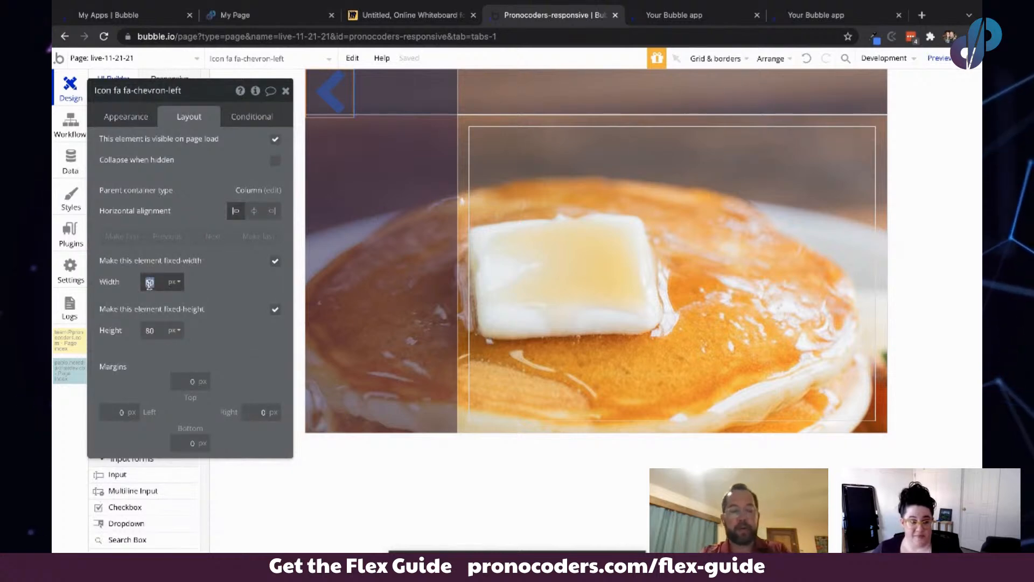
pyautogui.press('BackSpace')
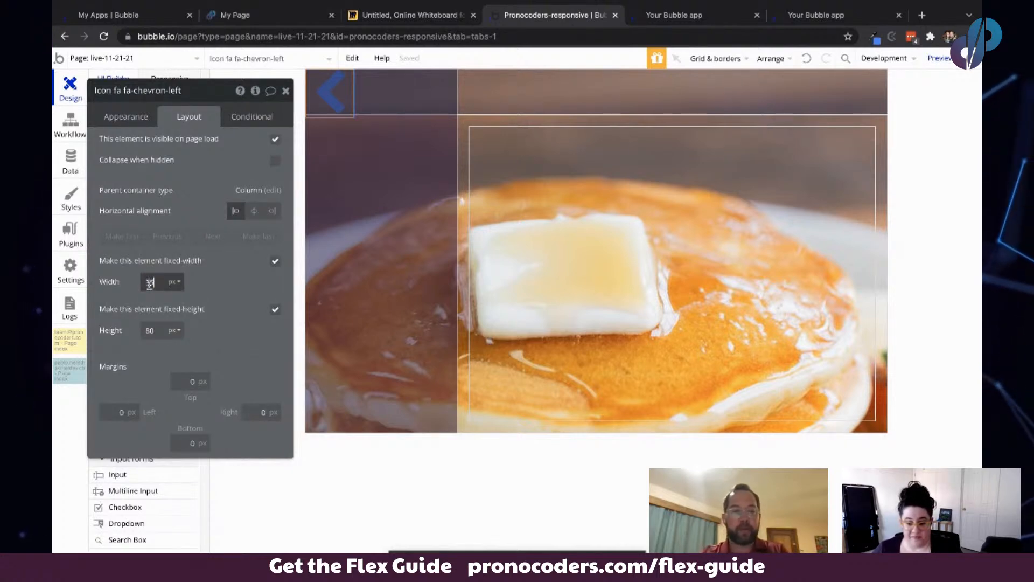
pyautogui.write('35')
pyautogui.press('Tab')
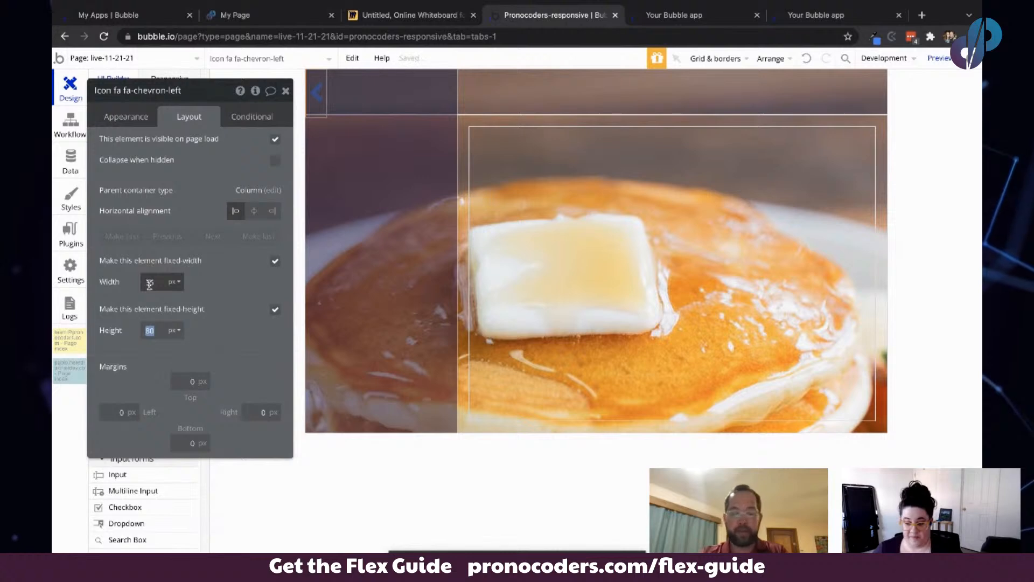
pyautogui.write('35')
pyautogui.press('Tab')
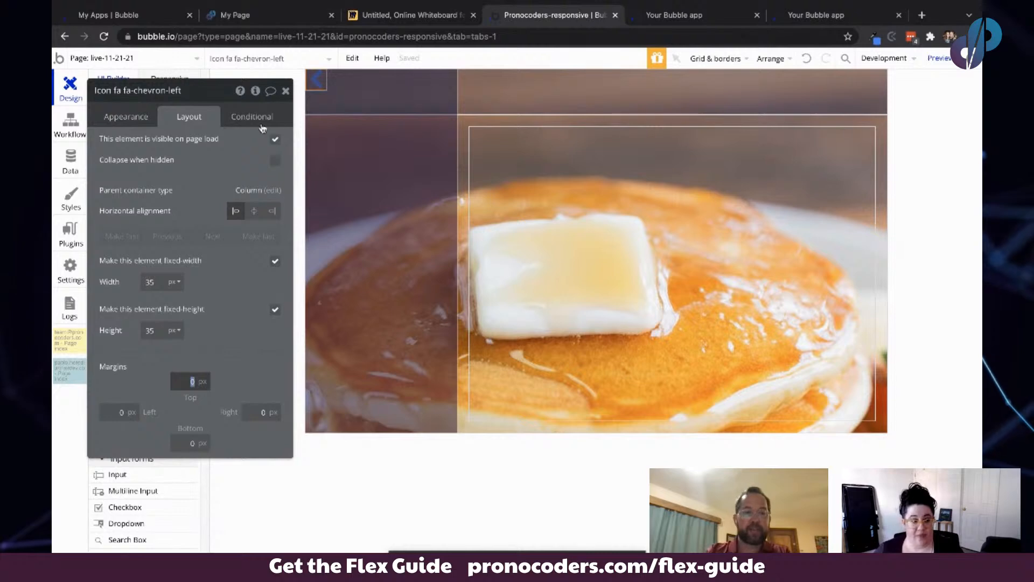
# - Right-align the chevron icon within the floating group and give it 15 px top and right margins
pyautogui.click(316, 82)
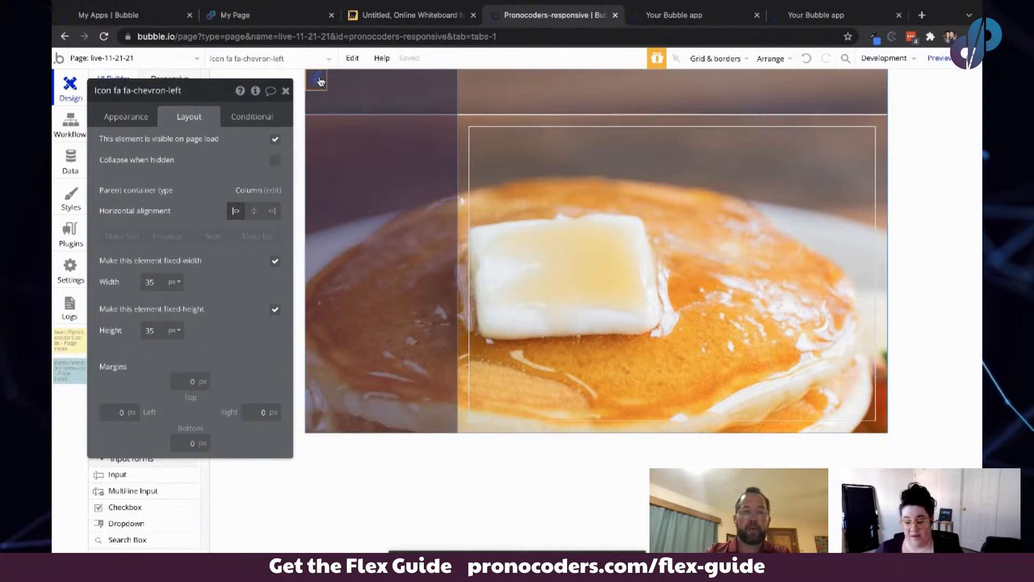
pyautogui.click(273, 210)
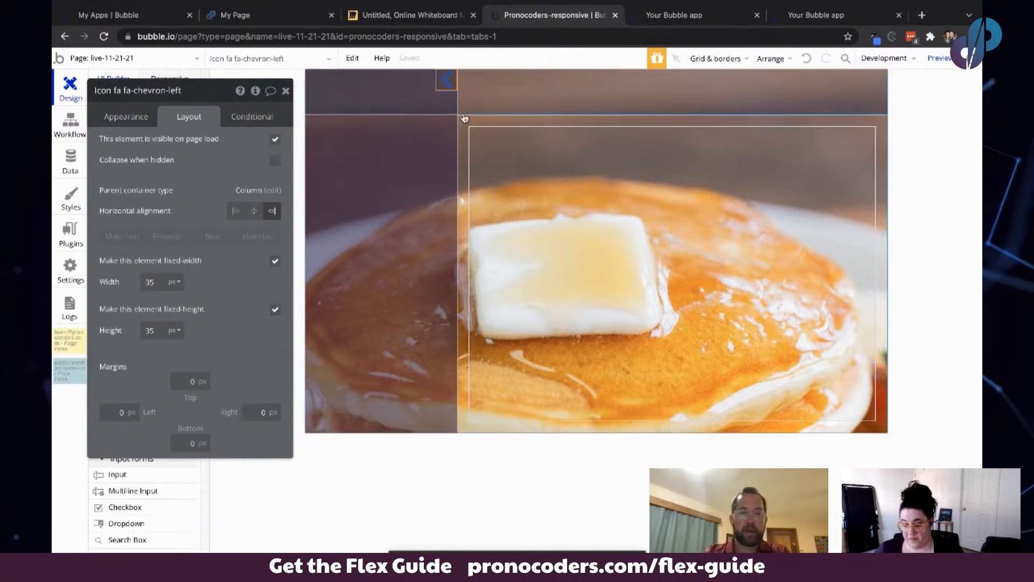
pyautogui.click(187, 381)
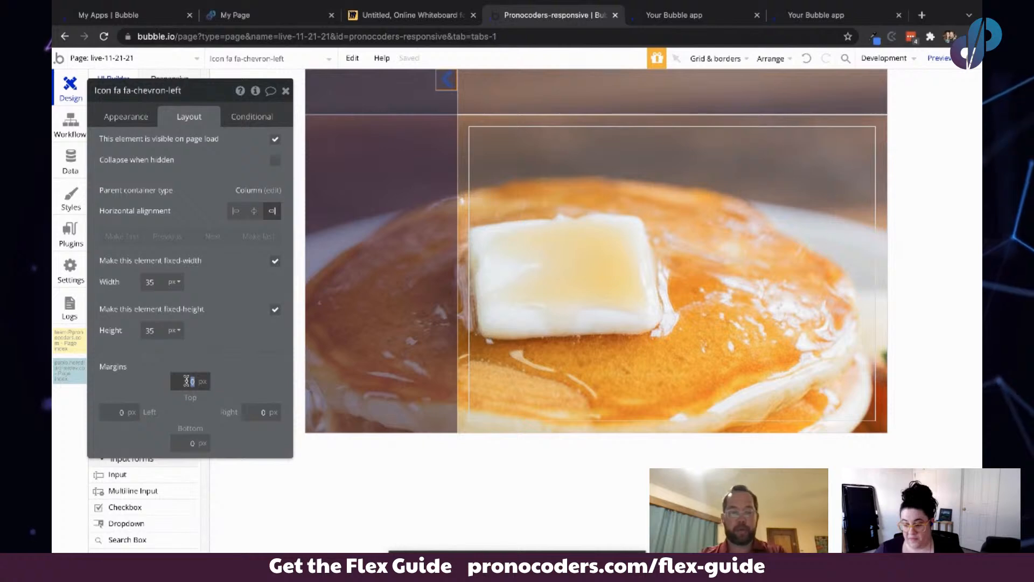
pyautogui.write('35')
pyautogui.press('Tab')
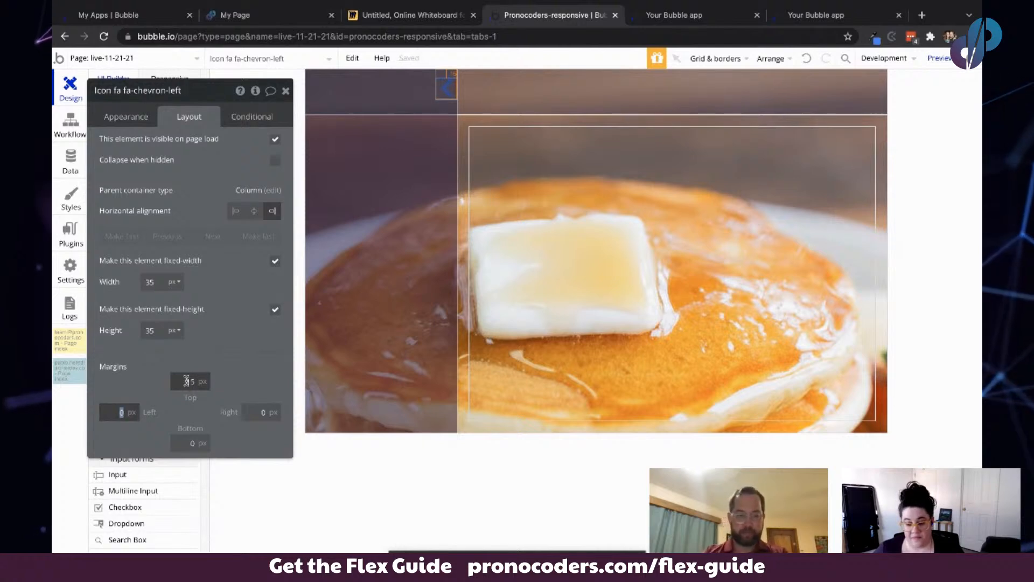
pyautogui.click(262, 410)
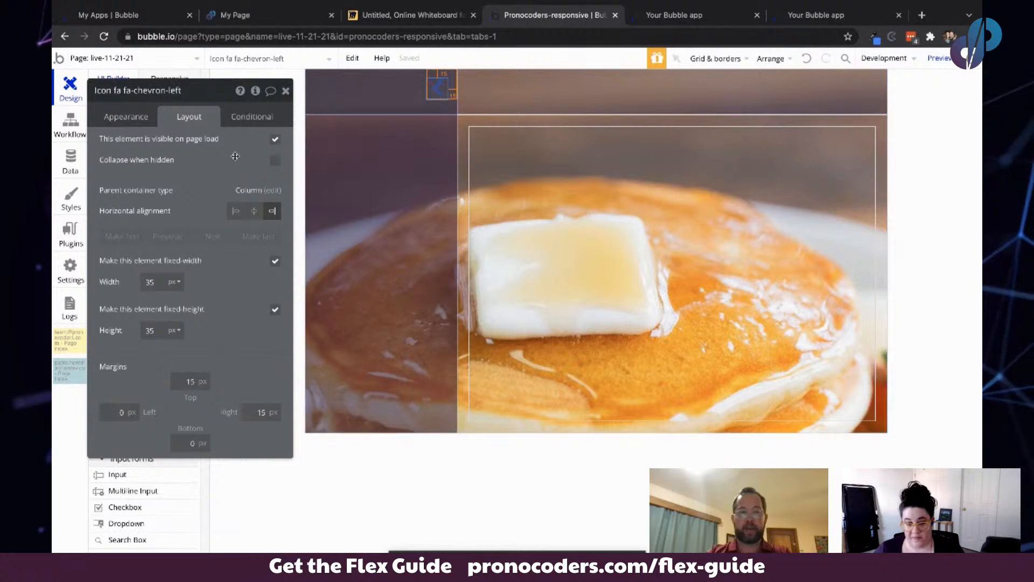
# - Start a workflow for when the chevron icon is clicked and add an Animate an element action
pyautogui.click(125, 116)
pyautogui.moveTo(120, 154); pyautogui.dragTo(176, 140)
pyautogui.click(234, 205)
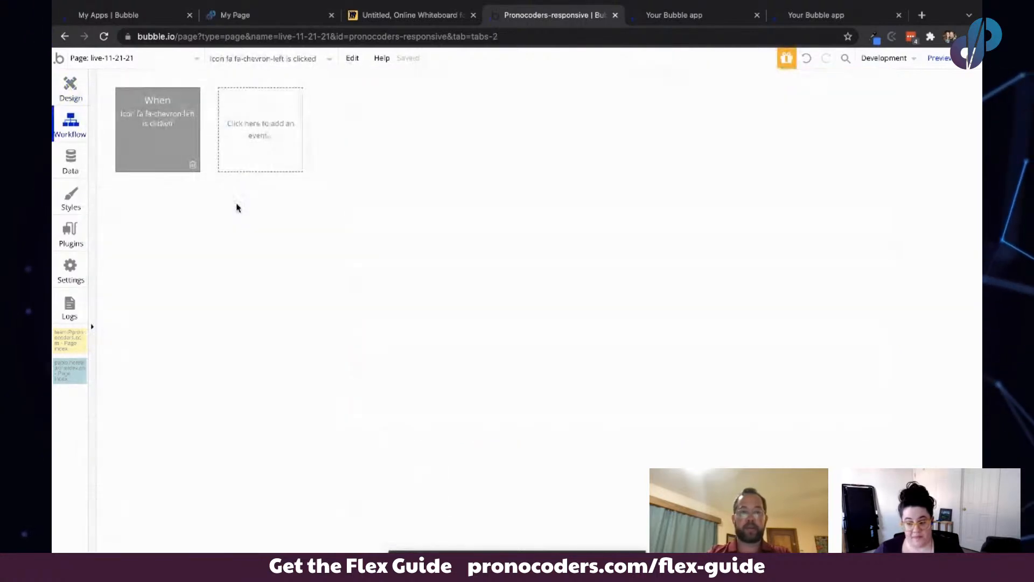
pyautogui.click(163, 113)
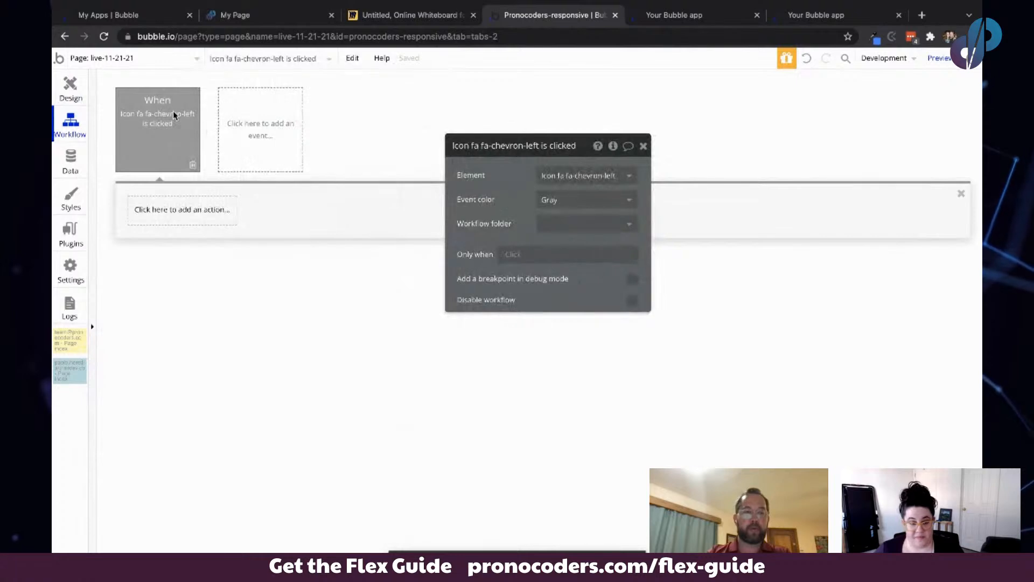
pyautogui.click(161, 209)
pyautogui.write('an')
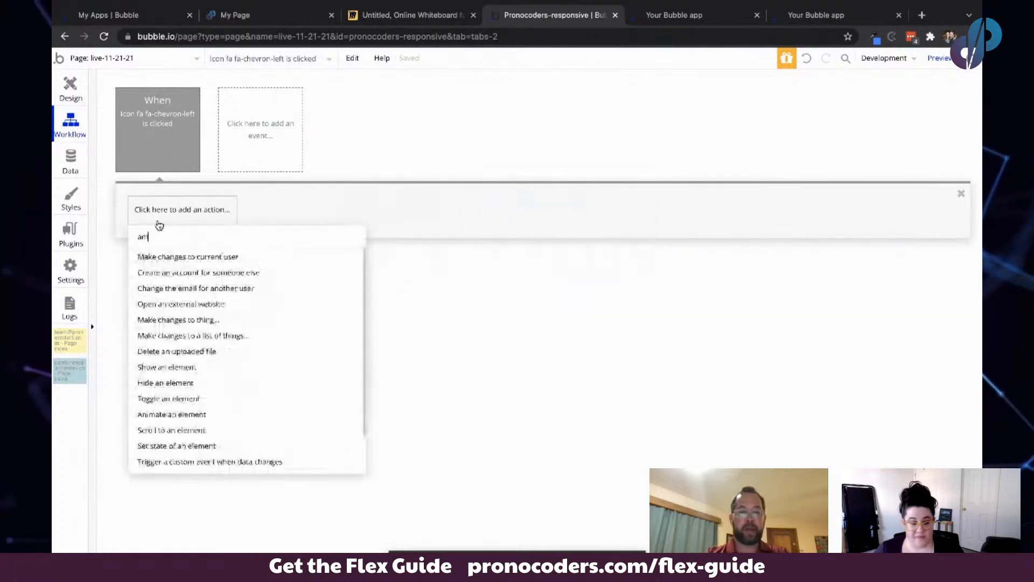
pyautogui.write('im')
pyautogui.click(168, 255)
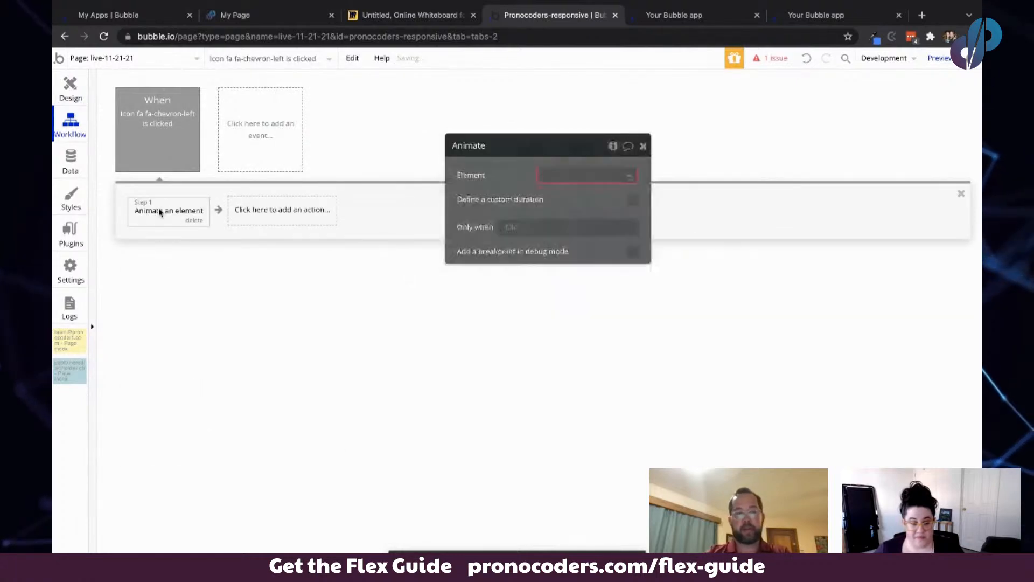
# - Set the action to animate FloatingGroup B with the Transition SlideLeftBigOut animation
pyautogui.click(560, 176)
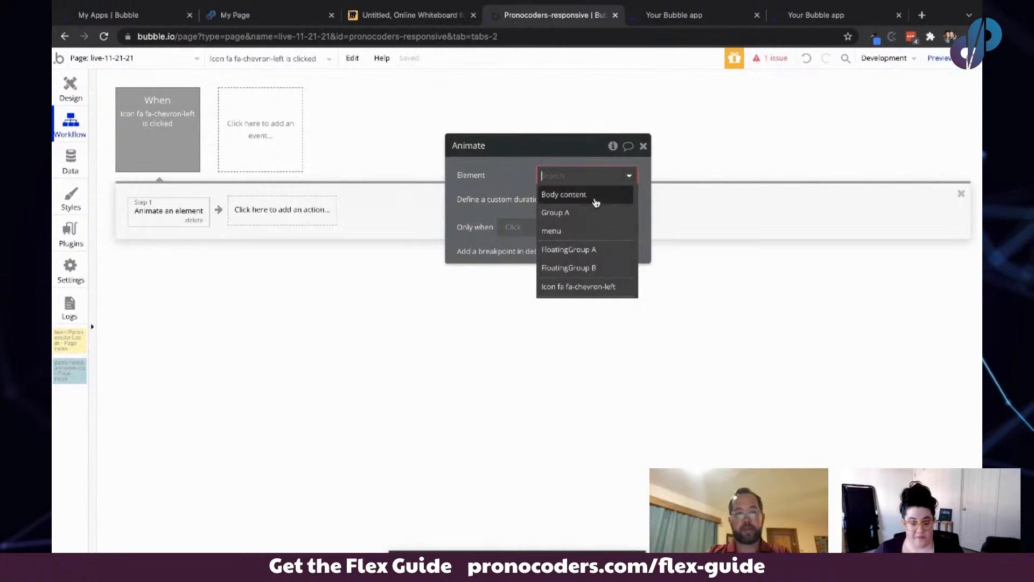
pyautogui.click(591, 269)
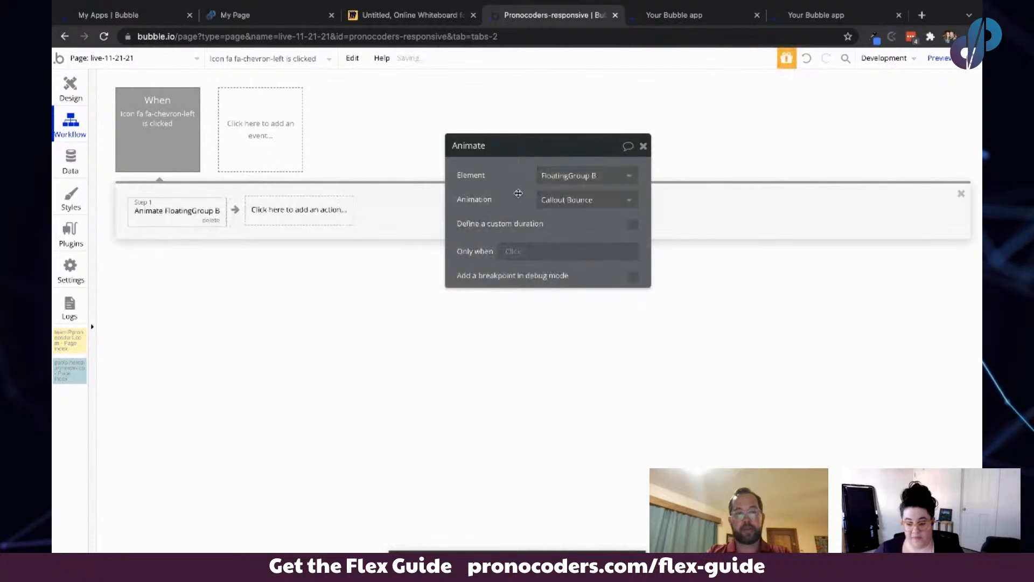
pyautogui.click(575, 199)
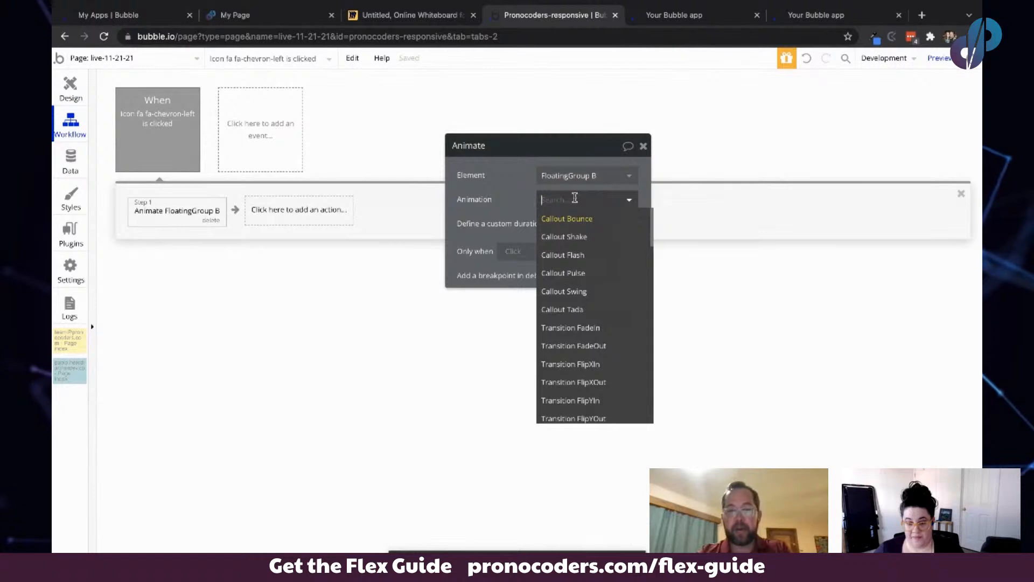
pyautogui.write('sli')
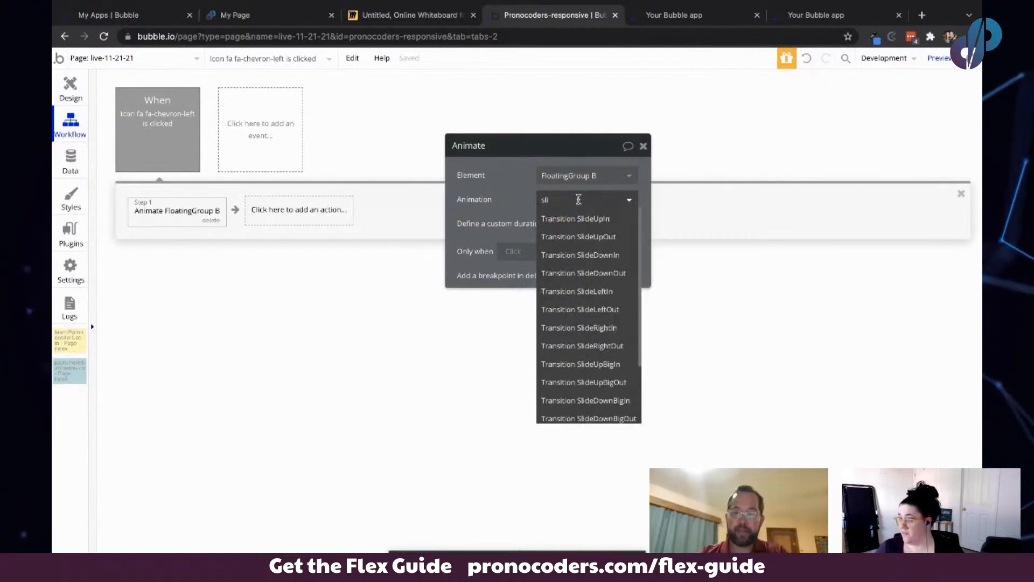
pyautogui.scroll(-2, 612, 362)
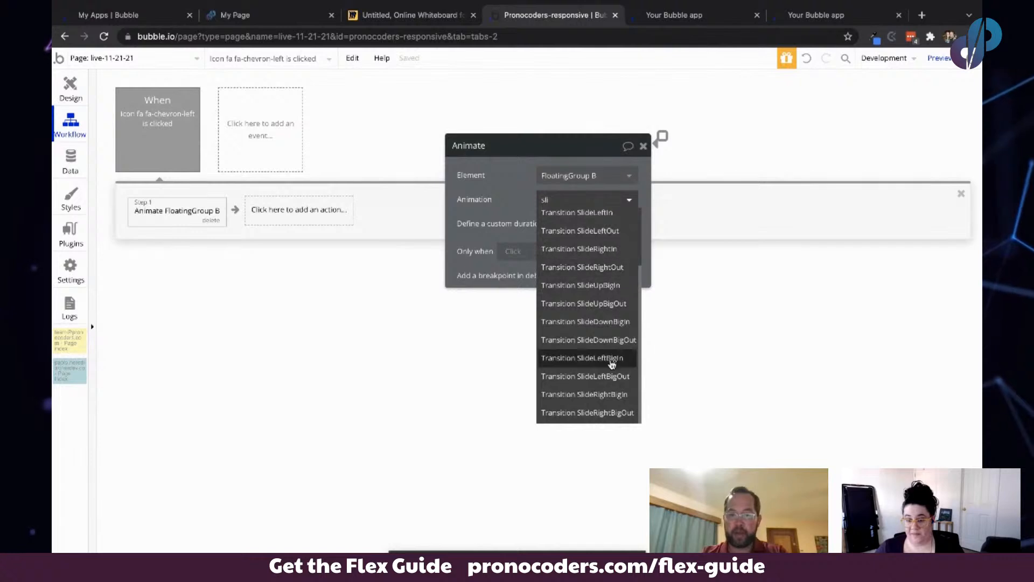
pyautogui.click(590, 375)
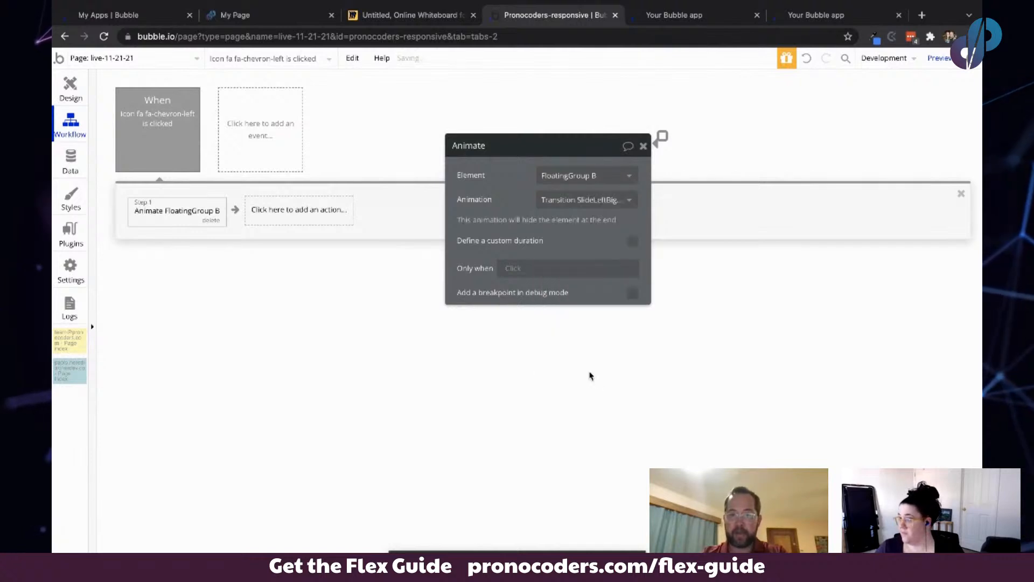
# - Refresh the running app preview to test the chevron icon's slide-out behaviour
pyautogui.click(79, 86)
pyautogui.click(695, 15)
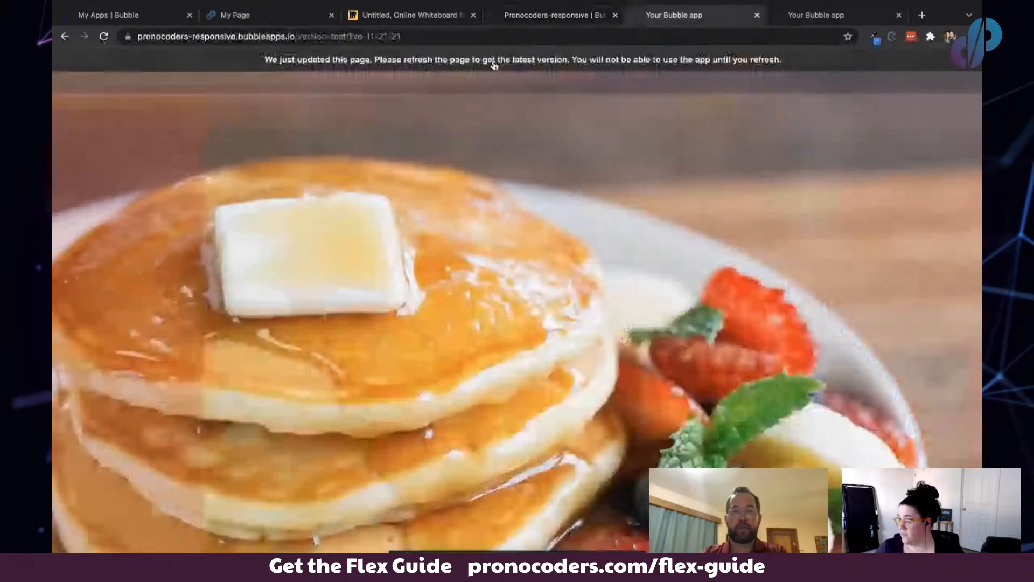
pyautogui.click(494, 64)
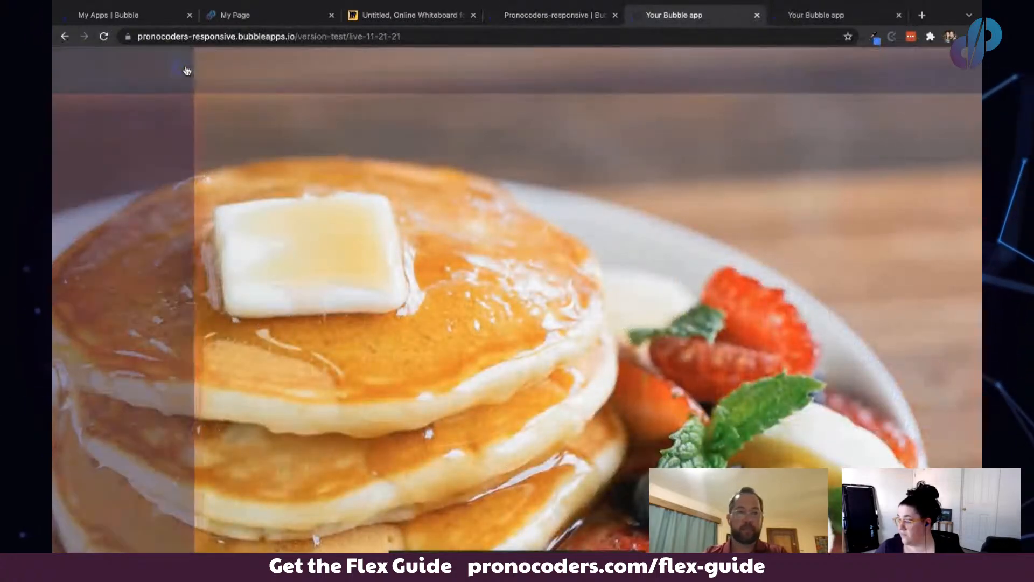
pyautogui.click(560, 14)
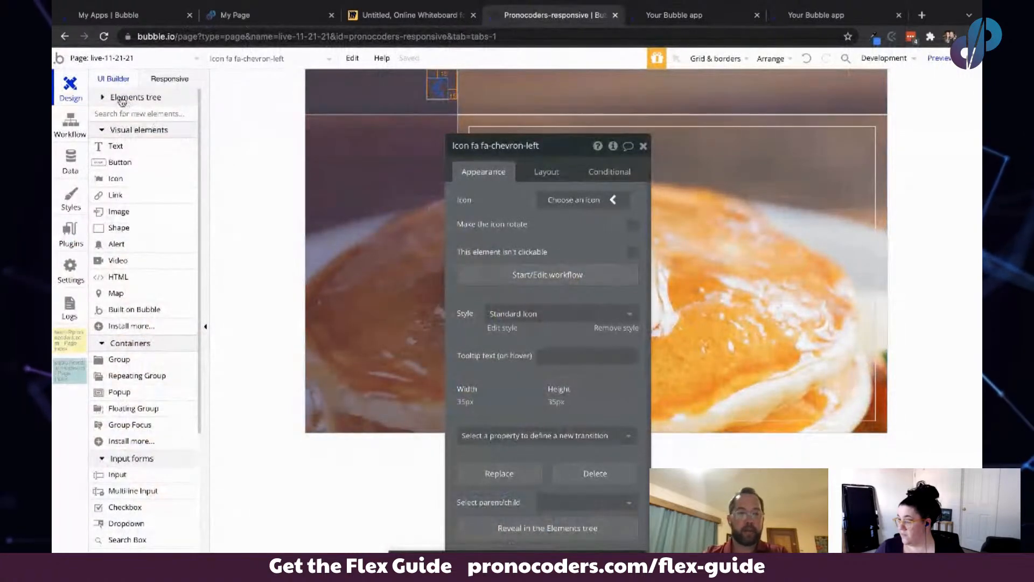
# - Copy the chevron icon and paste it into FloatingGroup A, hiding FloatingGroup B in the editor
pyautogui.click(102, 97)
pyautogui.rightClick(438, 88)
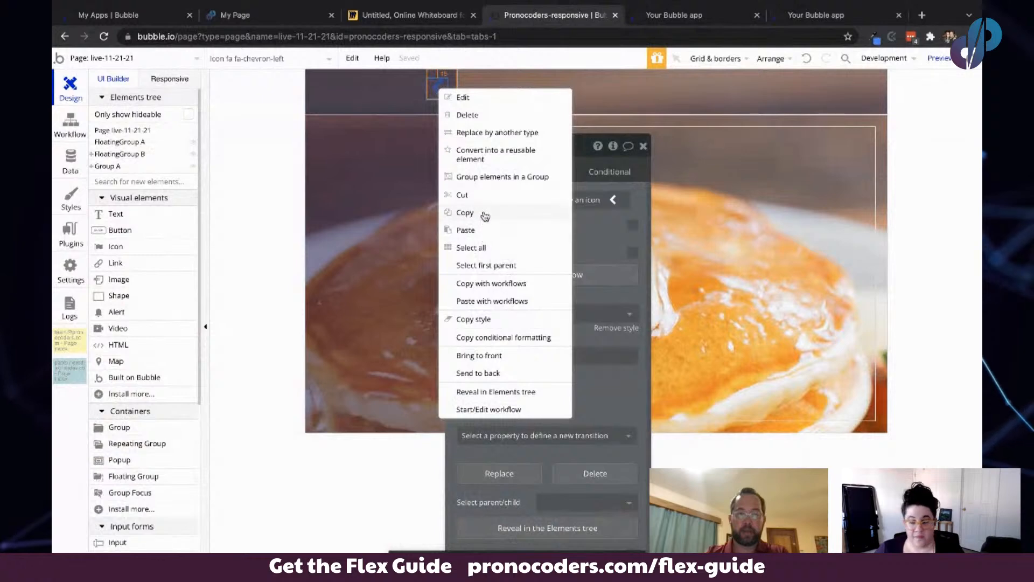
pyautogui.click(474, 213)
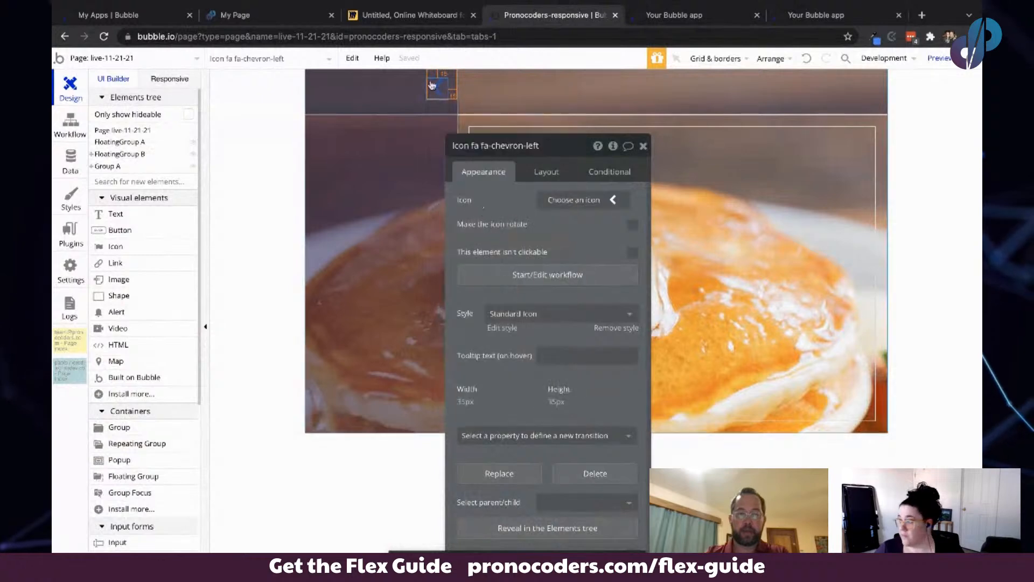
pyautogui.click(124, 144)
pyautogui.click(192, 154)
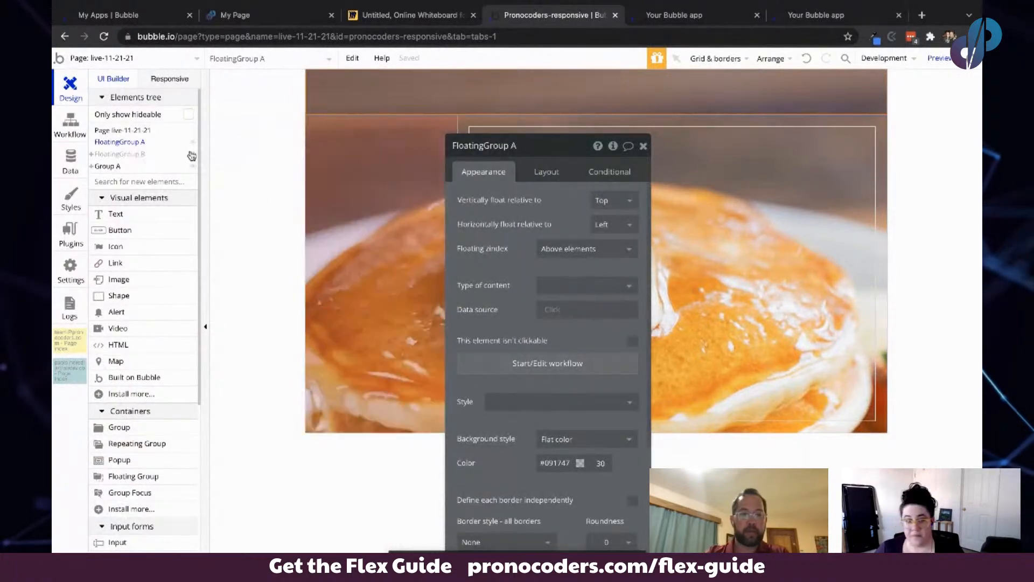
pyautogui.rightClick(325, 89)
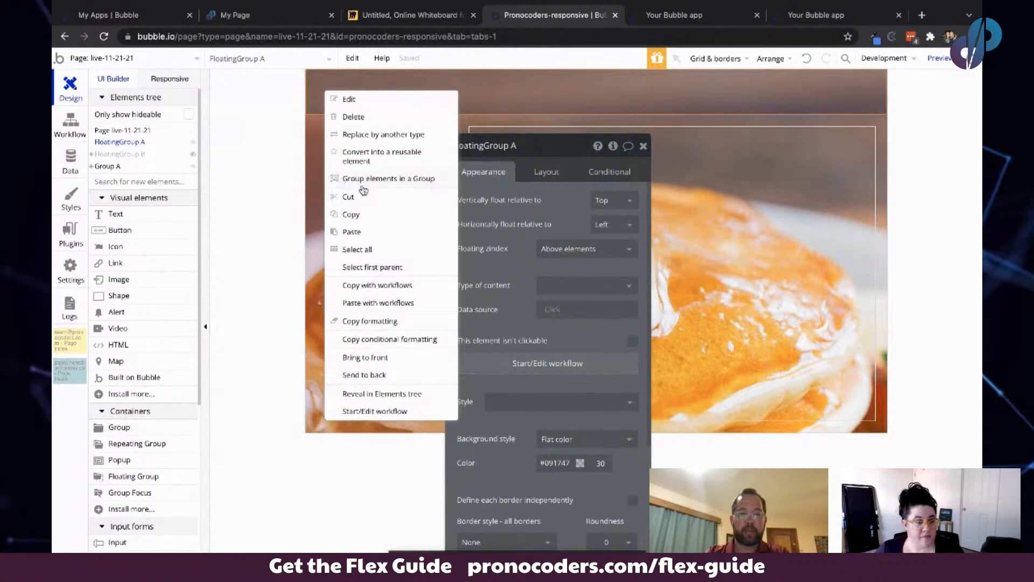
pyautogui.click(352, 233)
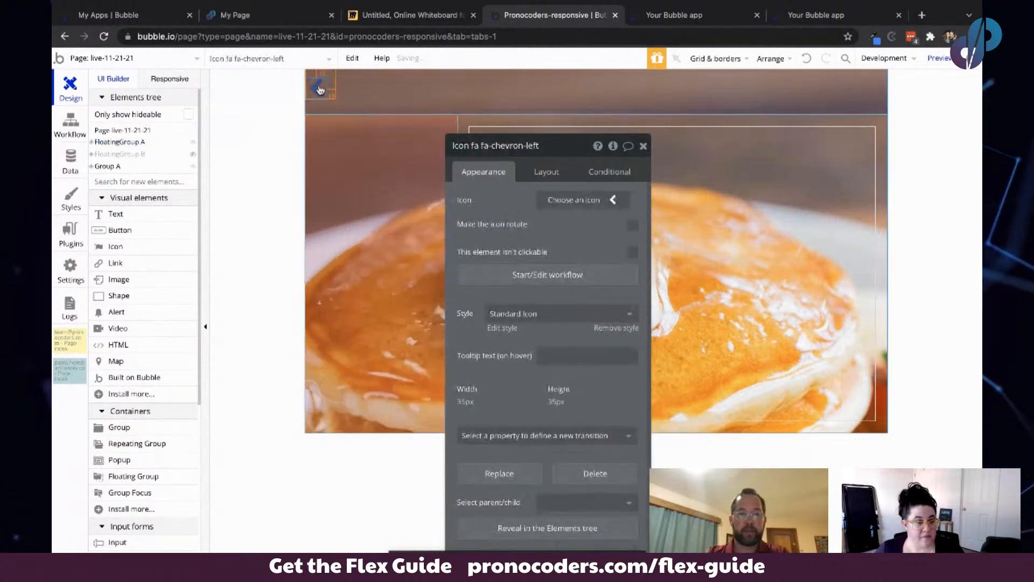
# - Change the pasted icon to chevron-right and open its layout settings
pyautogui.click(561, 200)
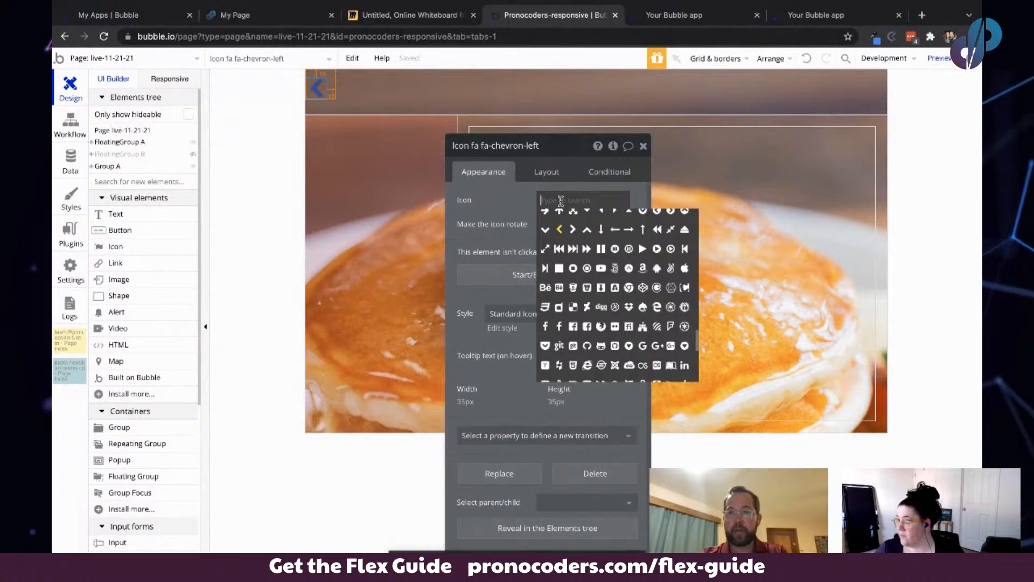
pyautogui.click(573, 229)
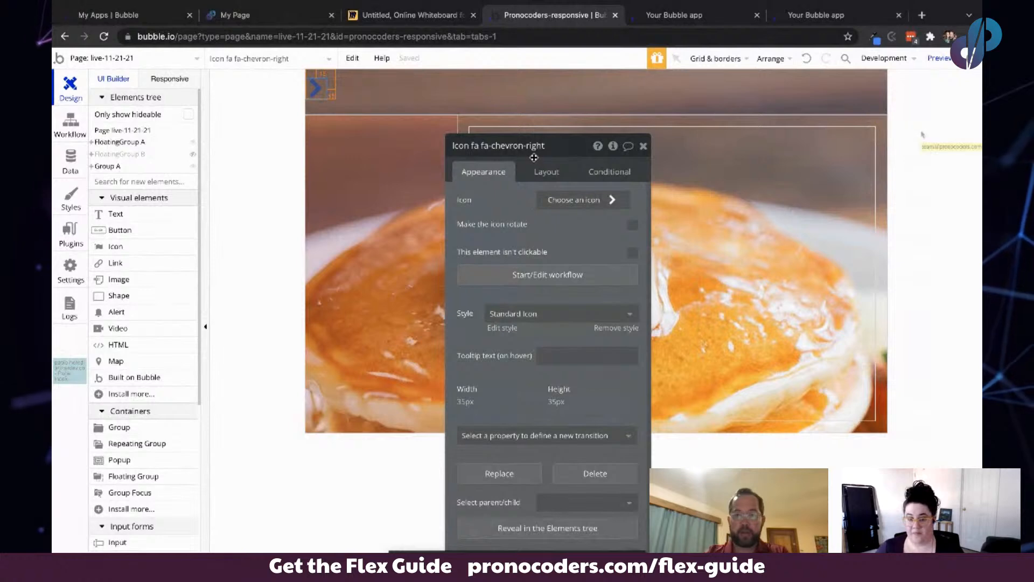
pyautogui.click(547, 172)
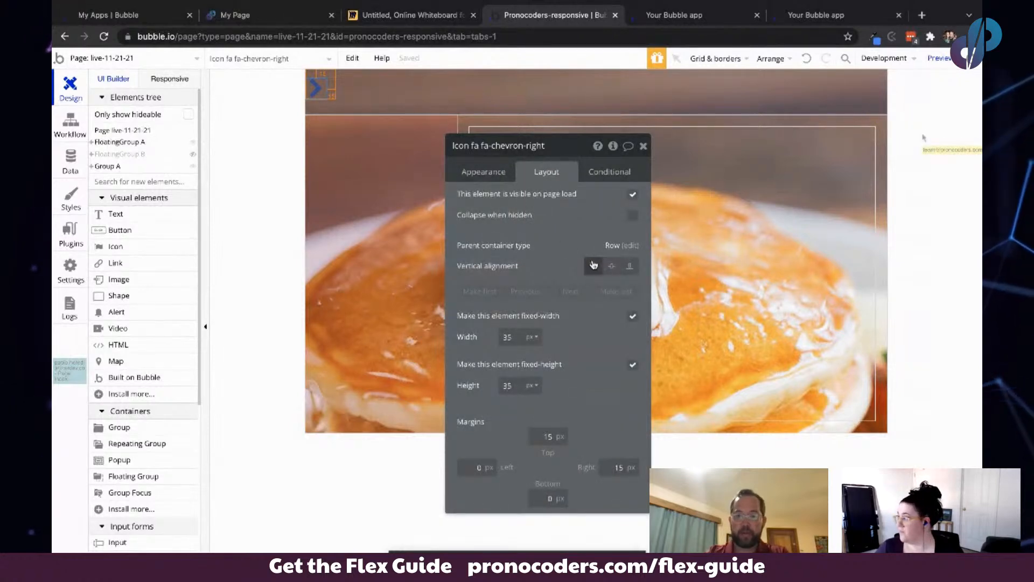
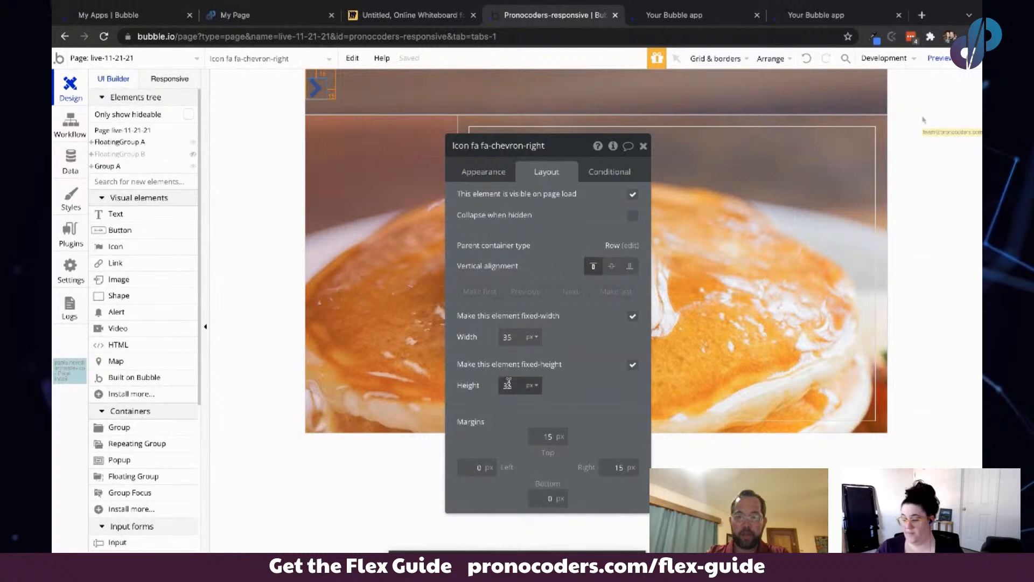
# - Set the chevron-right icon's left margin to 15 px
pyautogui.doubleClick(474, 467)
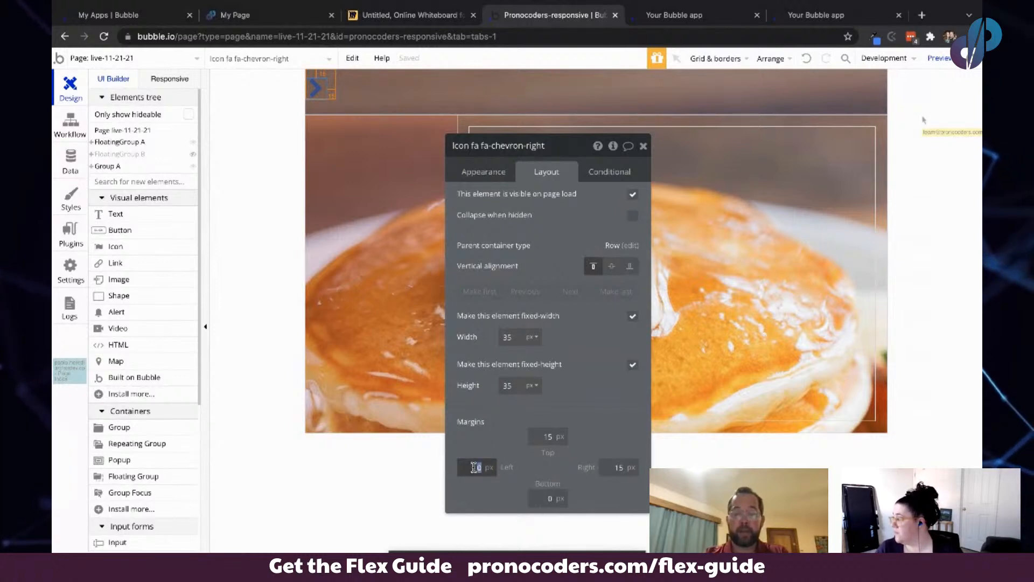
pyautogui.write('15')
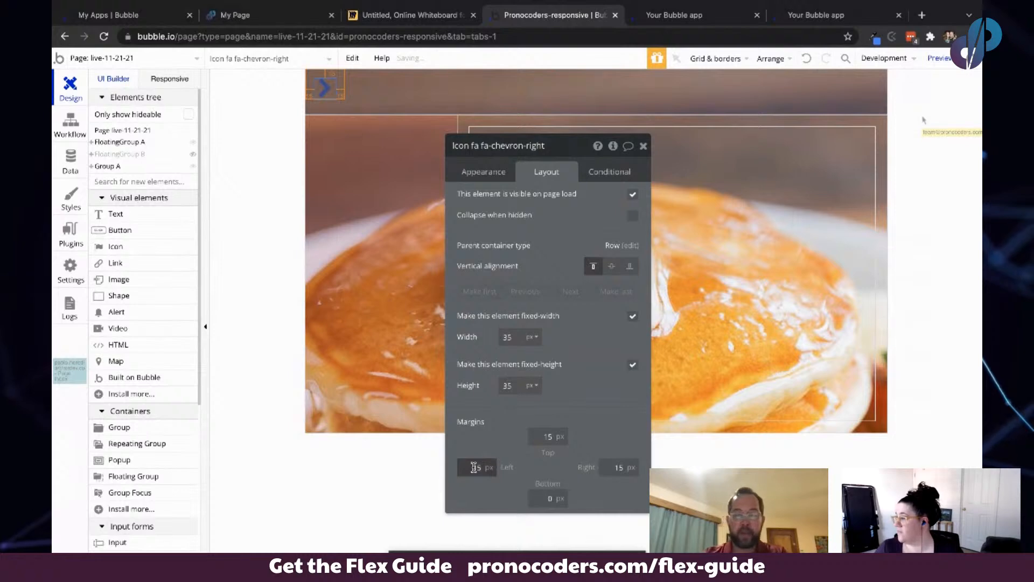
pyautogui.click(505, 433)
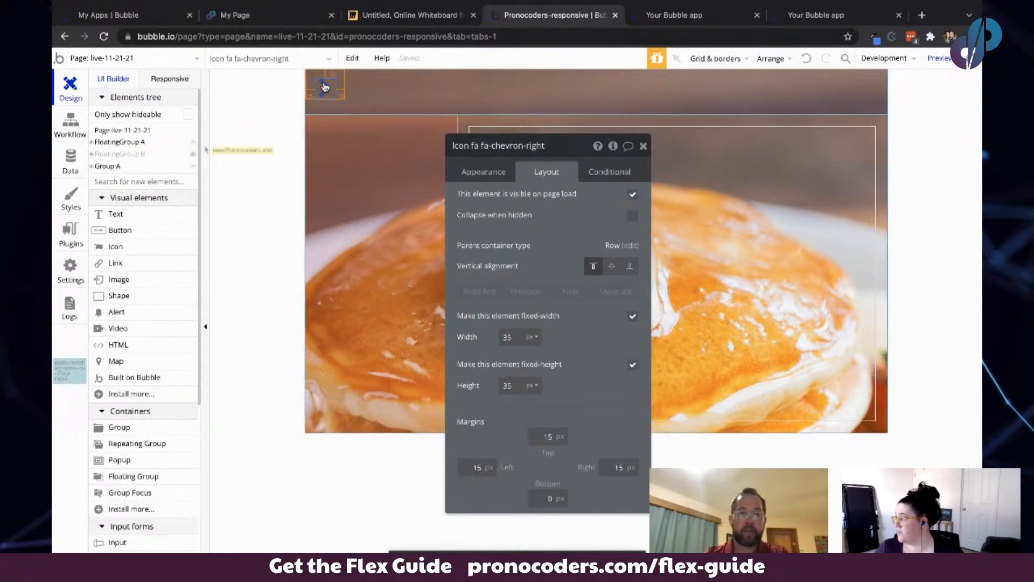
# - Create a click workflow for the chevron-right icon
pyautogui.click(71, 124)
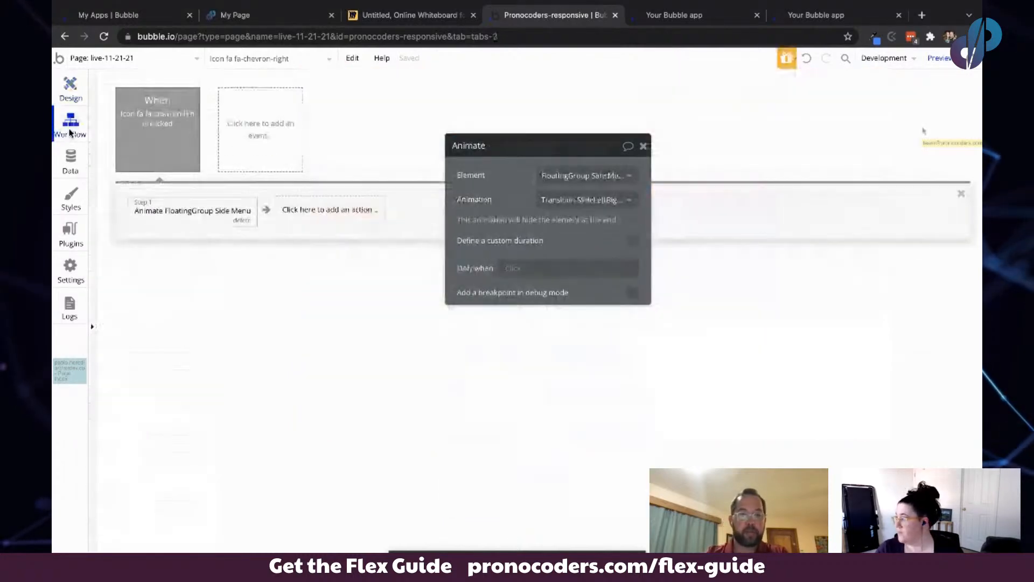
pyautogui.click(69, 92)
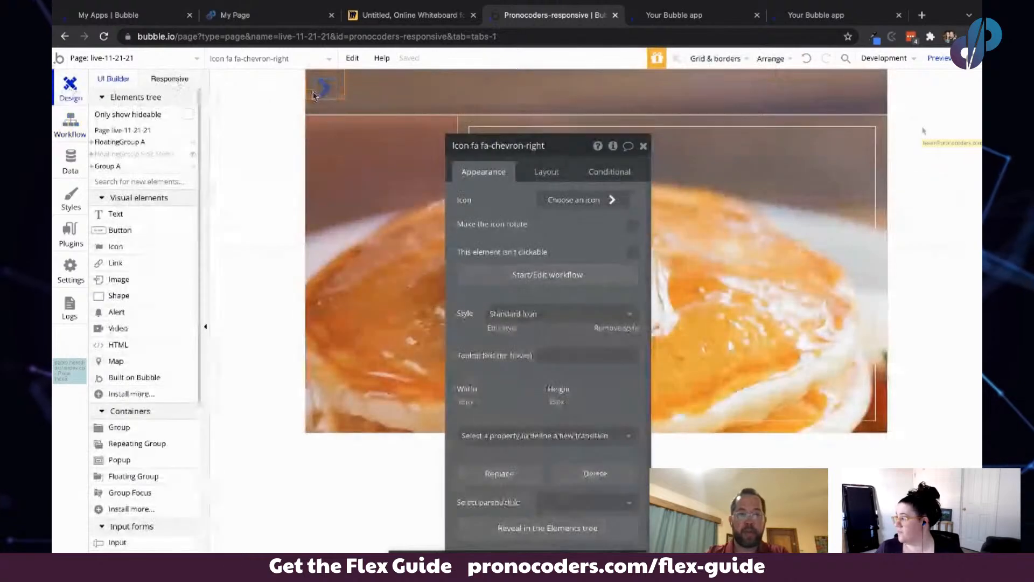
pyautogui.click(551, 275)
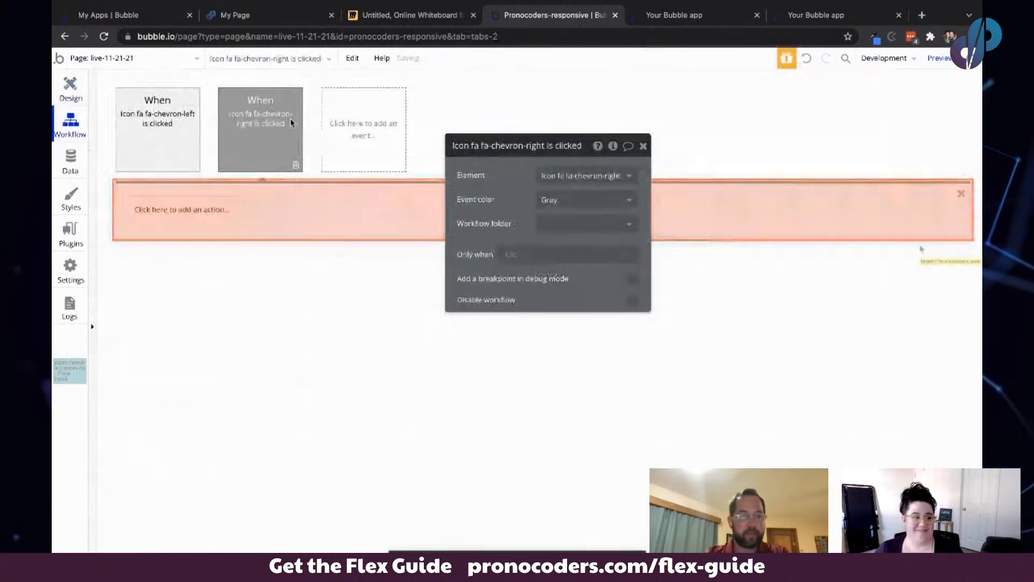
# - Copy the Animate FloatingGroup Side Menu action from the chevron-left workflow and paste it into the chevron-right workflow
pyautogui.click(183, 211)
pyautogui.click(151, 123)
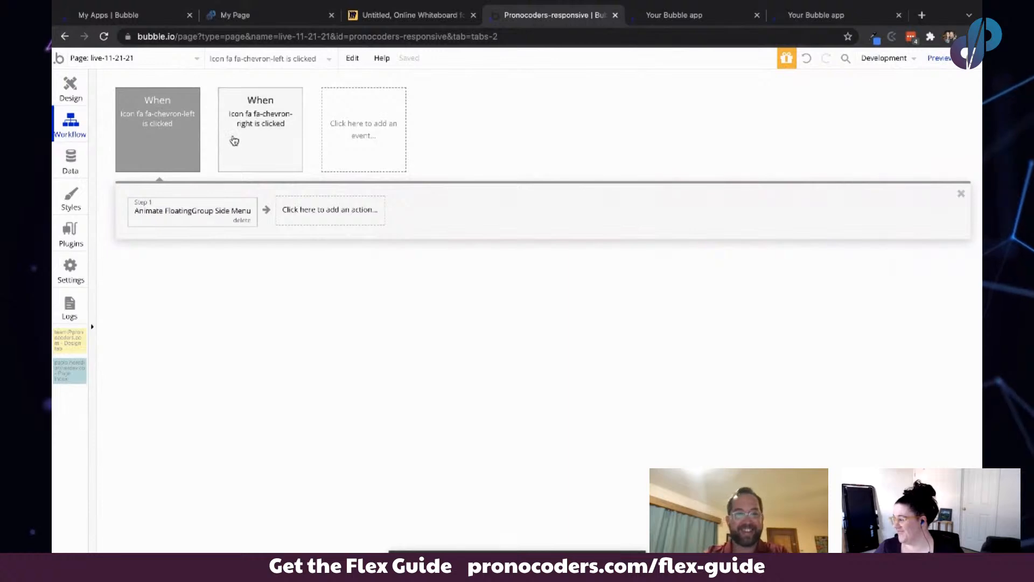
pyautogui.click(261, 137)
pyautogui.click(192, 209)
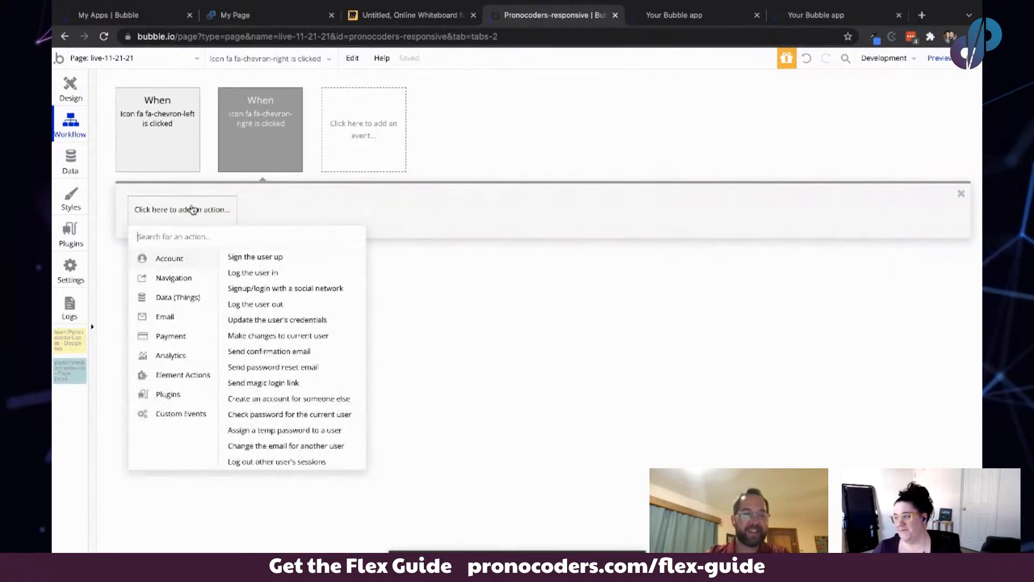
pyautogui.rightClick(193, 209)
pyautogui.click(216, 216)
pyautogui.click(168, 213)
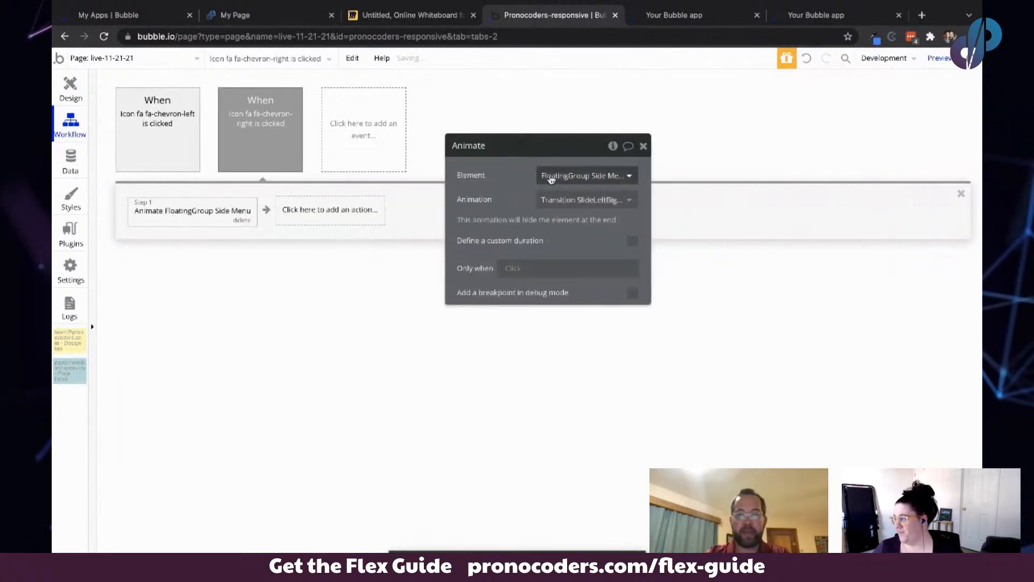
# - Set the pasted action's animation to Transition SlideLeftBigIn and enable a custom duration of 200 ms
pyautogui.click(574, 197)
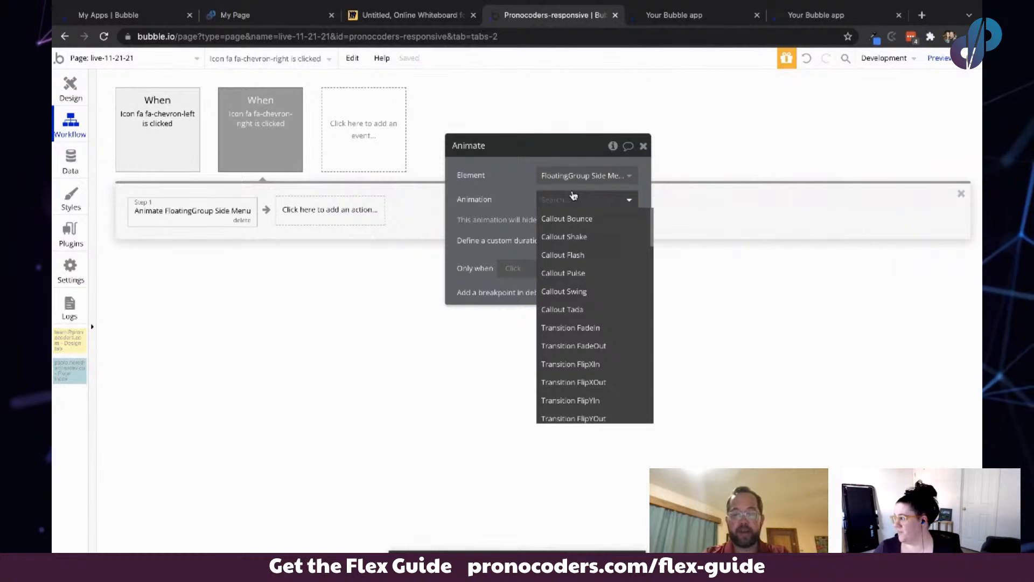
pyautogui.write('left')
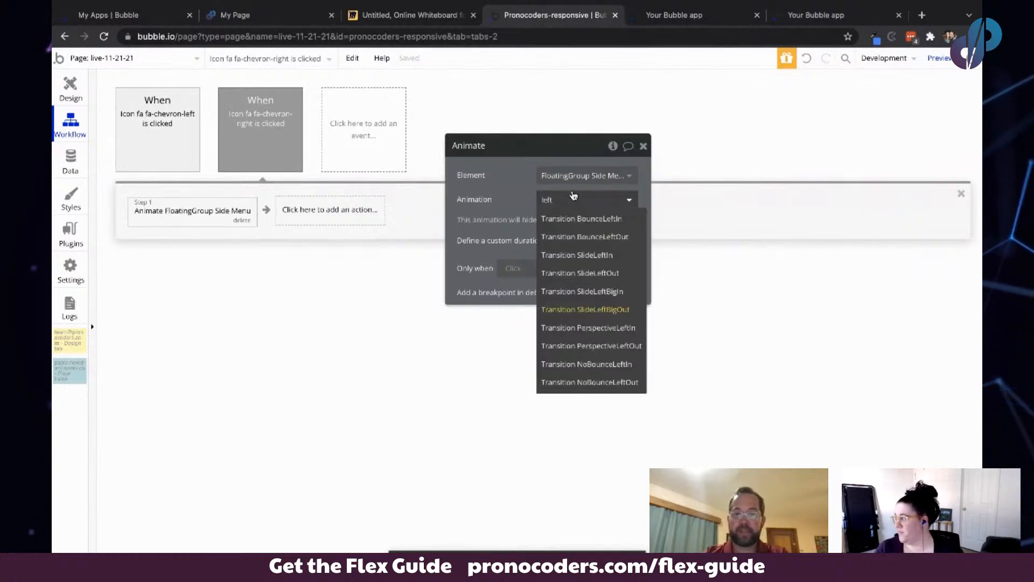
pyautogui.click(588, 289)
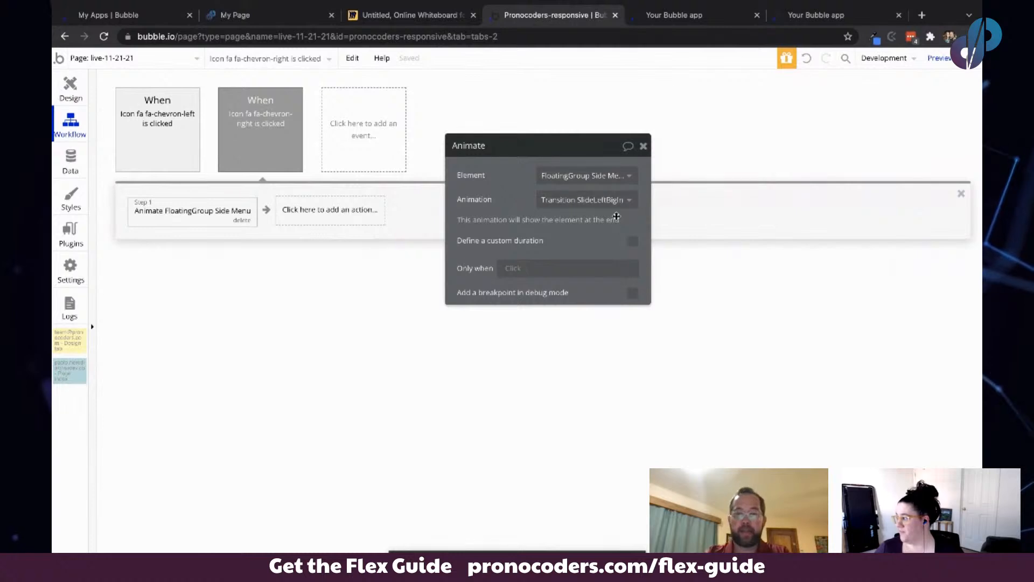
pyautogui.click(633, 241)
pyautogui.doubleClick(623, 262)
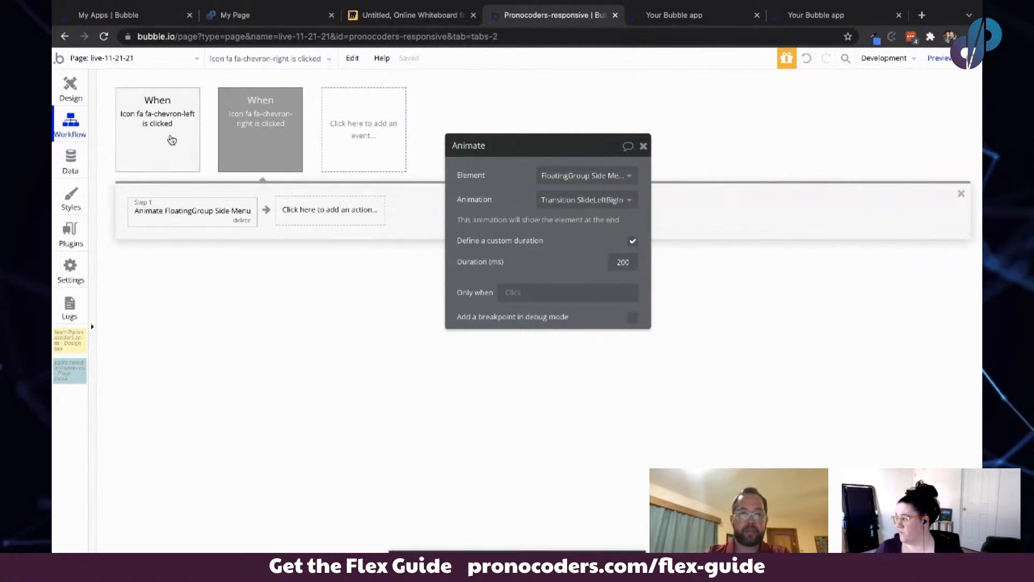
# - Enable a 200 ms custom duration on the chevron-left workflow's animate action
pyautogui.click(146, 122)
pyautogui.click(194, 213)
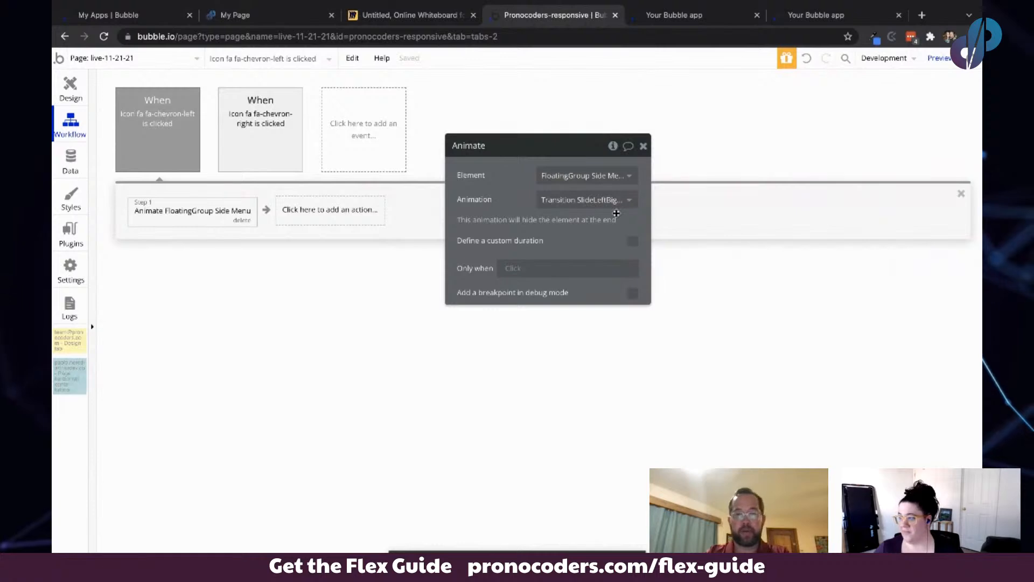
pyautogui.click(634, 240)
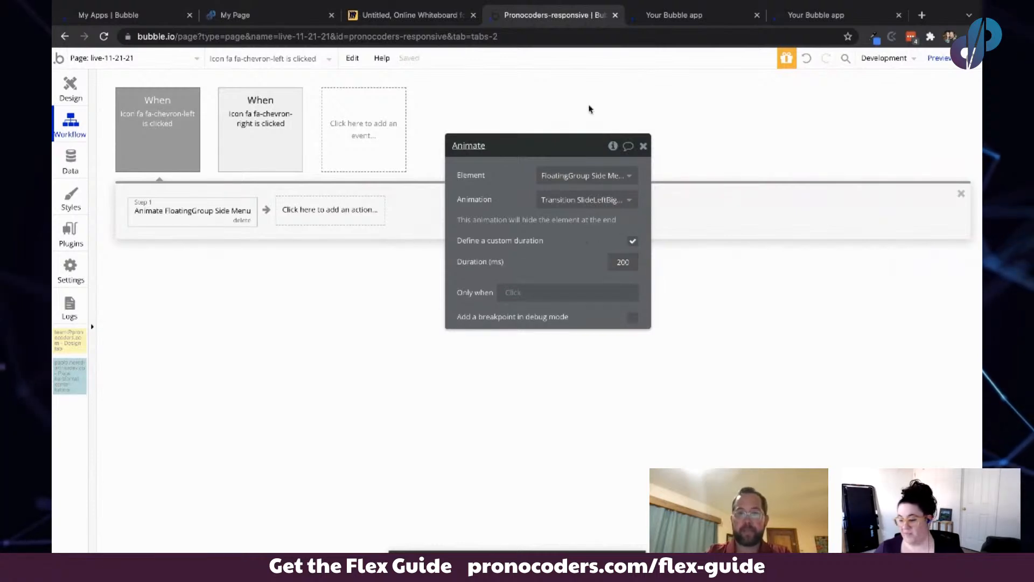
# - Test both chevron icons' slide animations in the running app preview, then return to the editor
pyautogui.click(675, 16)
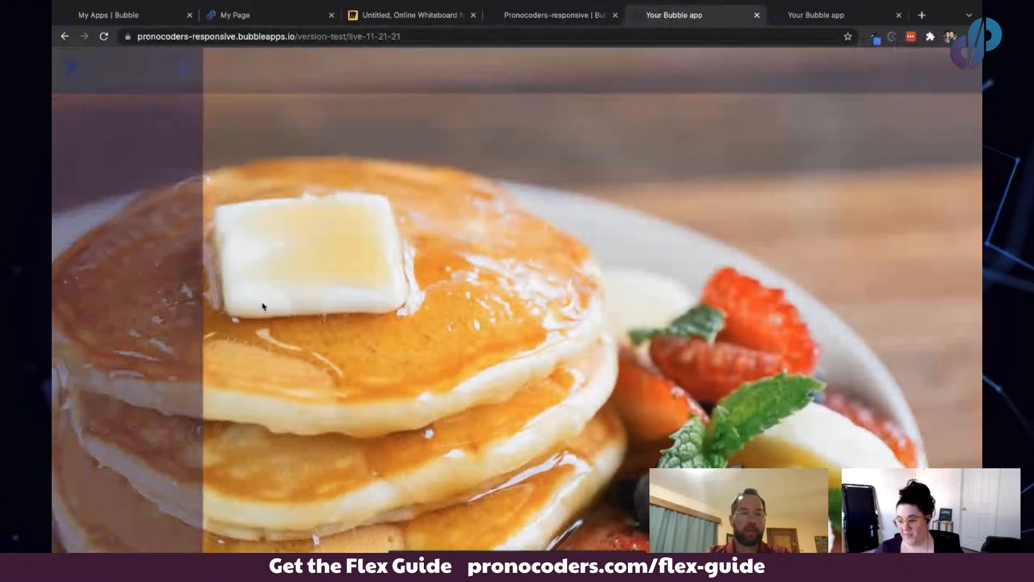
pyautogui.click(184, 69)
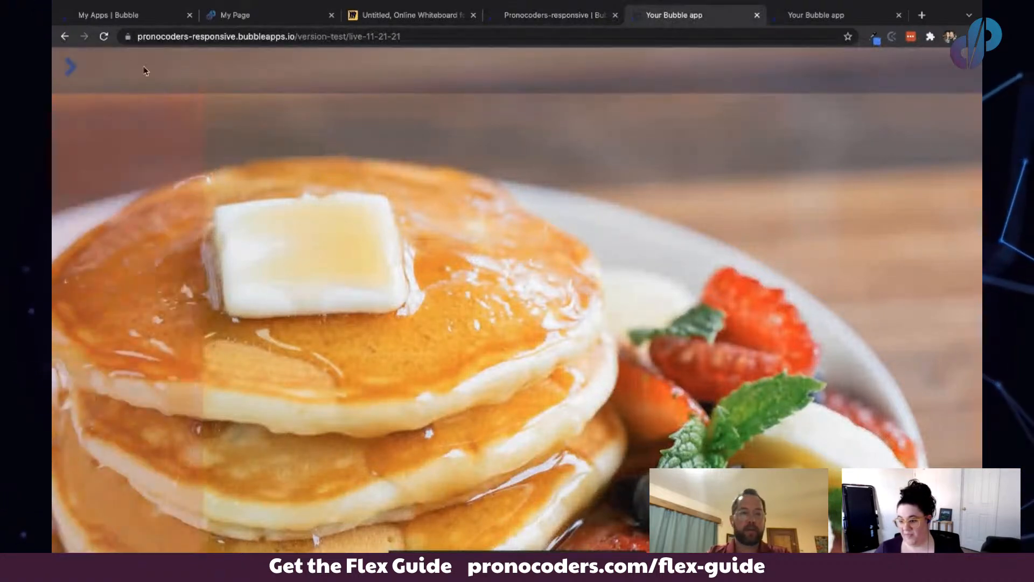
pyautogui.click(76, 67)
pyautogui.click(191, 65)
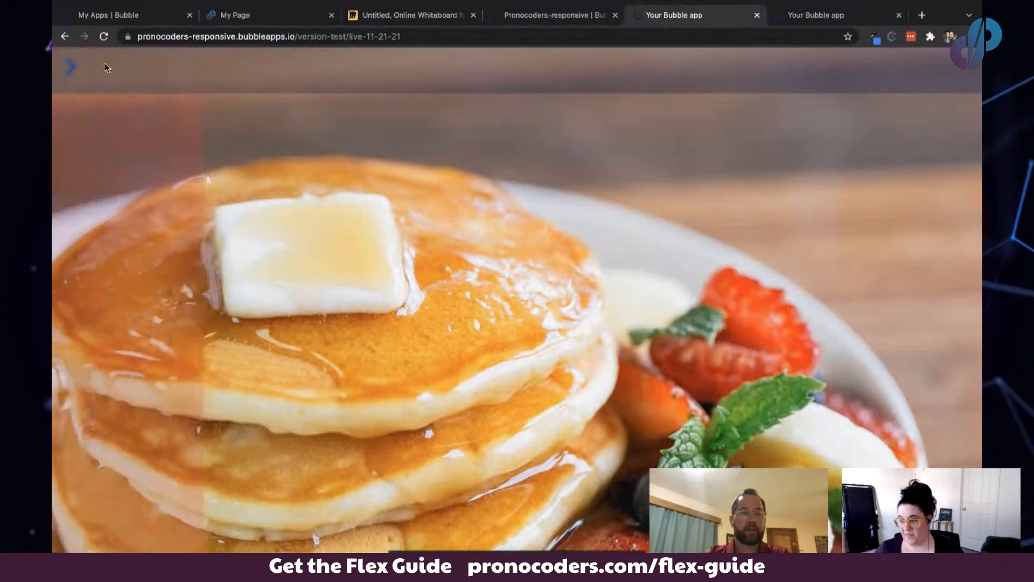
pyautogui.click(70, 66)
pyautogui.click(574, 17)
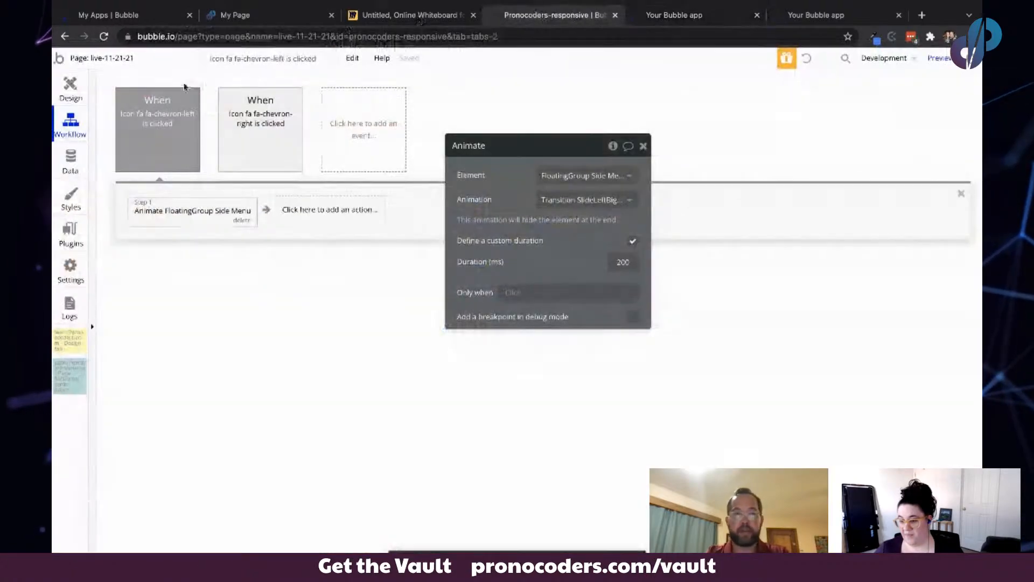
# - Set the FloatingGroup Header's background colour opacity to 100
pyautogui.click(77, 80)
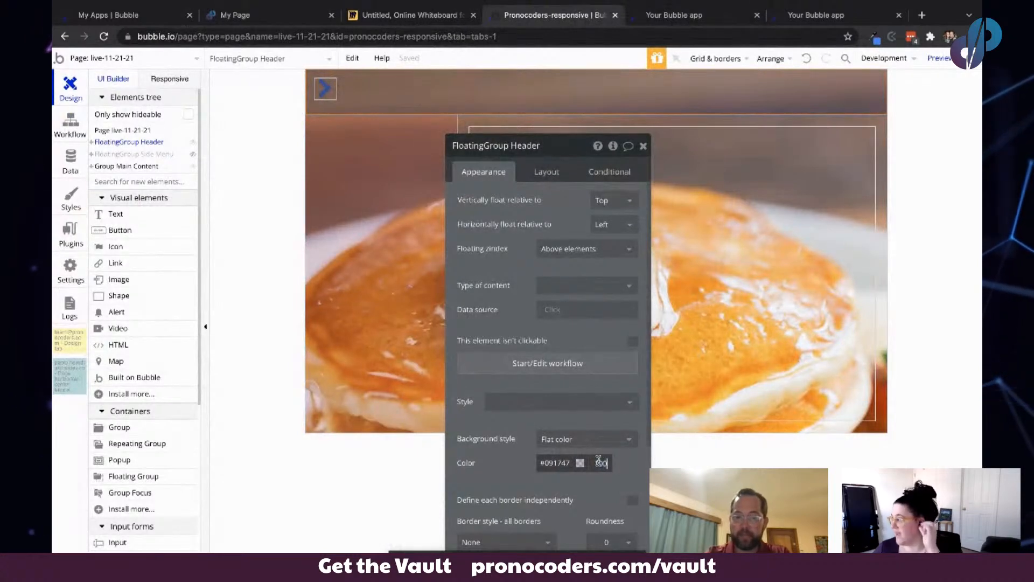
pyautogui.press('Return')
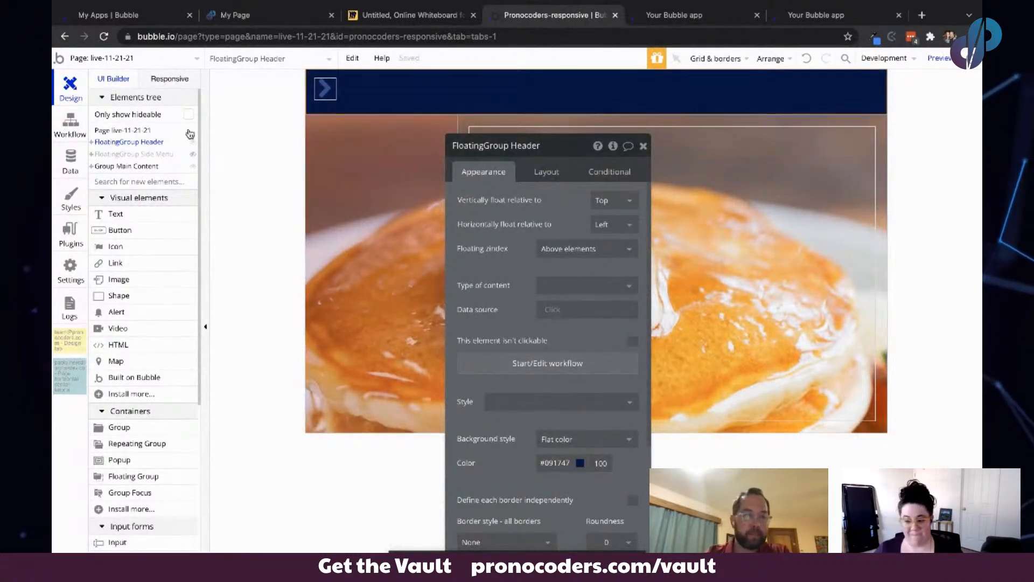
# - Set the FloatingGroup Side Menu's background colour to the #3A4D8F swatch at full opacity
pyautogui.click(113, 154)
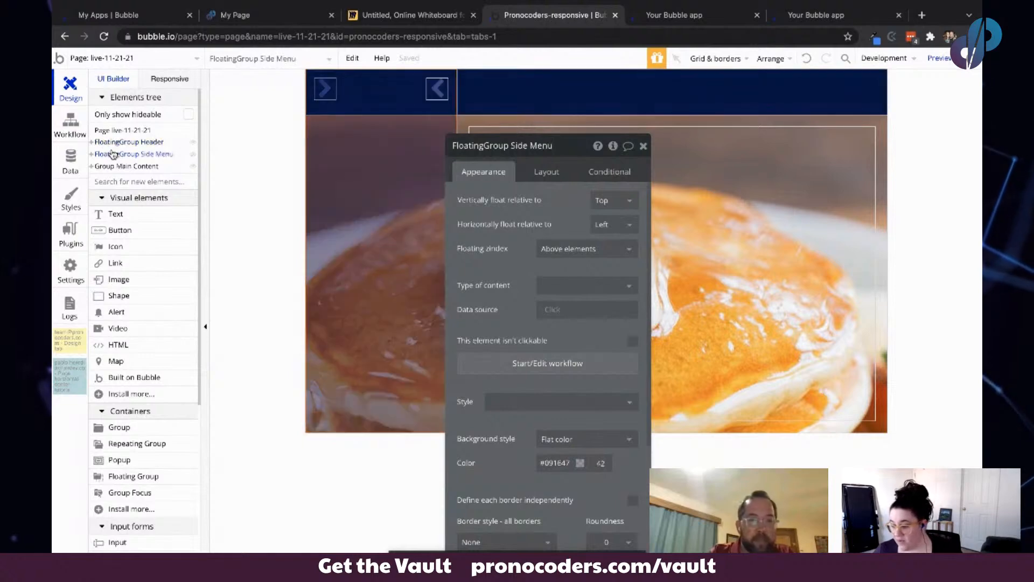
pyautogui.click(568, 465)
pyautogui.moveTo(509, 446); pyautogui.dragTo(308, 400)
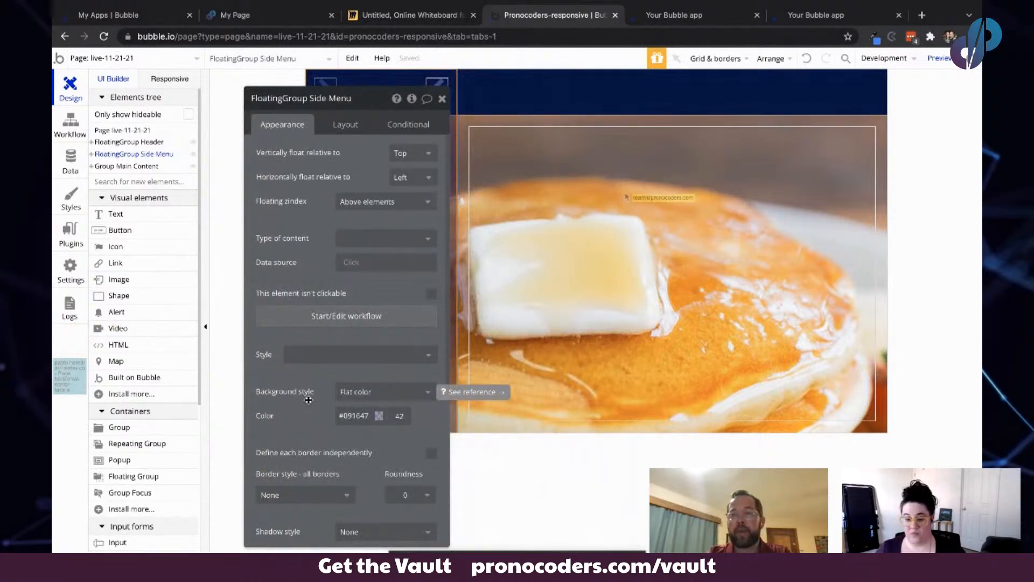
pyautogui.moveTo(308, 399); pyautogui.dragTo(151, 237)
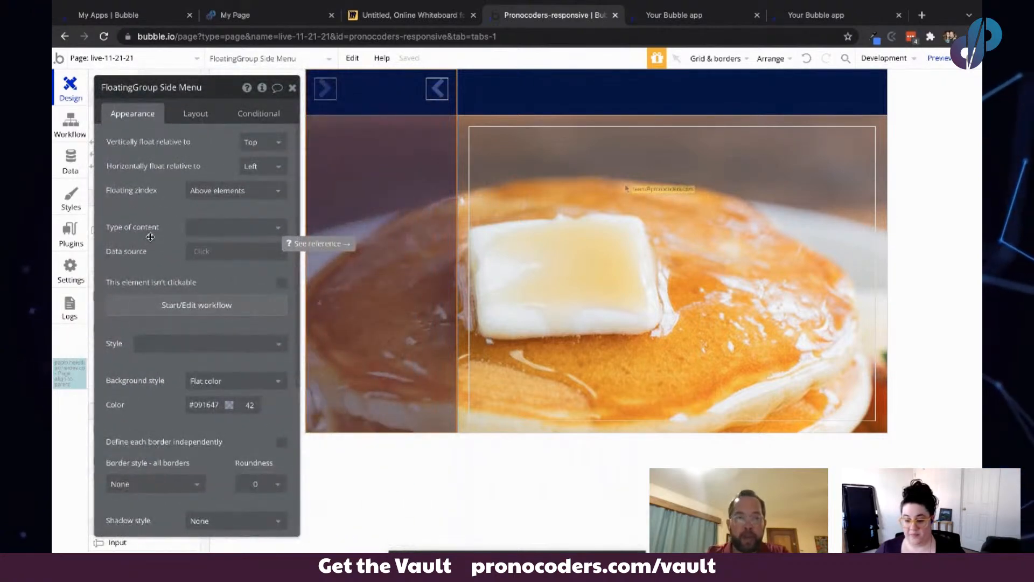
pyautogui.click(207, 402)
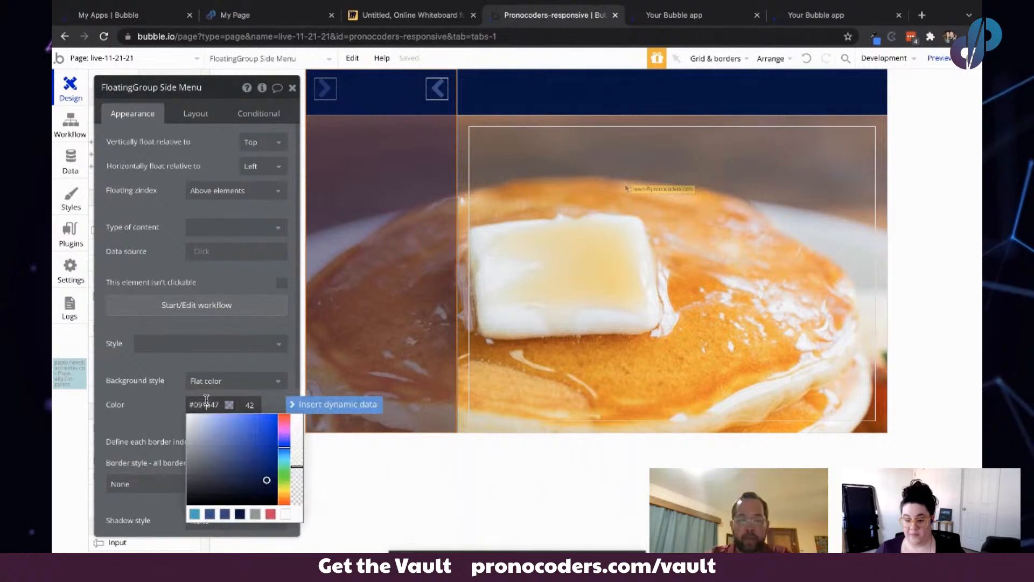
pyautogui.click(210, 513)
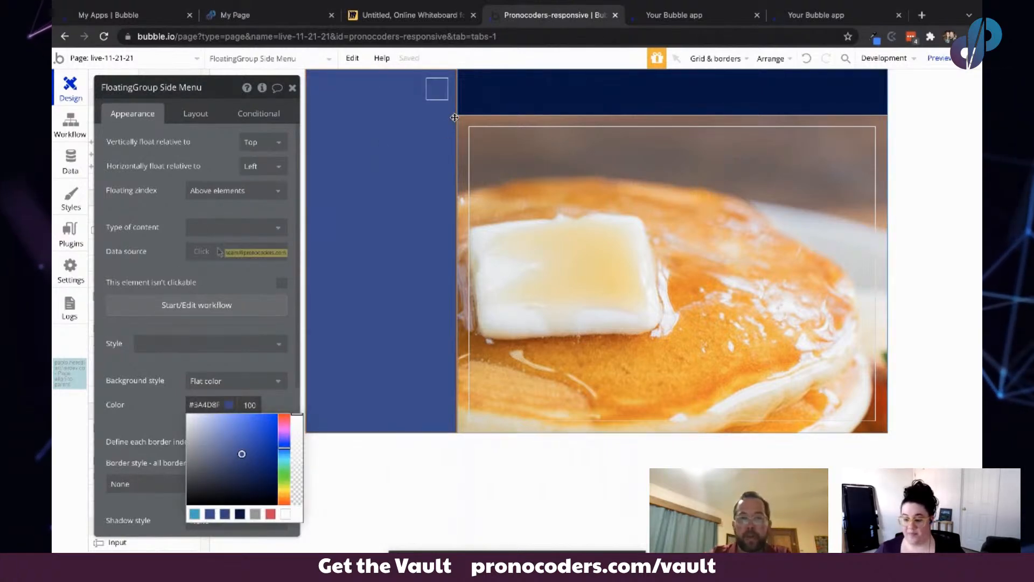
# - Remove the chevron-left icon's style and set its icon colour to the #03B4C6 swatch
pyautogui.click(436, 96)
pyautogui.click(260, 141)
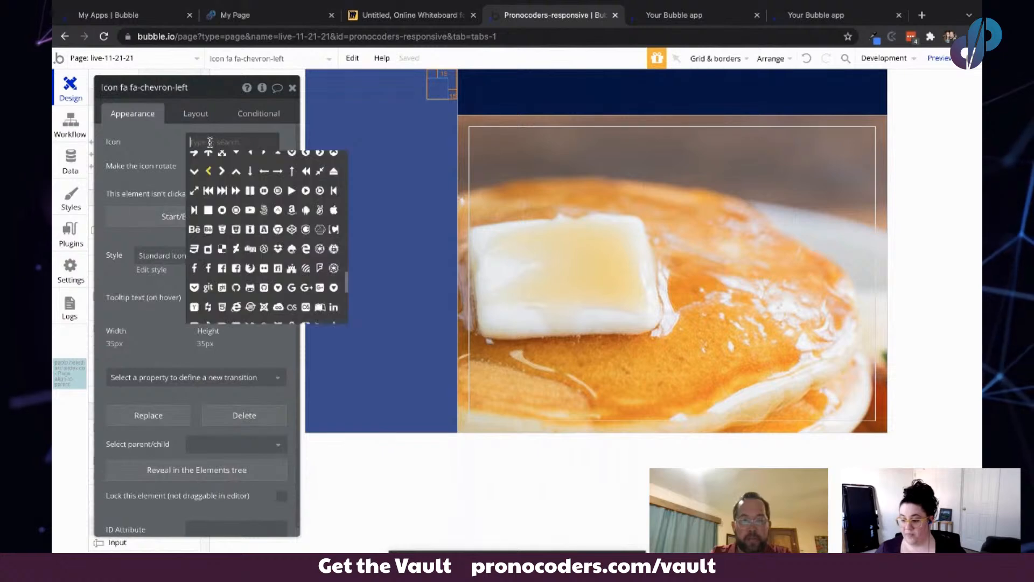
pyautogui.click(149, 152)
pyautogui.click(264, 269)
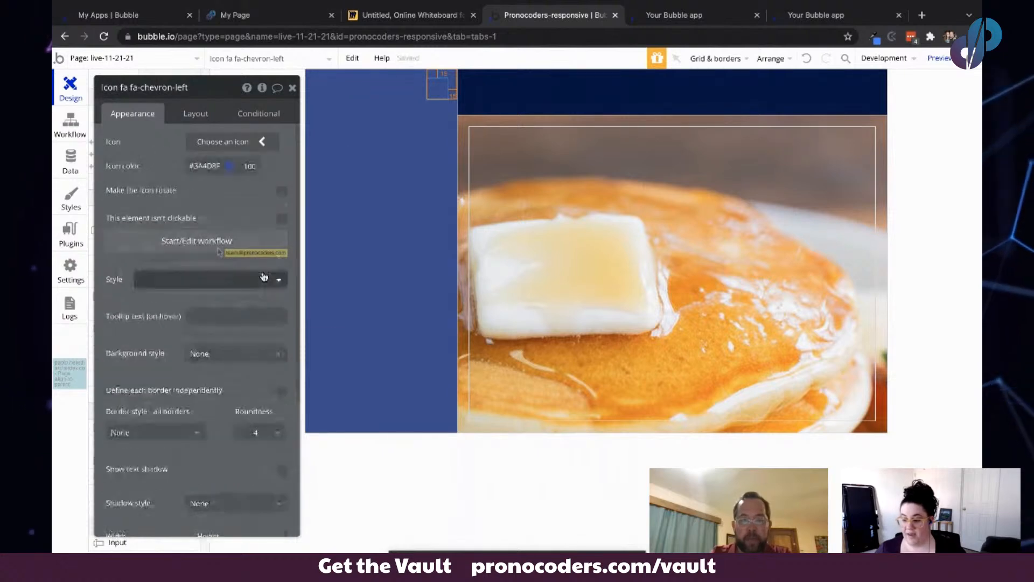
pyautogui.click(209, 166)
pyautogui.click(194, 275)
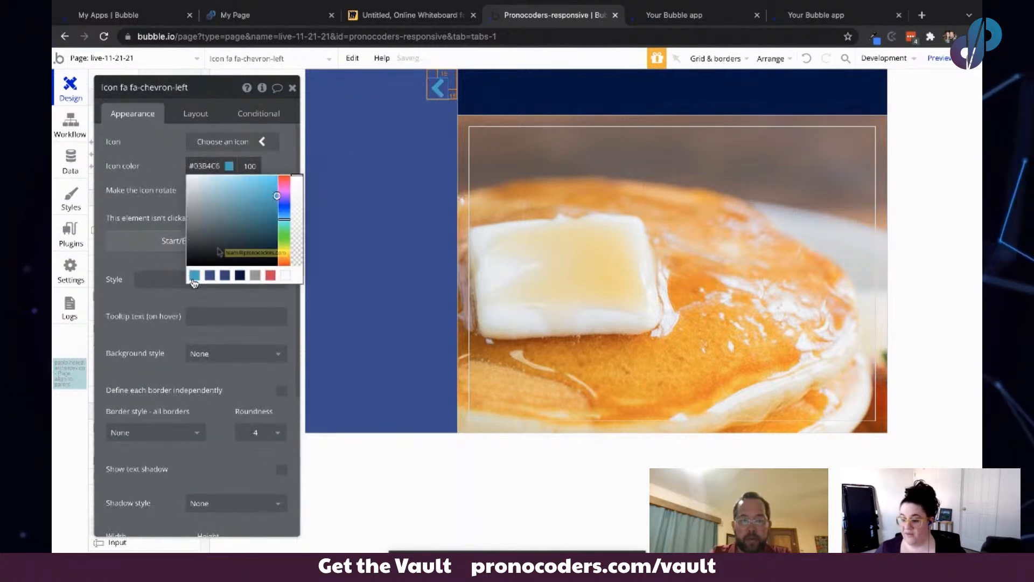
pyautogui.click(154, 156)
# - Set the FloatingGroup Header's background colour to the #03B4C6 swatch
pyautogui.click(512, 96)
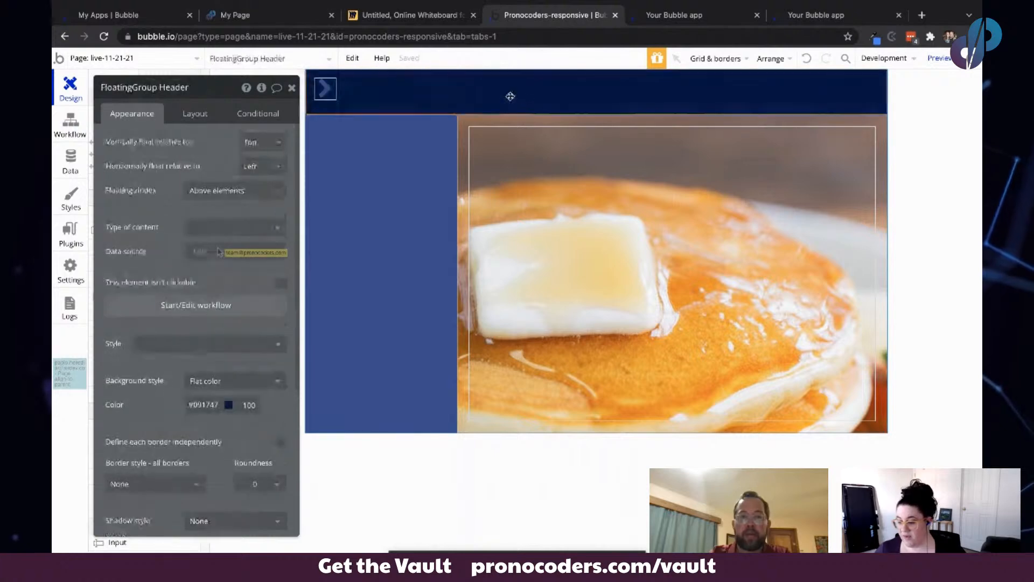
pyautogui.click(206, 405)
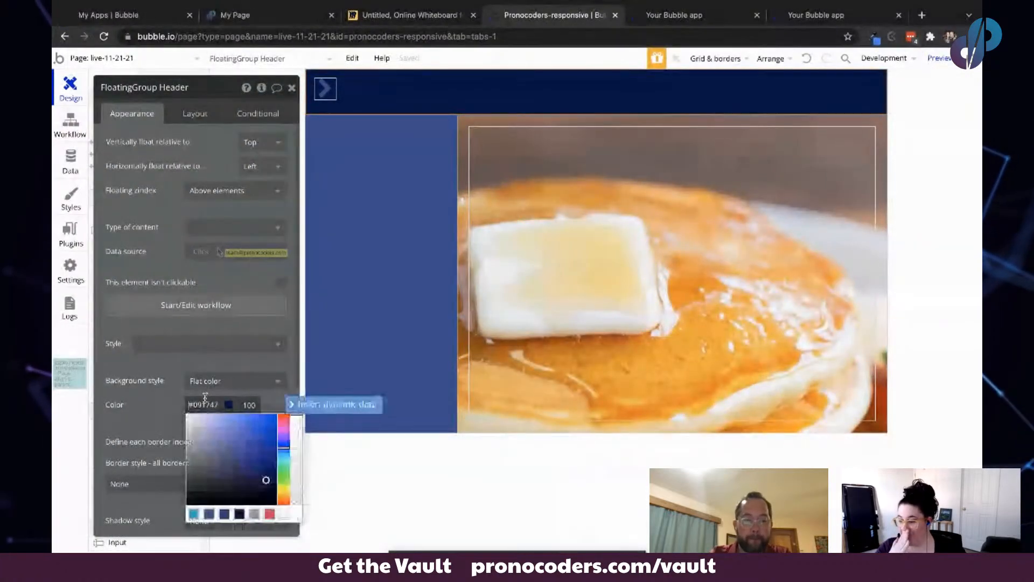
pyautogui.click(193, 515)
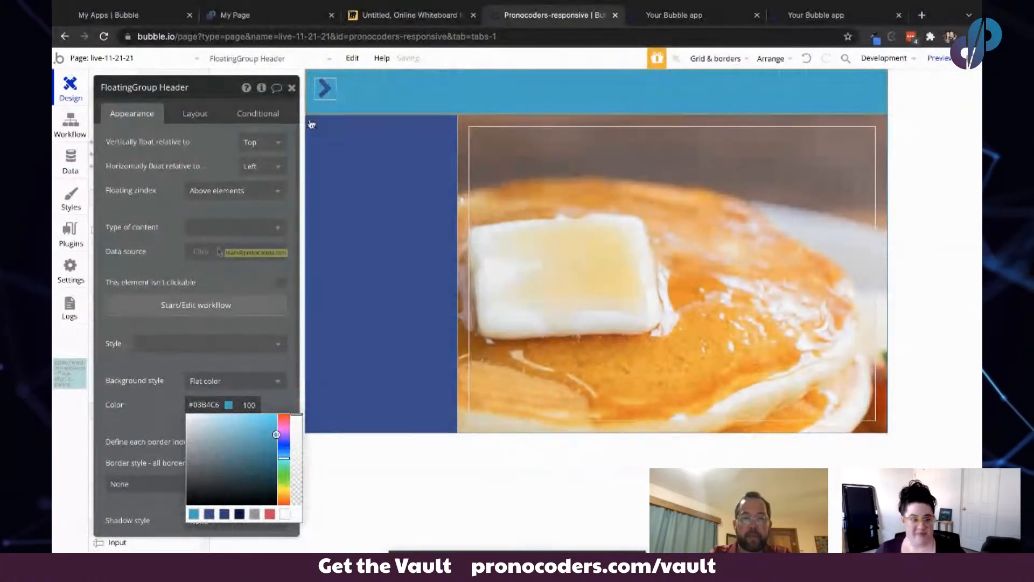
pyautogui.click(361, 176)
# - Test the recoloured header and side menu chevrons in the app preview
pyautogui.click(683, 16)
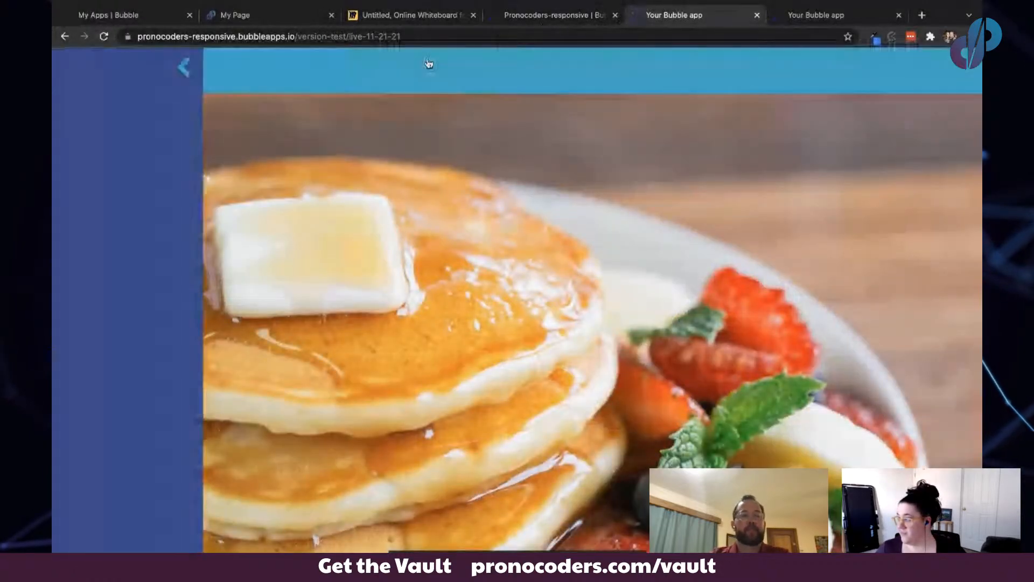
pyautogui.click(185, 67)
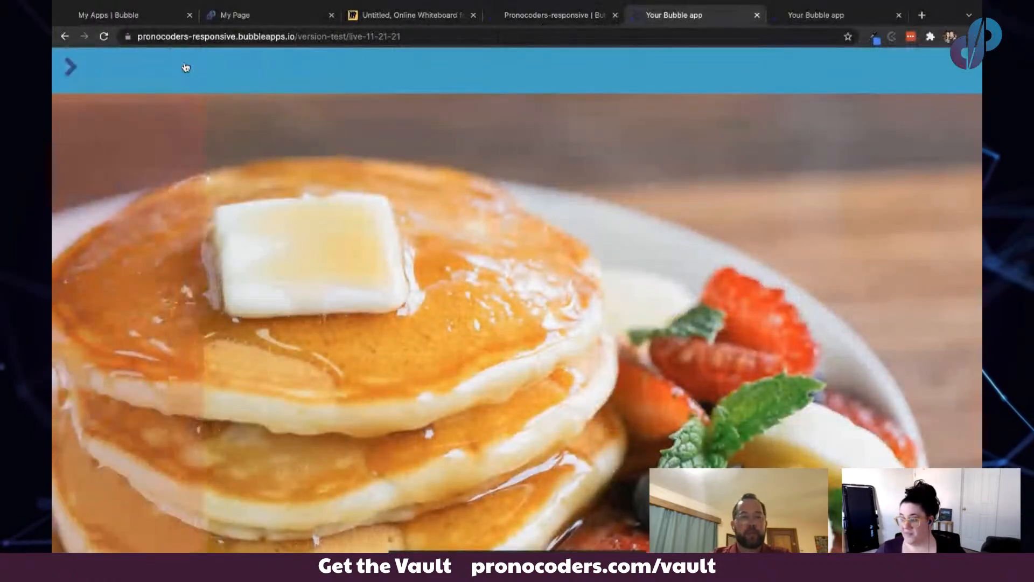
pyautogui.click(81, 69)
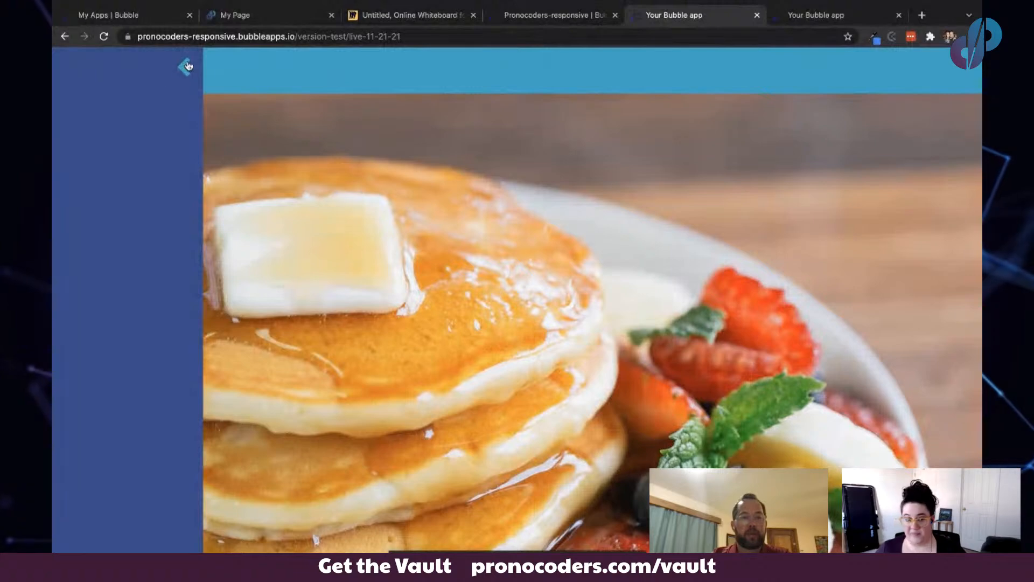
# - Toggle the side menu with the chevron once more in the app preview
pyautogui.click(187, 66)
pyautogui.click(68, 68)
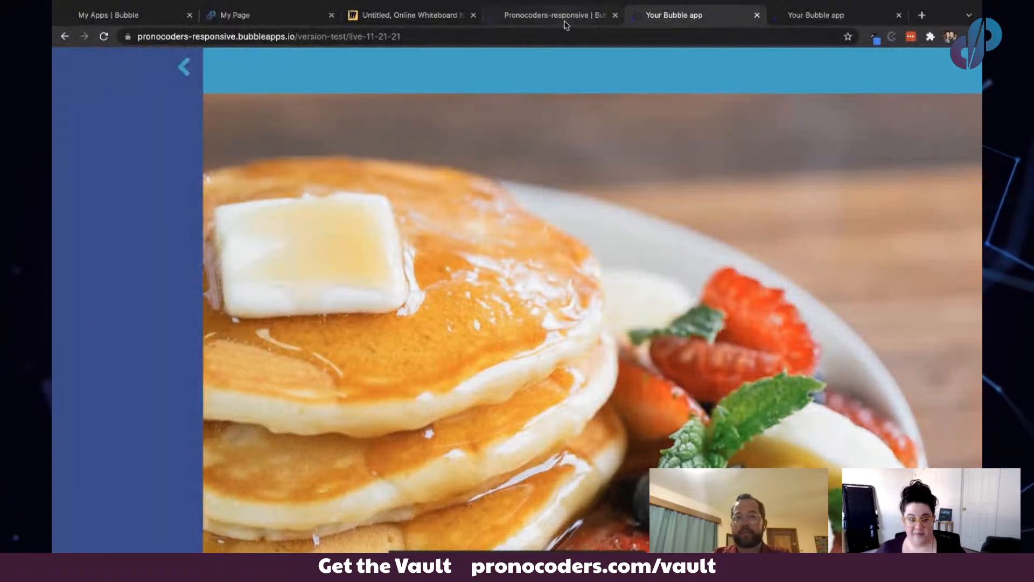
# - Set the Body content group's background colour opacity to 50
pyautogui.click(564, 23)
pyautogui.click(526, 182)
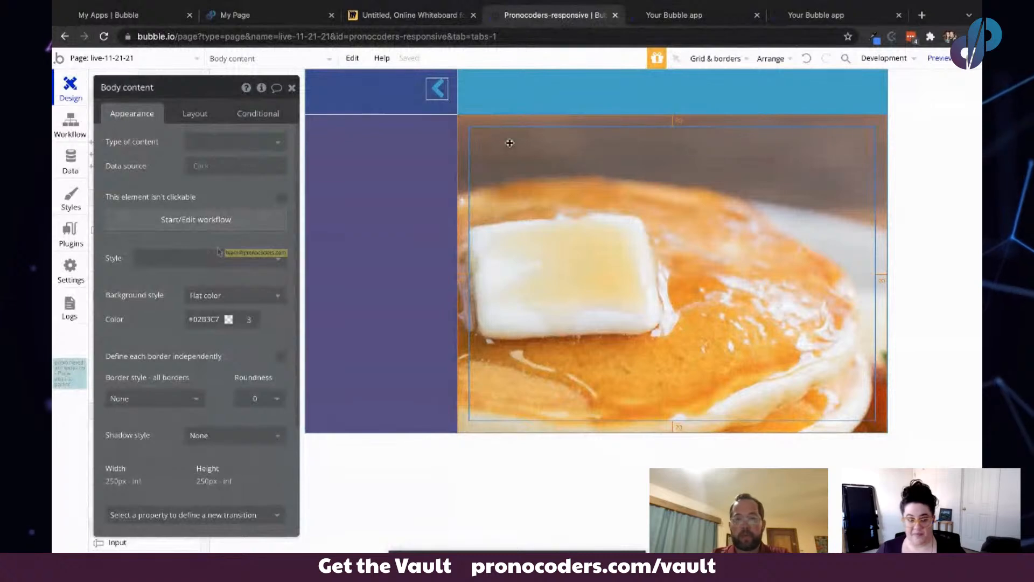
pyautogui.click(259, 314)
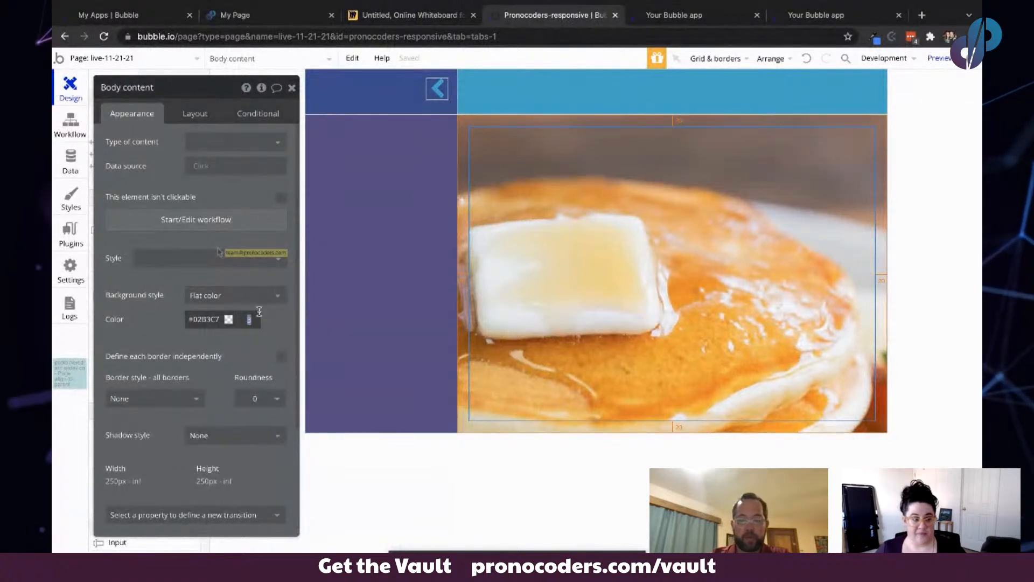
pyautogui.press('Return')
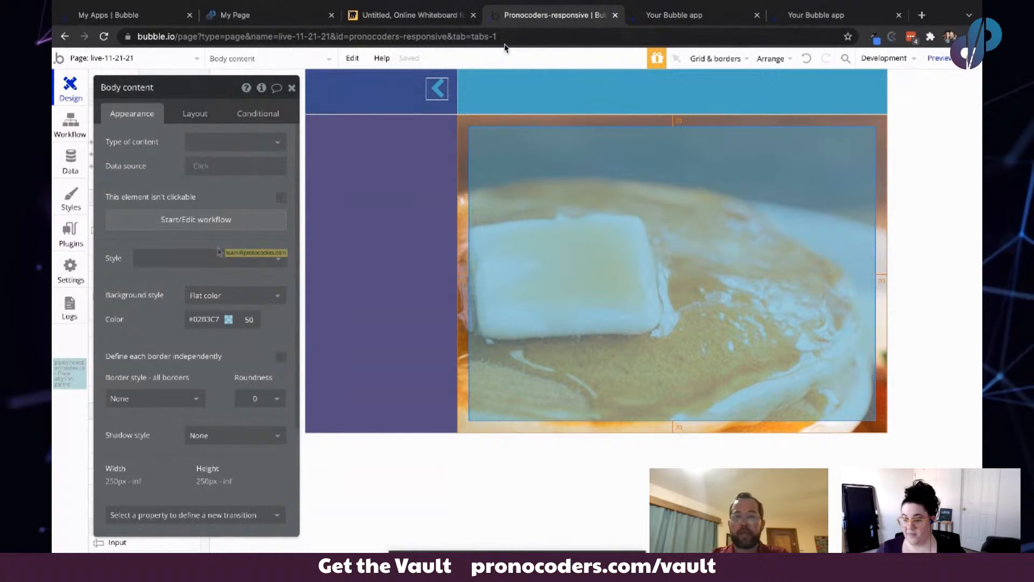
# - Refresh the app preview and test sliding the side menu in and out with the chevrons
pyautogui.click(671, 15)
pyautogui.click(404, 55)
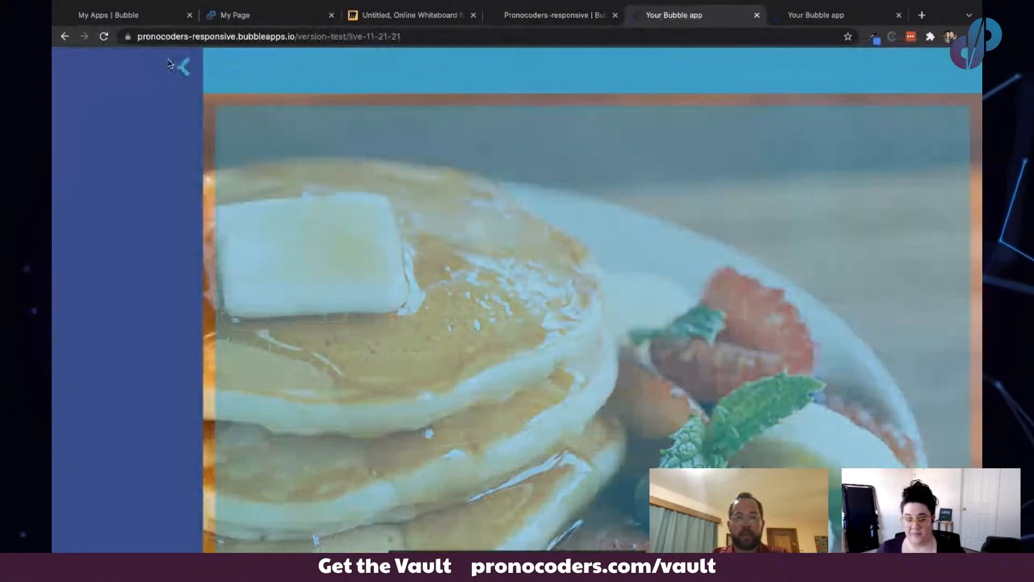
pyautogui.click(190, 70)
pyautogui.click(66, 65)
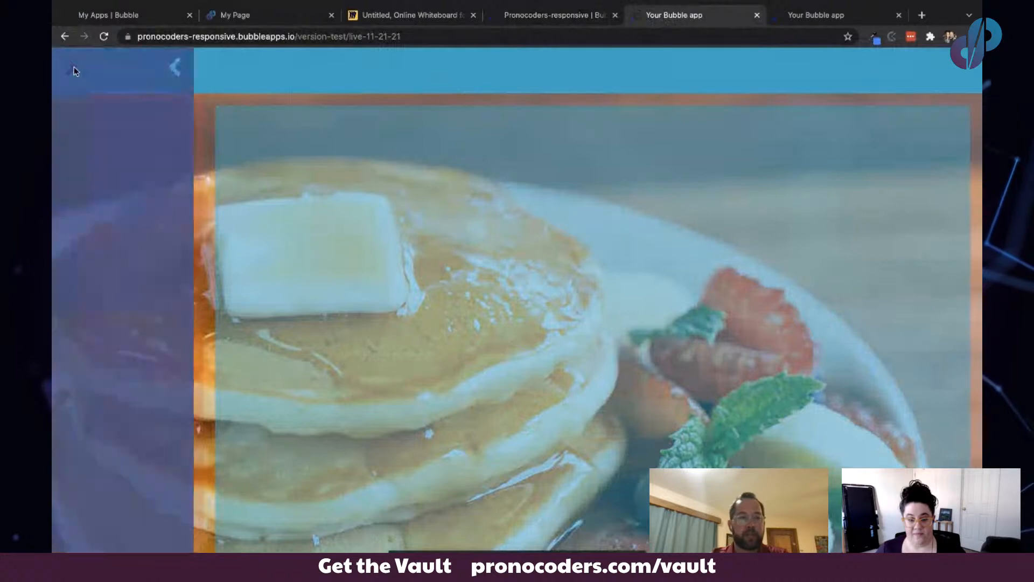
pyautogui.click(182, 71)
pyautogui.click(66, 66)
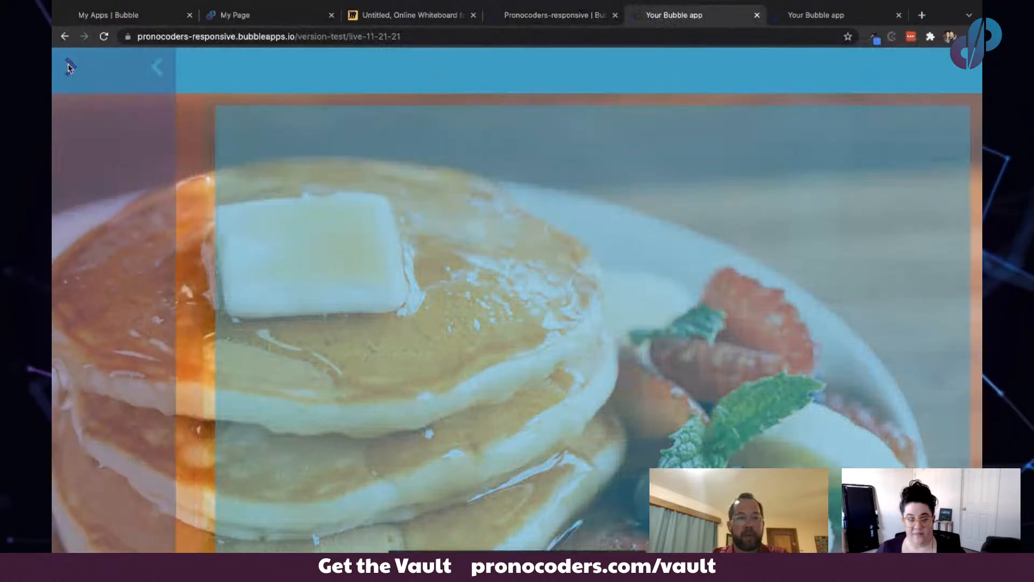
# - Paste a second Animate action into the chevron-left click workflow and set its element to menu
pyautogui.click(538, 15)
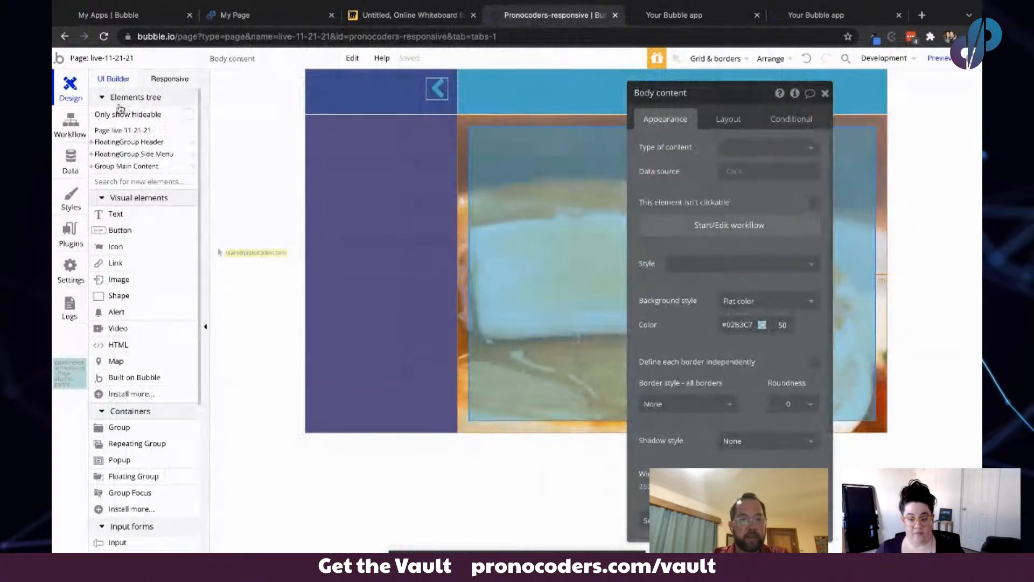
pyautogui.click(91, 167)
pyautogui.click(110, 180)
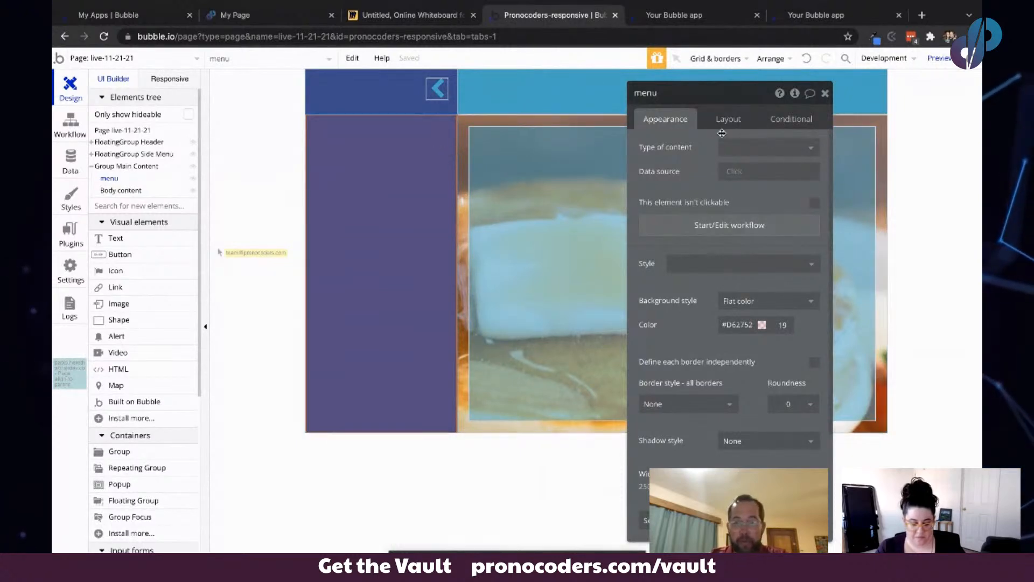
pyautogui.moveTo(708, 160); pyautogui.dragTo(657, 159)
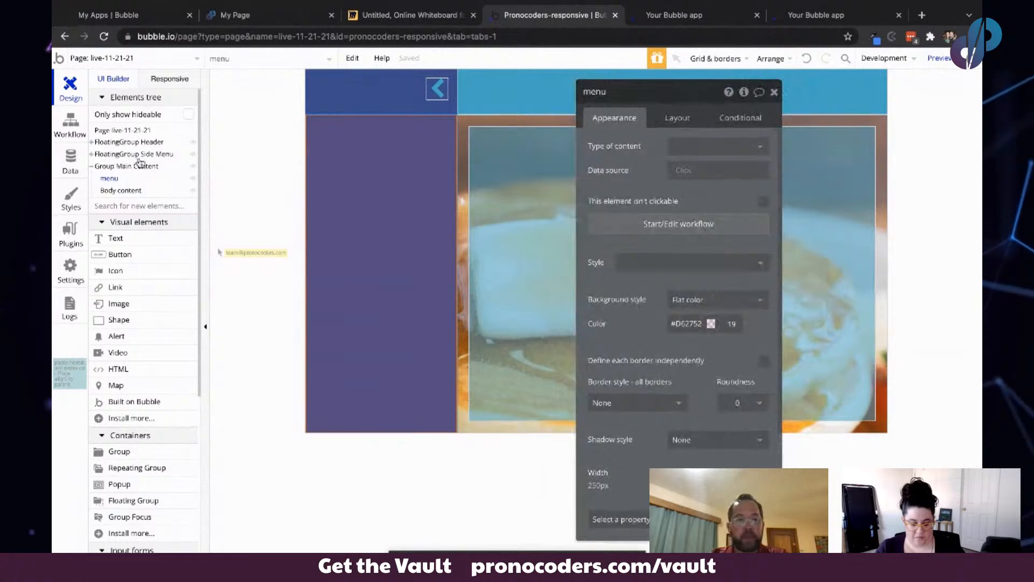
pyautogui.moveTo(115, 182)
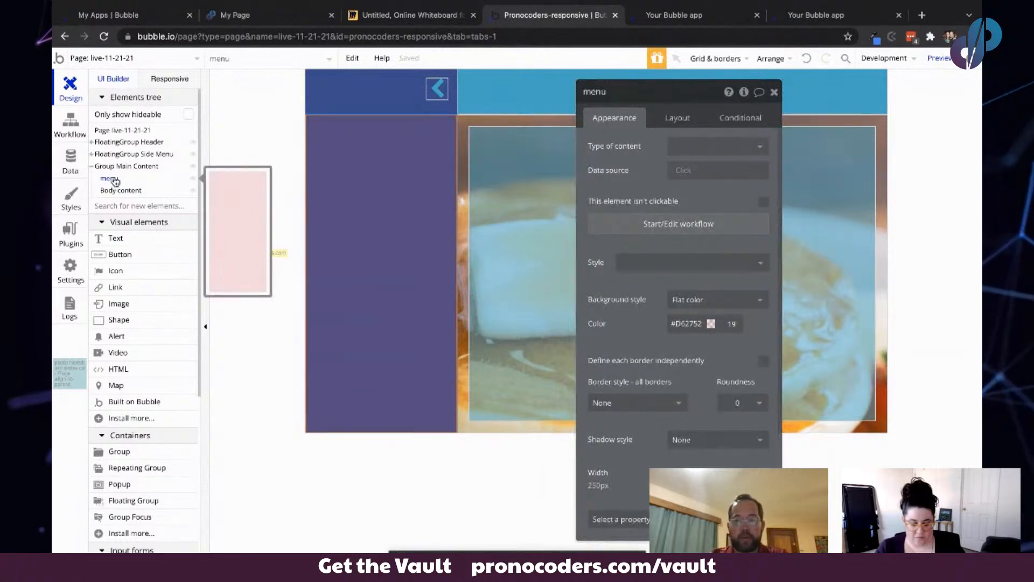
pyautogui.click(71, 124)
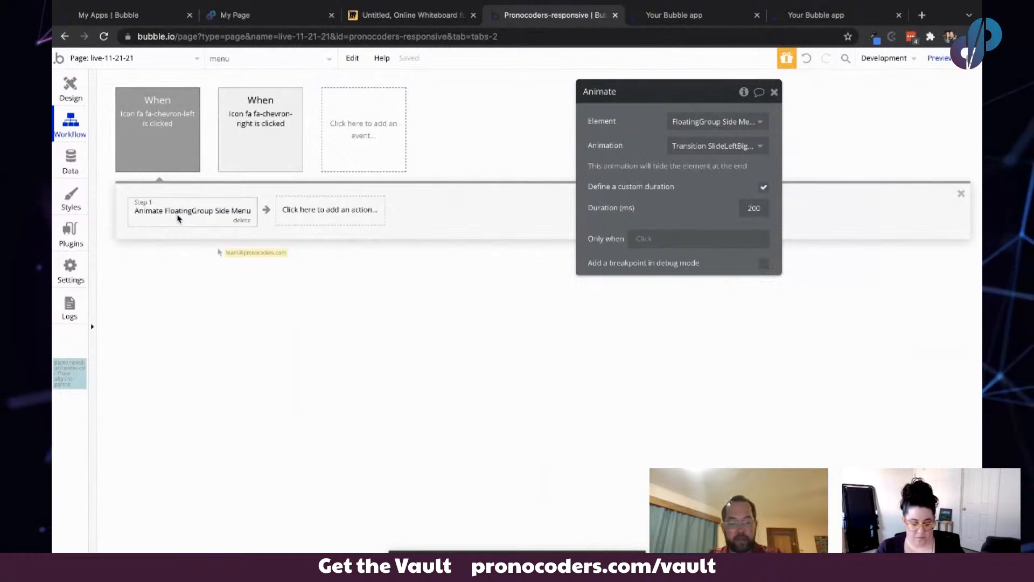
pyautogui.hotkey('ctrl', 'v')
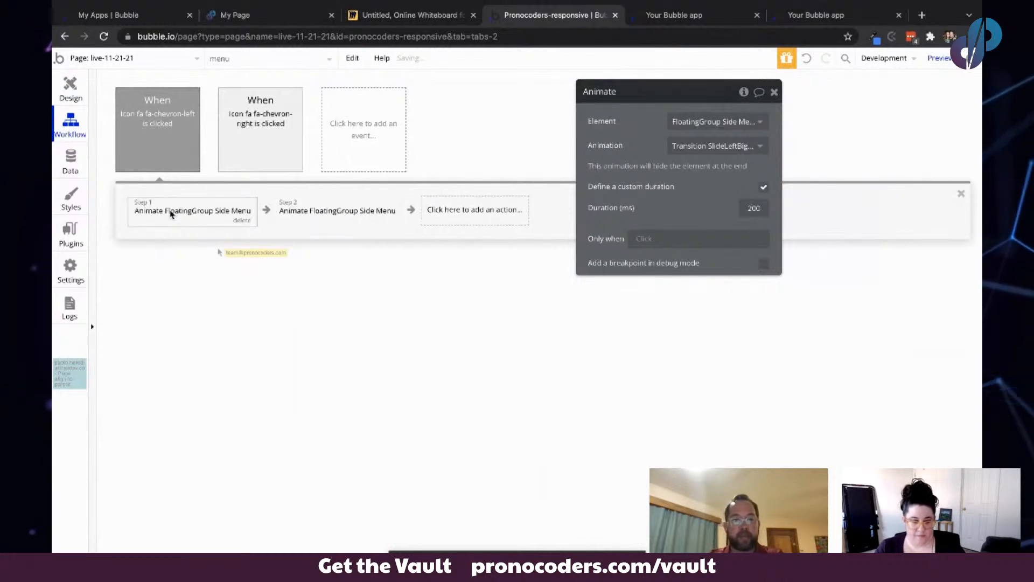
pyautogui.click(330, 210)
pyautogui.click(723, 119)
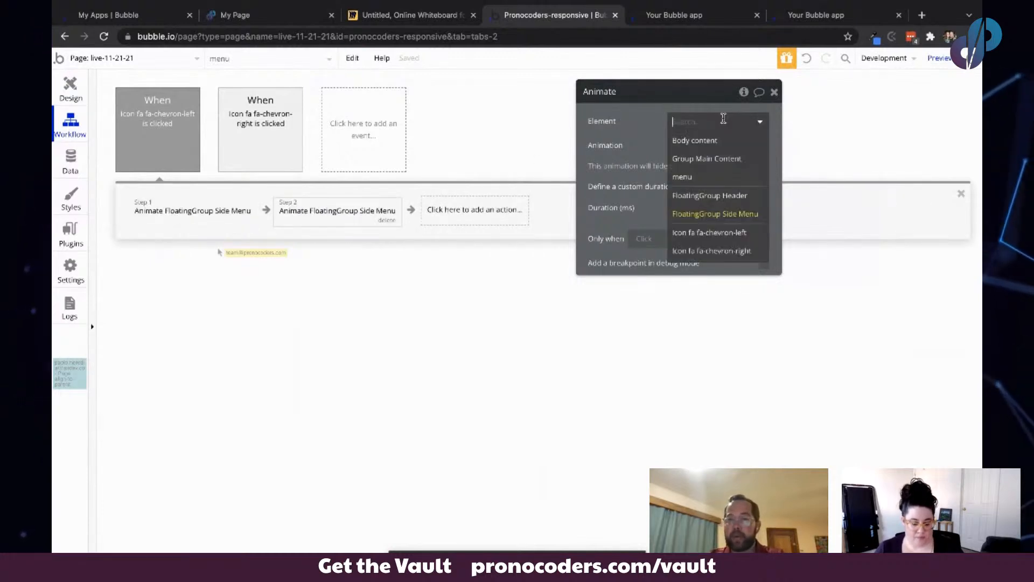
pyautogui.click(701, 177)
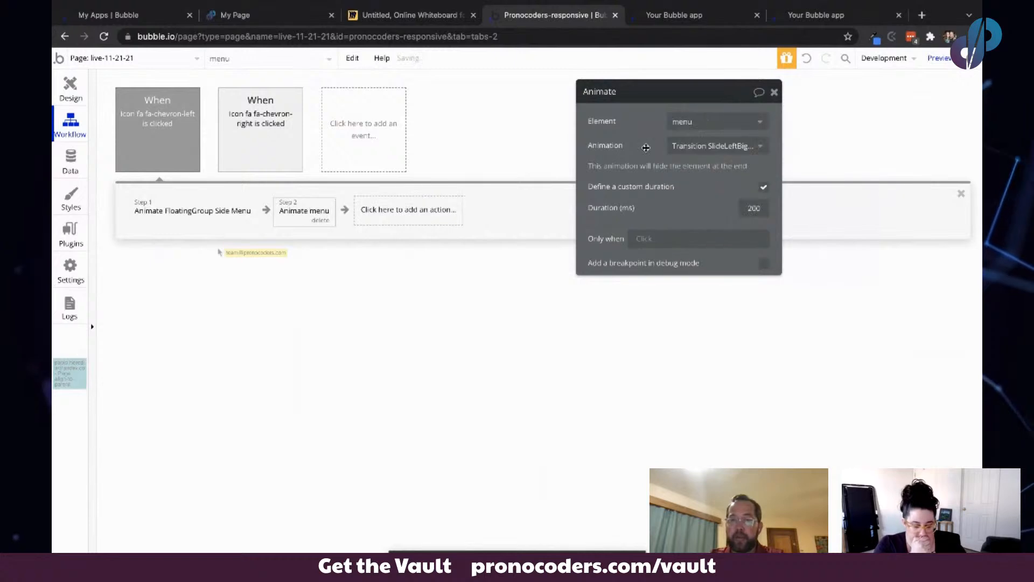
# - Paste a second Animate action into the chevron-right click workflow and set its element to menu
pyautogui.click(279, 117)
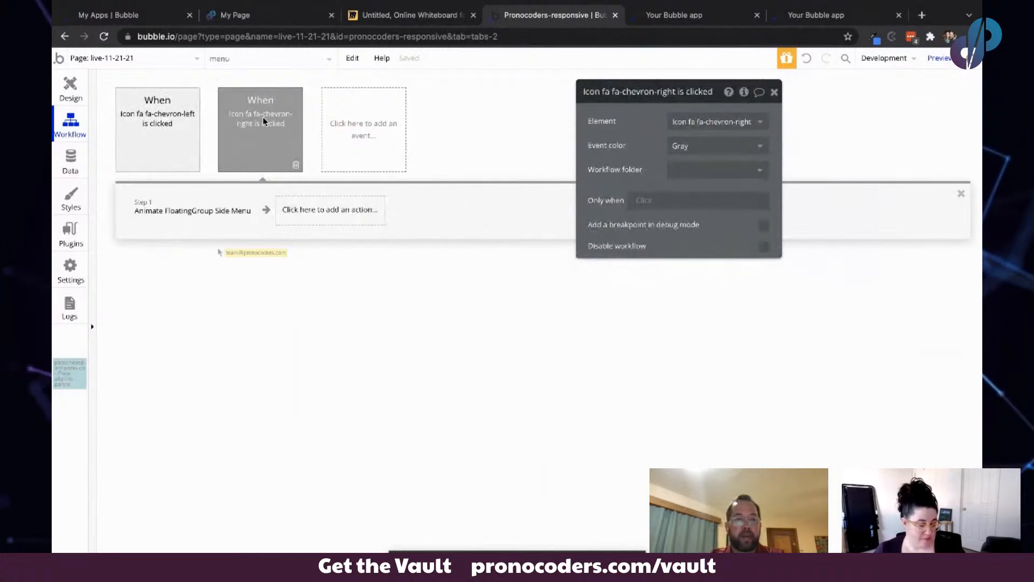
pyautogui.click(165, 213)
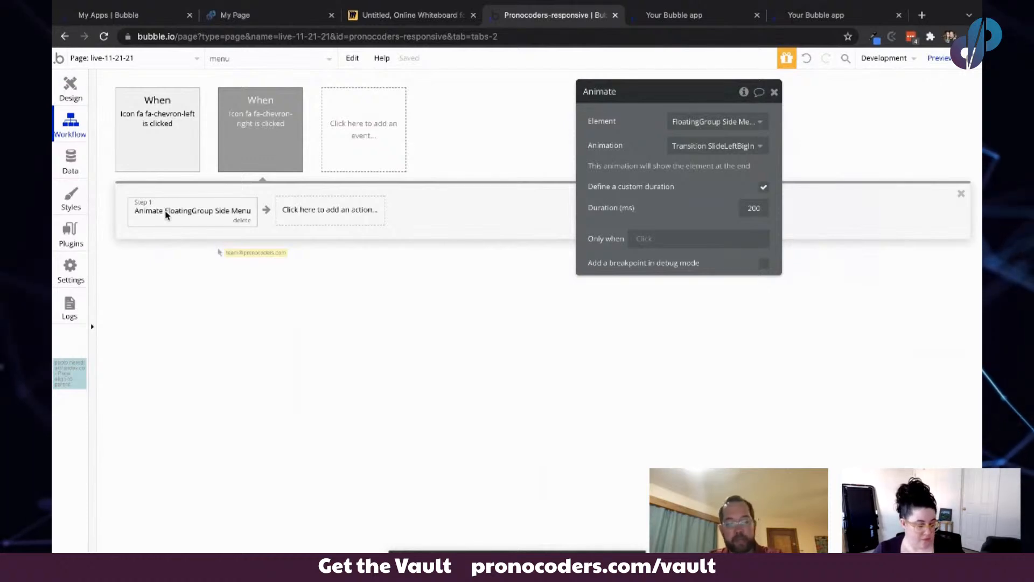
pyautogui.hotkey('ctrl', 'v')
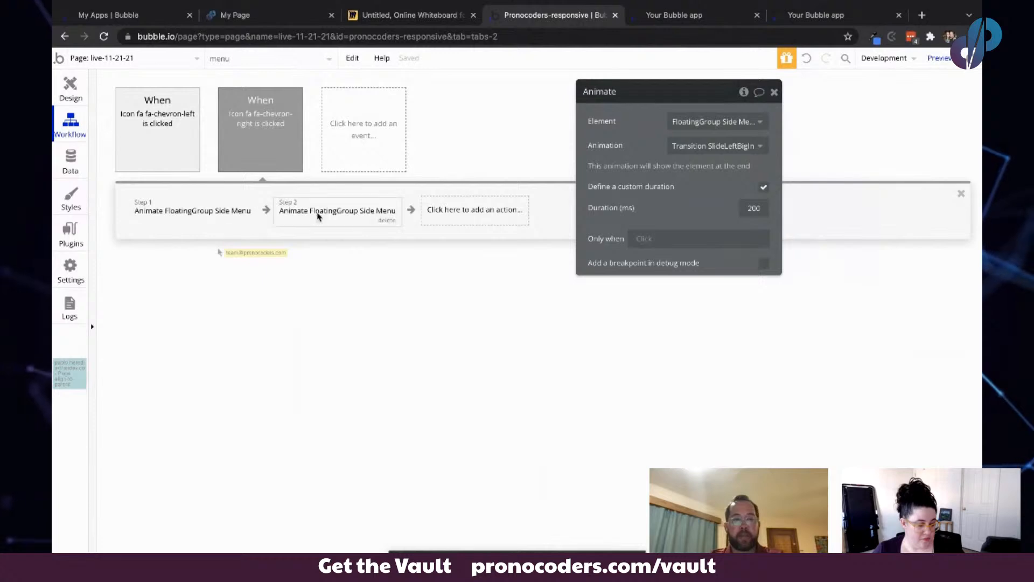
pyautogui.click(697, 121)
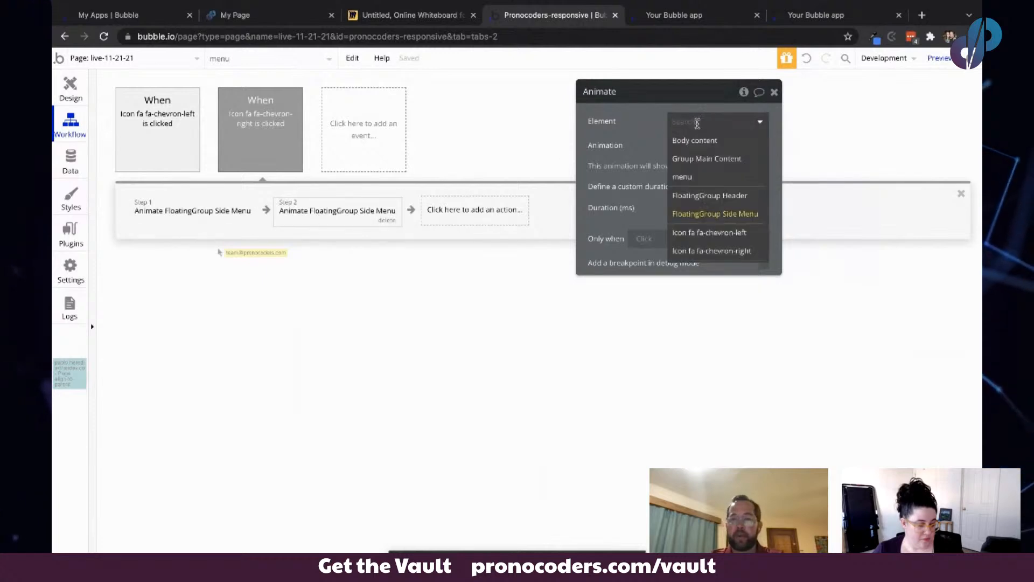
pyautogui.click(693, 176)
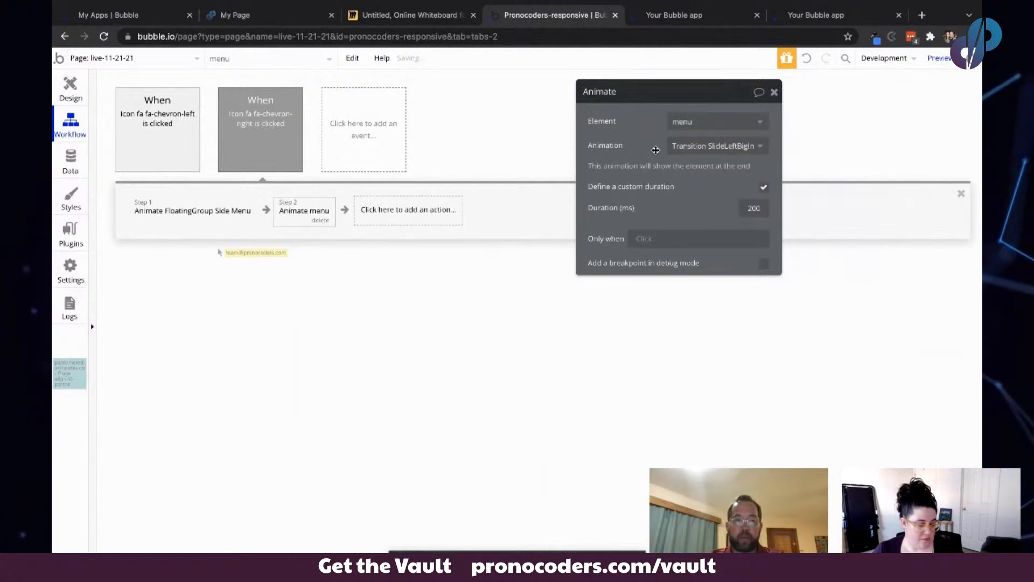
# - Hide the side menu in the editor, select the menu group and make it collapse when hidden
pyautogui.click(702, 16)
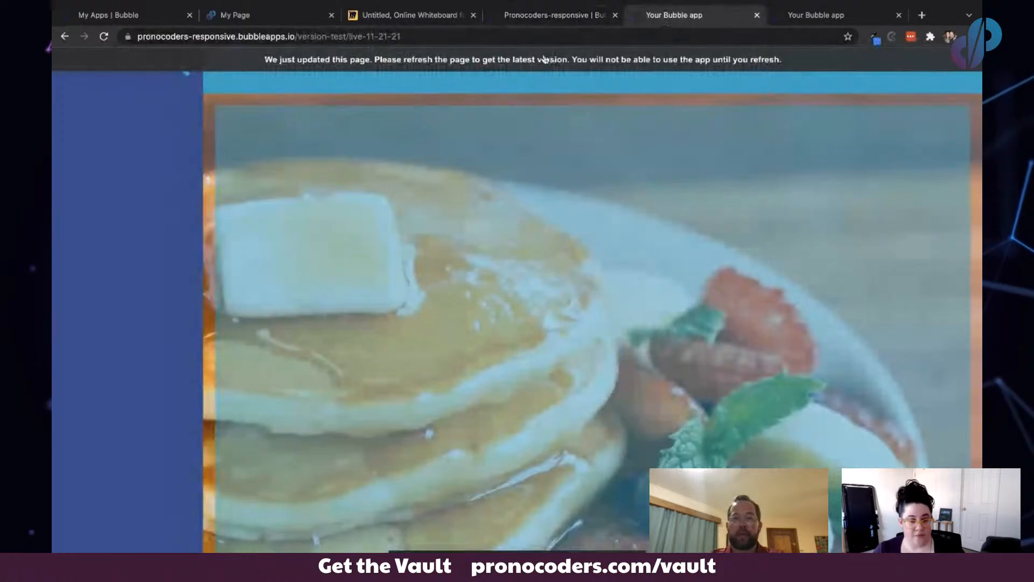
pyautogui.click(521, 16)
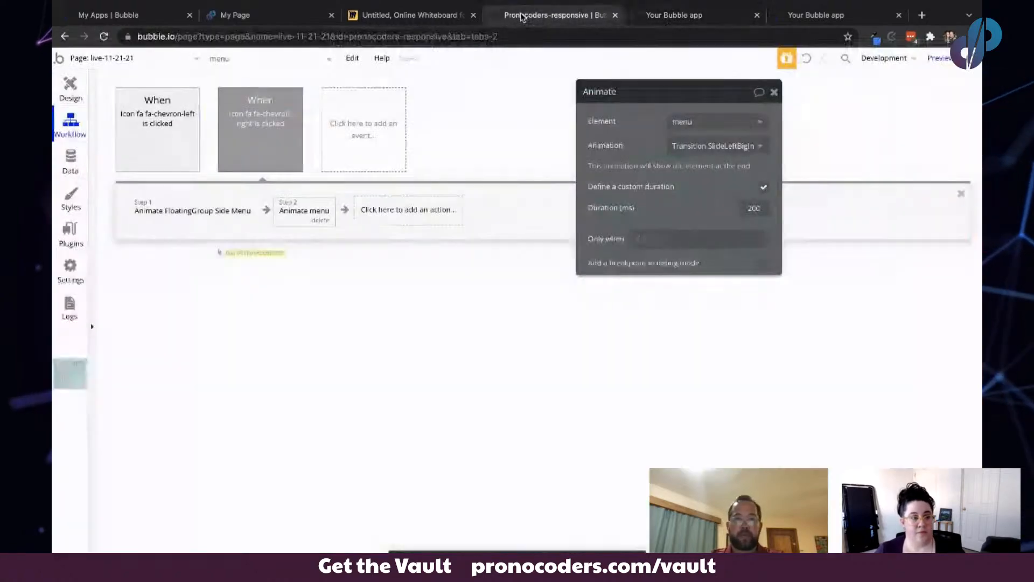
pyautogui.click(76, 86)
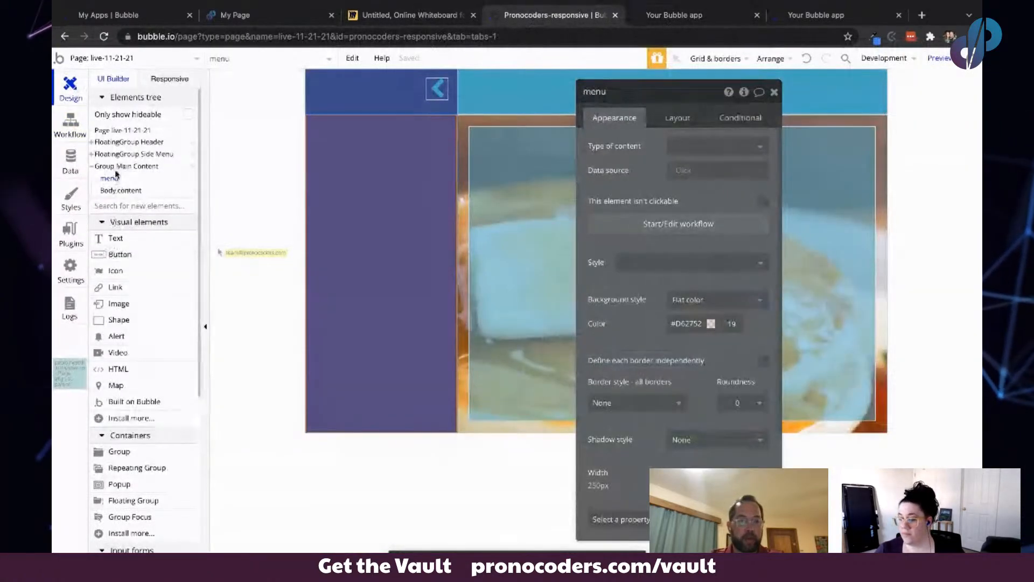
pyautogui.click(111, 179)
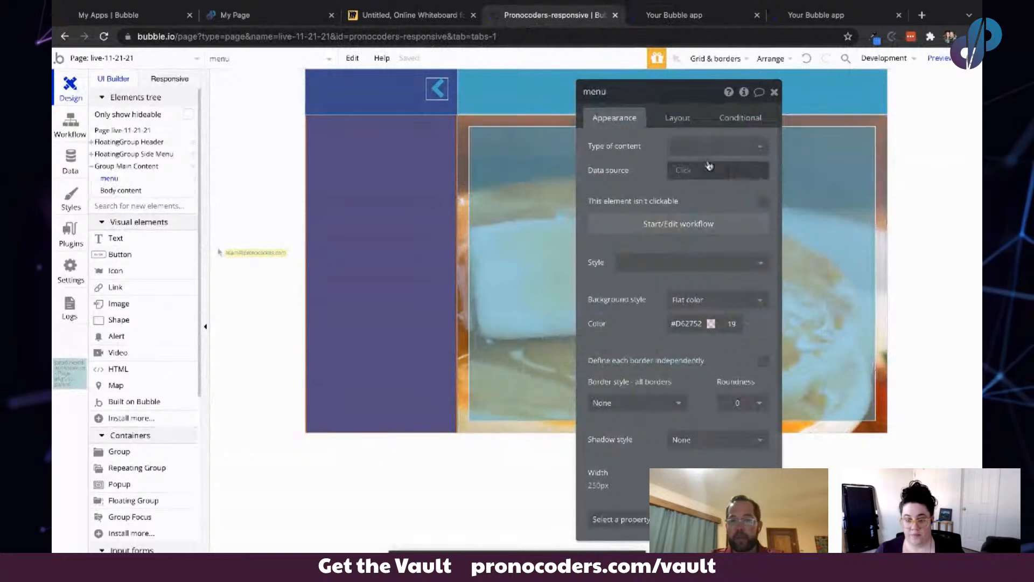
pyautogui.moveTo(633, 160); pyautogui.dragTo(530, 160)
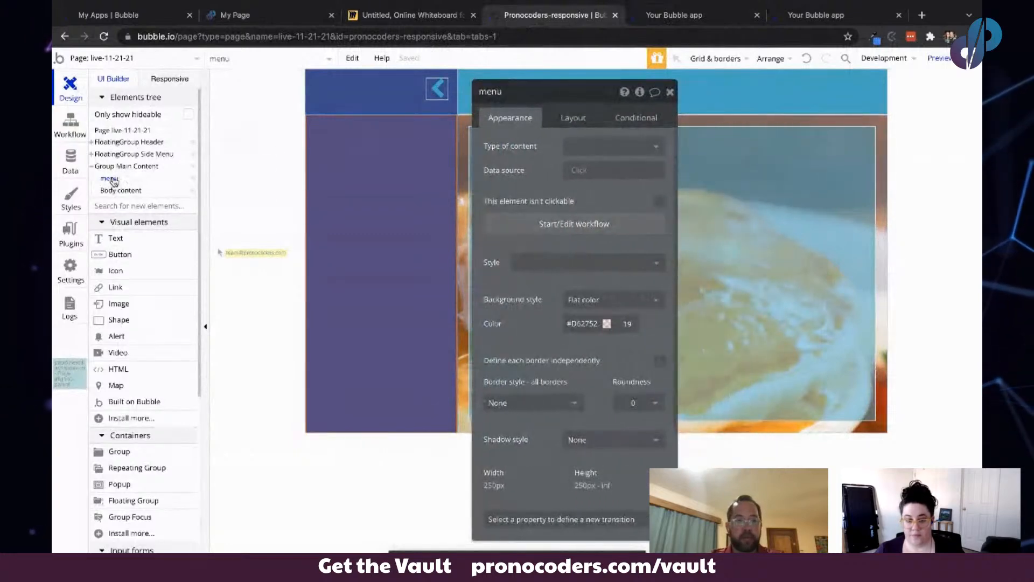
pyautogui.click(193, 155)
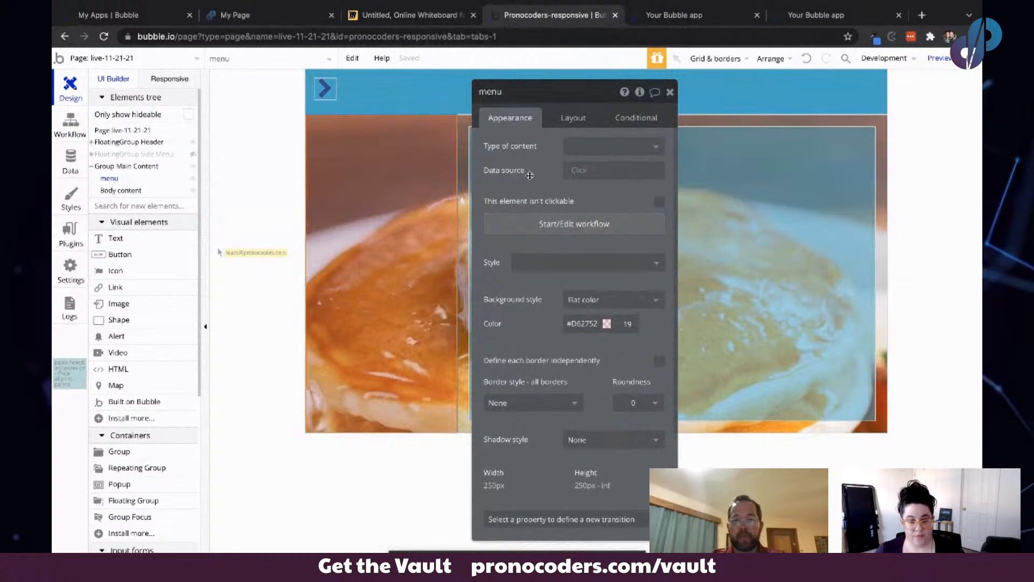
pyautogui.moveTo(497, 185); pyautogui.dragTo(745, 184)
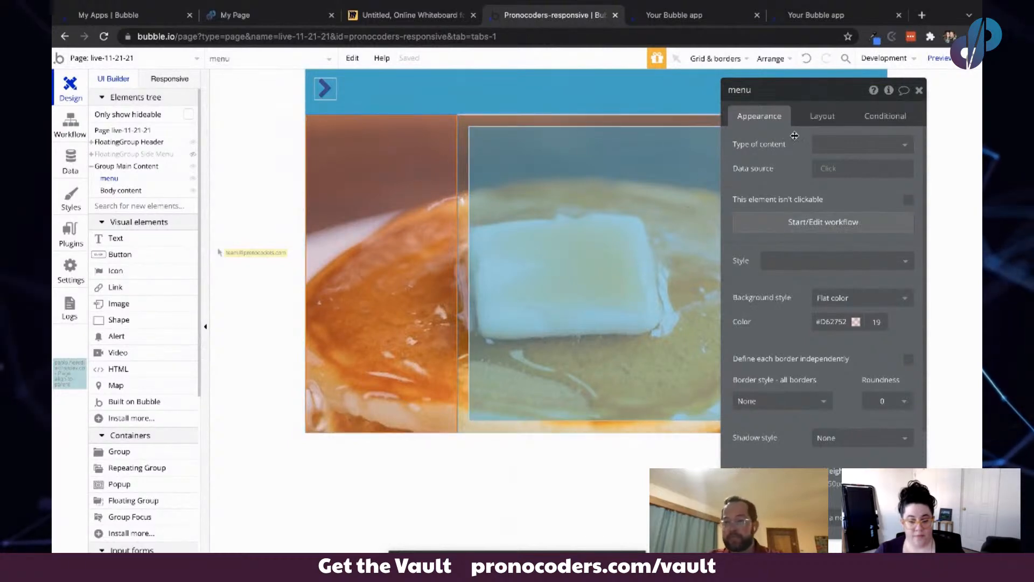
pyautogui.click(821, 115)
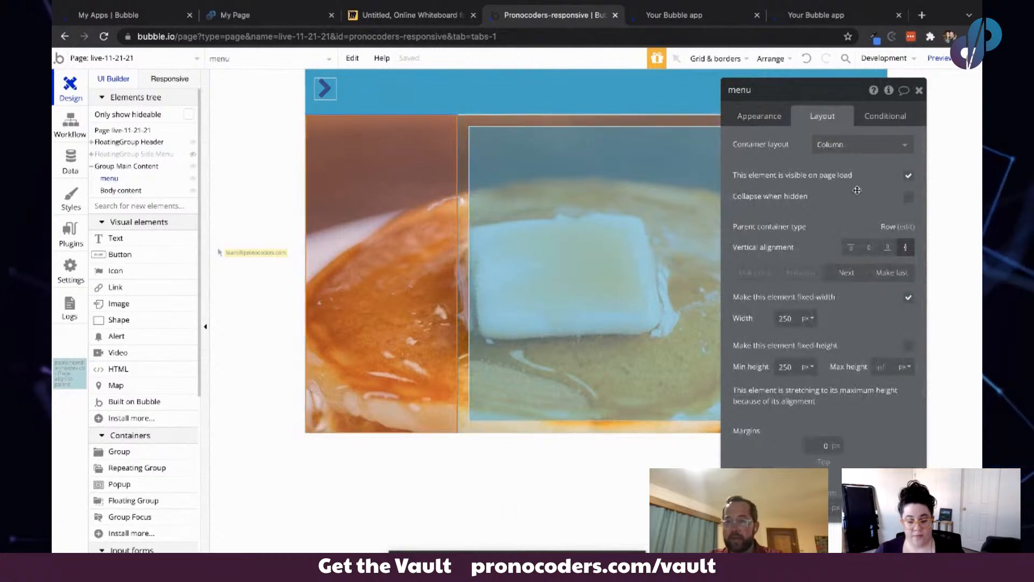
pyautogui.click(907, 197)
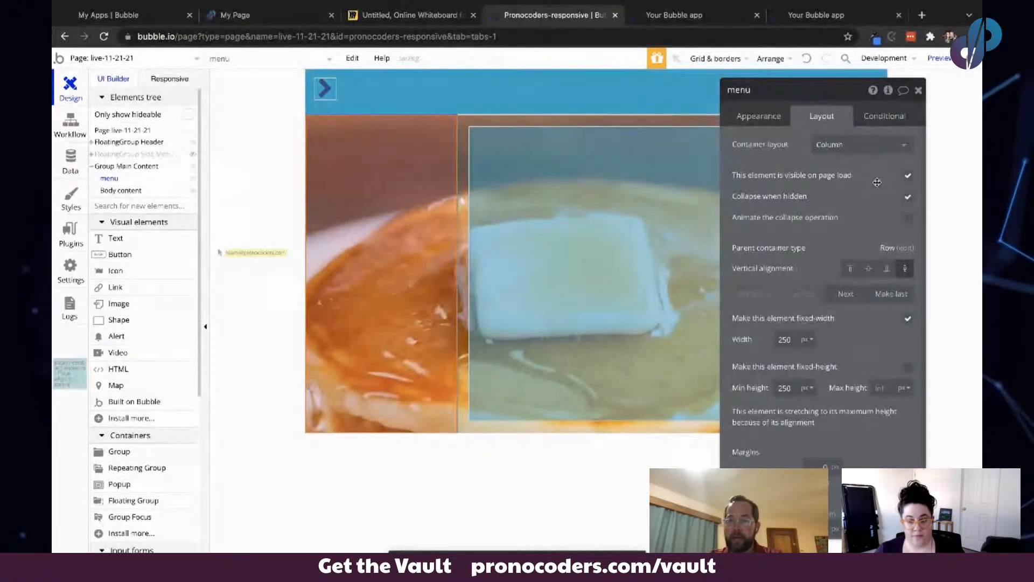
pyautogui.click(908, 217)
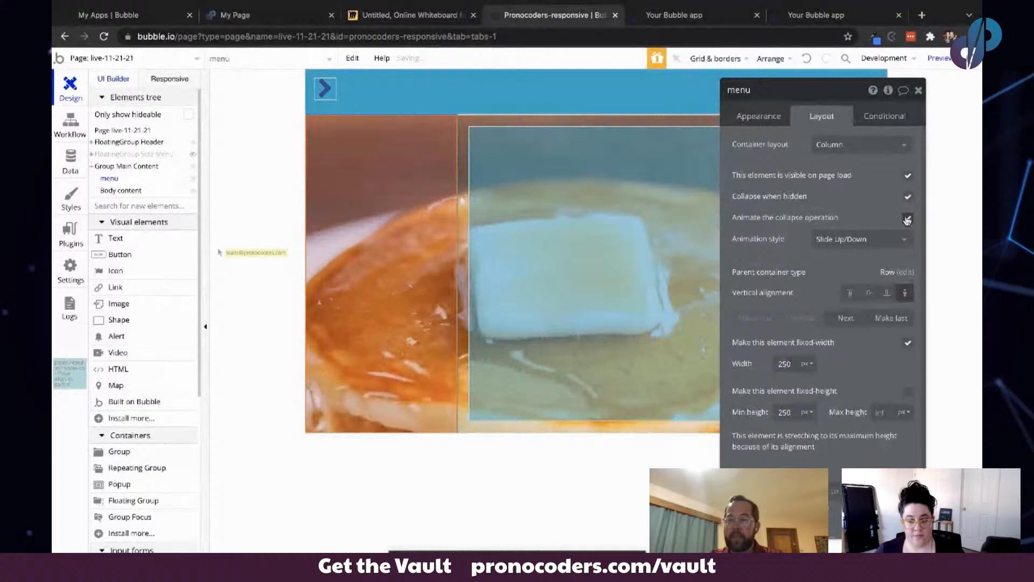
pyautogui.click(851, 244)
pyautogui.click(867, 209)
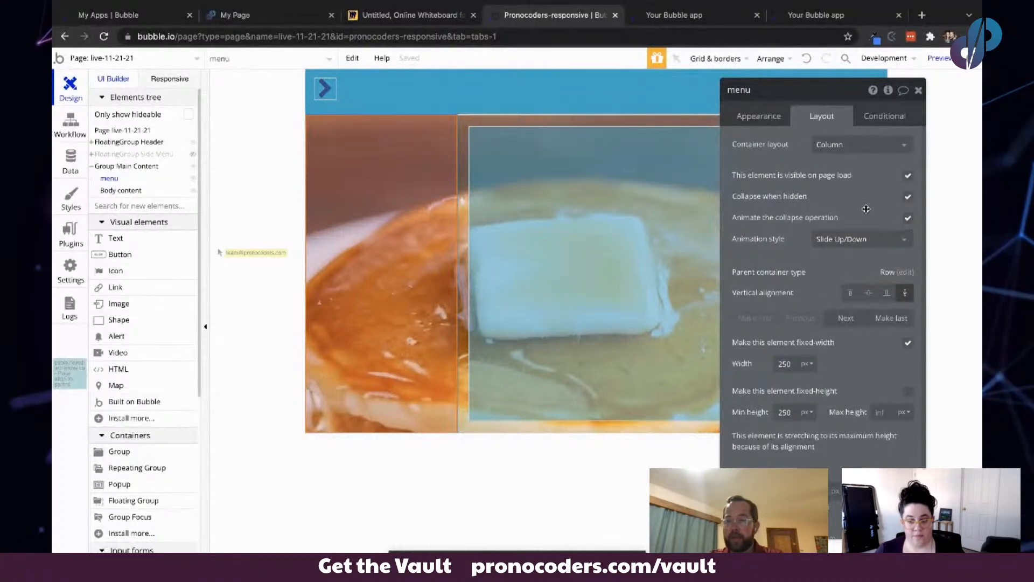
pyautogui.click(908, 218)
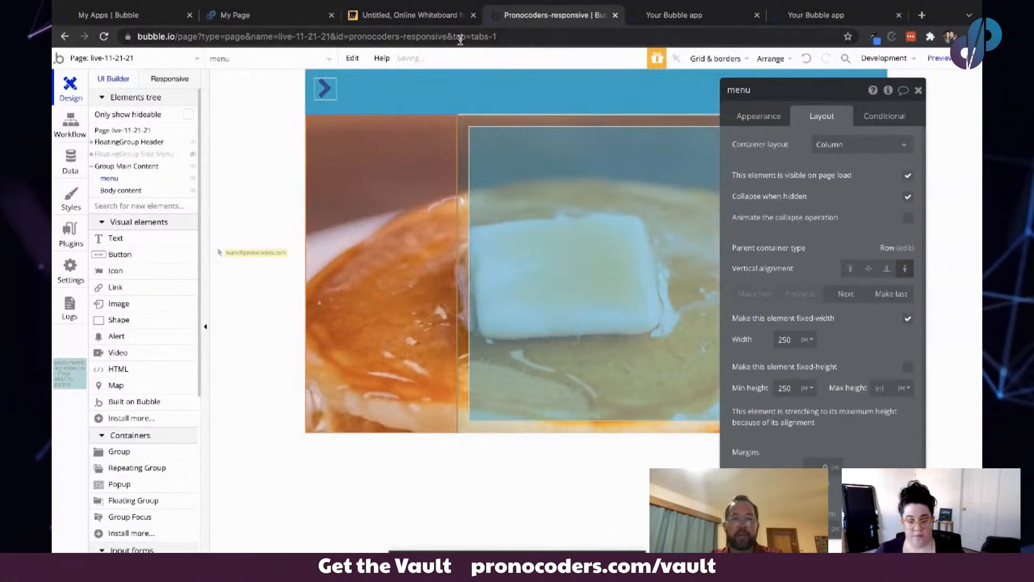
# - Refresh the app preview and test the chevrons sliding the side menu and menu in and out
pyautogui.click(663, 15)
pyautogui.click(509, 62)
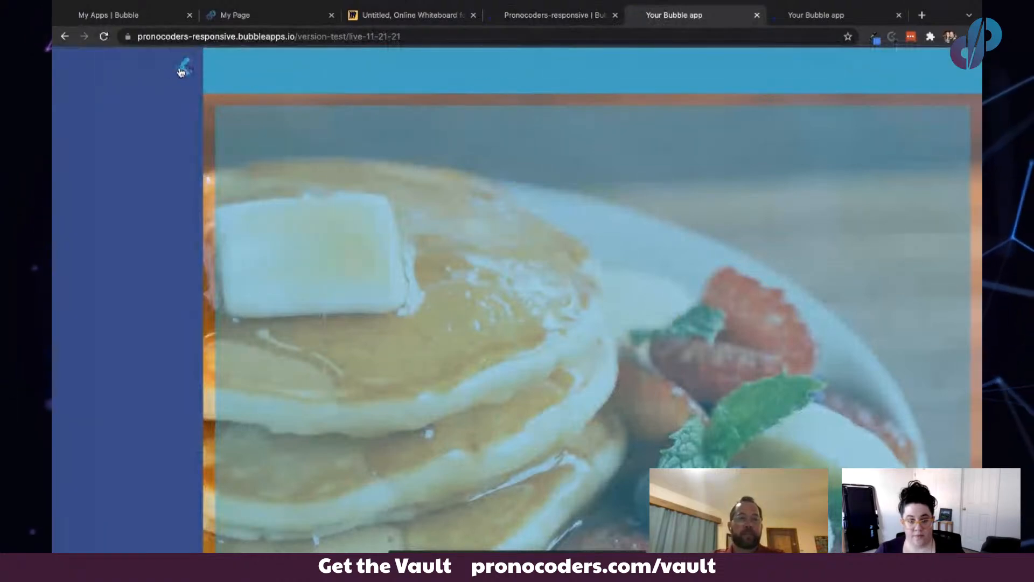
pyautogui.click(188, 69)
pyautogui.click(91, 65)
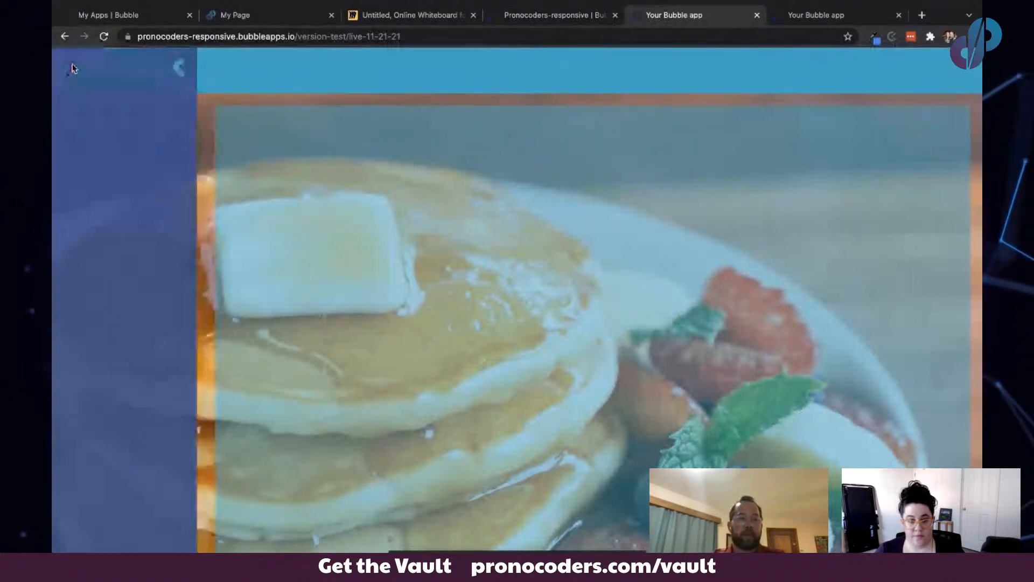
pyautogui.click(185, 68)
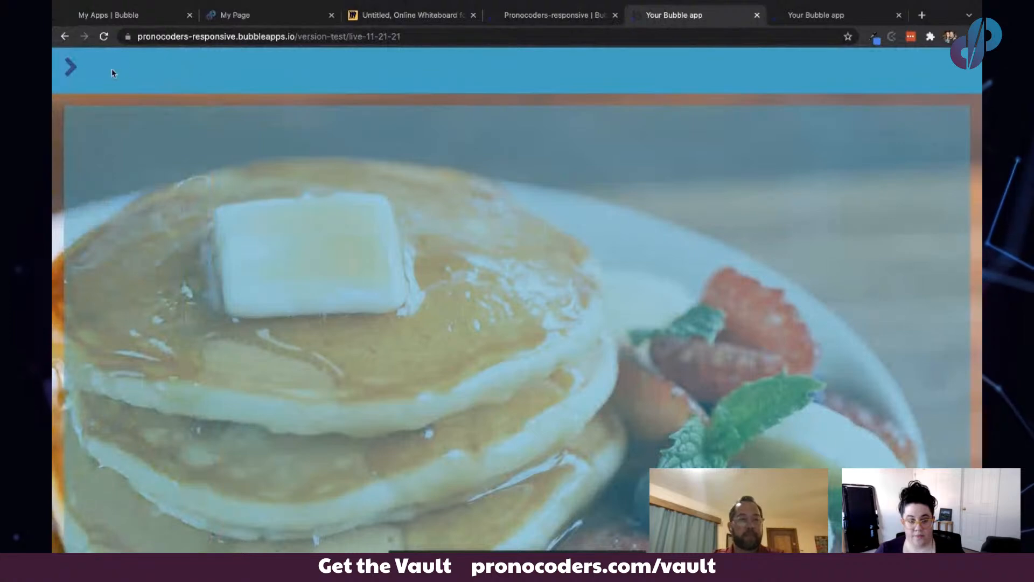
# - Test the chevrons in the app preview to slide the side menu in and out
pyautogui.click(69, 67)
pyautogui.click(183, 69)
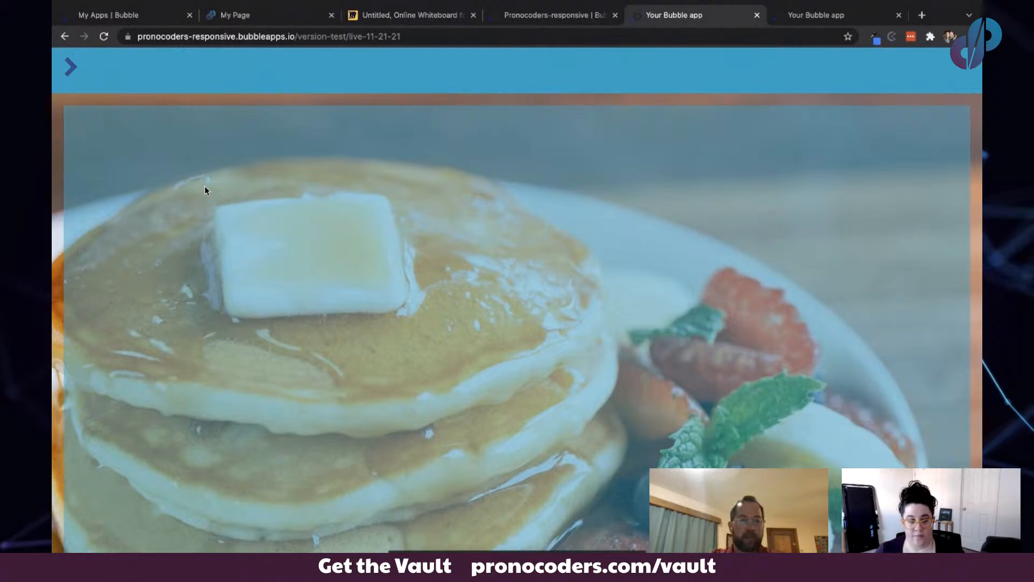
pyautogui.click(70, 75)
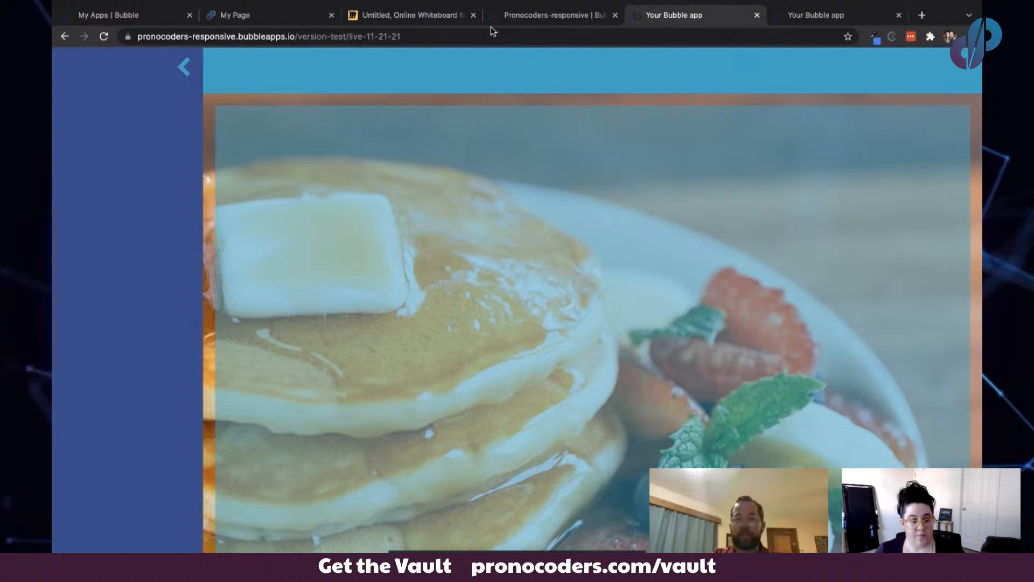
# - Browse the transition property options available for the menu group in the editor
pyautogui.click(534, 17)
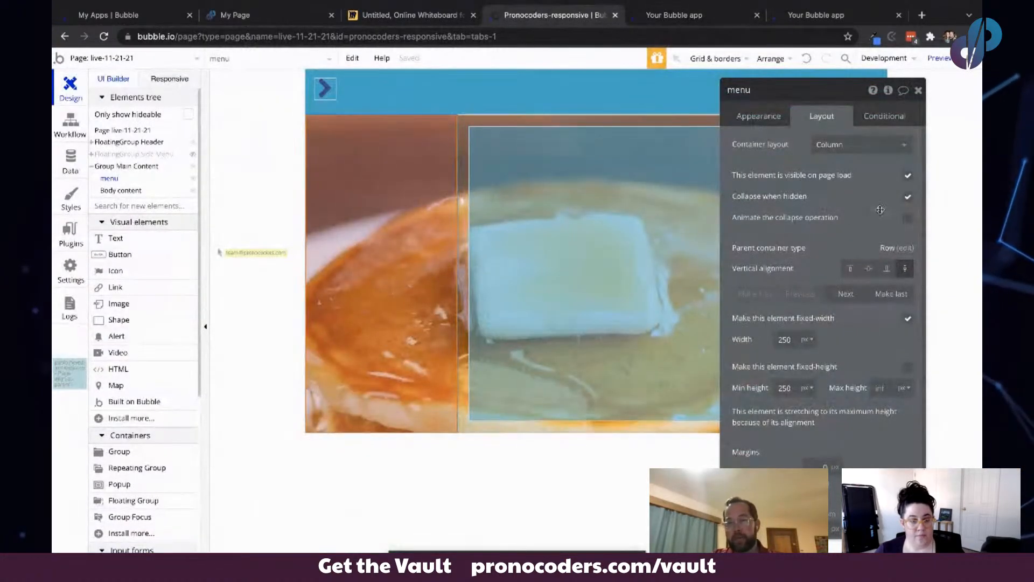
pyautogui.moveTo(875, 210); pyautogui.dragTo(794, 211)
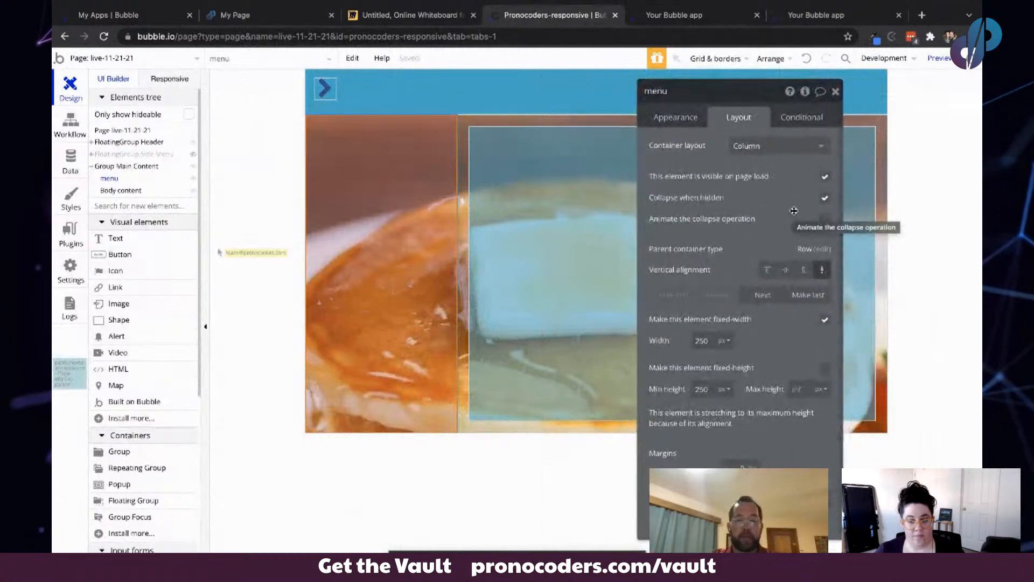
pyautogui.scroll(-1, 755, 339)
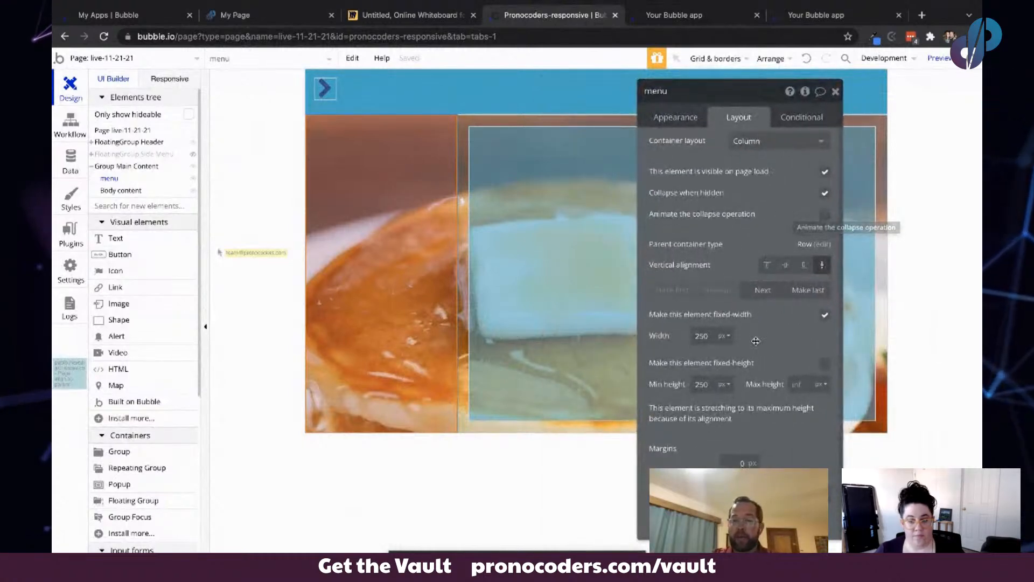
pyautogui.click(673, 117)
pyautogui.scroll(-3, 715, 355)
pyautogui.click(706, 373)
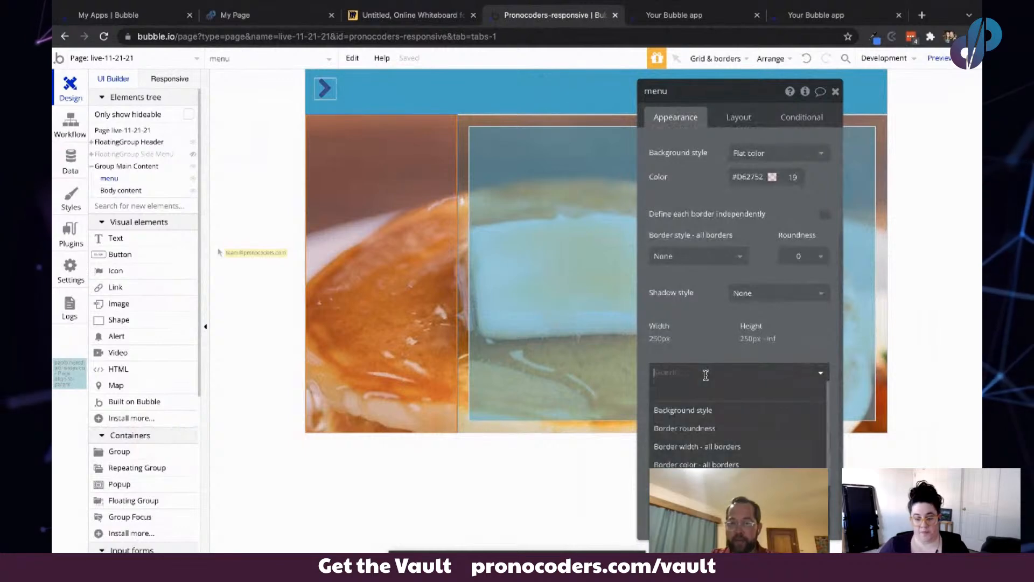
pyautogui.scroll(-3, 707, 431)
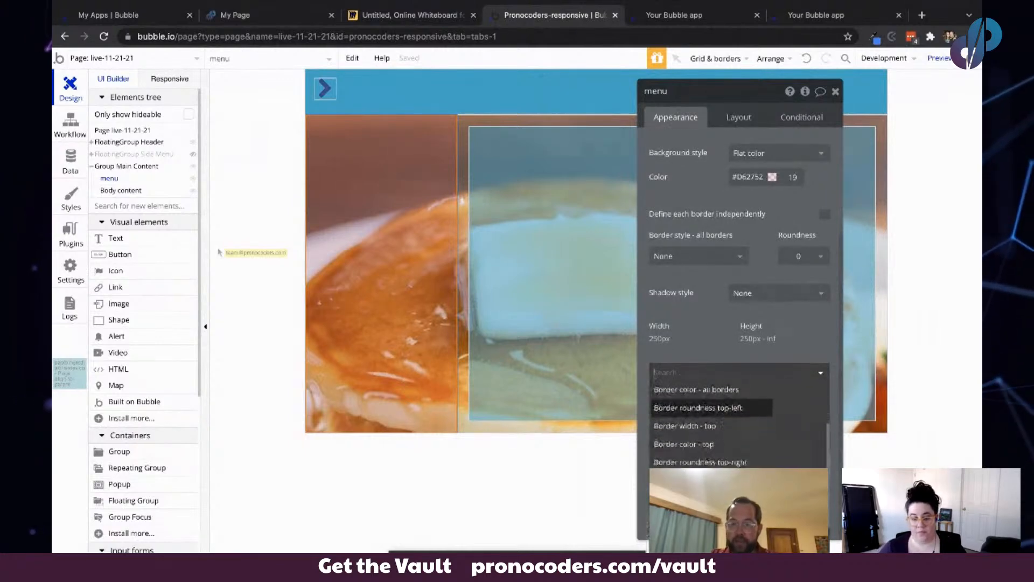
pyautogui.scroll(-3, 709, 428)
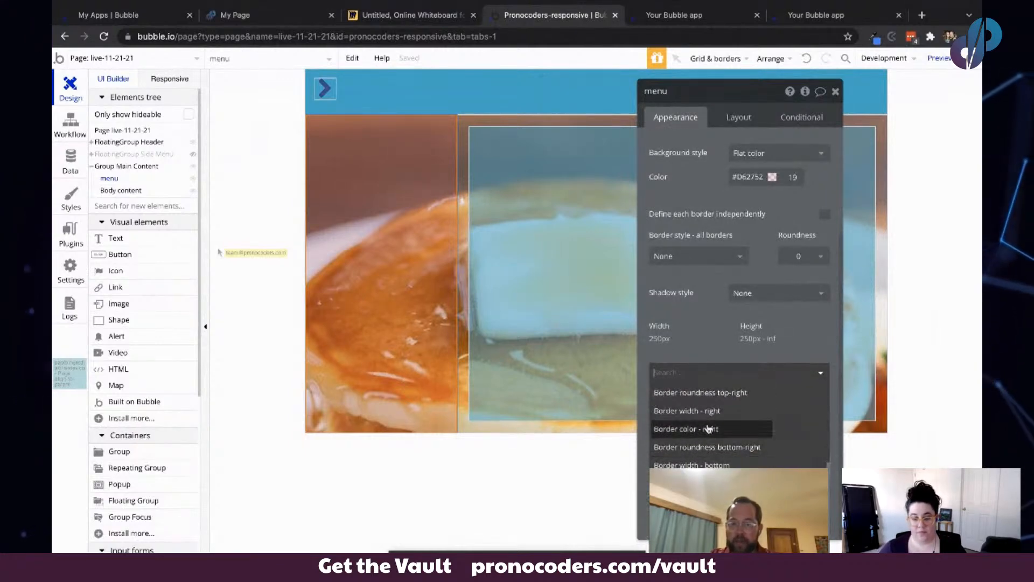
pyautogui.scroll(10, 718, 397)
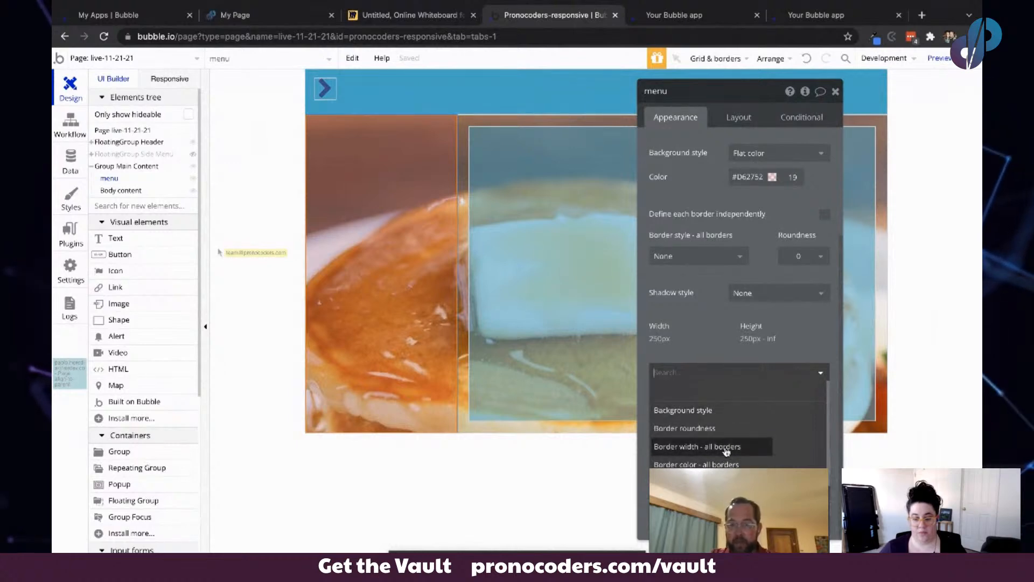
pyautogui.click(701, 340)
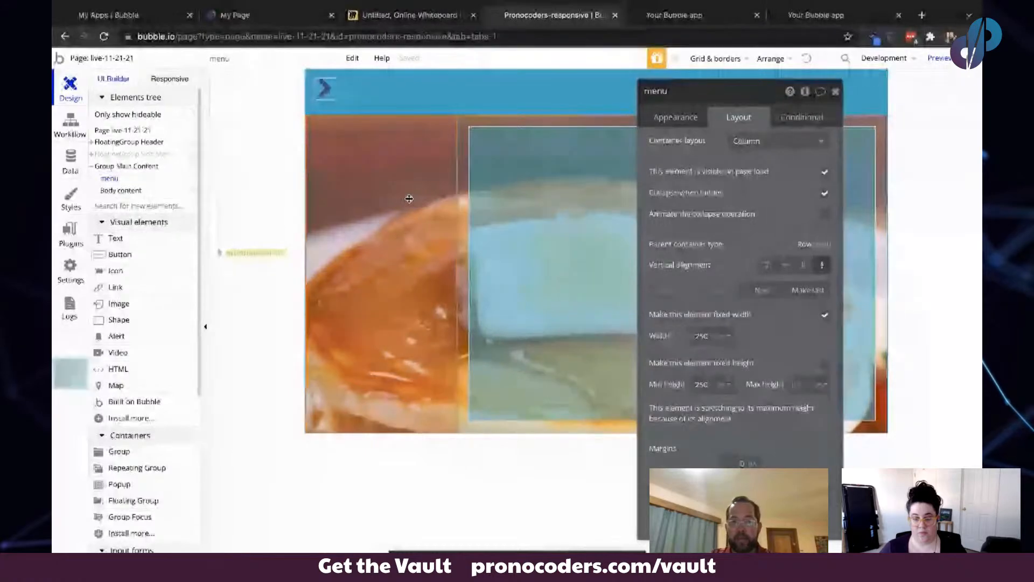
# - Set the menu group's fixed width to 0 px
pyautogui.click(675, 117)
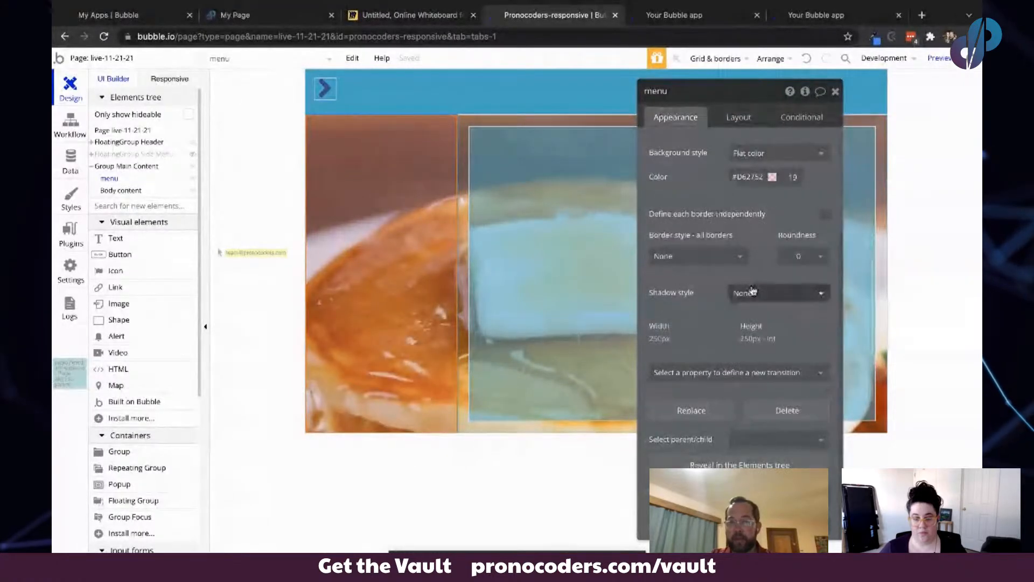
pyautogui.scroll(3, 748, 272)
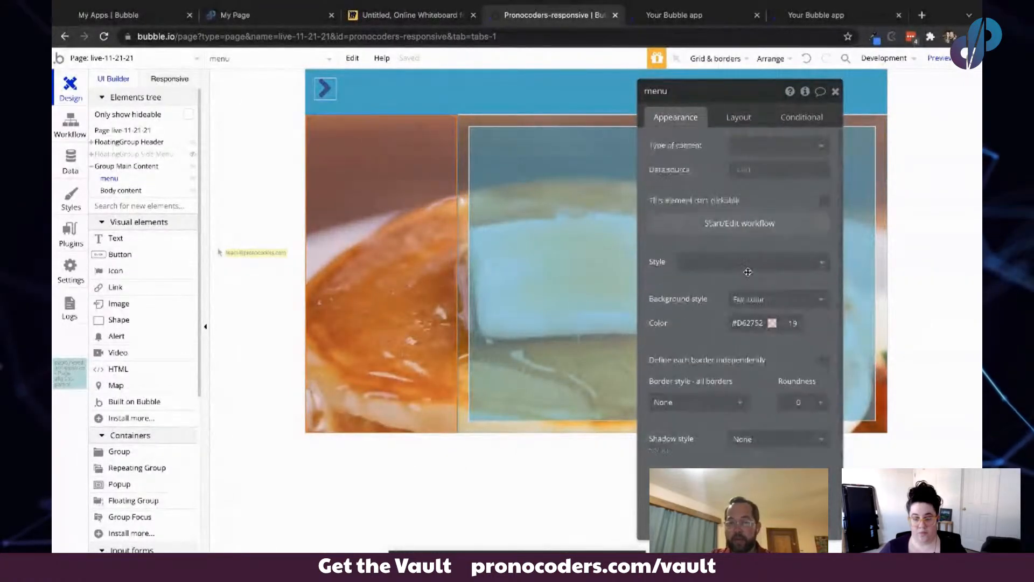
pyautogui.click(738, 114)
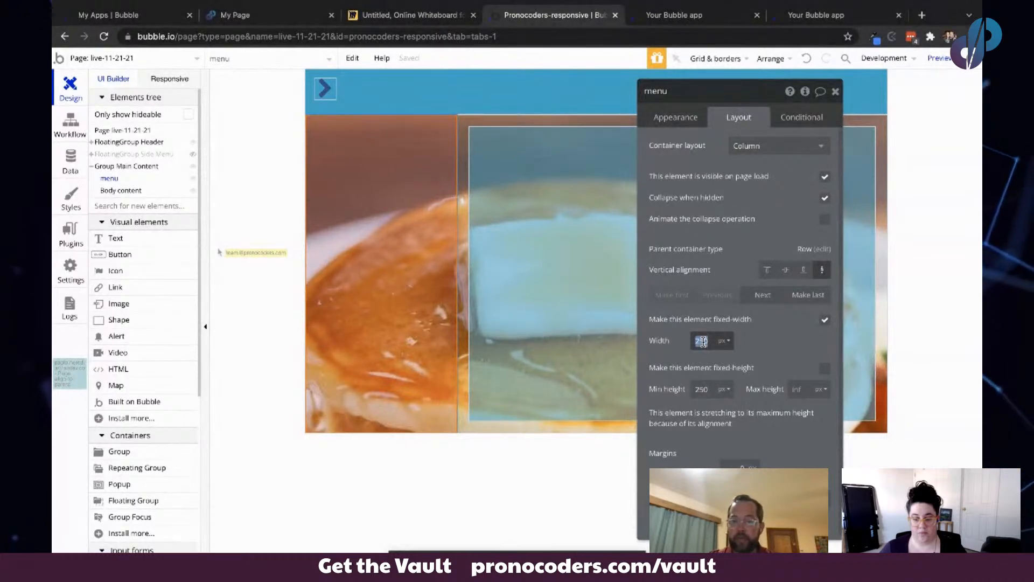
pyautogui.click(709, 291)
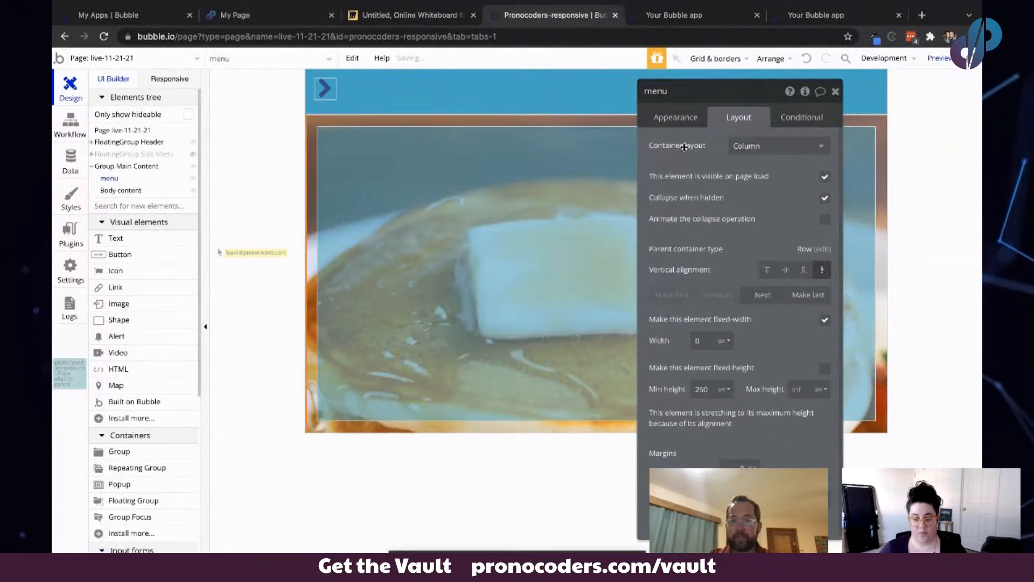
# - Define the menu group's borders independently and set its right border style to Solid
pyautogui.click(677, 120)
pyautogui.scroll(-3, 764, 398)
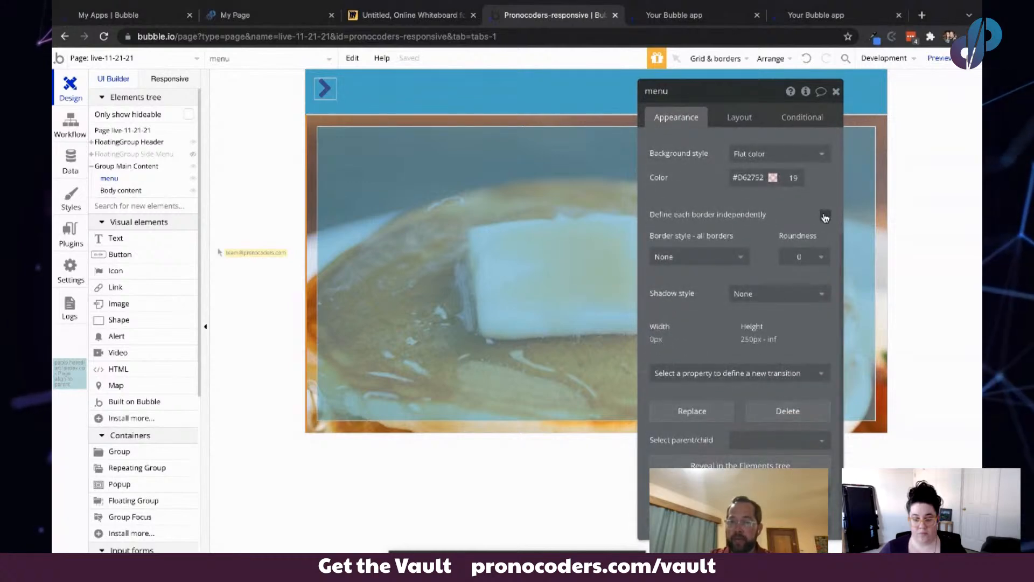
pyautogui.click(825, 216)
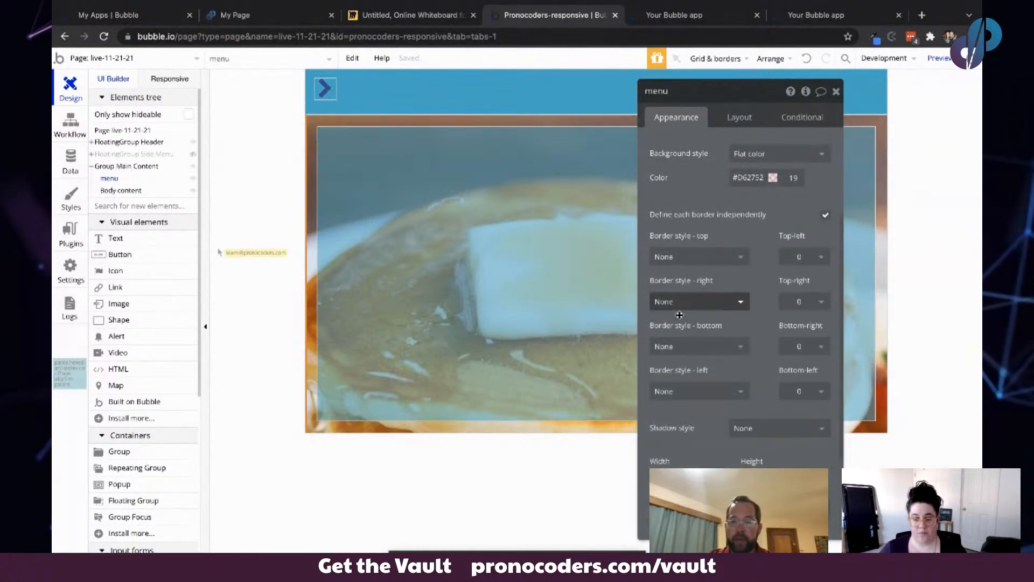
pyautogui.click(725, 348)
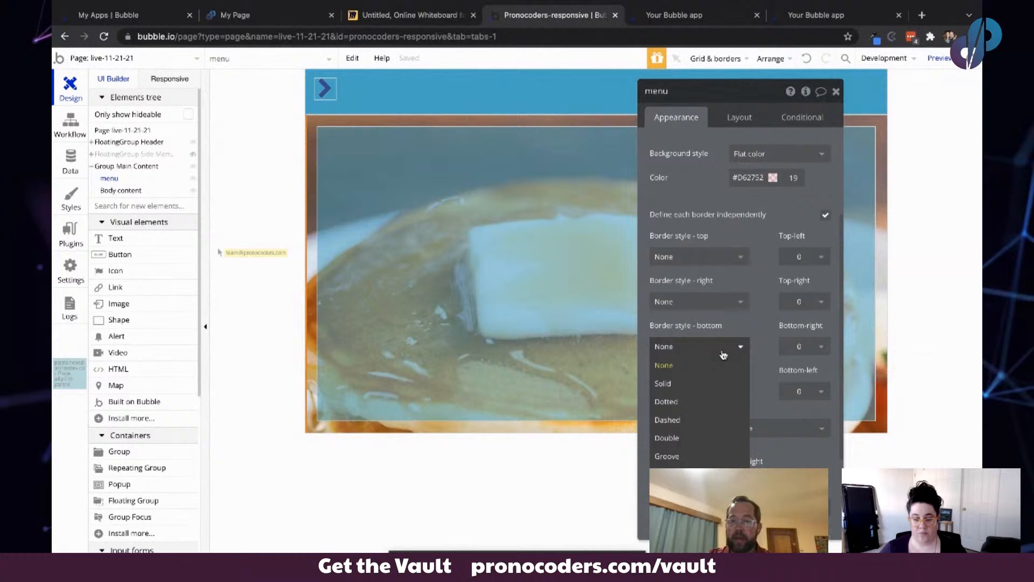
pyautogui.click(717, 320)
pyautogui.click(711, 302)
pyautogui.click(699, 338)
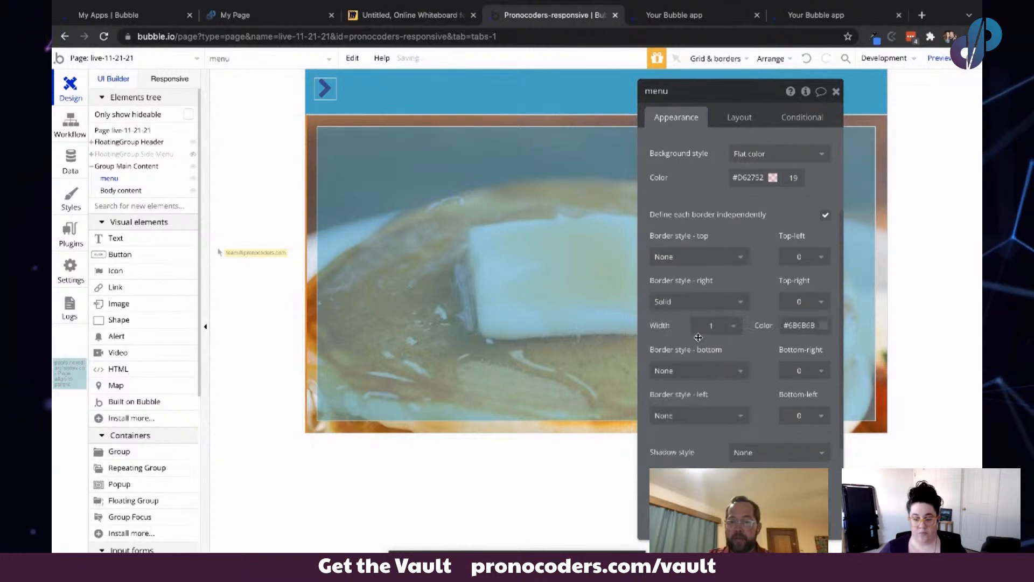
# - Set the menu's right border width to 250 and lower the border colour's opacity
pyautogui.scroll(-3, 728, 415)
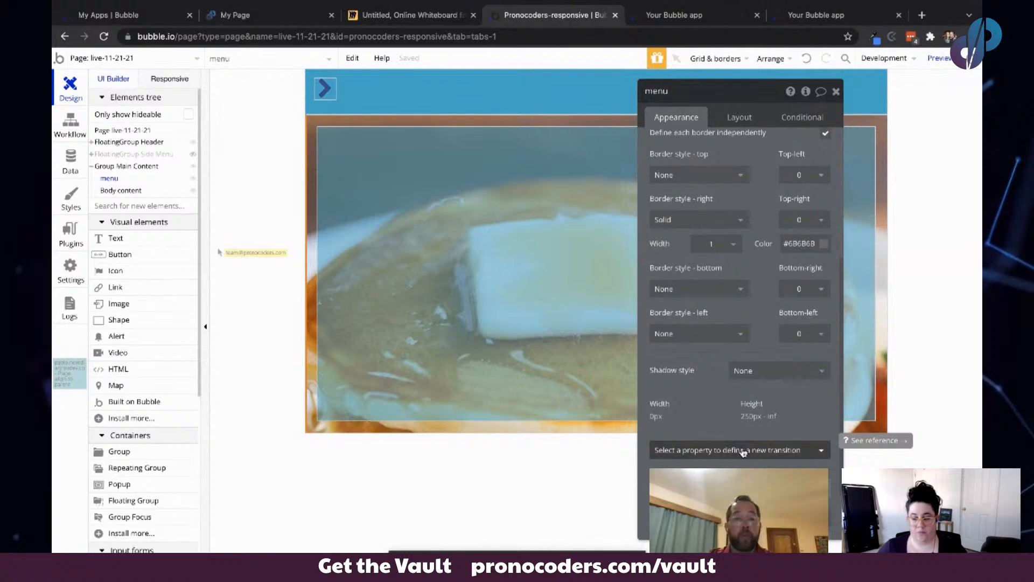
pyautogui.doubleClick(708, 243)
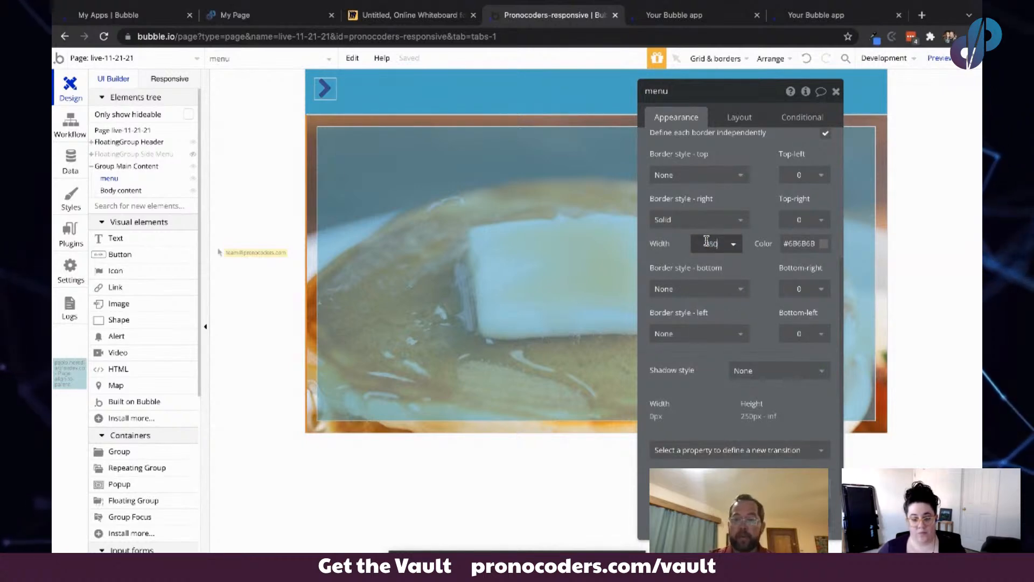
pyautogui.click(678, 256)
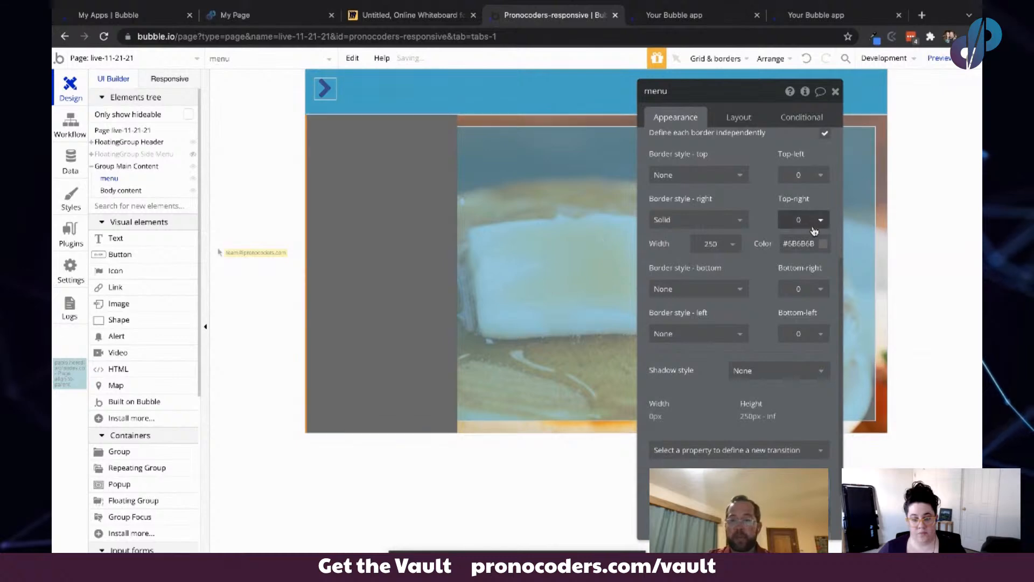
pyautogui.click(803, 243)
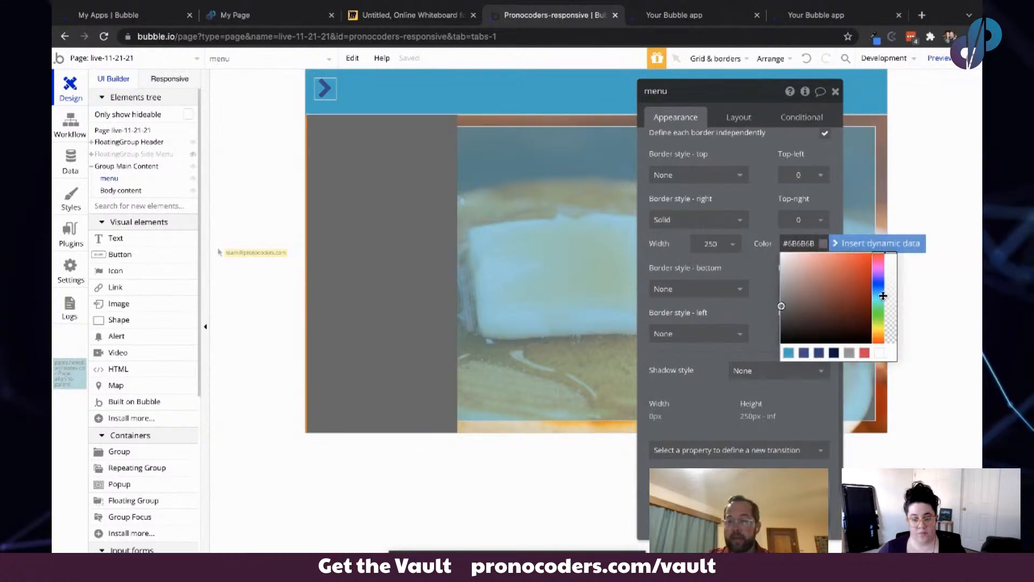
pyautogui.moveTo(890, 266); pyautogui.dragTo(901, 352)
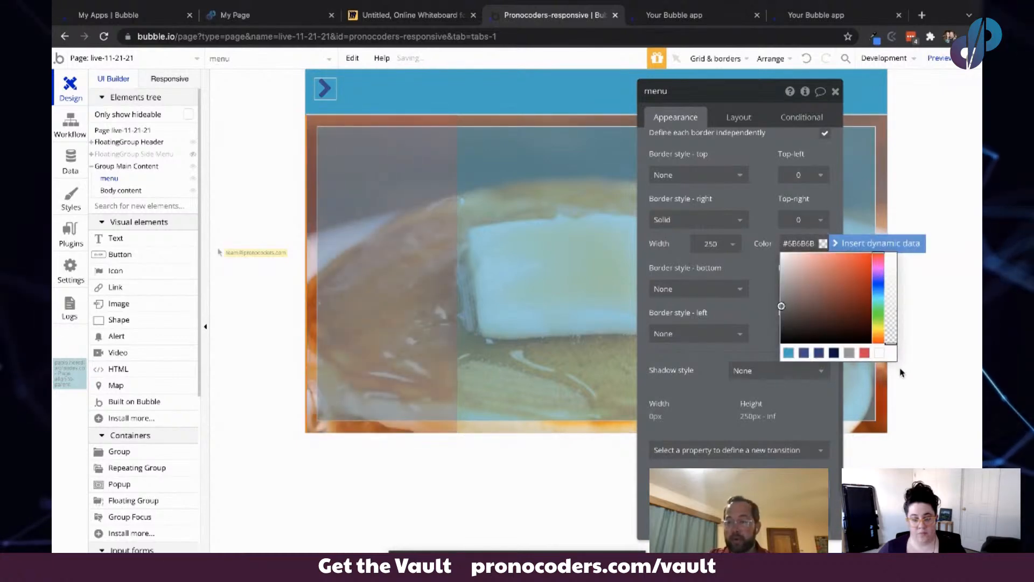
pyautogui.click(675, 254)
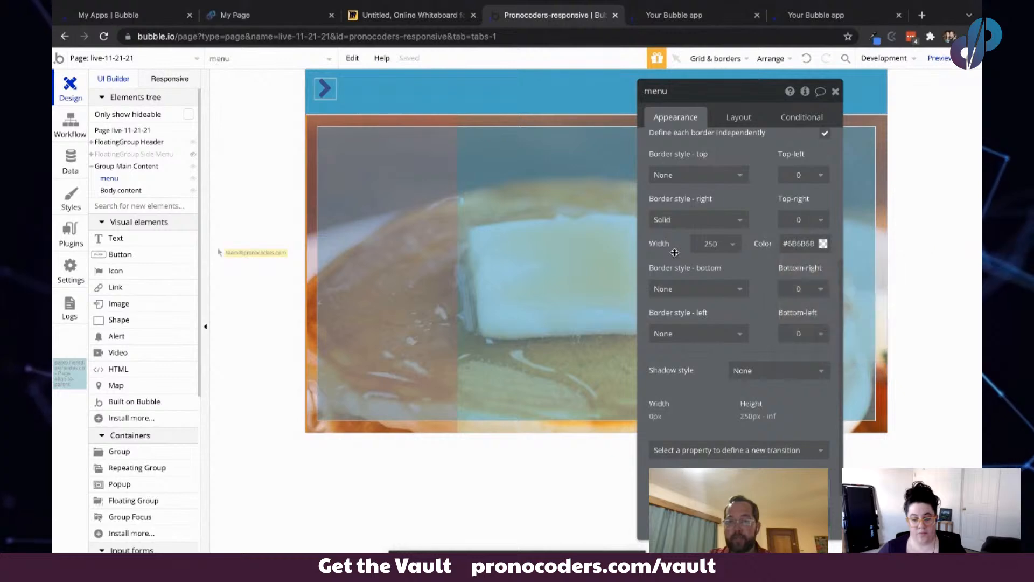
# - Delete the Animate menu actions from both the chevron-right and chevron-left click workflows
pyautogui.click(675, 15)
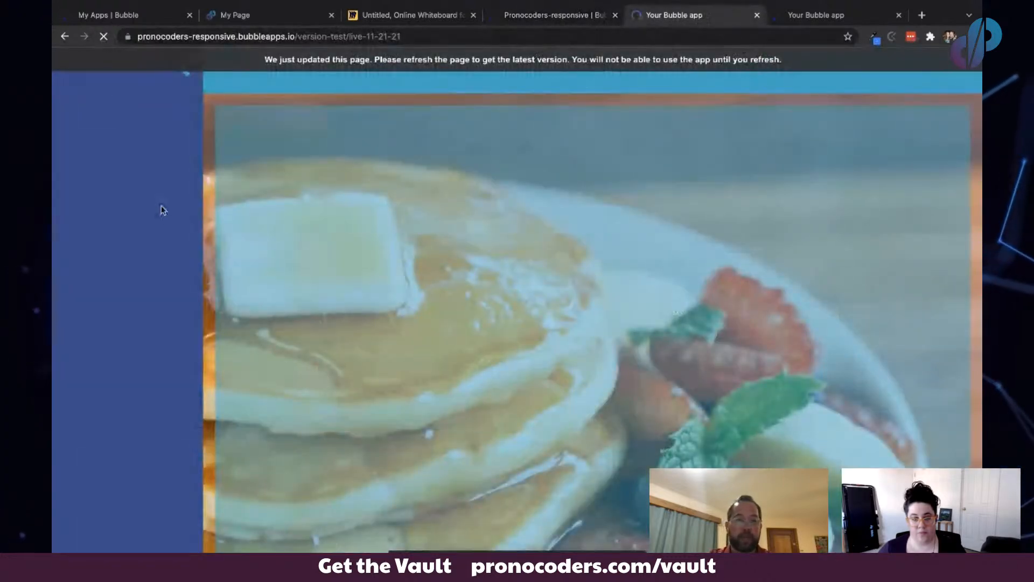
pyautogui.click(555, 15)
pyautogui.click(66, 121)
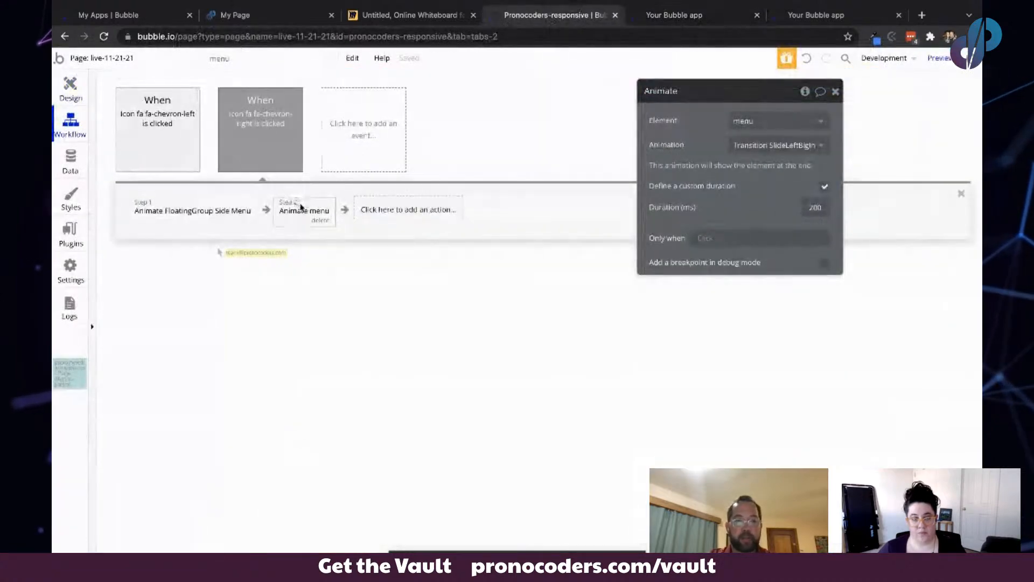
pyautogui.click(317, 220)
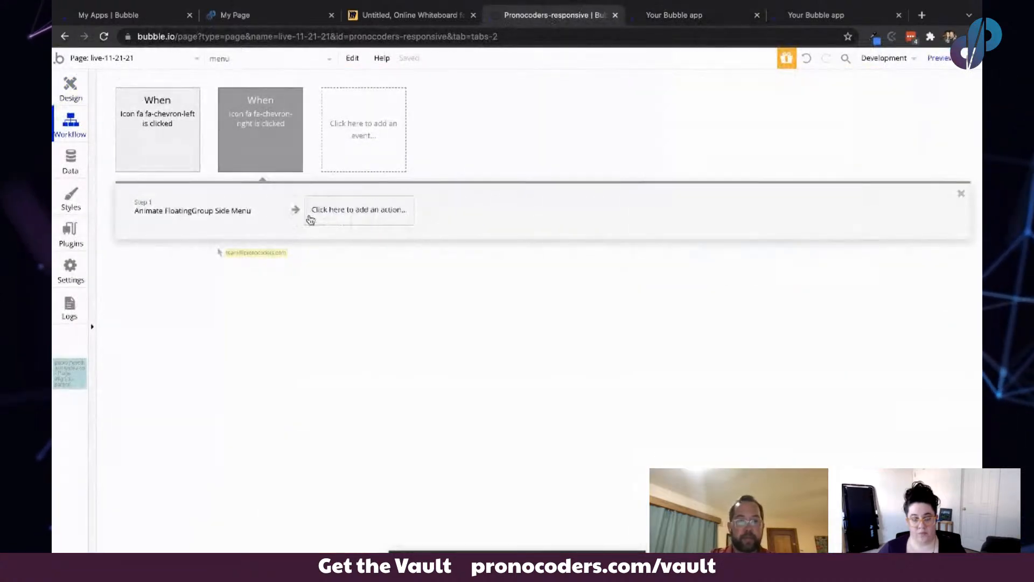
pyautogui.click(172, 151)
pyautogui.click(321, 222)
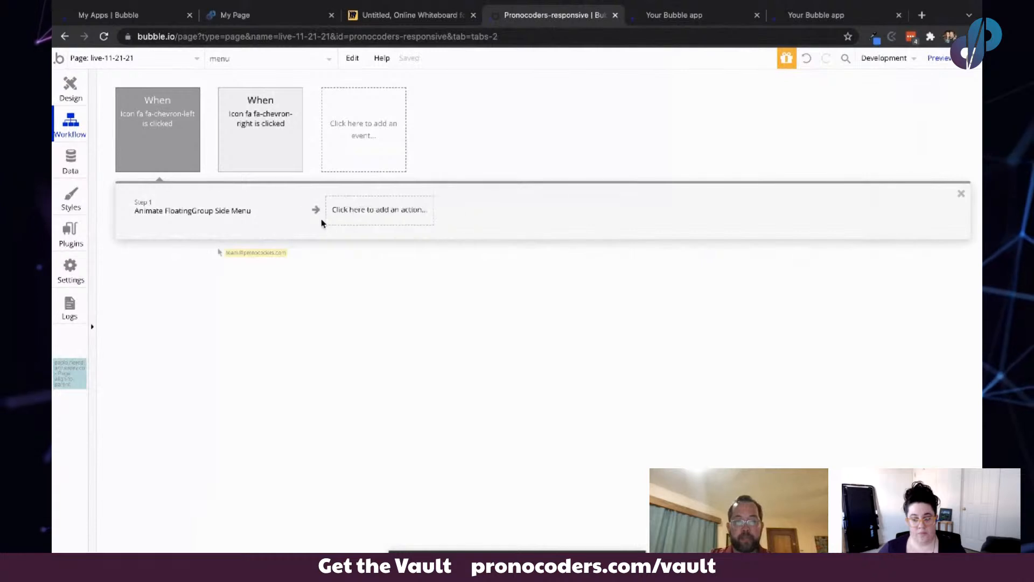
# - Test the chevron-left in the app preview to hide the side menu
pyautogui.click(676, 16)
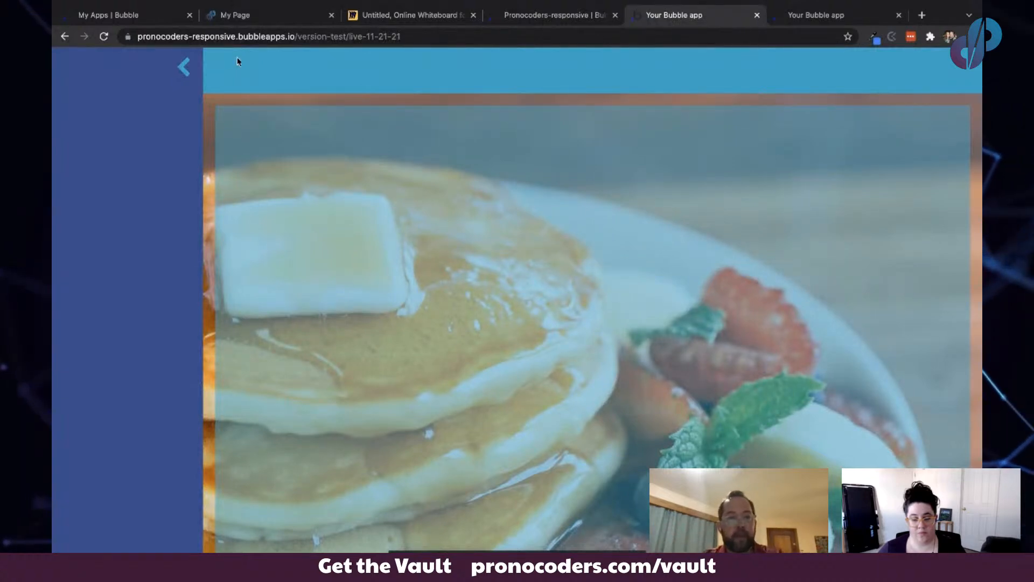
pyautogui.click(185, 68)
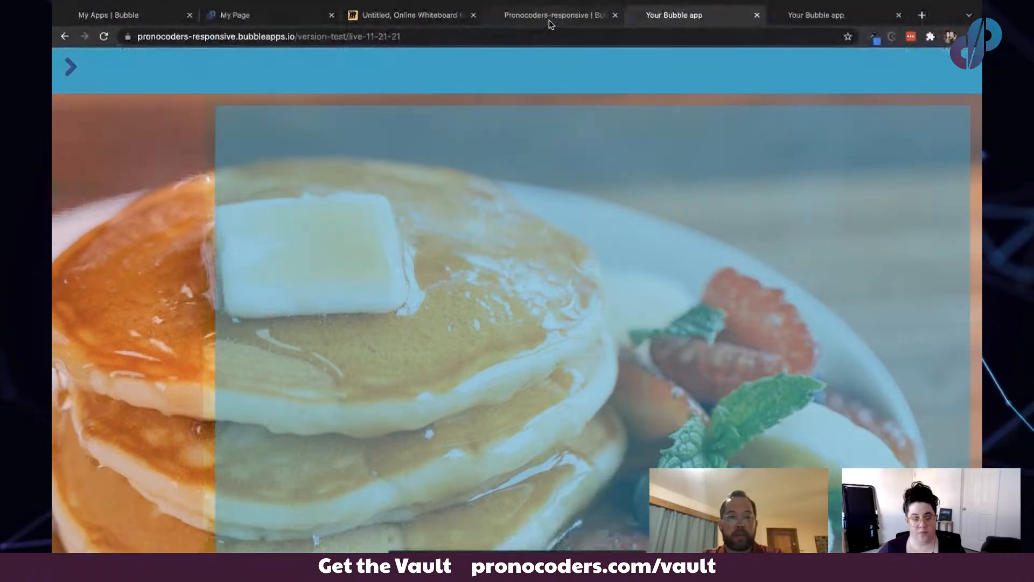
pyautogui.click(544, 17)
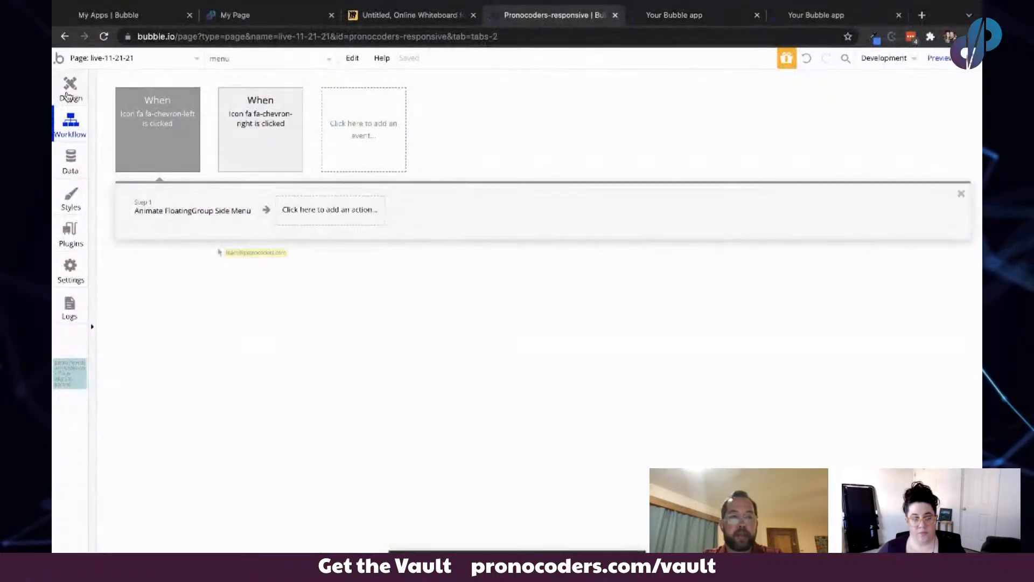
# - Set the menu group's background style to None
pyautogui.click(70, 89)
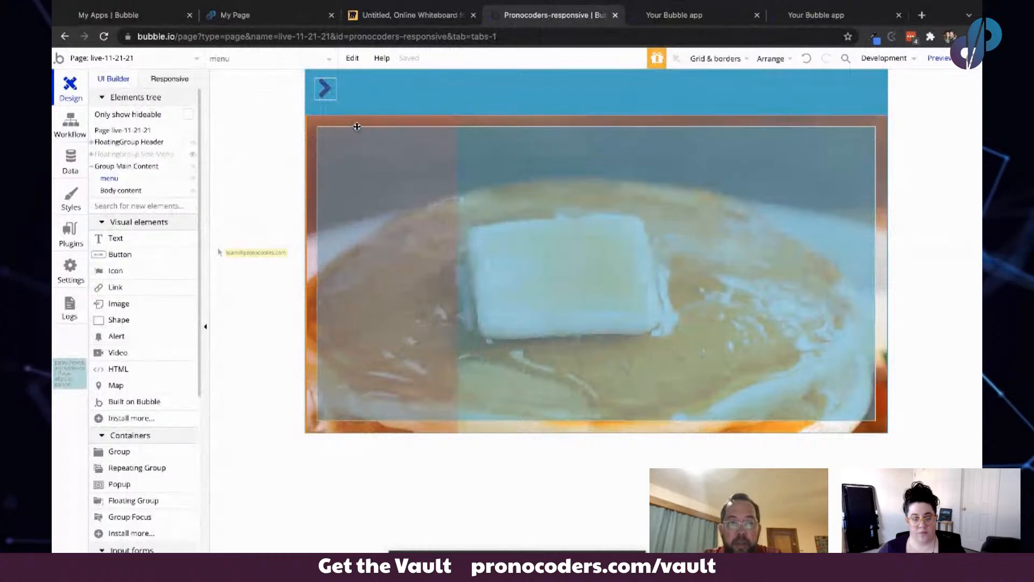
pyautogui.doubleClick(357, 127)
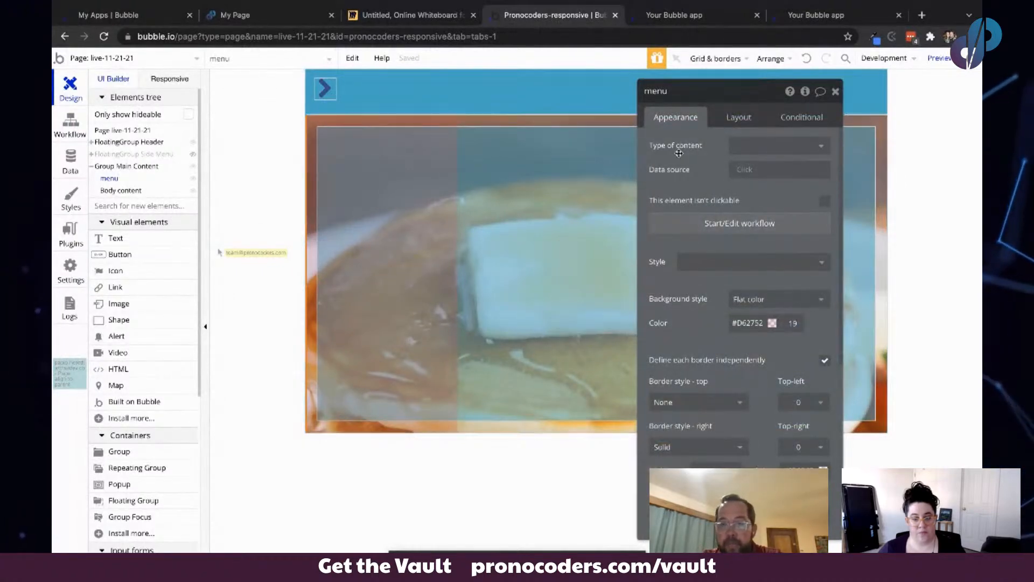
pyautogui.click(753, 305)
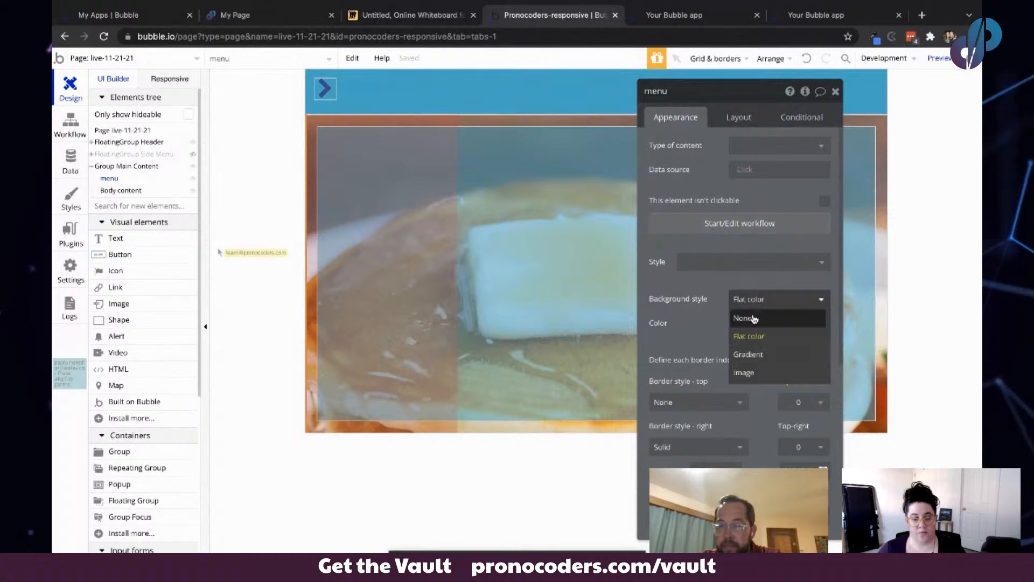
pyautogui.click(751, 316)
pyautogui.click(744, 305)
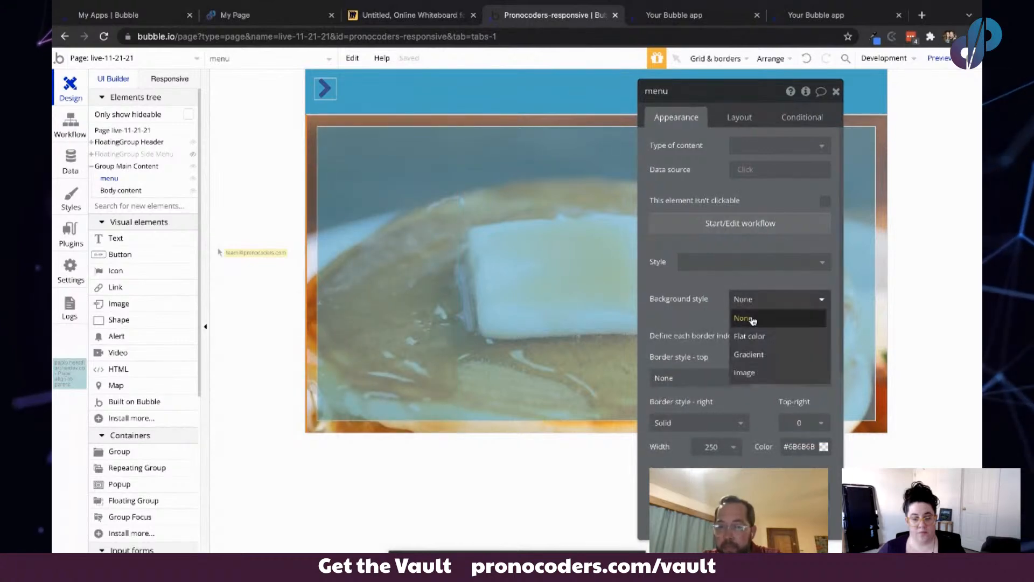
# - Set the menu's background style back to Flat color
pyautogui.click(753, 334)
pyautogui.scroll(-3, 713, 315)
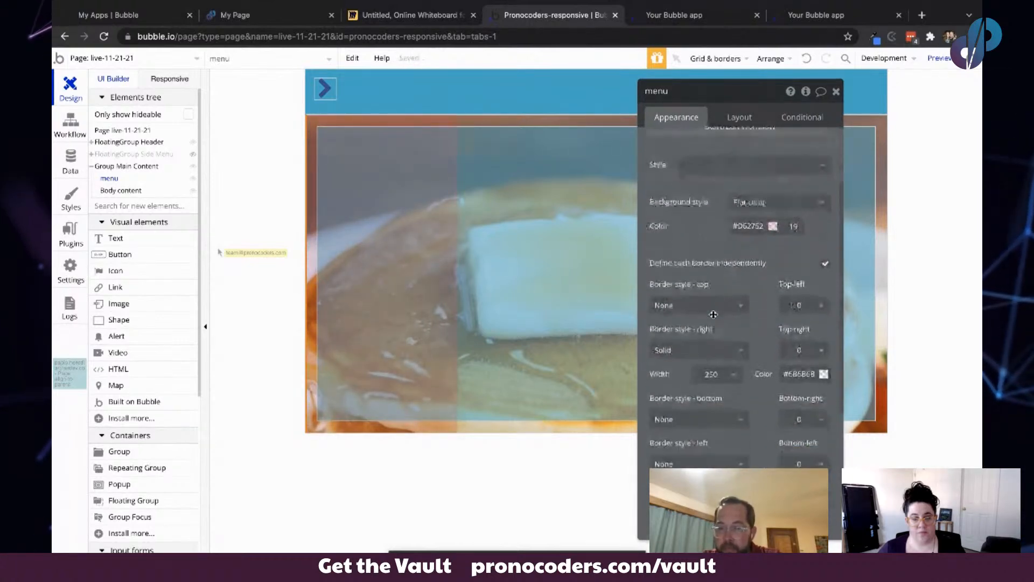
pyautogui.scroll(-3, 714, 303)
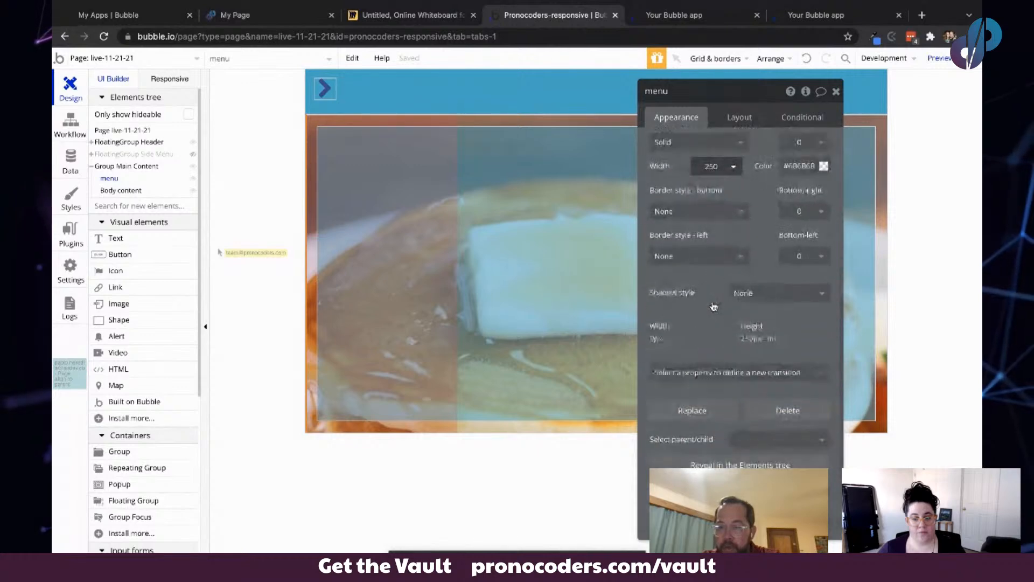
pyautogui.scroll(6, 713, 303)
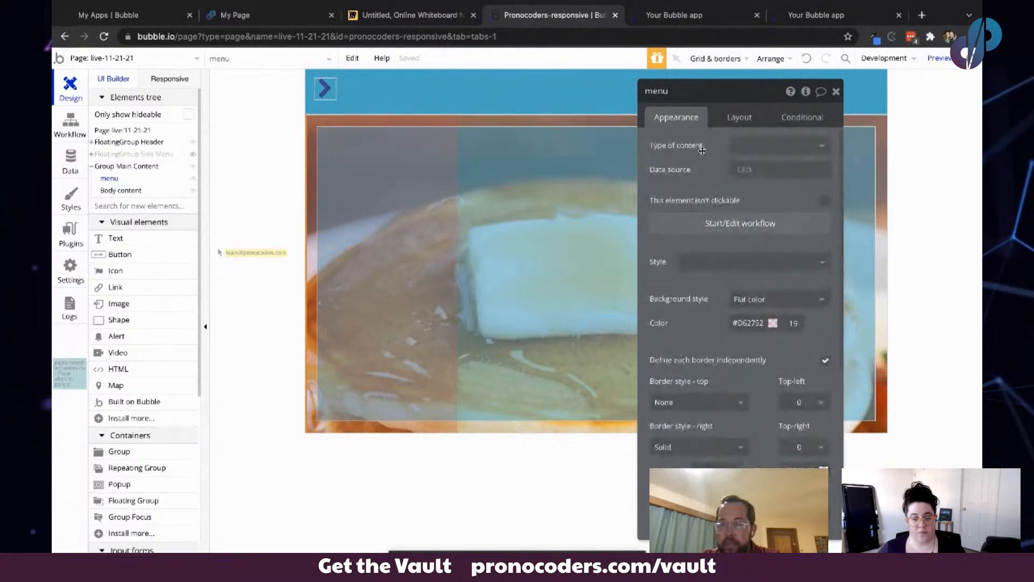
pyautogui.click(737, 117)
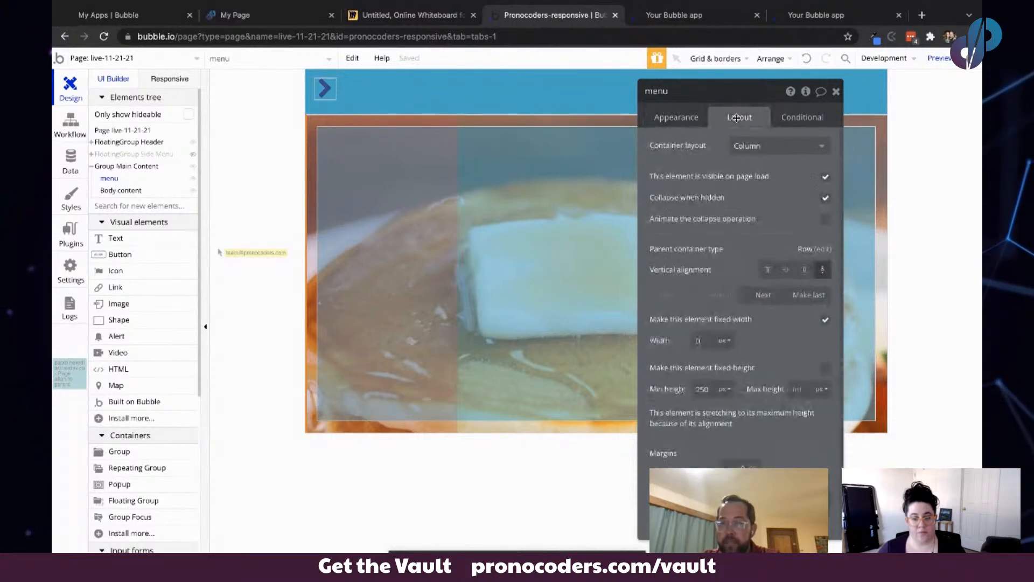
pyautogui.click(689, 118)
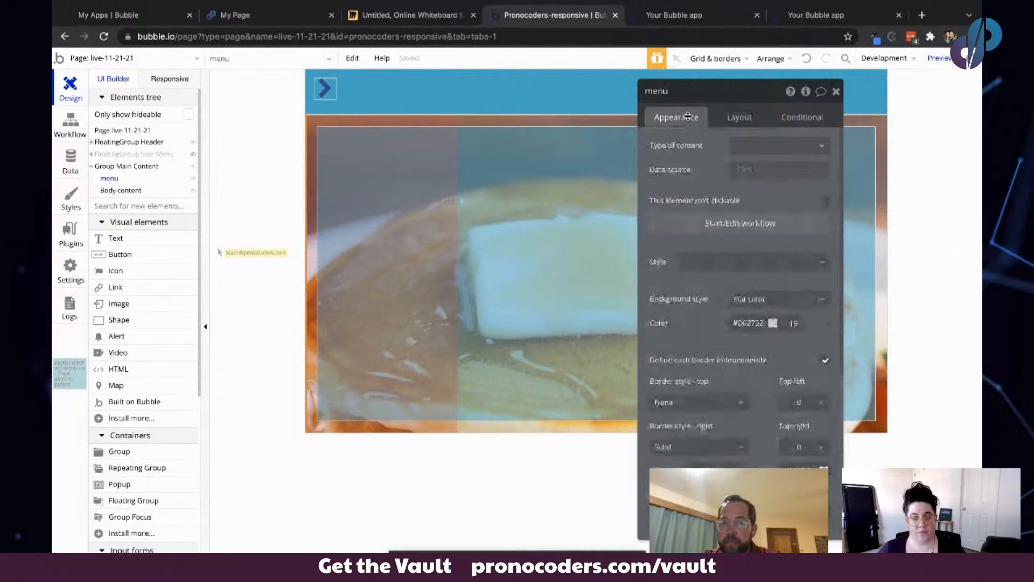
# - Retype the last character of the menu's right border colour hex code as B
pyautogui.click(675, 15)
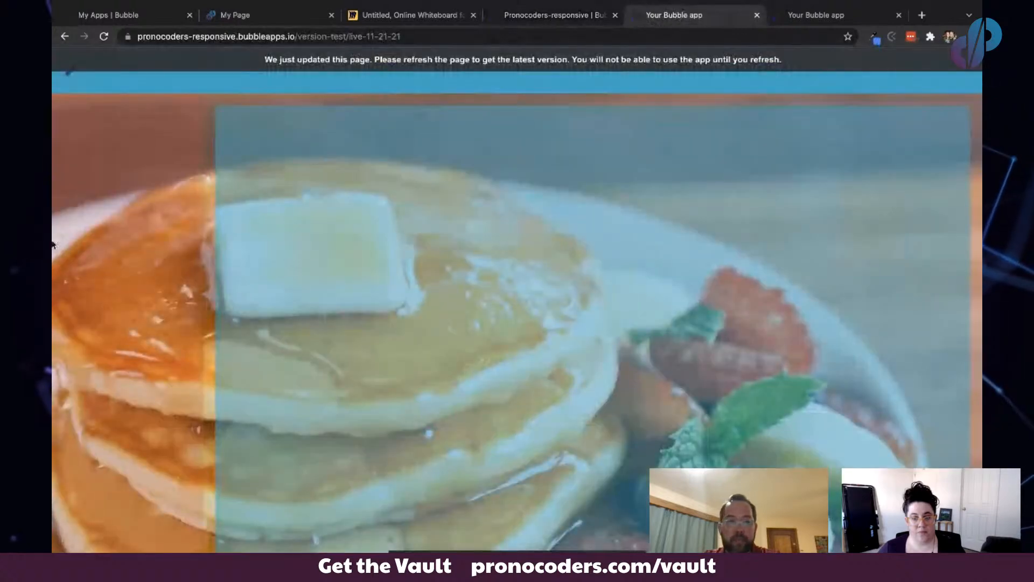
pyautogui.click(559, 15)
pyautogui.moveTo(704, 203); pyautogui.dragTo(582, 191)
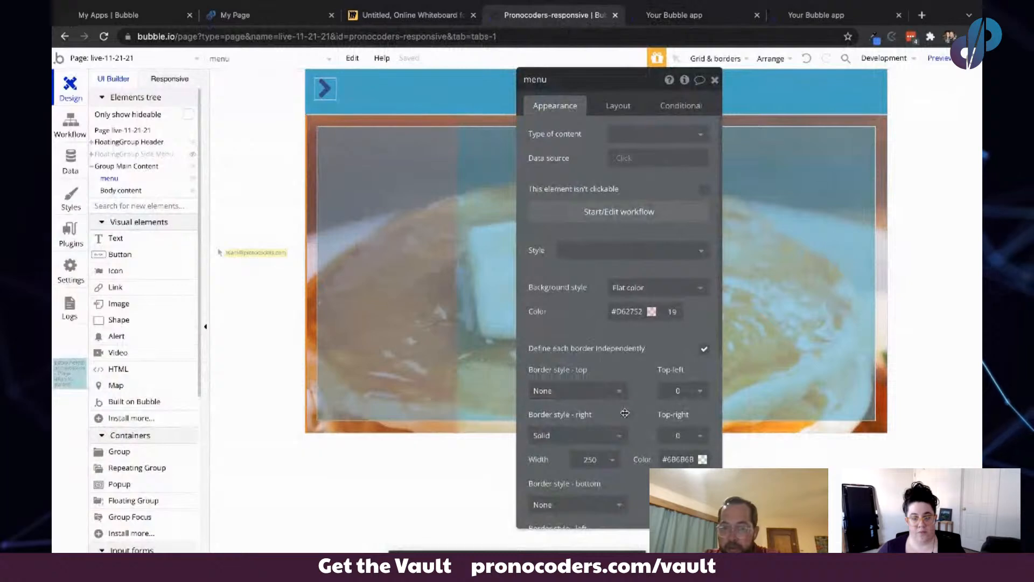
pyautogui.click(676, 456)
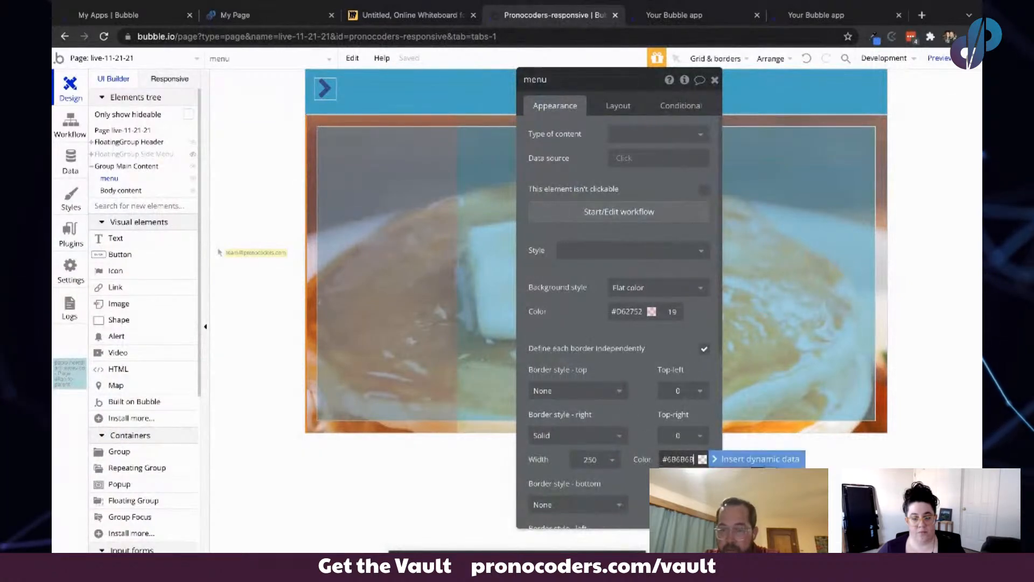
pyautogui.press('BackSpace')
pyautogui.write('B')
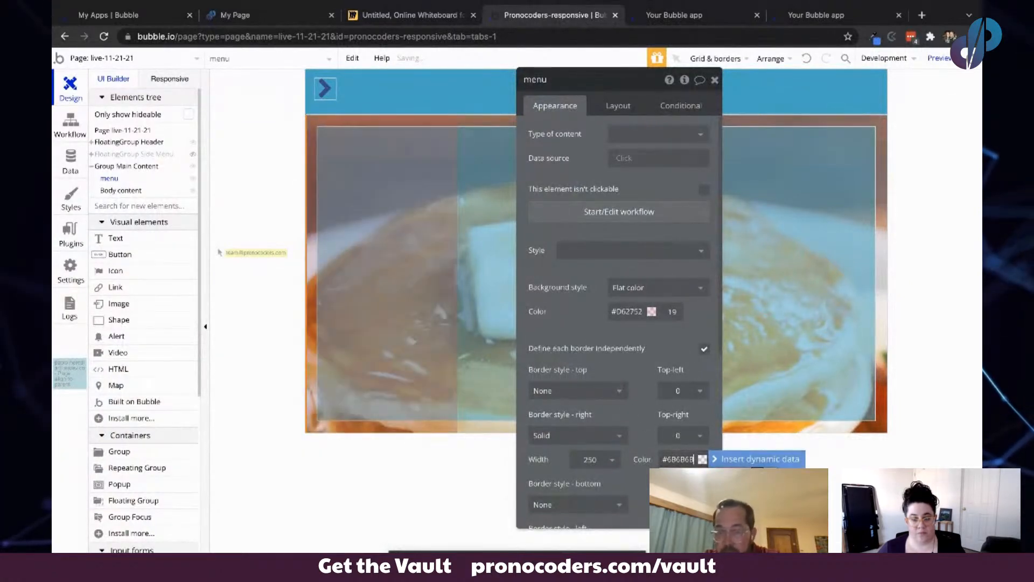
pyautogui.moveTo(768, 531)
pyautogui.mouseDown()
pyautogui.moveTo(769, 462)
pyautogui.moveTo(769, 520)
pyautogui.mouseUp()
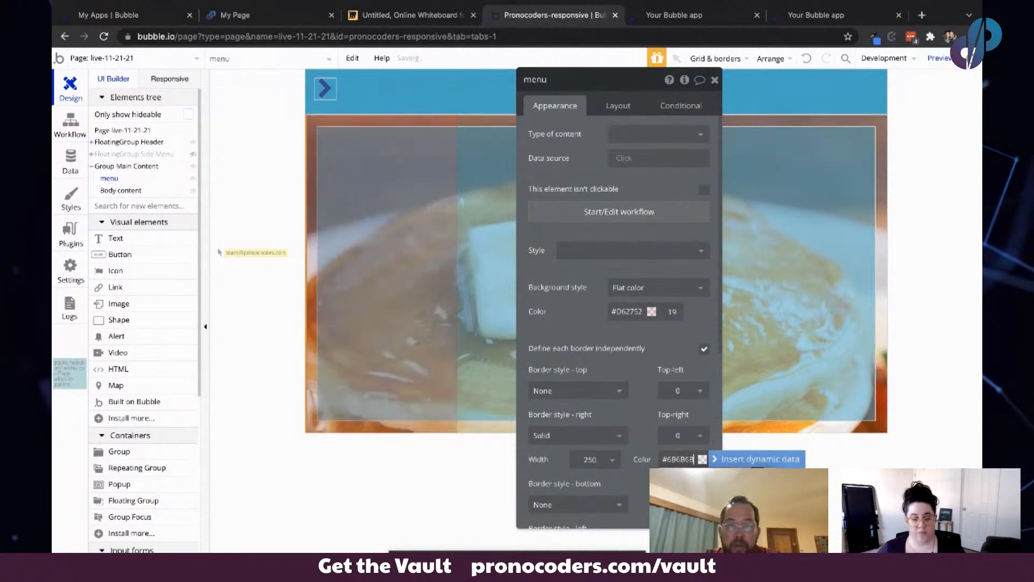
pyautogui.click(599, 351)
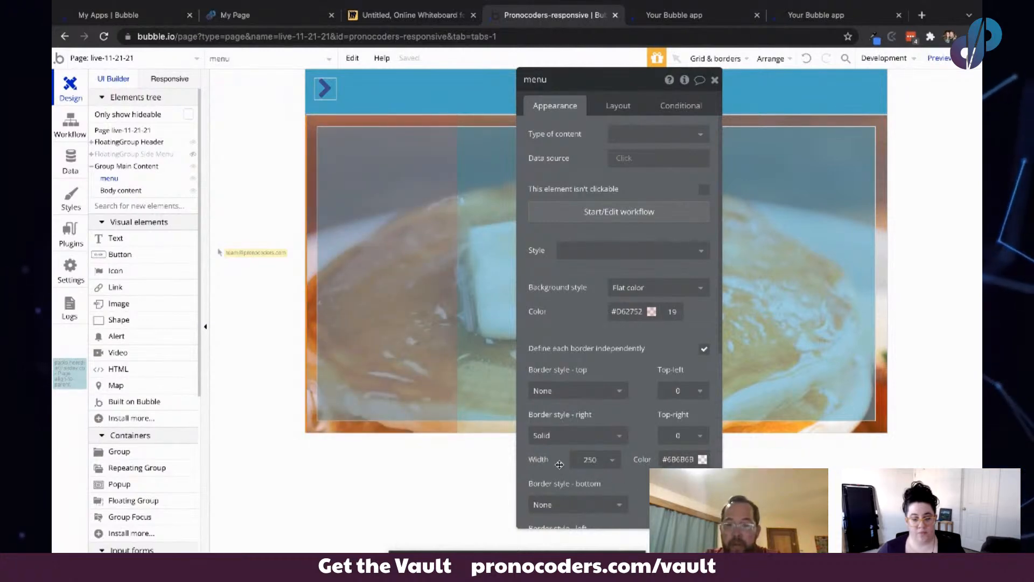
pyautogui.moveTo(599, 351); pyautogui.dragTo(677, 351)
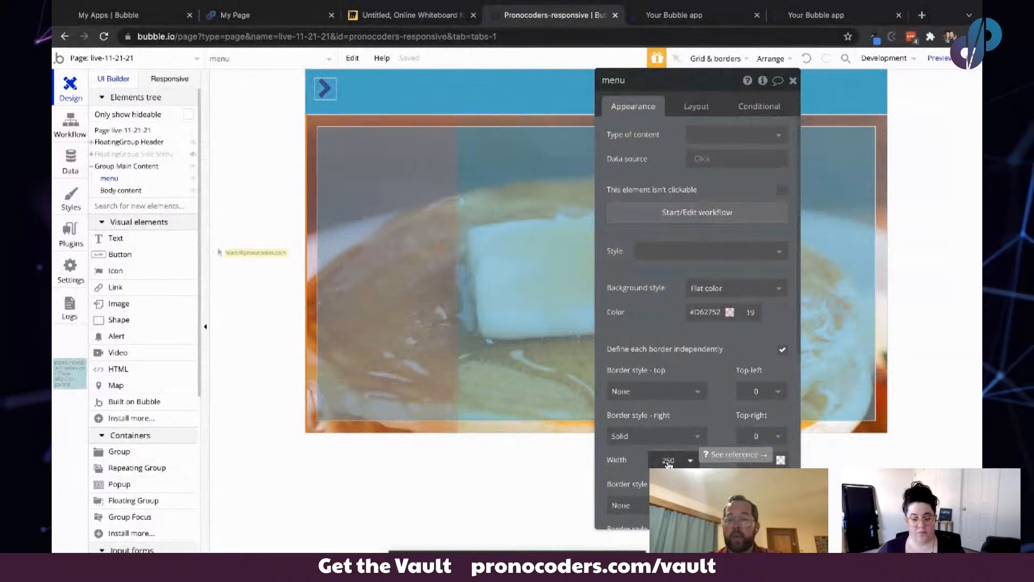
# - Add a condition on the menu for when FloatingGroup Side Menu isn't visible
pyautogui.scroll(-3, 663, 314)
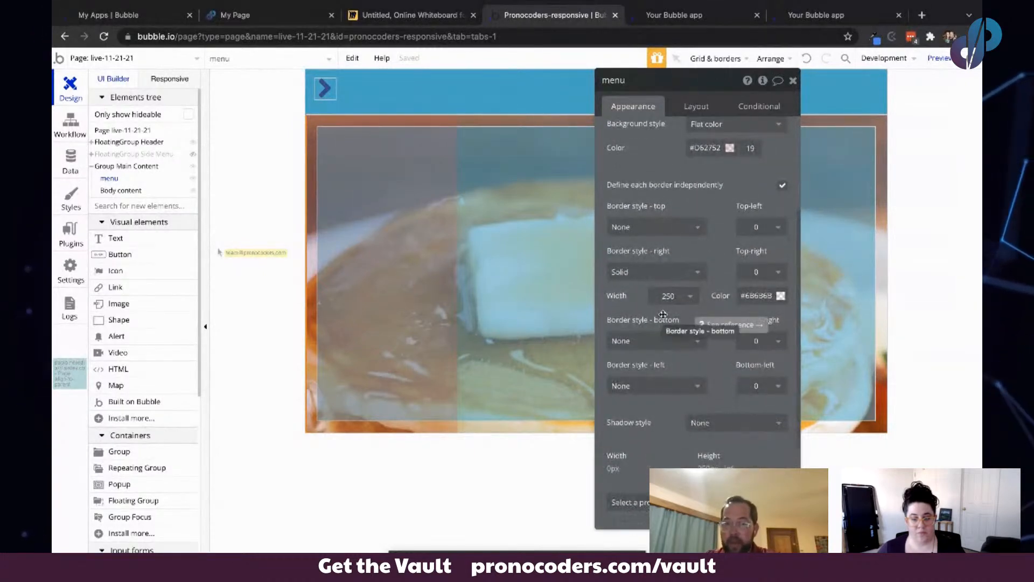
pyautogui.scroll(3, 663, 314)
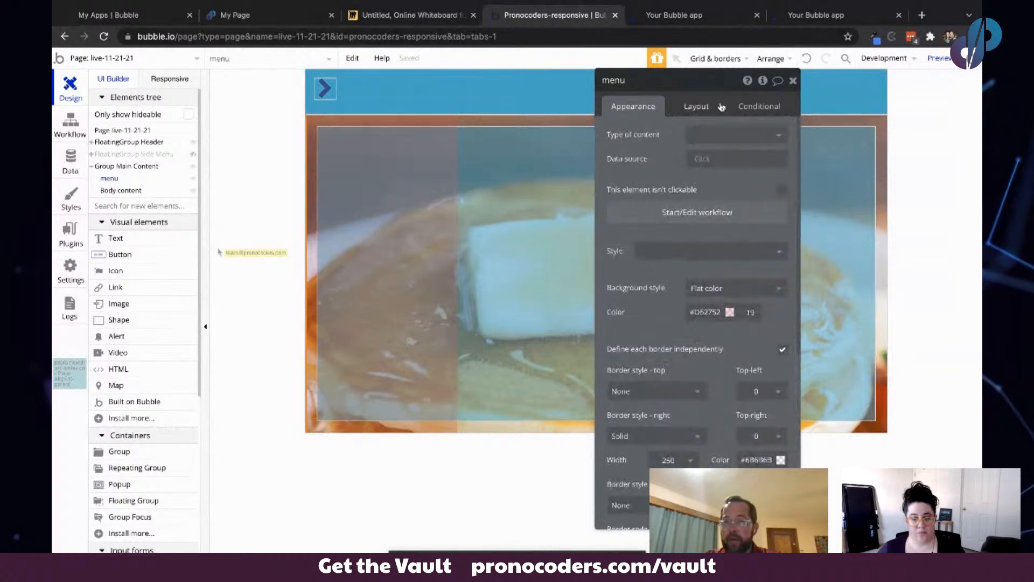
pyautogui.click(755, 101)
pyautogui.click(654, 139)
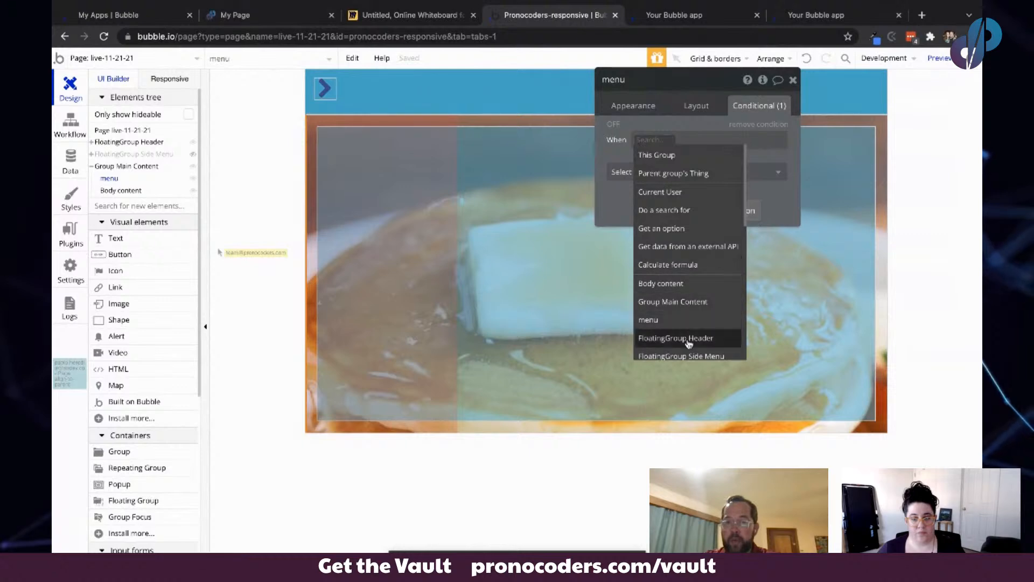
pyautogui.scroll(-3, 690, 339)
pyautogui.write('fl')
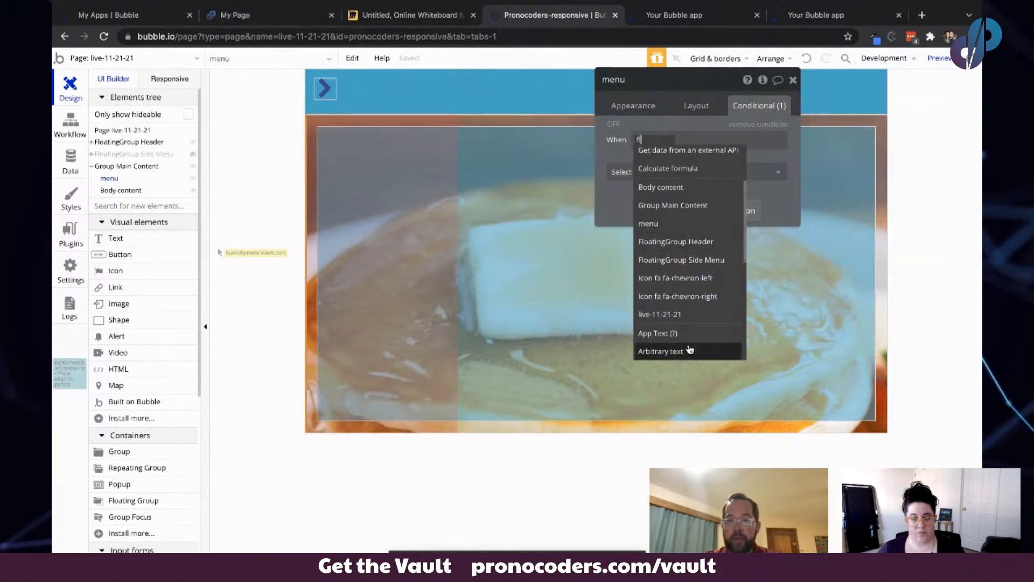
pyautogui.write('oat')
pyautogui.click(681, 179)
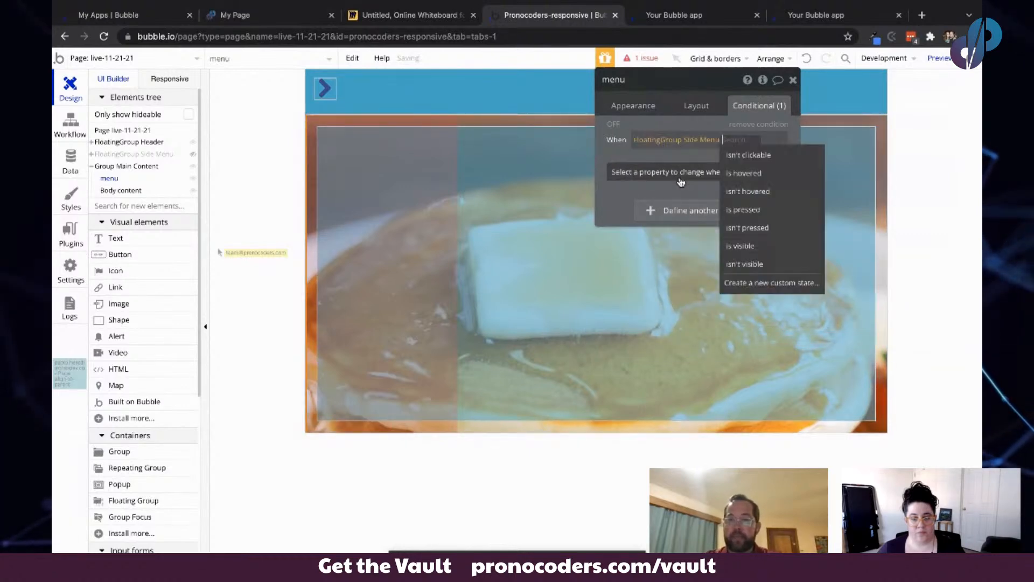
pyautogui.click(768, 265)
# - Make that condition set the menu's Border width - right to 0
pyautogui.click(722, 173)
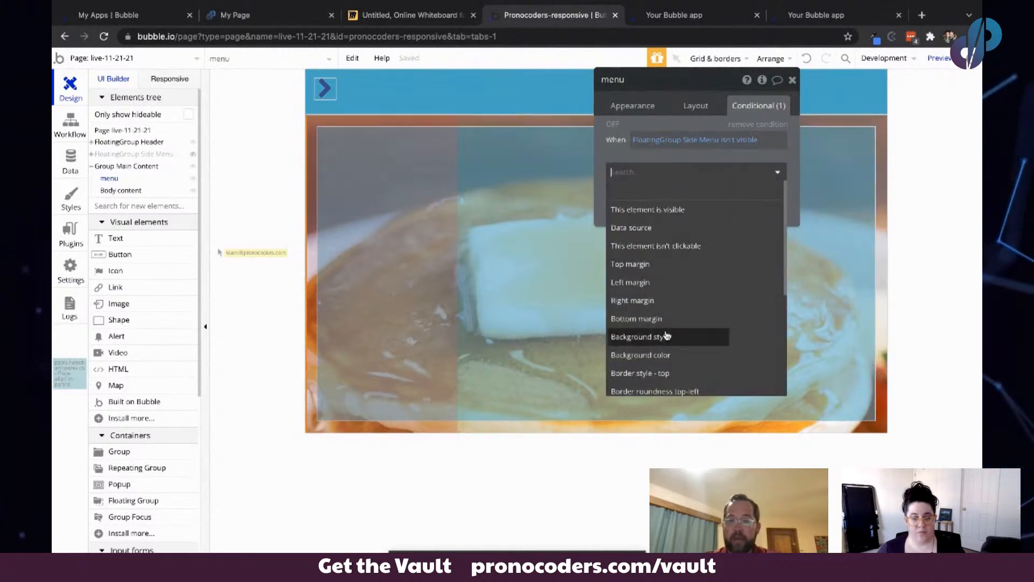
pyautogui.write('righ')
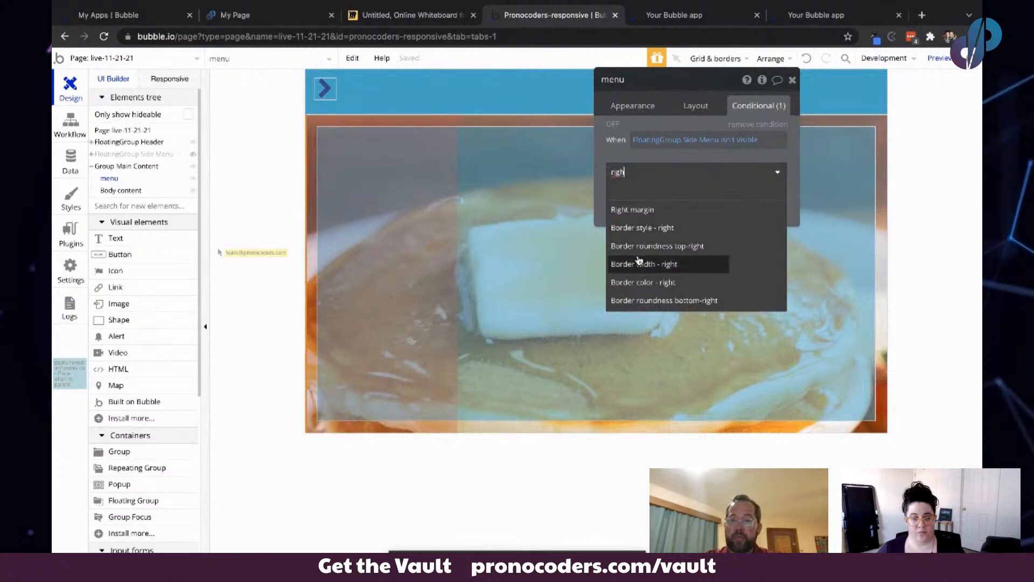
pyautogui.click(640, 263)
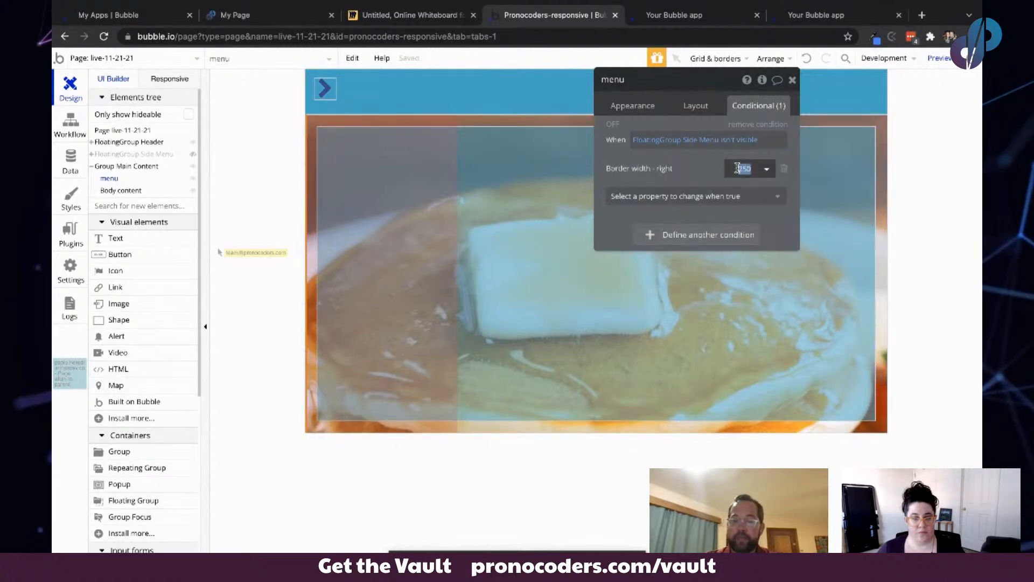
pyautogui.click(704, 161)
# - Add a transition on the menu's Border width - right property
pyautogui.click(612, 105)
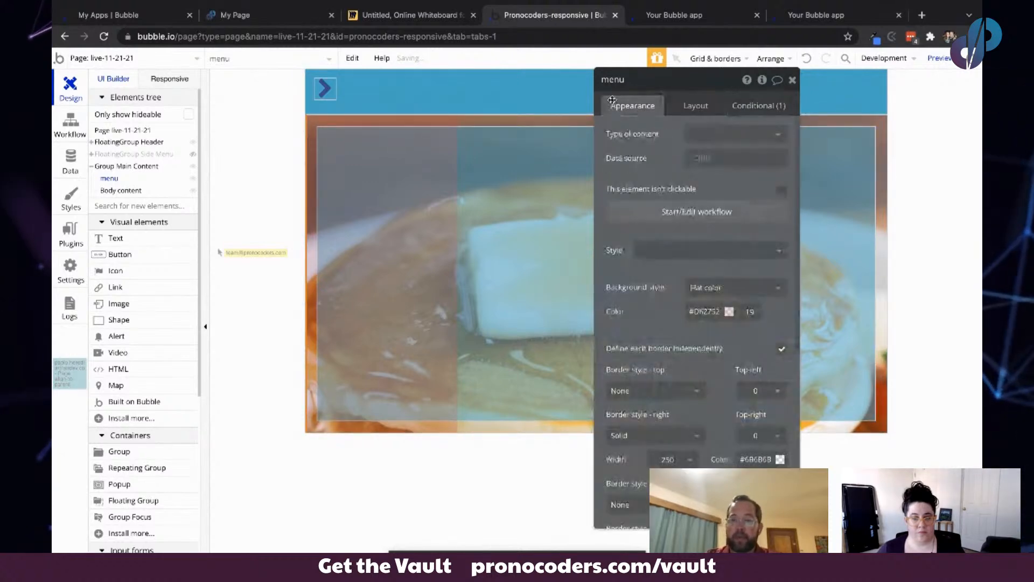
pyautogui.scroll(-10, 676, 364)
pyautogui.click(676, 362)
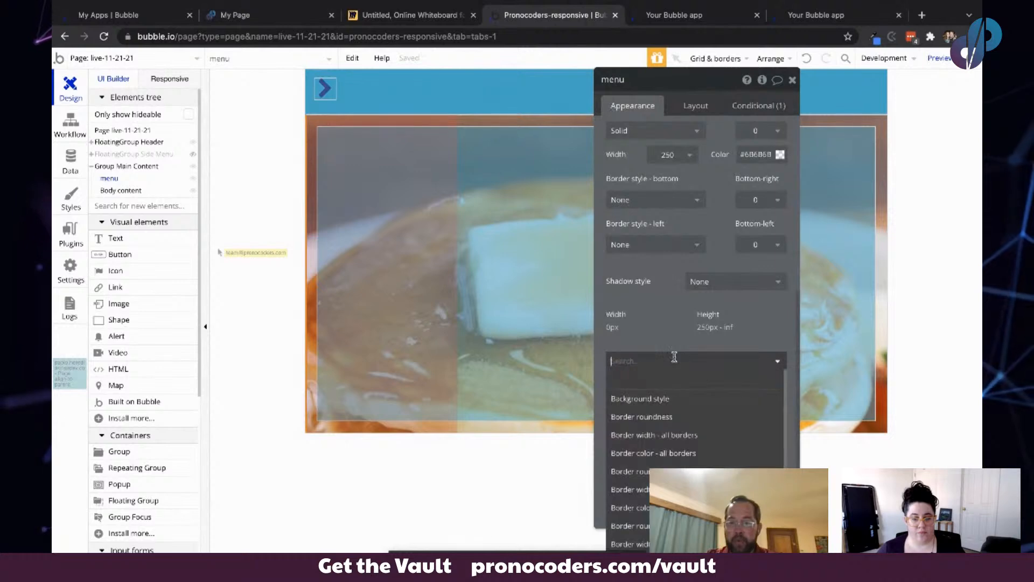
pyautogui.write('right')
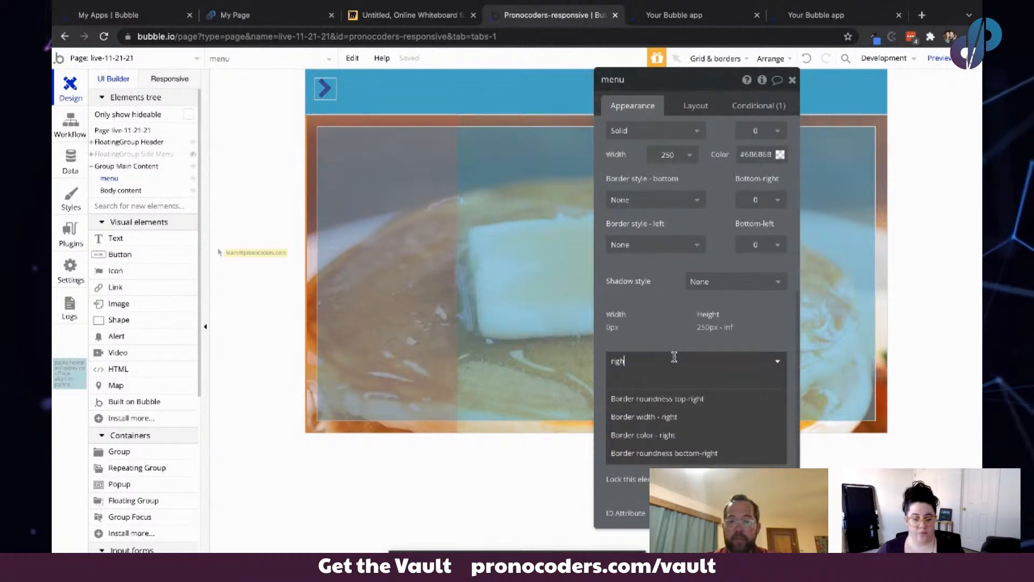
pyautogui.click(686, 419)
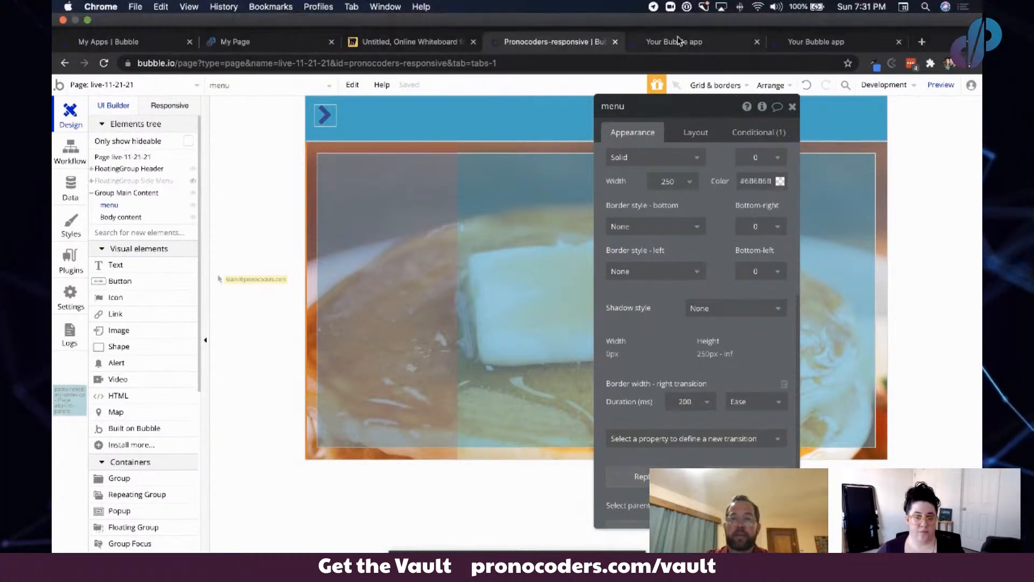
# - Test the chevron icons in the app preview to open and close the side menu, and review the menu's condition
pyautogui.click(693, 15)
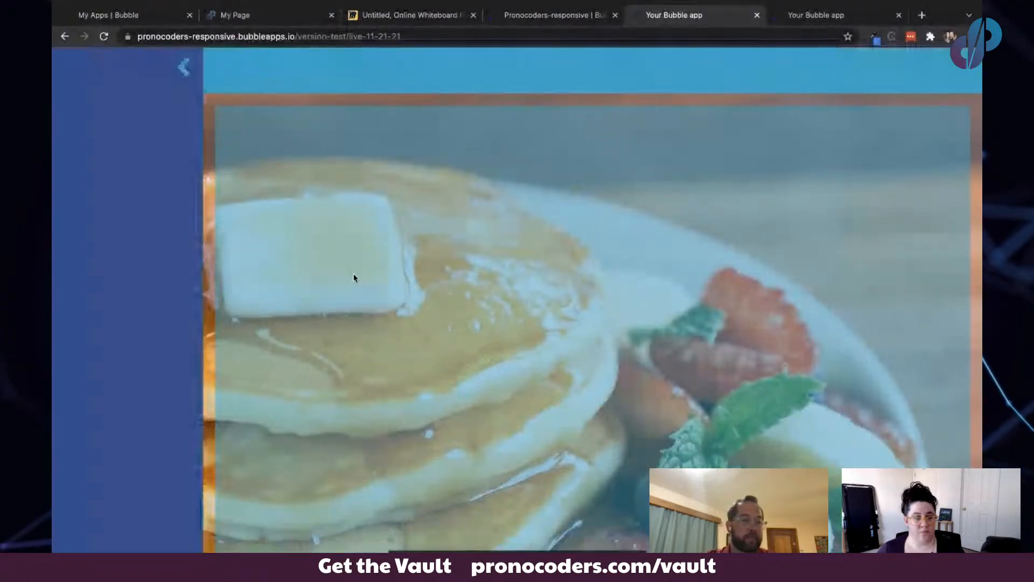
pyautogui.click(183, 65)
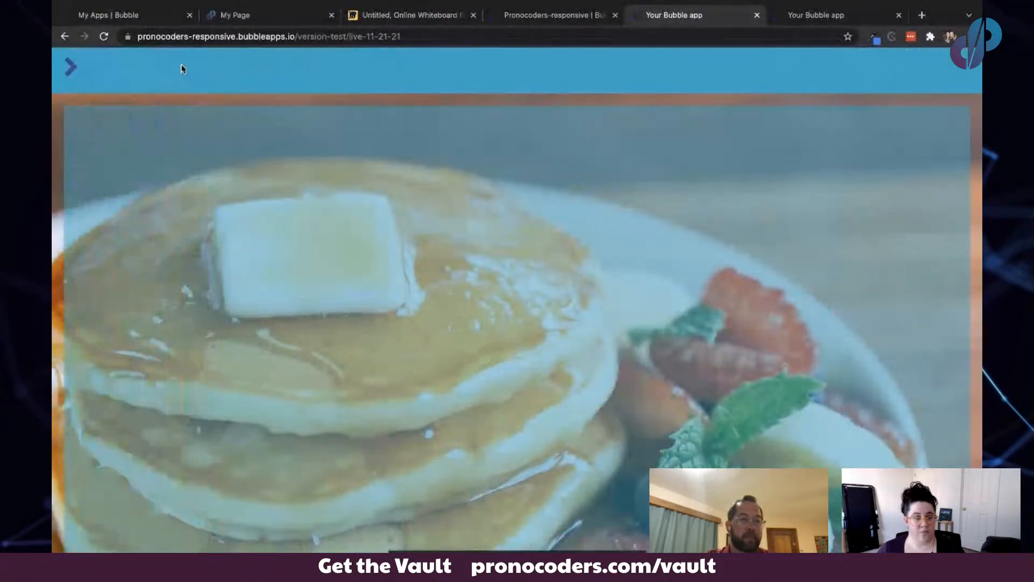
pyautogui.click(70, 70)
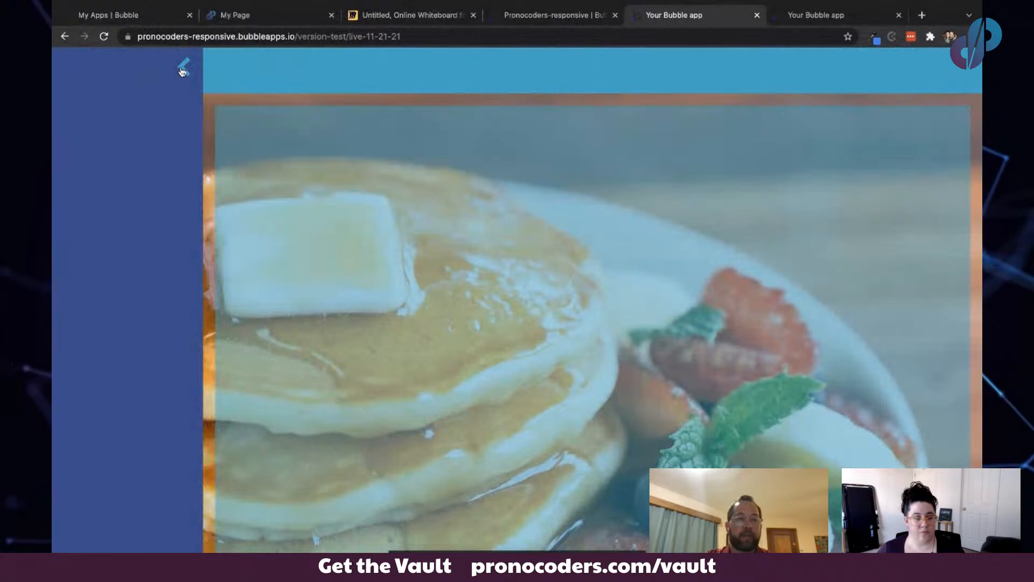
pyautogui.click(183, 69)
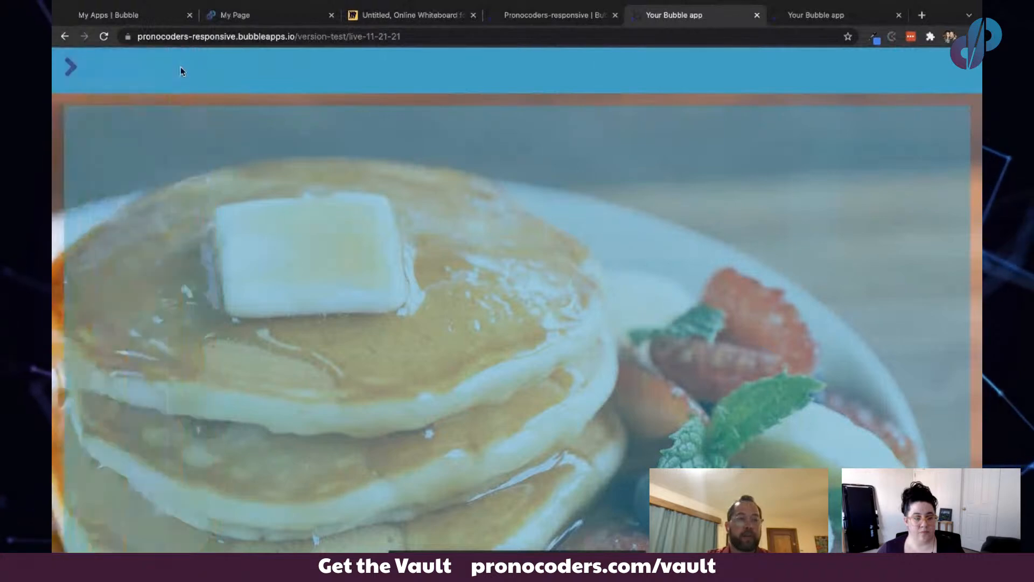
pyautogui.click(70, 68)
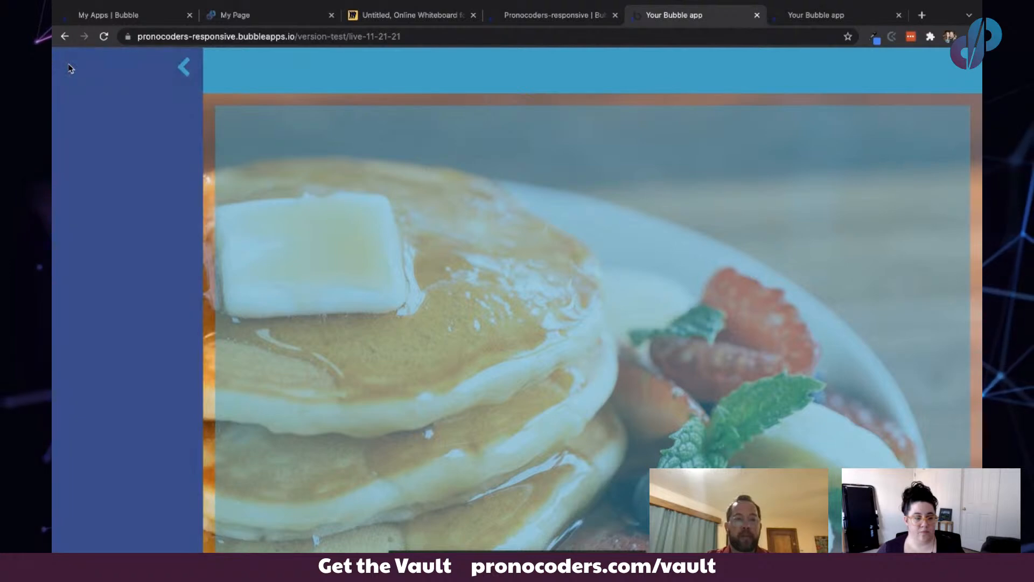
pyautogui.click(182, 66)
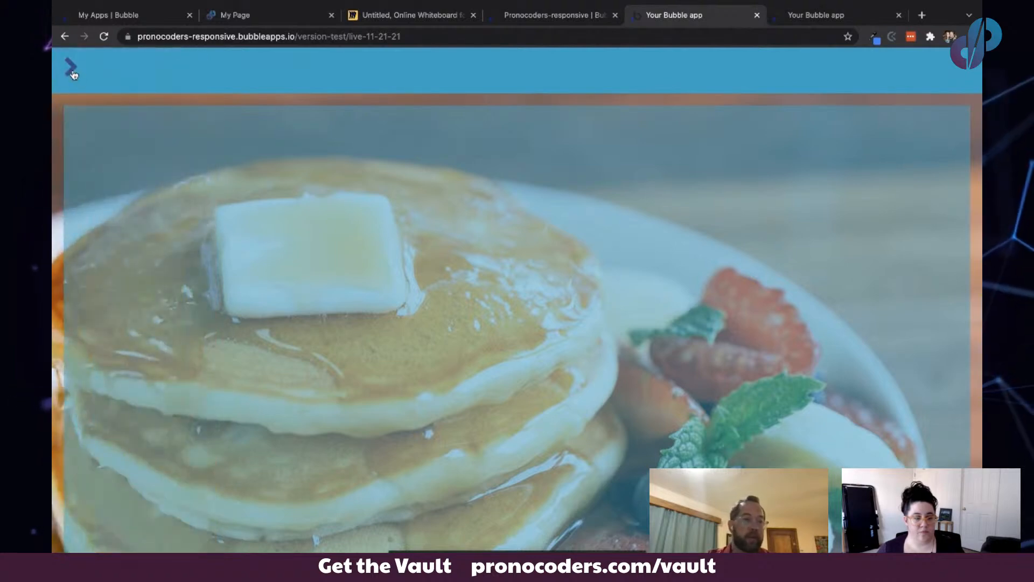
pyautogui.click(71, 67)
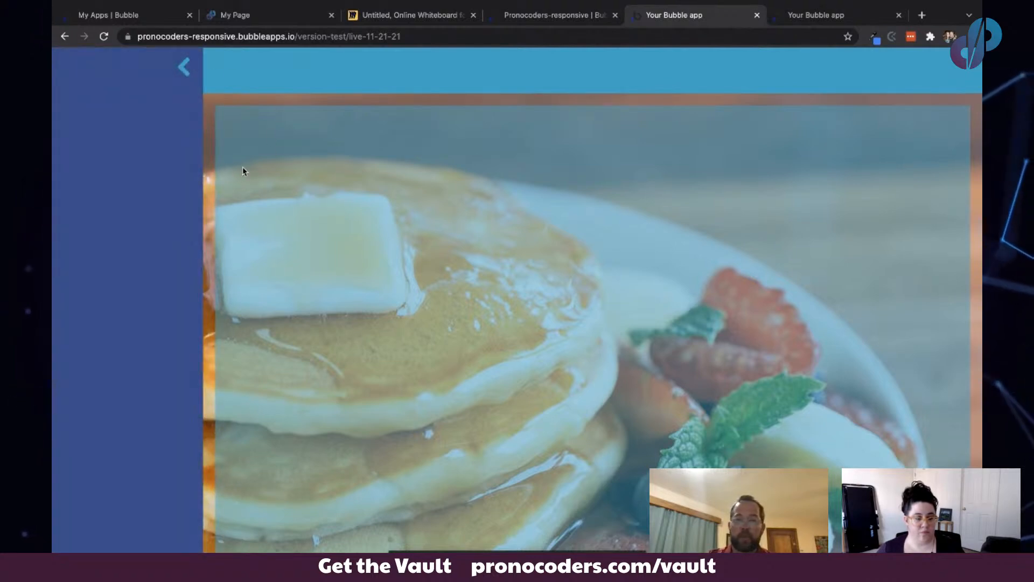
pyautogui.click(184, 68)
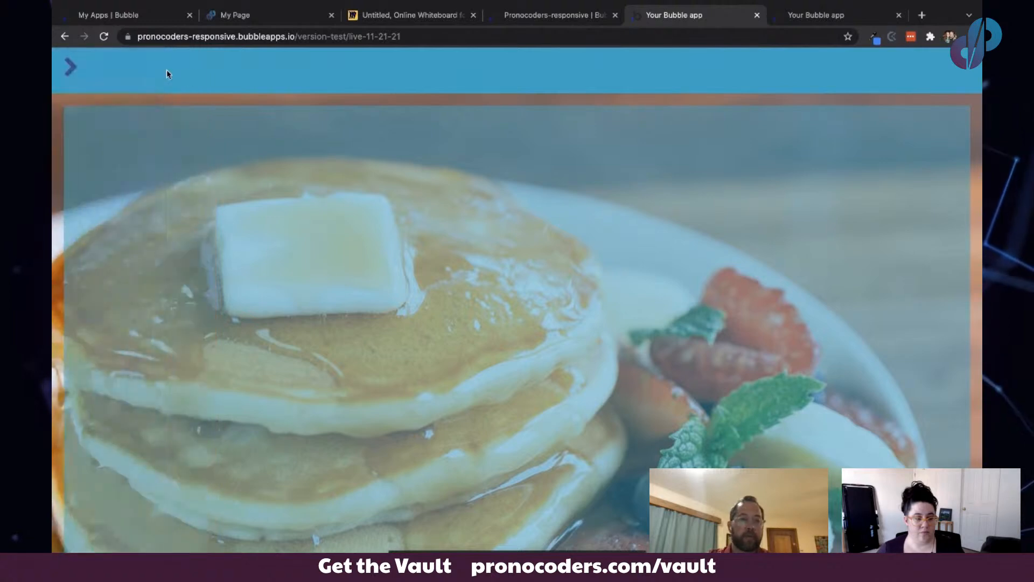
pyautogui.click(71, 67)
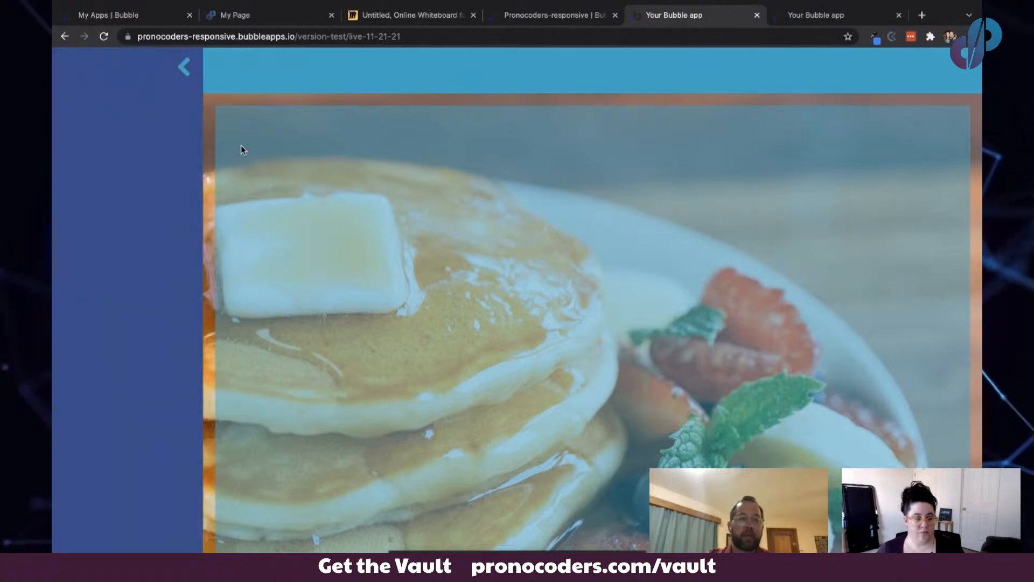
pyautogui.click(570, 22)
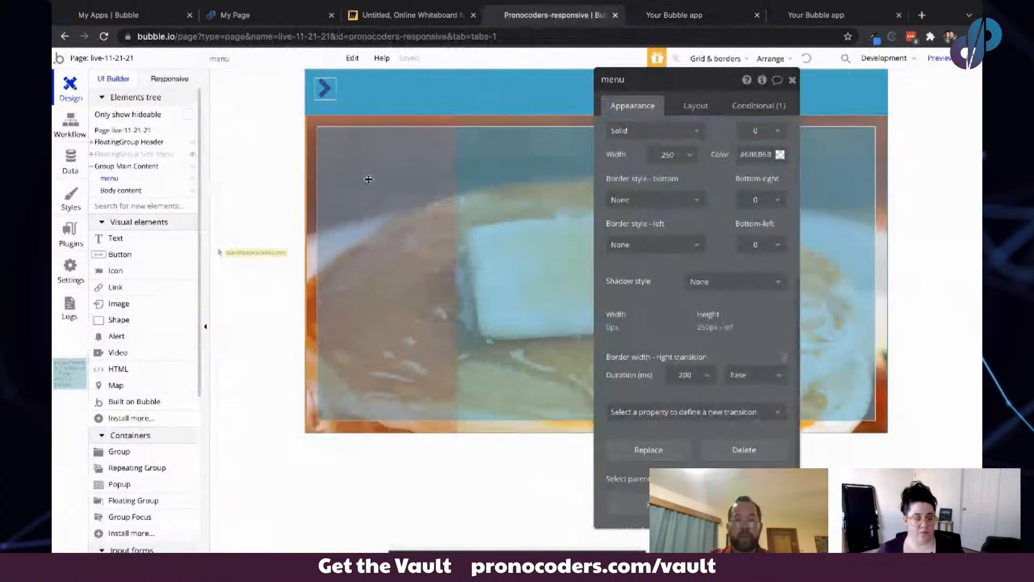
pyautogui.click(769, 108)
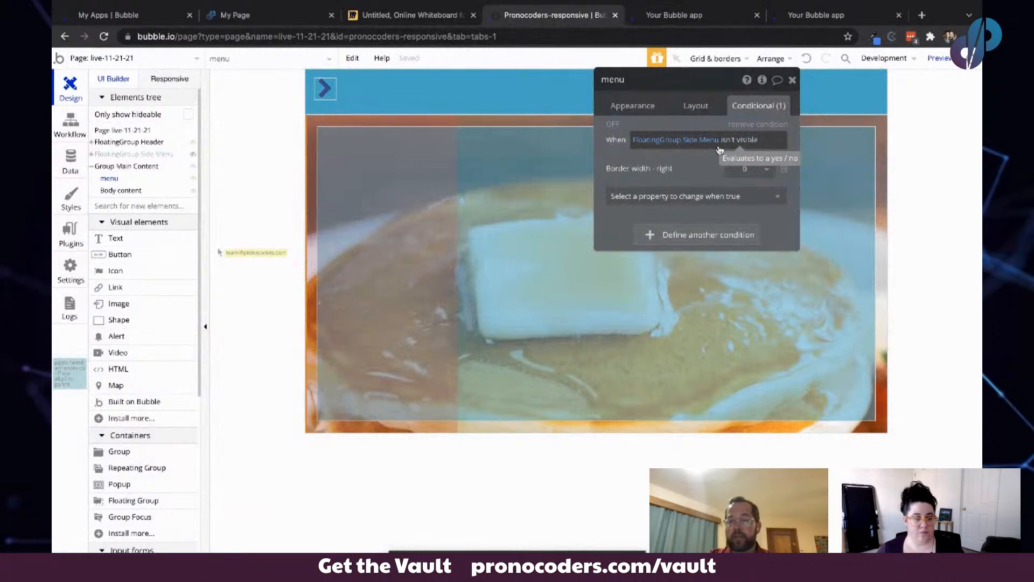
# - Open developer tools in the app preview, narrow the page, and test the chevron icons opening and closing the side menu
pyautogui.moveTo(701, 158); pyautogui.dragTo(514, 247)
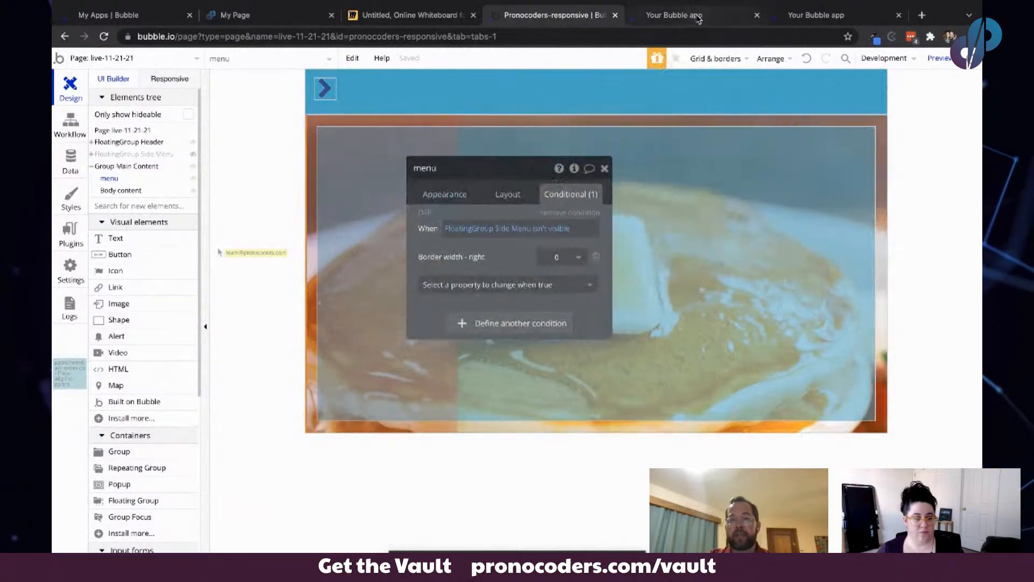
pyautogui.click(698, 20)
pyautogui.rightClick(565, 135)
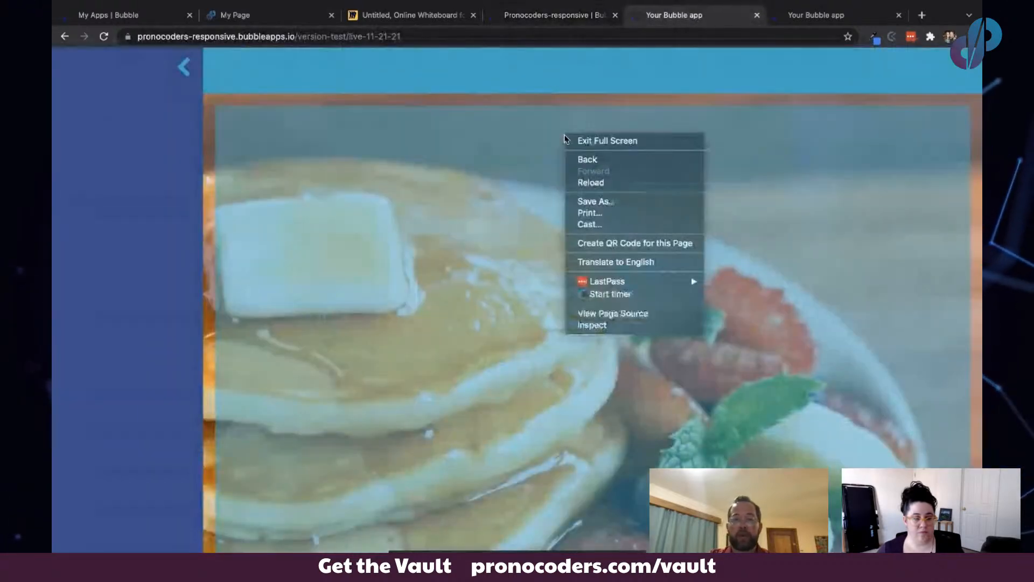
pyautogui.click(616, 326)
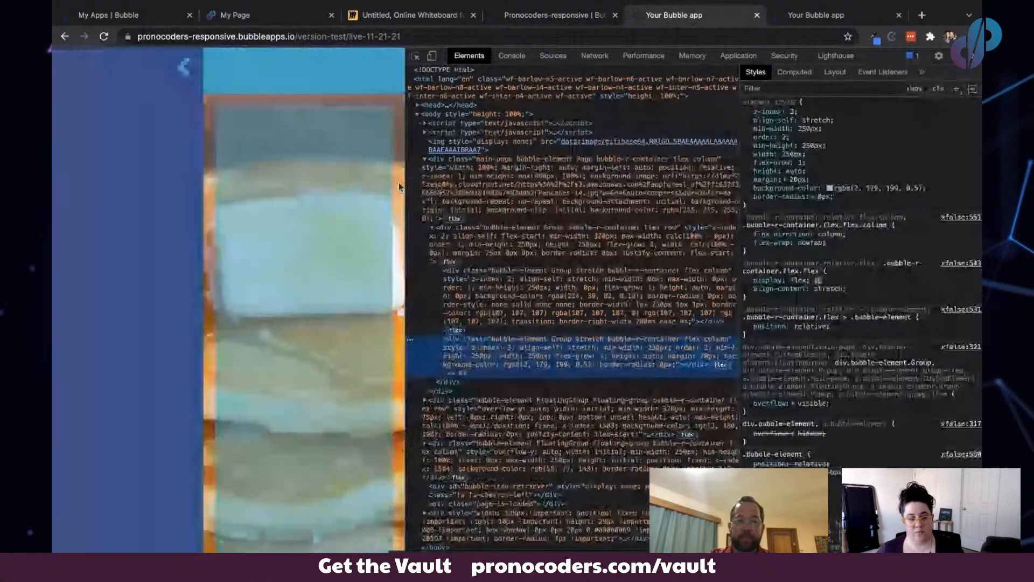
pyautogui.moveTo(404, 187); pyautogui.dragTo(356, 187)
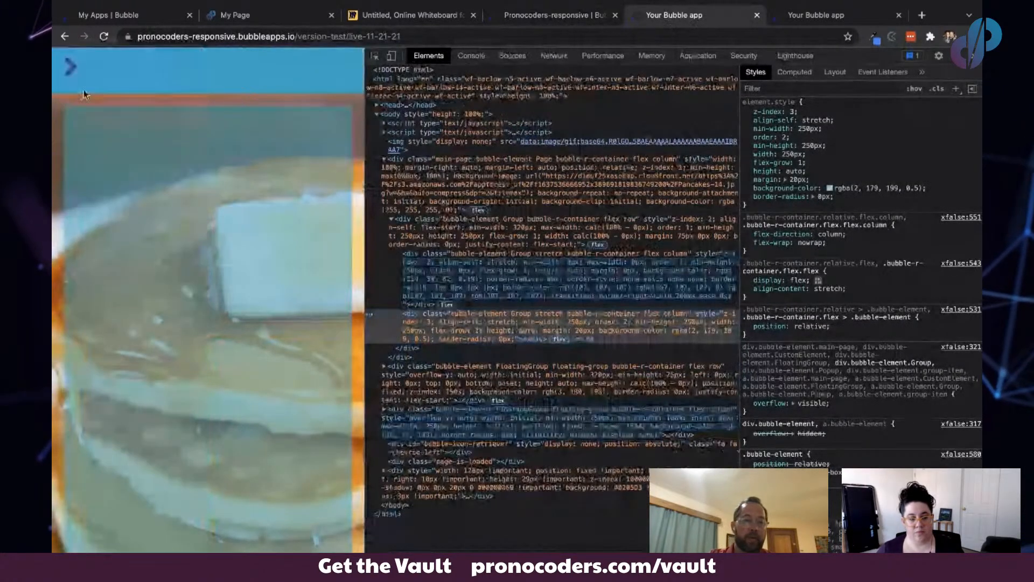
pyautogui.click(70, 67)
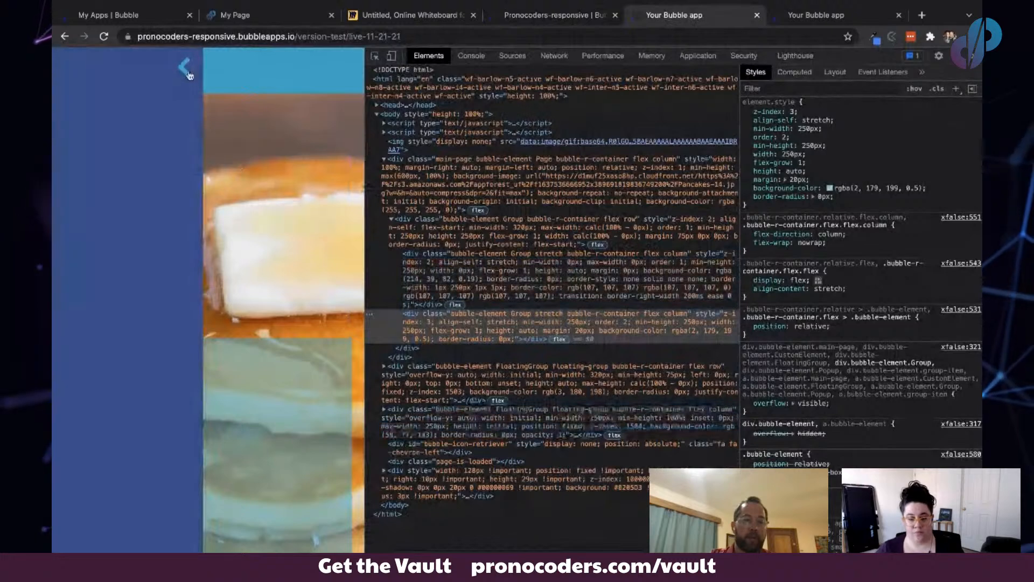
pyautogui.click(186, 69)
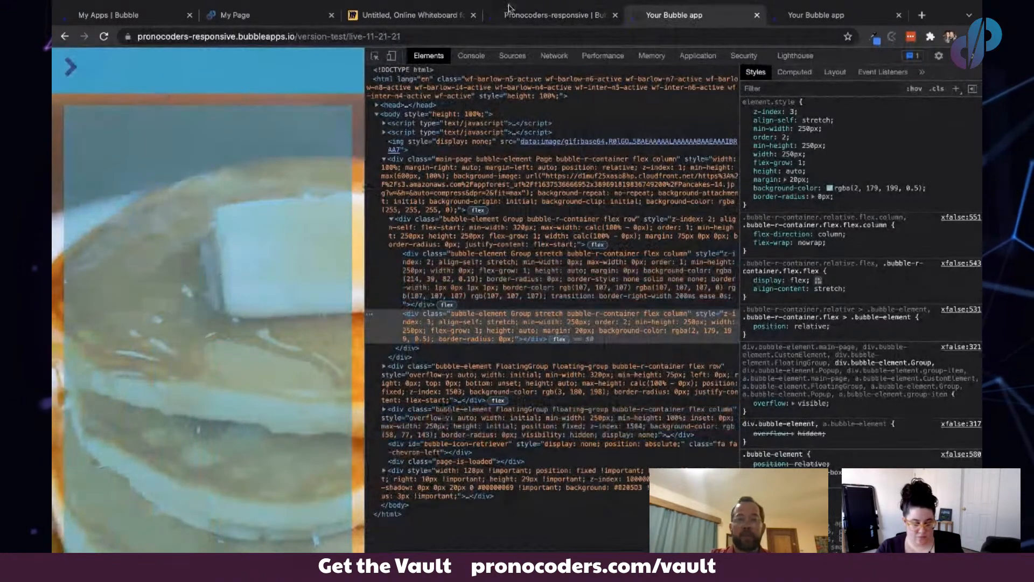
# - Extend the menu's condition with "or Current page width < 800"
pyautogui.click(510, 11)
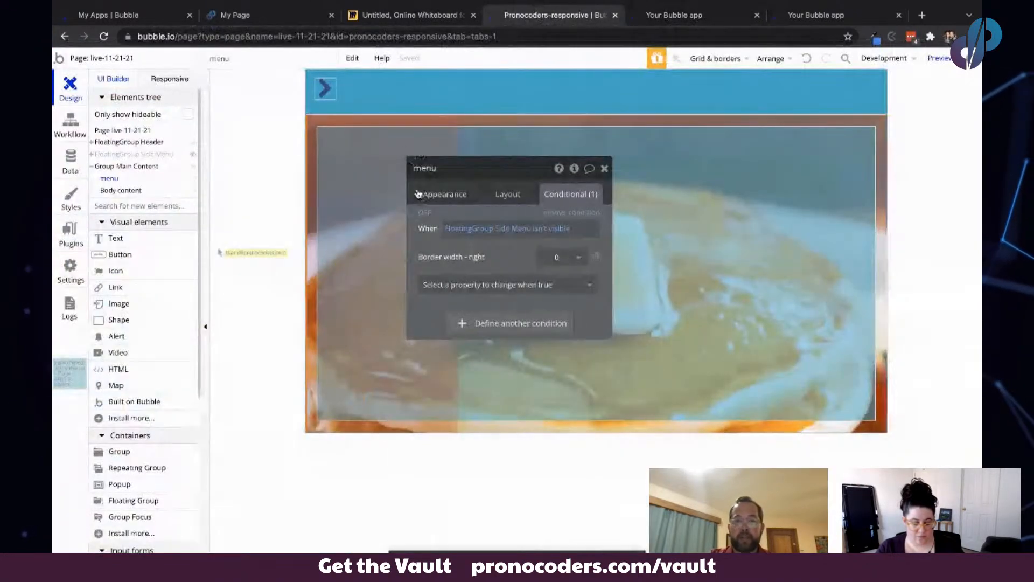
pyautogui.click(557, 228)
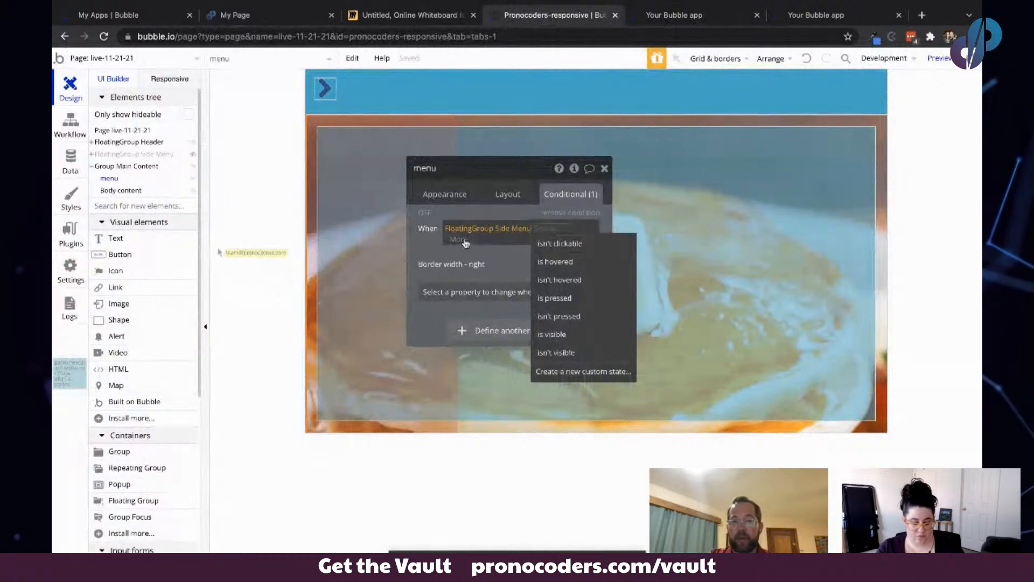
pyautogui.click(466, 243)
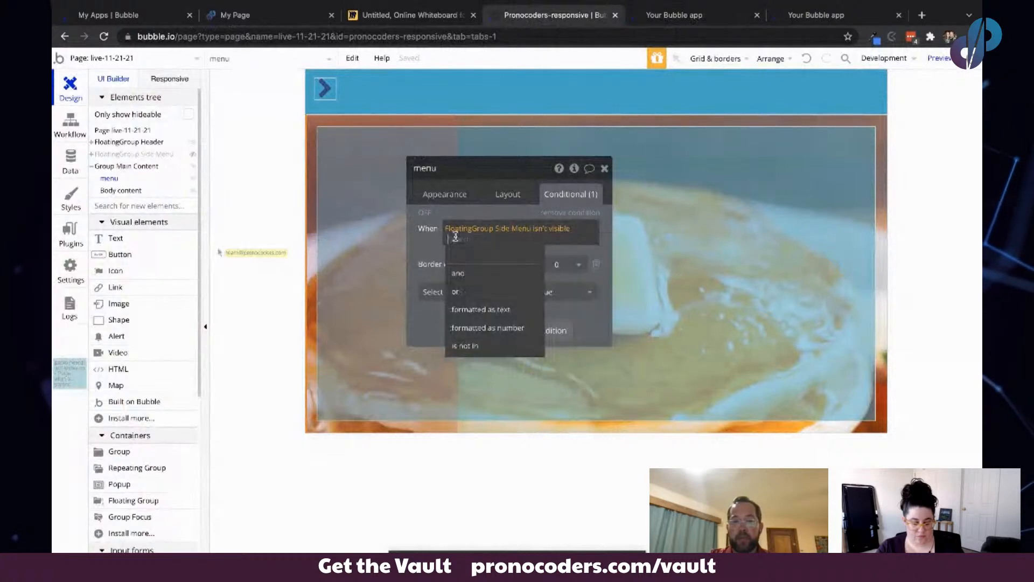
pyautogui.click(472, 290)
pyautogui.write('page')
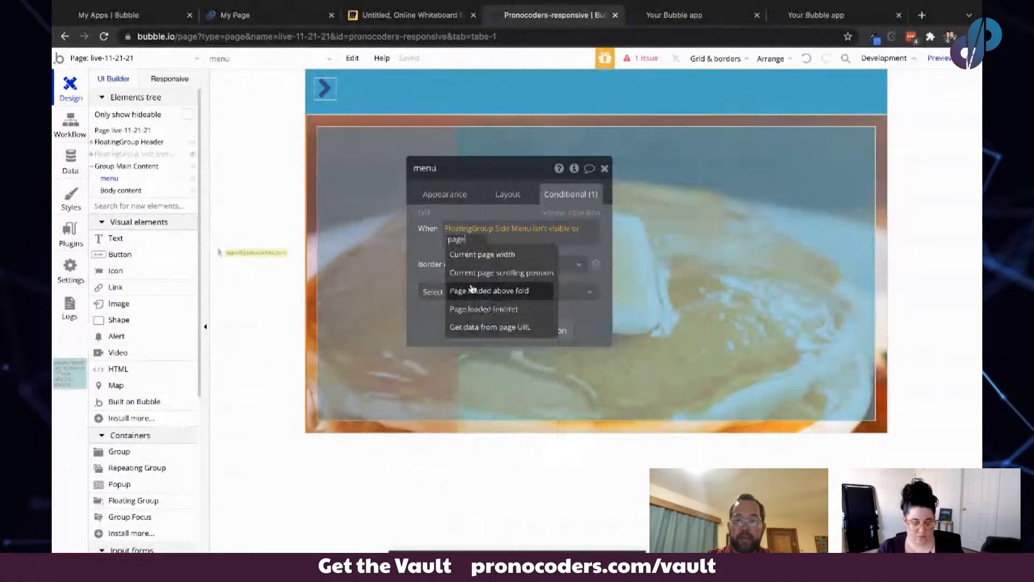
pyautogui.click(481, 255)
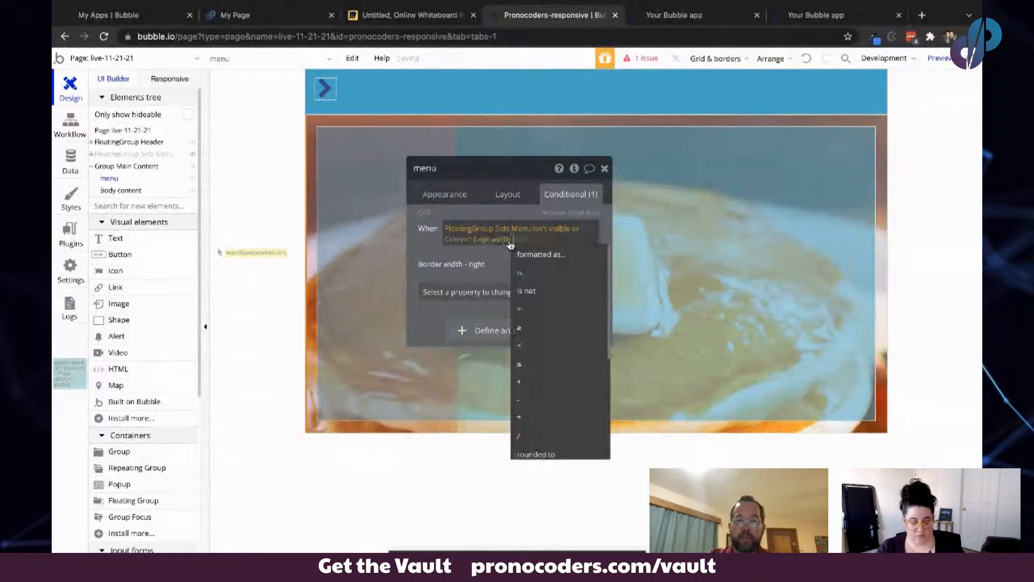
pyautogui.click(546, 348)
pyautogui.write('800')
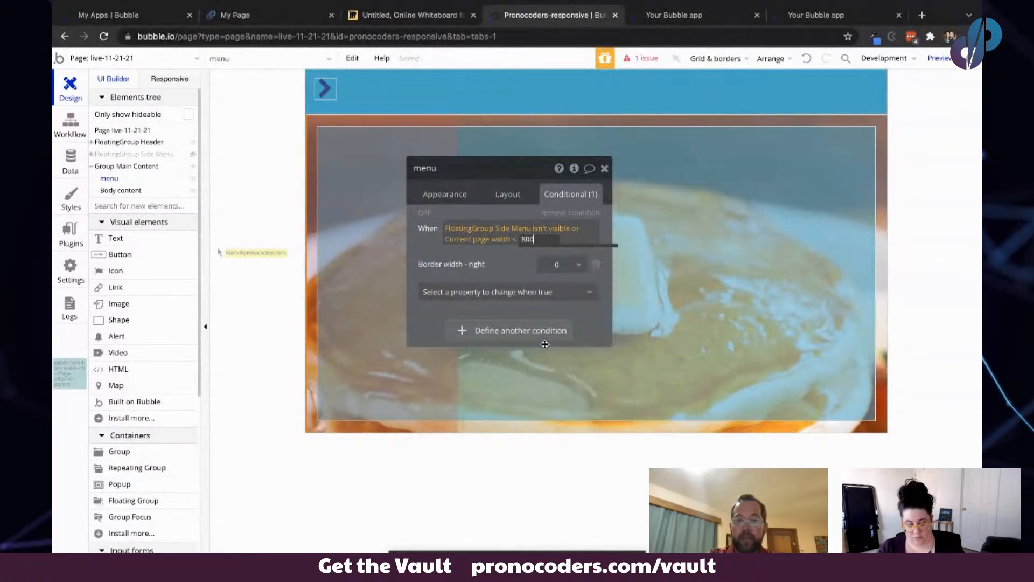
pyautogui.click(507, 256)
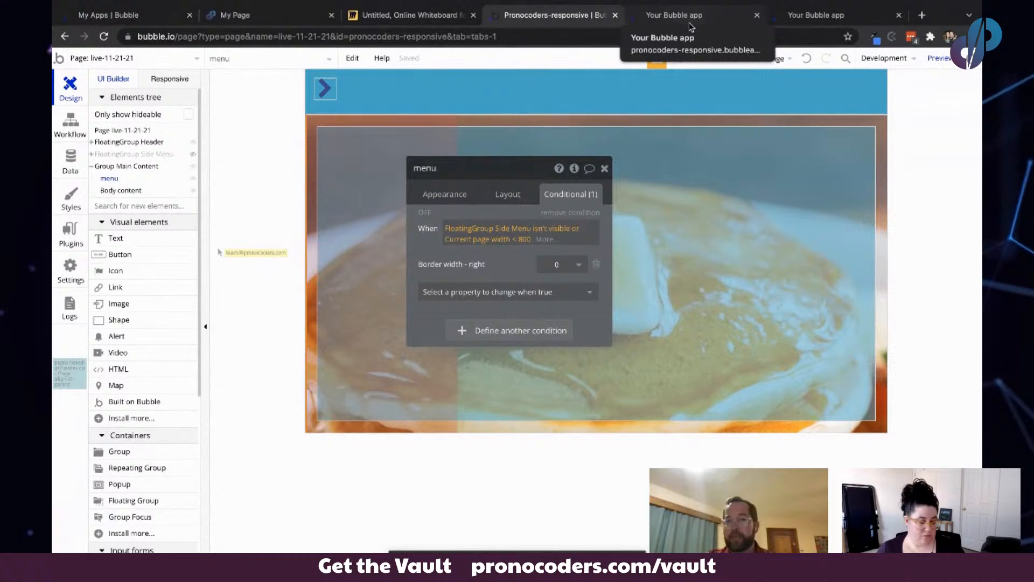
# - Test the chevron icons again in the narrow app preview
pyautogui.click(691, 27)
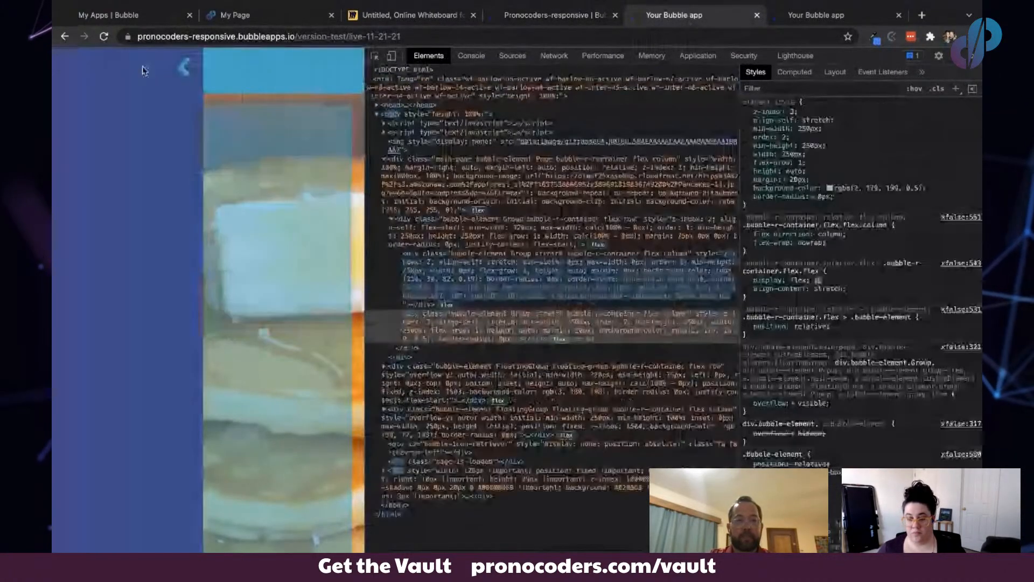
pyautogui.click(184, 69)
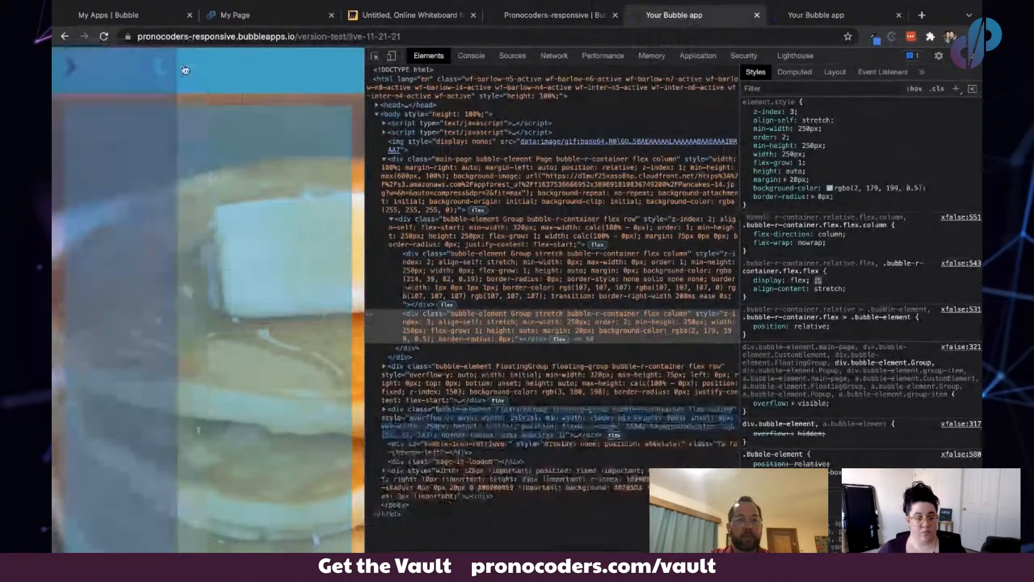
pyautogui.click(71, 67)
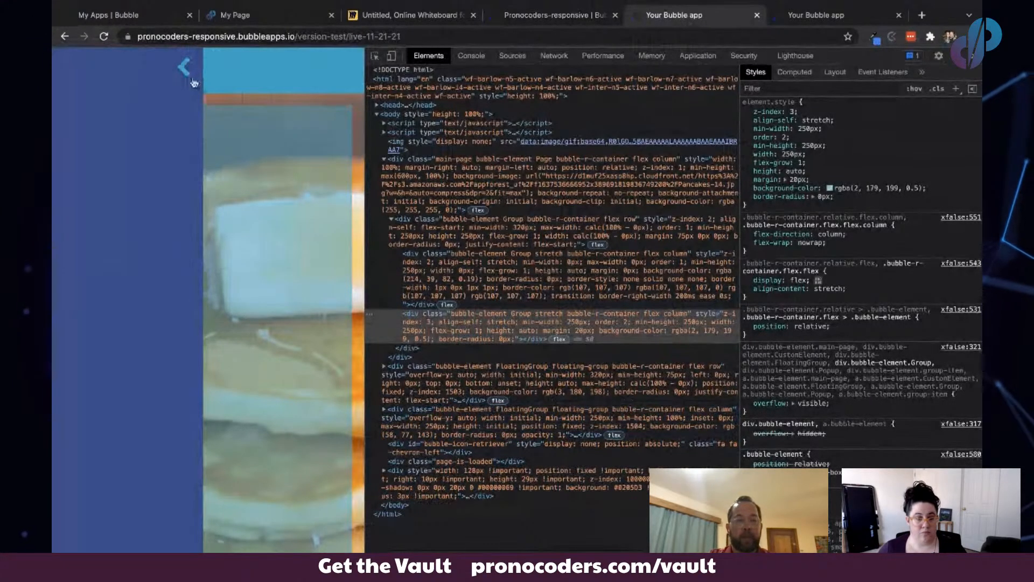
pyautogui.click(186, 70)
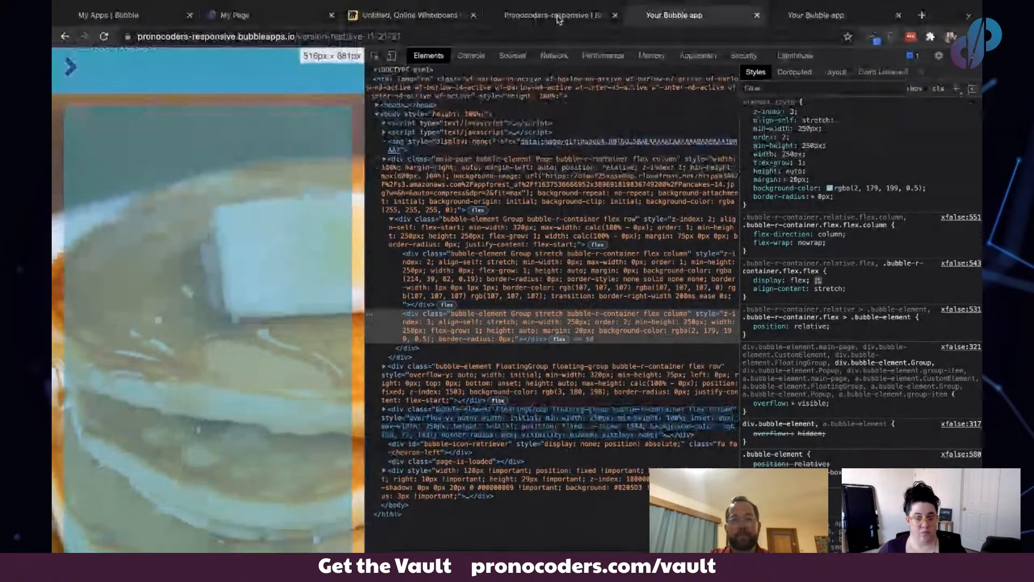
pyautogui.click(555, 15)
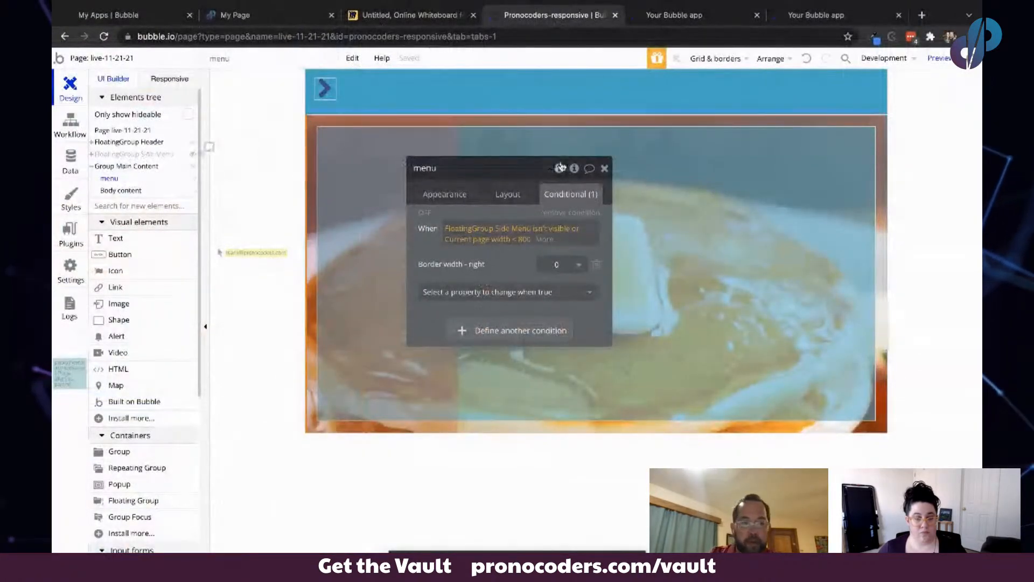
# - Add a condition on FloatingGroup Side Menu for when Current page width < 800
pyautogui.click(132, 154)
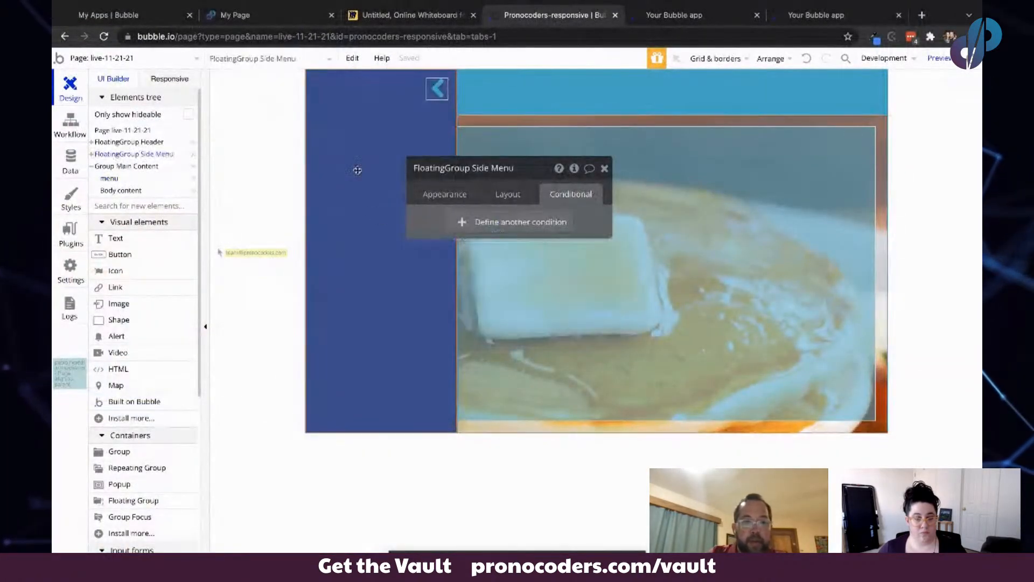
pyautogui.click(479, 223)
pyautogui.click(458, 229)
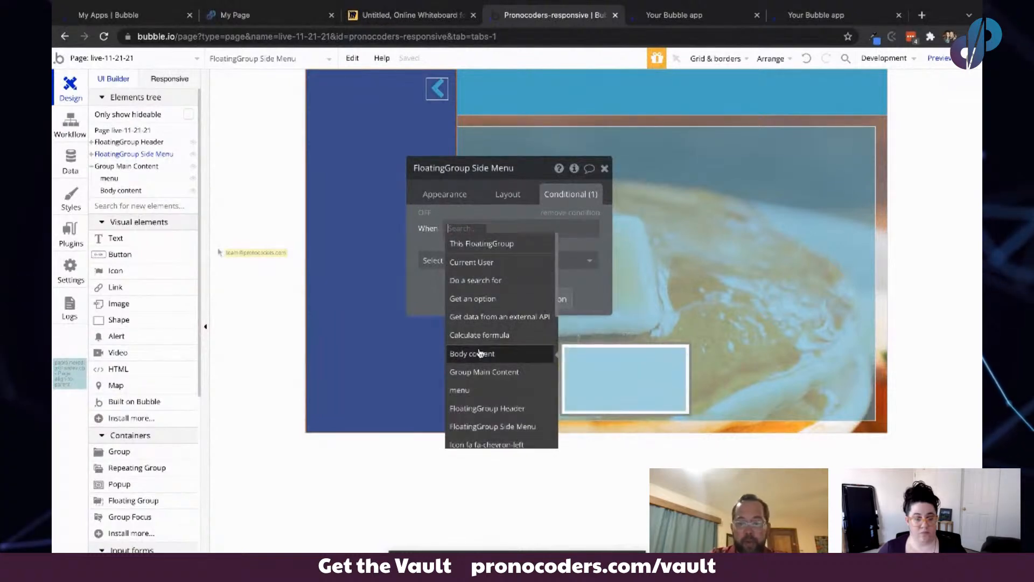
pyautogui.write('page')
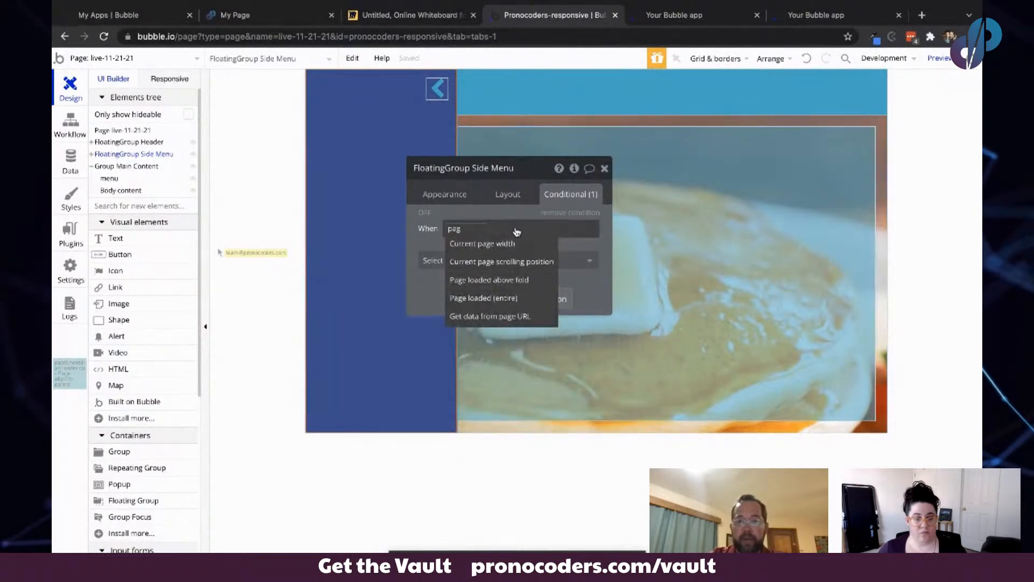
pyautogui.click(512, 244)
pyautogui.click(539, 334)
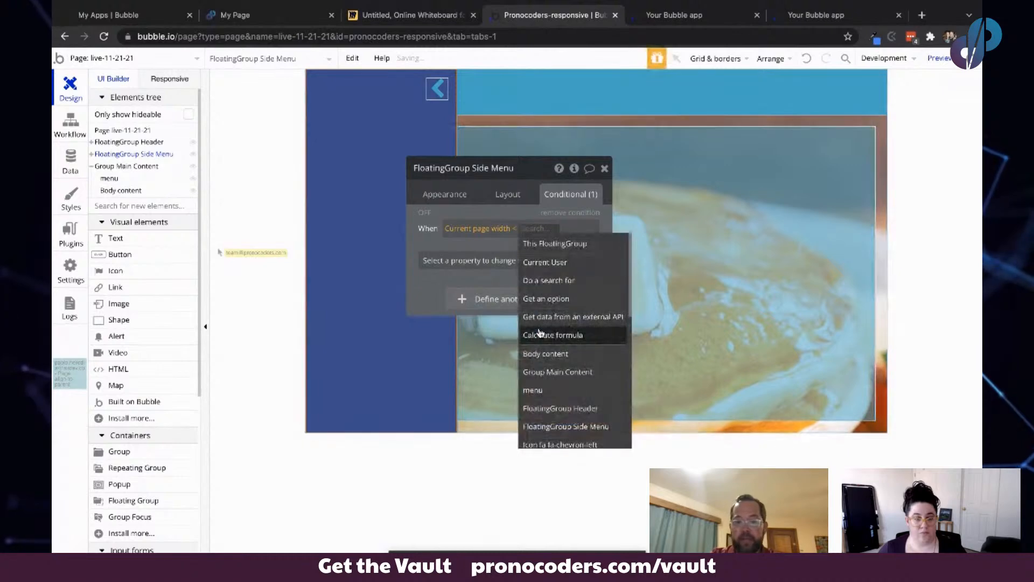
pyautogui.write('800')
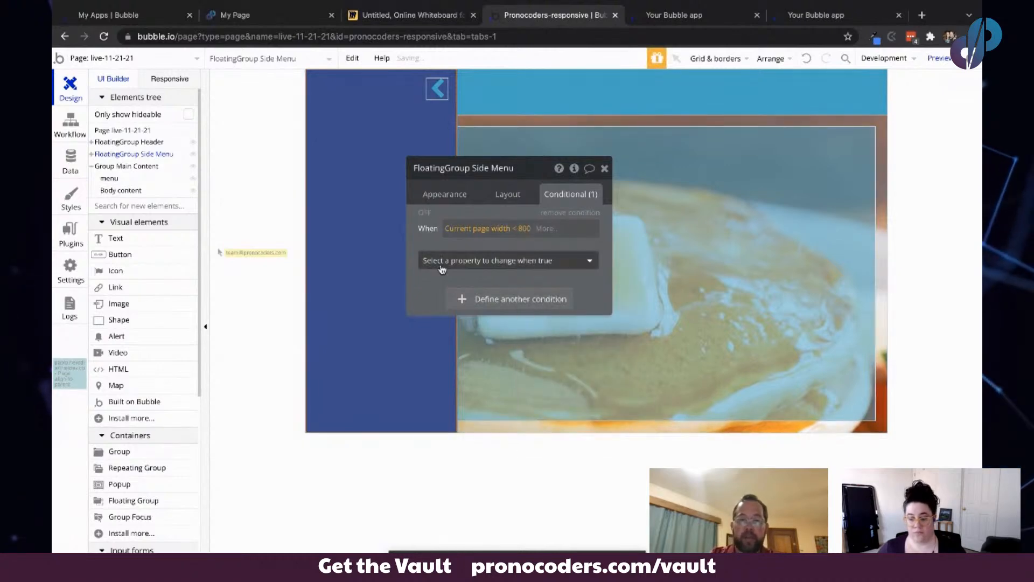
# - Make that condition set the side menu's Boxshadow style to Outset
pyautogui.click(458, 261)
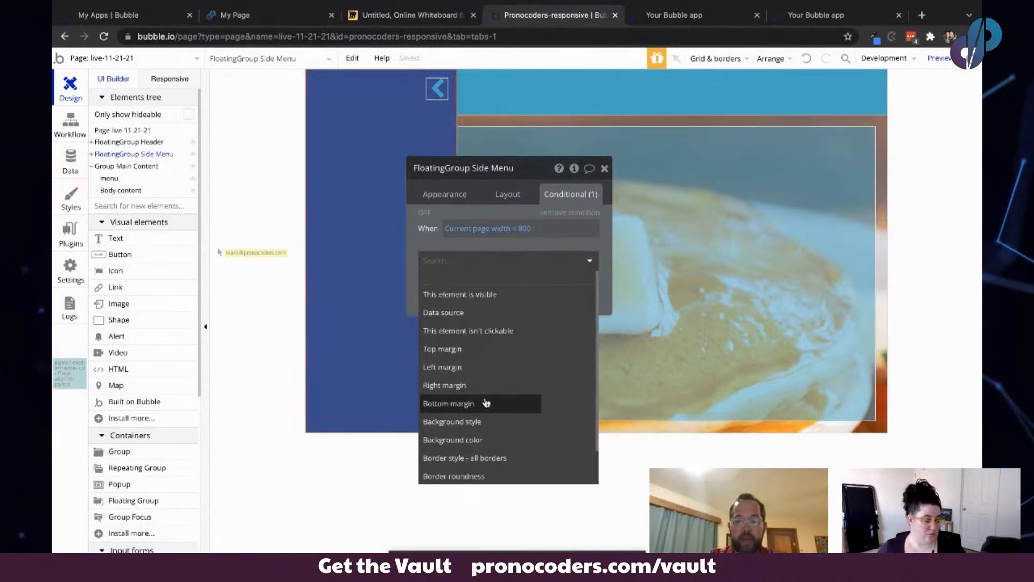
pyautogui.write('off')
pyautogui.press('BackSpace')
pyautogui.press('BackSpace')
pyautogui.press('BackSpace')
pyautogui.write('box')
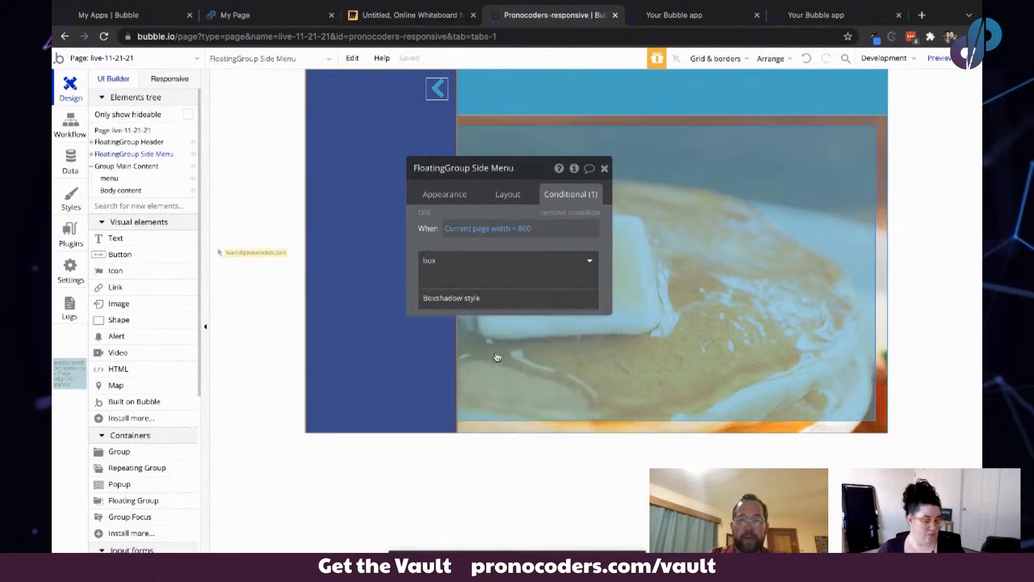
pyautogui.click(492, 300)
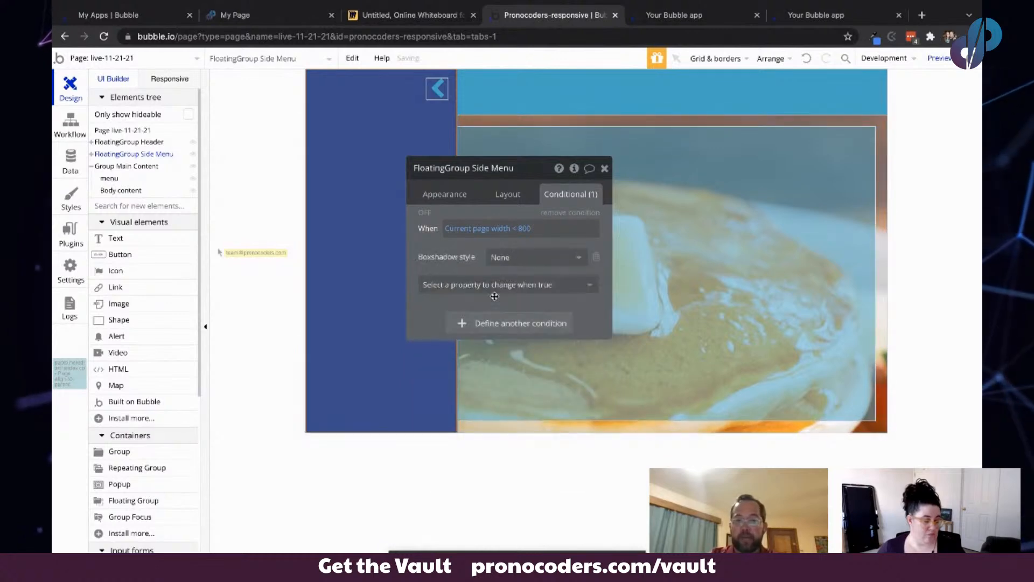
pyautogui.click(539, 256)
pyautogui.click(532, 294)
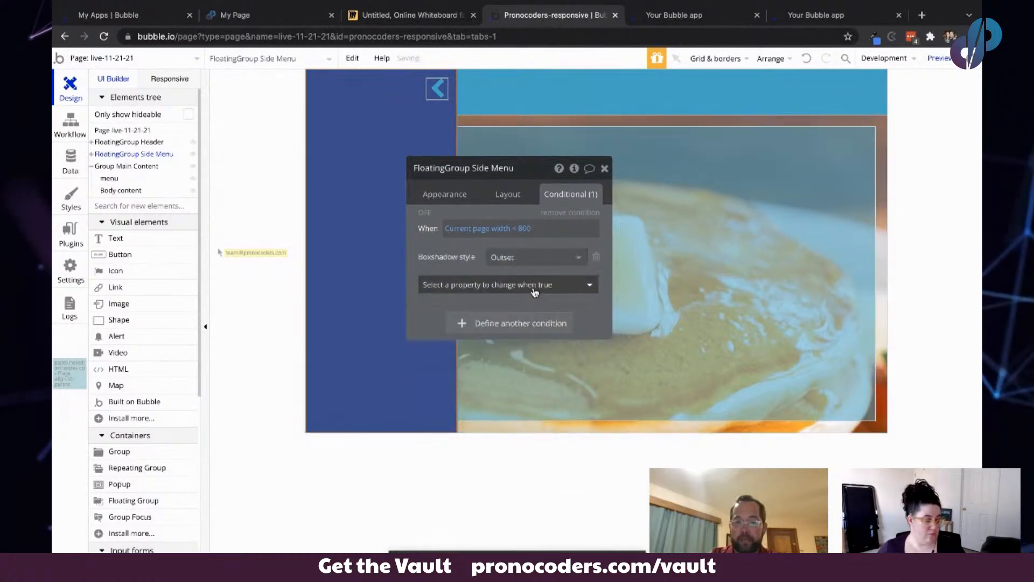
# - Add a Boxshadow blur radius of 8 to the side menu's condition
pyautogui.click(464, 289)
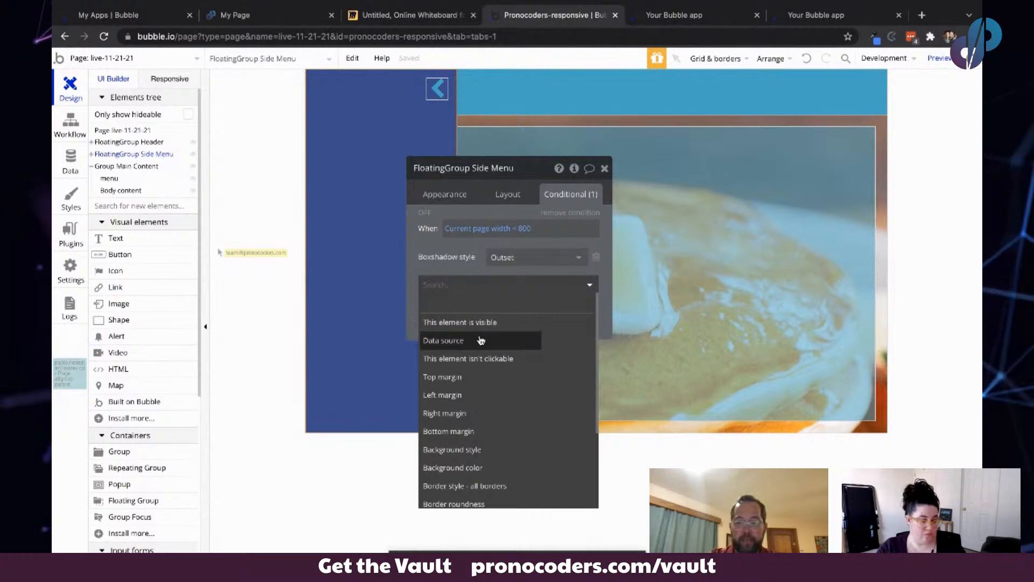
pyautogui.write('blu')
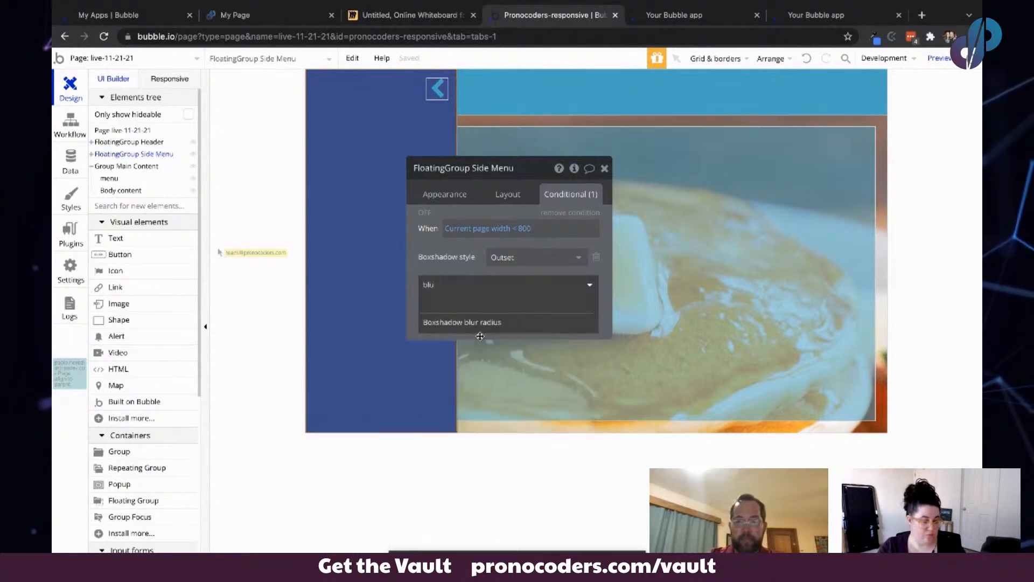
pyautogui.click(490, 323)
pyautogui.click(558, 281)
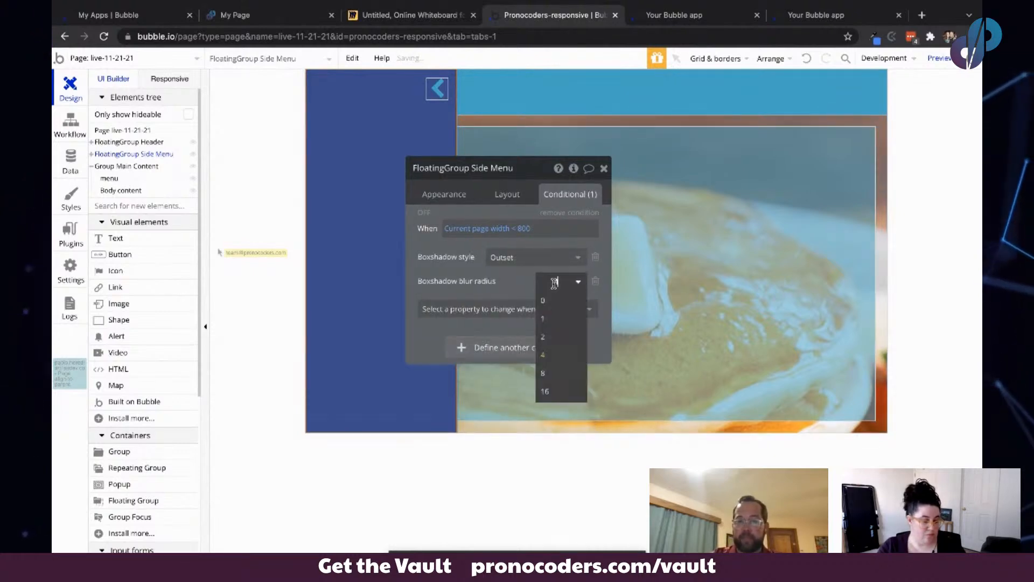
pyautogui.click(556, 372)
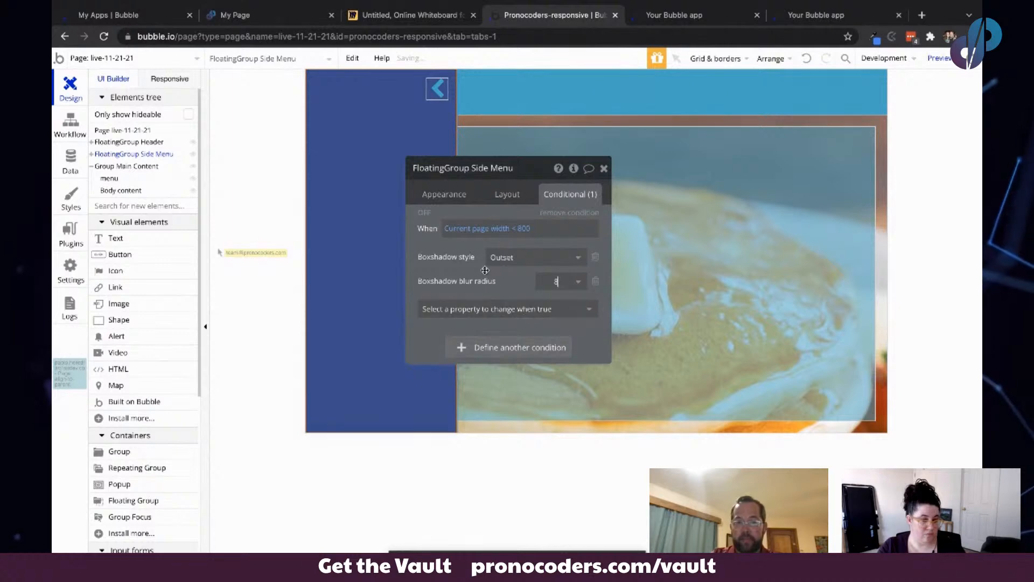
# - Widen the preview page and test the chevron icons opening and closing the side menu
pyautogui.click(699, 8)
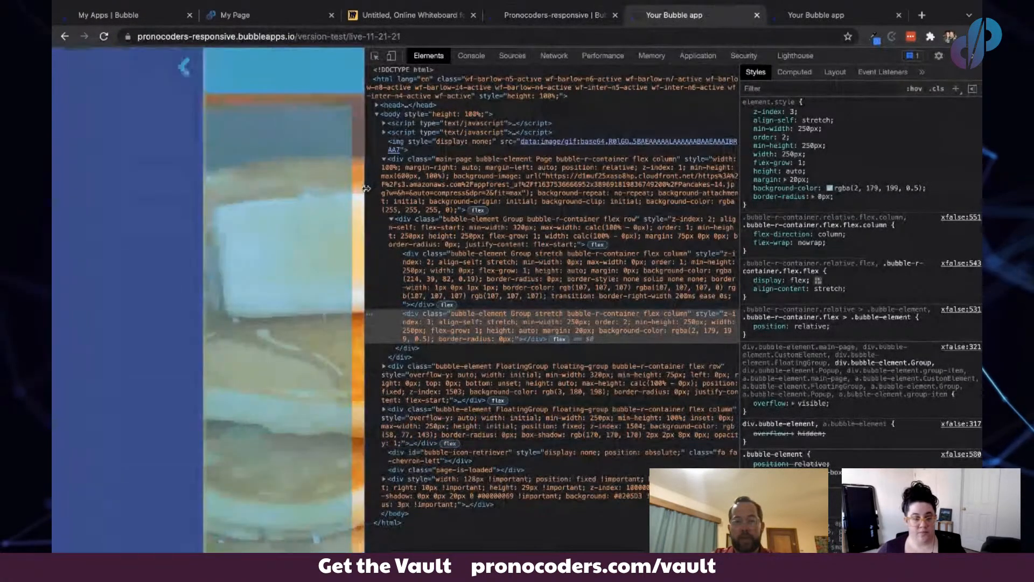
pyautogui.moveTo(366, 189); pyautogui.dragTo(596, 204)
pyautogui.click(184, 68)
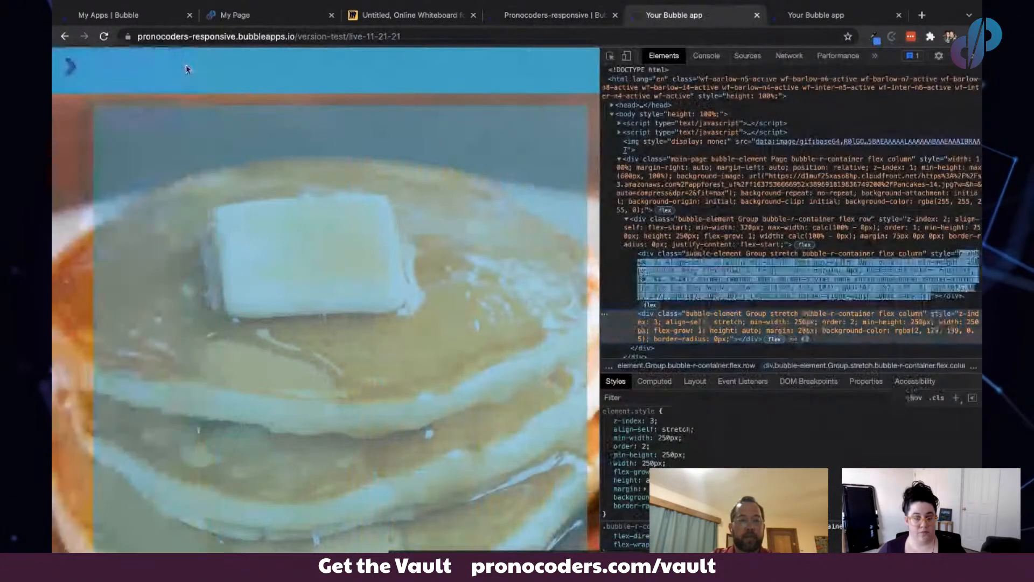
pyautogui.click(70, 66)
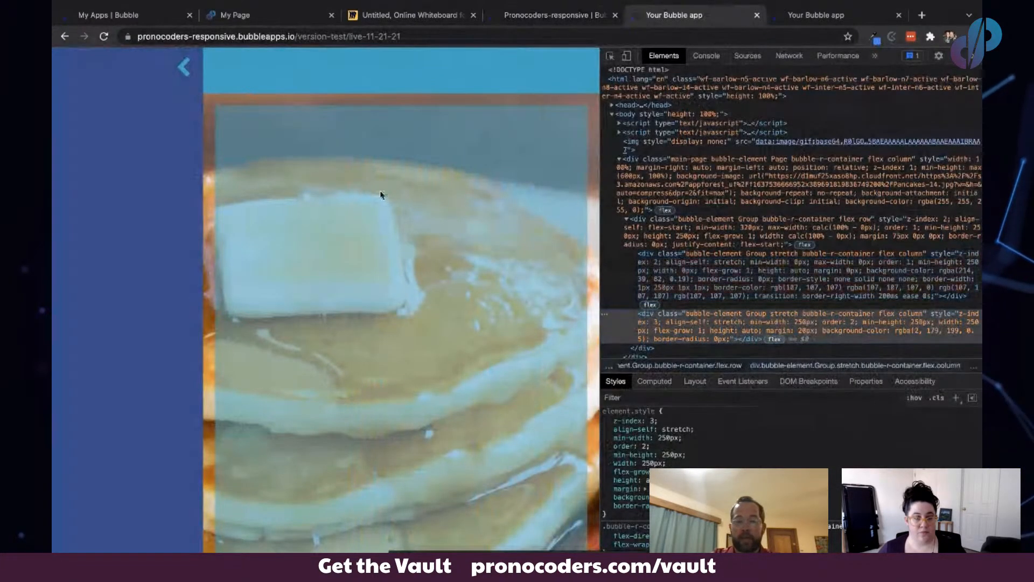
pyautogui.click(184, 70)
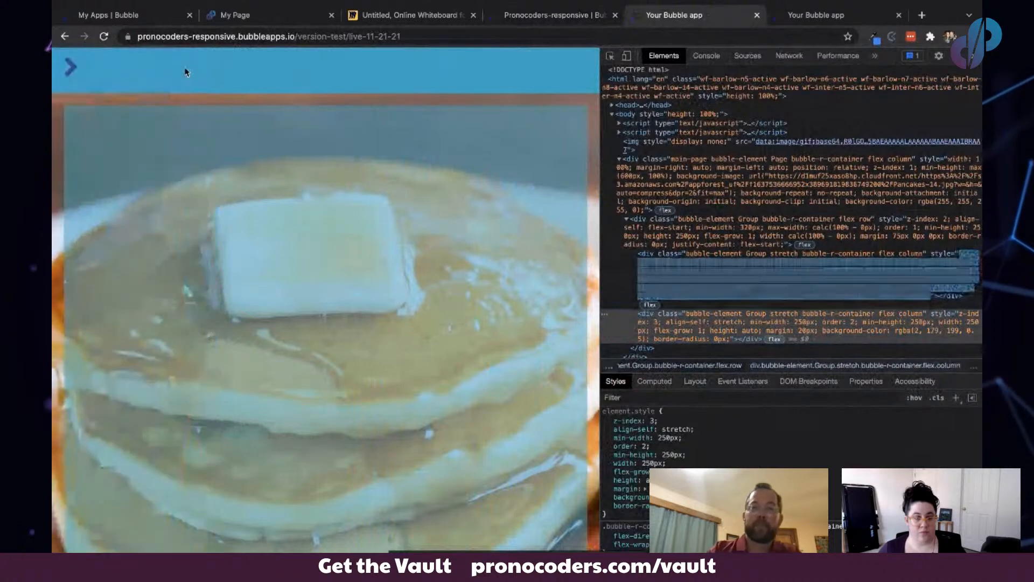
# - Open and close the cart panel on the right-slide-in example page for comparison
pyautogui.click(560, 16)
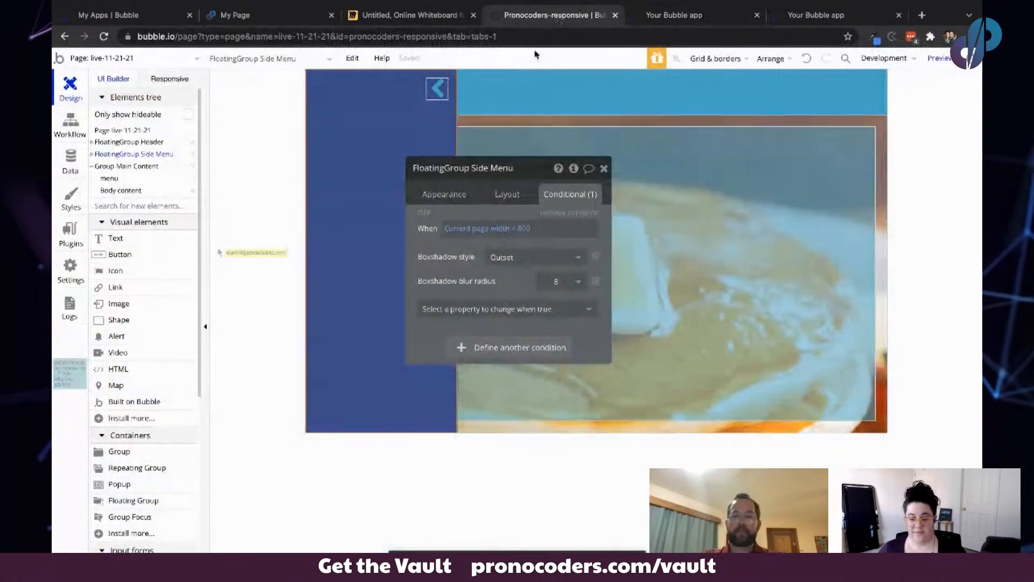
pyautogui.moveTo(429, 237); pyautogui.dragTo(238, 362)
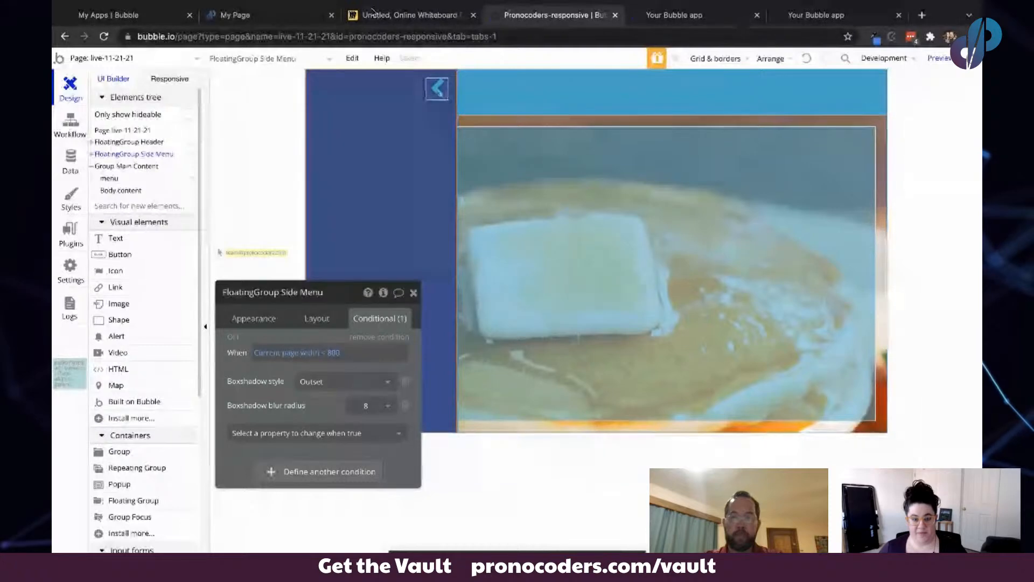
pyautogui.click(232, 16)
pyautogui.click(156, 16)
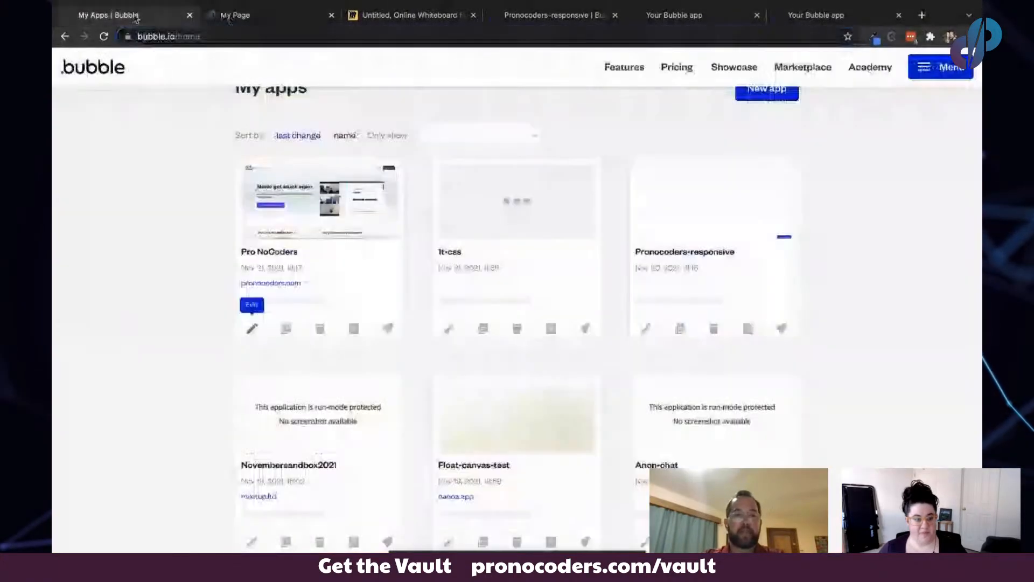
pyautogui.click(275, 16)
pyautogui.click(809, 18)
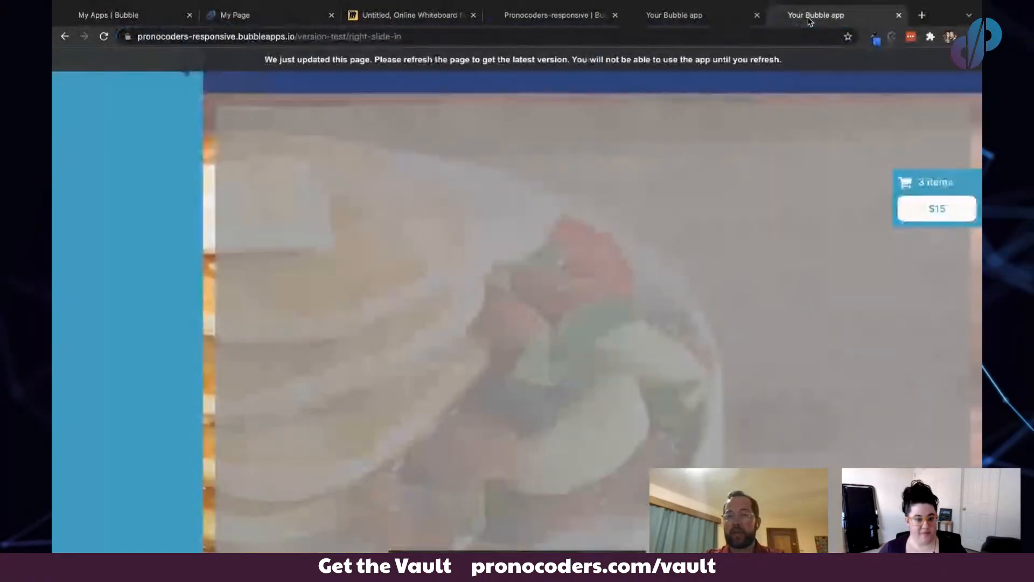
pyautogui.click(938, 186)
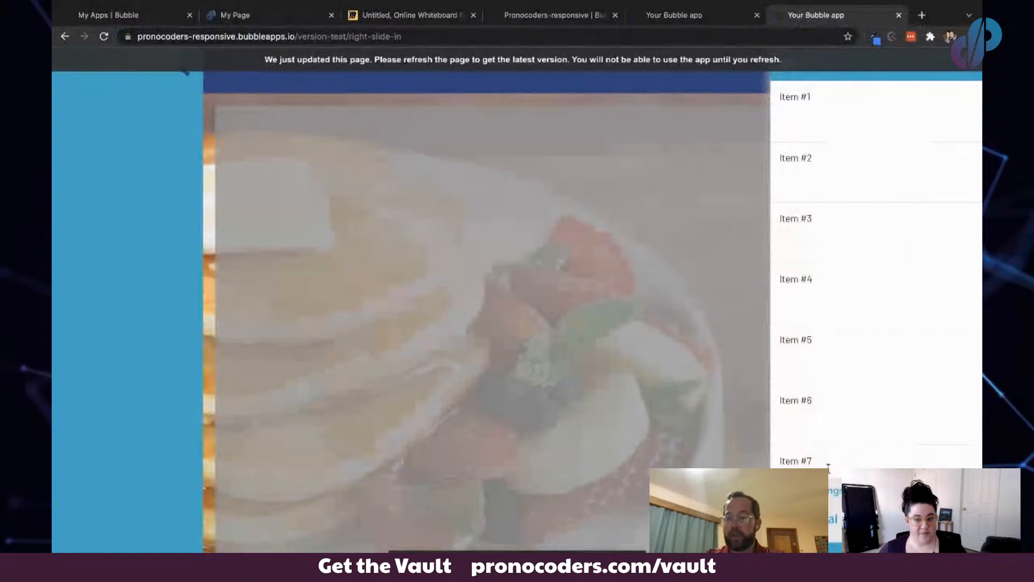
pyautogui.click(751, 247)
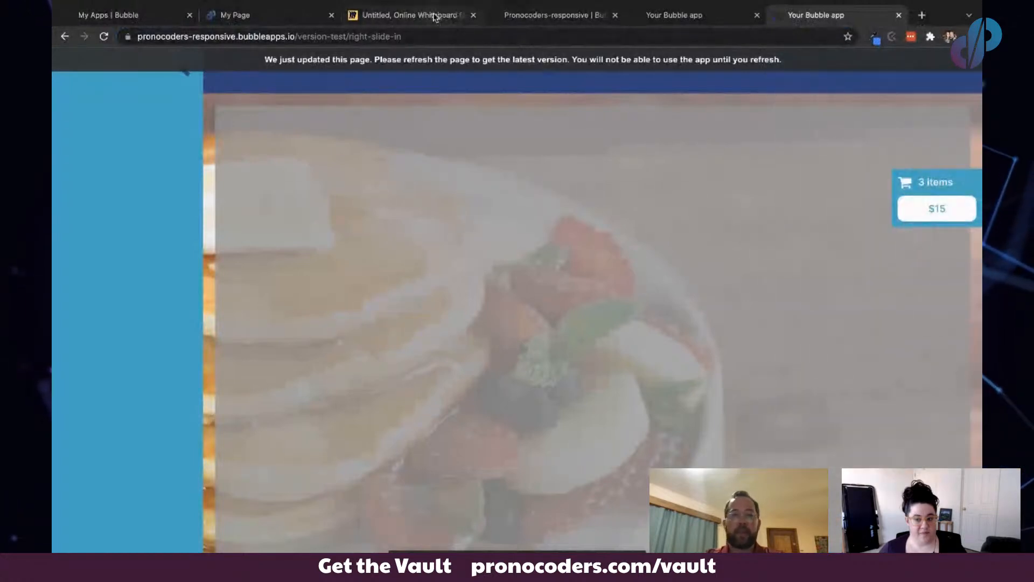
# - Scroll the whiteboard to the wireframe of a row with a right-hand column
pyautogui.click(421, 15)
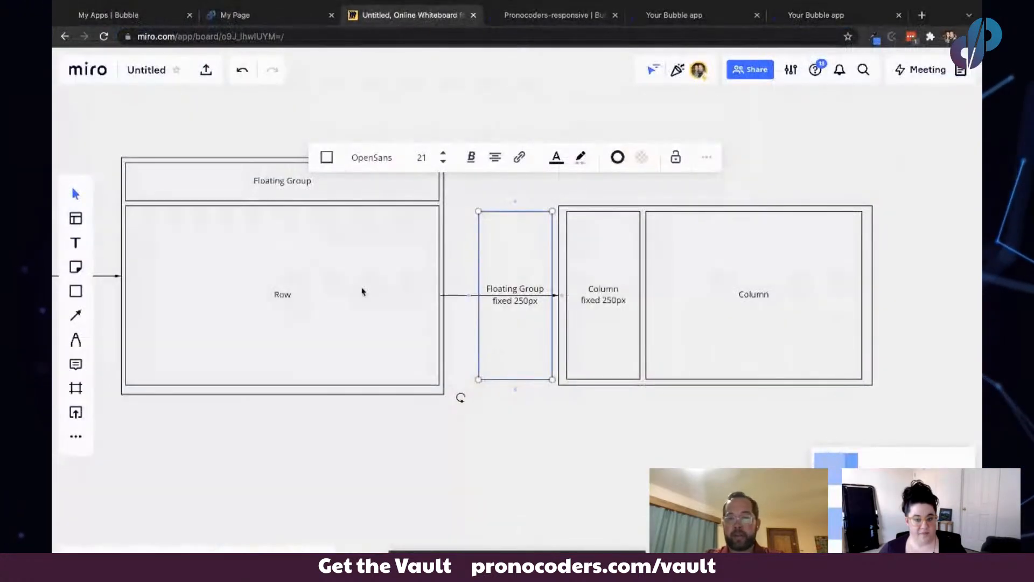
pyautogui.scroll(3, 362, 292)
pyautogui.scroll(3, 362, 292)
pyautogui.scroll(8, 362, 291)
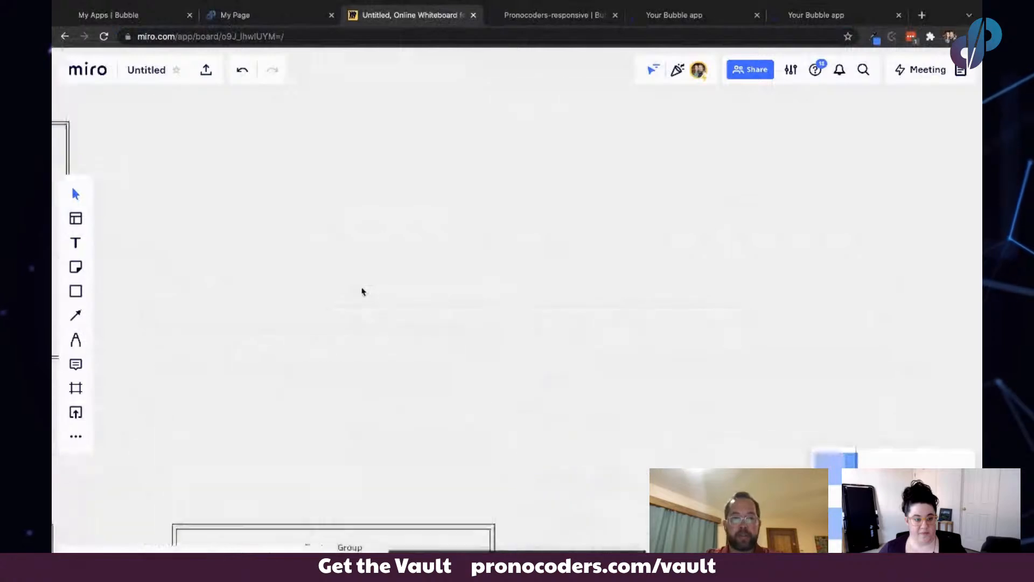
pyautogui.hscroll(-5, 362, 291)
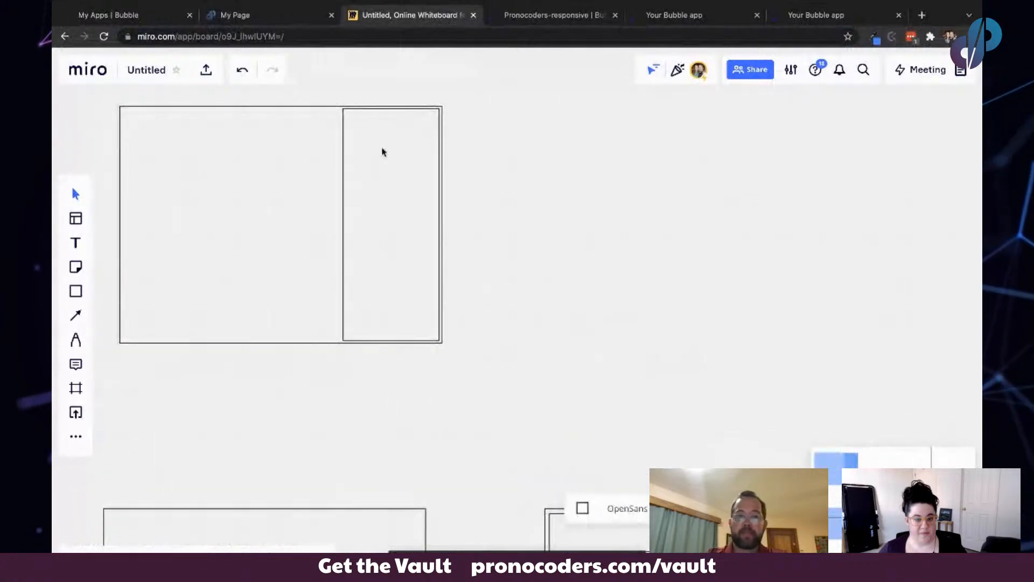
pyautogui.click(545, 141)
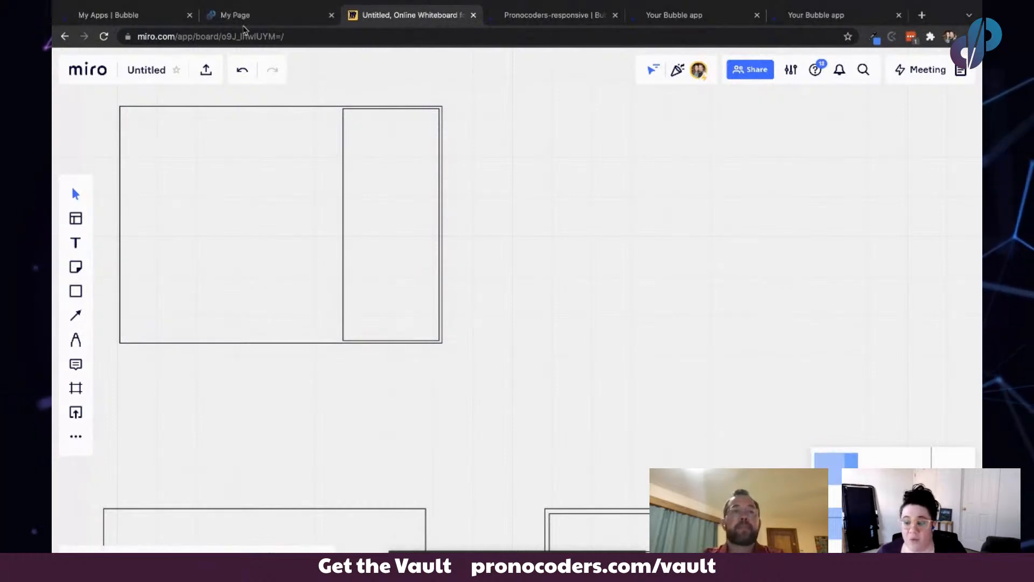
# - Scroll through the cart's item list on the right-slide-in example and toggle the panel open and closed
pyautogui.click(553, 16)
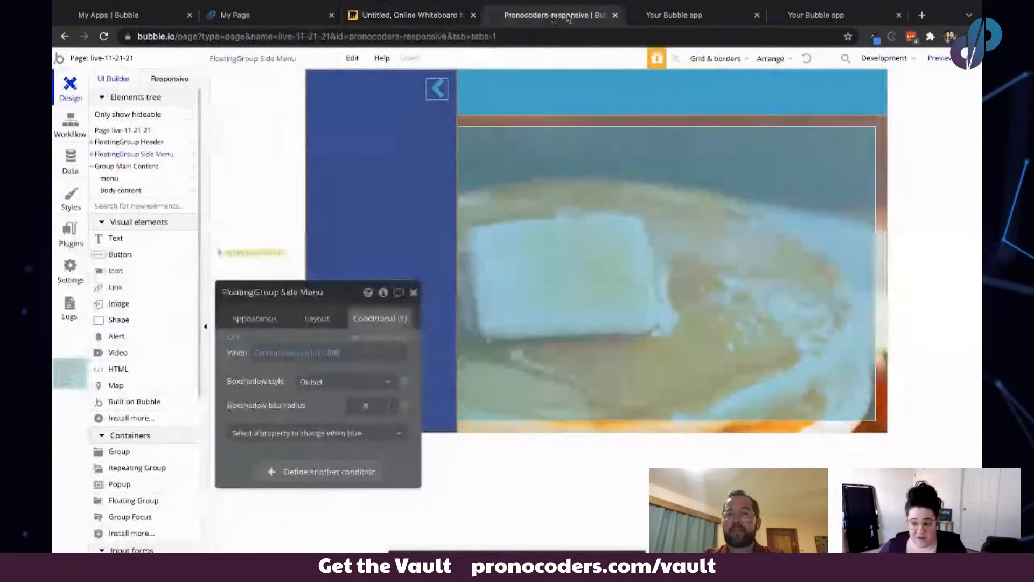
pyautogui.click(660, 14)
pyautogui.click(549, 14)
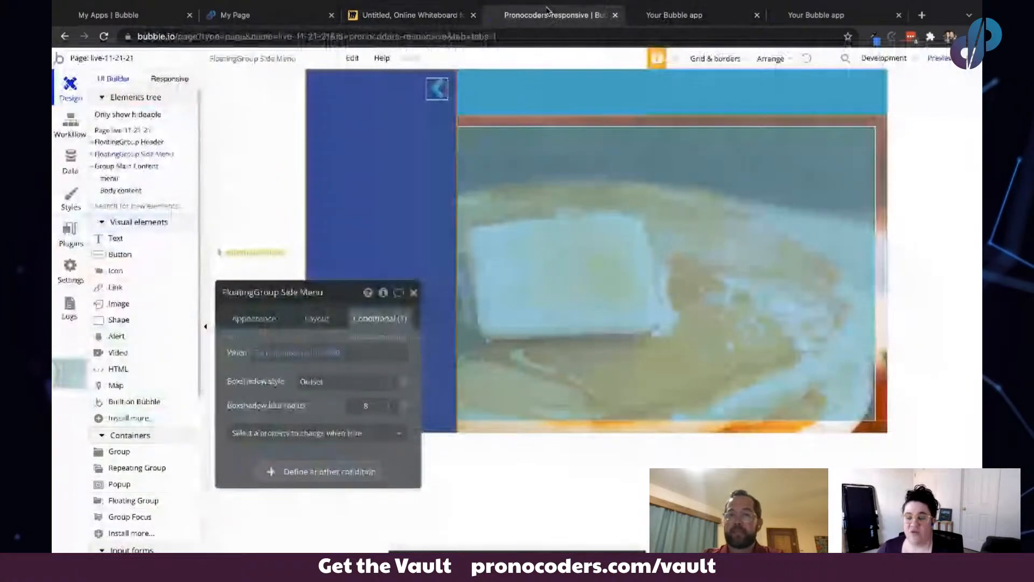
pyautogui.click(668, 16)
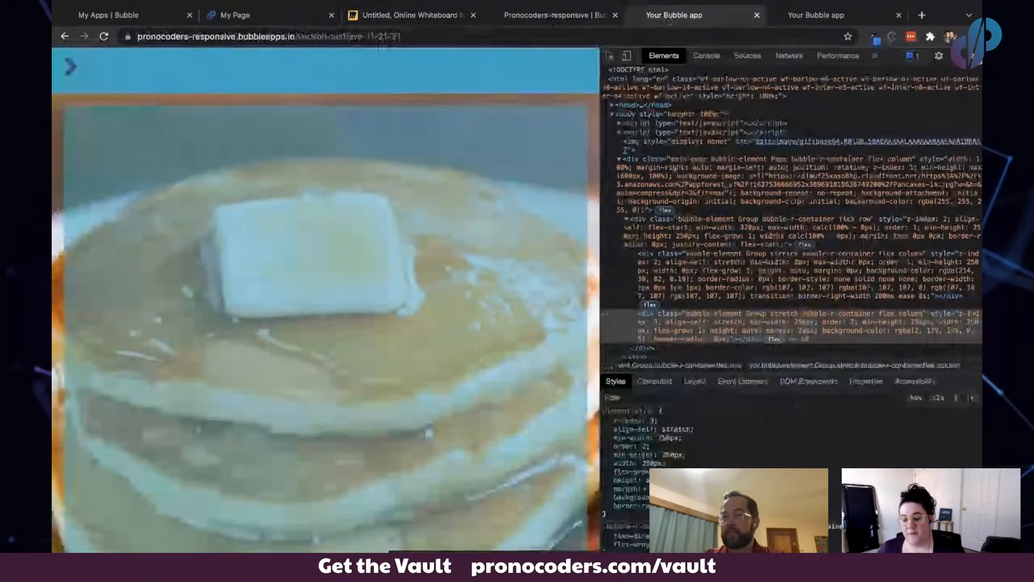
pyautogui.click(952, 63)
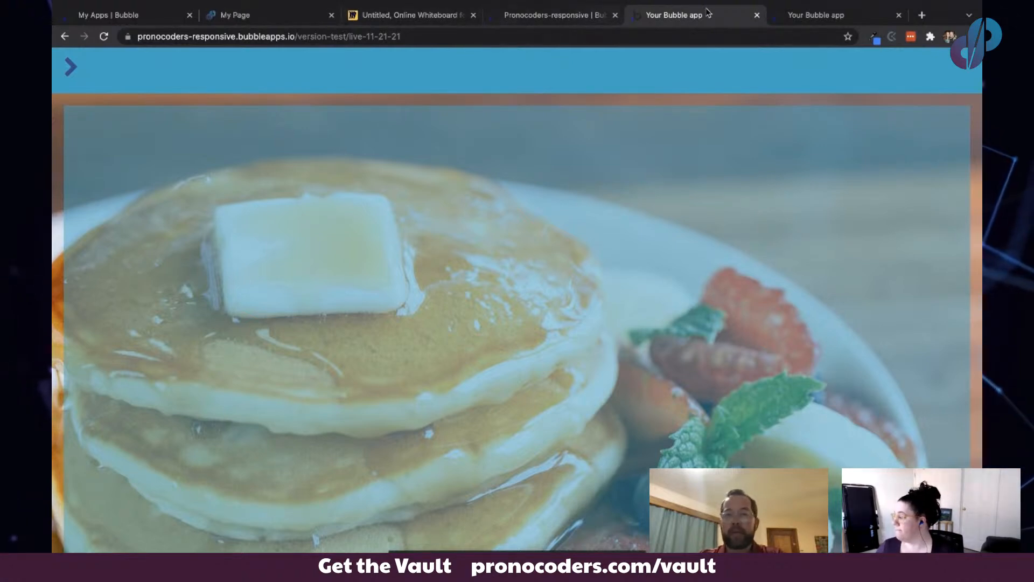
pyautogui.click(793, 24)
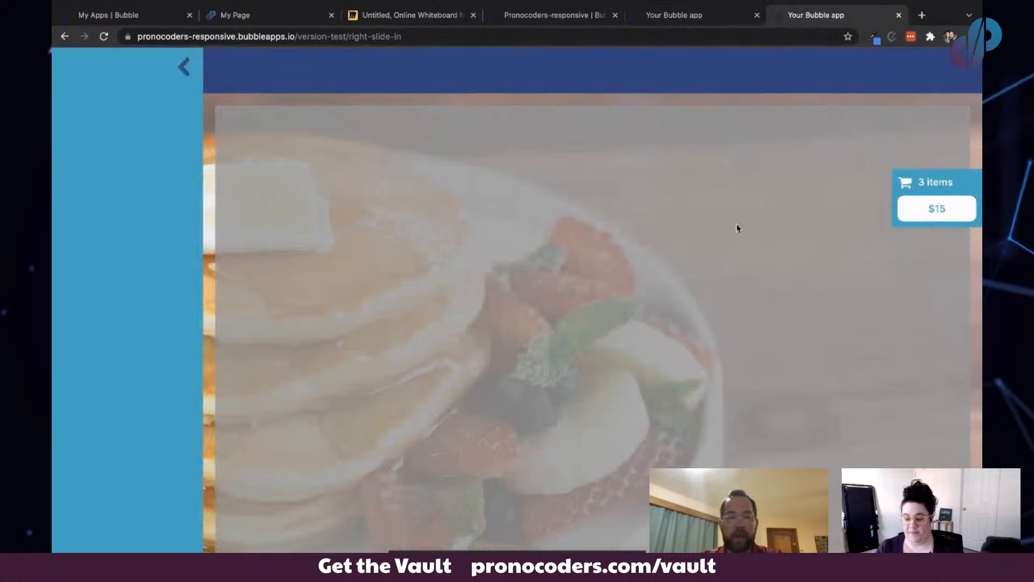
pyautogui.click(935, 194)
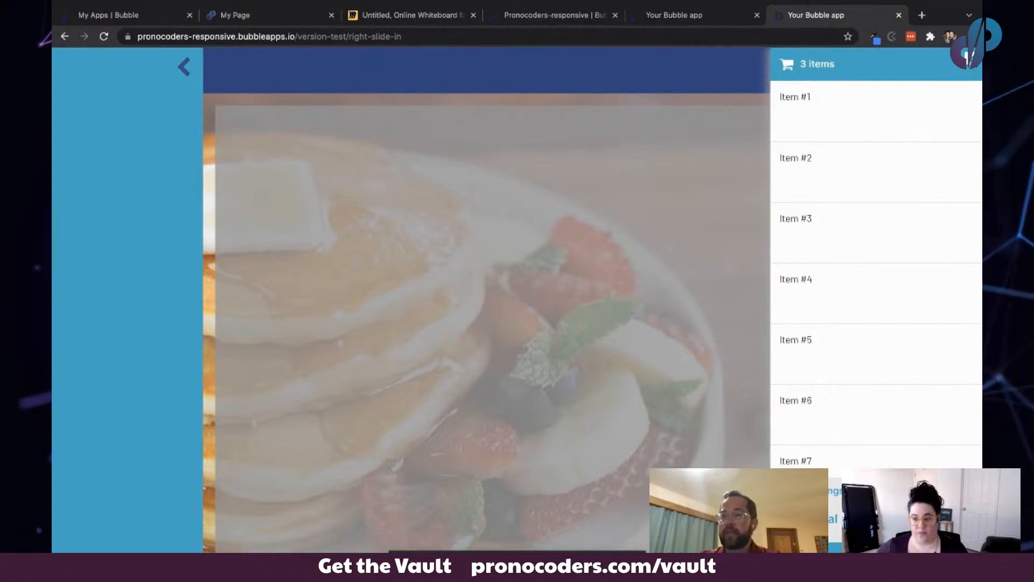
pyautogui.scroll(-4, 899, 280)
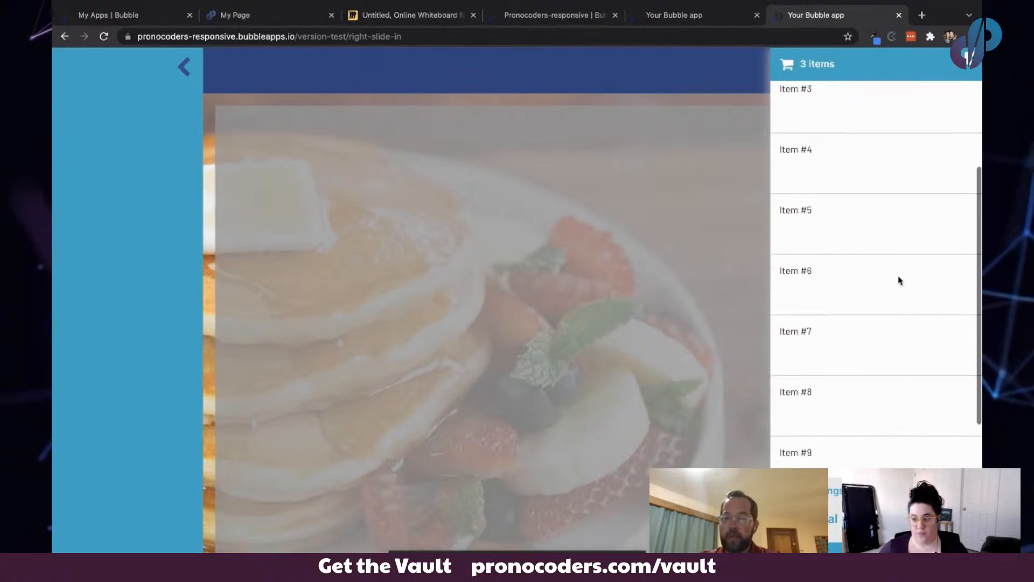
pyautogui.scroll(4, 899, 280)
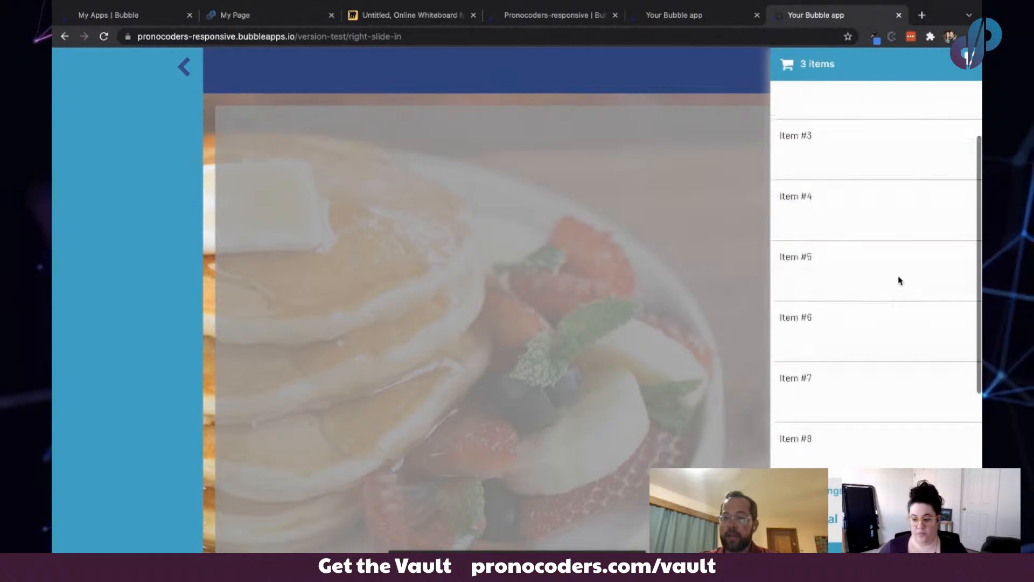
pyautogui.scroll(-4, 880, 268)
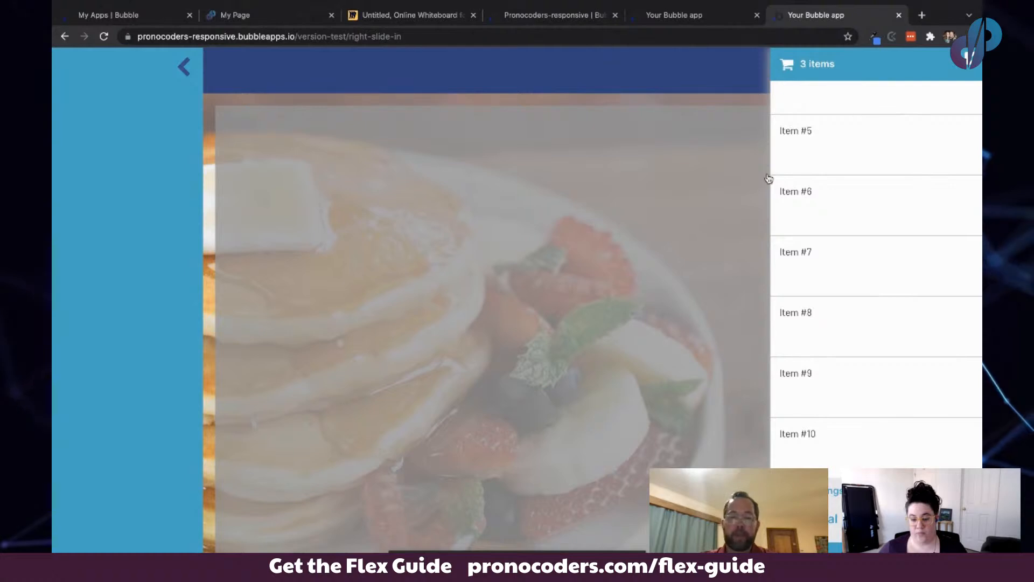
pyautogui.click(409, 162)
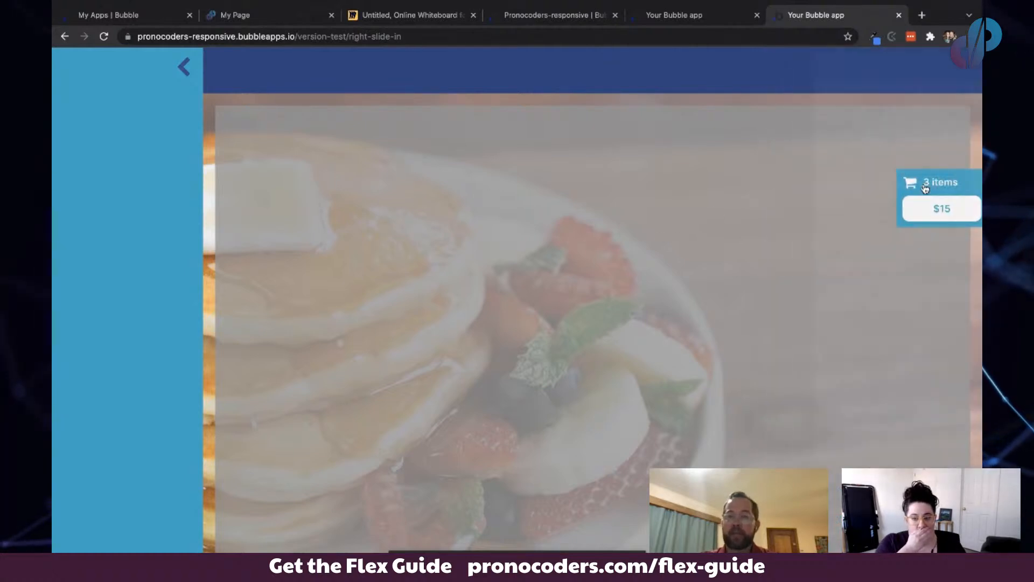
pyautogui.click(926, 186)
pyautogui.click(538, 162)
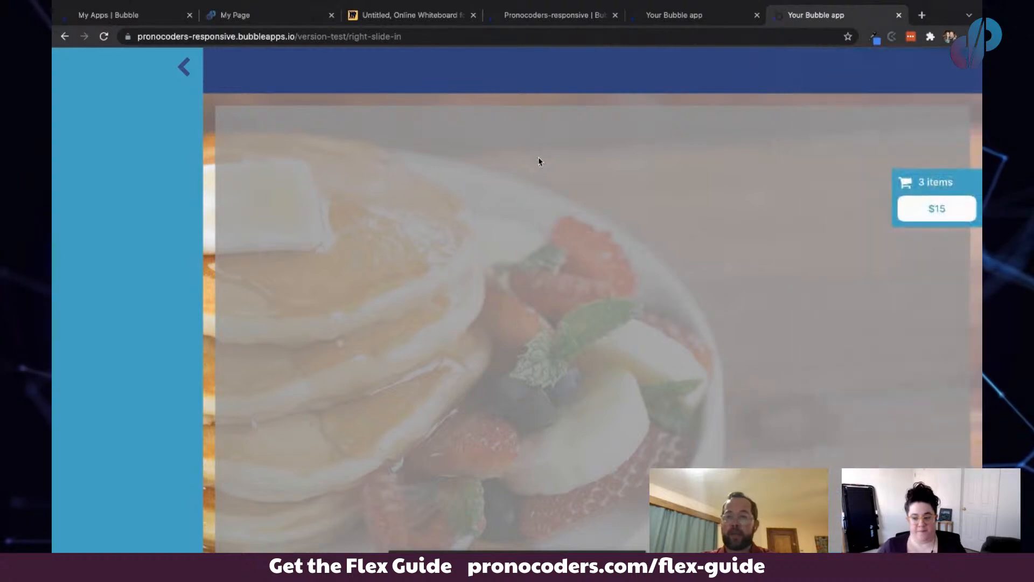
pyautogui.click(933, 193)
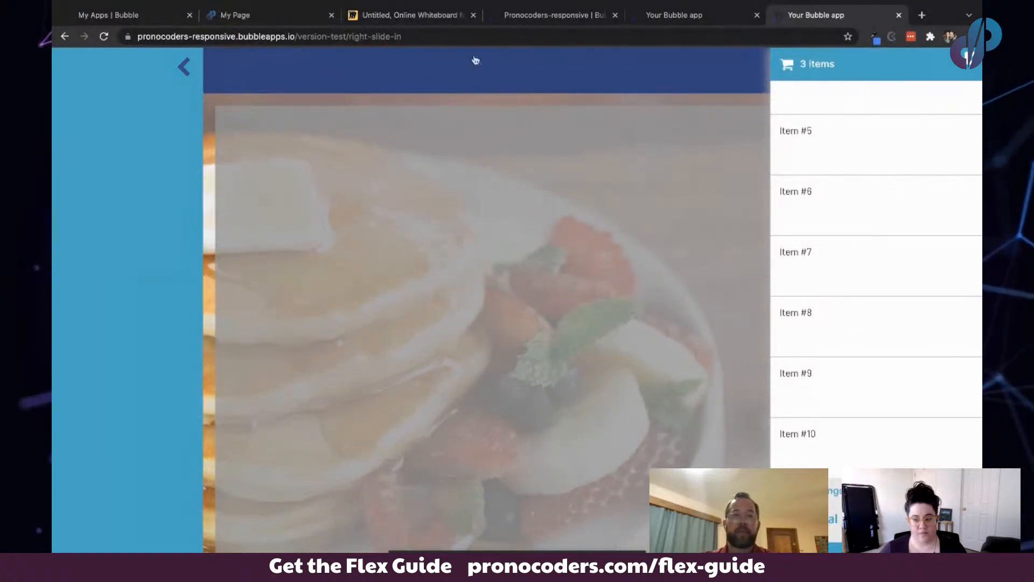
# - Compare the whiteboard wireframe with the right-slide-in example's open cart panel
pyautogui.click(420, 16)
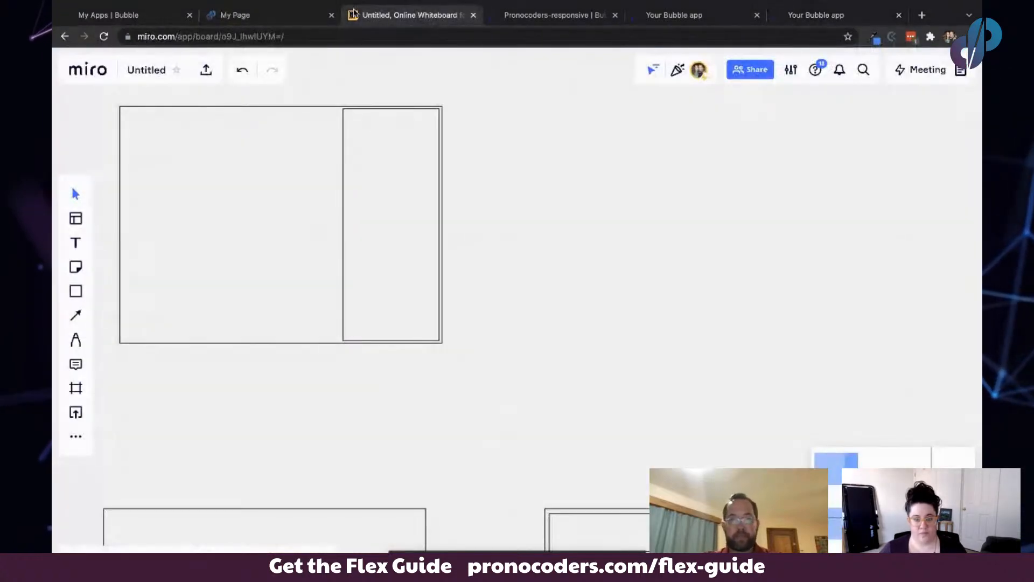
pyautogui.click(251, 146)
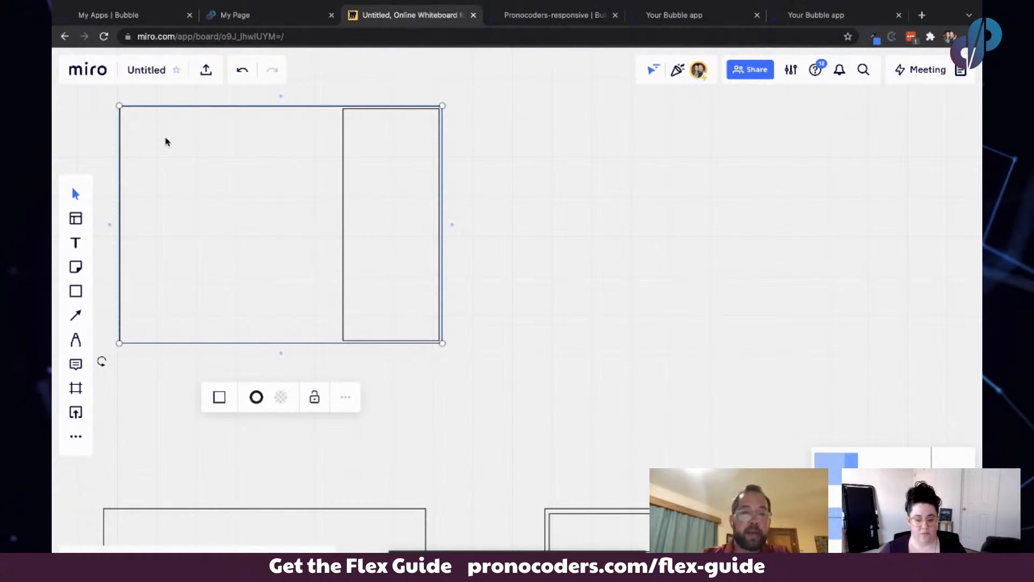
pyautogui.click(800, 14)
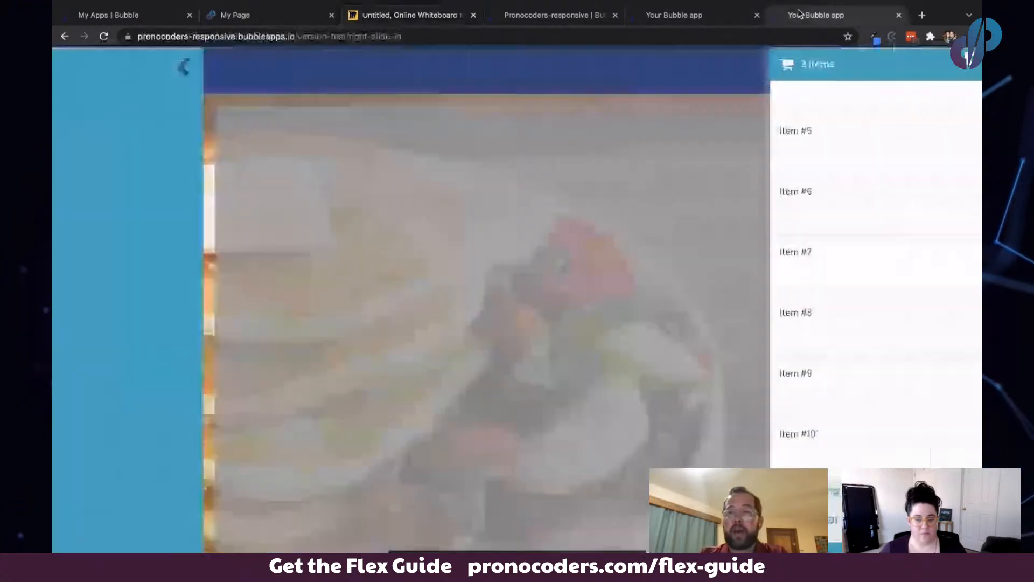
pyautogui.click(446, 152)
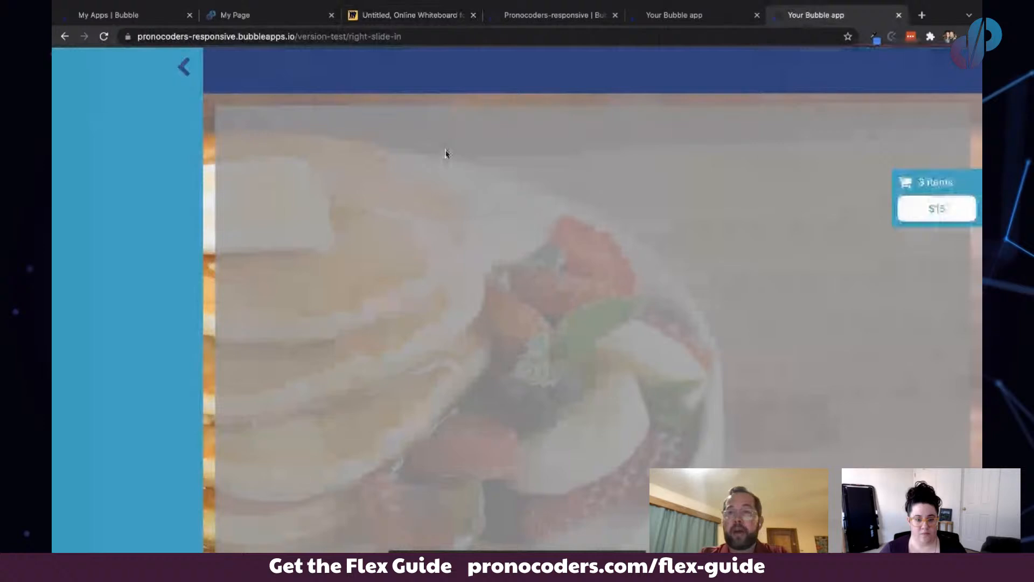
pyautogui.click(948, 189)
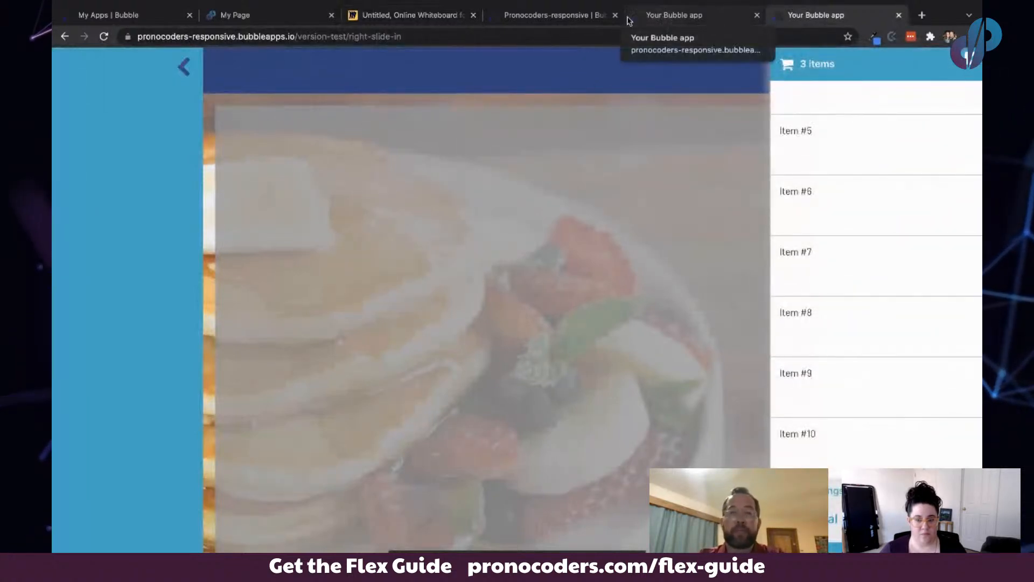
pyautogui.click(408, 11)
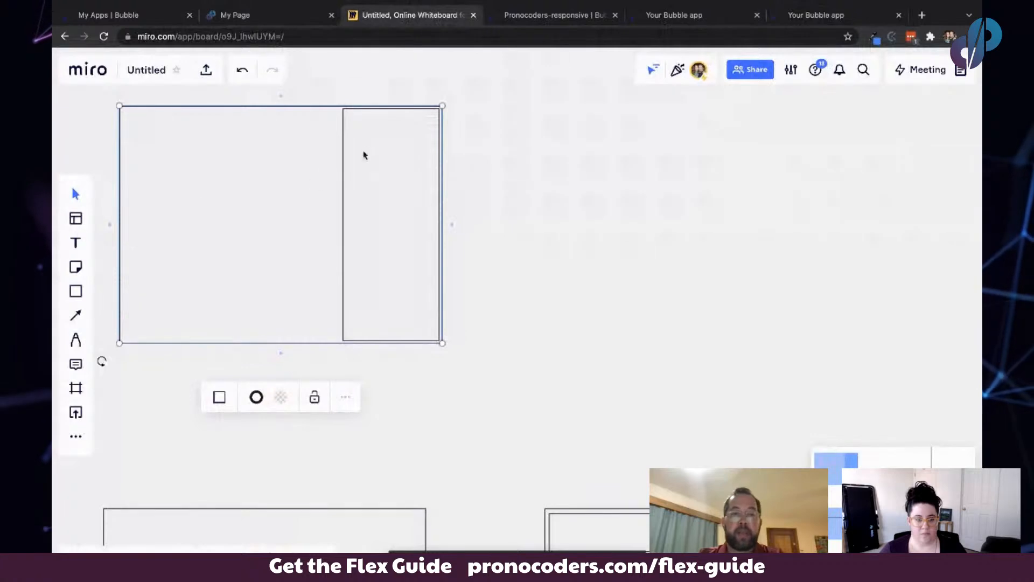
# - Label the inner right-hand rectangle of the wireframe "Column"
pyautogui.click(367, 131)
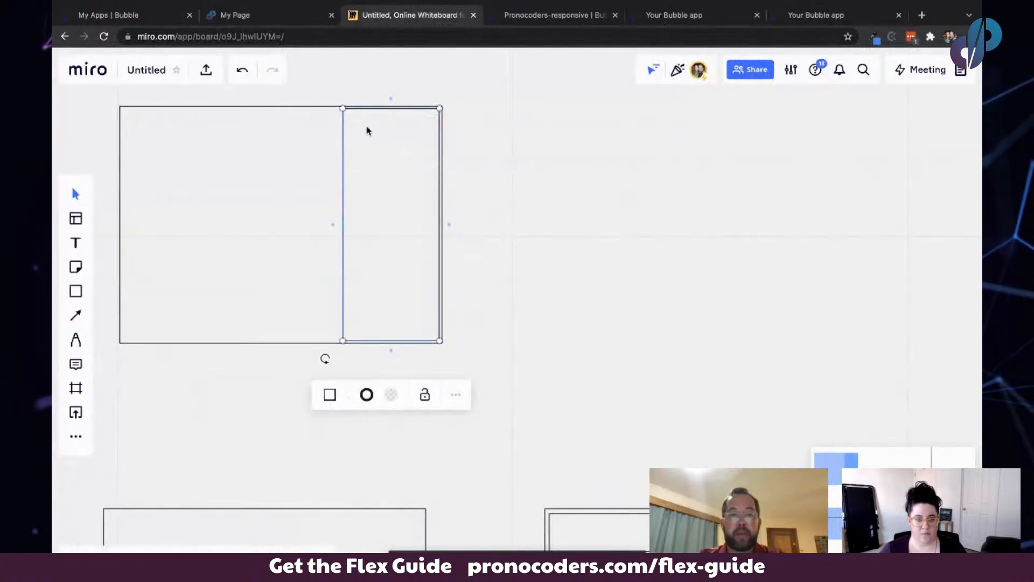
pyautogui.click(373, 169)
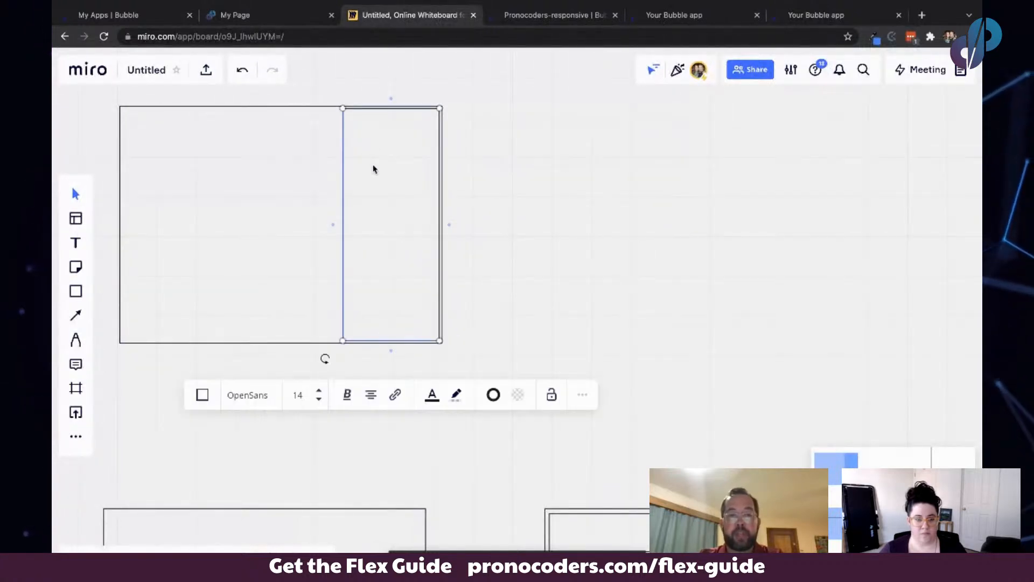
pyautogui.write('Col')
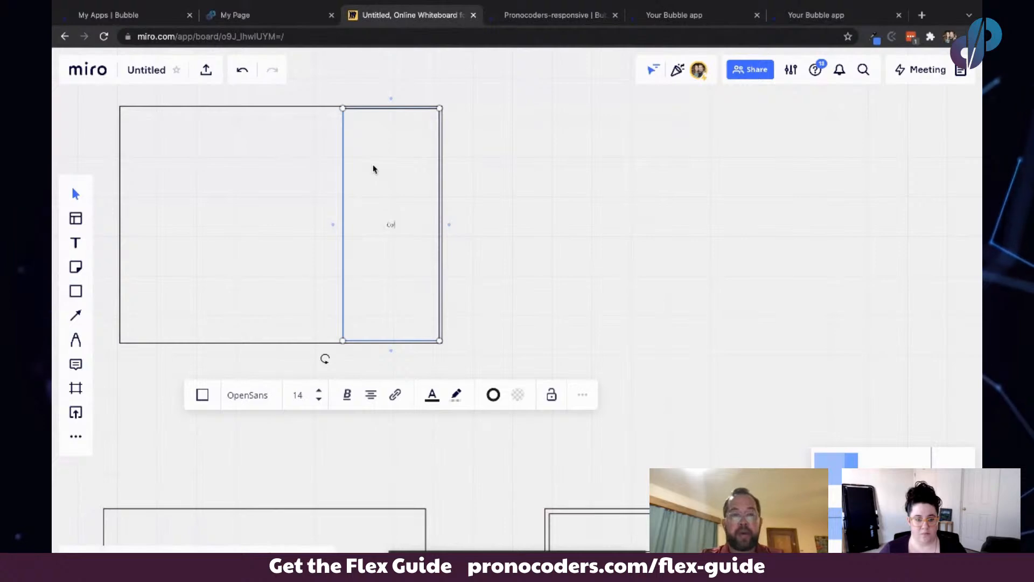
pyautogui.write('umn')
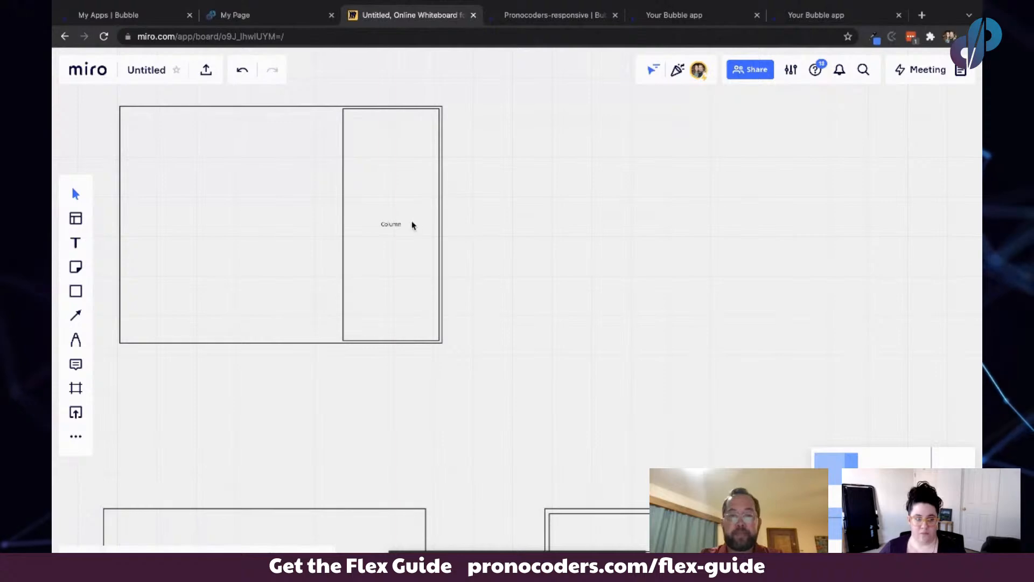
# - Add a connected tall rectangle to the right of the column and move it closer
pyautogui.click(449, 226)
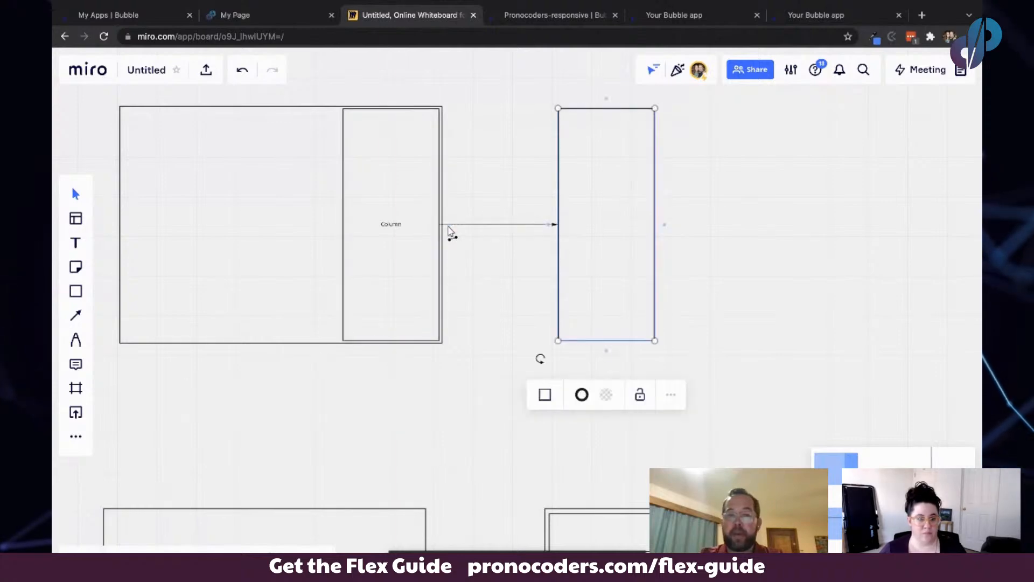
pyautogui.moveTo(606, 197); pyautogui.dragTo(563, 196)
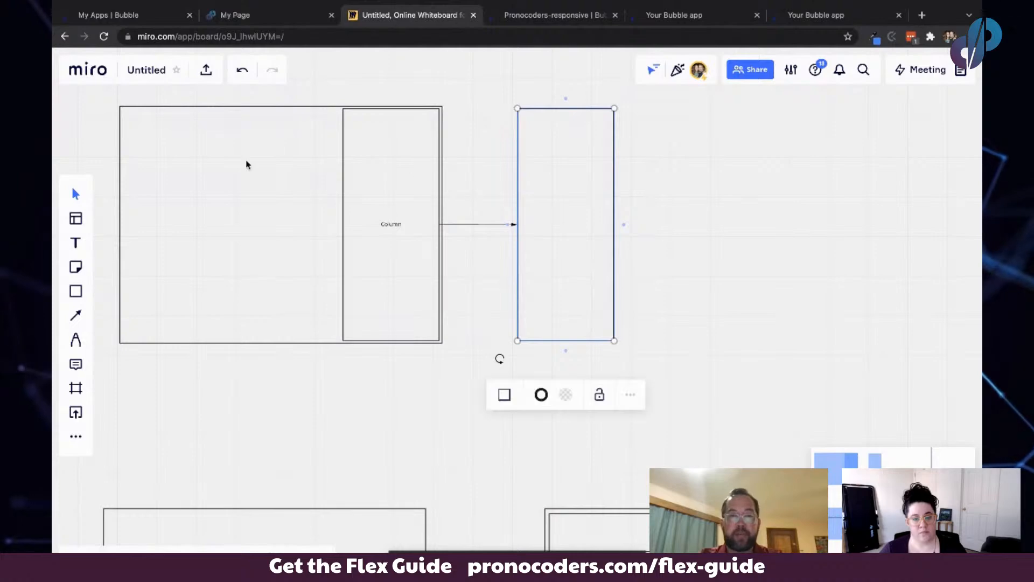
# - Label the outer wireframe rectangle "Floating Group"
pyautogui.doubleClick(210, 193)
pyautogui.write('Ho')
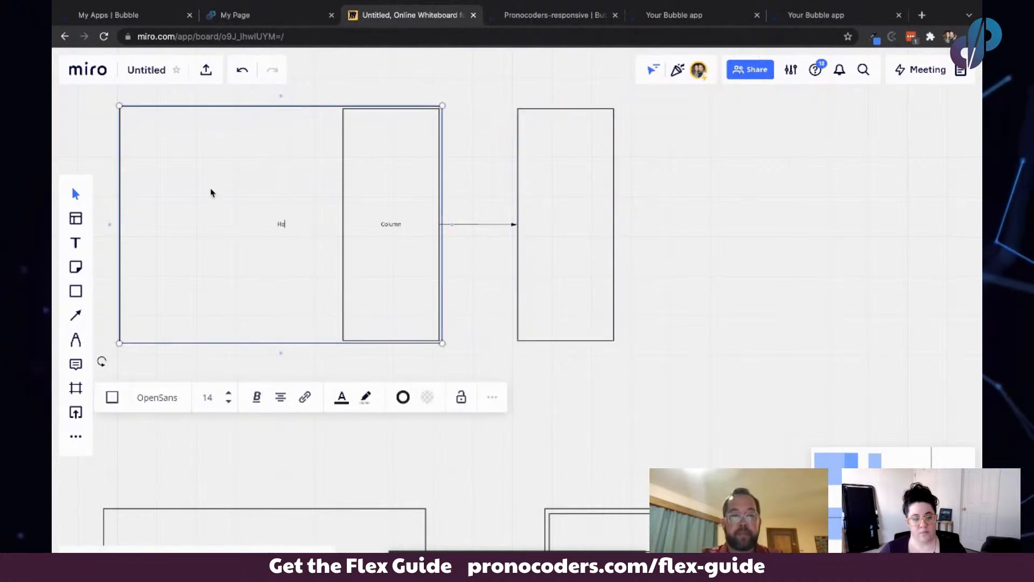
pyautogui.write('sting Group')
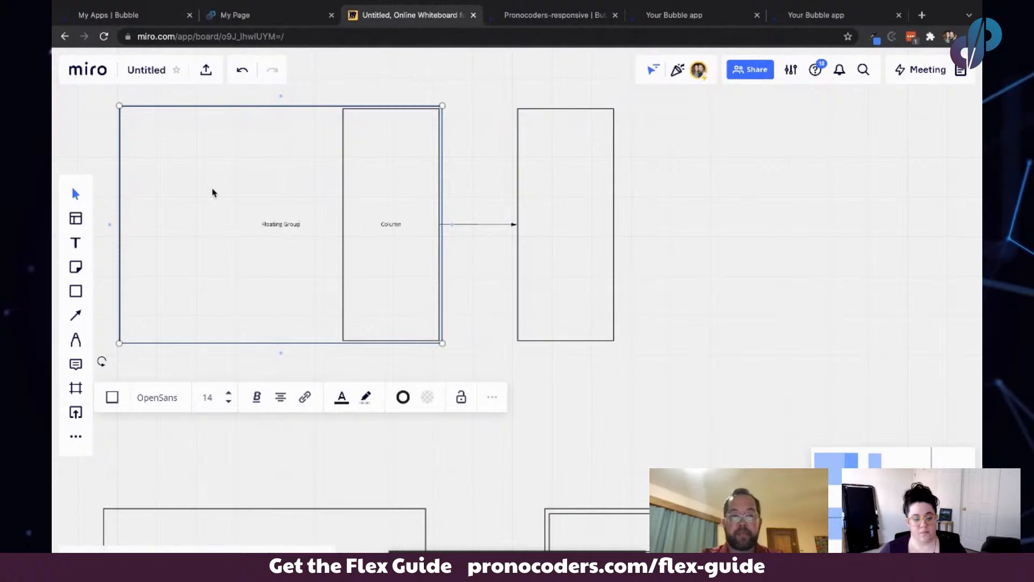
pyautogui.click(406, 127)
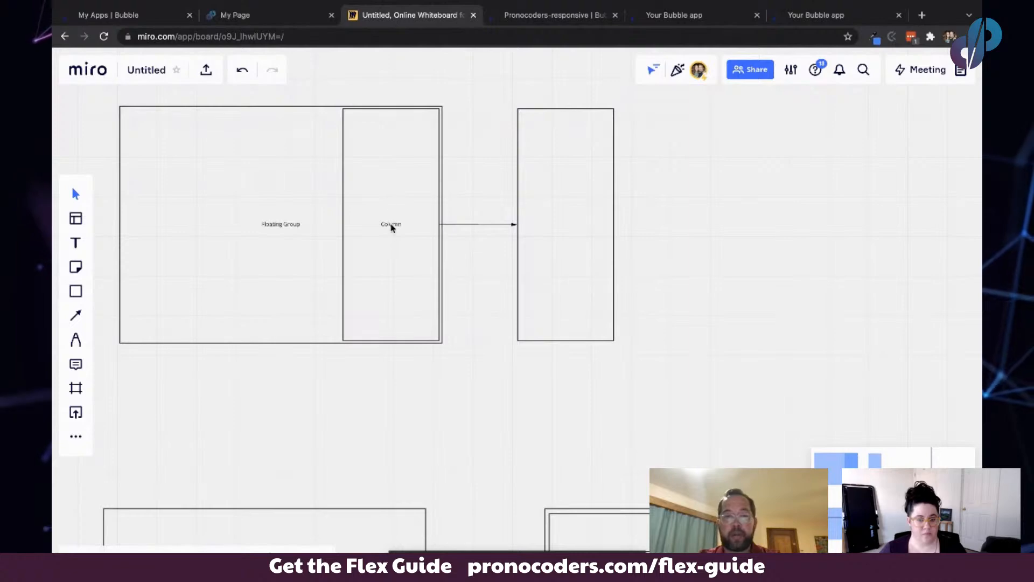
# - Review the cart panel's item list on the right-slide-in example against the whiteboard wireframe
pyautogui.click(571, 147)
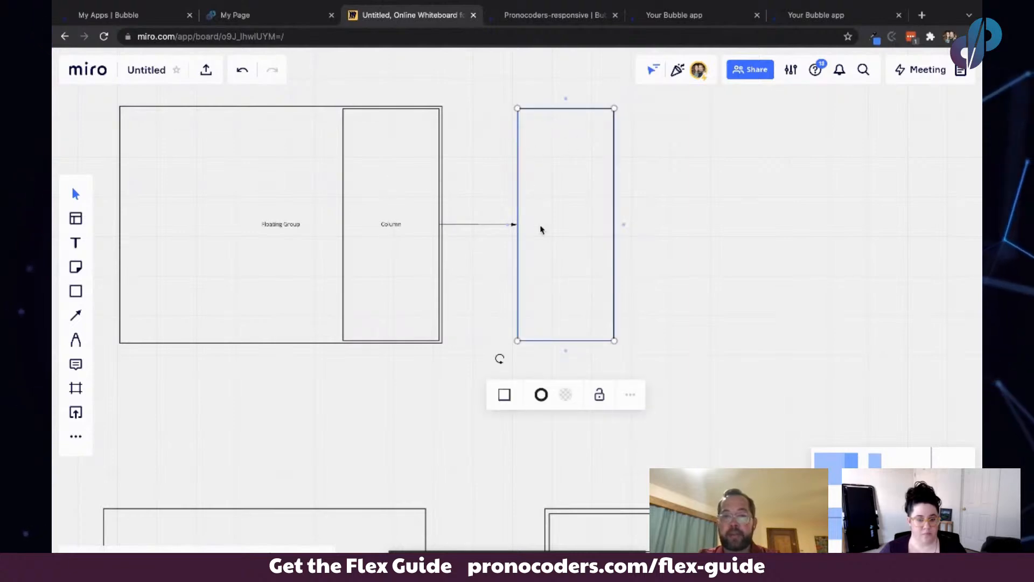
pyautogui.click(816, 15)
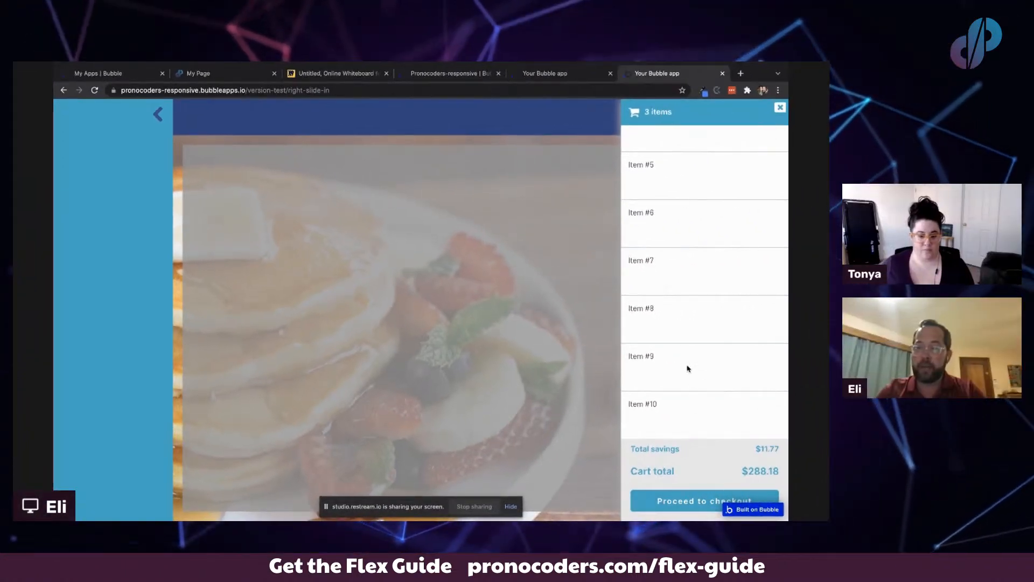
pyautogui.scroll(3, 664, 161)
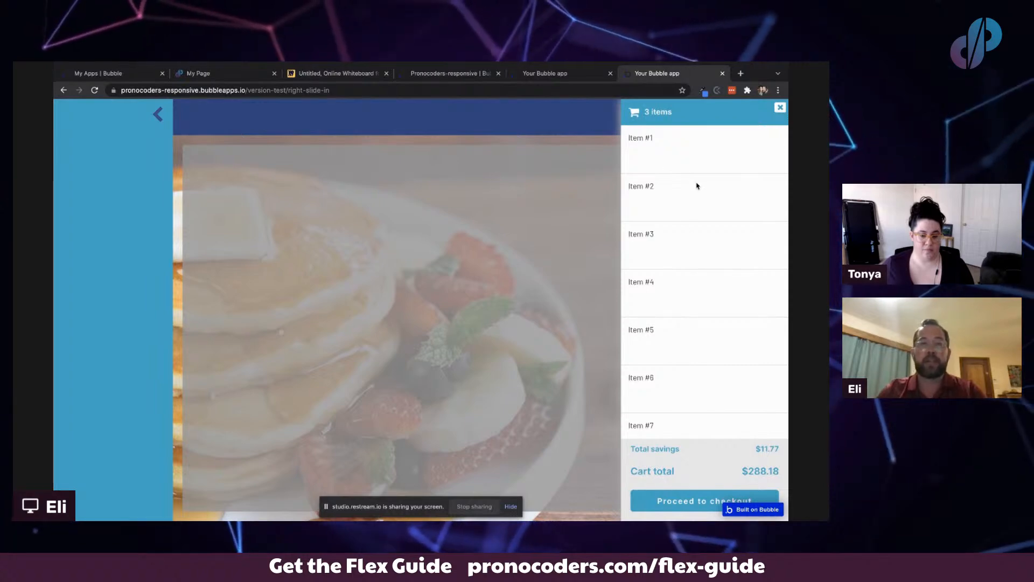
pyautogui.click(332, 73)
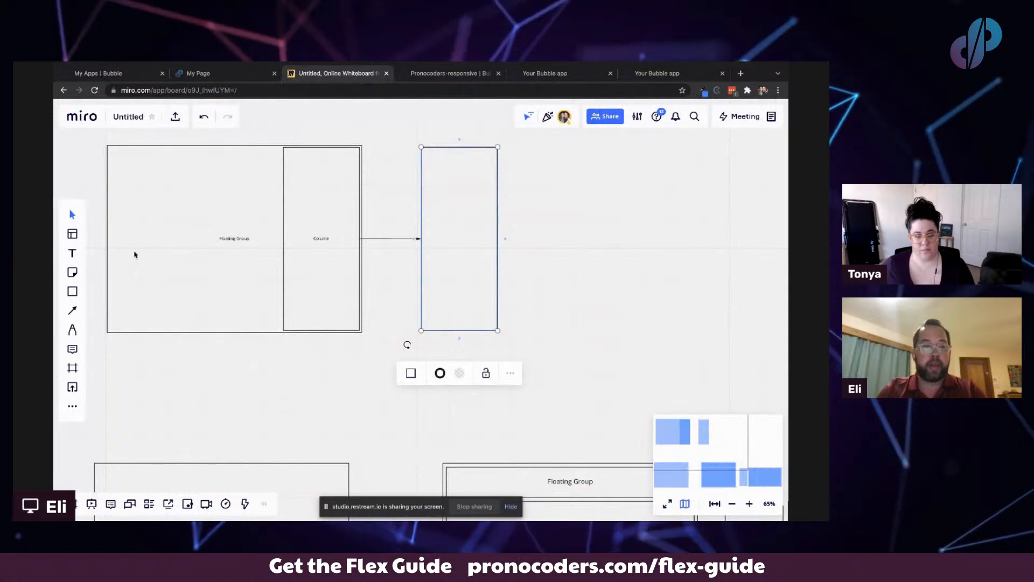
# - Draw two stacked rectangles inside the right tall rectangle, a large upper one and a shorter lower one
pyautogui.click(72, 291)
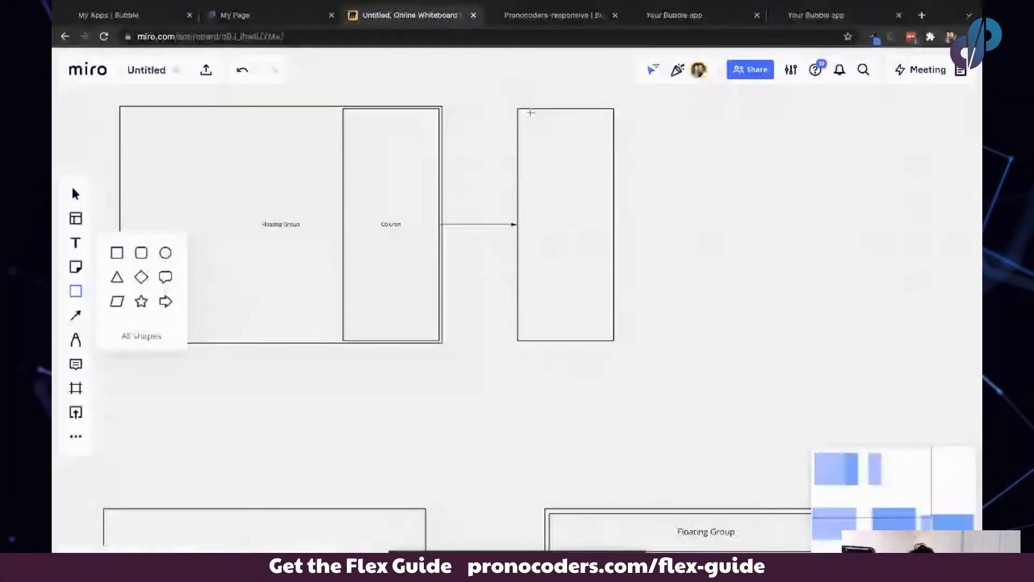
pyautogui.click(519, 113)
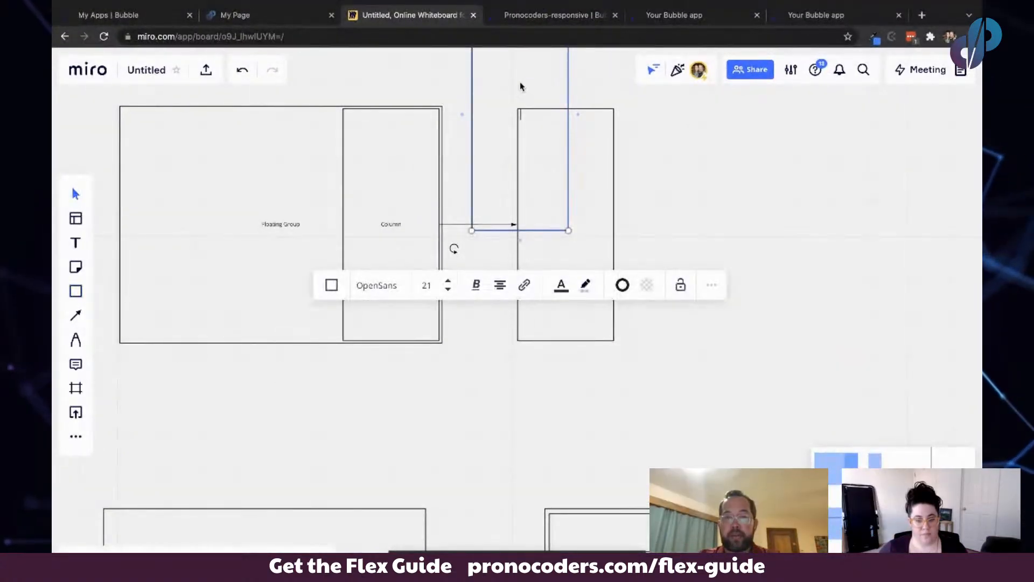
pyautogui.moveTo(519, 85); pyautogui.dragTo(557, 185)
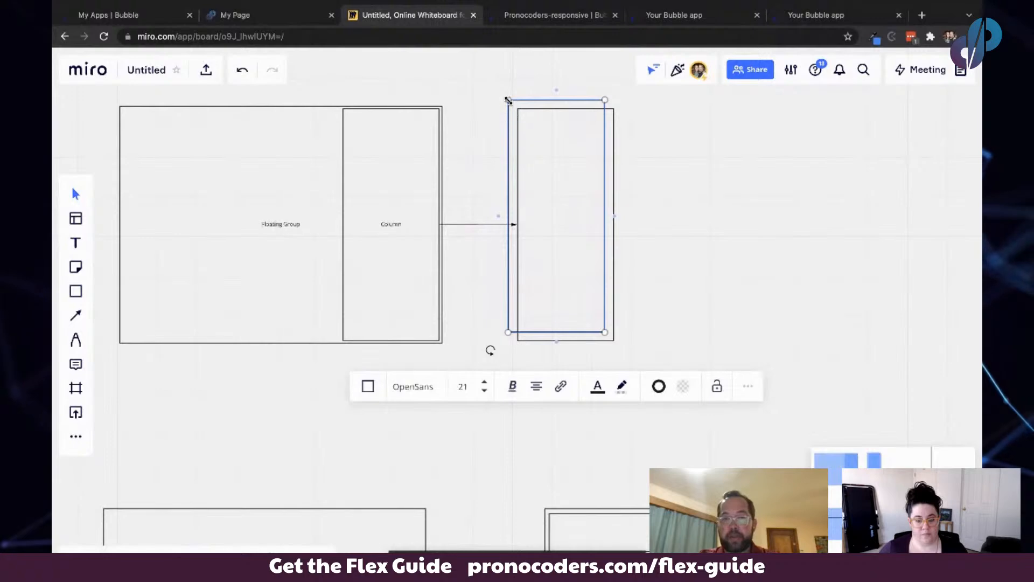
pyautogui.moveTo(508, 98); pyautogui.dragTo(522, 112)
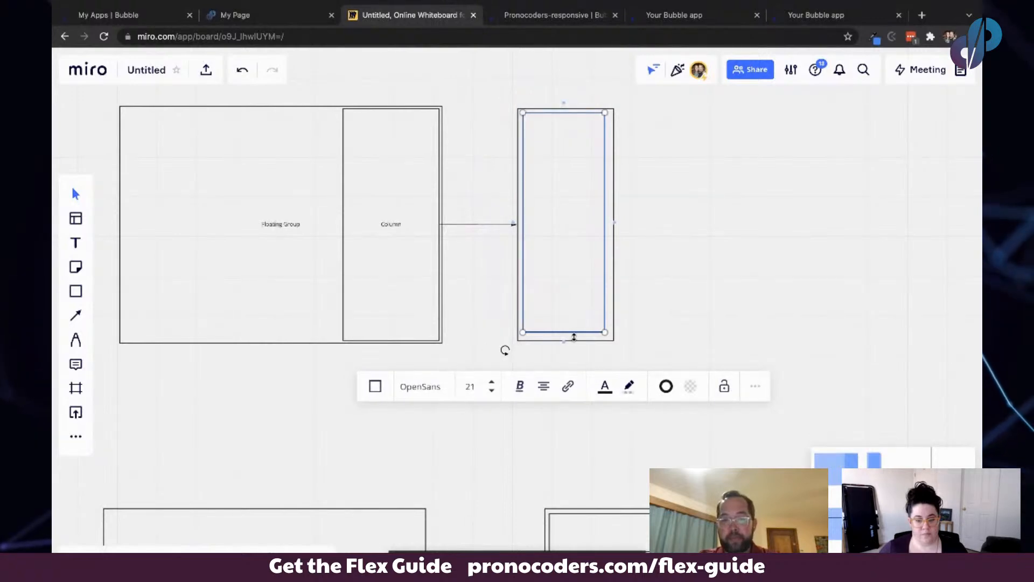
pyautogui.moveTo(574, 331); pyautogui.dragTo(574, 258)
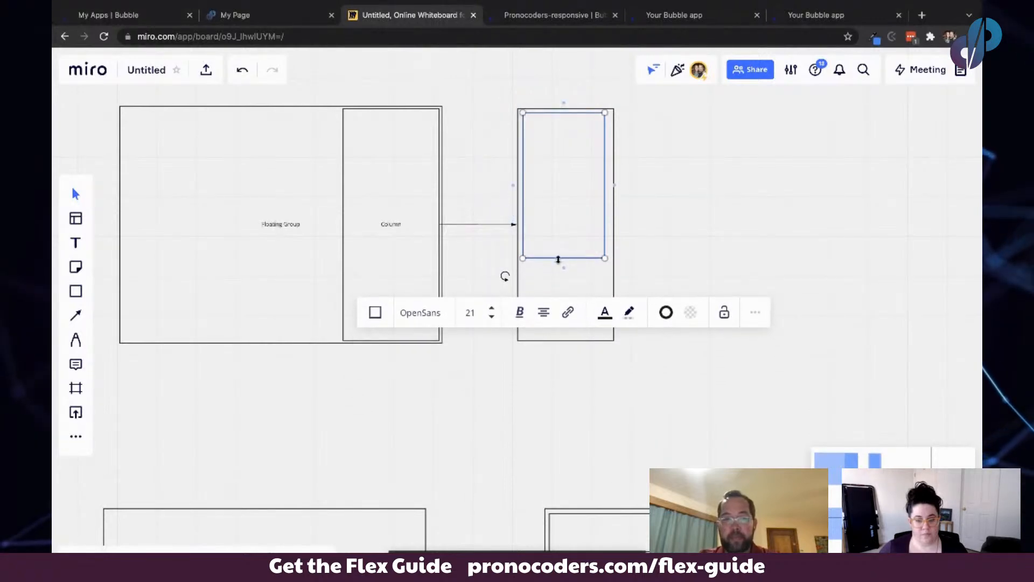
pyautogui.click(75, 290)
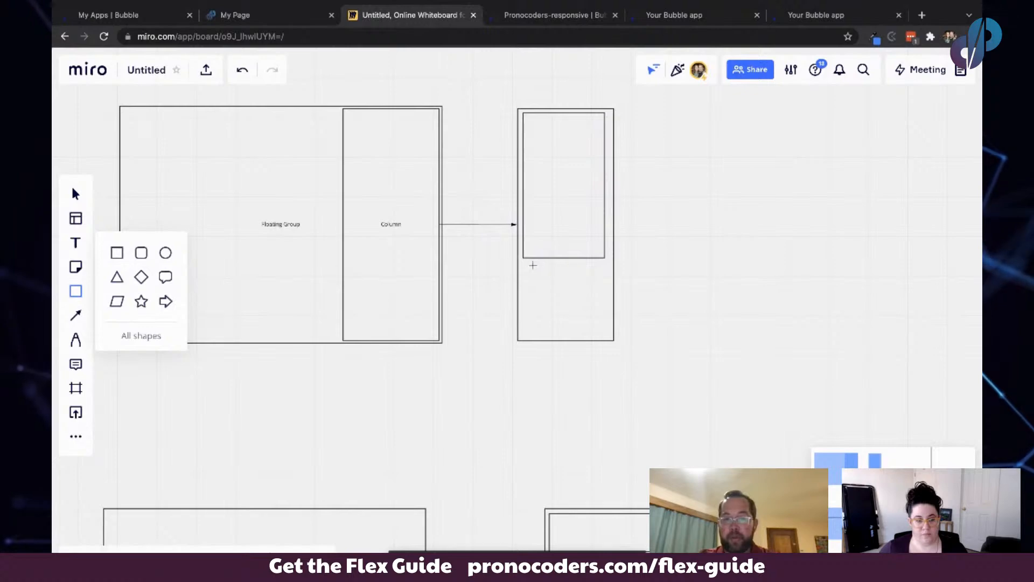
pyautogui.moveTo(525, 264); pyautogui.dragTo(603, 328)
pyautogui.moveTo(604, 331); pyautogui.dragTo(604, 334)
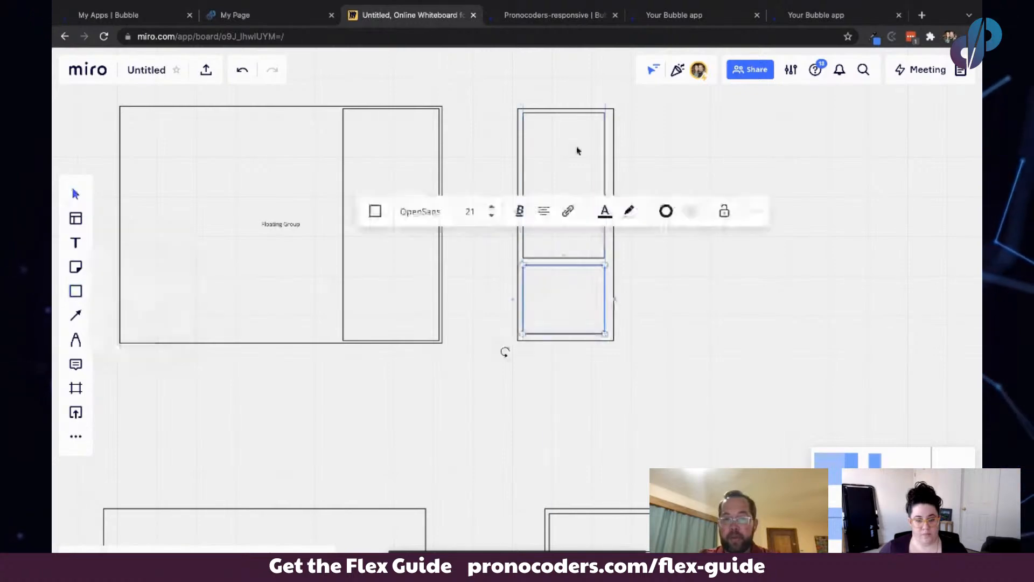
# - Label the upper inner rectangle "column" and the lower one "column fit to content"
pyautogui.doubleClick(572, 145)
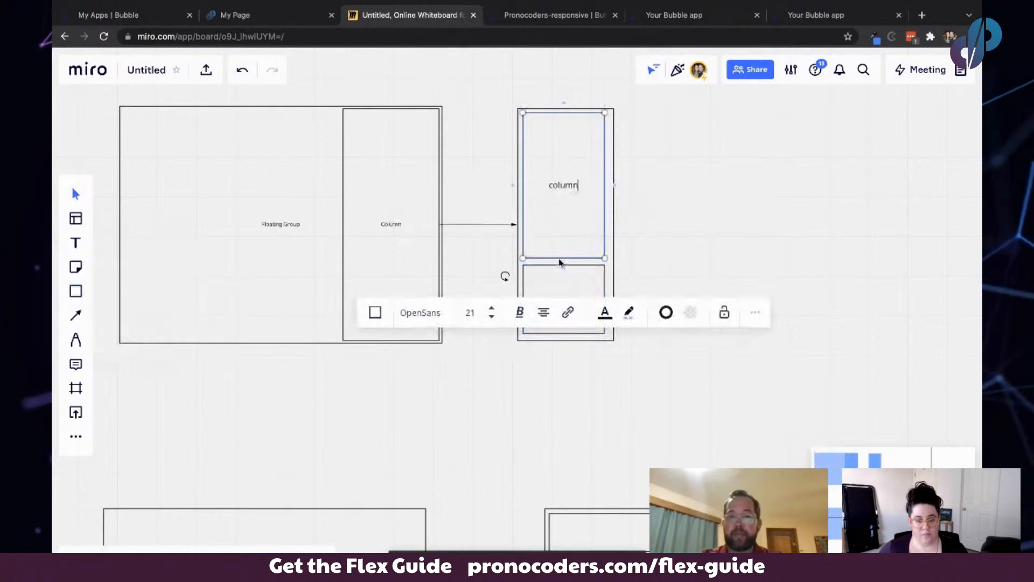
pyautogui.doubleClick(558, 290)
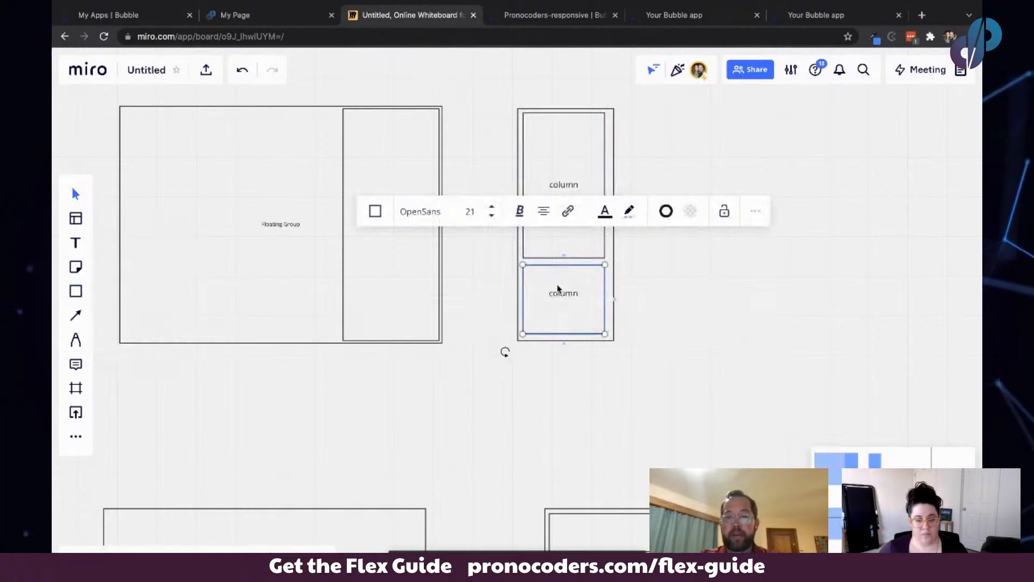
pyautogui.write('fit ton')
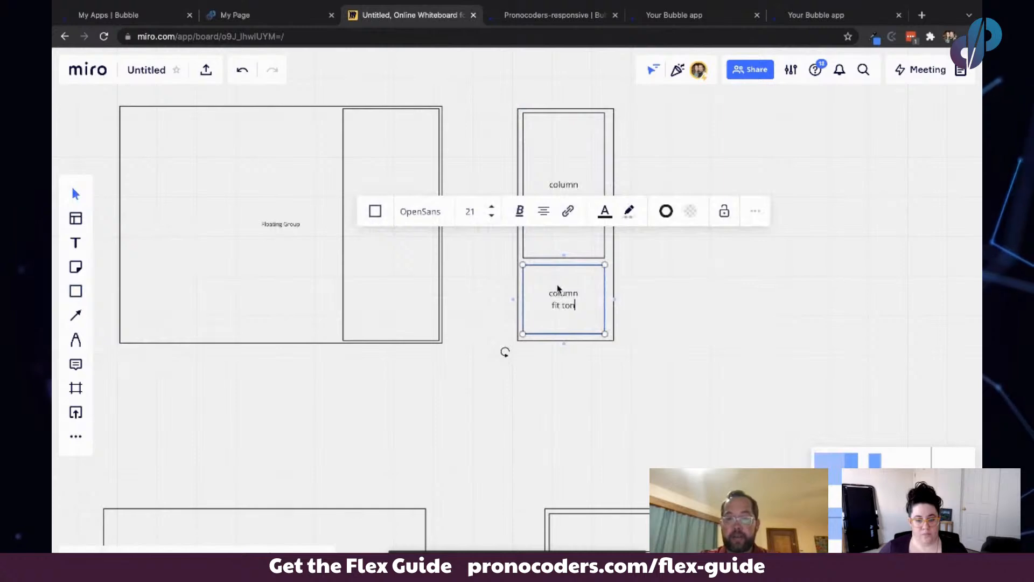
pyautogui.press('BackSpace')
pyautogui.write(' content')
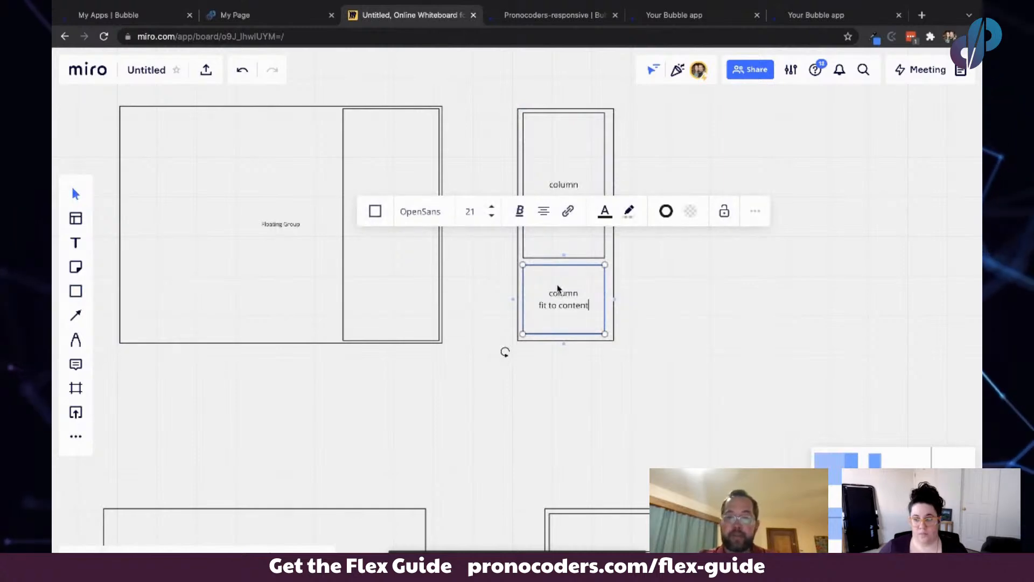
pyautogui.click(577, 141)
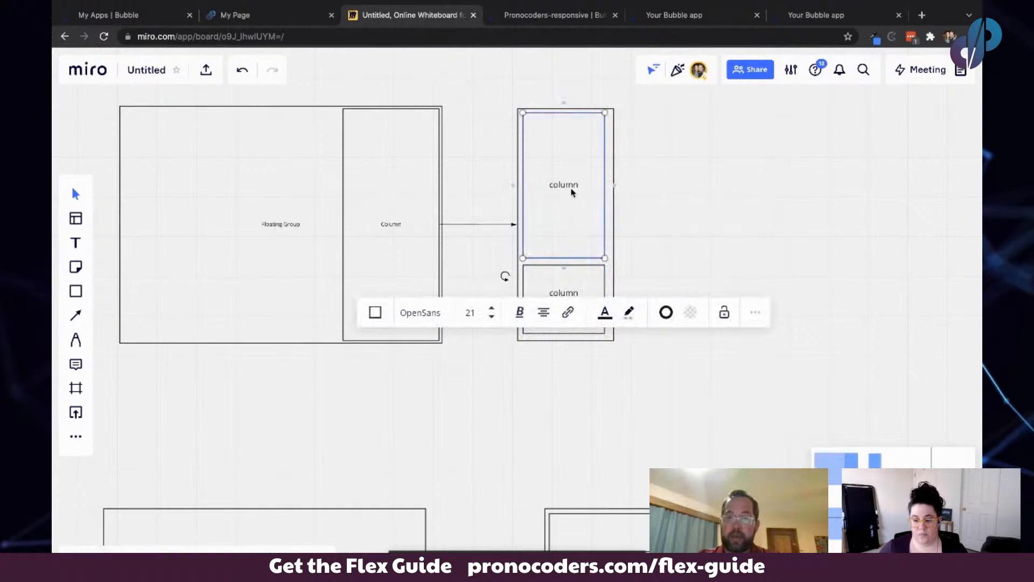
pyautogui.click(564, 304)
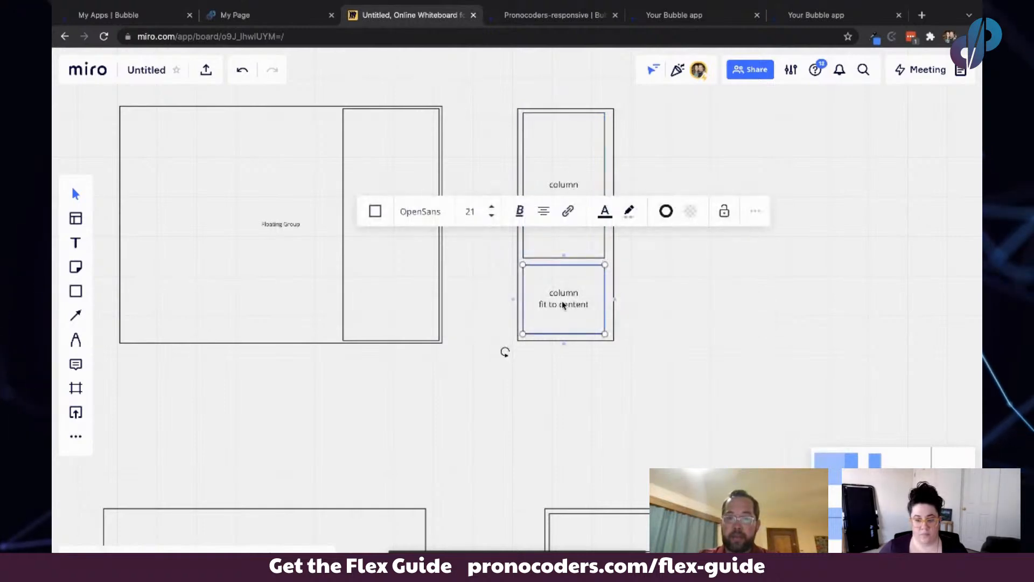
pyautogui.click(569, 168)
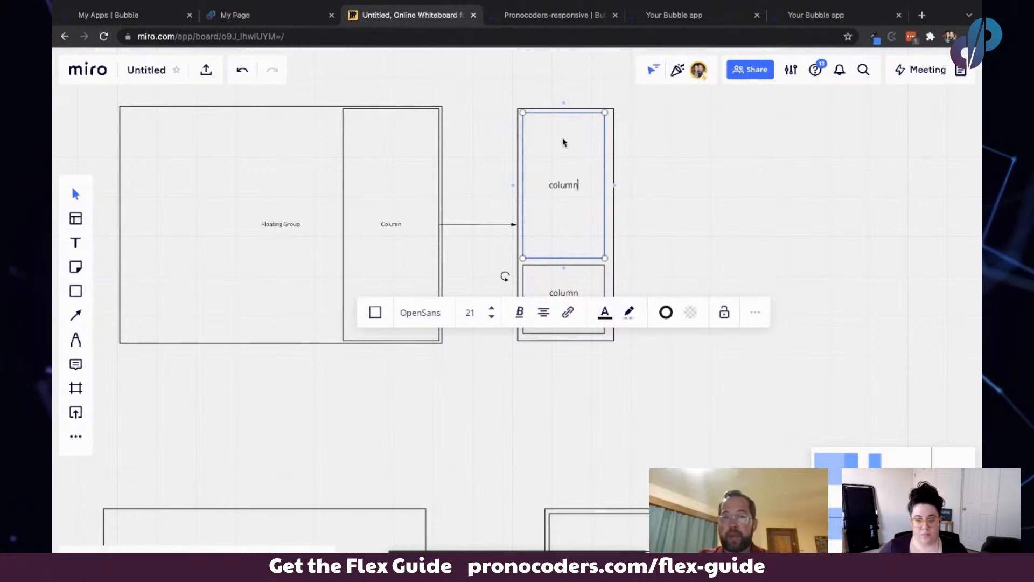
# - Add a connected rectangle to the right of the upper column box and move it closer
pyautogui.click(614, 184)
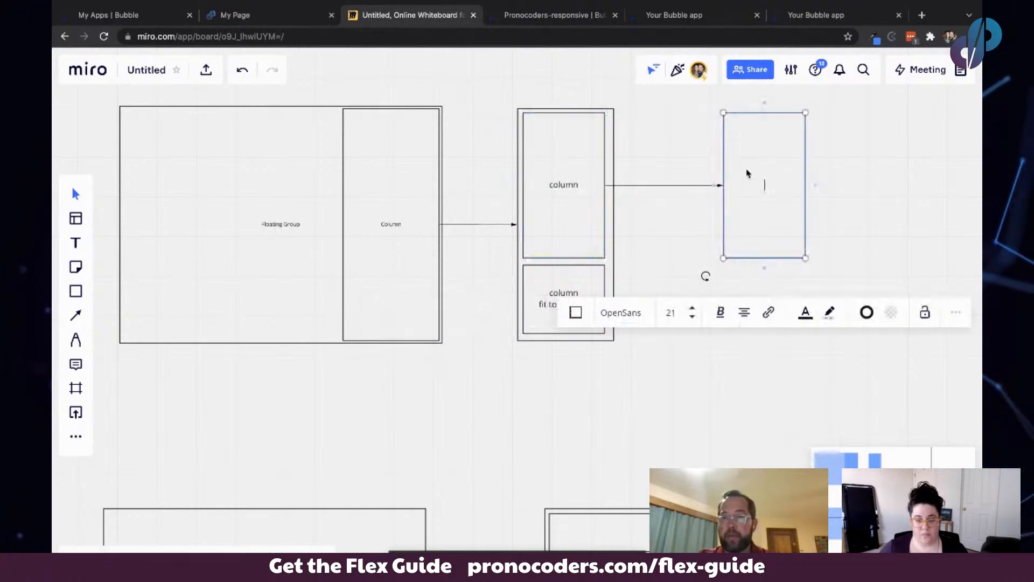
pyautogui.moveTo(746, 169); pyautogui.dragTo(700, 166)
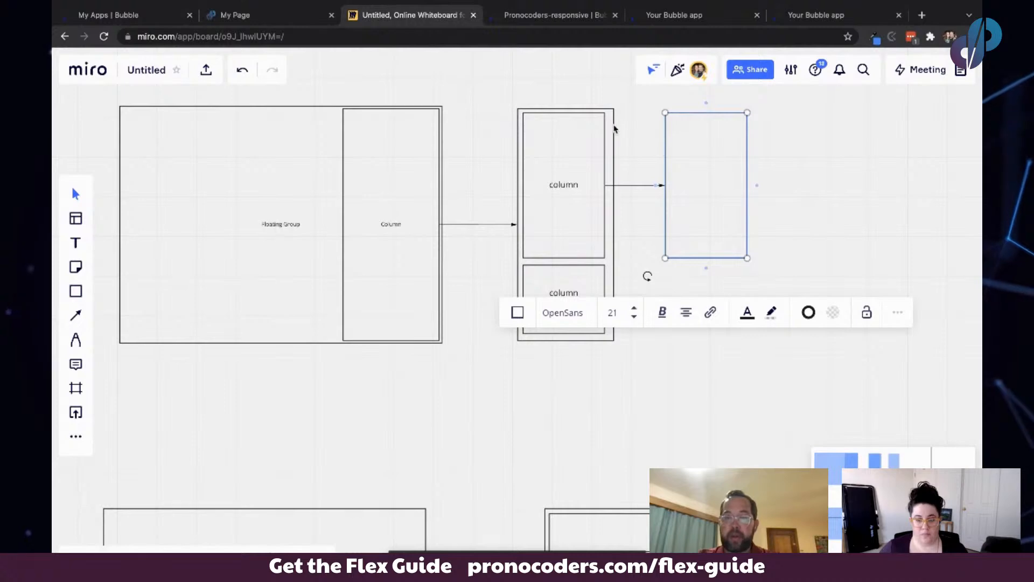
pyautogui.click(811, 15)
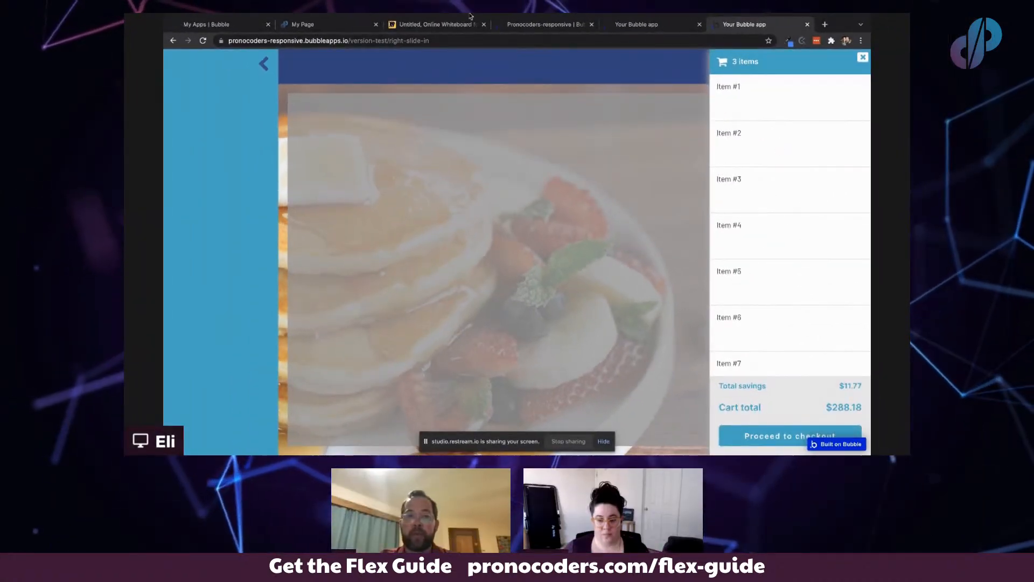
pyautogui.click(411, 25)
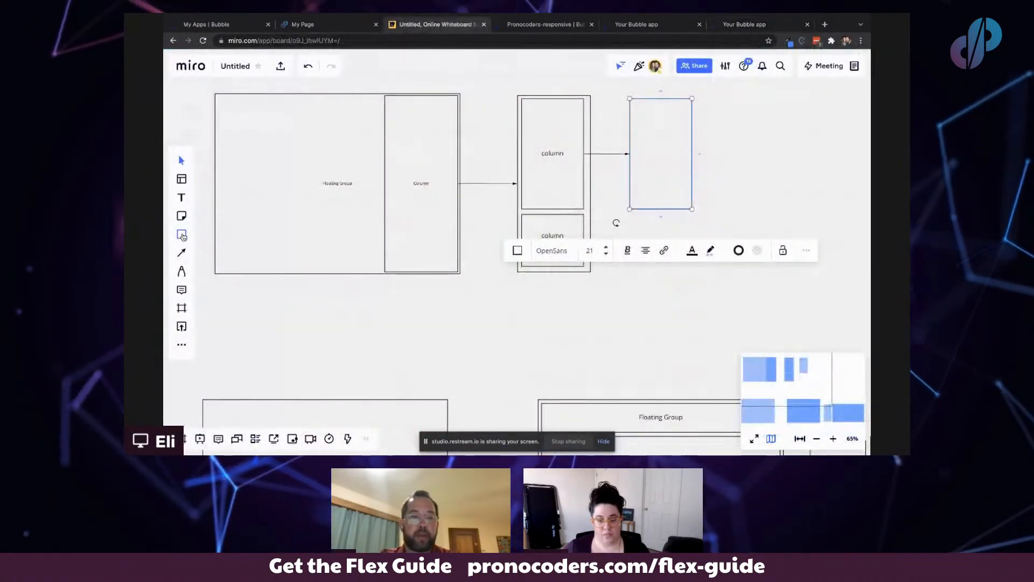
# - Draw a small header rectangle across the top of the new rectangle and label it "Row"
pyautogui.press('r')
pyautogui.moveTo(633, 102); pyautogui.dragTo(689, 116)
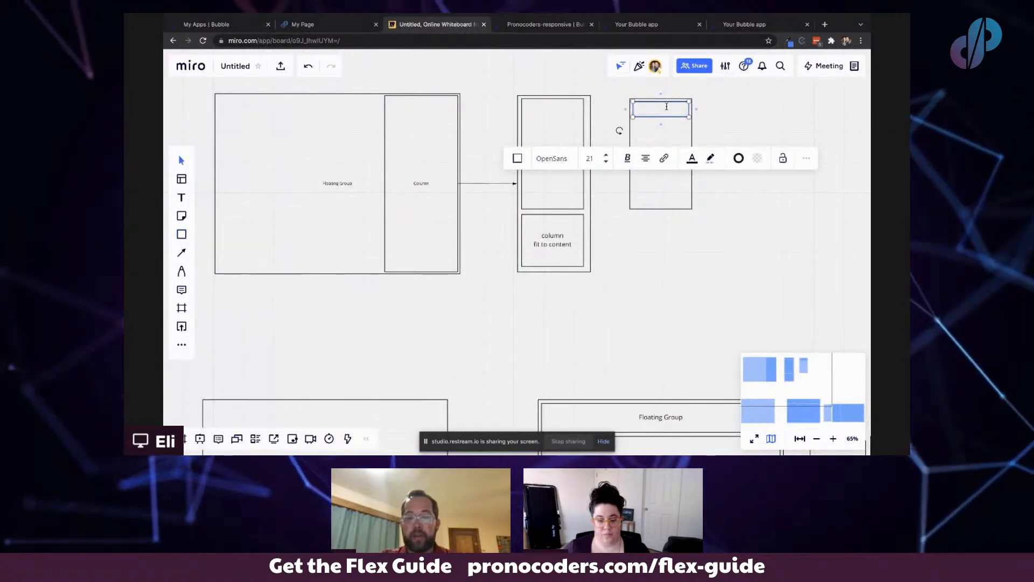
pyautogui.click(737, 26)
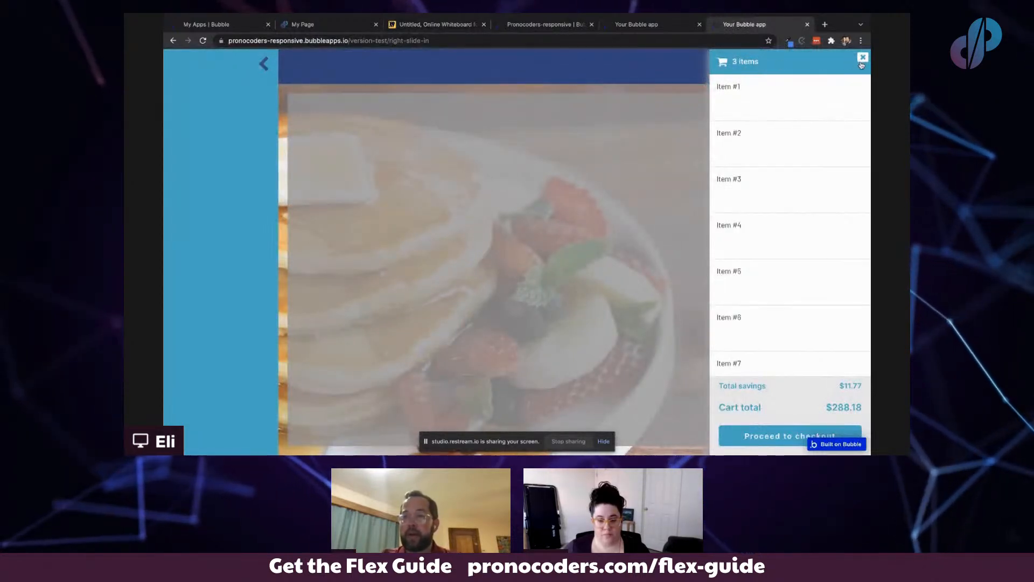
pyautogui.click(304, 24)
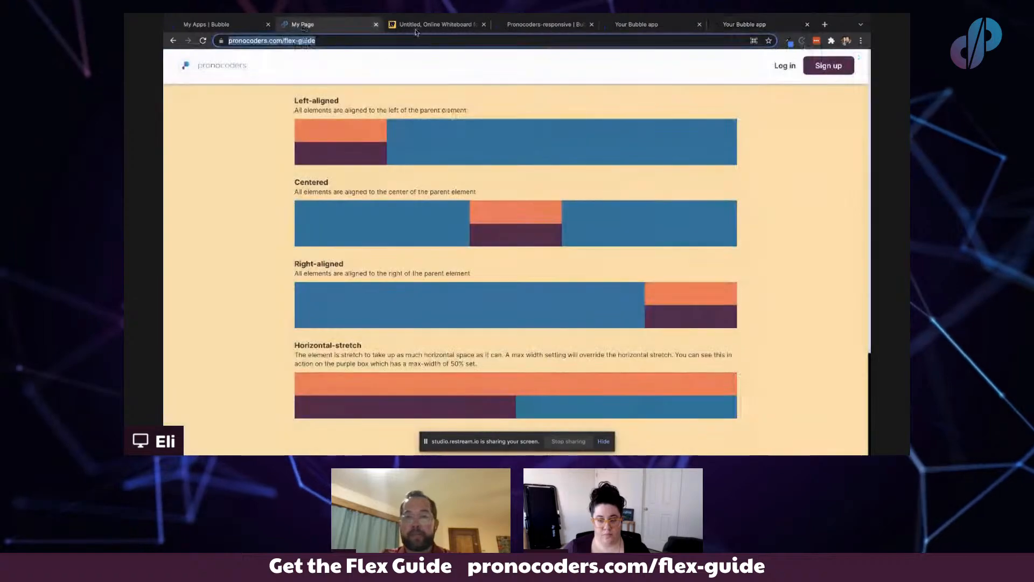
pyautogui.click(516, 24)
pyautogui.click(435, 24)
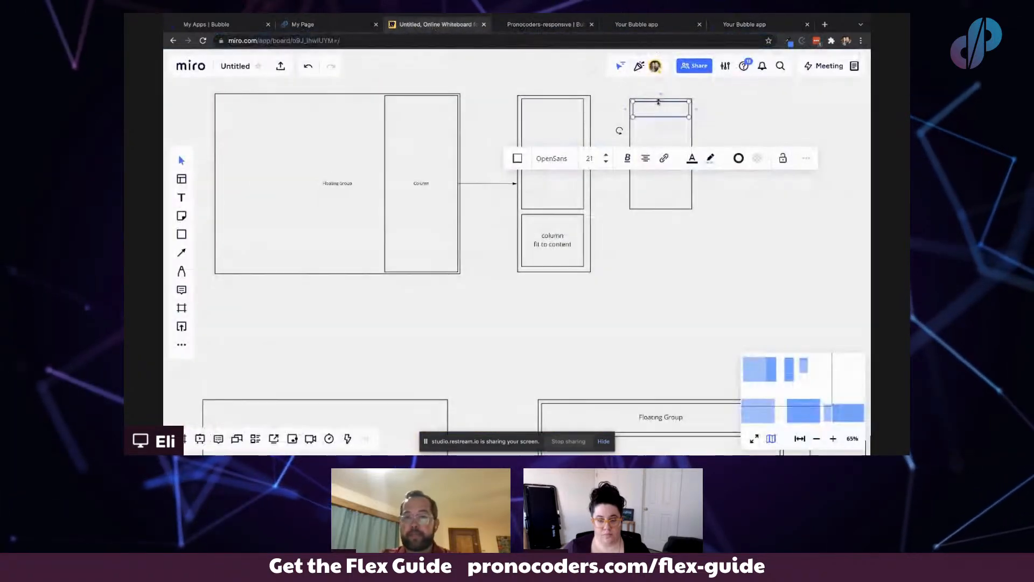
pyautogui.write('Row')
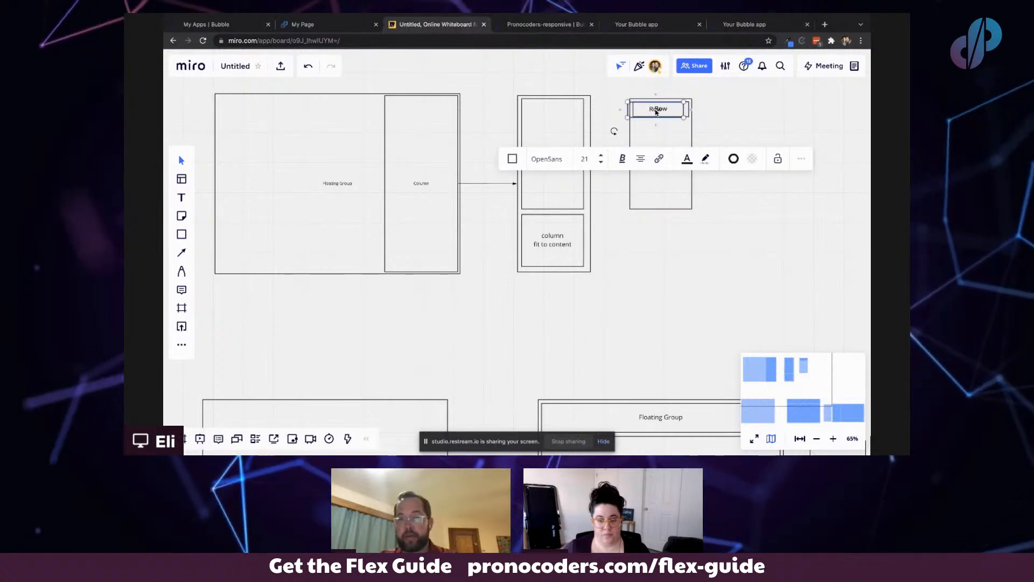
# - Duplicate the Row box below itself and stretch it to fill the rest of the rectangle
pyautogui.moveTo(660, 111); pyautogui.dragTo(662, 130)
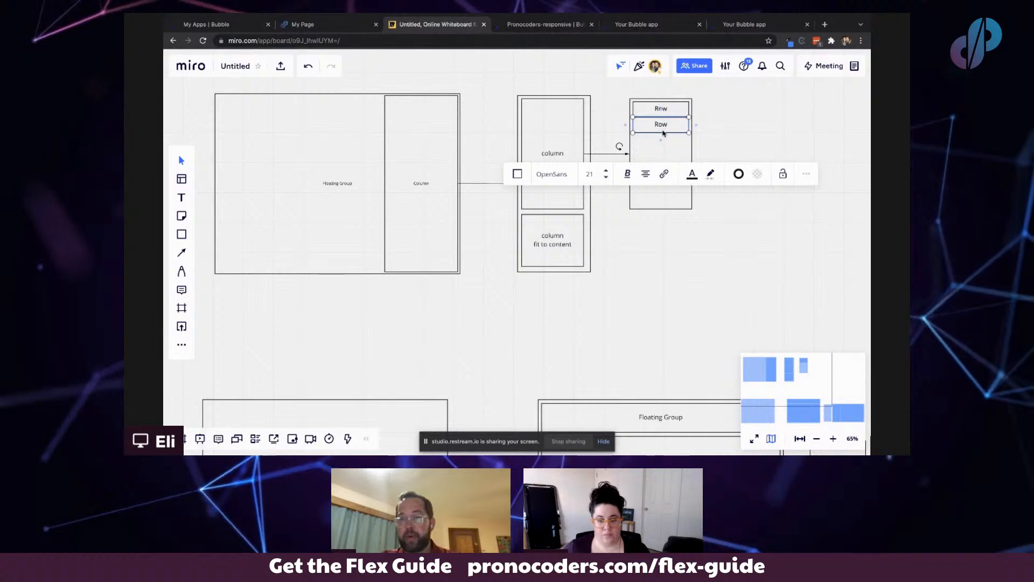
pyautogui.moveTo(664, 142); pyautogui.dragTo(663, 205)
pyautogui.click(672, 152)
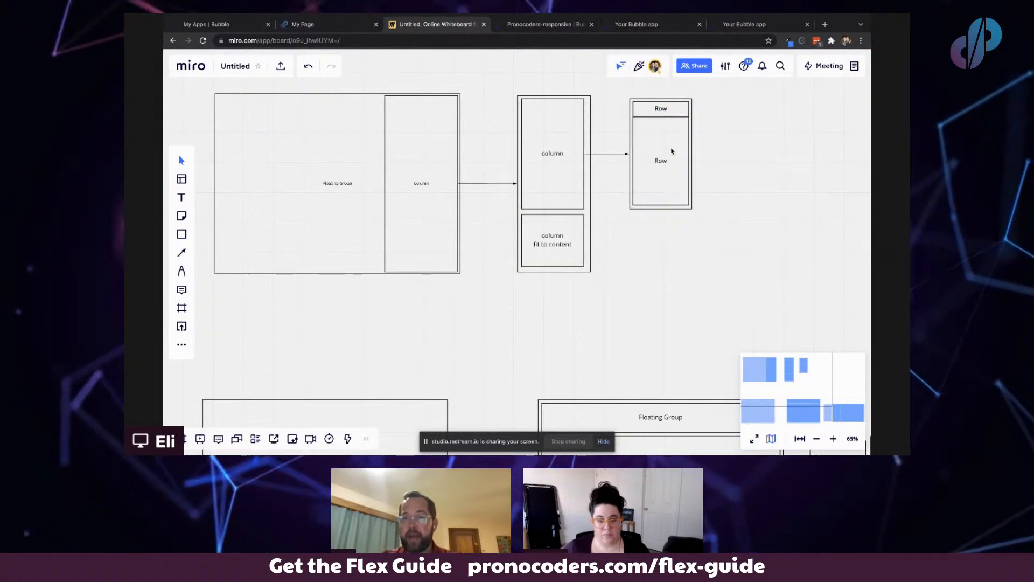
# - Replace the lower box's "Row" label with "Repeating group"
pyautogui.click(662, 161)
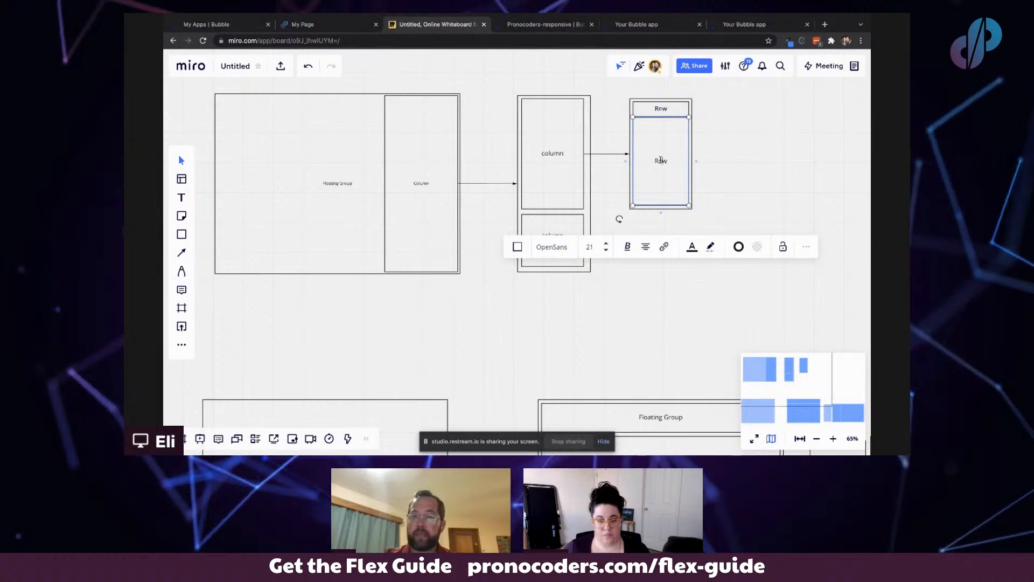
pyautogui.press('BackSpace')
pyautogui.press('BackSpace')
pyautogui.press('BackSpace')
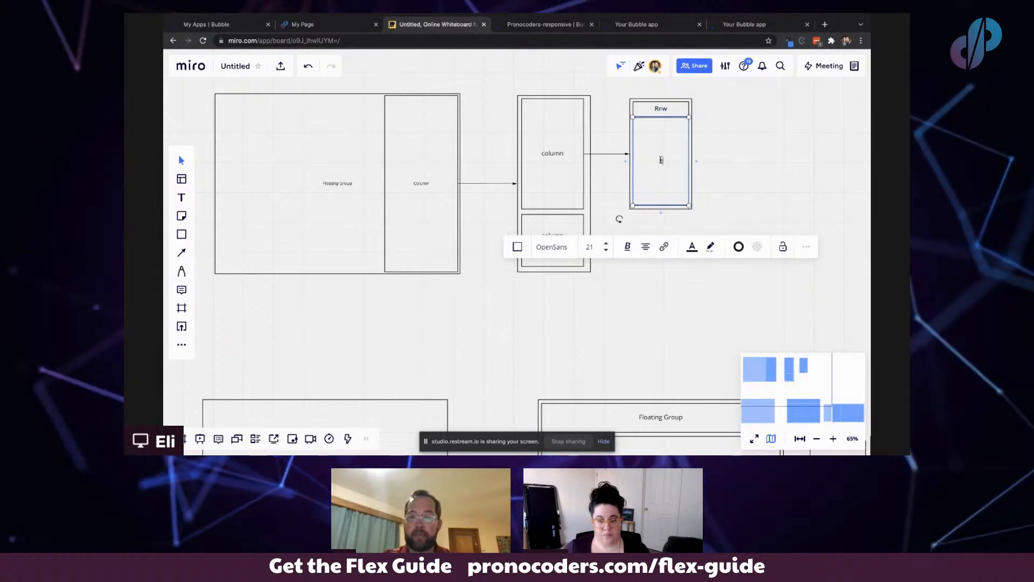
pyautogui.write('Repea')
pyautogui.press('BackSpace')
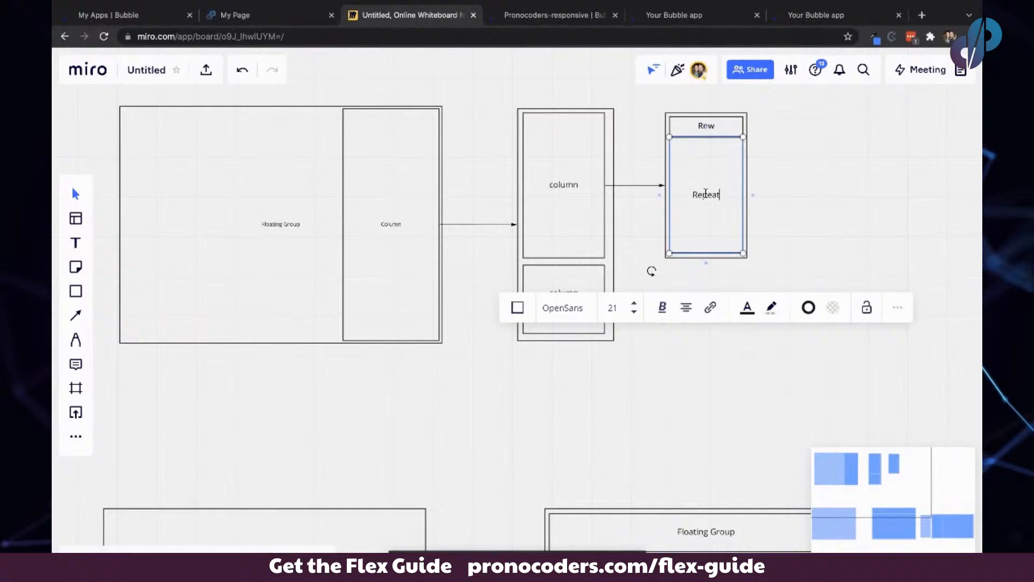
pyautogui.write('ating group')
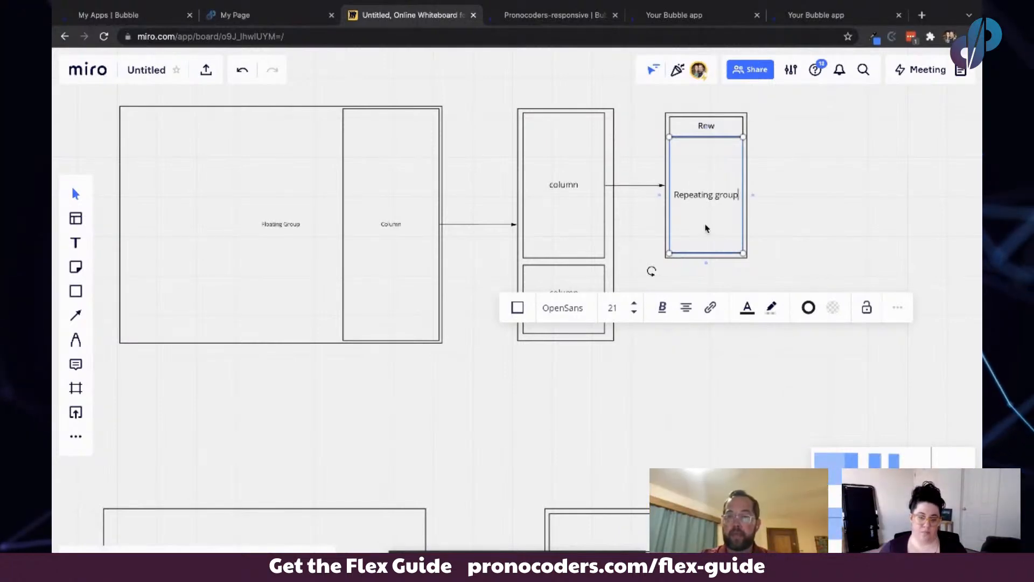
pyautogui.press('Escape')
# - Add the lines "1 column" and "unspecify rows" beneath "Repeating group" in the same box's label
pyautogui.click(709, 179)
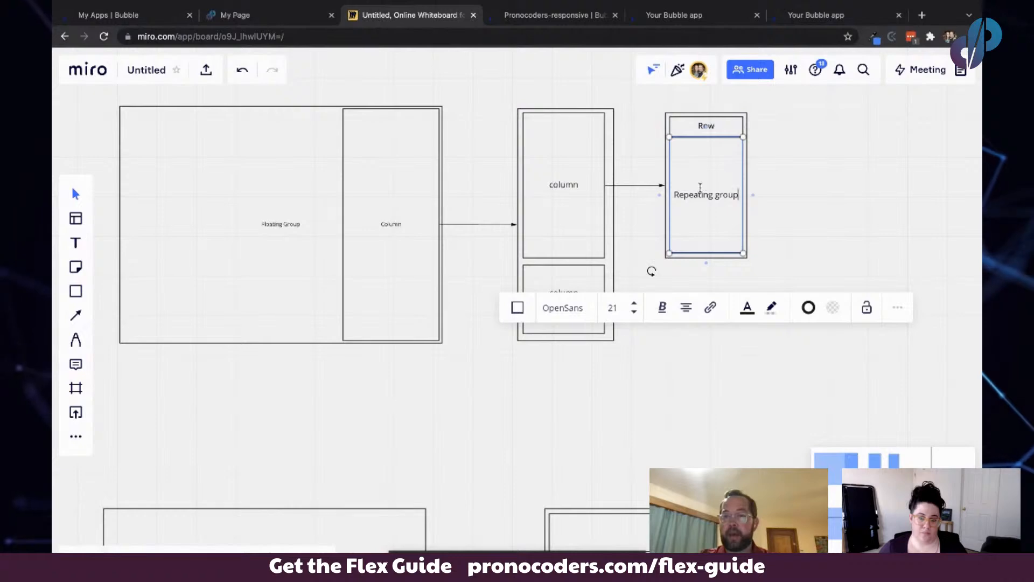
pyautogui.press('Return')
pyautogui.write('1')
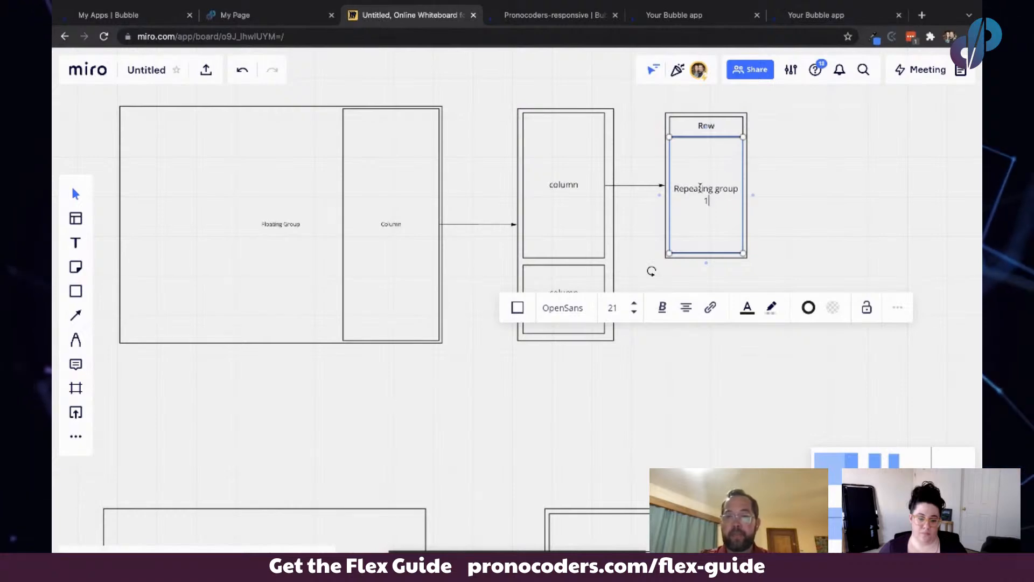
pyautogui.write(' column')
pyautogui.press('Return')
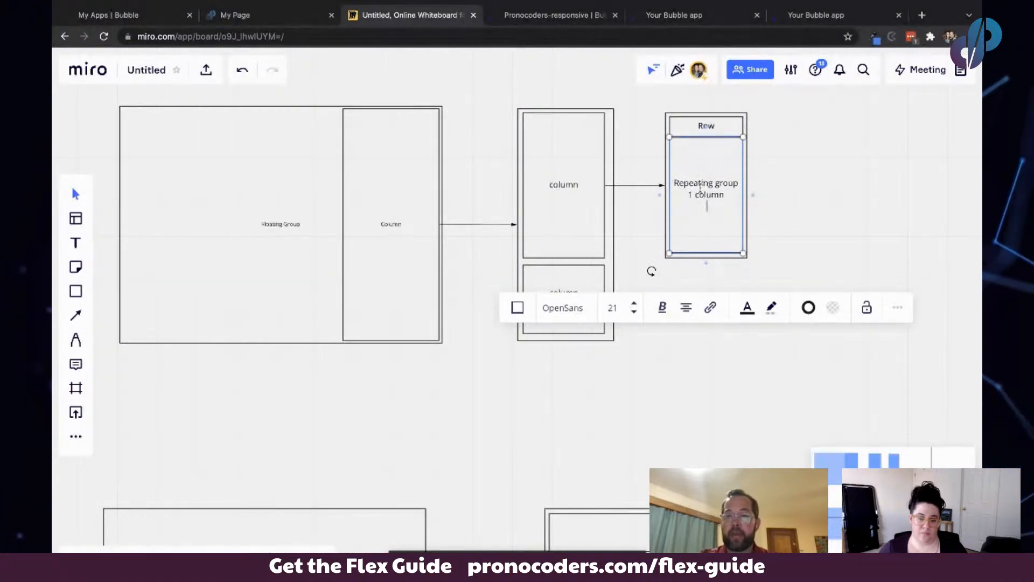
pyautogui.write('unspe')
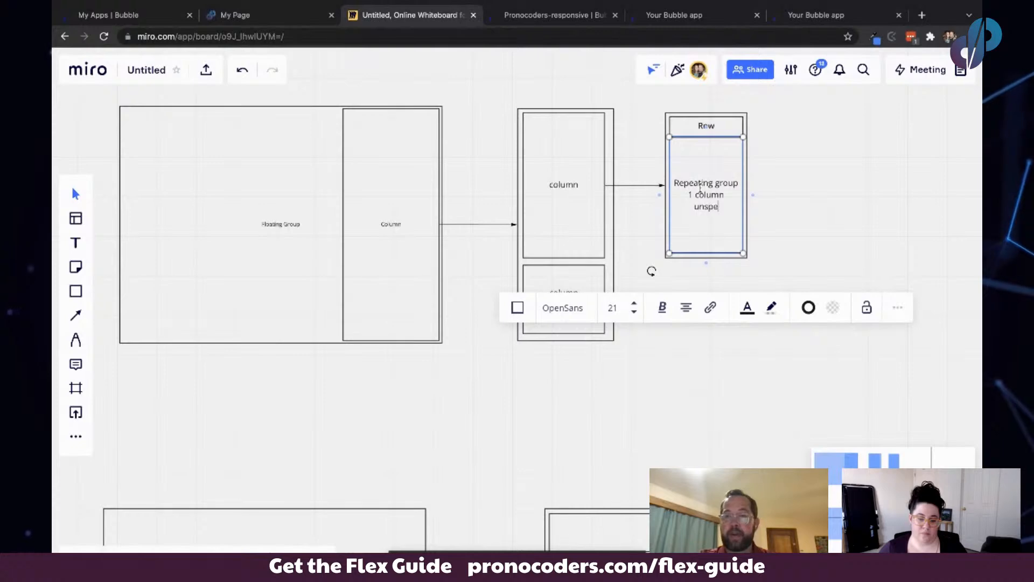
pyautogui.write('cify')
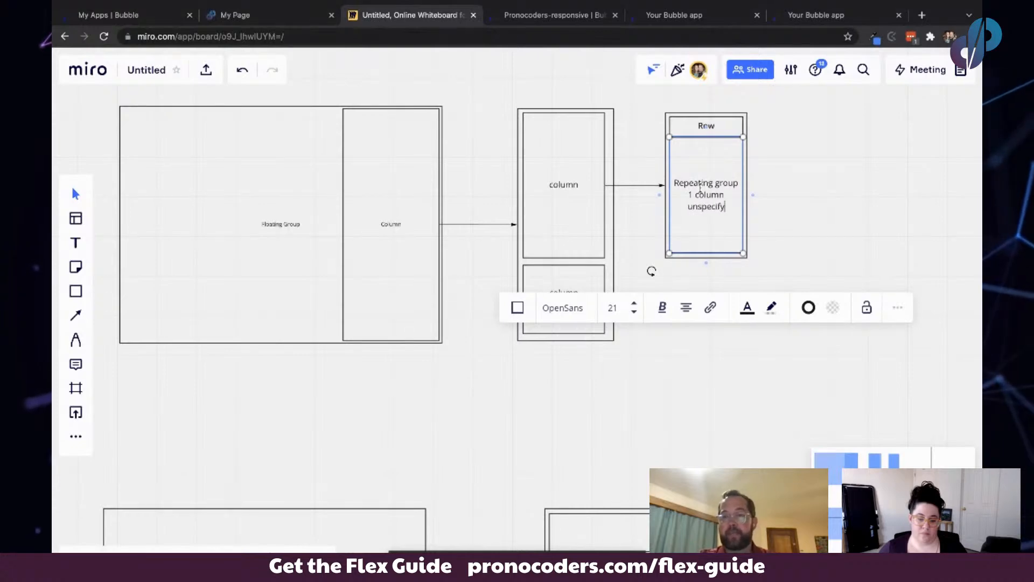
pyautogui.write(' rows')
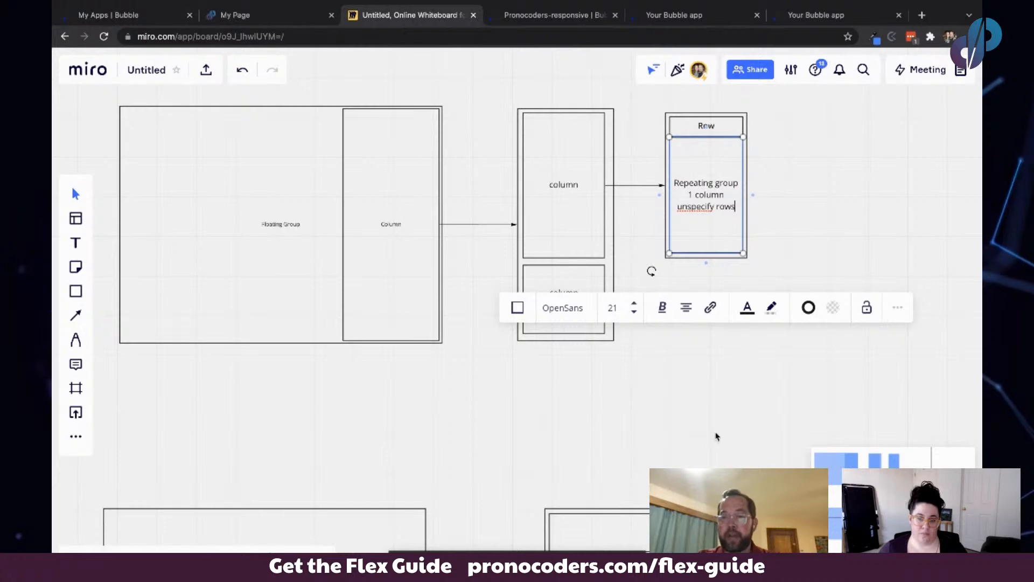
pyautogui.click(803, 209)
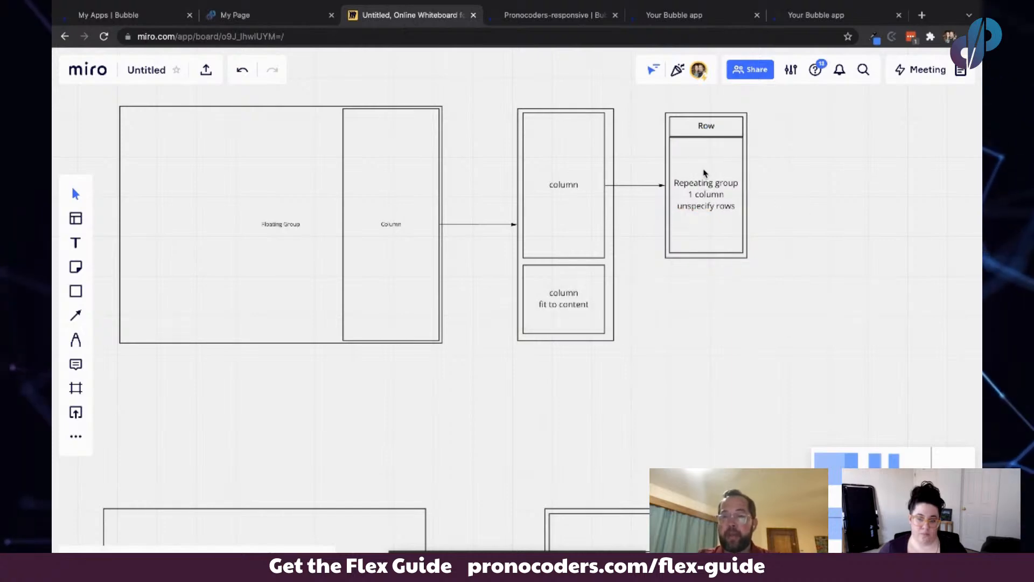
# - Add a connected rectangle to the right of the Row header box
pyautogui.click(587, 124)
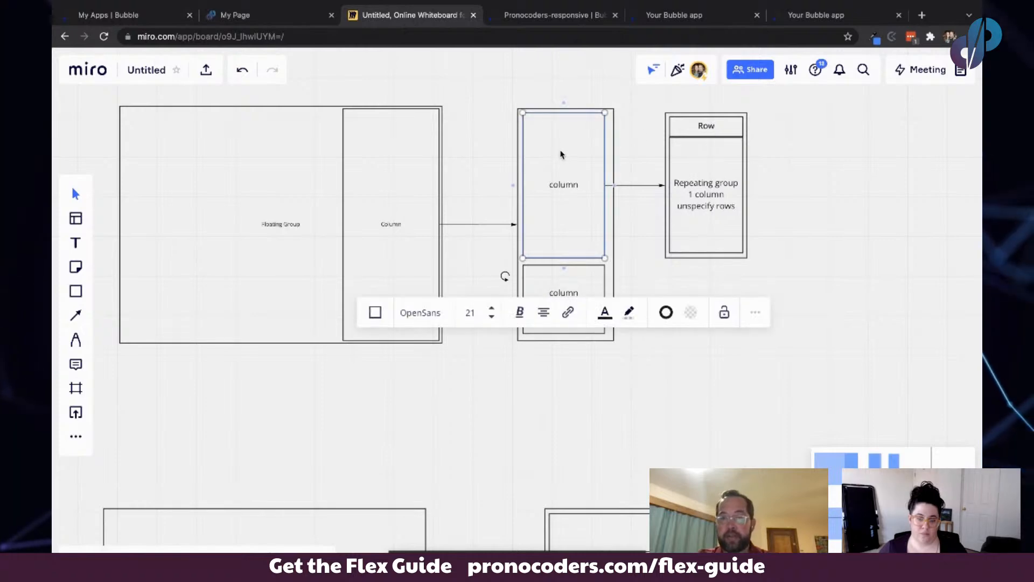
pyautogui.click(733, 122)
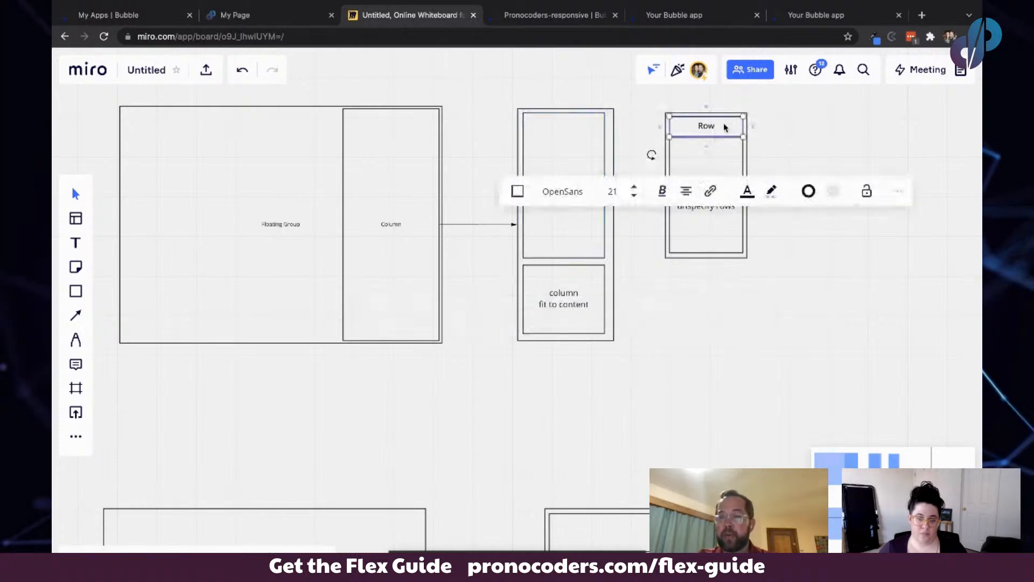
pyautogui.click(754, 128)
pyautogui.moveTo(887, 132); pyautogui.dragTo(908, 146)
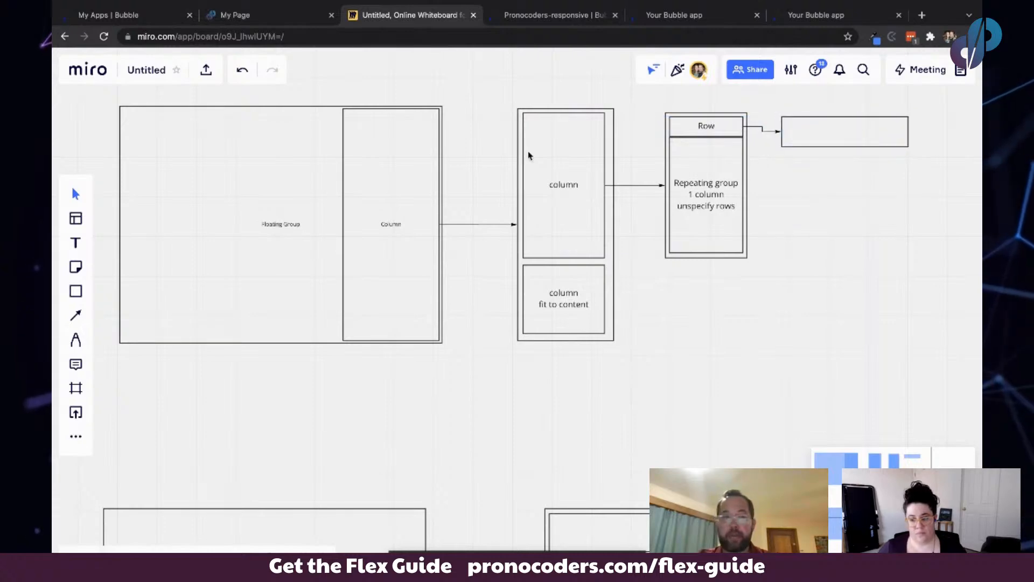
# - Switch to the last "Your Bubble app" browser tab to view the live page preview
pyautogui.hscroll(5, 725, 202)
pyautogui.hscroll(3, 725, 201)
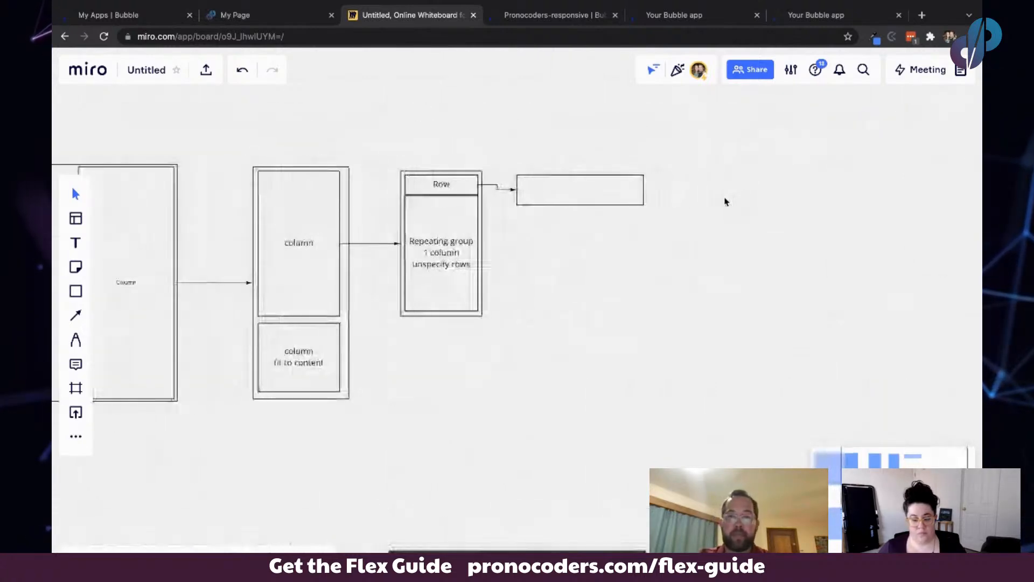
pyautogui.scroll(3, 725, 202)
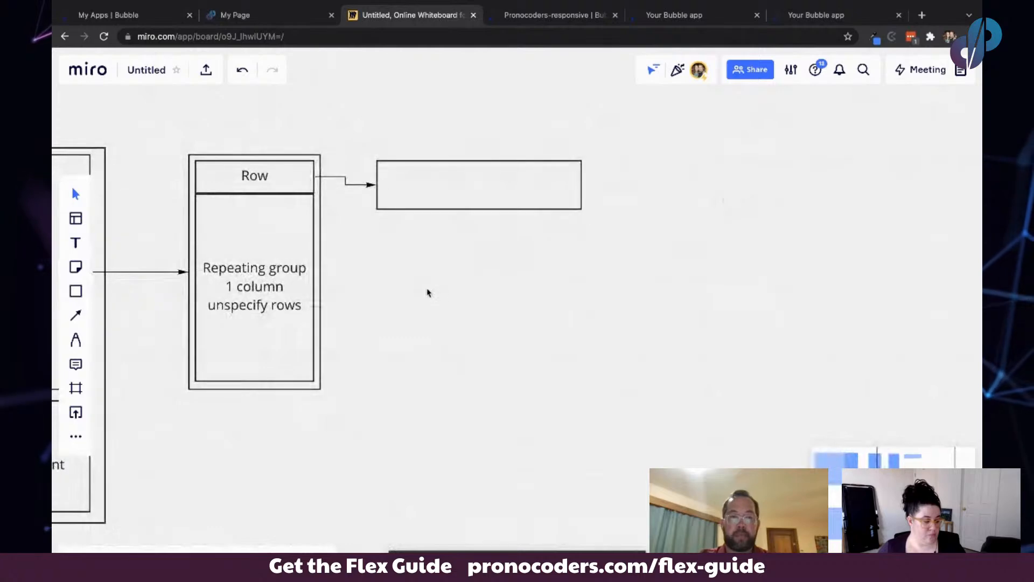
pyautogui.hscroll(-4, 427, 290)
pyautogui.click(790, 15)
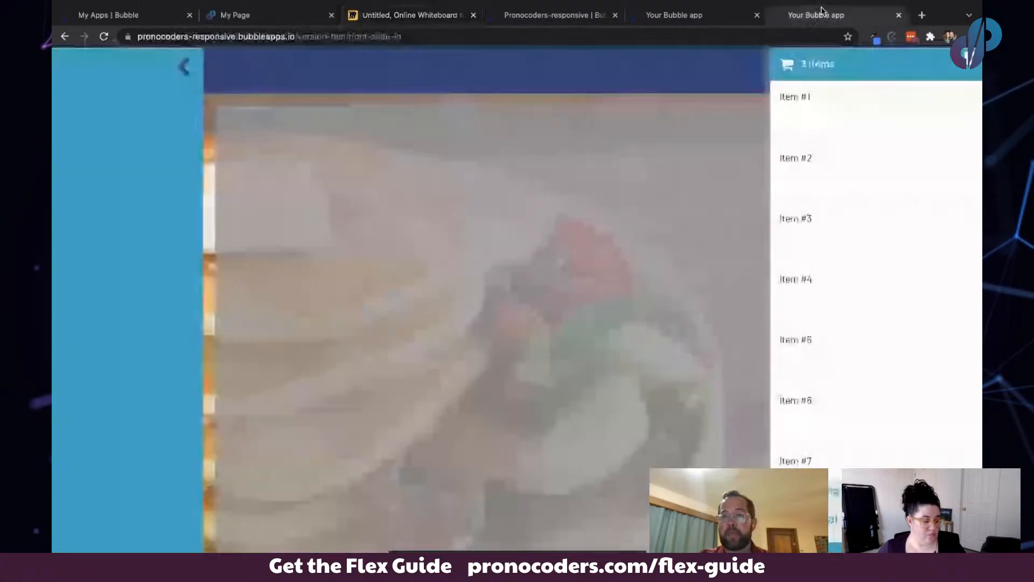
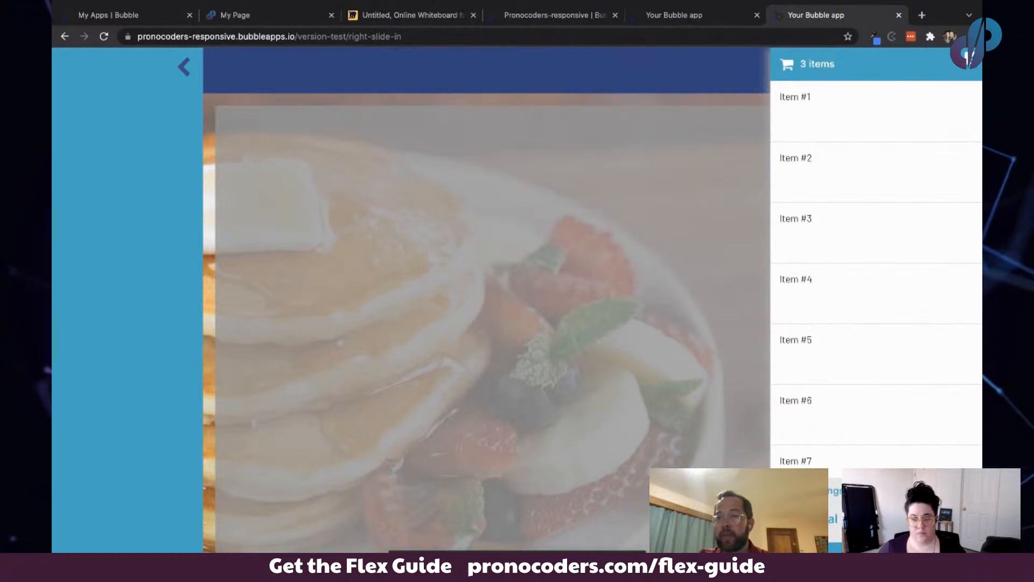
# - Return to the whiteboard and draw an inner rectangle labelled "Row" inside the new right-hand box
pyautogui.click(438, 15)
pyautogui.click(76, 291)
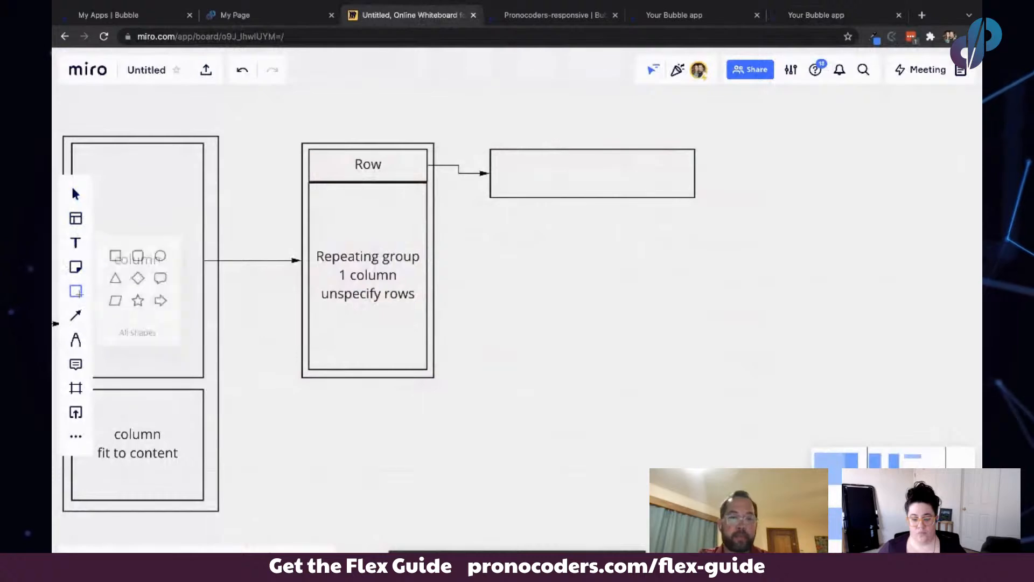
pyautogui.moveTo(495, 155); pyautogui.dragTo(645, 192)
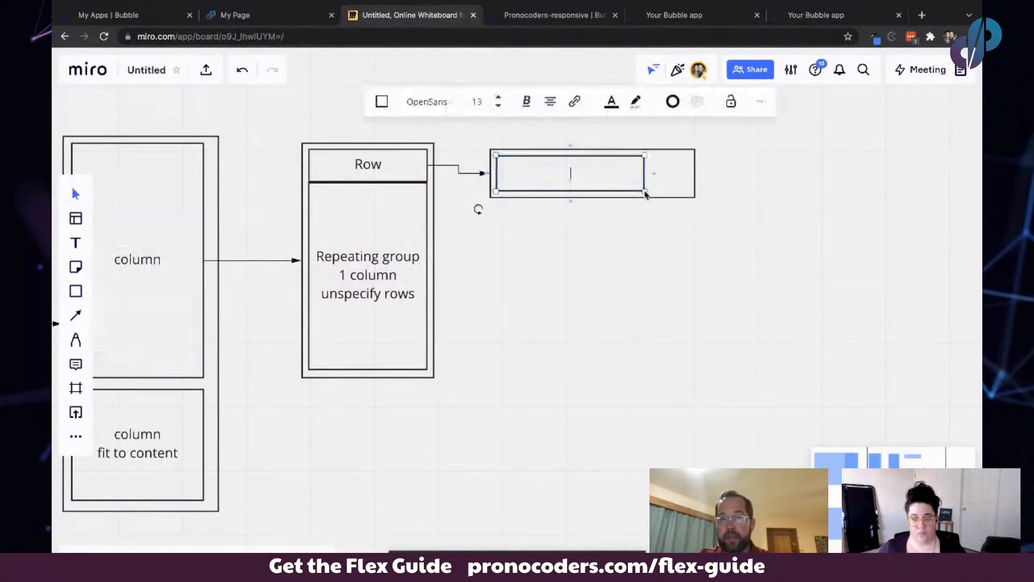
pyautogui.write('Row')
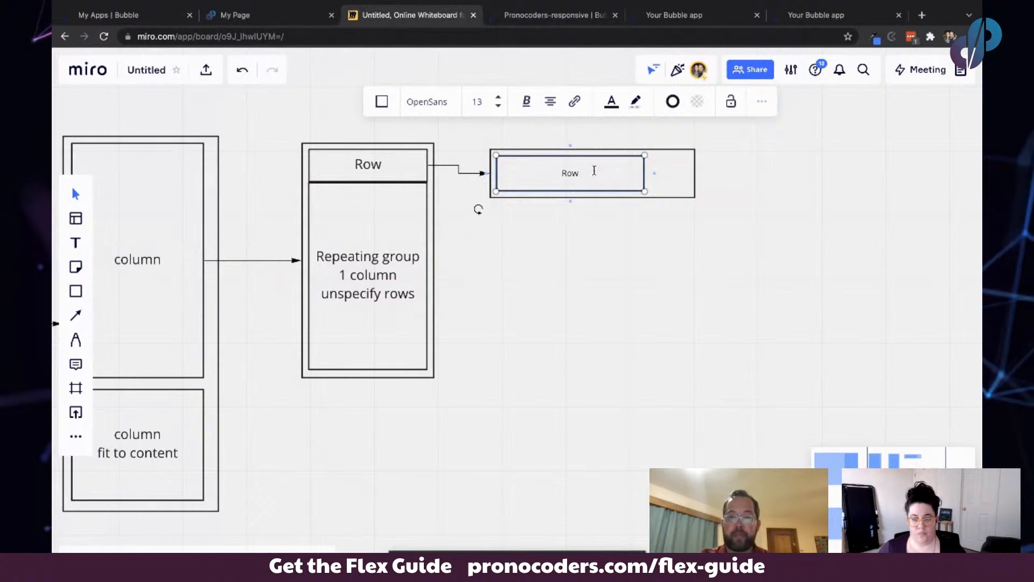
# - Draw a small square beside the "Row" rectangle inside the same box
pyautogui.click(76, 292)
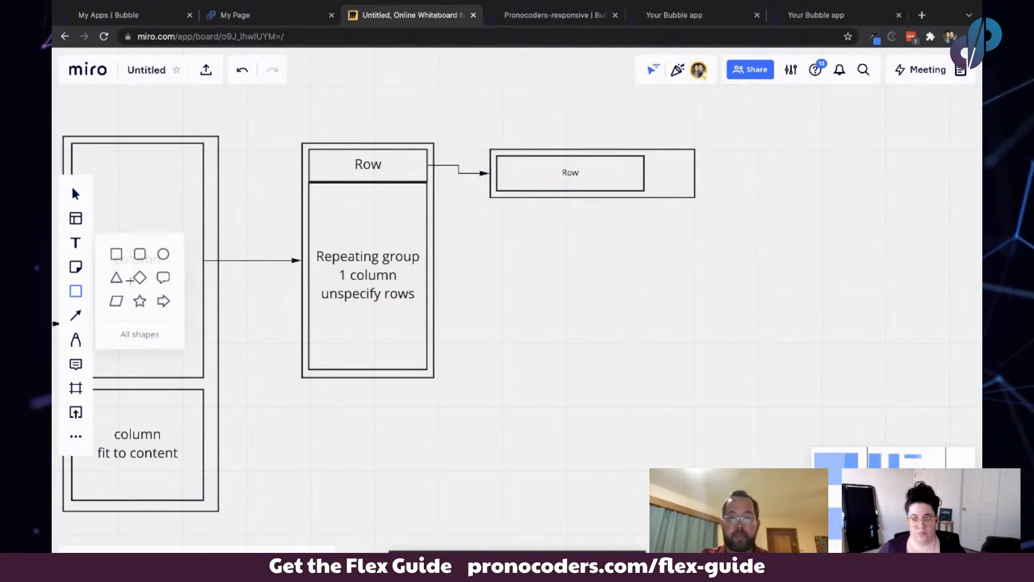
pyautogui.moveTo(656, 156); pyautogui.dragTo(683, 178)
pyautogui.click(738, 176)
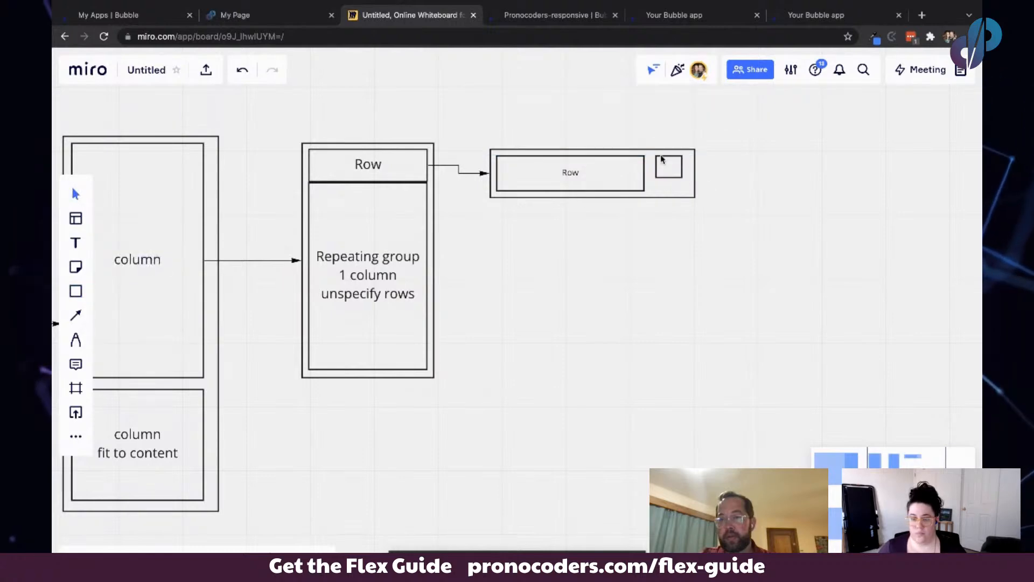
pyautogui.click(566, 168)
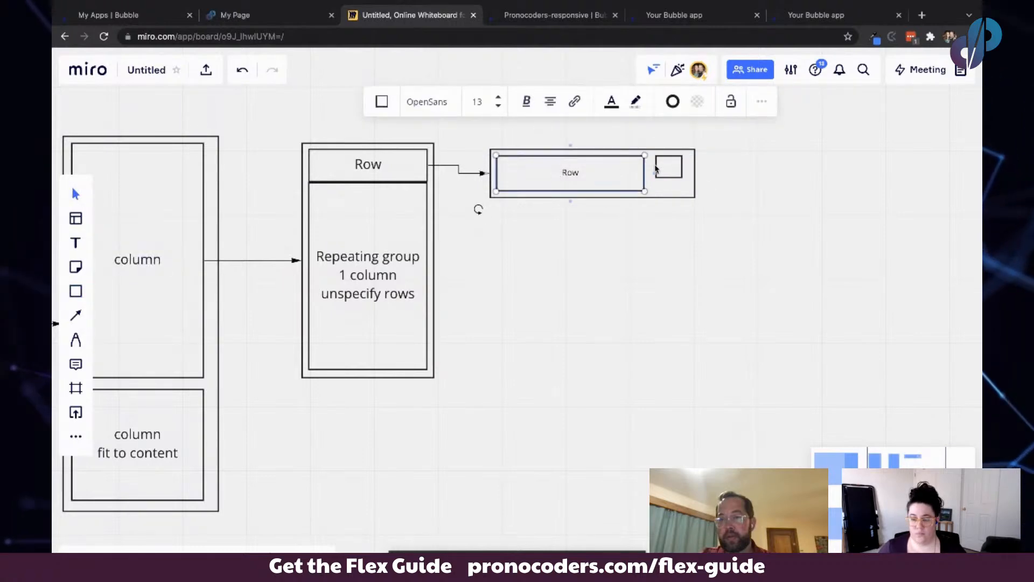
pyautogui.click(665, 170)
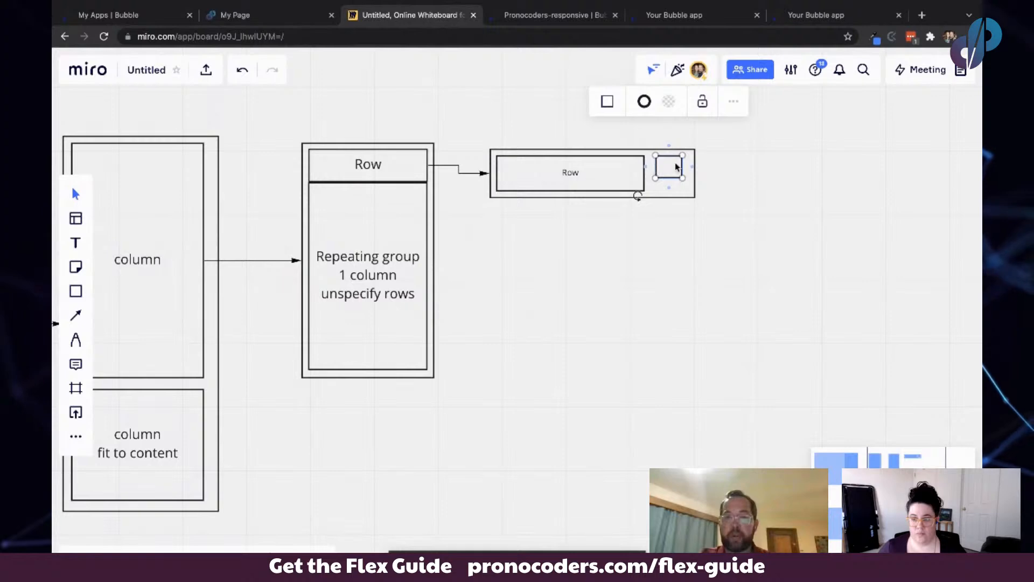
pyautogui.click(555, 171)
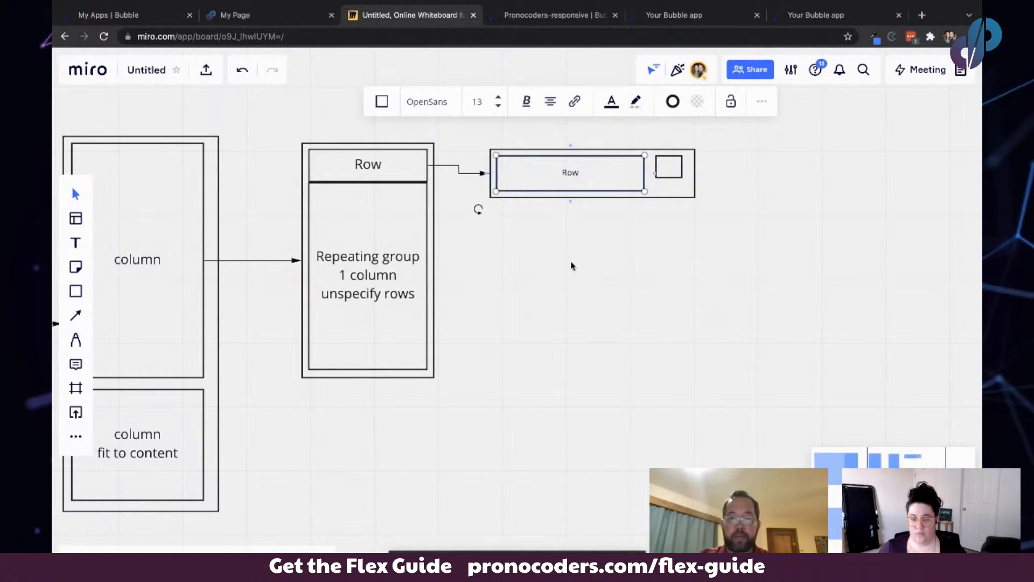
# - Review both live "Your Bubble app" preview tabs and return to the whiteboard
pyautogui.hscroll(-5, 573, 266)
pyautogui.scroll(-2, 572, 266)
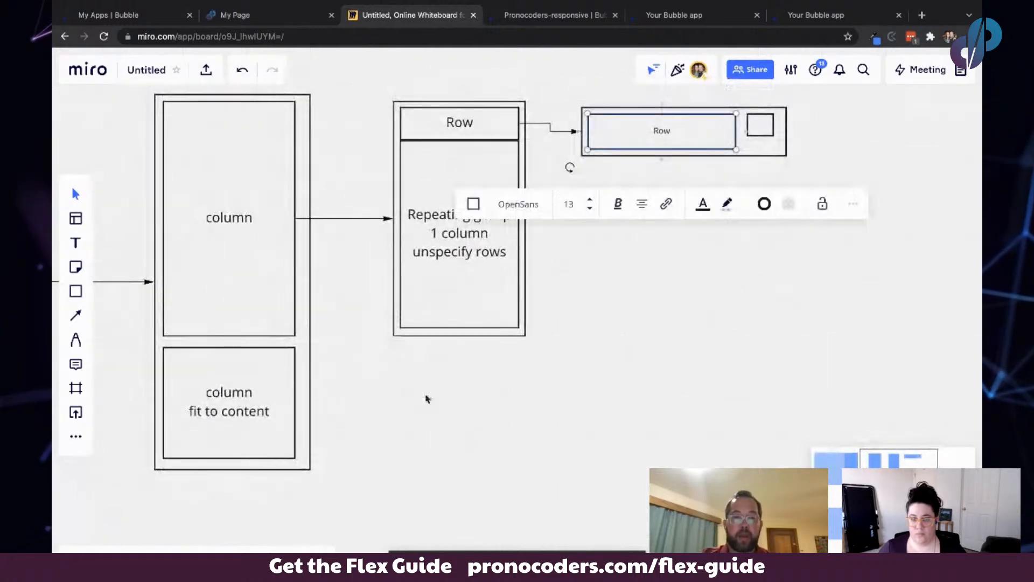
pyautogui.scroll(-5, 573, 286)
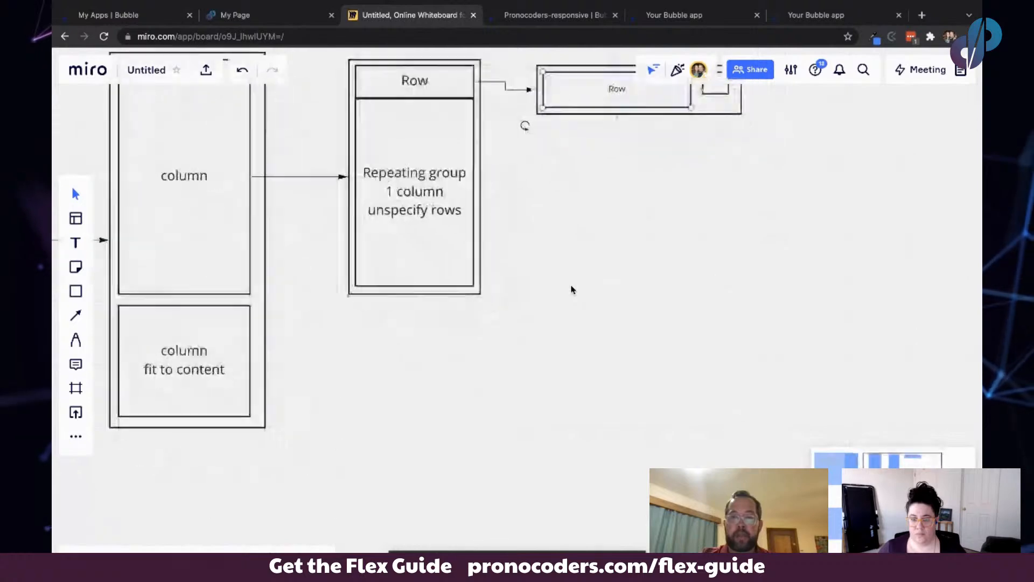
pyautogui.hscroll(-2, 572, 289)
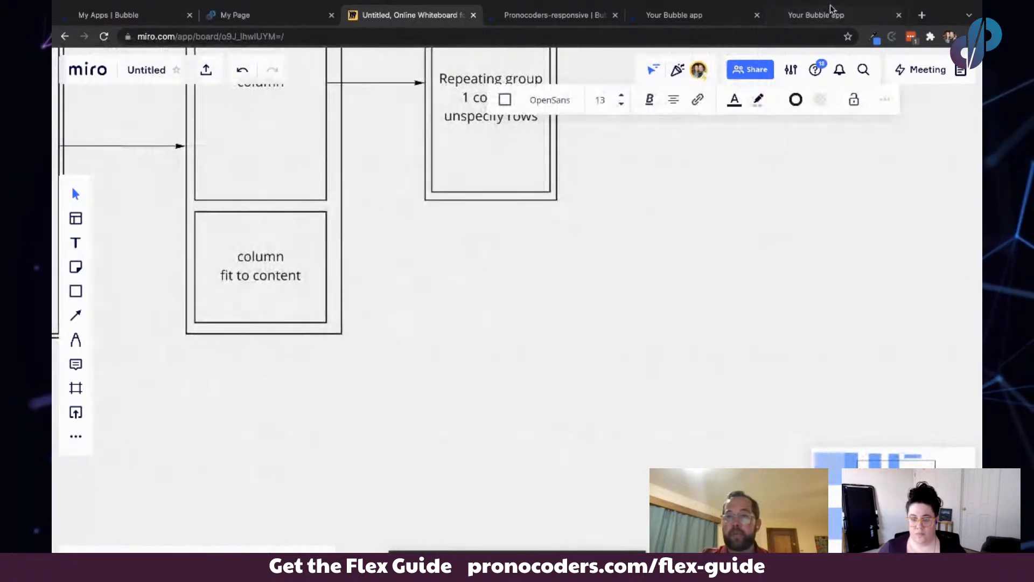
pyautogui.click(831, 10)
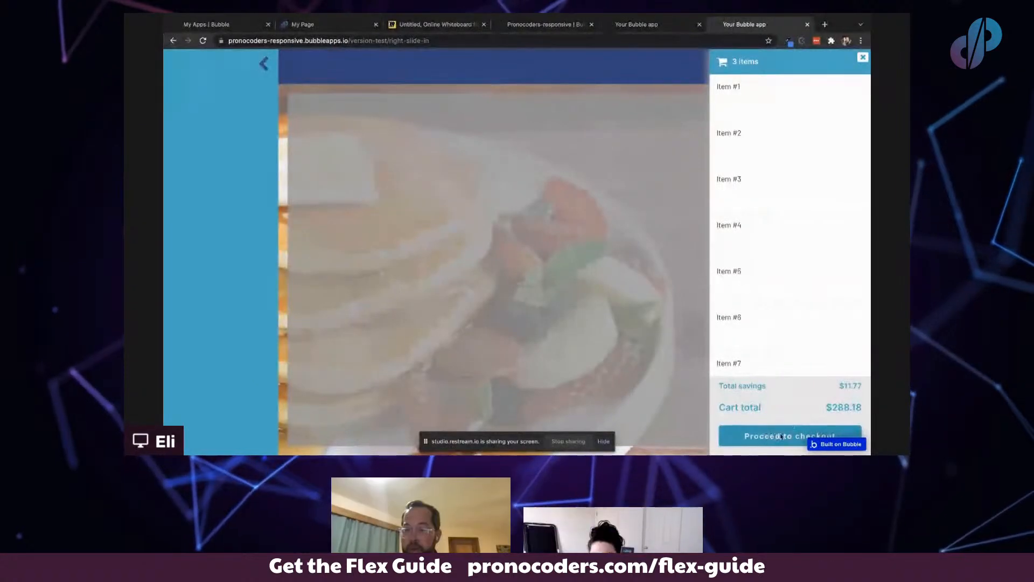
pyautogui.click(639, 24)
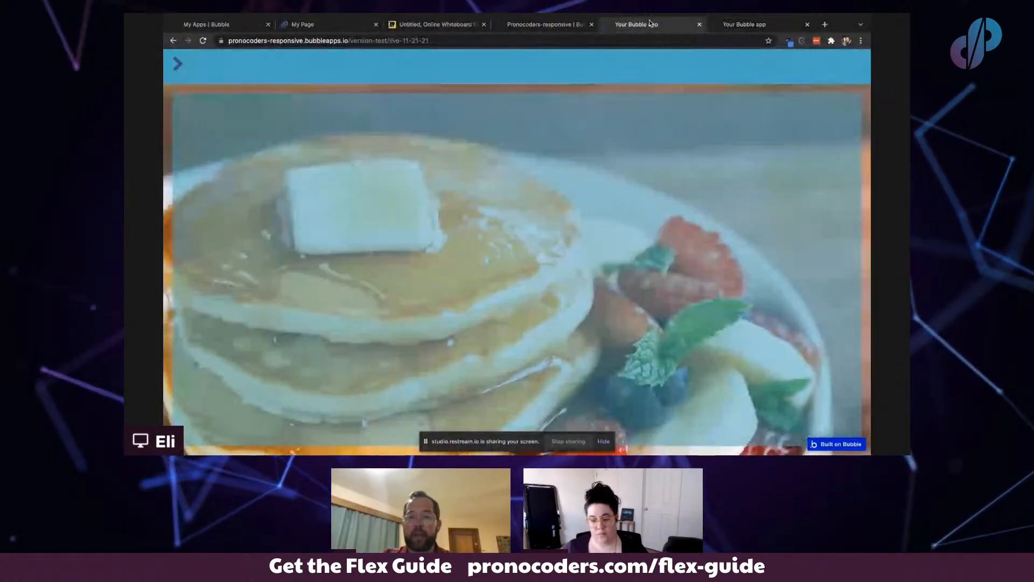
pyautogui.click(434, 24)
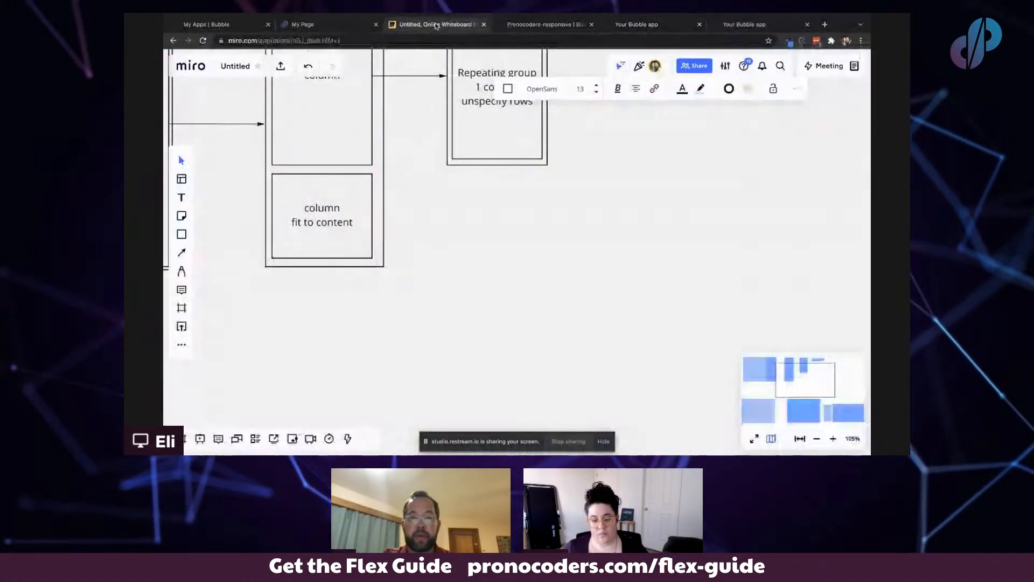
# - Add a connected rectangle to the right of the "column fit to content" box
pyautogui.click(367, 230)
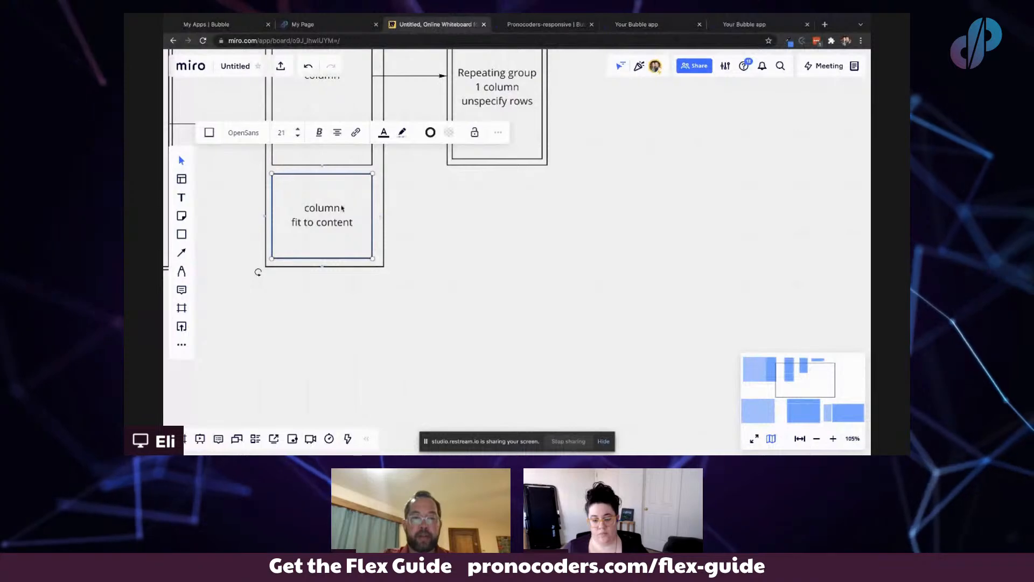
pyautogui.moveTo(381, 216); pyautogui.dragTo(410, 215)
pyautogui.click(450, 233)
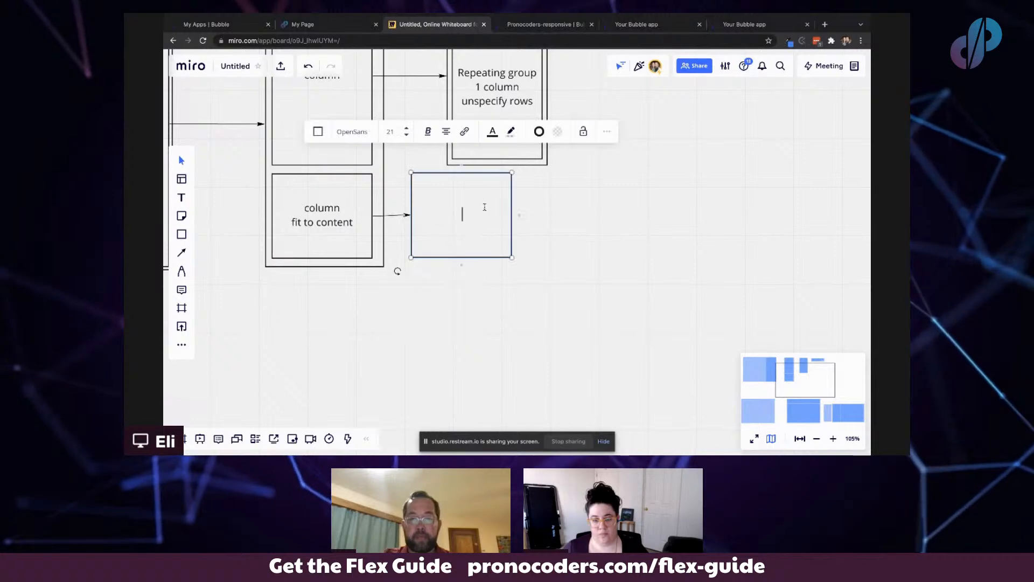
pyautogui.click(395, 270)
pyautogui.moveTo(463, 194); pyautogui.dragTo(524, 194)
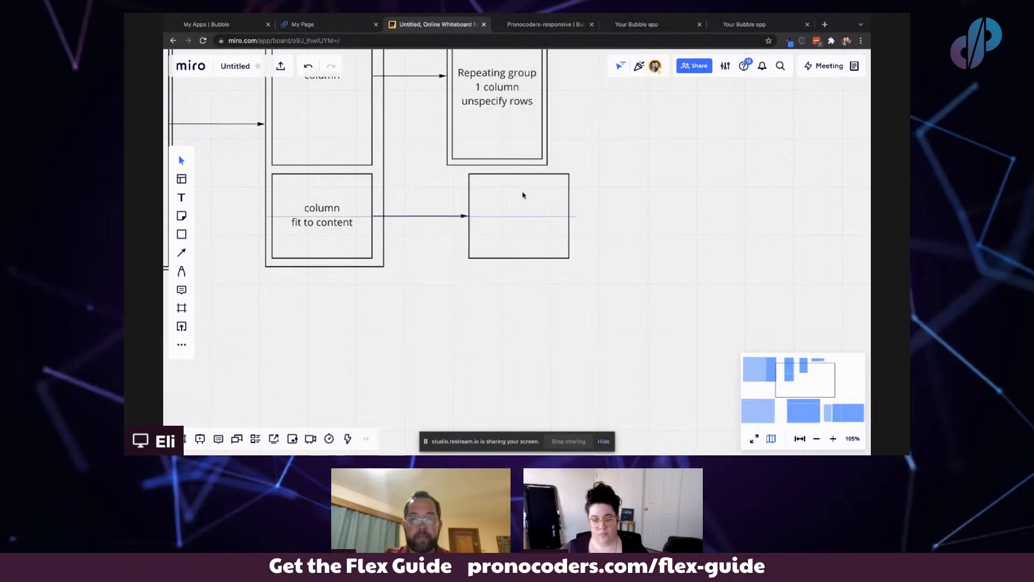
# - Draw an inner rectangle labelled "row" at the top of the new box
pyautogui.click(182, 236)
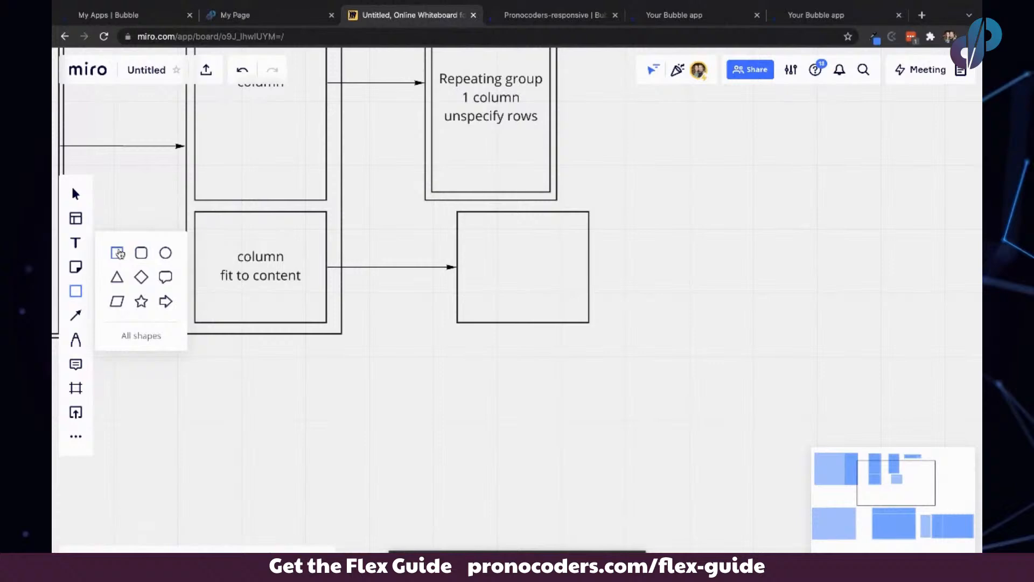
pyautogui.click(117, 253)
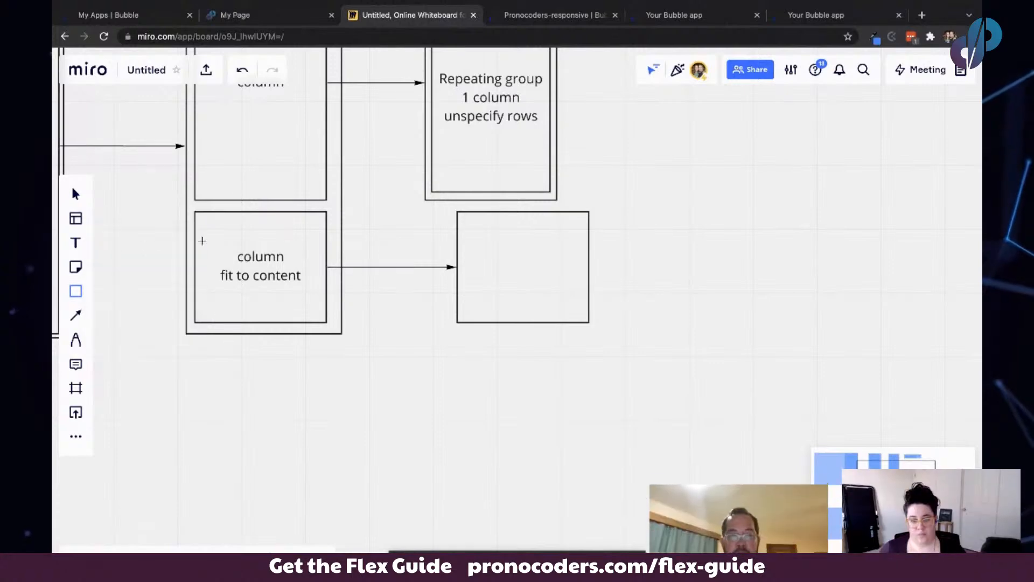
pyautogui.moveTo(468, 219); pyautogui.dragTo(577, 243)
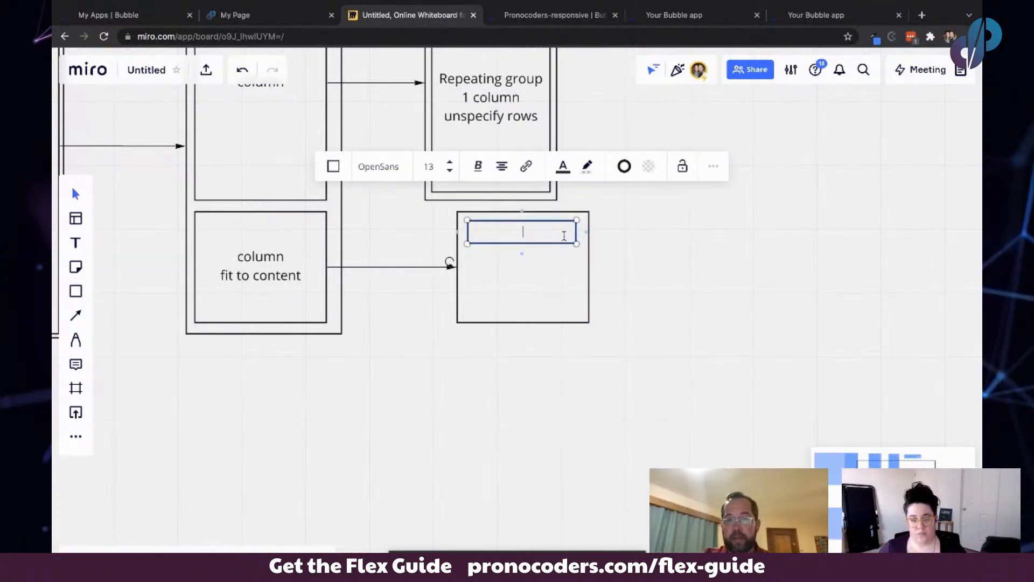
pyautogui.click(537, 257)
# - Duplicate the "row" rectangle downward twice and relabel the bottom copy "Button"
pyautogui.click(530, 230)
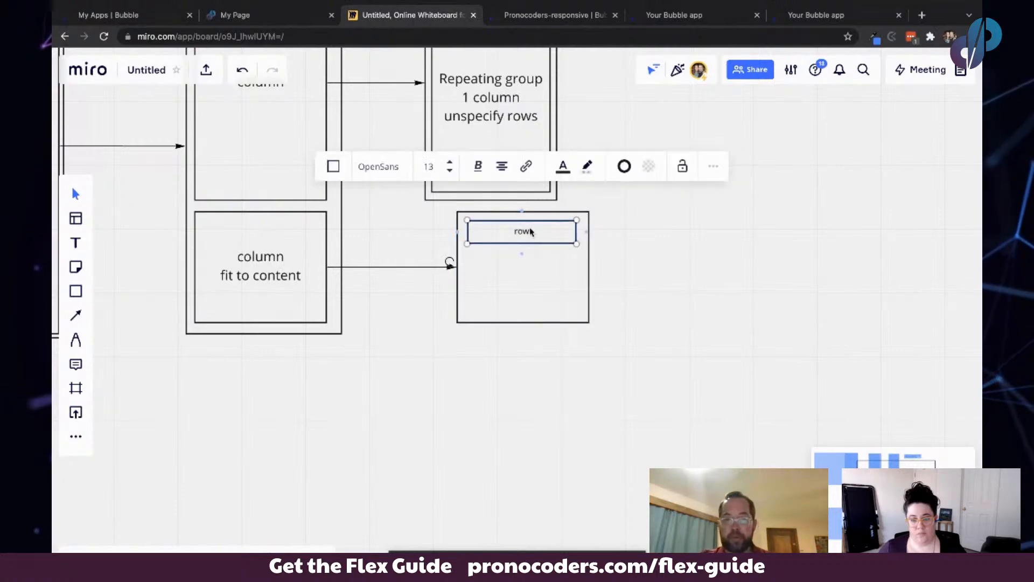
pyautogui.moveTo(530, 232); pyautogui.dragTo(524, 305)
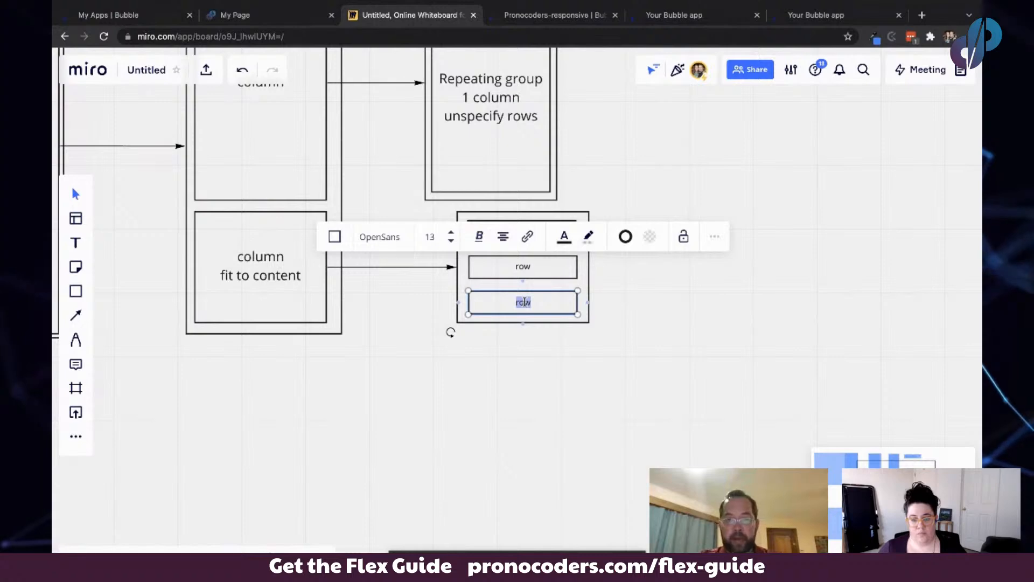
pyautogui.write('tton')
pyautogui.click(568, 343)
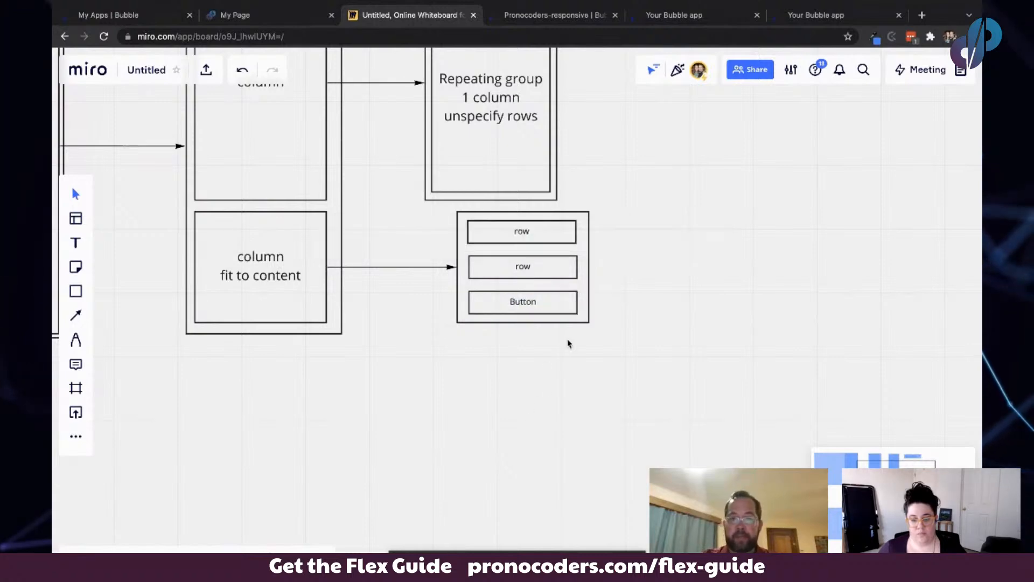
# - Add a connected wide rectangle to the right of the top "row" rectangle
pyautogui.click(571, 235)
pyautogui.click(586, 237)
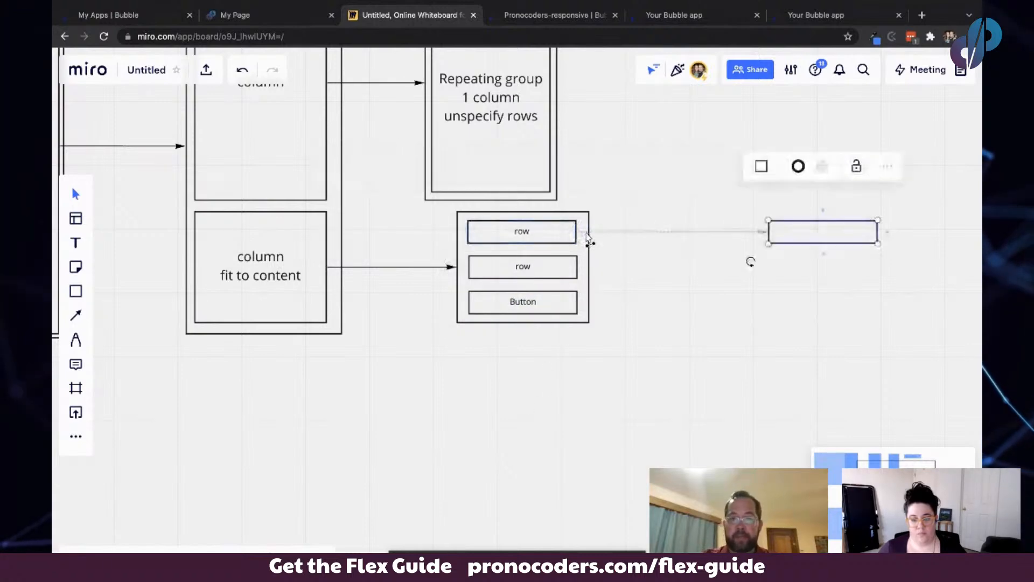
pyautogui.moveTo(803, 238); pyautogui.dragTo(692, 253)
pyautogui.scroll(5, 692, 253)
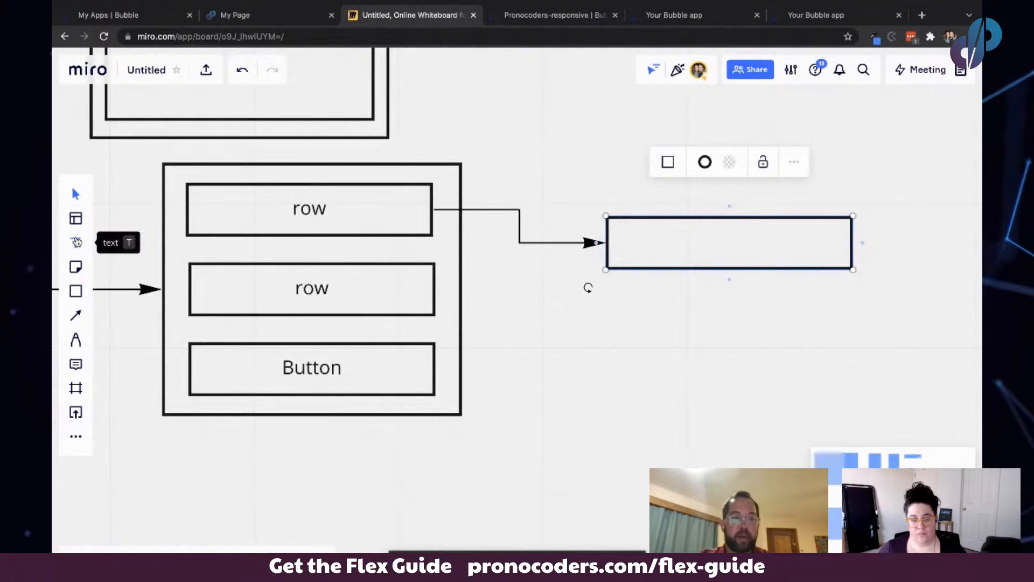
# - Draw an inner rectangle labelled "Total" inside the new wide rectangle
pyautogui.click(76, 292)
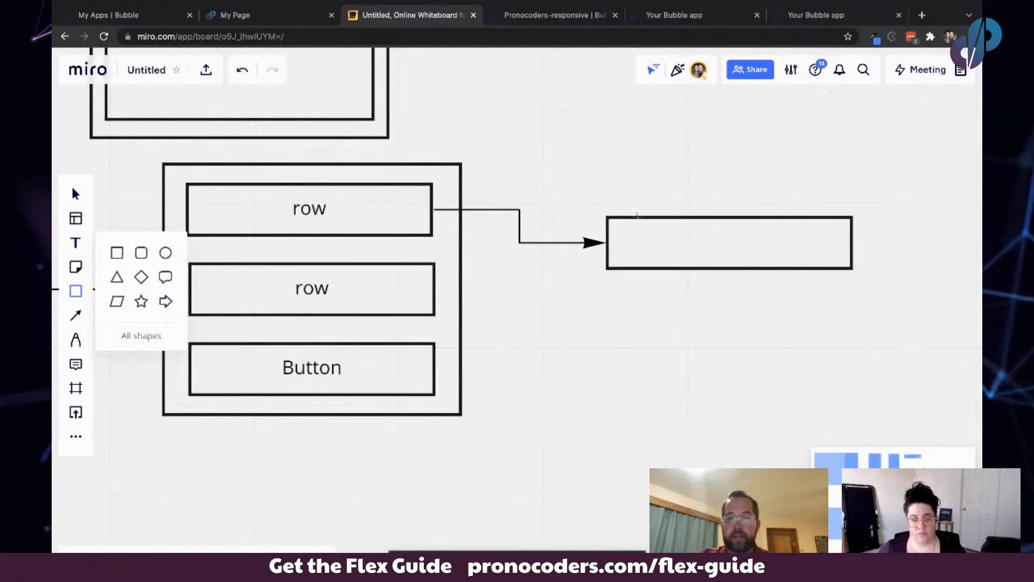
pyautogui.moveTo(621, 233); pyautogui.dragTo(767, 253)
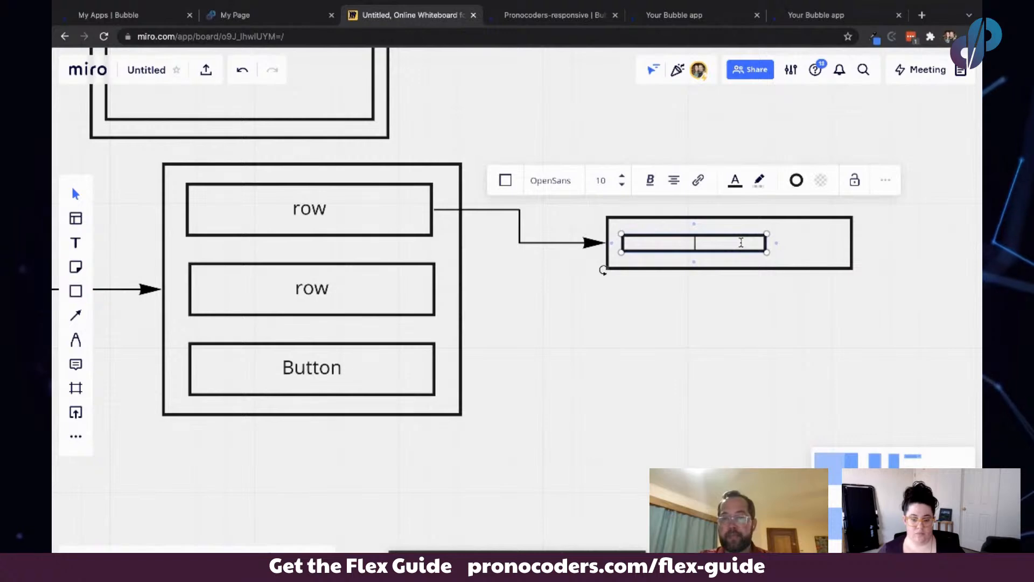
pyautogui.write('otal')
pyautogui.press('Escape')
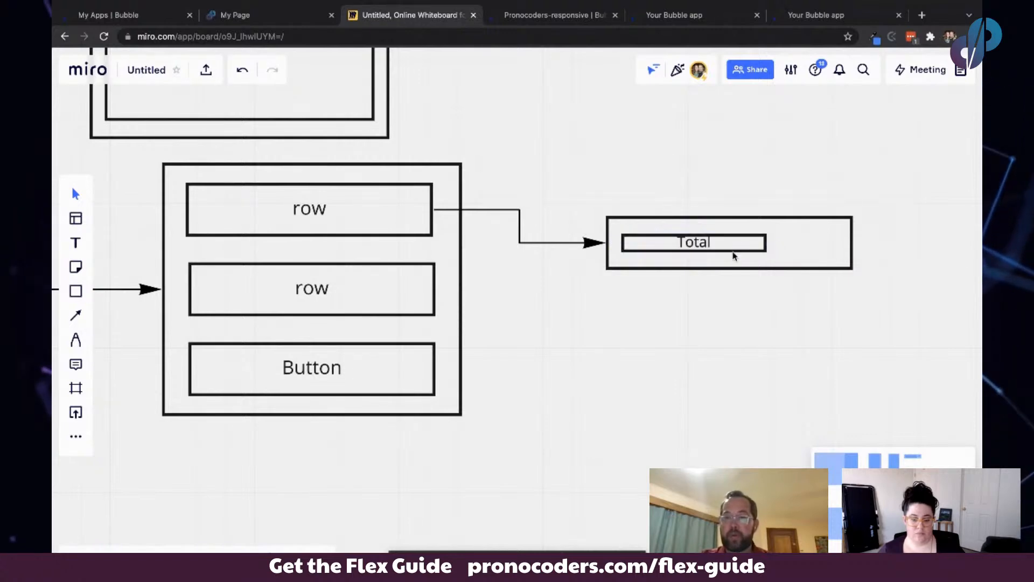
# - Duplicate the "Total" rectangle to its right, narrow the copy, and relabel it "$15"
pyautogui.click(728, 249)
pyautogui.moveTo(729, 249); pyautogui.dragTo(763, 245)
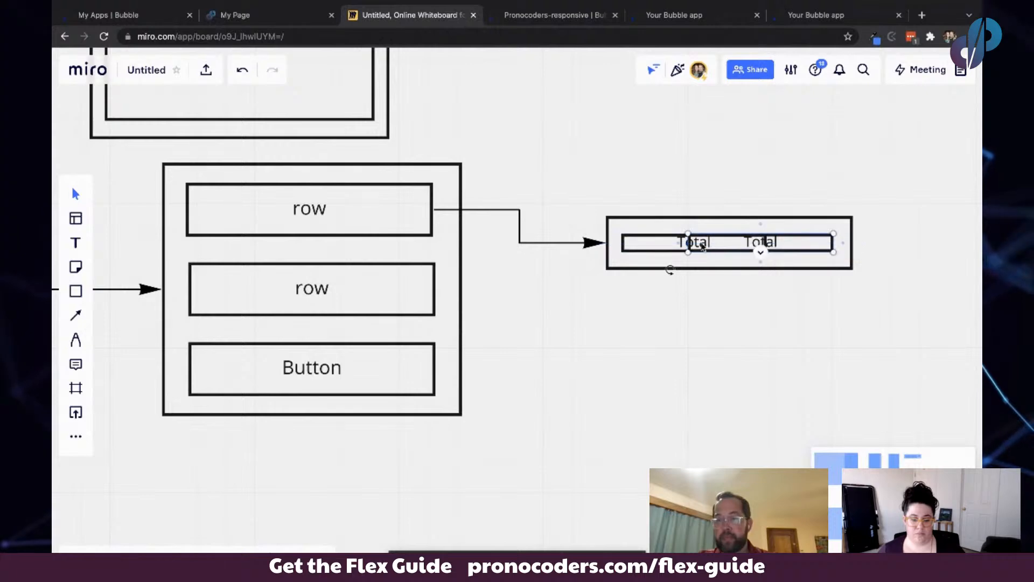
pyautogui.moveTo(690, 244); pyautogui.dragTo(780, 244)
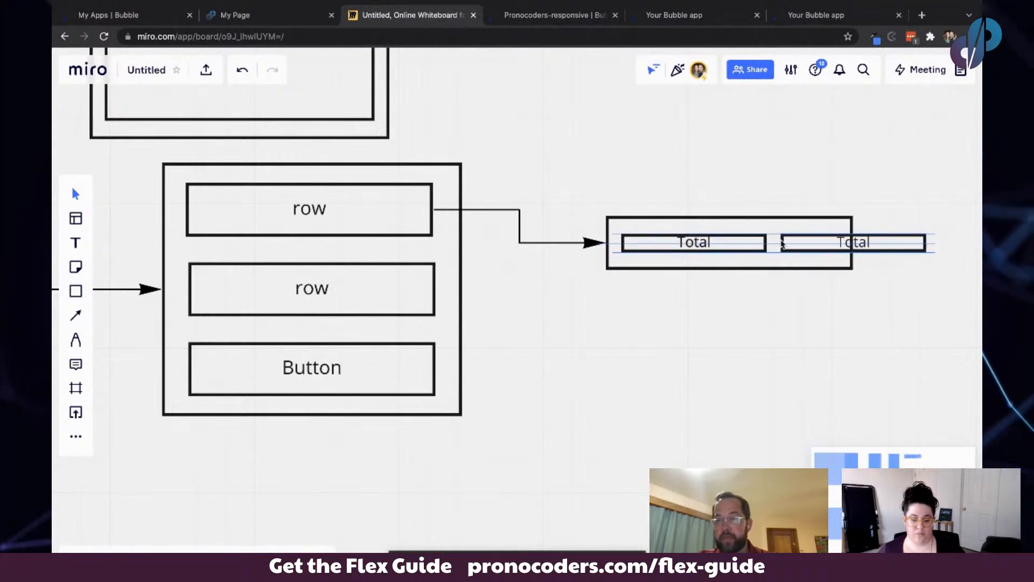
pyautogui.moveTo(923, 245); pyautogui.dragTo(839, 245)
pyautogui.doubleClick(809, 243)
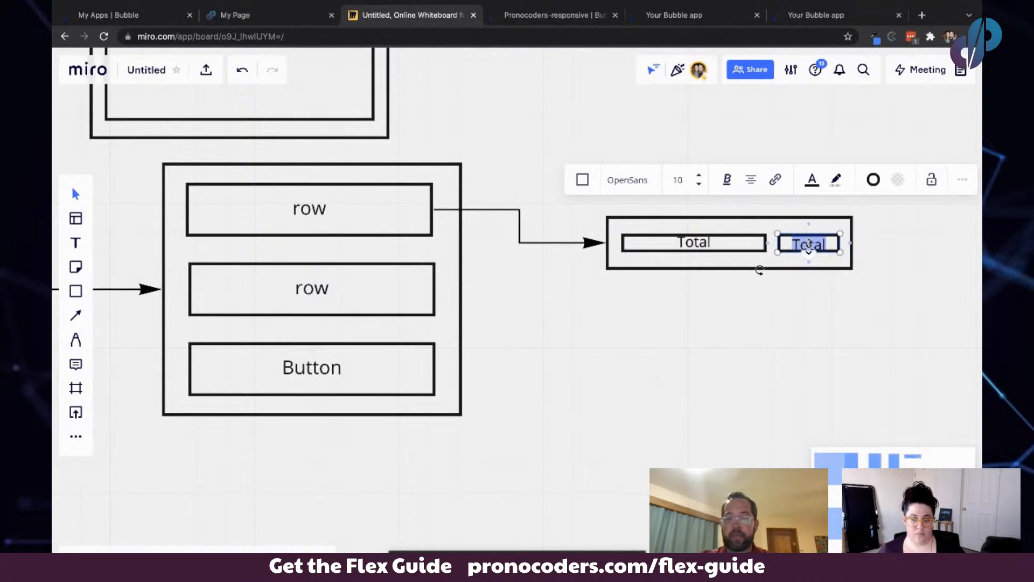
pyautogui.click(776, 287)
# - Connect the middle "row" rectangle to the Total panel with an arrow
pyautogui.click(683, 242)
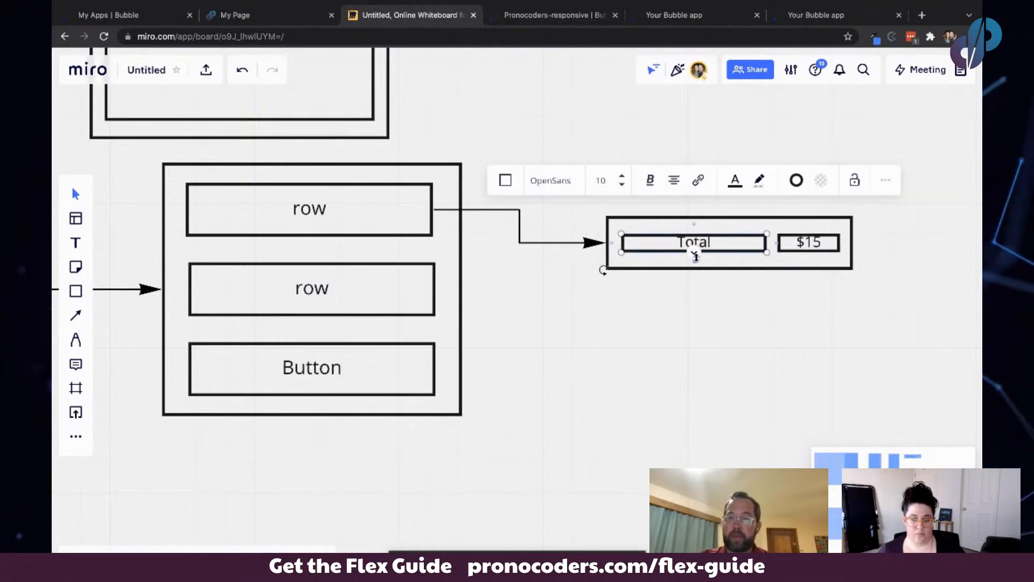
pyautogui.moveTo(675, 252); pyautogui.dragTo(675, 252)
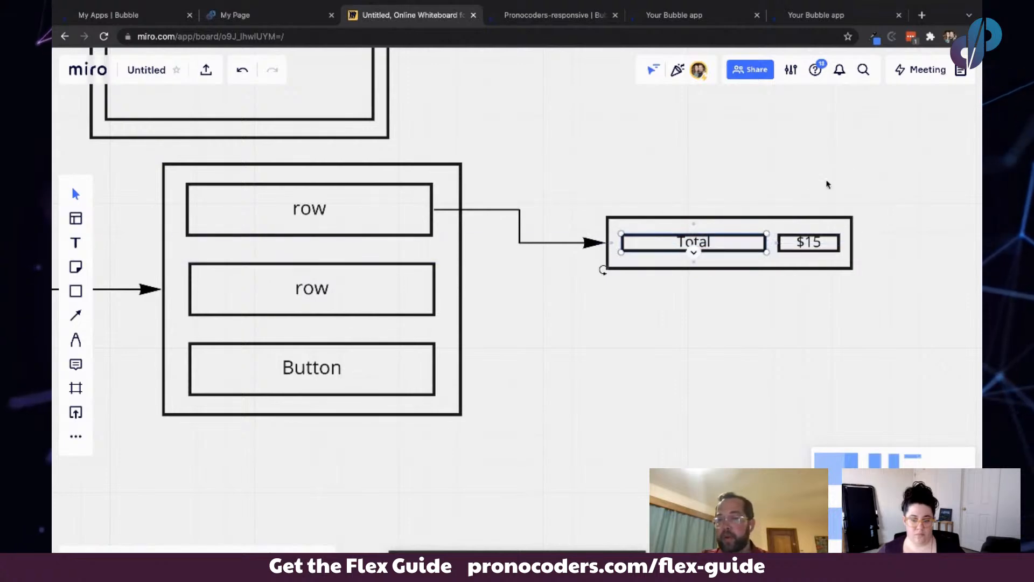
pyautogui.click(431, 284)
pyautogui.moveTo(446, 293); pyautogui.dragTo(606, 247)
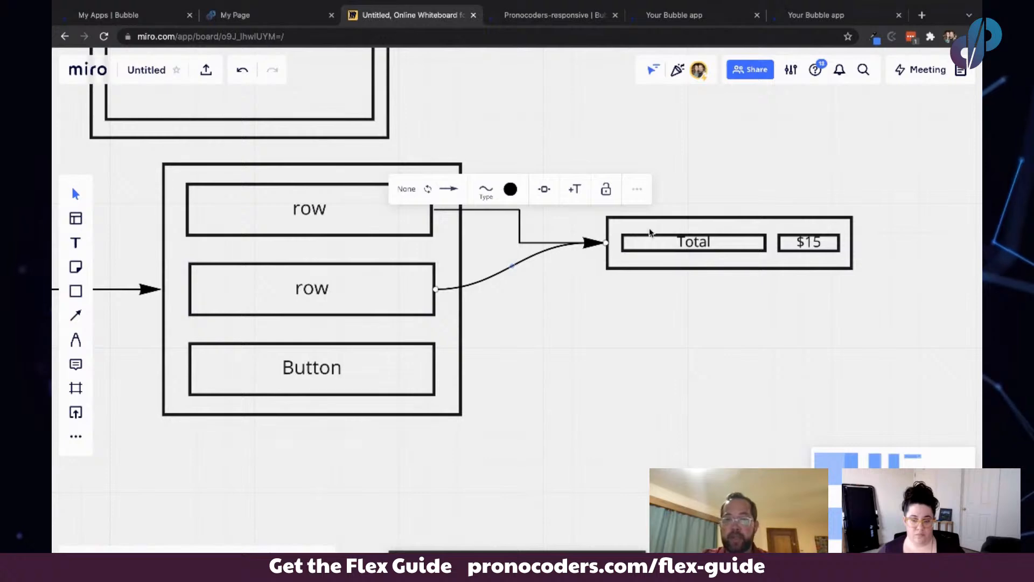
pyautogui.scroll(-10, 399, 244)
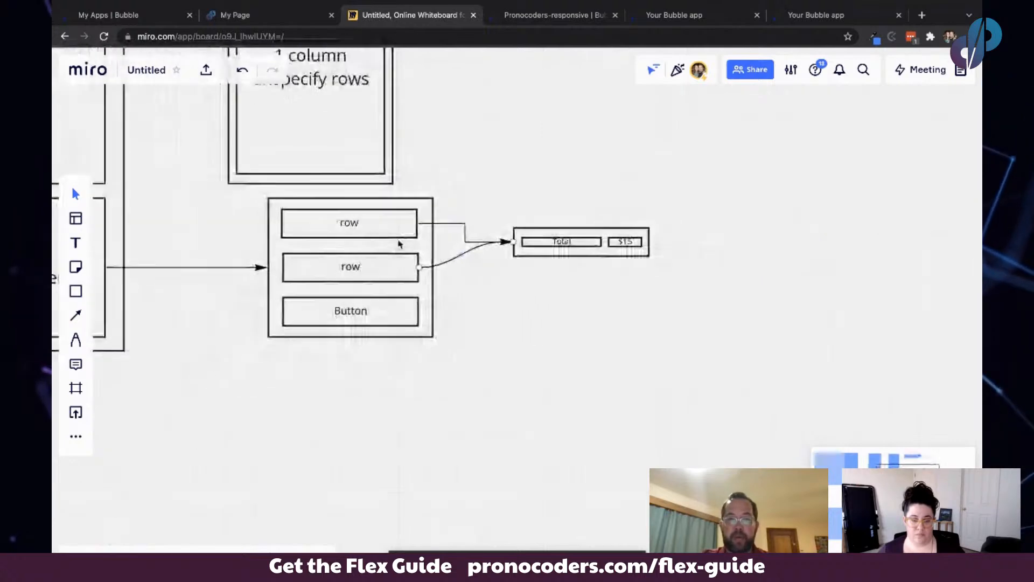
# - Return to the Bubble editor and duplicate the side menu floating group
pyautogui.scroll(2, 399, 244)
pyautogui.hscroll(-2, 399, 244)
pyautogui.scroll(-4, 399, 244)
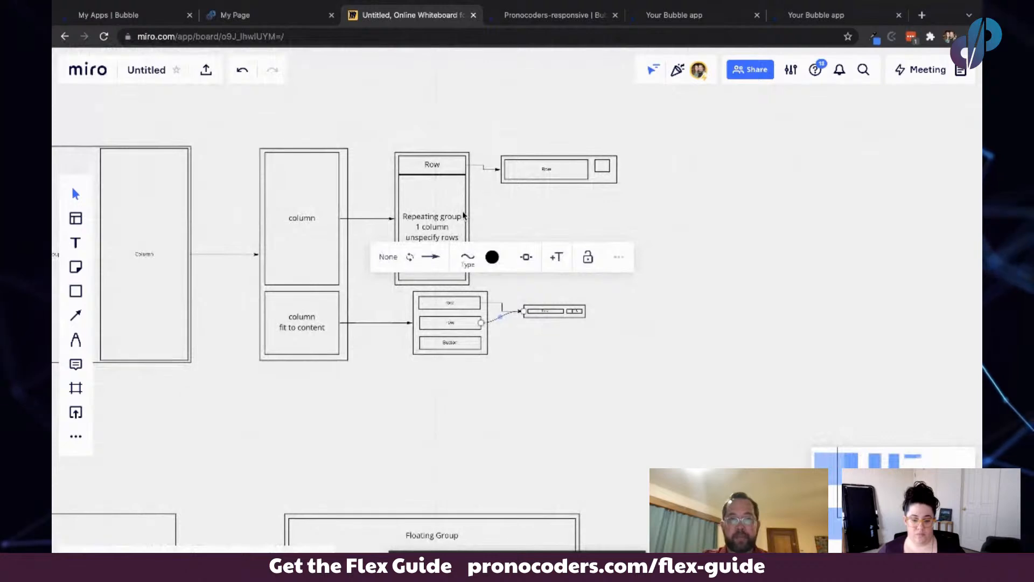
pyautogui.click(558, 17)
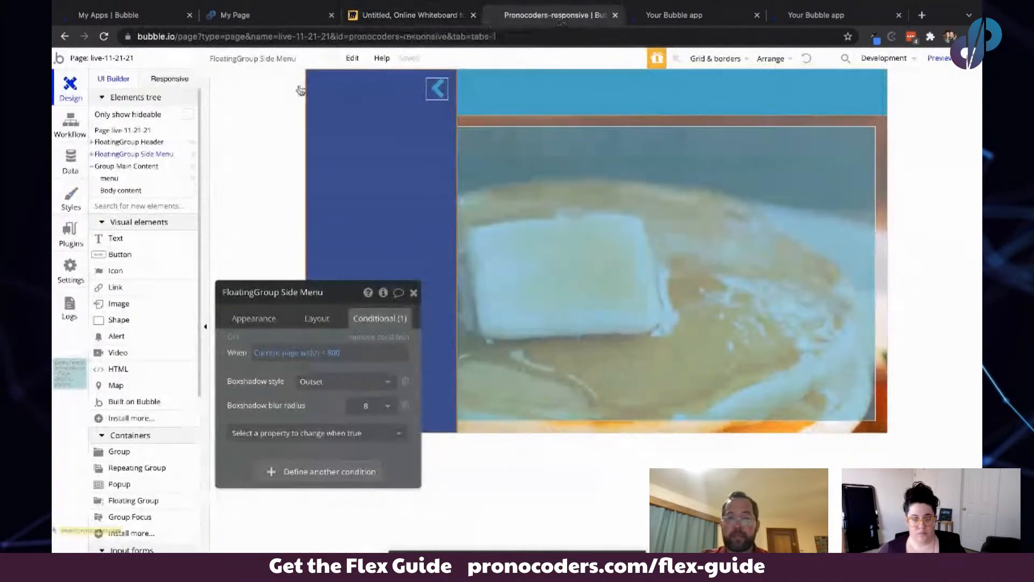
pyautogui.click(244, 142)
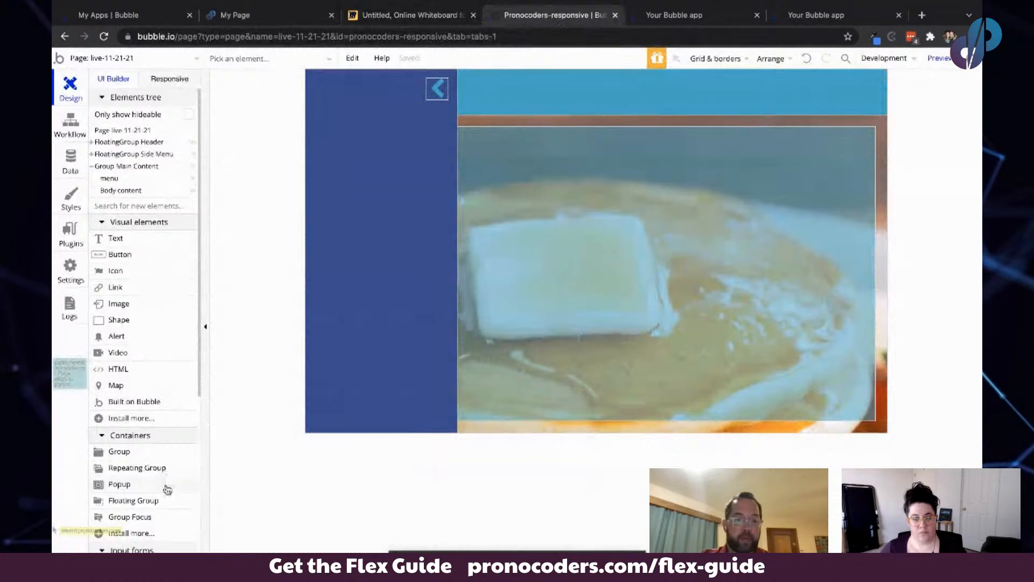
pyautogui.doubleClick(357, 181)
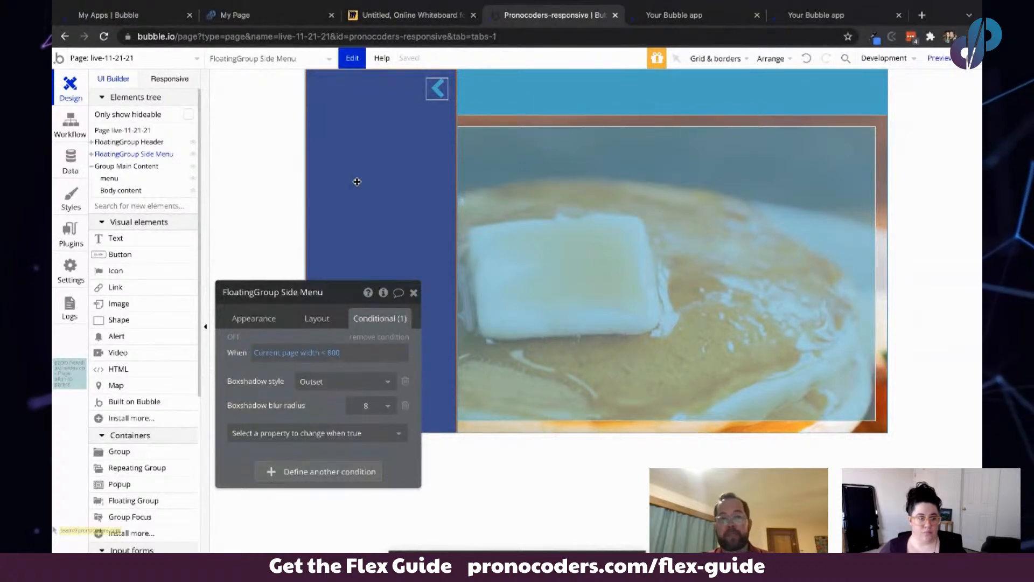
pyautogui.hotkey('ctrl', 'd')
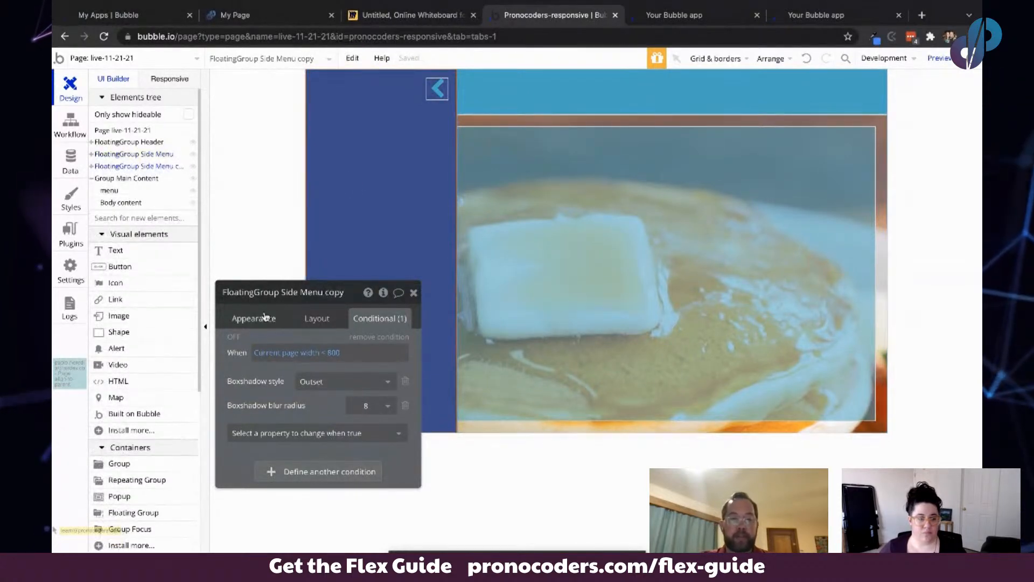
# - Set the copied floating group to float horizontally relative to the Right
pyautogui.click(378, 337)
pyautogui.click(231, 319)
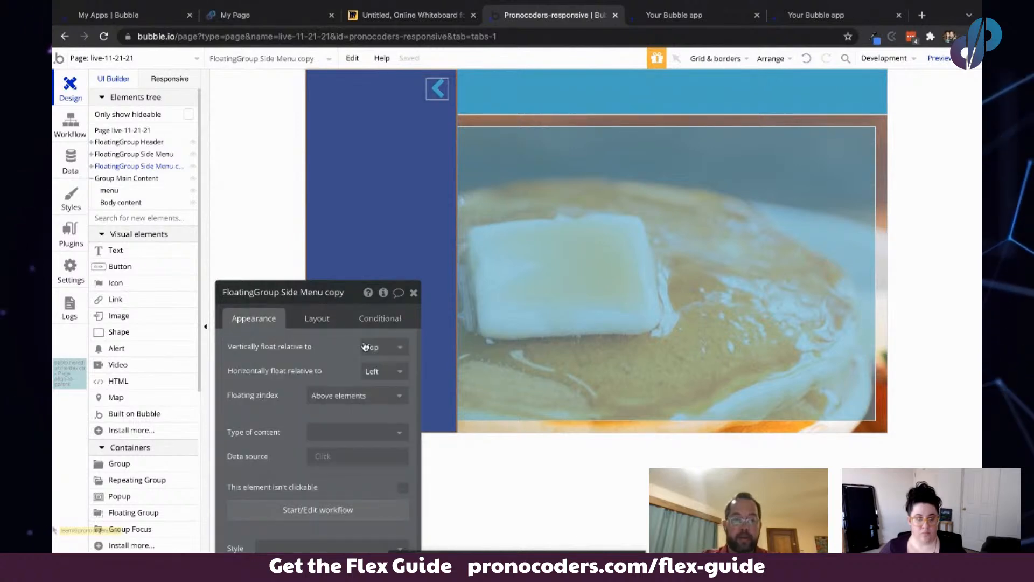
pyautogui.click(393, 371)
pyautogui.click(377, 408)
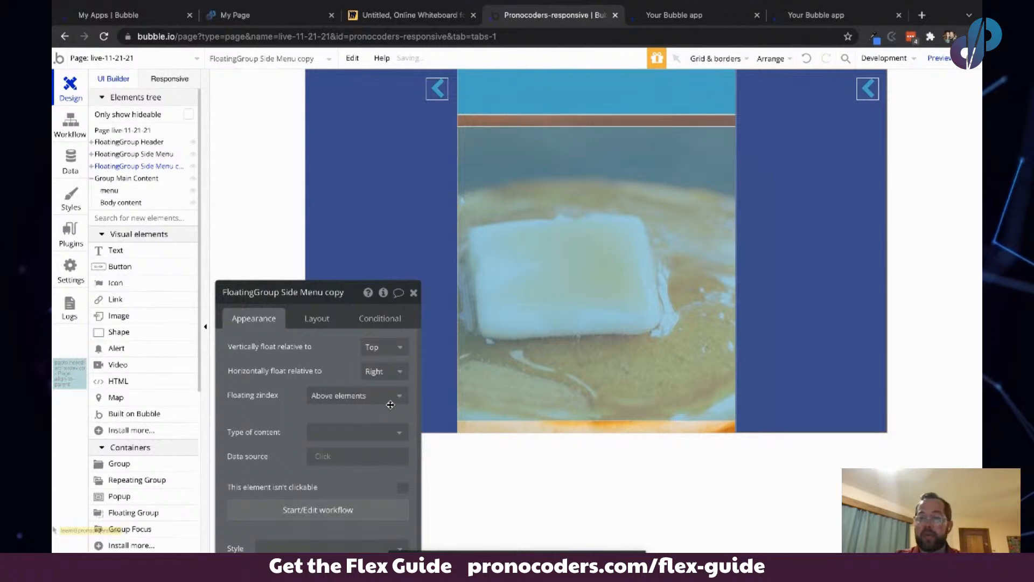
# - Delete the chevron icon from the copied side menu
pyautogui.click(868, 89)
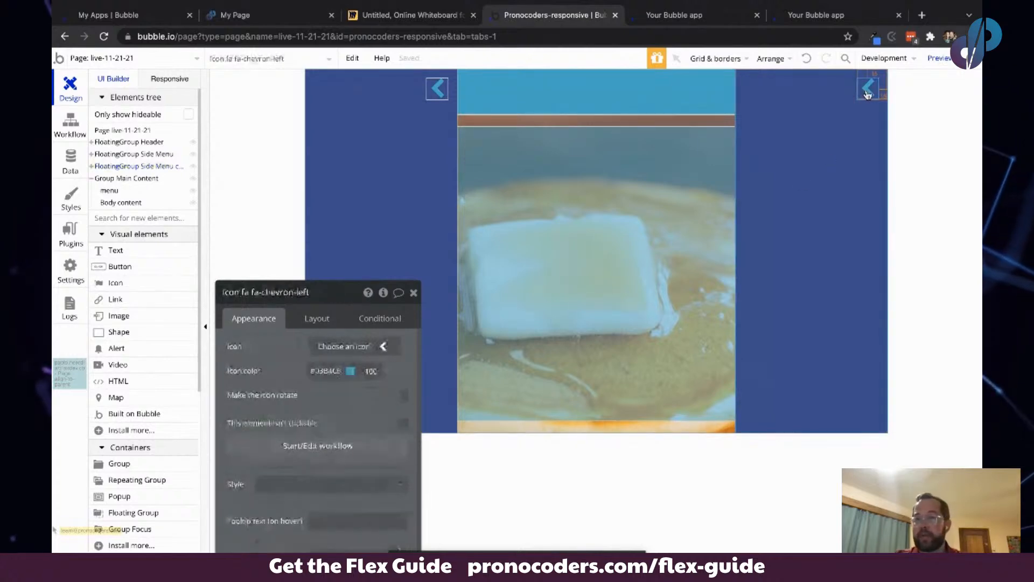
pyautogui.press('Delete')
pyautogui.click(866, 94)
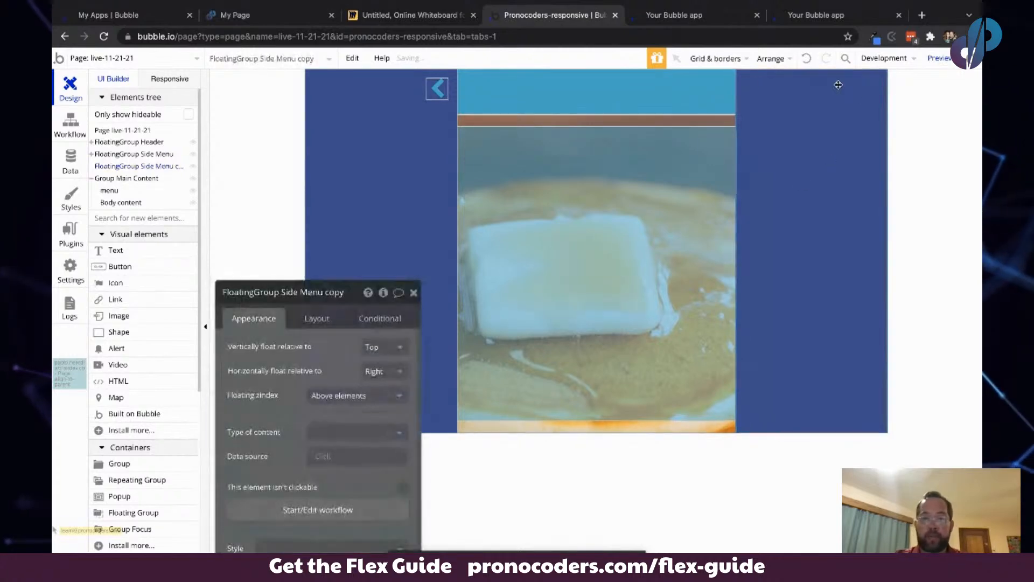
# - Rename the copied floating group to "fg Shopping Cart"
pyautogui.moveTo(287, 365); pyautogui.dragTo(306, 282)
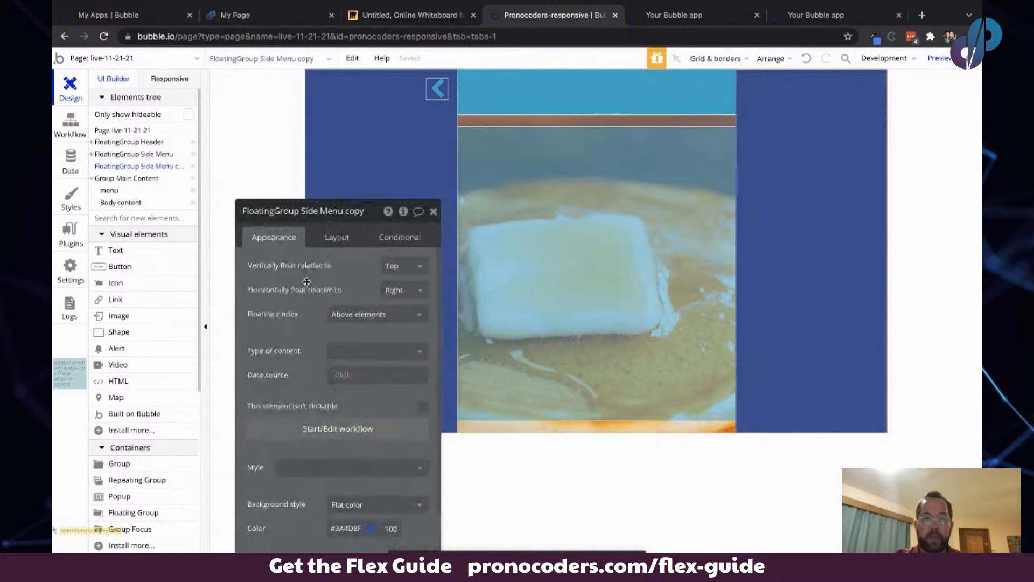
pyautogui.click(290, 213)
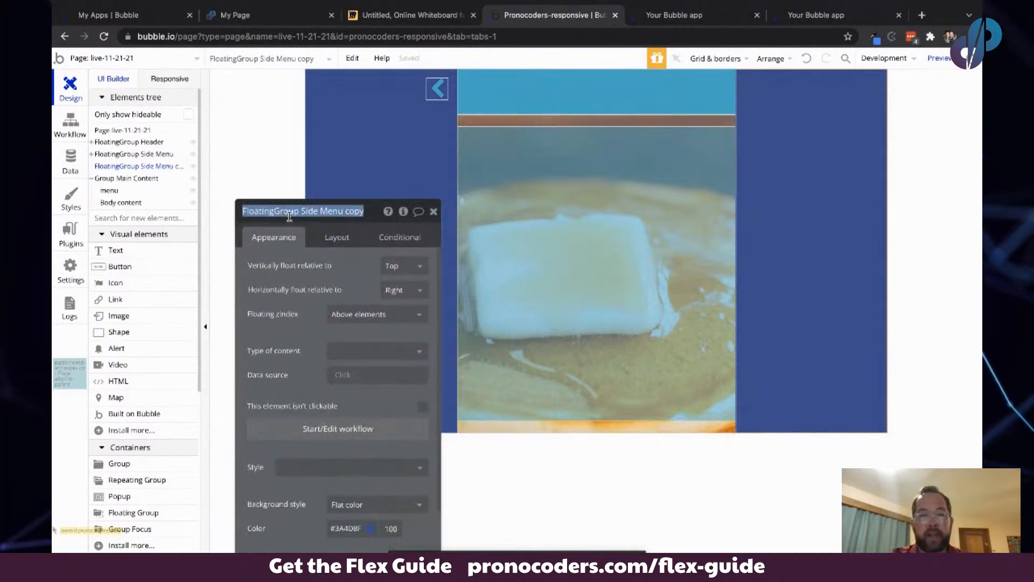
pyautogui.write('fg Shopping Cart')
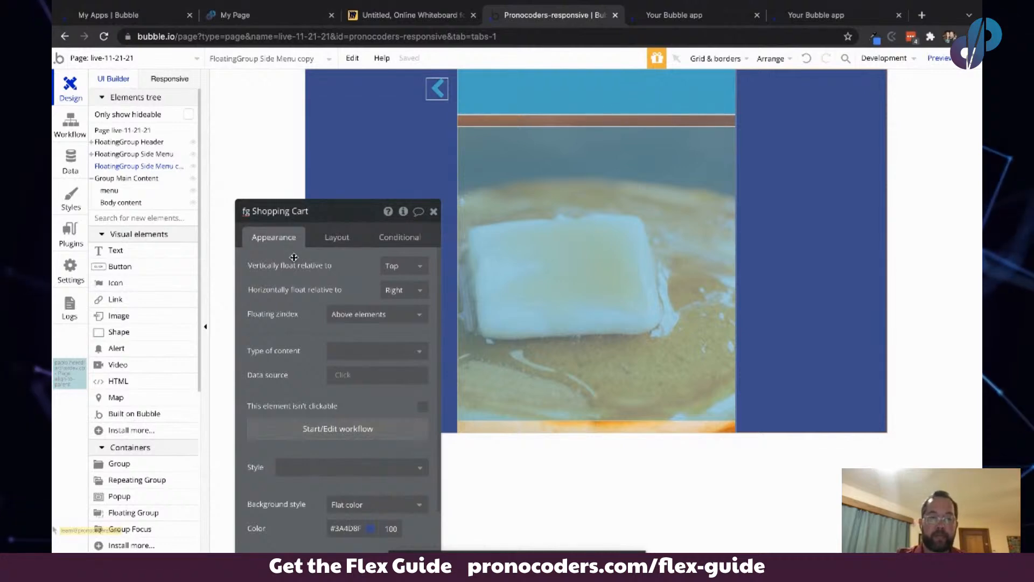
pyautogui.moveTo(294, 257); pyautogui.dragTo(303, 144)
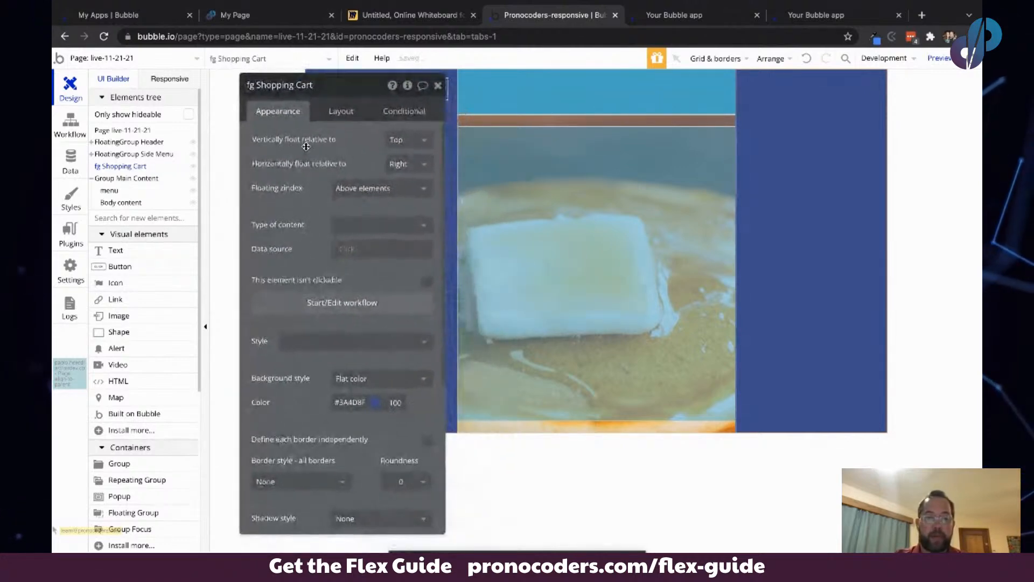
# - Add a group at the top of the shopping cart floating group
pyautogui.click(119, 463)
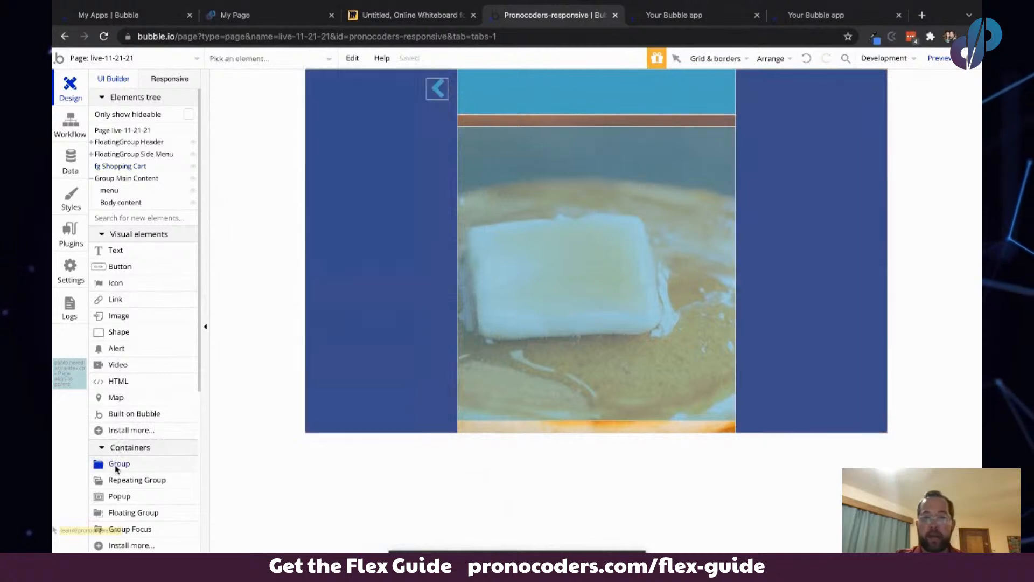
pyautogui.click(745, 81)
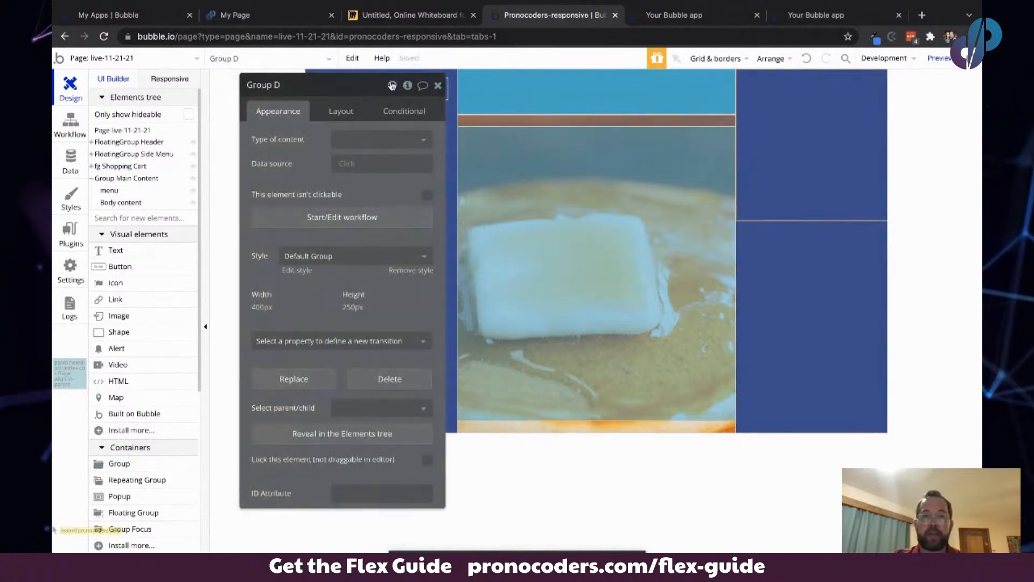
# - Review the cart layout sketch on the Miro whiteboard
pyautogui.click(406, 16)
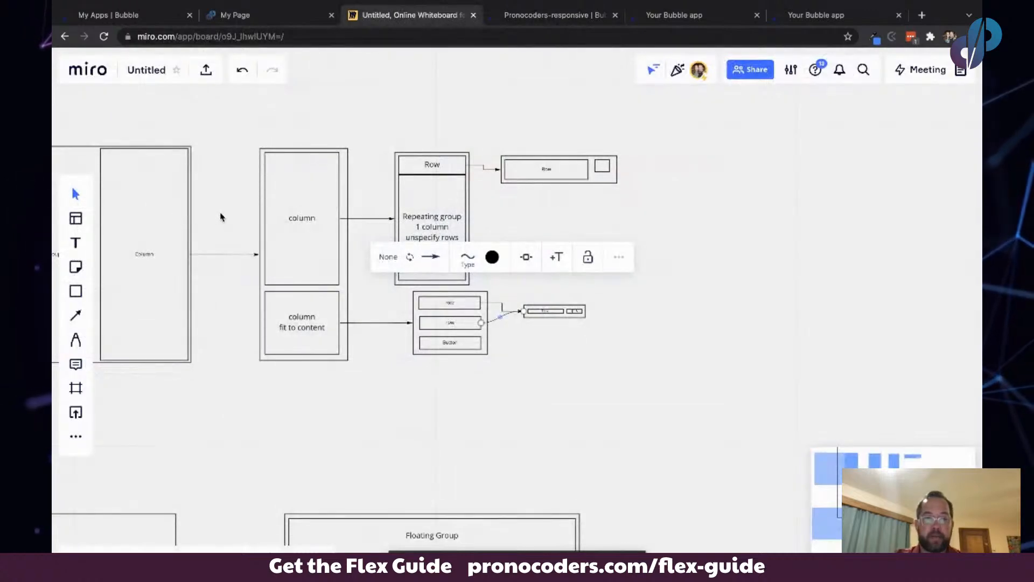
pyautogui.hscroll(-5, 220, 216)
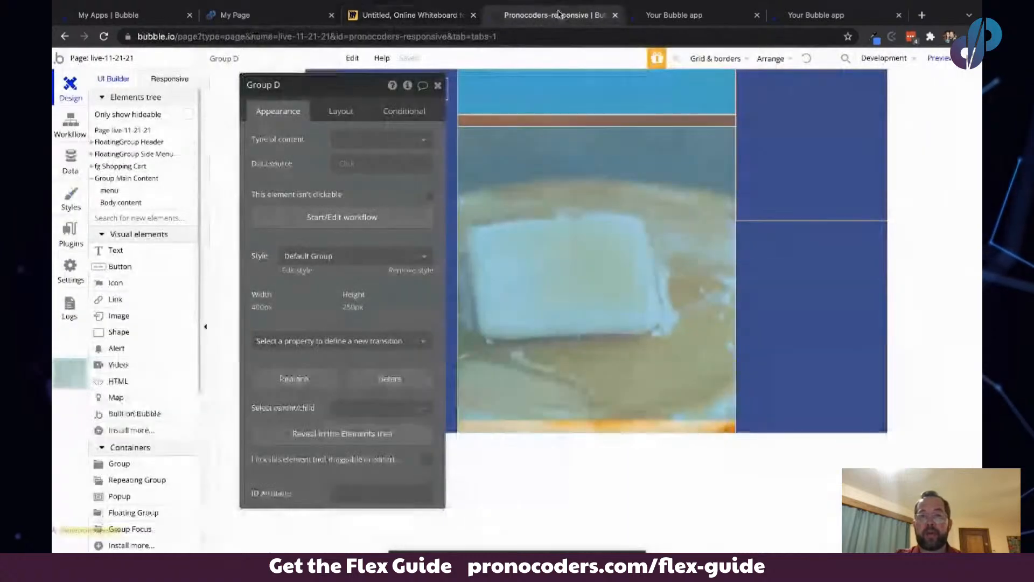
pyautogui.click(555, 15)
# - Hide the side menu and header floating groups in the editor while keeping the shopping cart selected
pyautogui.moveTo(323, 85); pyautogui.dragTo(234, 185)
pyautogui.click(789, 264)
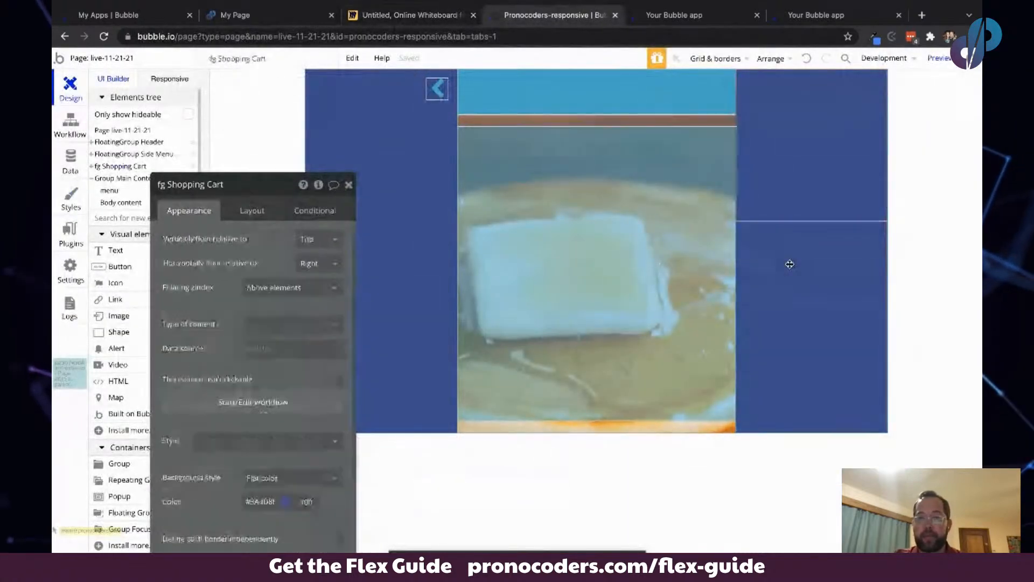
pyautogui.click(192, 155)
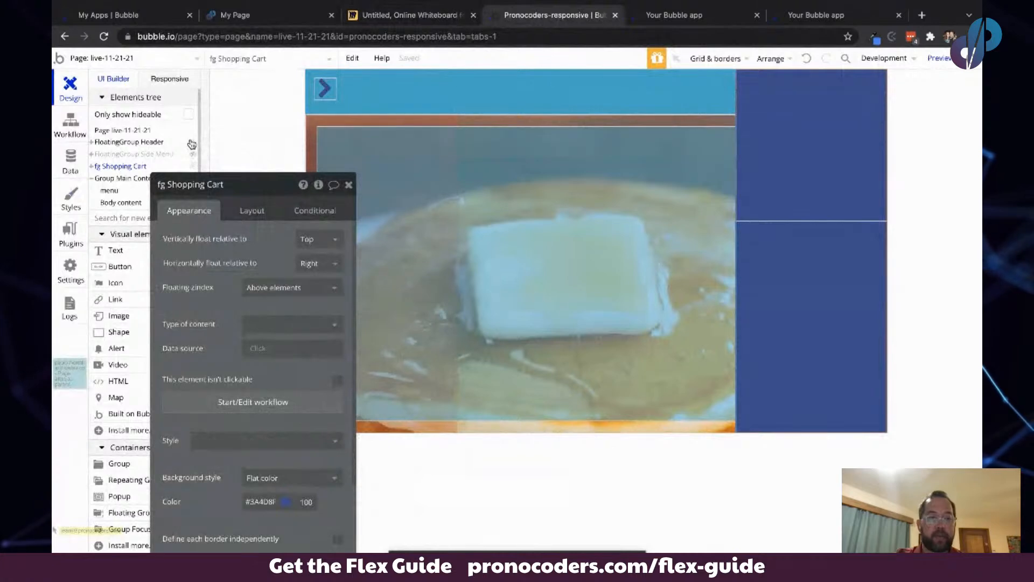
pyautogui.click(192, 142)
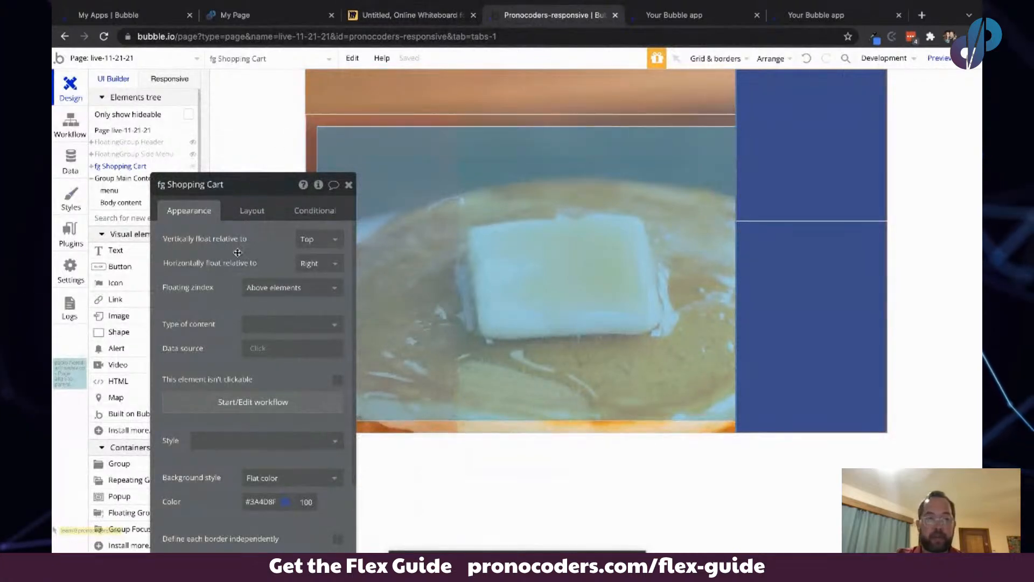
# - Make the shopping cart not fixed-width and set its minimum width to 100 %
pyautogui.moveTo(237, 252); pyautogui.dragTo(389, 226)
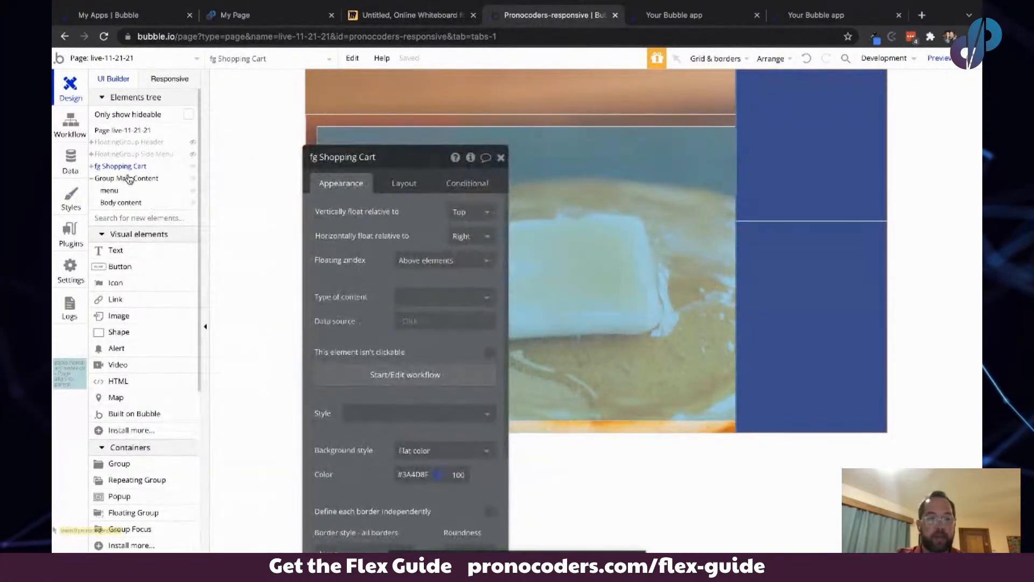
pyautogui.moveTo(313, 315); pyautogui.dragTo(214, 237)
pyautogui.click(294, 111)
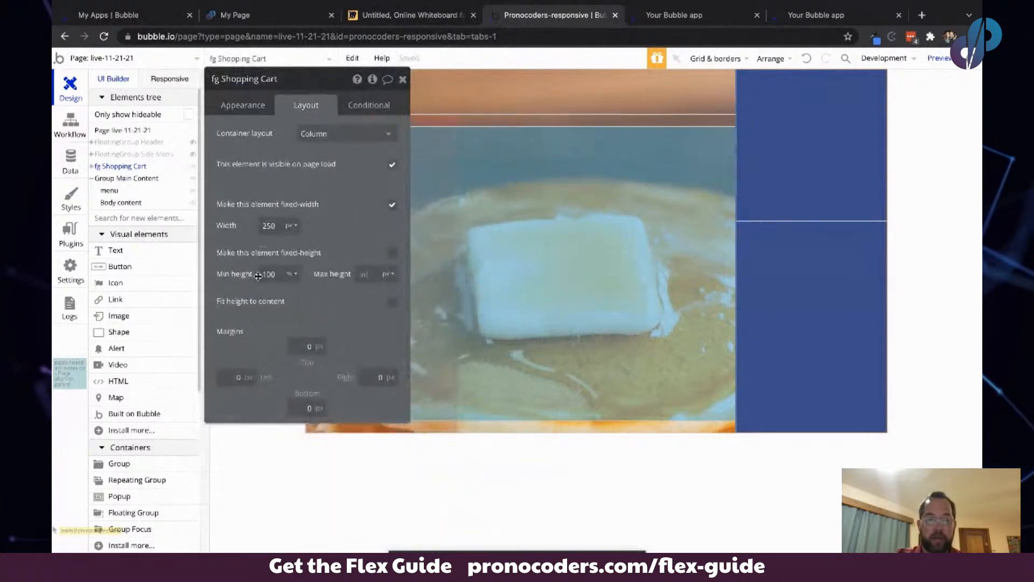
pyautogui.click(391, 206)
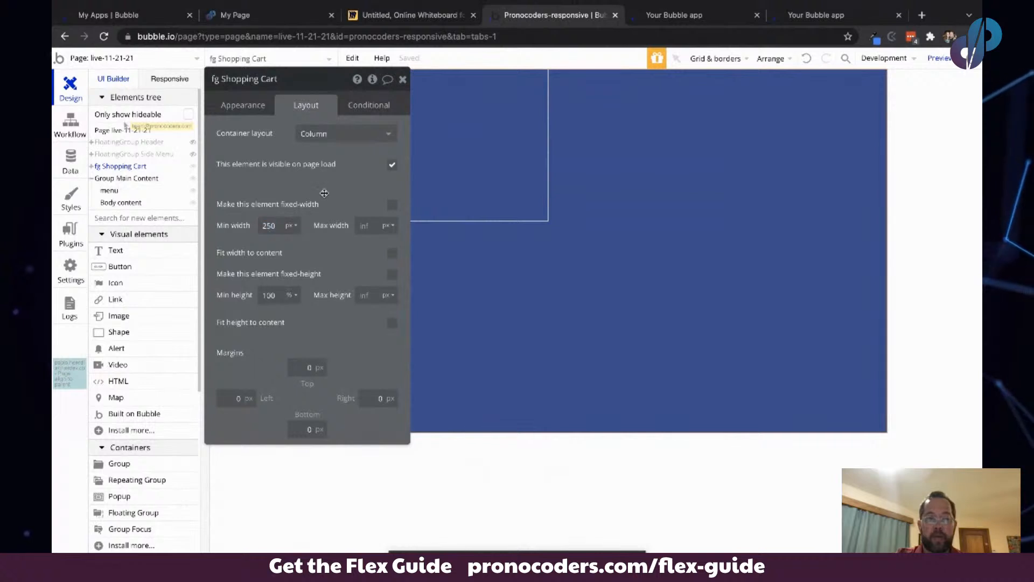
pyautogui.moveTo(335, 192); pyautogui.dragTo(235, 250)
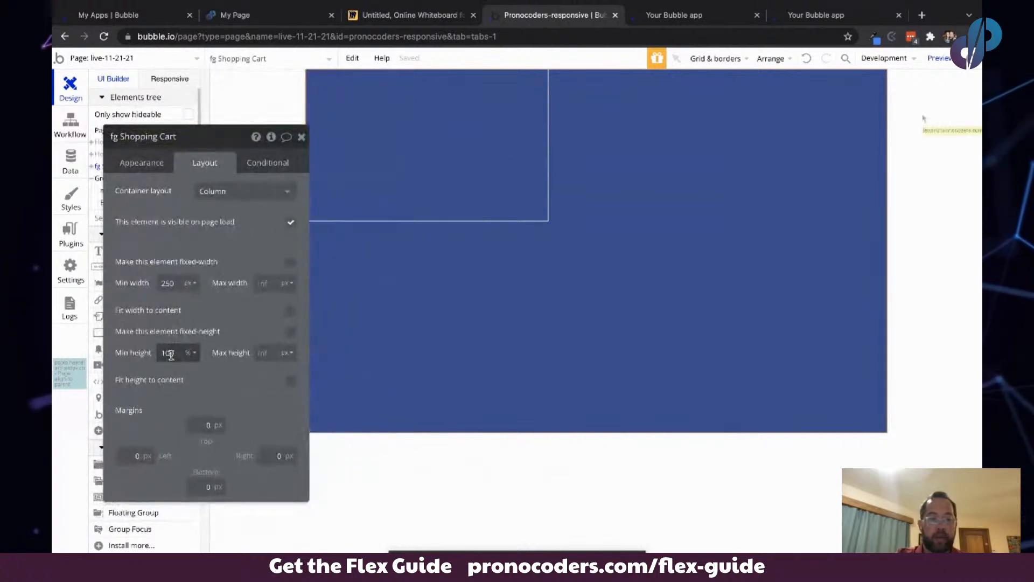
pyautogui.click(188, 284)
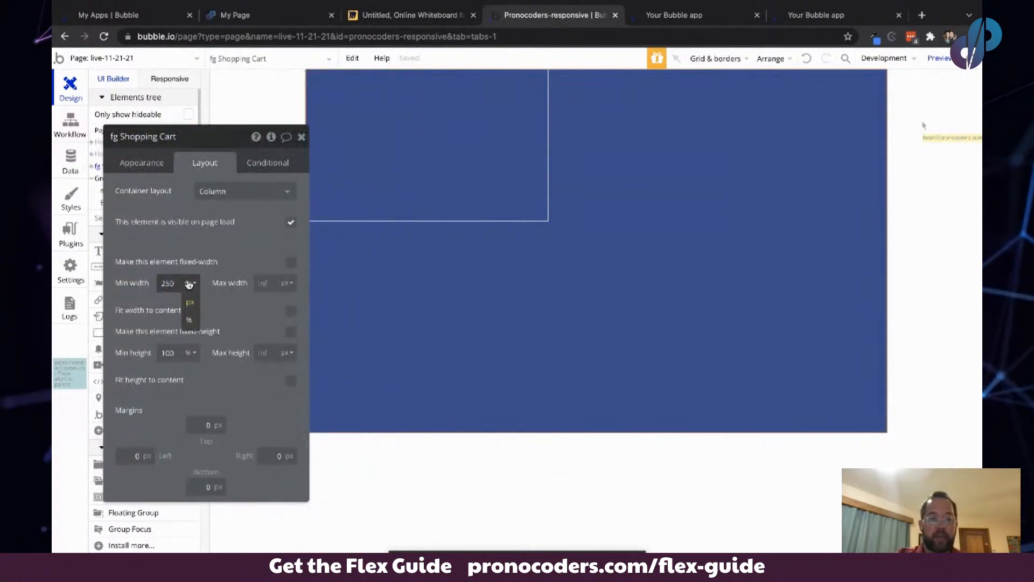
pyautogui.click(189, 320)
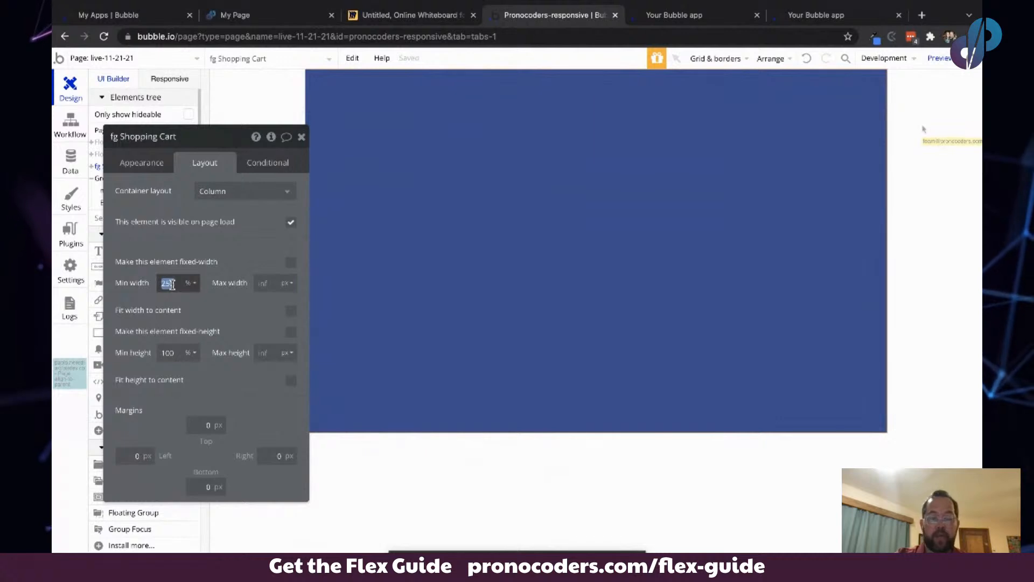
pyautogui.write('100')
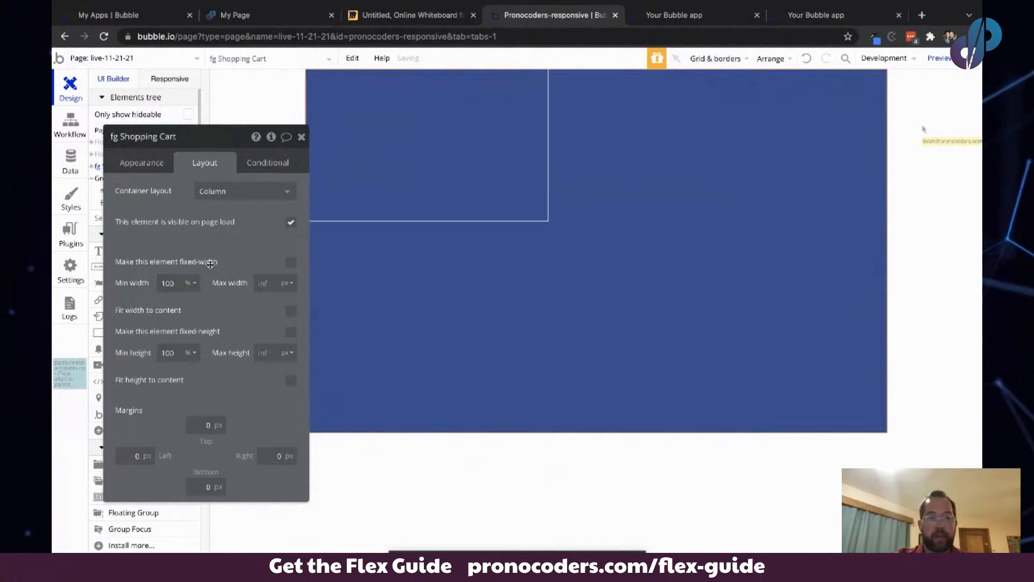
# - Set the shopping cart's background color to white #FFFFFF with 0 opacity
pyautogui.moveTo(232, 248); pyautogui.dragTo(209, 243)
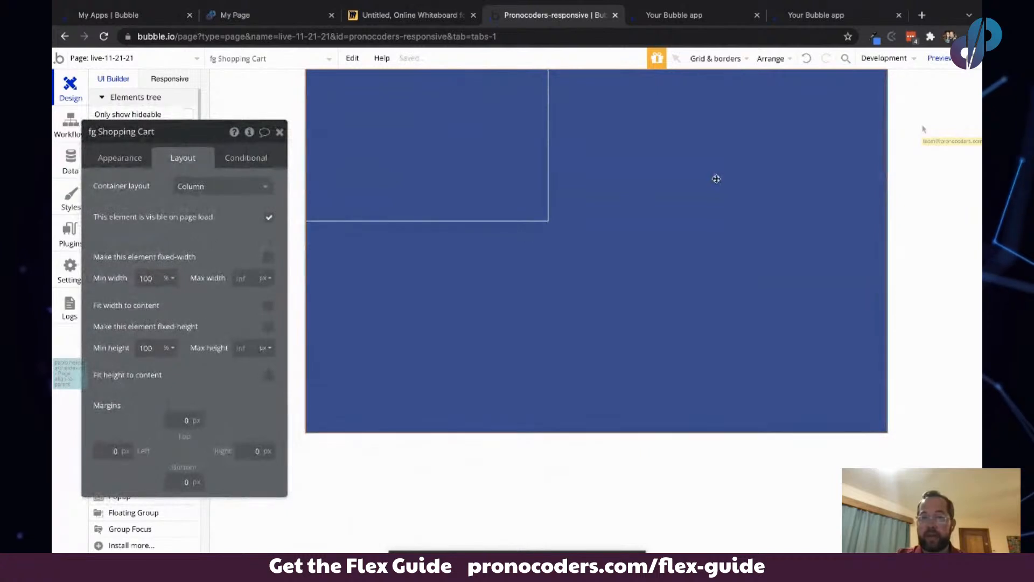
pyautogui.click(120, 158)
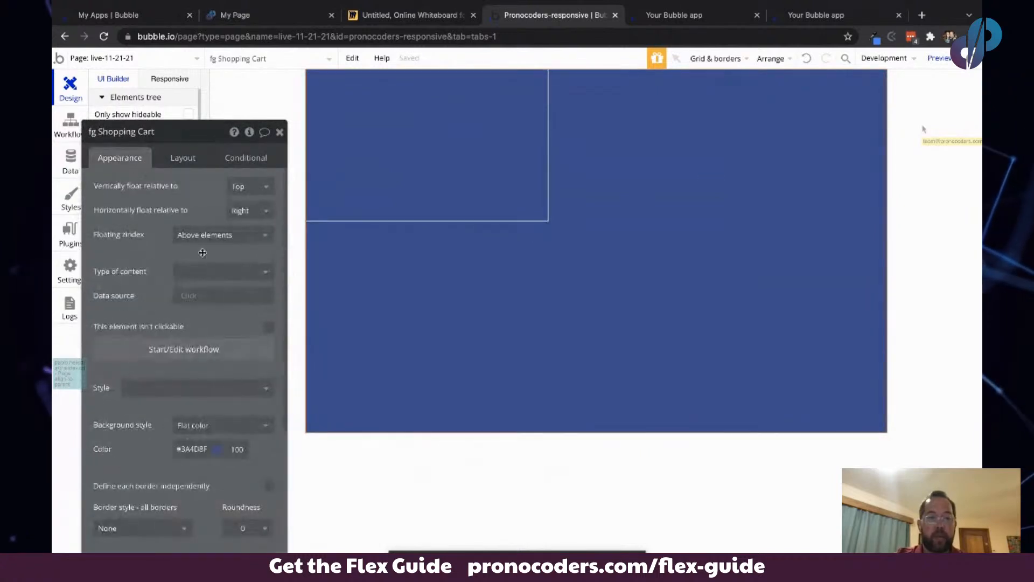
pyautogui.click(193, 449)
pyautogui.moveTo(189, 480); pyautogui.dragTo(142, 426)
pyautogui.moveTo(280, 487); pyautogui.dragTo(284, 549)
pyautogui.click(142, 270)
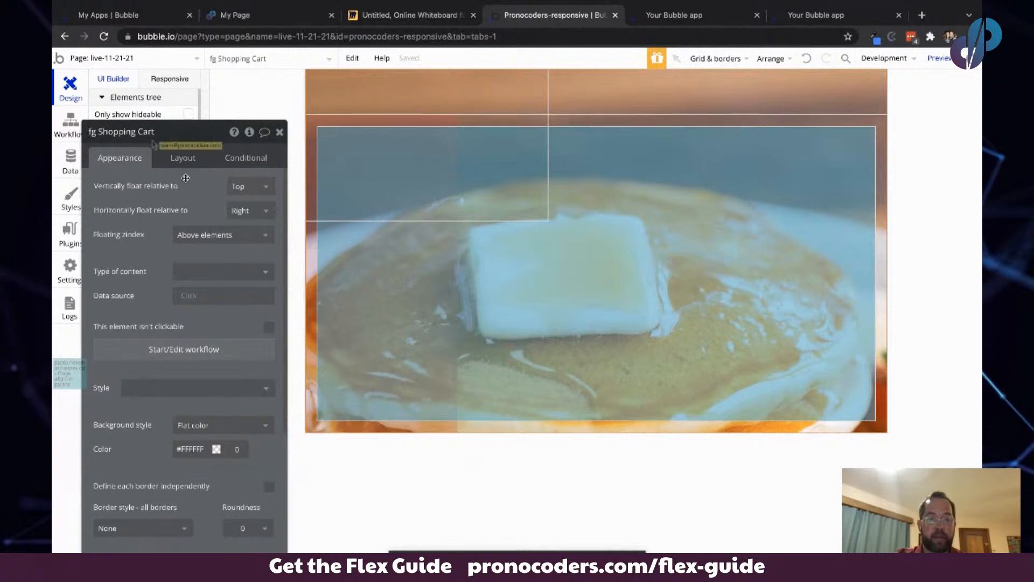
# - Change the shopping cart's container layout to Row
pyautogui.click(184, 157)
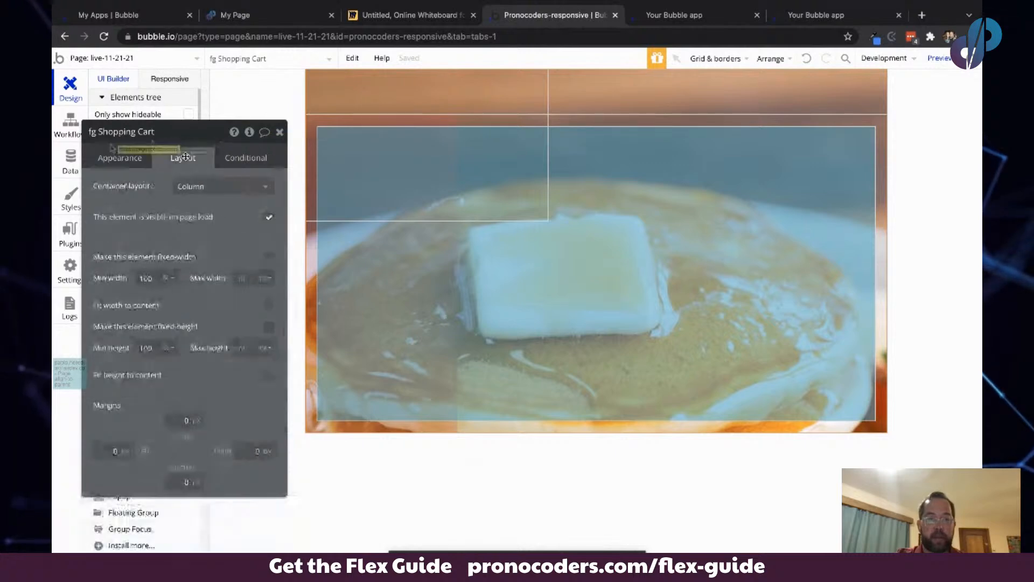
pyautogui.click(122, 158)
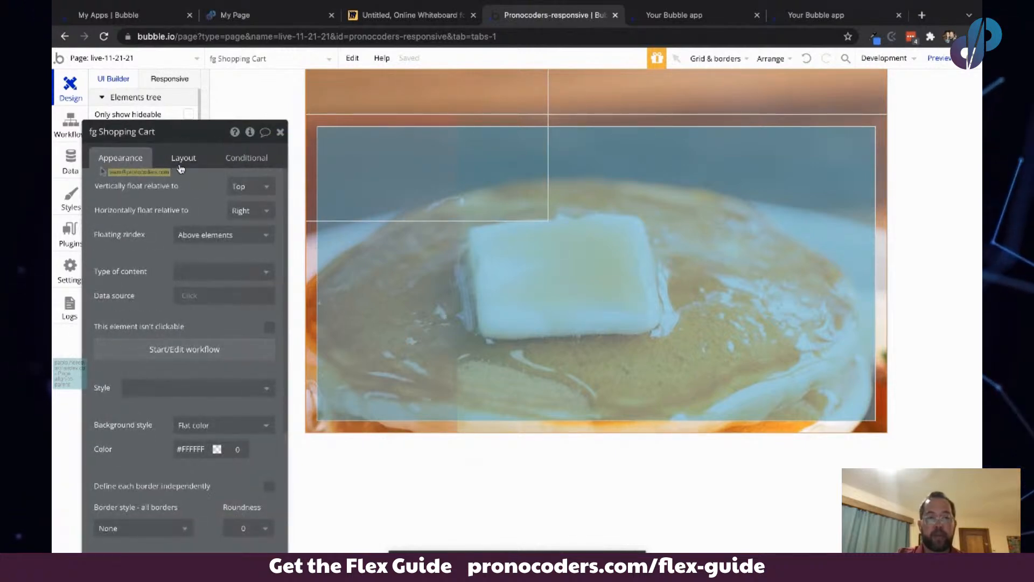
pyautogui.click(183, 158)
pyautogui.click(221, 186)
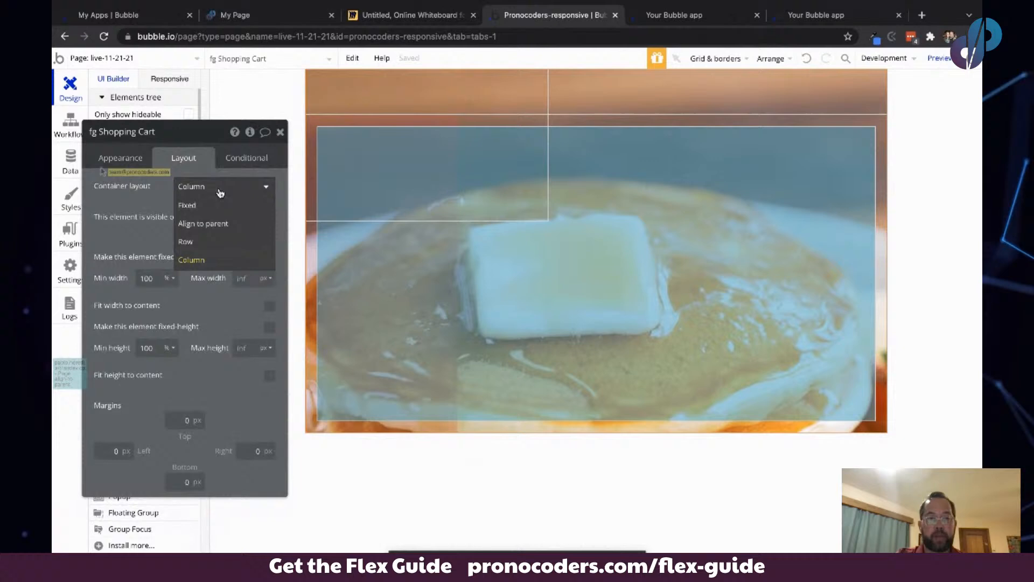
pyautogui.click(209, 249)
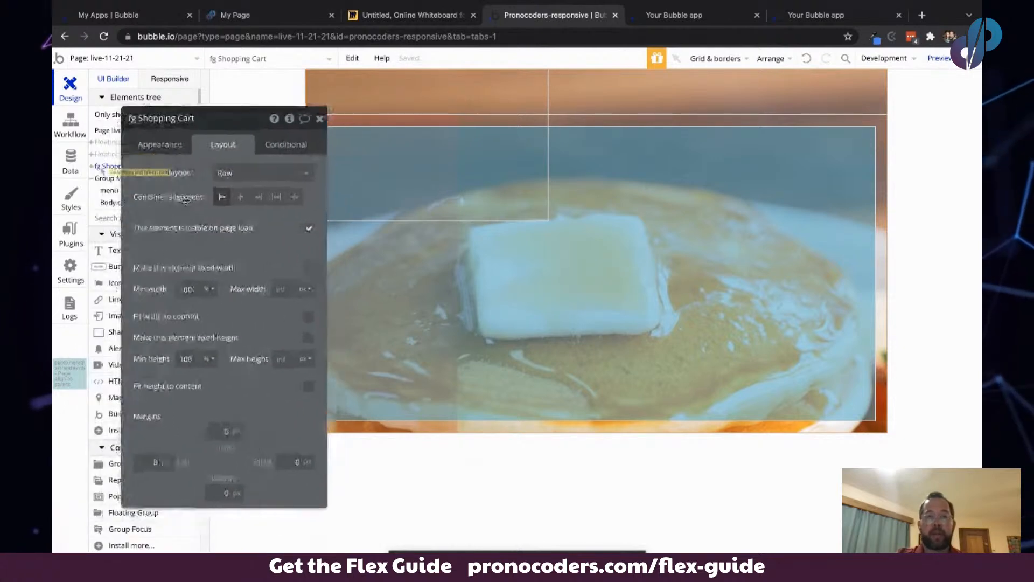
pyautogui.click(388, 18)
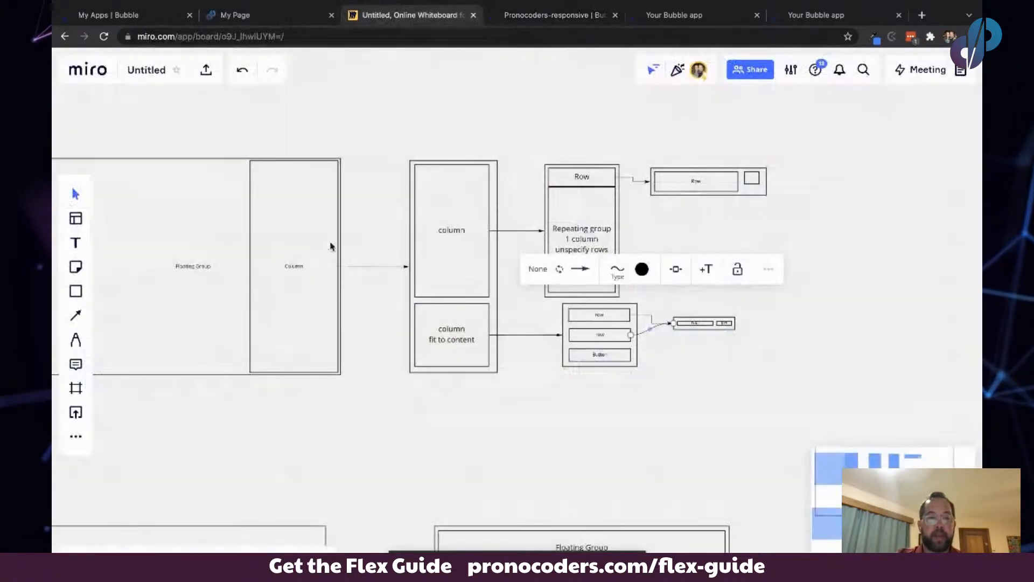
# - In the Miro sketch, draw a rectangle covering the left part of the floating group outline
pyautogui.hscroll(-6, 330, 244)
pyautogui.click(76, 294)
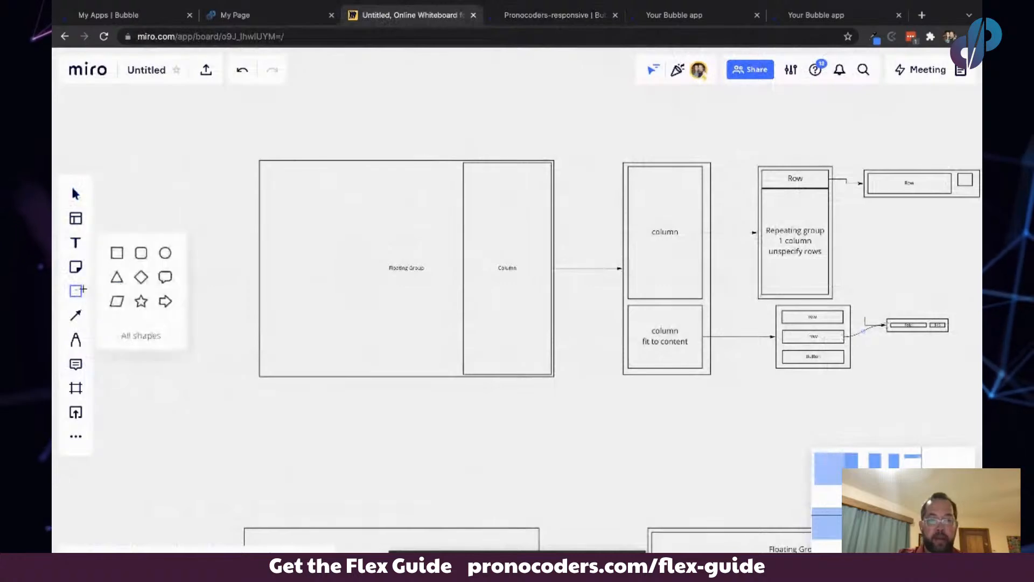
pyautogui.moveTo(369, 291); pyautogui.dragTo(461, 376)
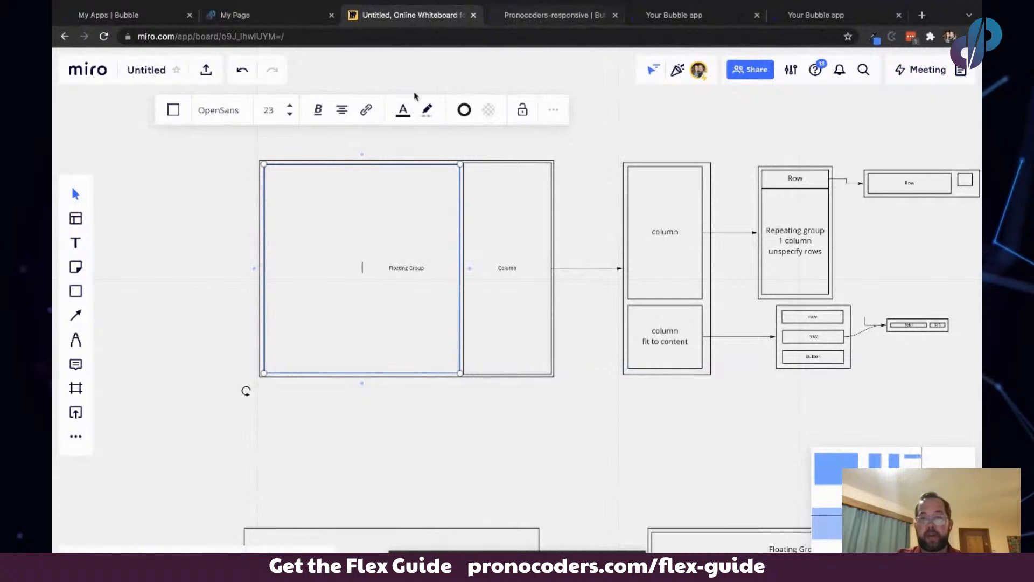
# - Add a group inside the shopping cart floating group and name it grp_close
pyautogui.click(677, 16)
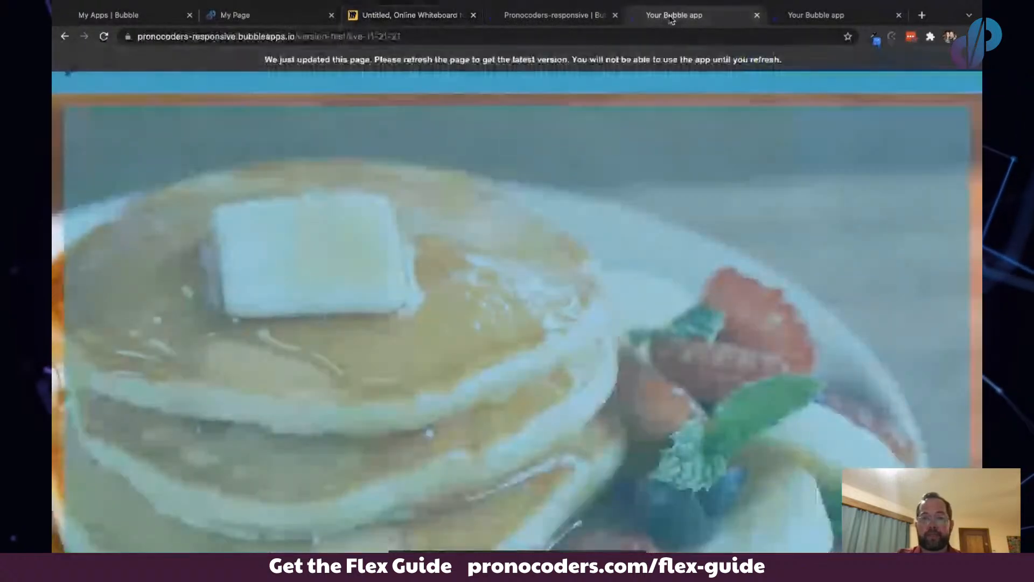
pyautogui.click(560, 15)
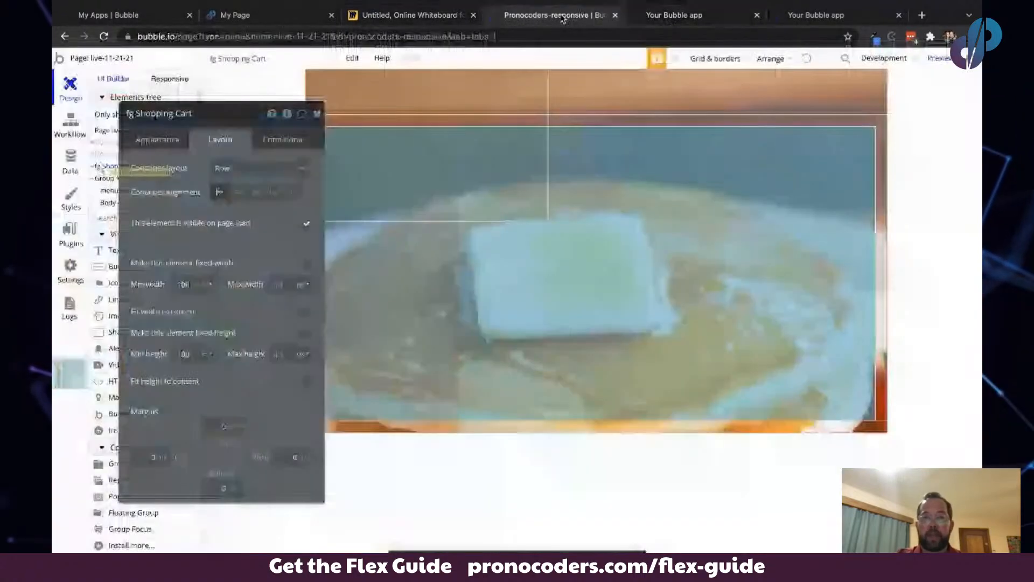
pyautogui.click(476, 91)
pyautogui.click(138, 113)
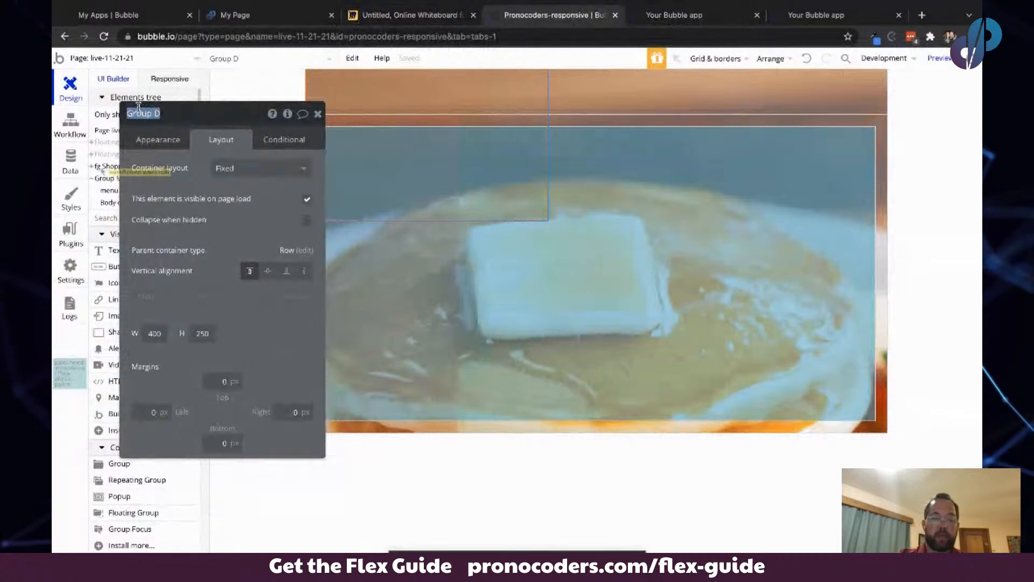
pyautogui.write('grp_close')
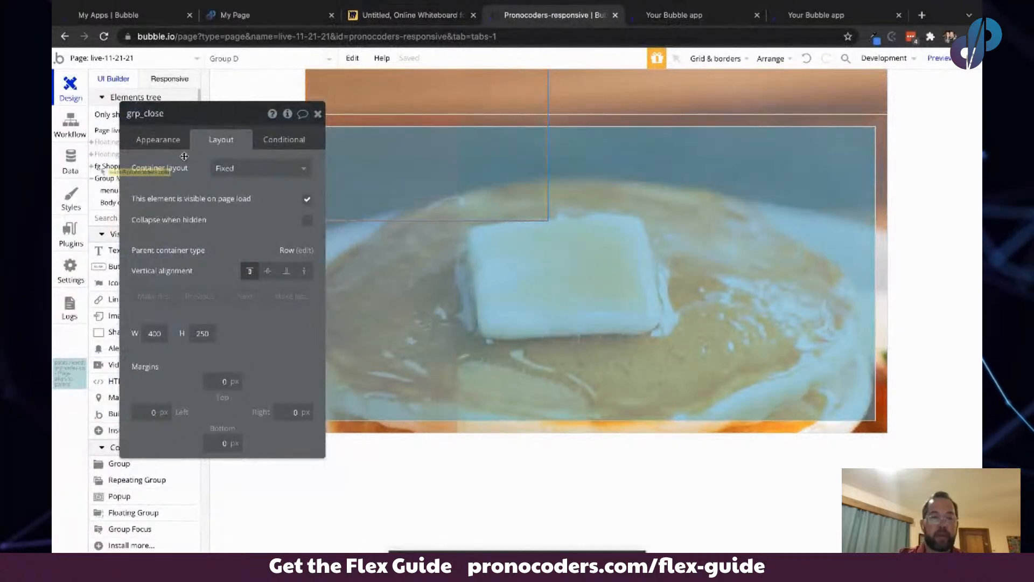
# - Set grp_close to Column layout, not fixed-width with a 0 px minimum width, and stretch it vertically
pyautogui.click(231, 168)
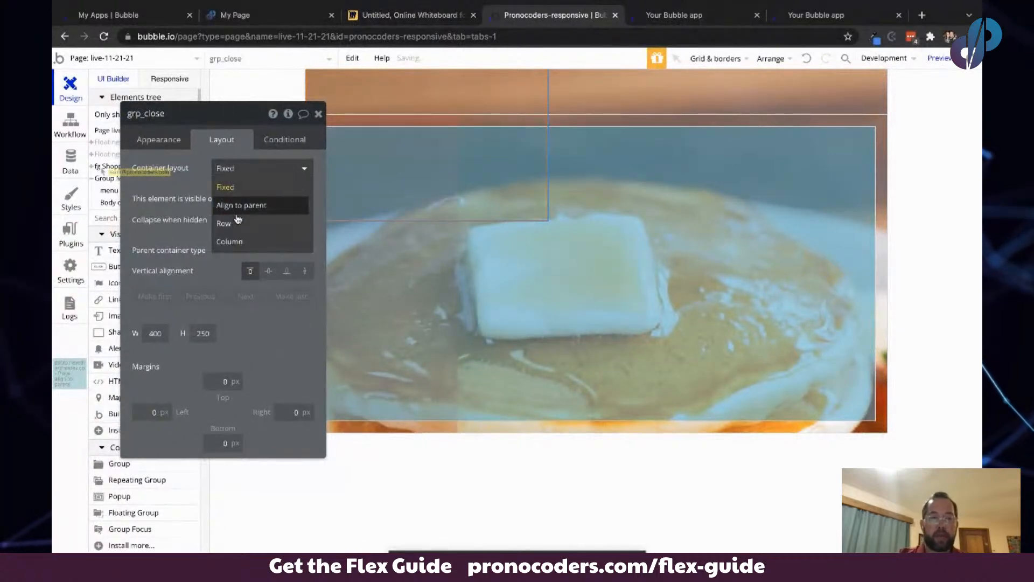
pyautogui.click(239, 241)
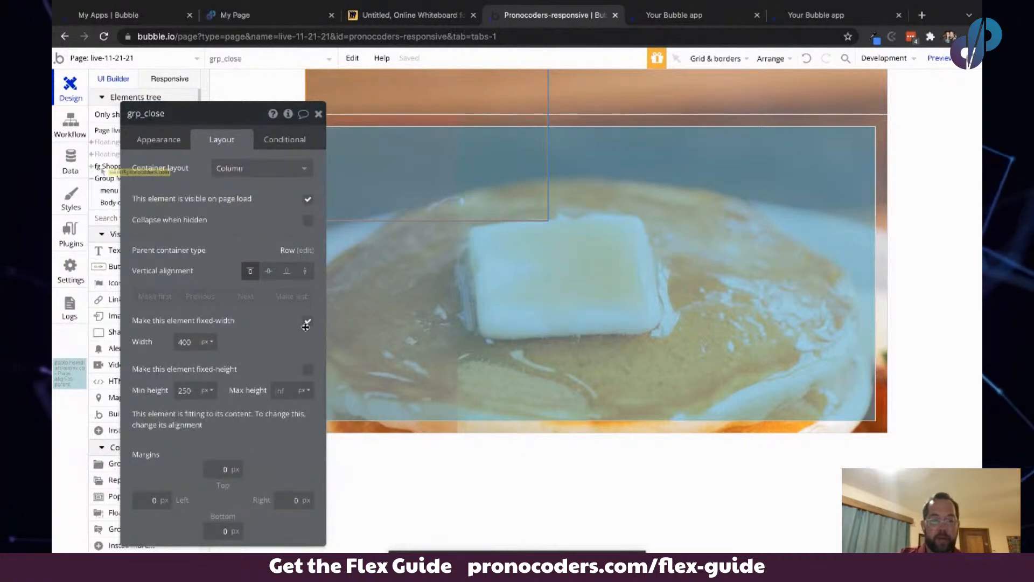
pyautogui.click(308, 321)
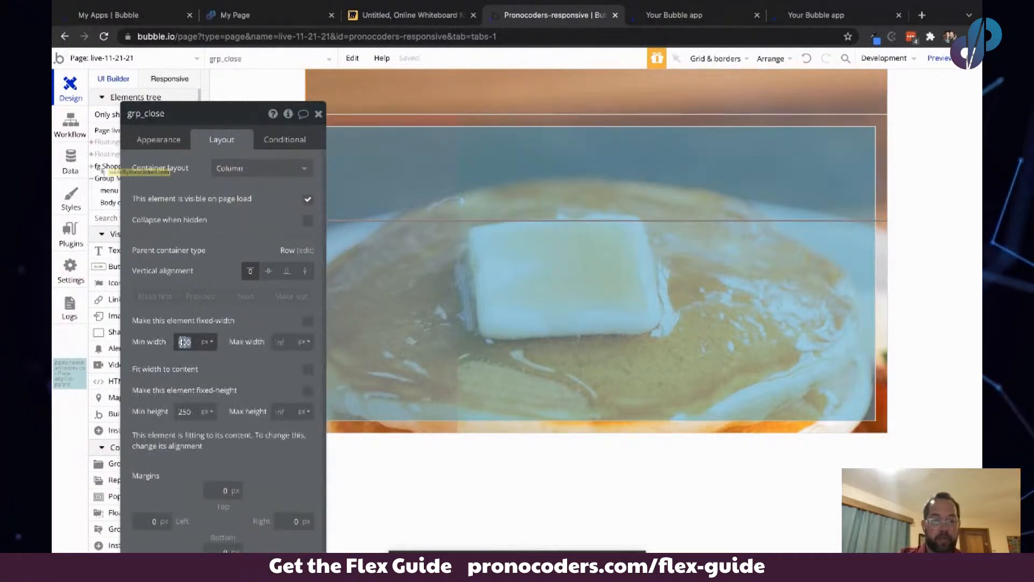
pyautogui.write('0')
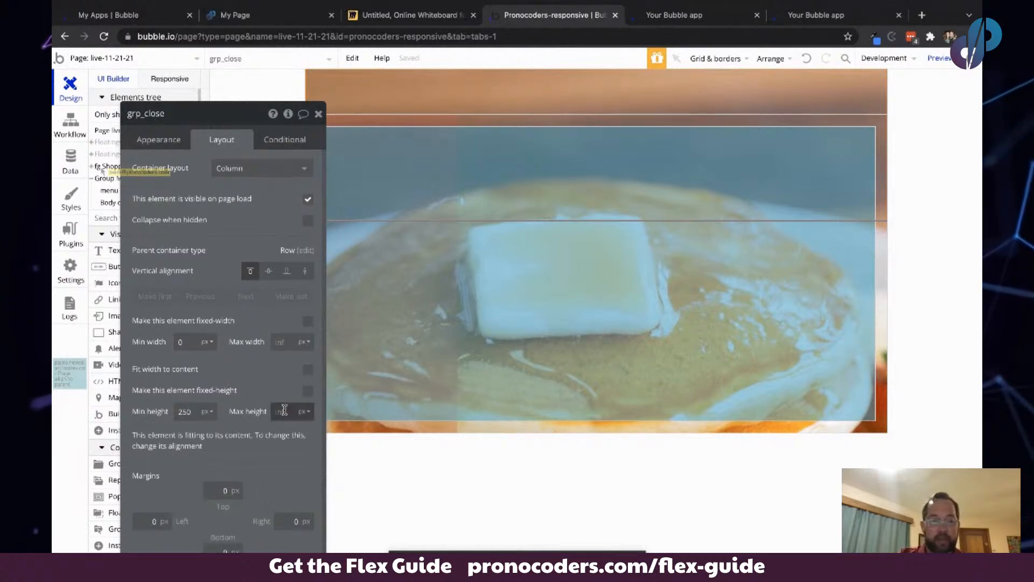
pyautogui.click(304, 276)
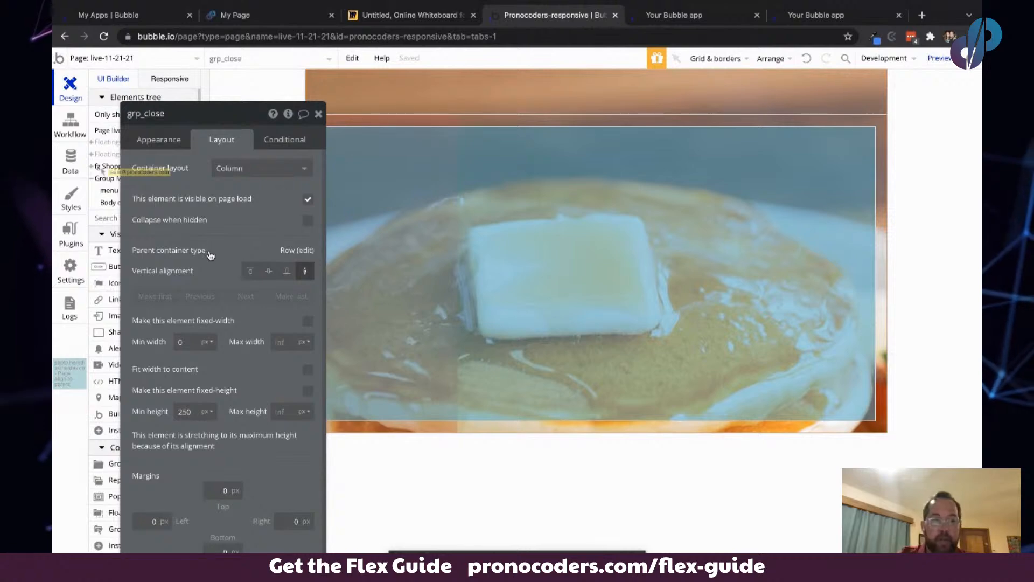
pyautogui.moveTo(211, 255); pyautogui.dragTo(213, 225)
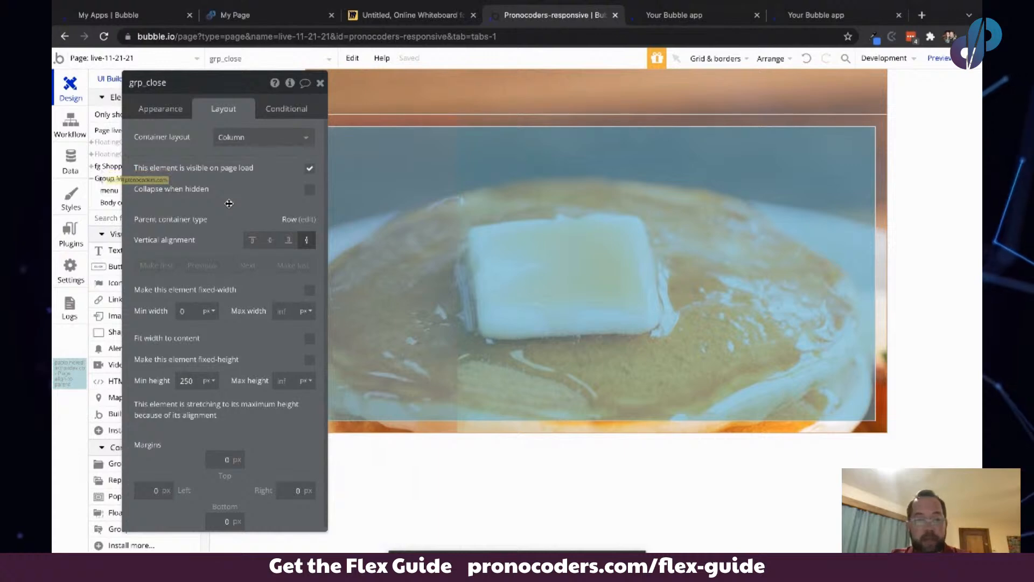
# - Duplicate grp_close and rename the copy grp_cart_container
pyautogui.press('super+d')
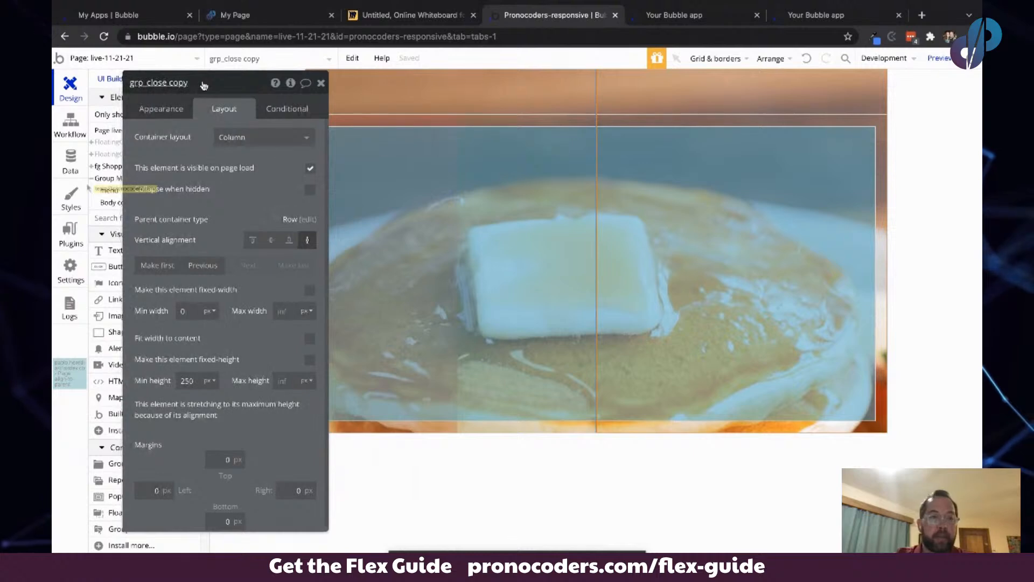
pyautogui.click(148, 81)
pyautogui.click(149, 82)
pyautogui.doubleClick(153, 83)
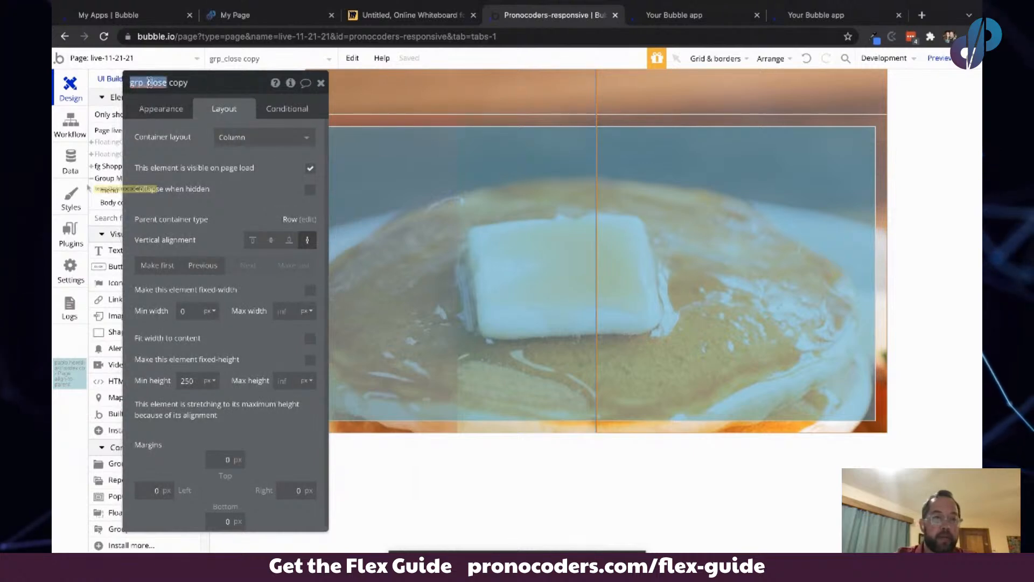
pyautogui.click(169, 84)
pyautogui.click(191, 83)
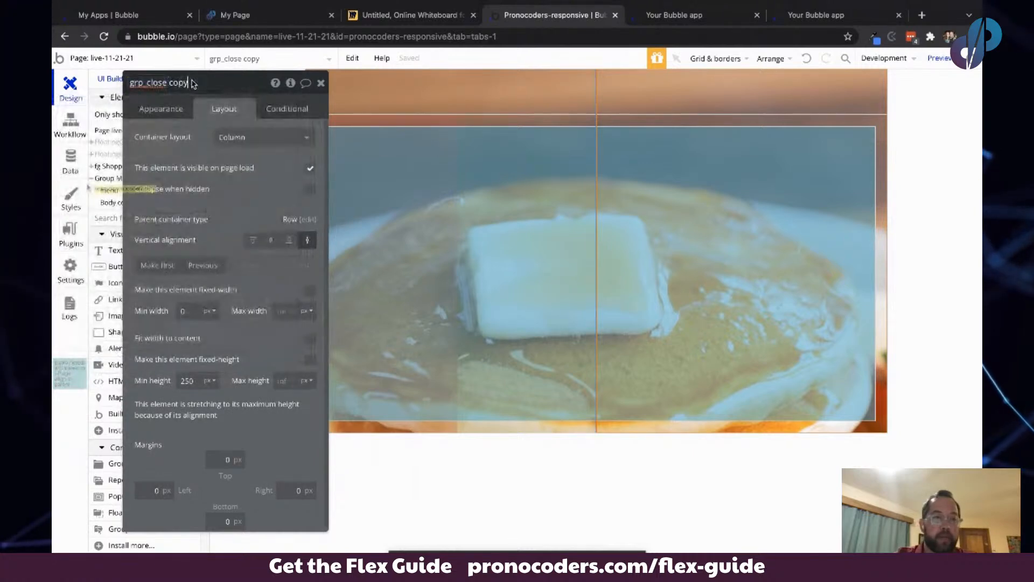
pyautogui.moveTo(192, 83)
pyautogui.mouseDown()
pyautogui.moveTo(160, 84)
pyautogui.moveTo(184, 84)
pyautogui.mouseUp()
pyautogui.click(151, 85)
pyautogui.write('car')
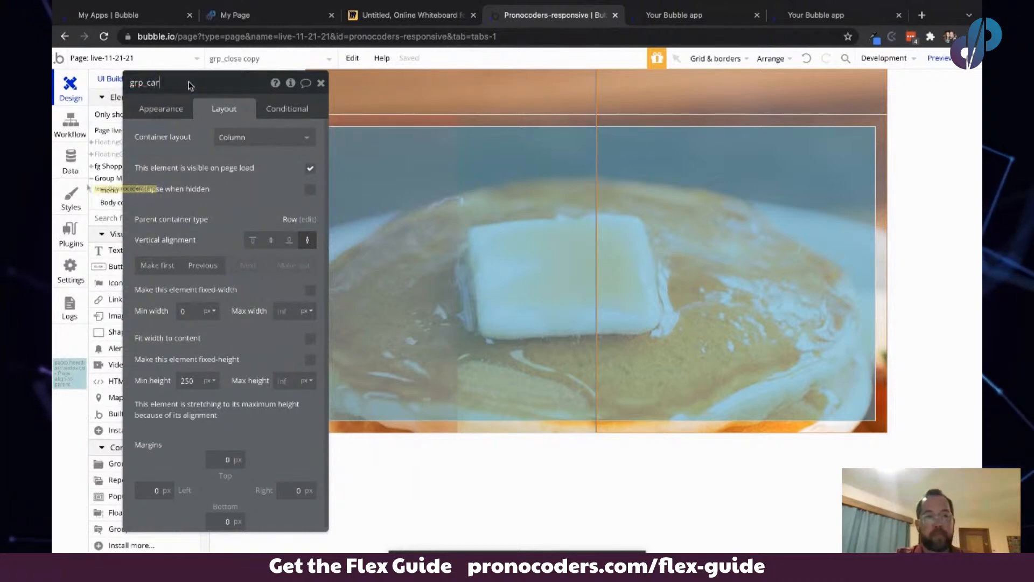
pyautogui.write('t_container')
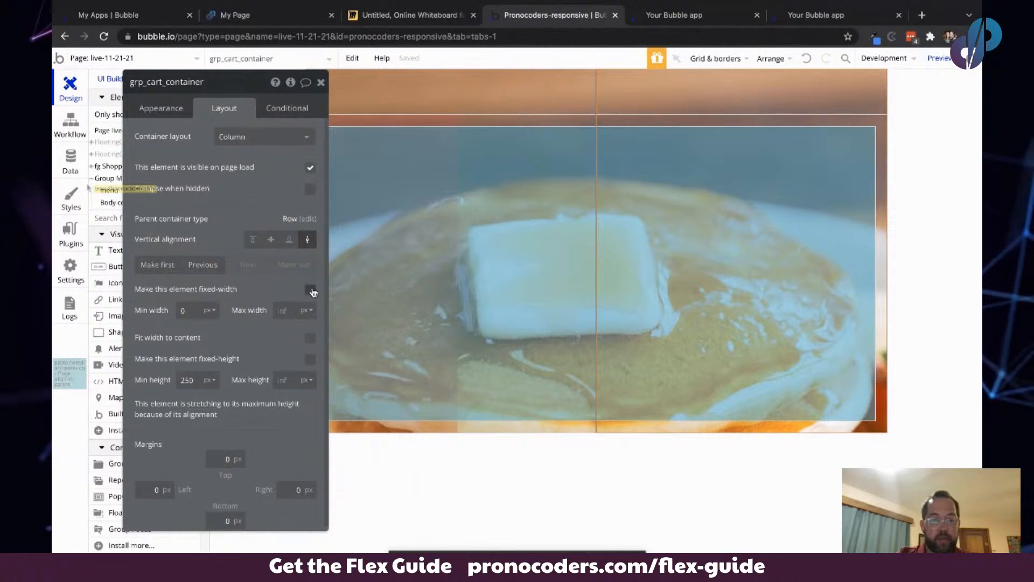
# - Make grp_cart_container fixed-width at 300 px
pyautogui.click(311, 291)
pyautogui.click(182, 311)
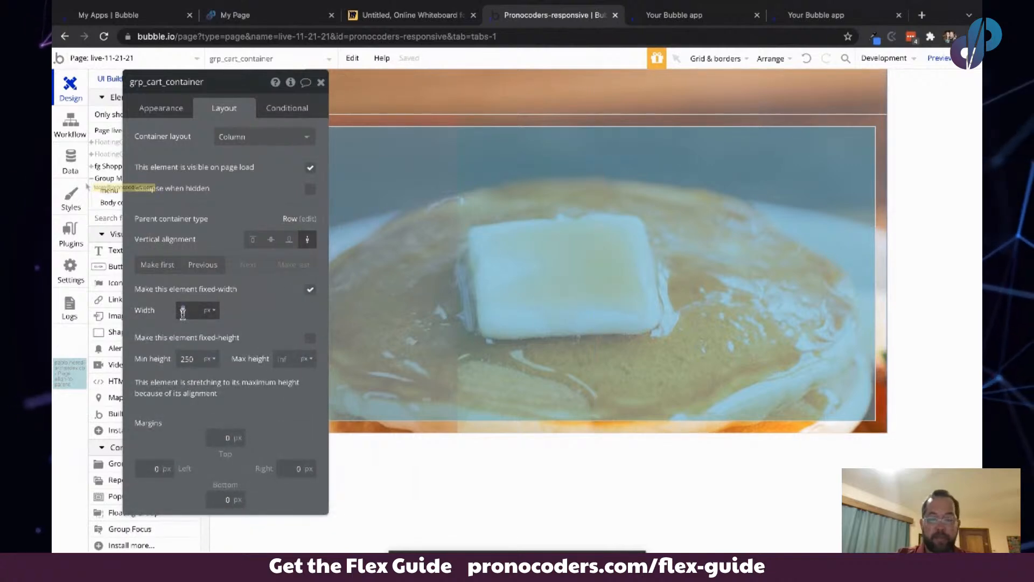
pyautogui.press('Tab')
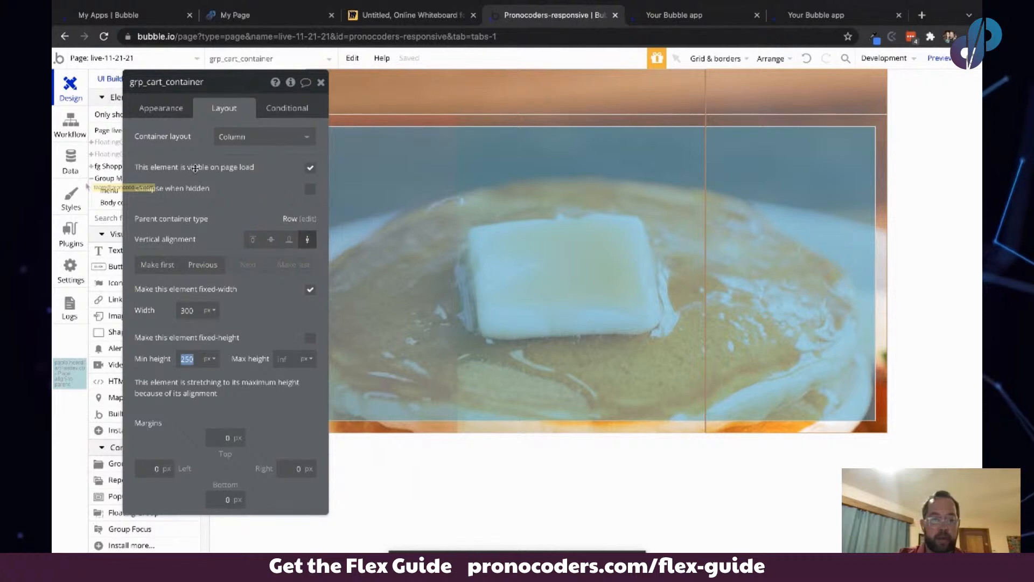
# - Clear grp_cart_container's style and give it a flat color background of white #FFFFFF
pyautogui.click(169, 112)
pyautogui.click(220, 253)
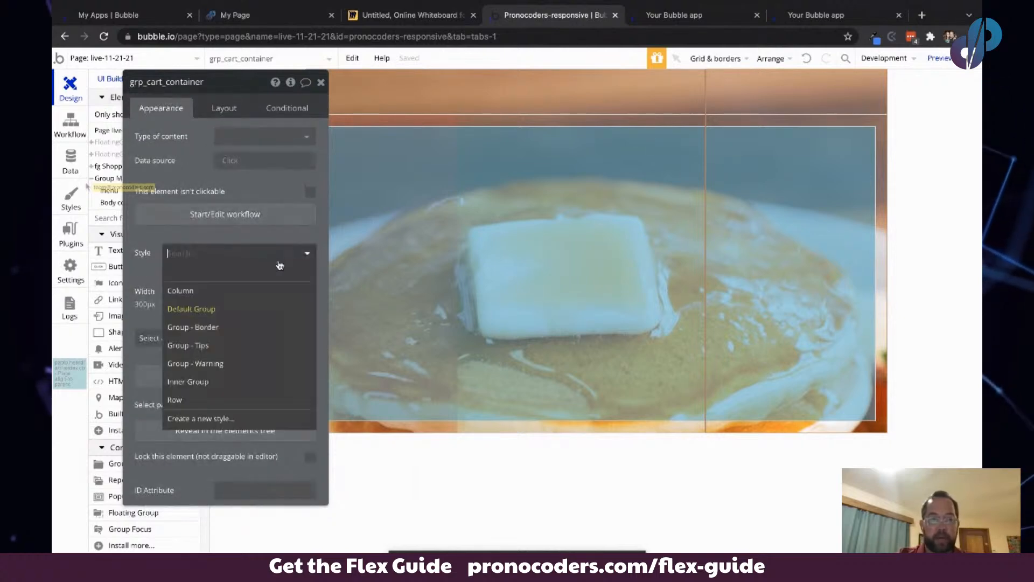
pyautogui.click(259, 233)
pyautogui.click(290, 268)
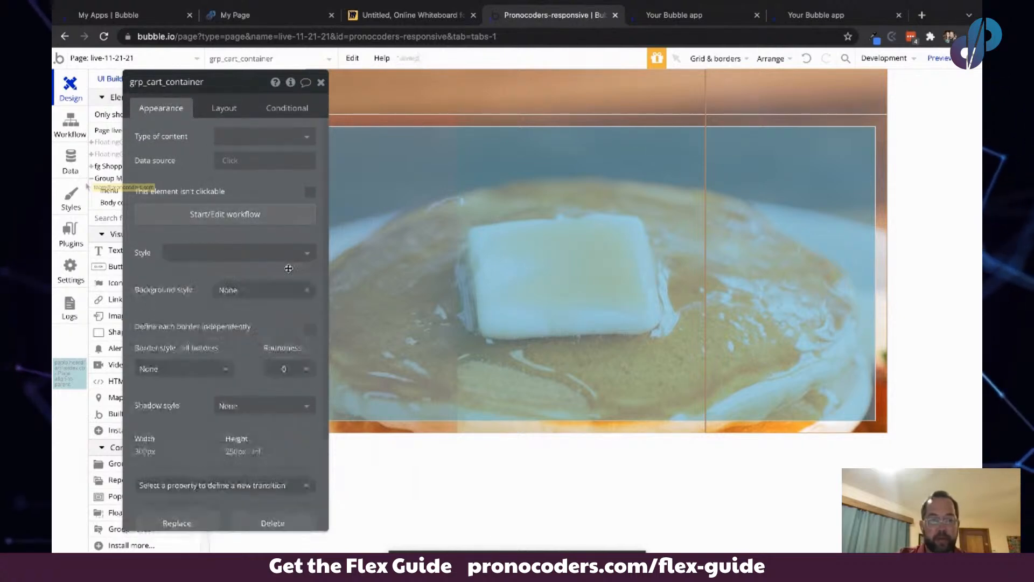
pyautogui.click(291, 290)
pyautogui.click(242, 324)
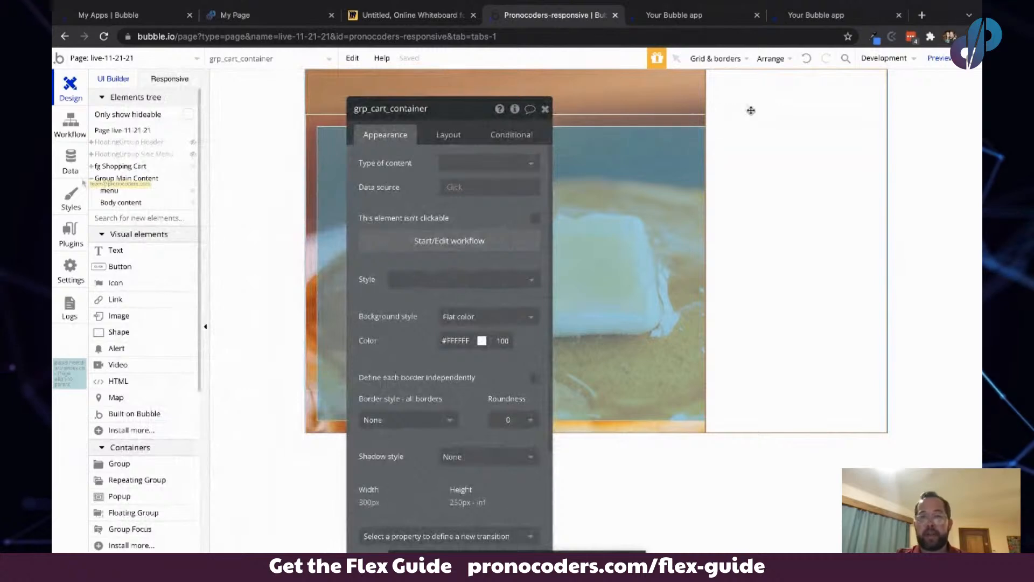
# - Check the Miro sketch, then add a new group inside grp_cart_container
pyautogui.click(379, 18)
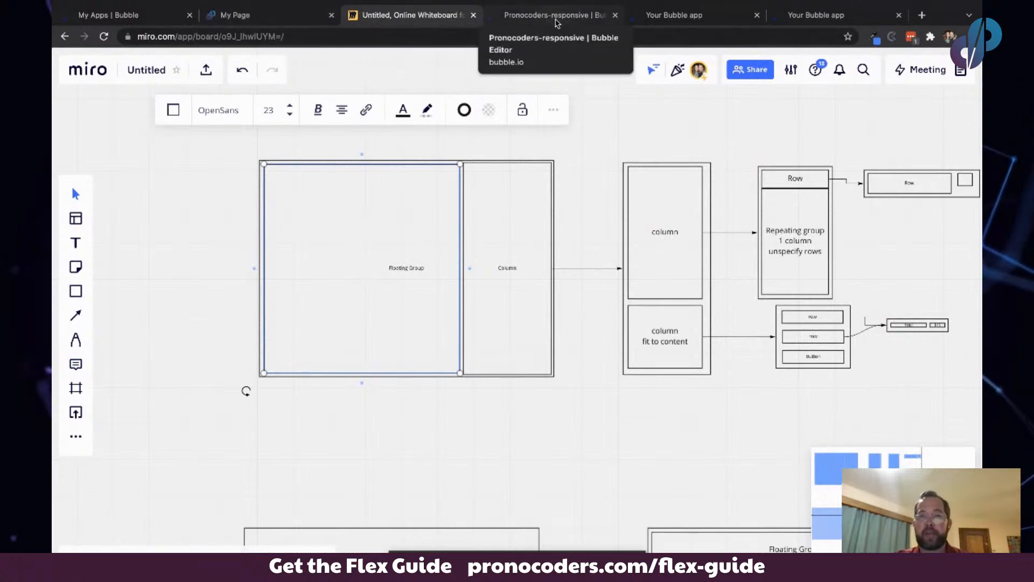
pyautogui.click(557, 23)
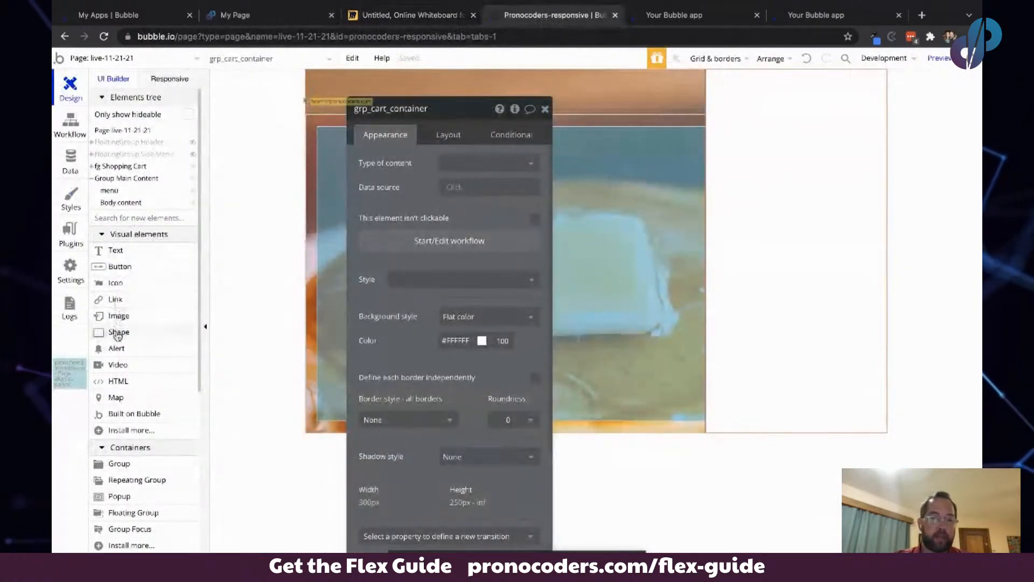
pyautogui.click(119, 463)
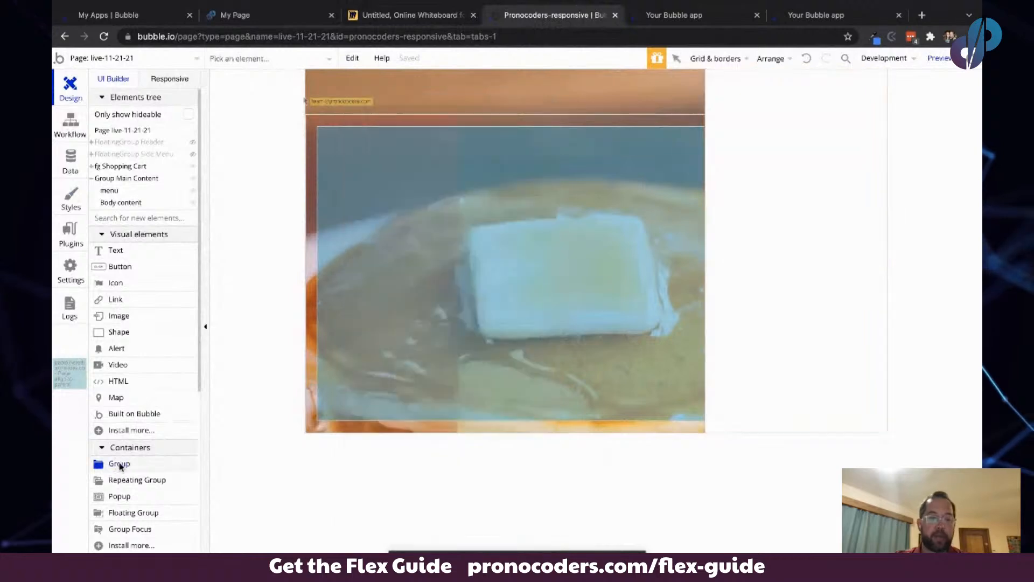
pyautogui.click(736, 77)
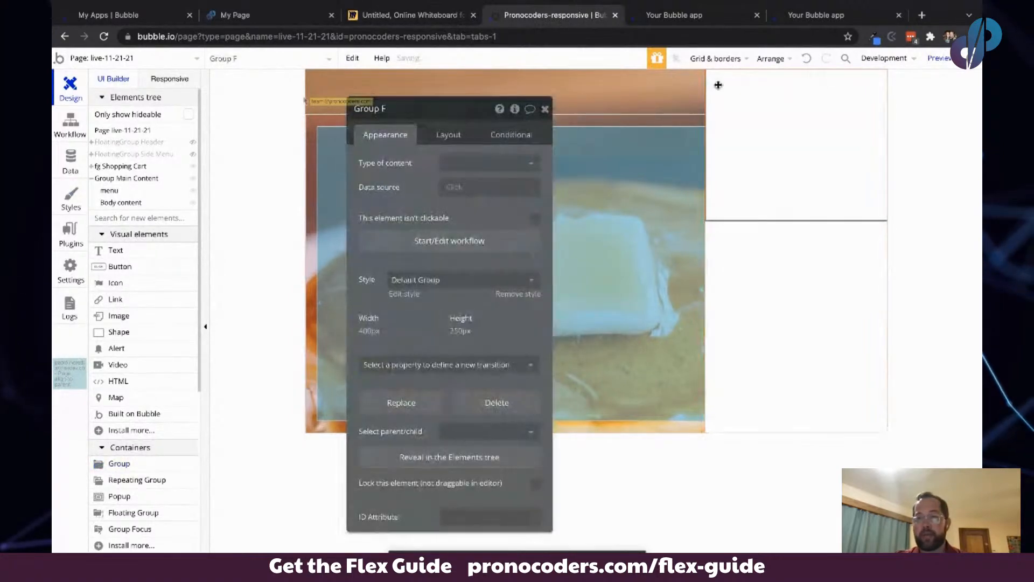
# - Set the new group's container layout to Column and make it not fixed-width with a 0 px minimum width
pyautogui.click(446, 133)
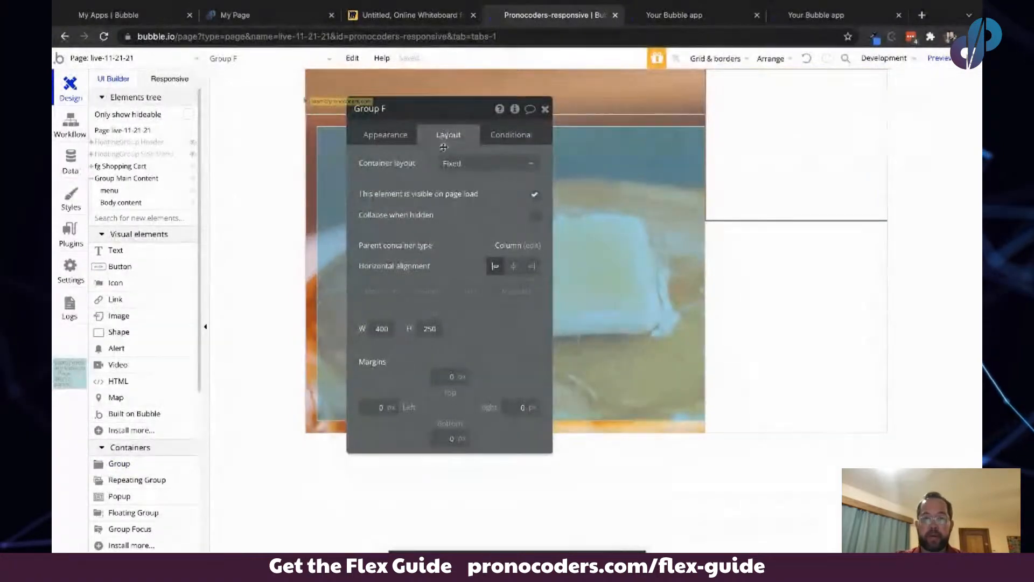
pyautogui.click(495, 167)
pyautogui.click(482, 227)
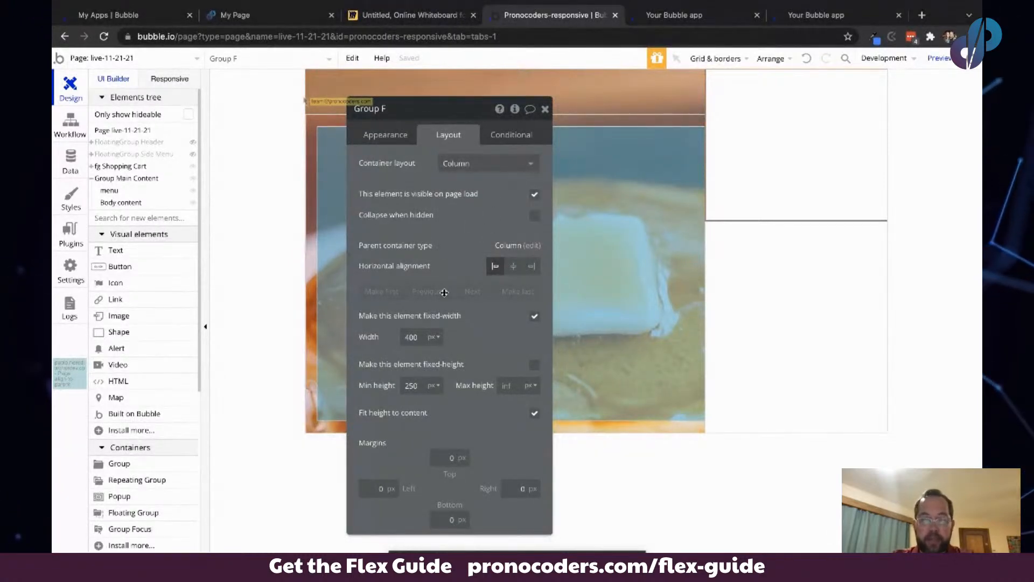
pyautogui.click(534, 317)
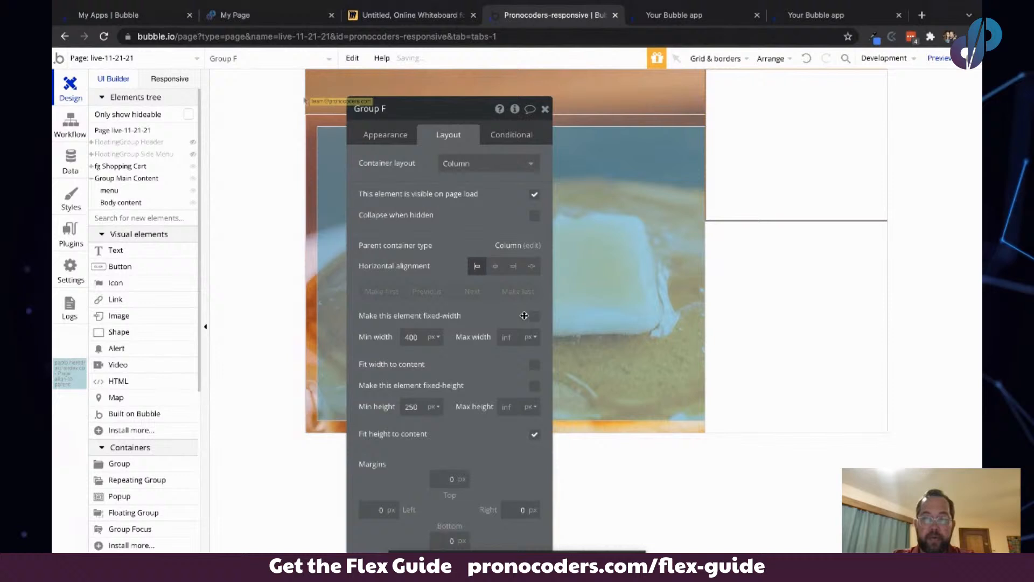
pyautogui.doubleClick(413, 338)
pyautogui.write('320')
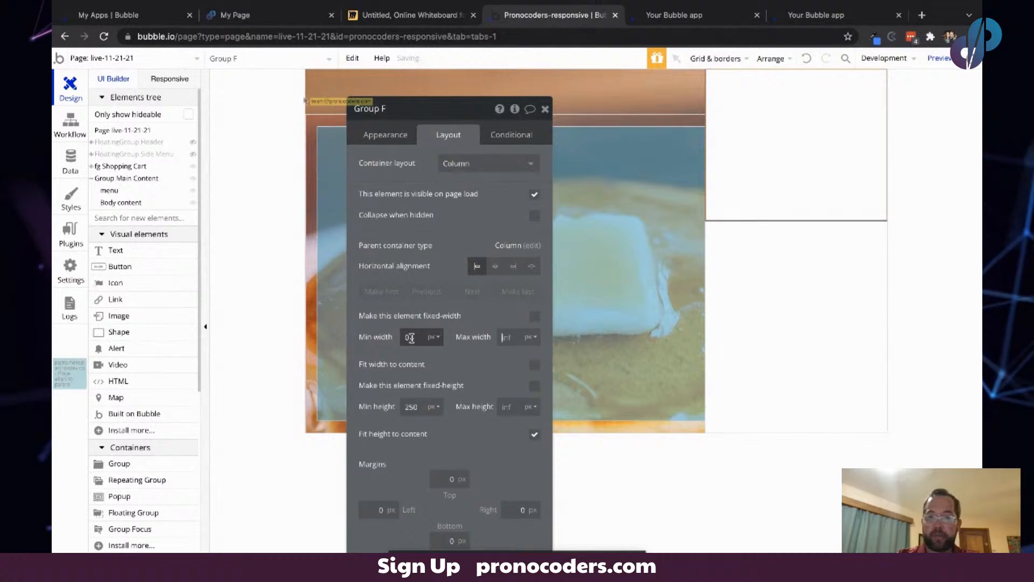
pyautogui.moveTo(436, 264); pyautogui.dragTo(366, 246)
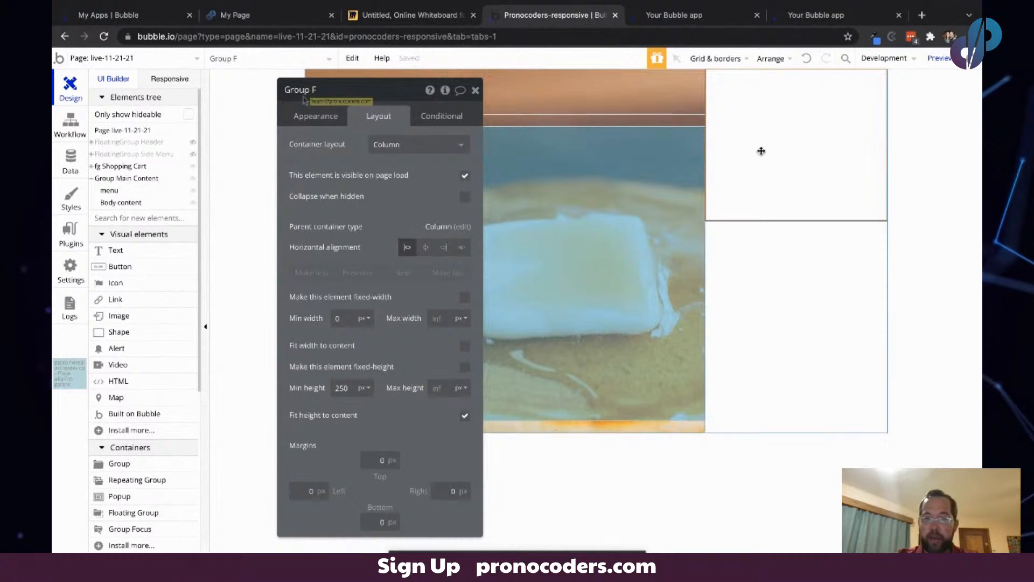
# - Paste a second group into the cart container and turn off fit height to content for the first group
pyautogui.hotkey('ctrl', 'v')
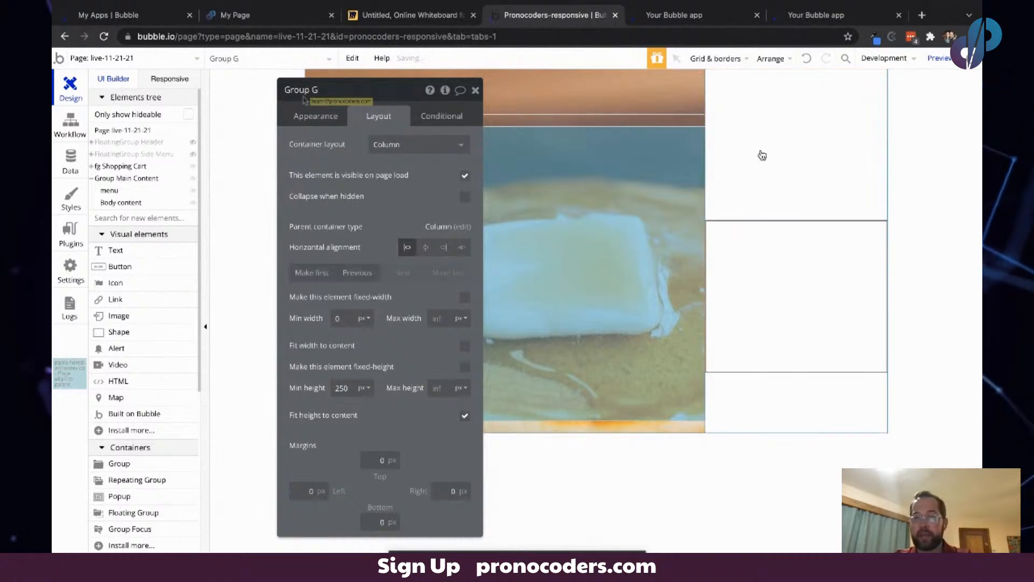
pyautogui.click(818, 127)
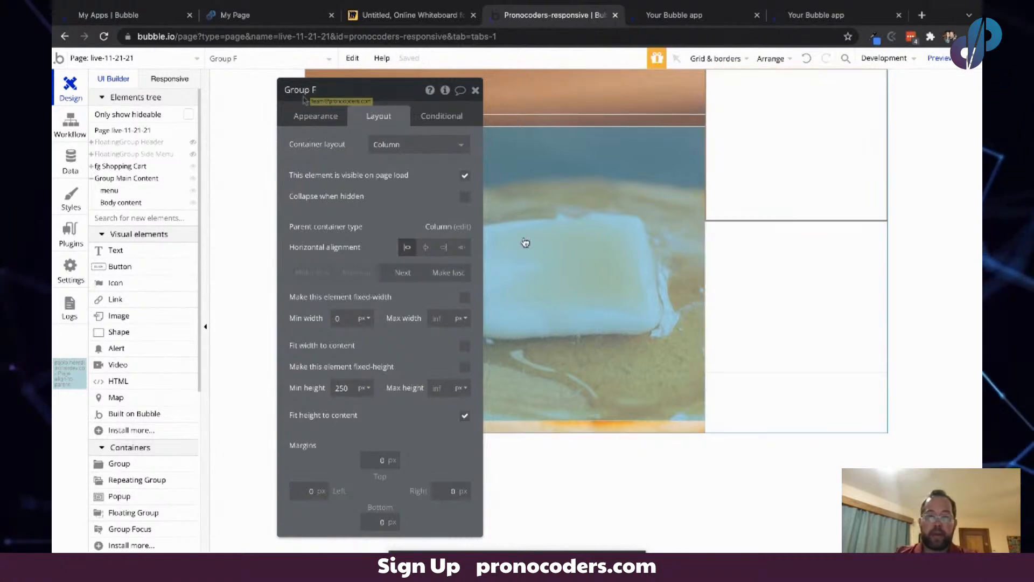
pyautogui.click(465, 416)
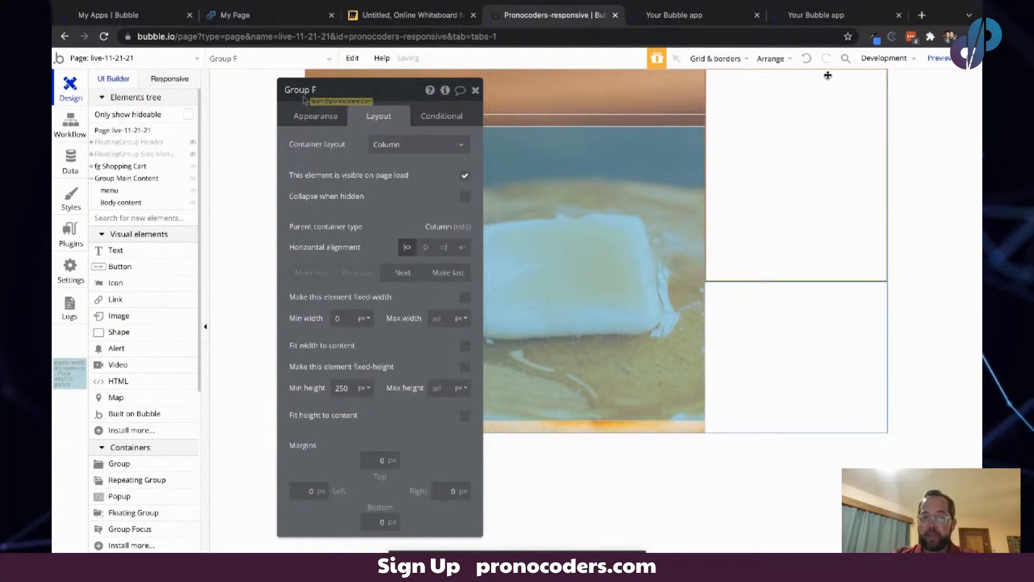
pyautogui.click(777, 314)
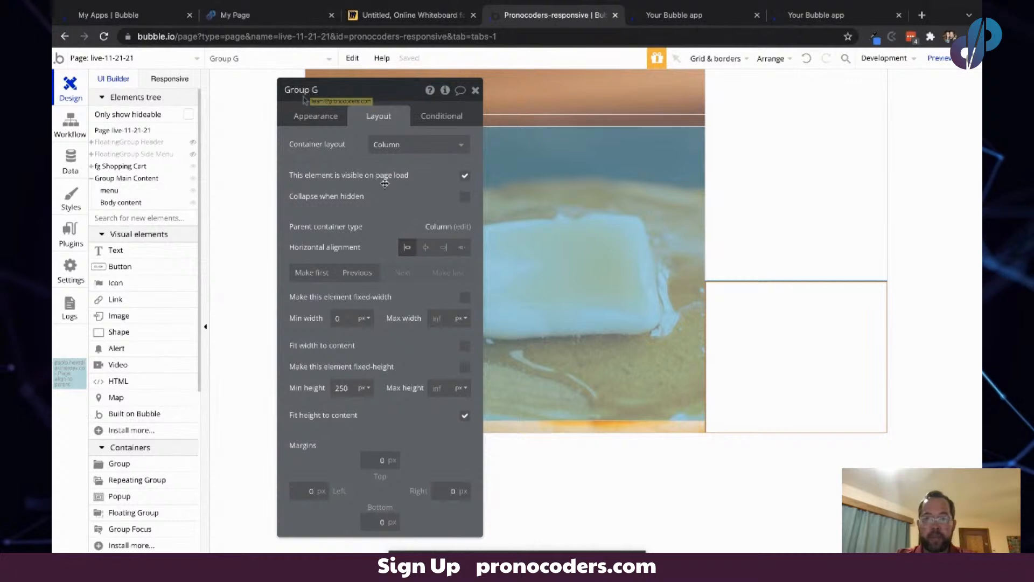
# - Remove Group G's style and give it a flat color background of light grey #EDEDED
pyautogui.click(319, 116)
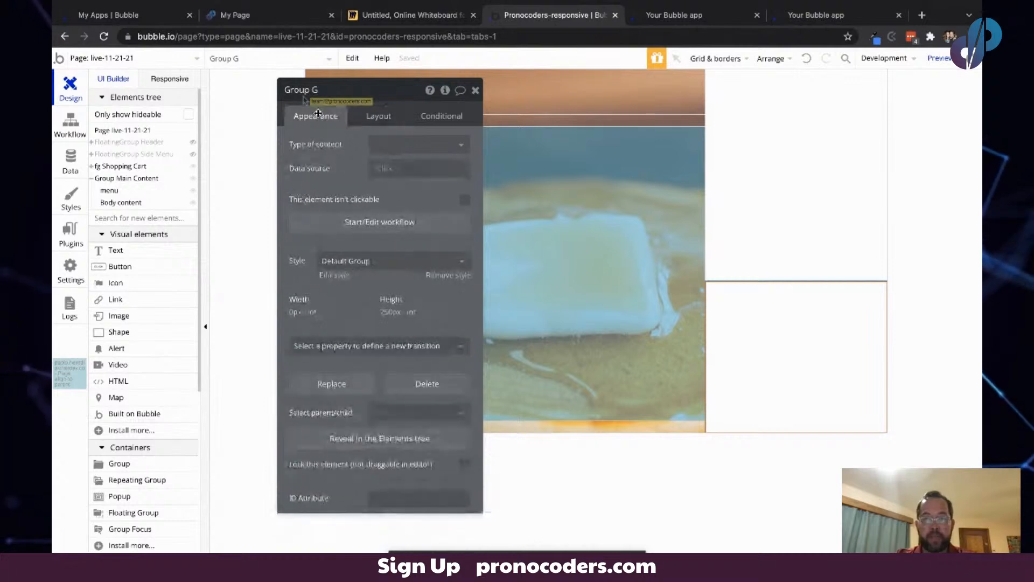
pyautogui.click(444, 275)
pyautogui.click(404, 298)
pyautogui.click(391, 333)
pyautogui.click(394, 322)
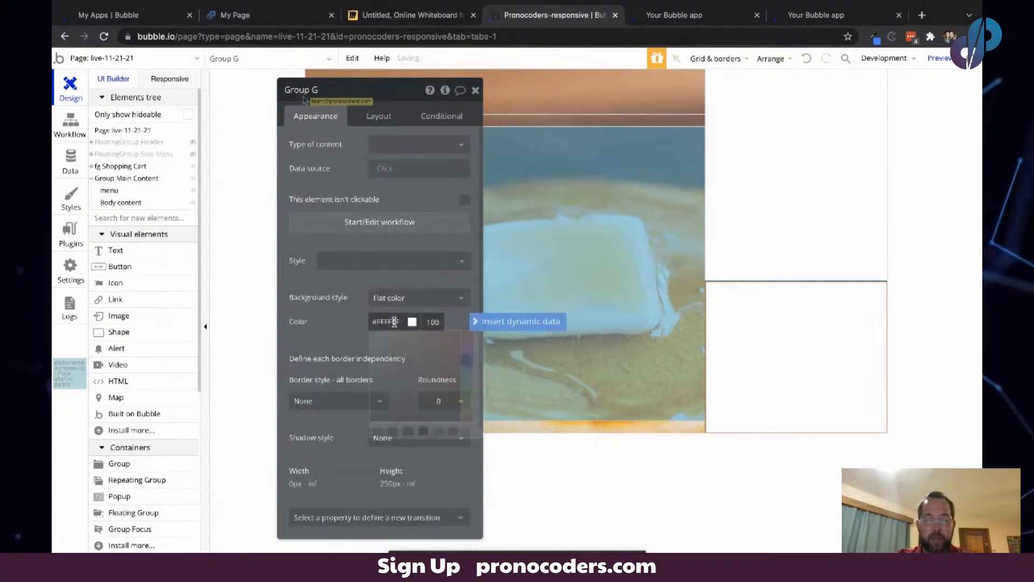
pyautogui.click(371, 368)
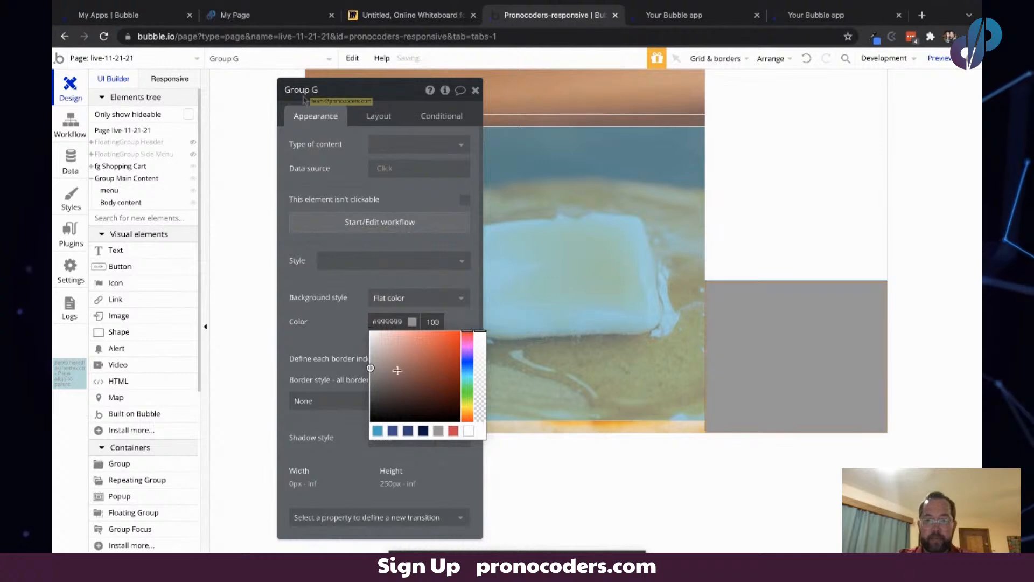
pyautogui.moveTo(383, 356); pyautogui.dragTo(361, 338)
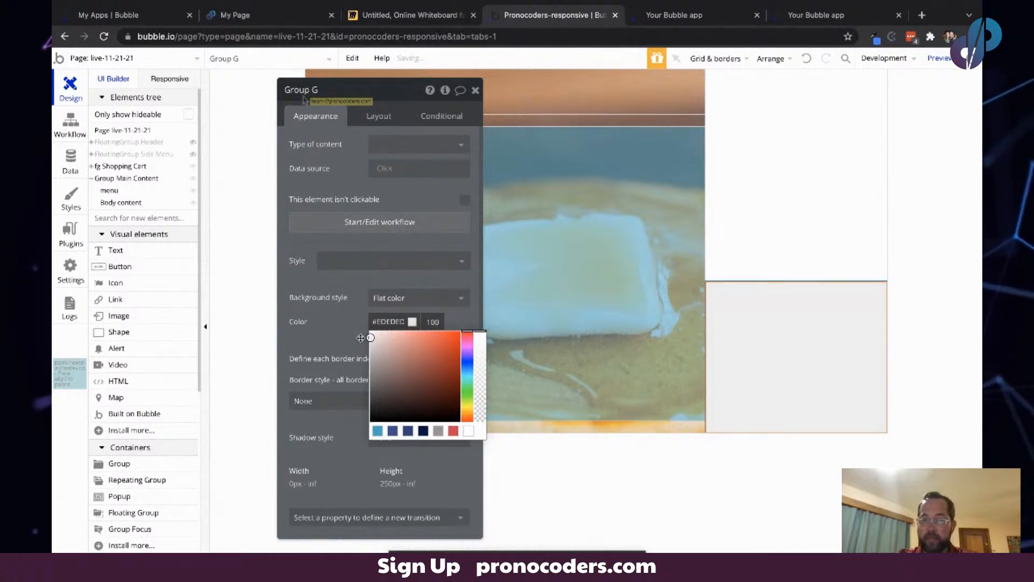
# - Set Group G's minimum height to 150 px
pyautogui.click(379, 115)
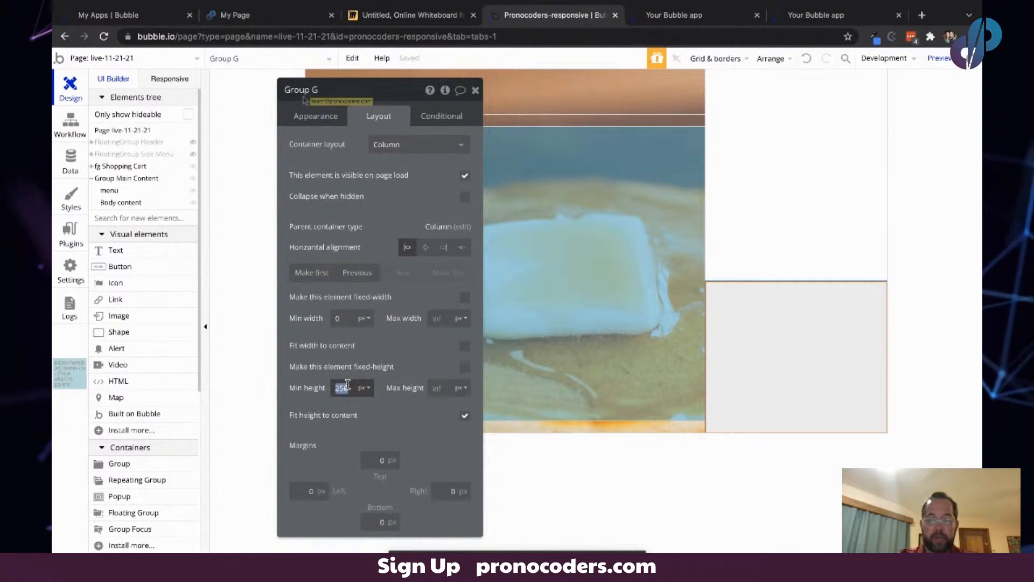
pyautogui.write('0')
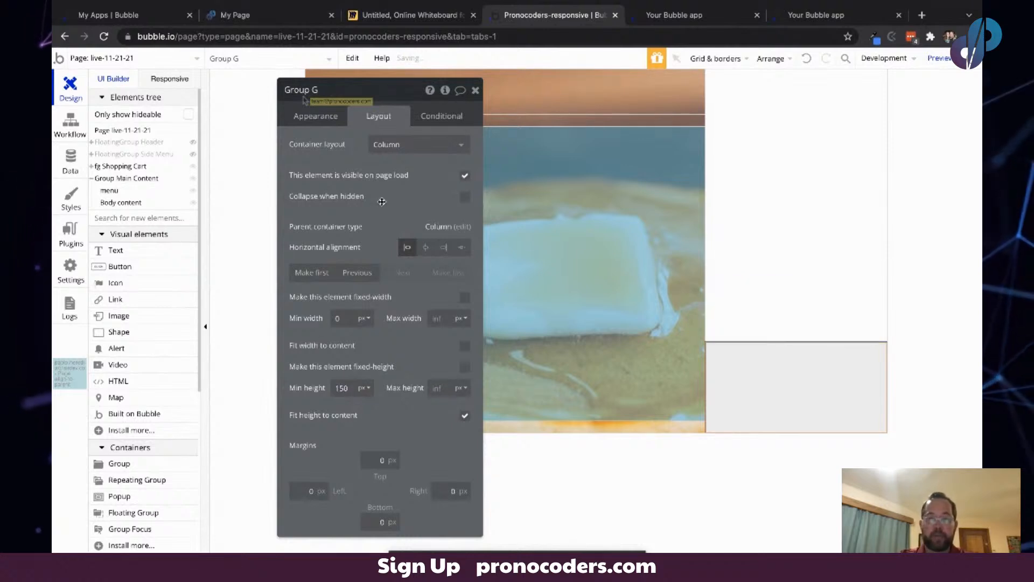
pyautogui.moveTo(382, 202); pyautogui.dragTo(367, 207)
pyautogui.click(790, 155)
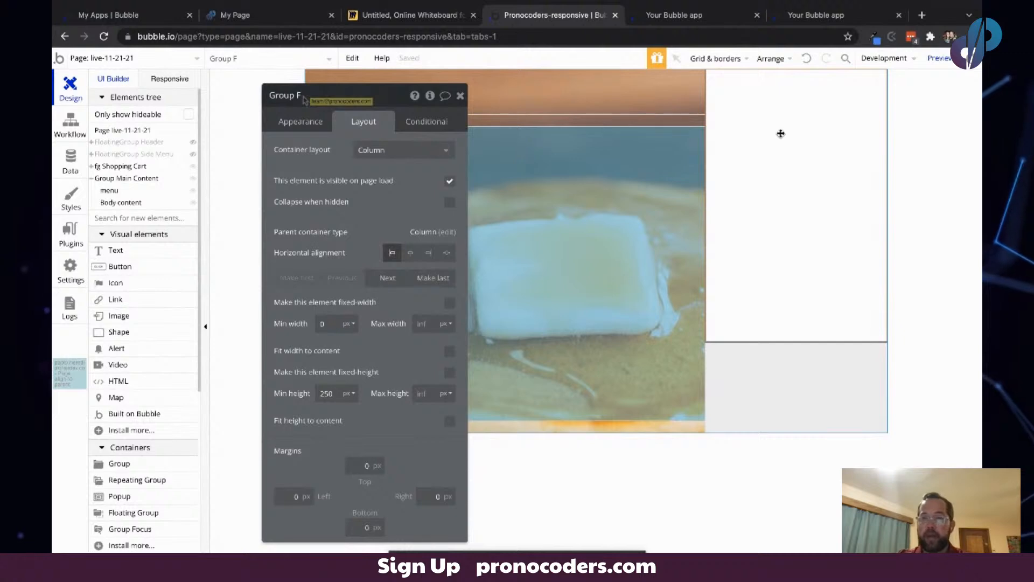
# - Compare the Miro sketch and the live cart preview against the cart layout being built
pyautogui.click(398, 15)
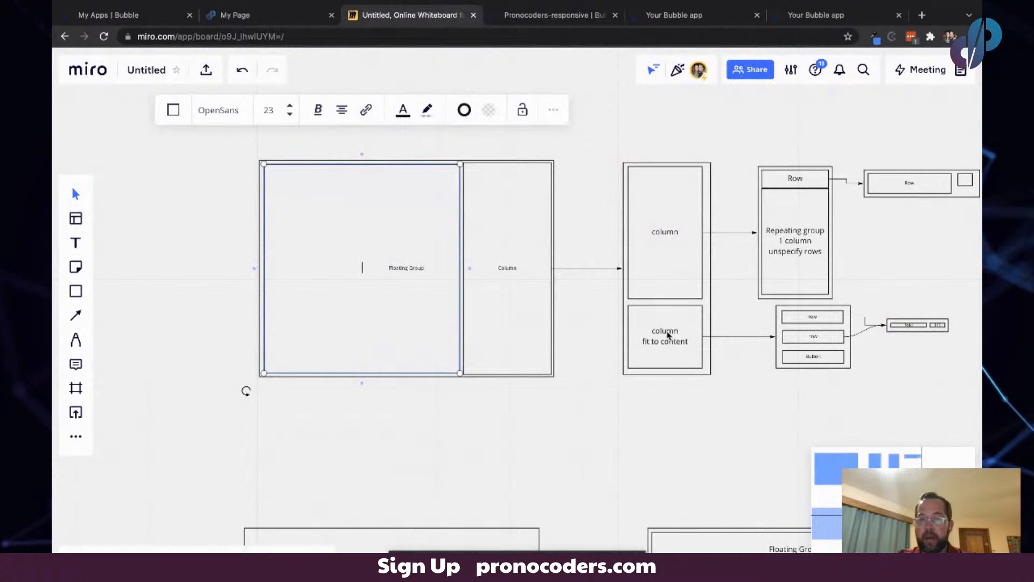
pyautogui.click(810, 17)
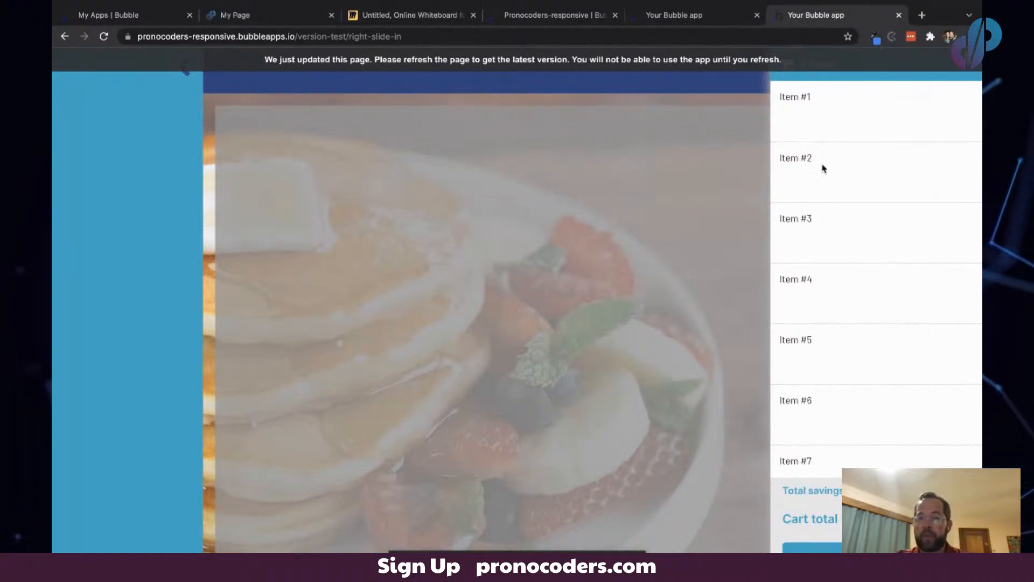
pyautogui.click(383, 16)
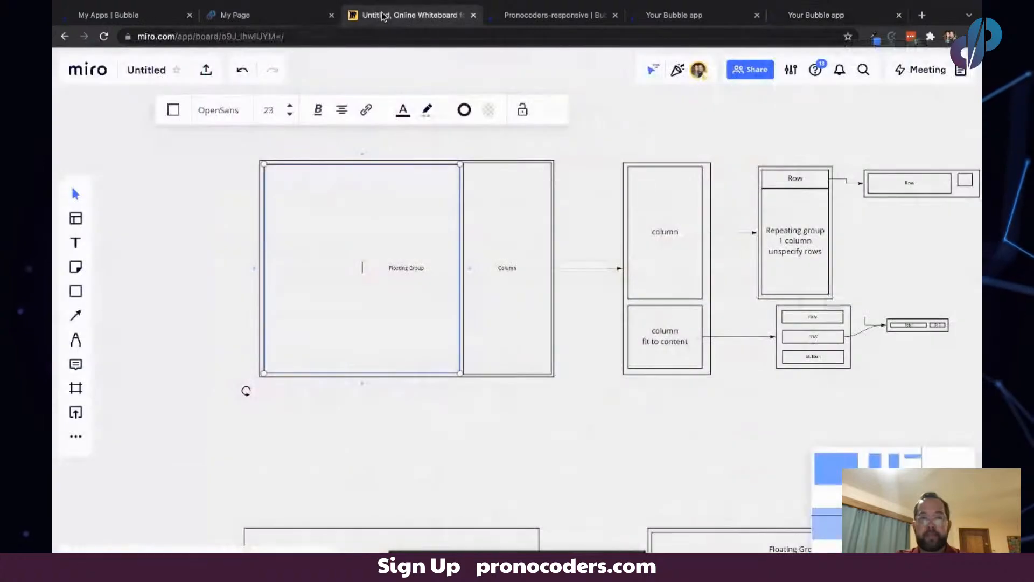
pyautogui.hscroll(5, 836, 344)
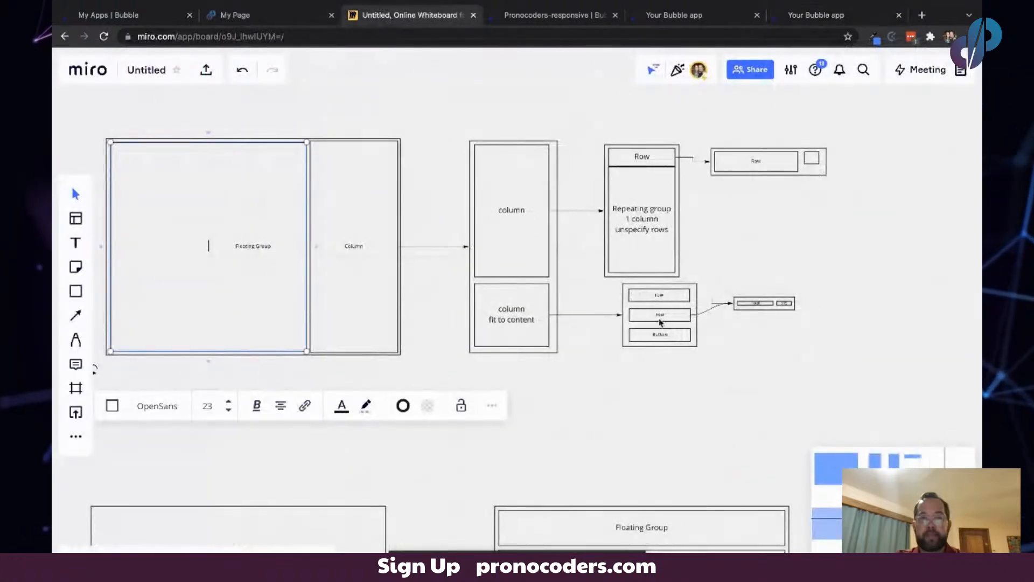
pyautogui.click(277, 16)
pyautogui.click(544, 15)
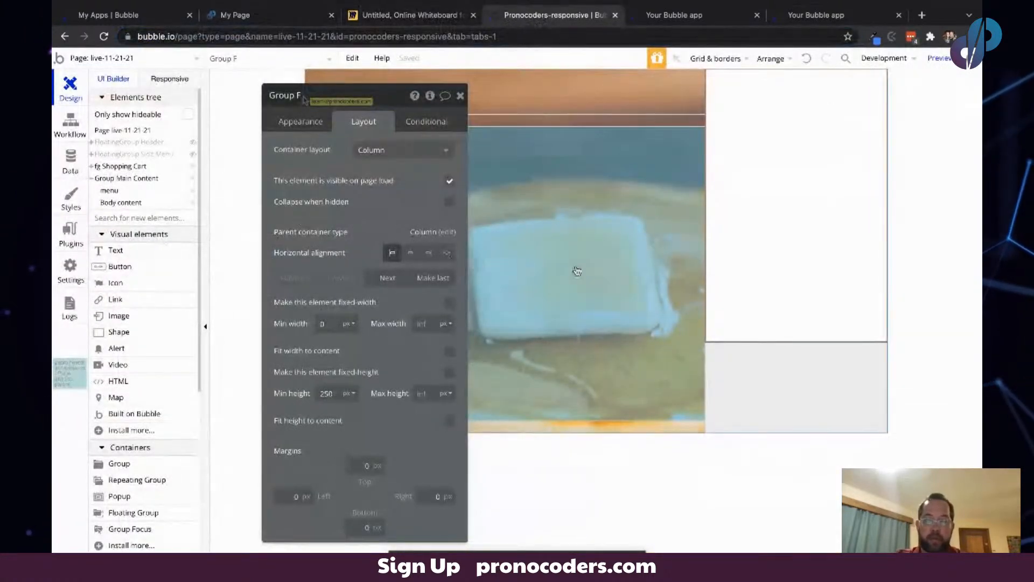
# - Draw a new group inside Group G and set its container layout to Row
pyautogui.click(760, 362)
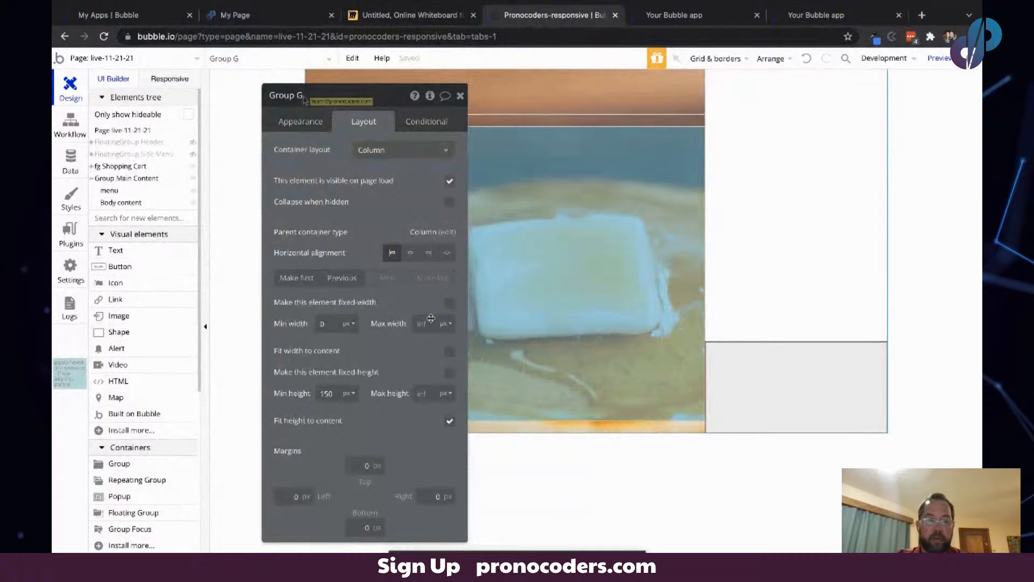
pyautogui.click(119, 463)
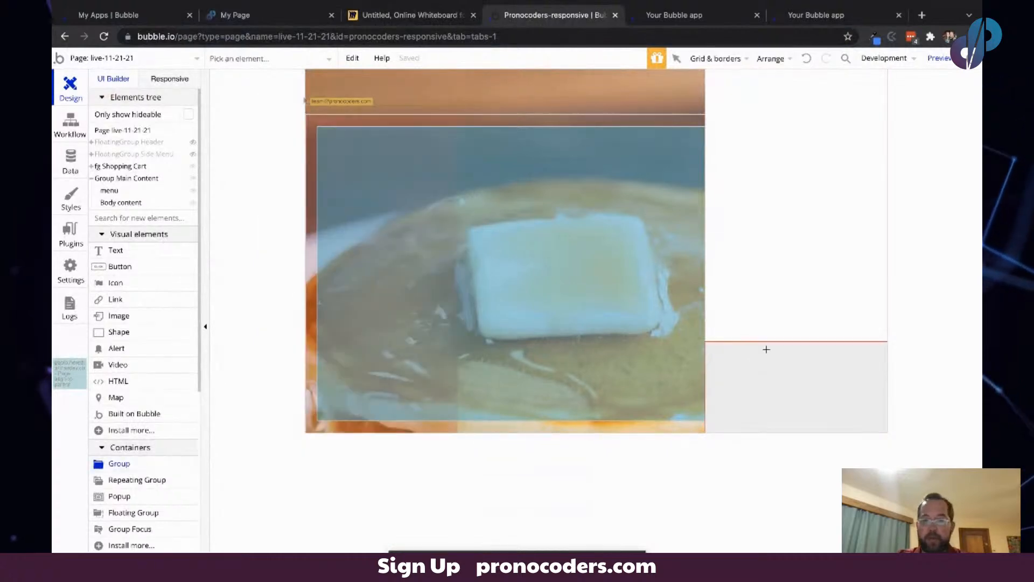
pyautogui.click(767, 350)
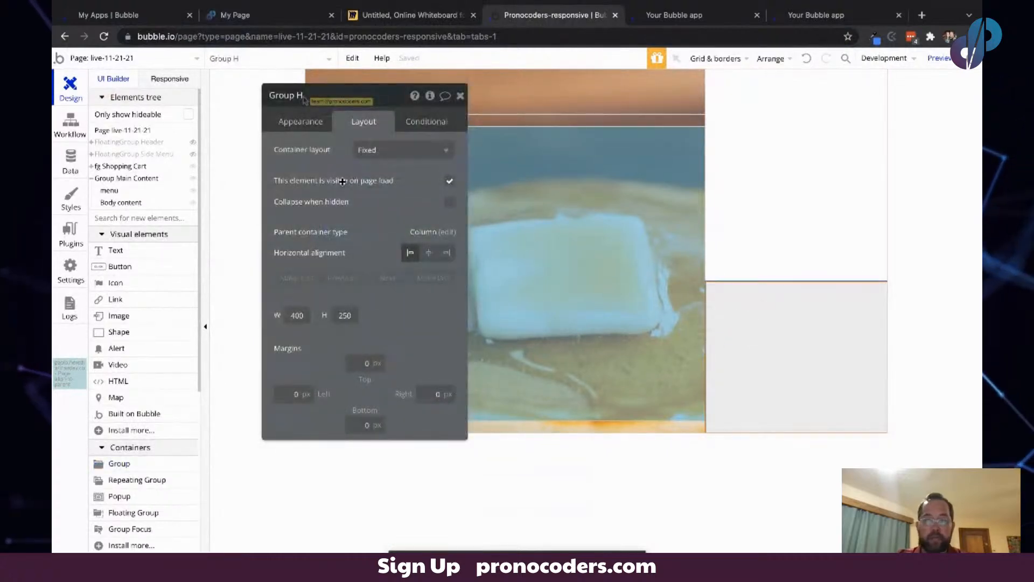
pyautogui.click(372, 150)
pyautogui.click(381, 205)
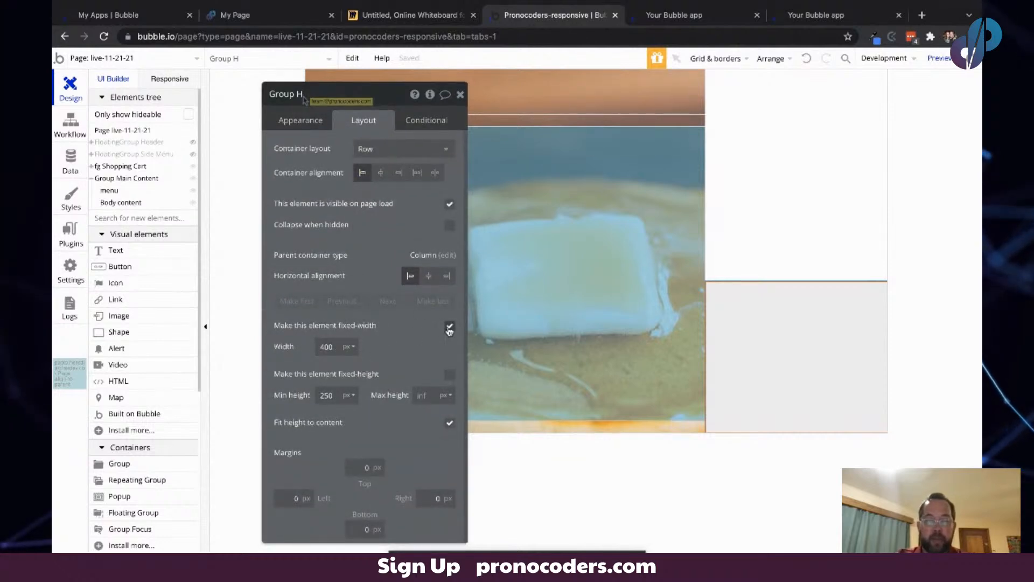
# - Make the row group not fixed-width with a 0 px minimum width and a 75 px minimum height
pyautogui.click(449, 327)
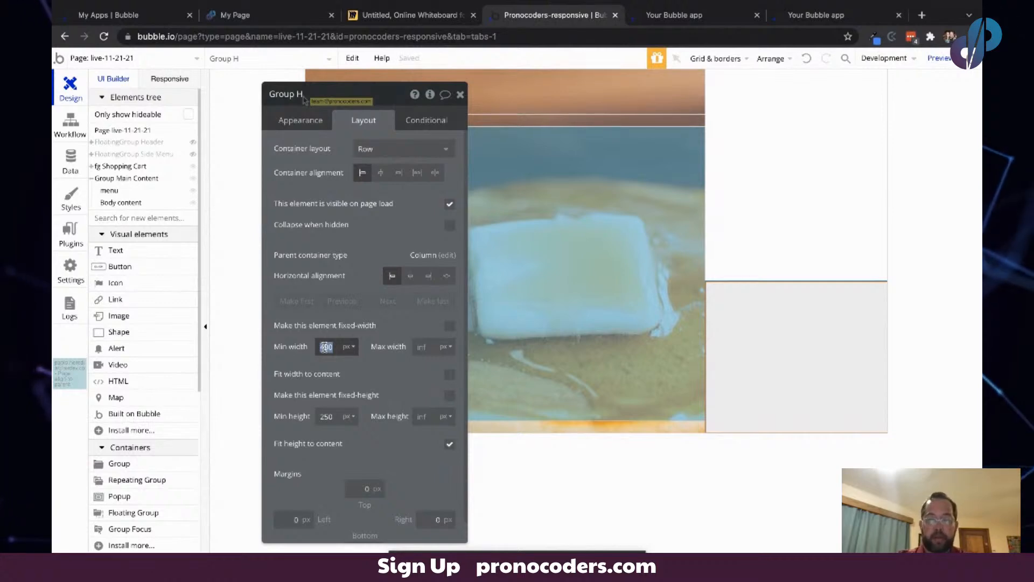
pyautogui.write('0')
pyautogui.click(319, 309)
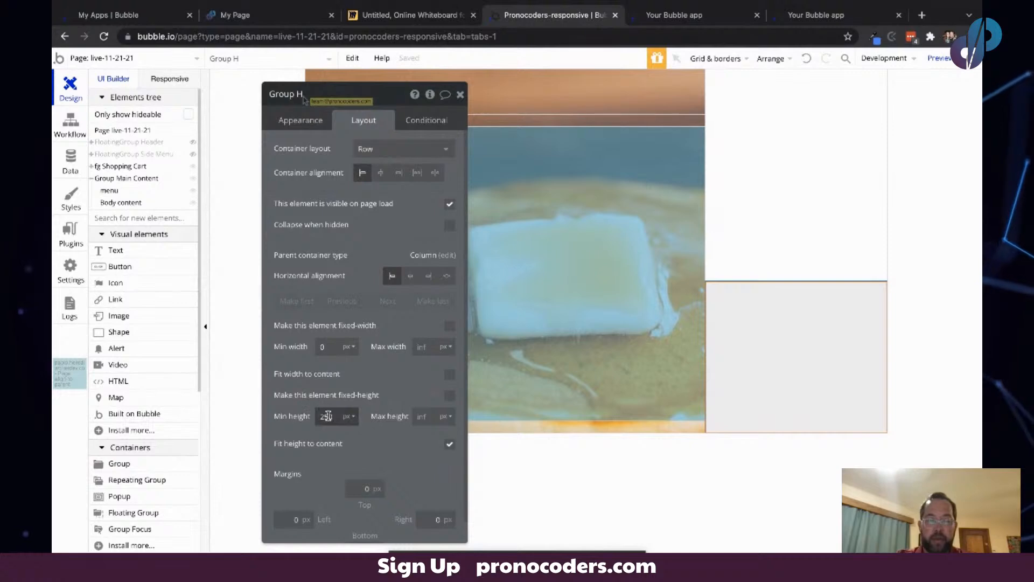
pyautogui.write('75')
pyautogui.press('Tab')
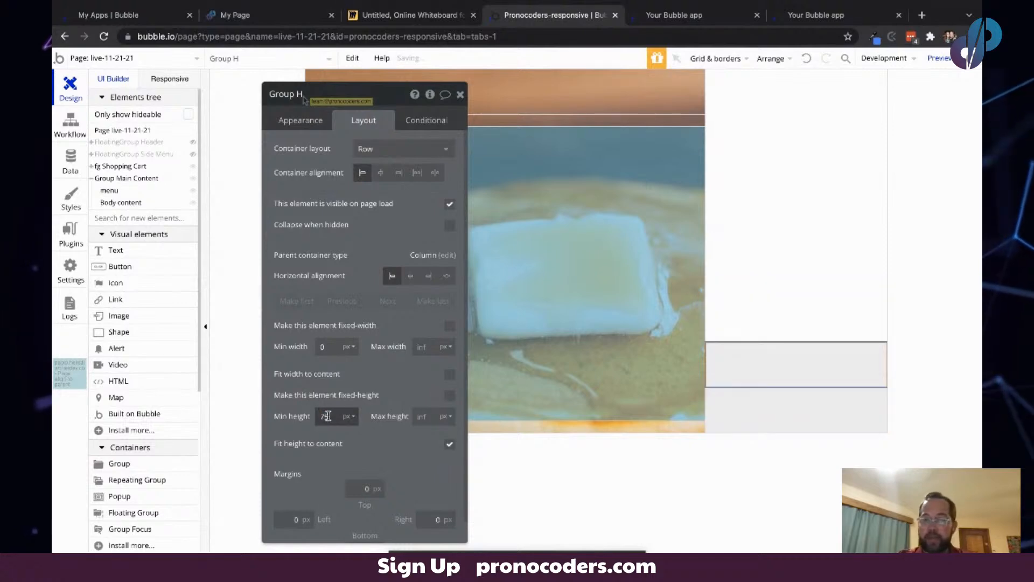
# - Add a text element reading "Total Saving" inside the row group and center it vertically
pyautogui.click(120, 255)
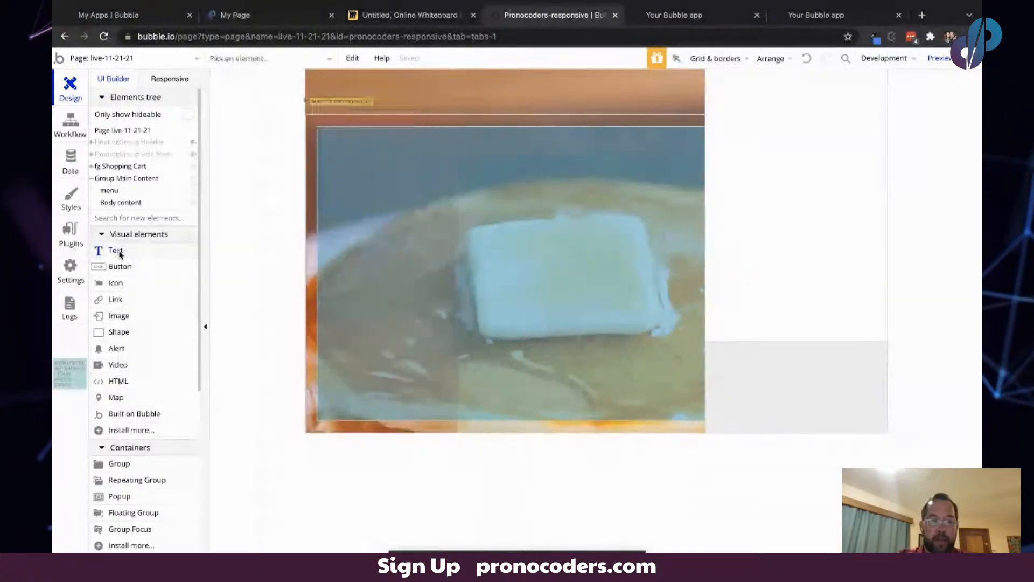
pyautogui.click(711, 347)
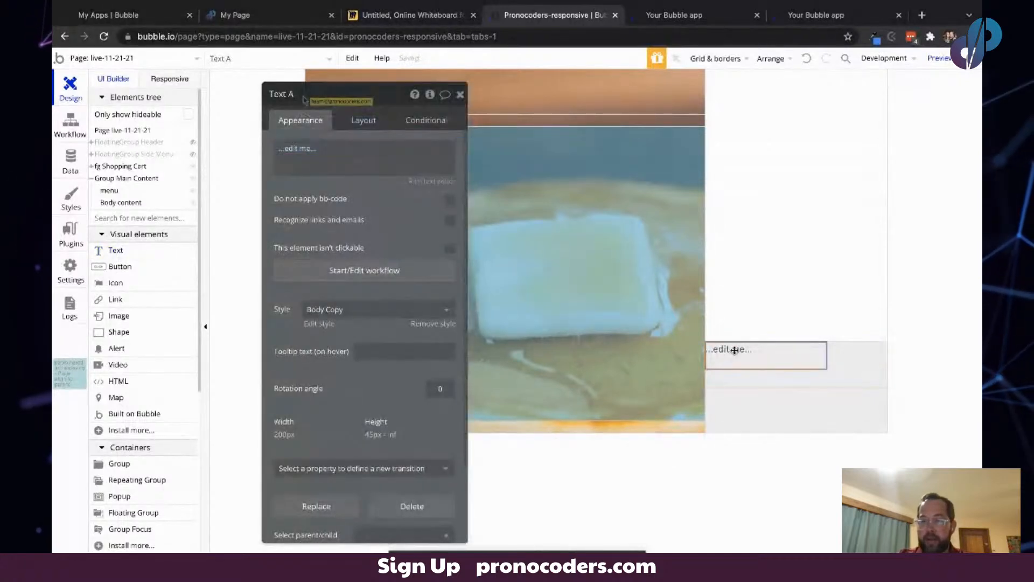
pyautogui.click(333, 154)
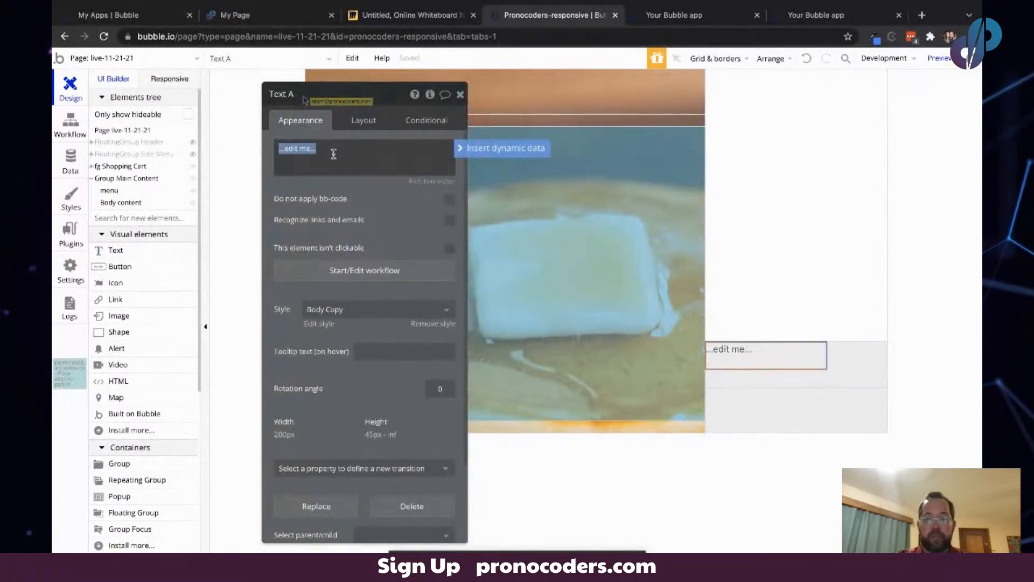
pyautogui.write('Total Saving')
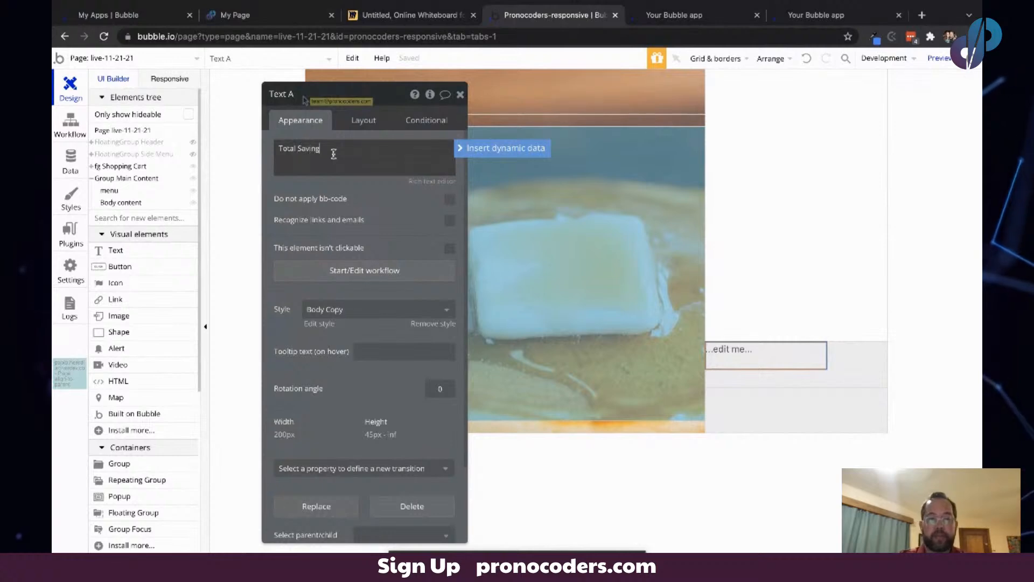
pyautogui.click(360, 119)
pyautogui.click(411, 216)
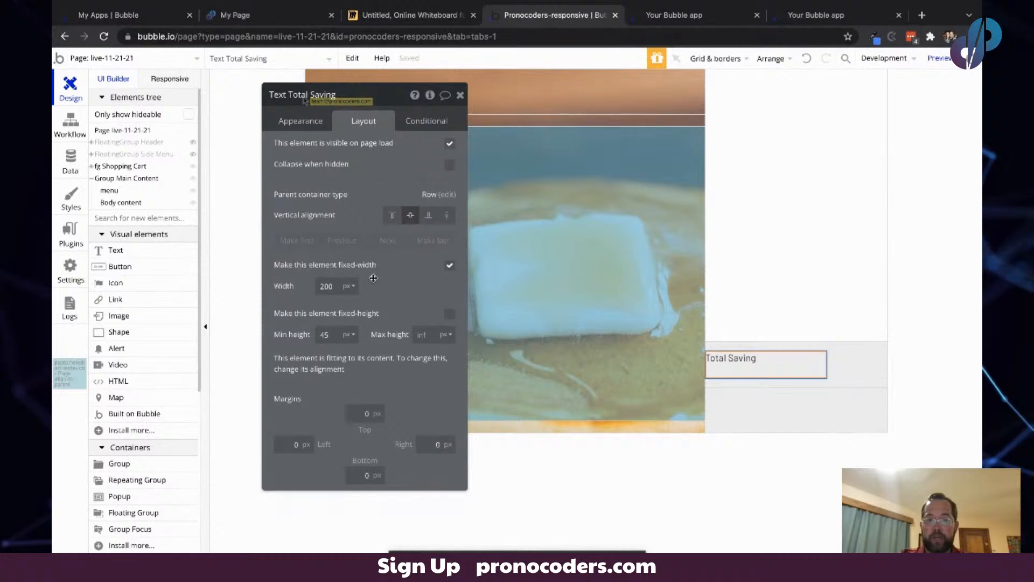
# - Make the Total Saving text not fixed-width and set its minimum height to 0 px
pyautogui.doubleClick(324, 335)
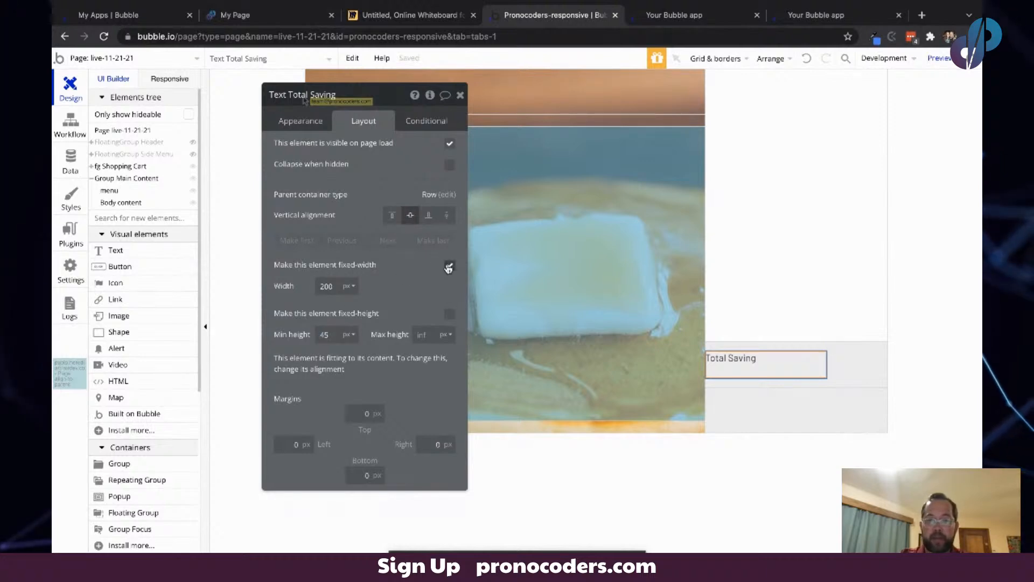
pyautogui.click(449, 267)
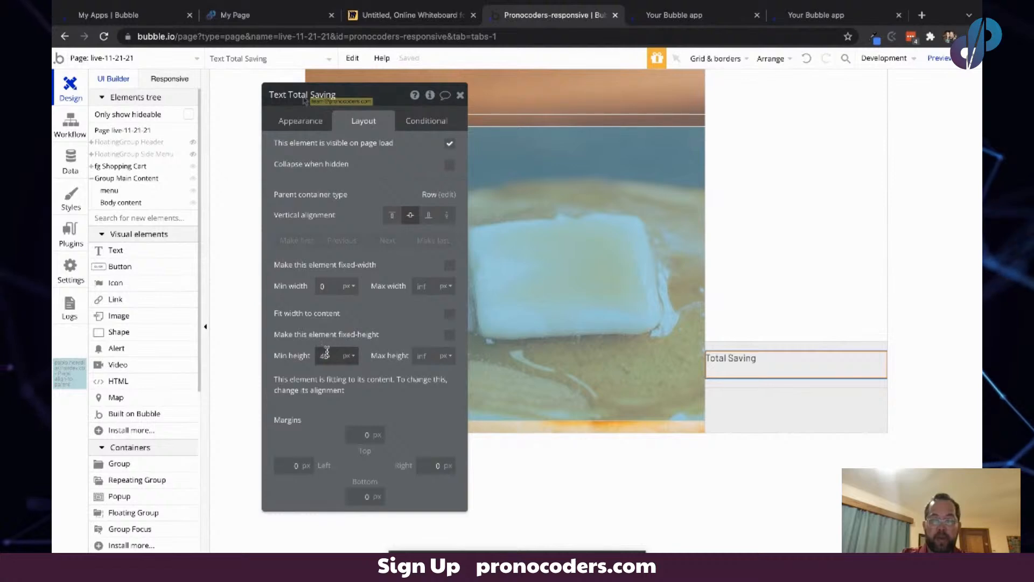
pyautogui.press('Tab')
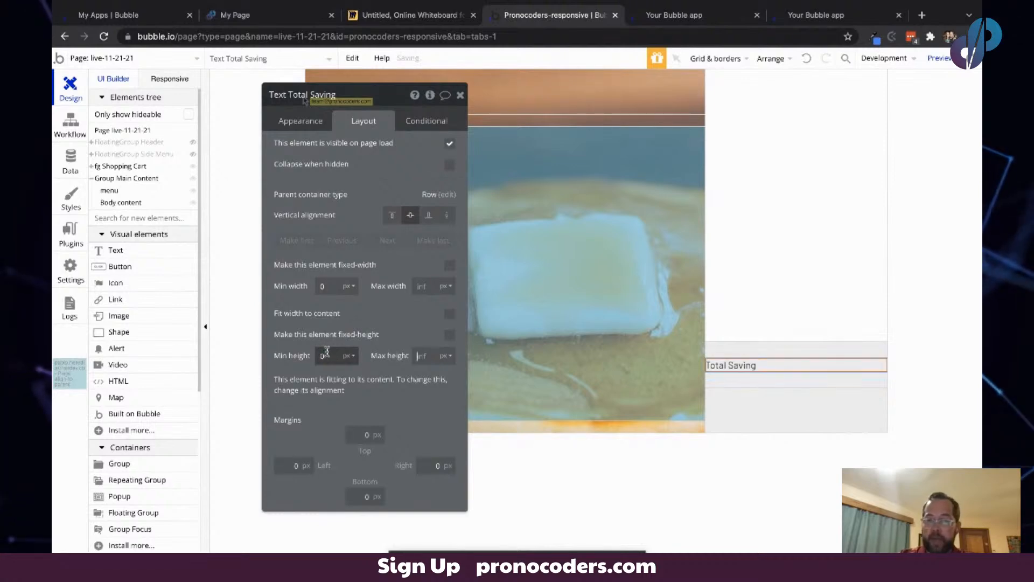
pyautogui.click(338, 215)
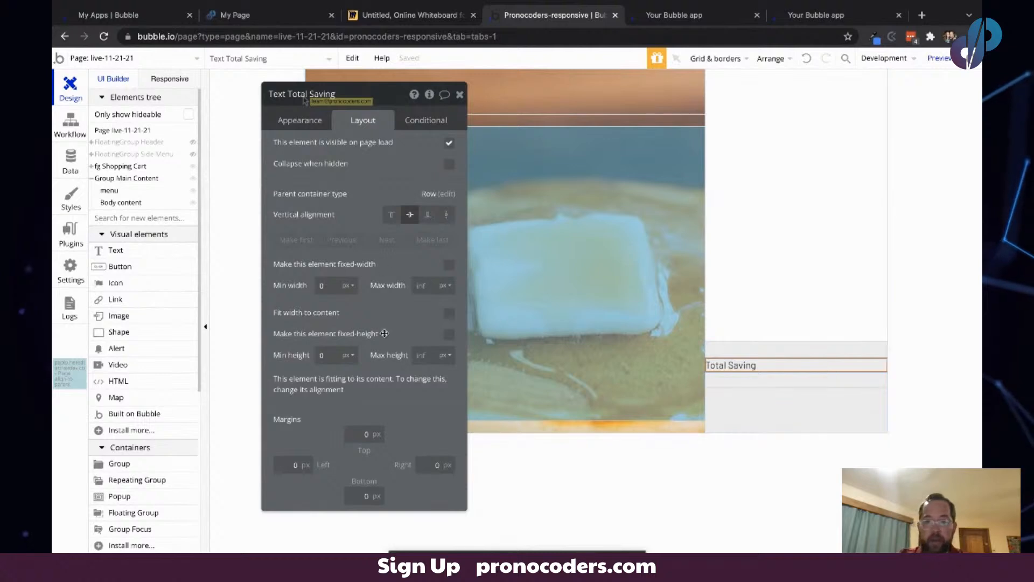
# - Give the Total Saving text 10 px top and bottom margins
pyautogui.click(359, 435)
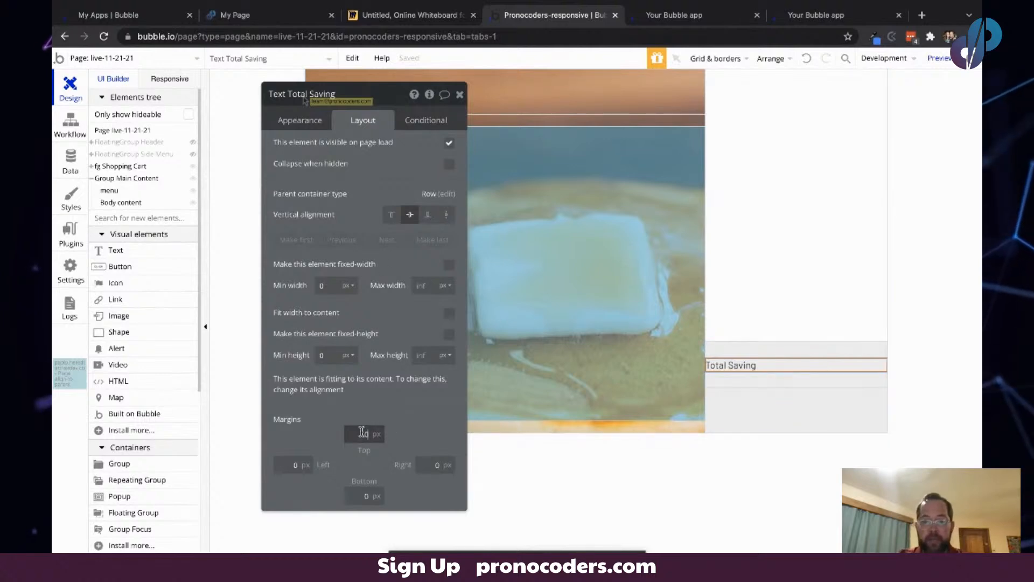
pyautogui.doubleClick(362, 432)
pyautogui.write('100')
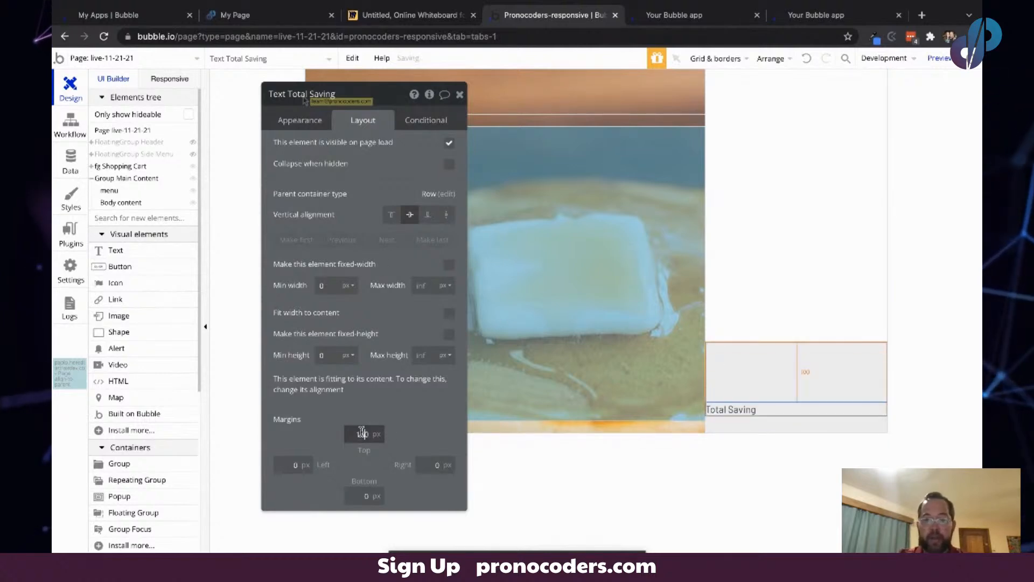
pyautogui.press('BackSpace')
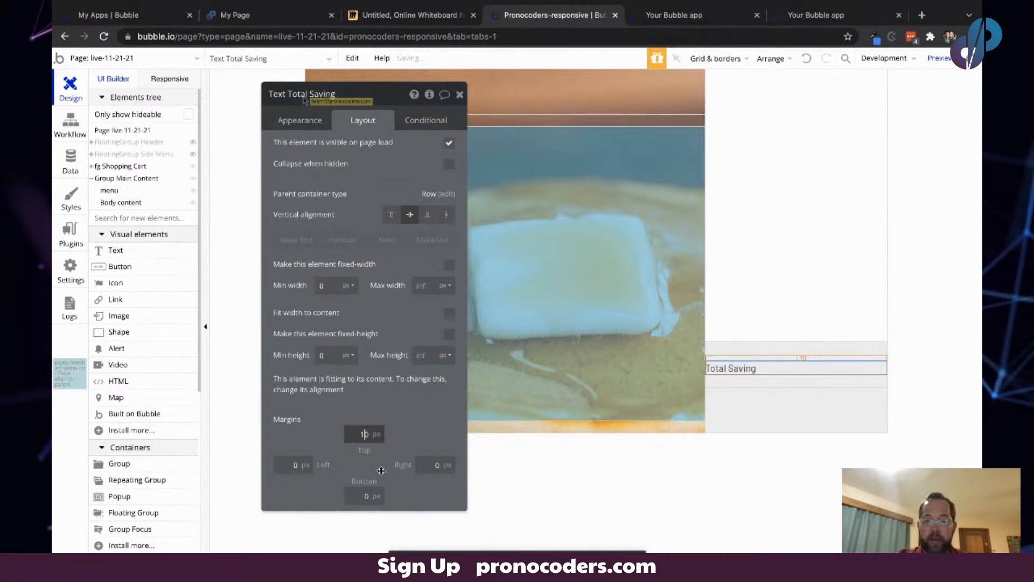
pyautogui.doubleClick(361, 495)
pyautogui.write('10')
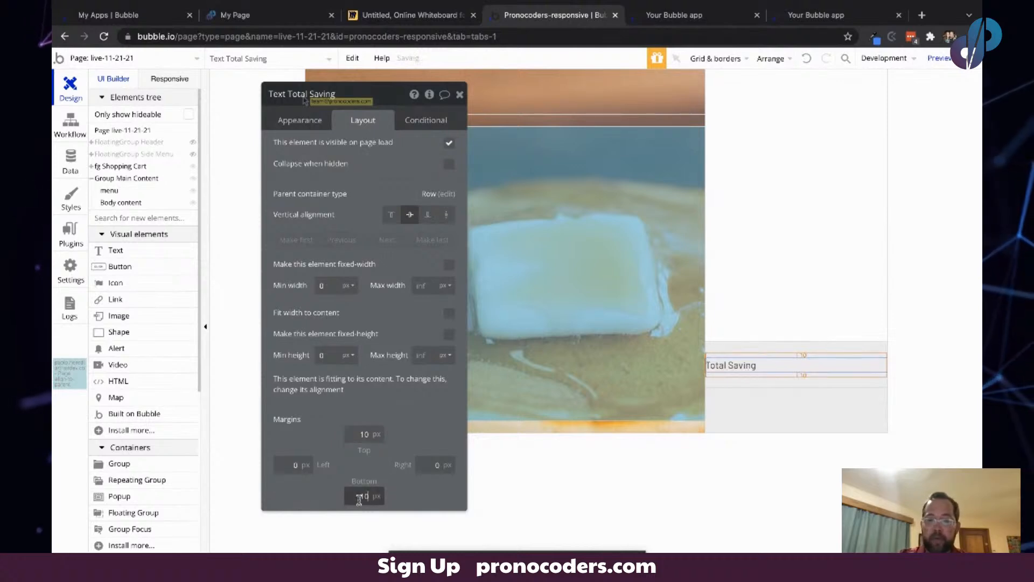
# - Paste a copy of the Total Saving text into the row, right-align it, and change its text to "$57.83"
pyautogui.click(410, 411)
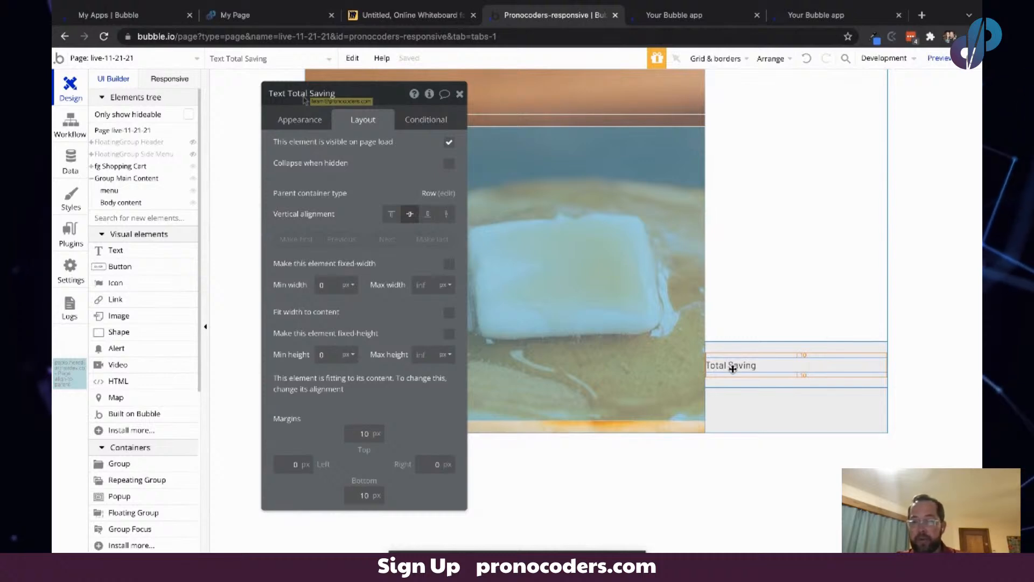
pyautogui.hotkey('ctrl', 'v')
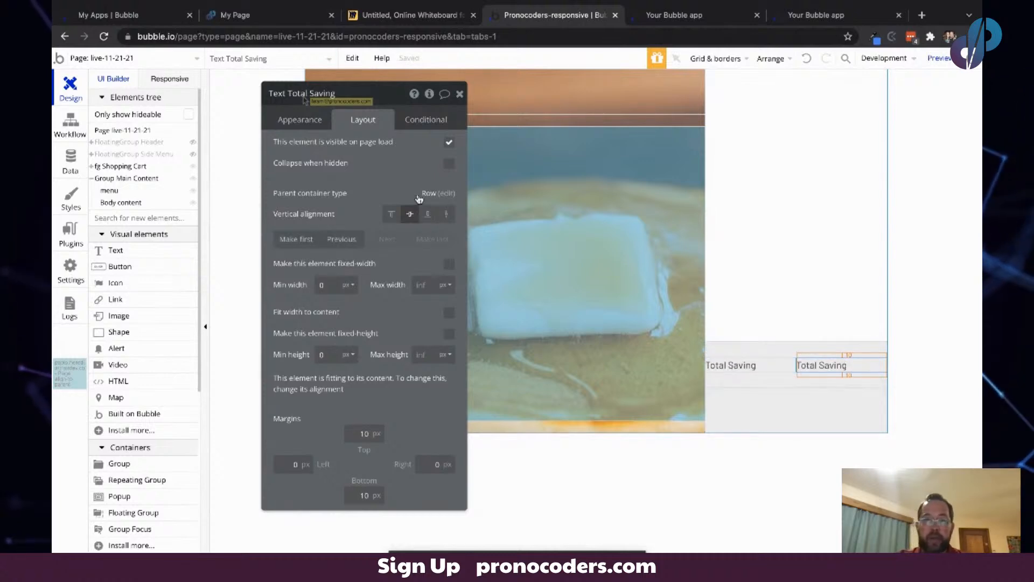
pyautogui.click(301, 120)
pyautogui.click(424, 323)
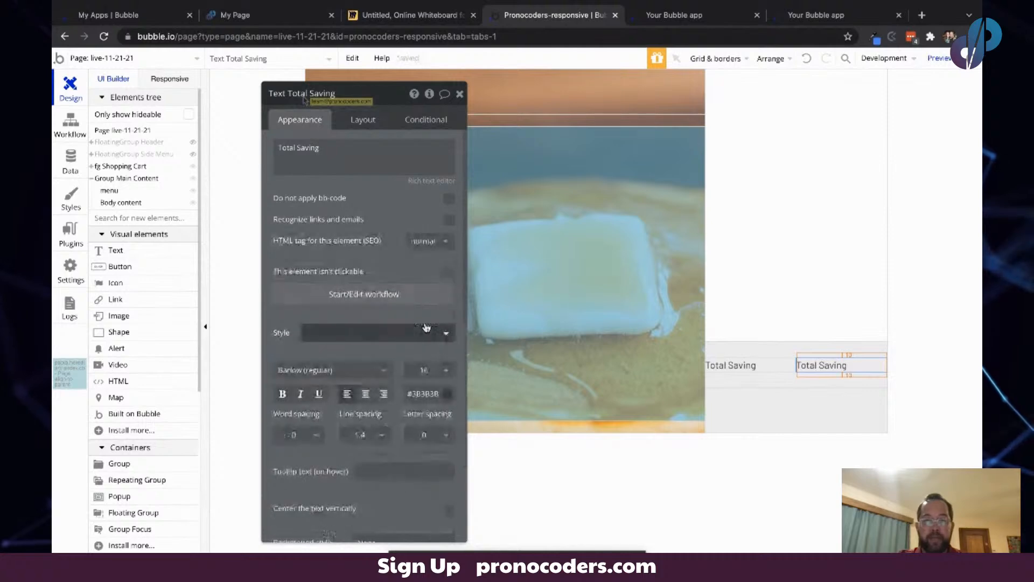
pyautogui.click(383, 394)
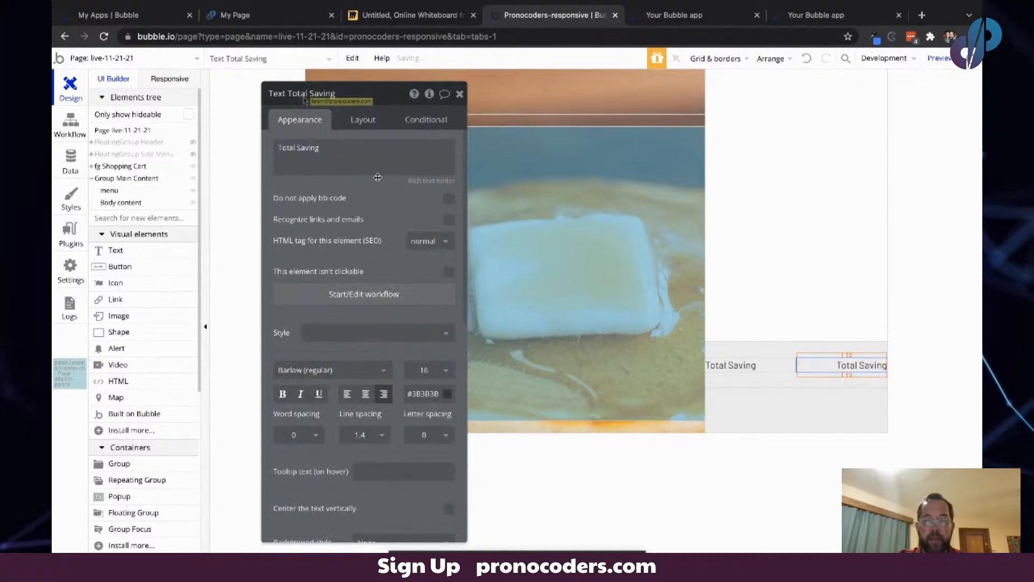
pyautogui.tripleClick(343, 151)
pyautogui.write('S')
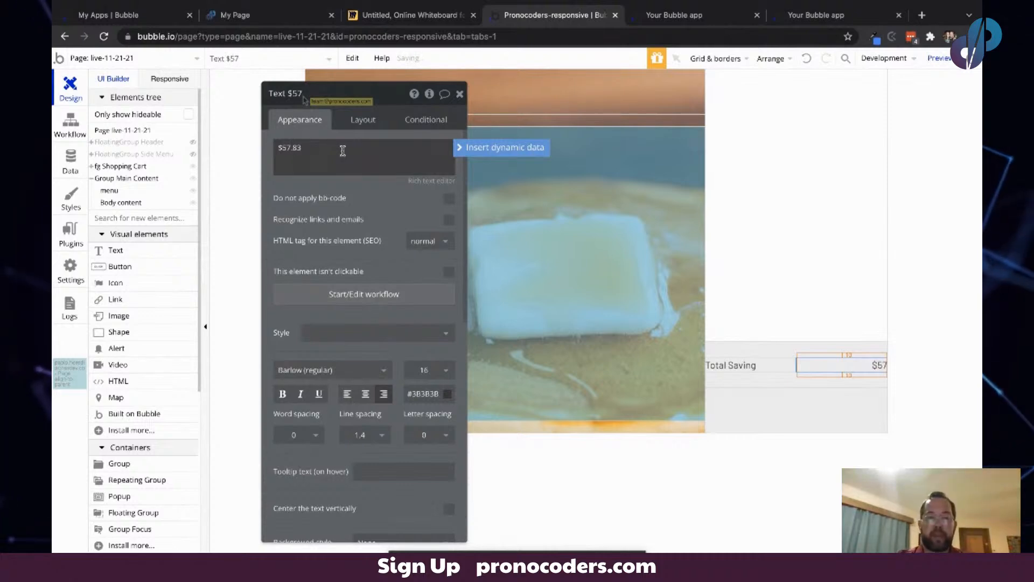
pyautogui.click(373, 193)
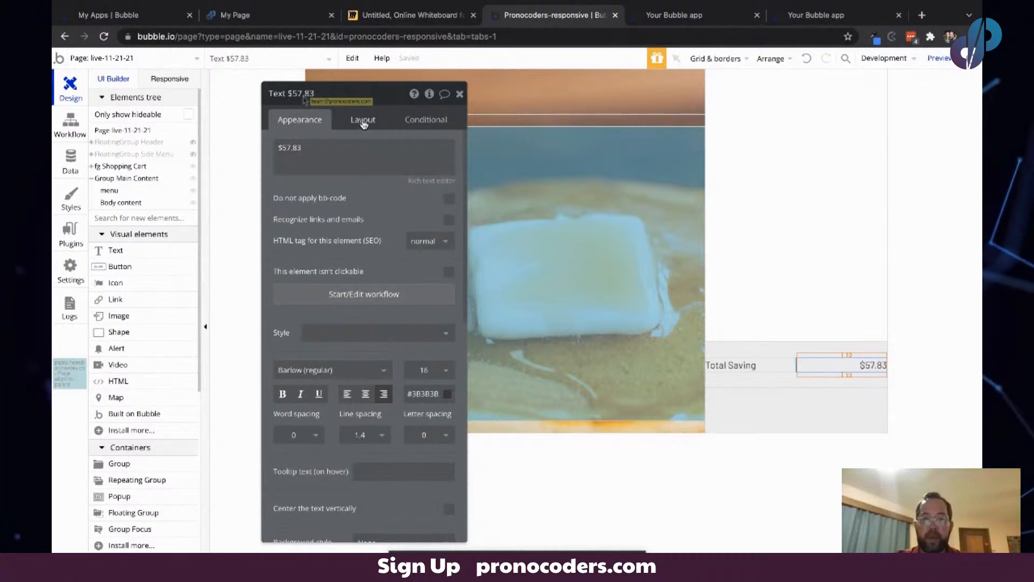
# - Make the $57.83 text fit its width to content
pyautogui.click(363, 119)
pyautogui.click(449, 312)
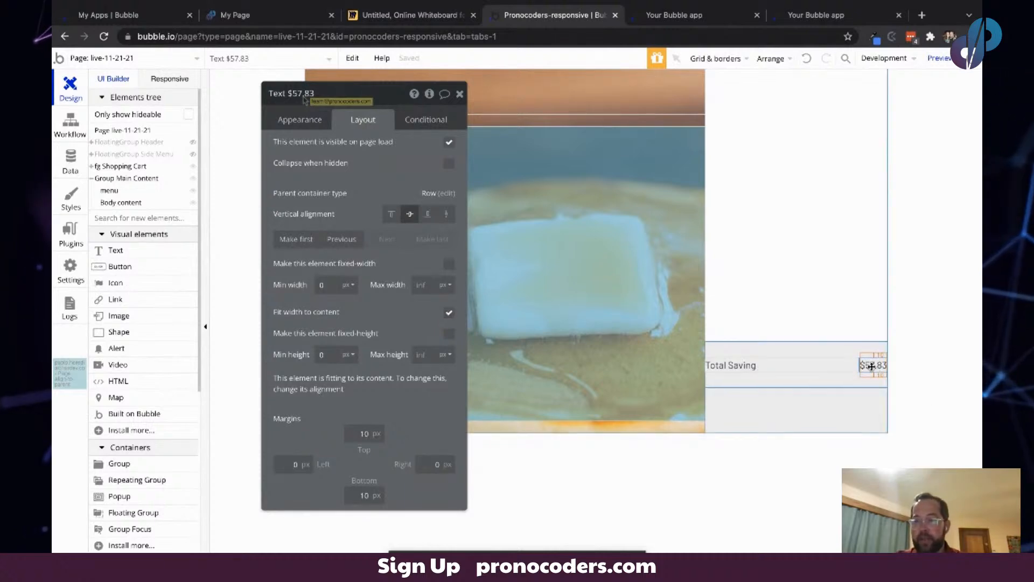
pyautogui.click(797, 362)
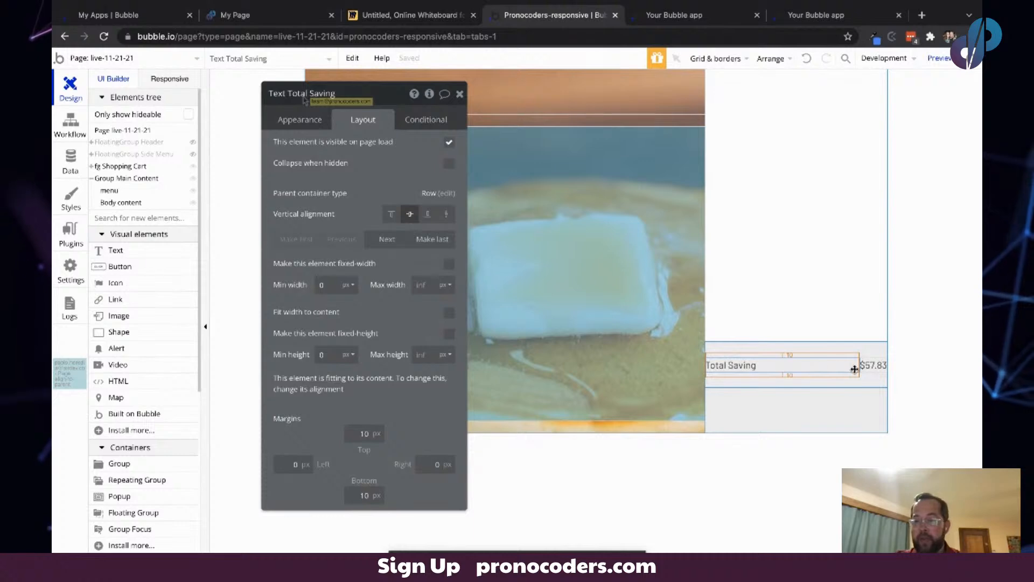
pyautogui.click(876, 372)
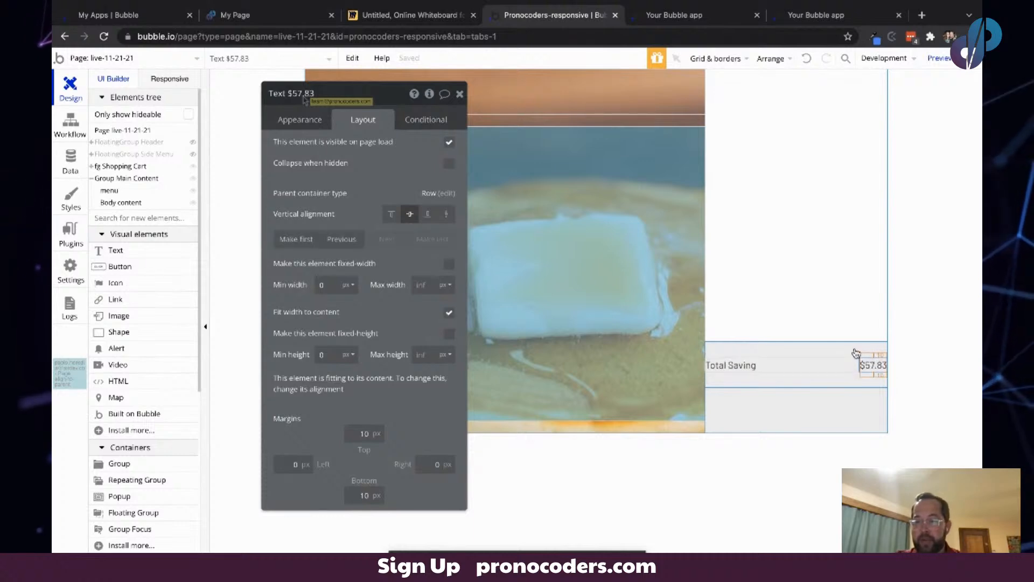
# - Set the Total Saving row group's minimum height to 0 px
pyautogui.click(854, 349)
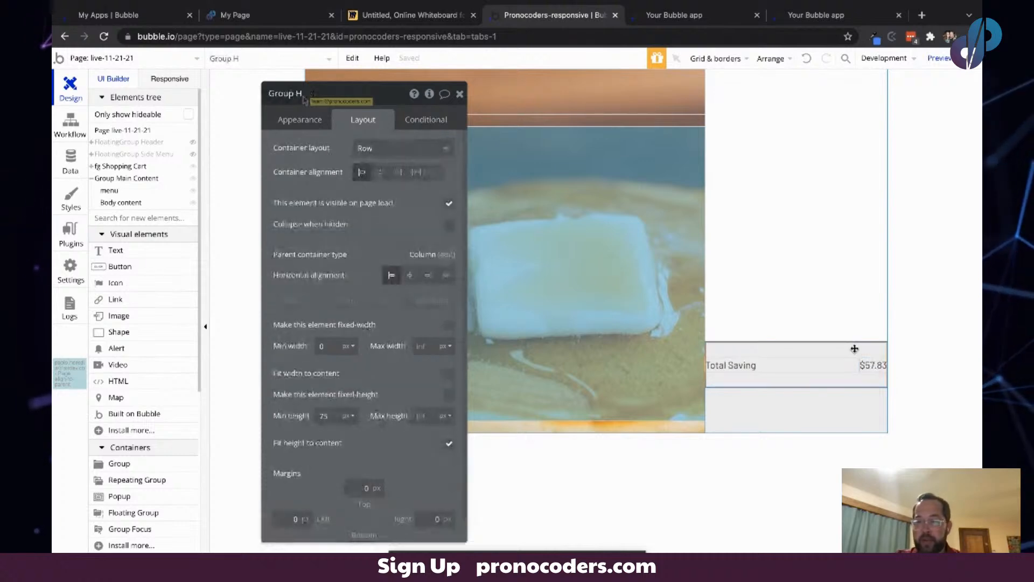
pyautogui.doubleClick(326, 415)
pyautogui.write('0')
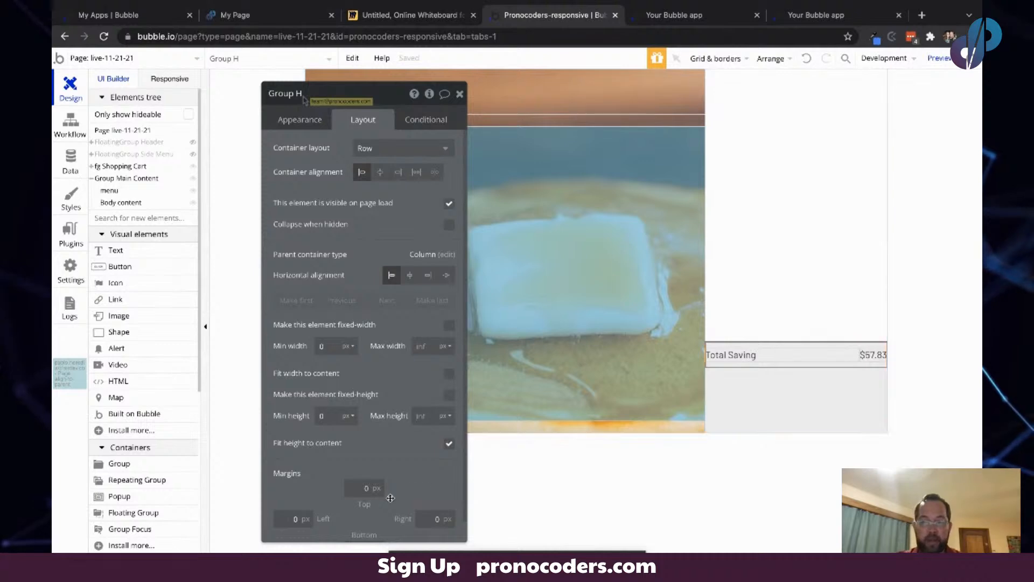
# - Give the row group 20 px left and right margins and a 10 px top margin
pyautogui.scroll(-2, 383, 385)
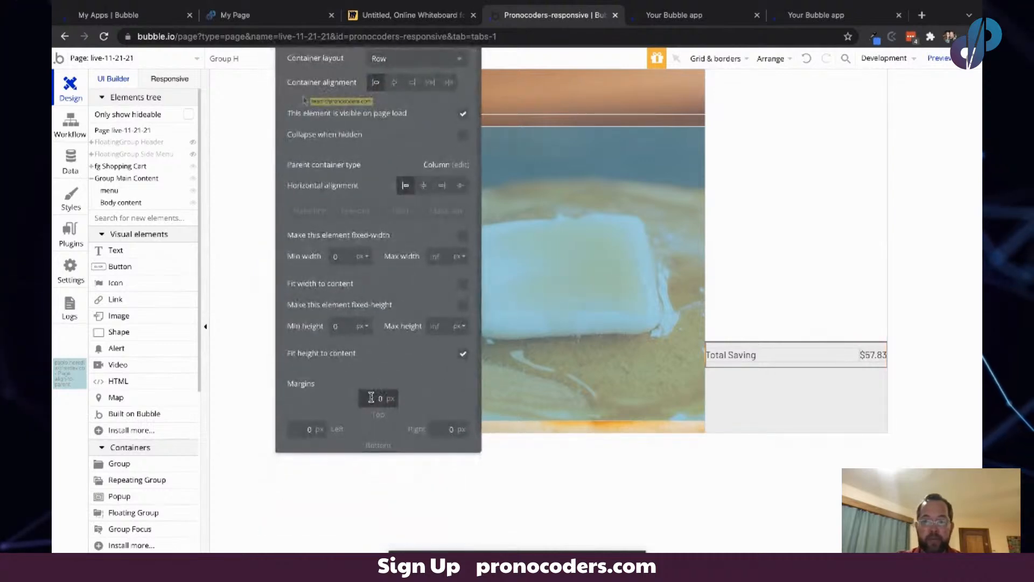
pyautogui.click(305, 426)
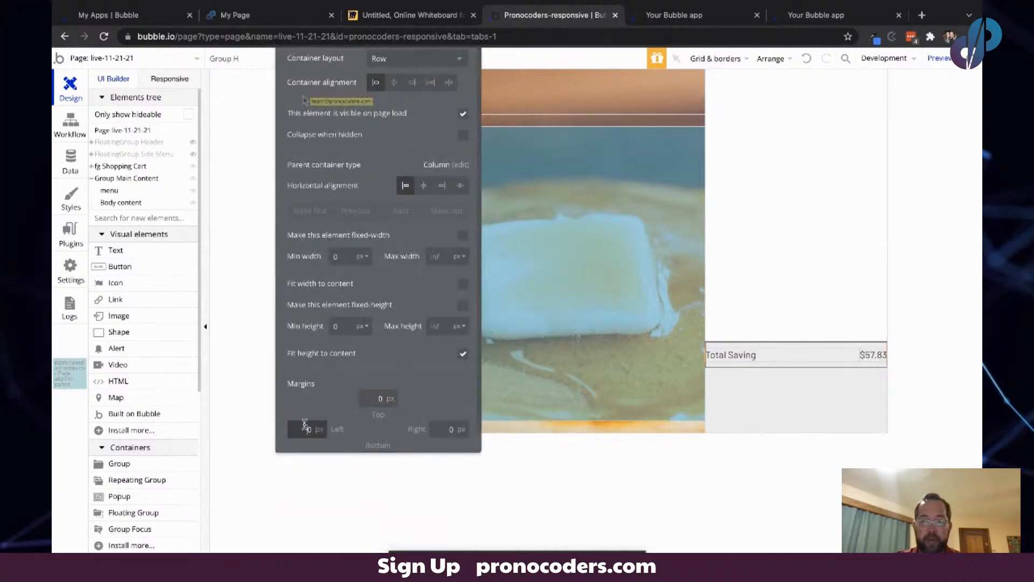
pyautogui.write('2')
pyautogui.click(447, 430)
pyautogui.write('2')
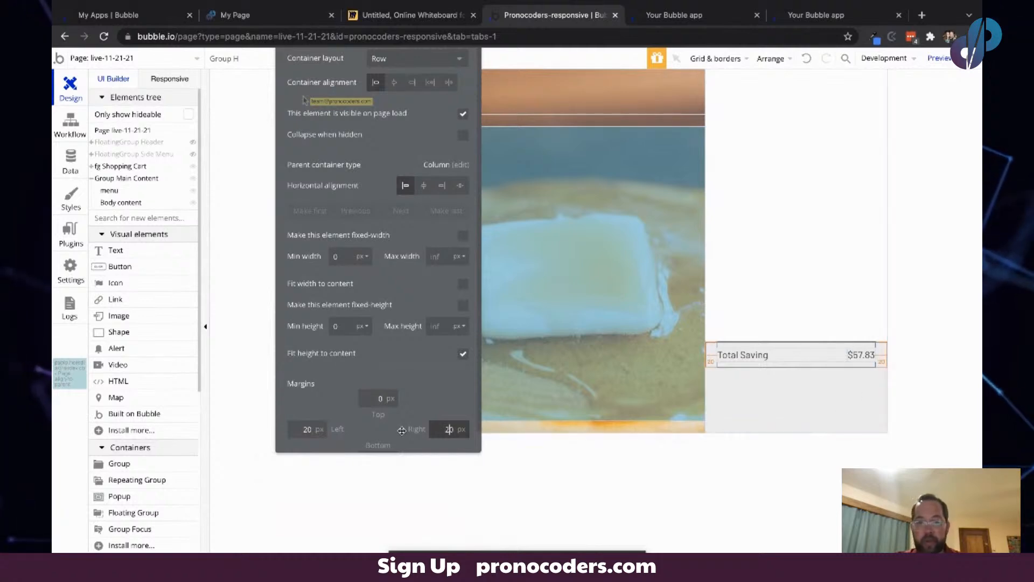
pyautogui.click(371, 399)
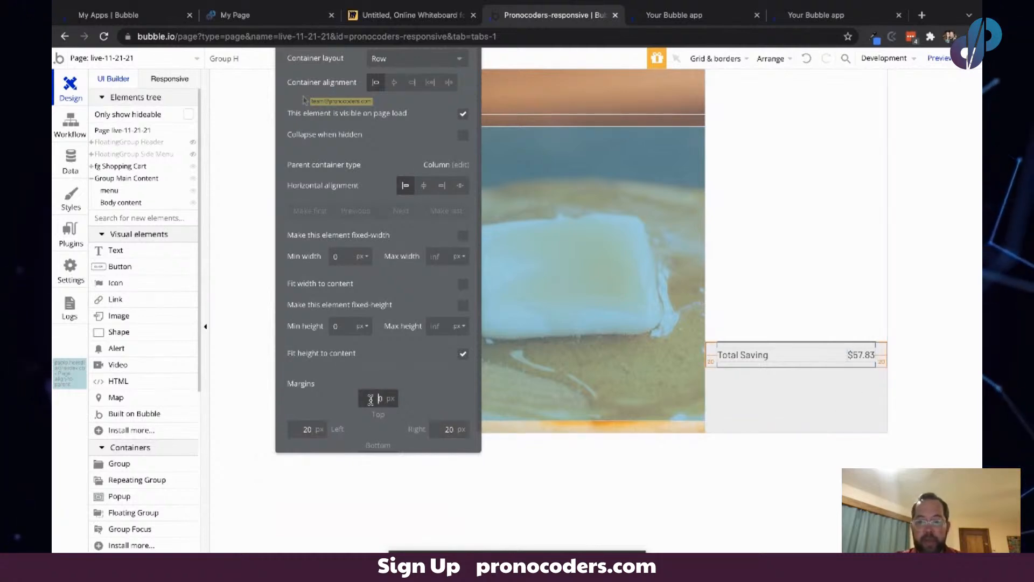
pyautogui.write('1')
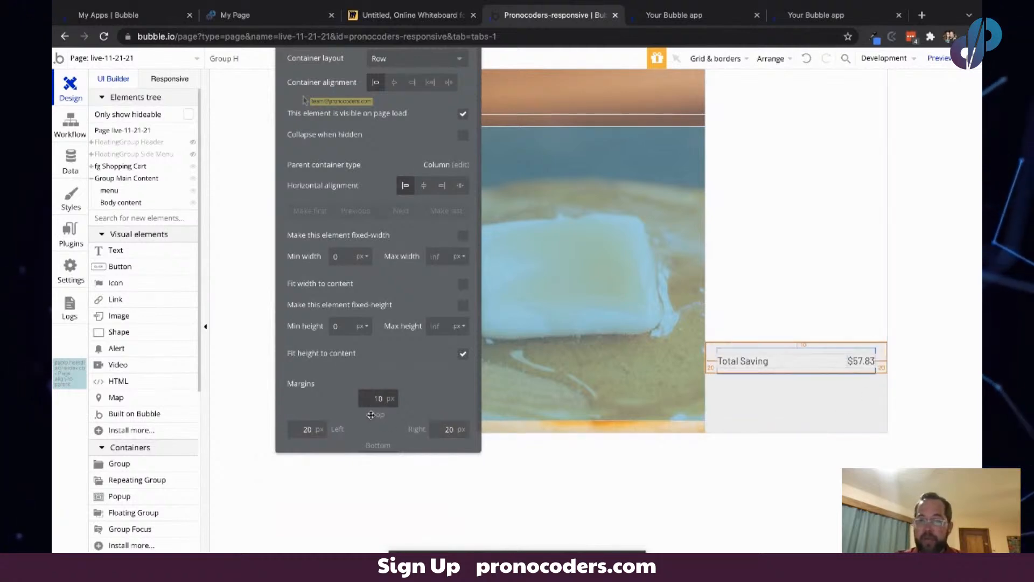
# - Duplicate the Total Saving row and rename the copy's label to "Cart Total"
pyautogui.click(738, 350)
pyautogui.hotkey('ctrl', 'd')
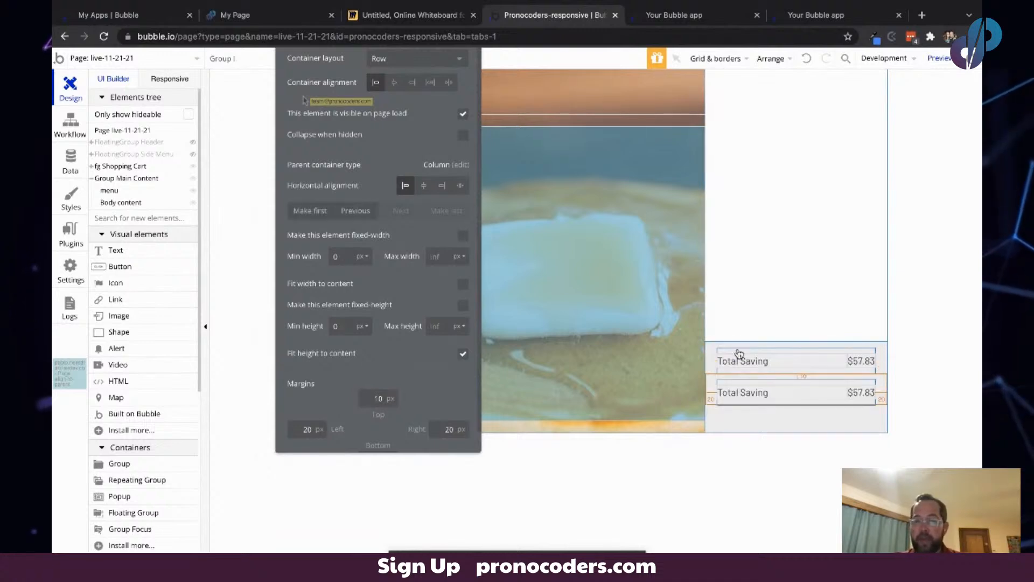
pyautogui.doubleClick(740, 392)
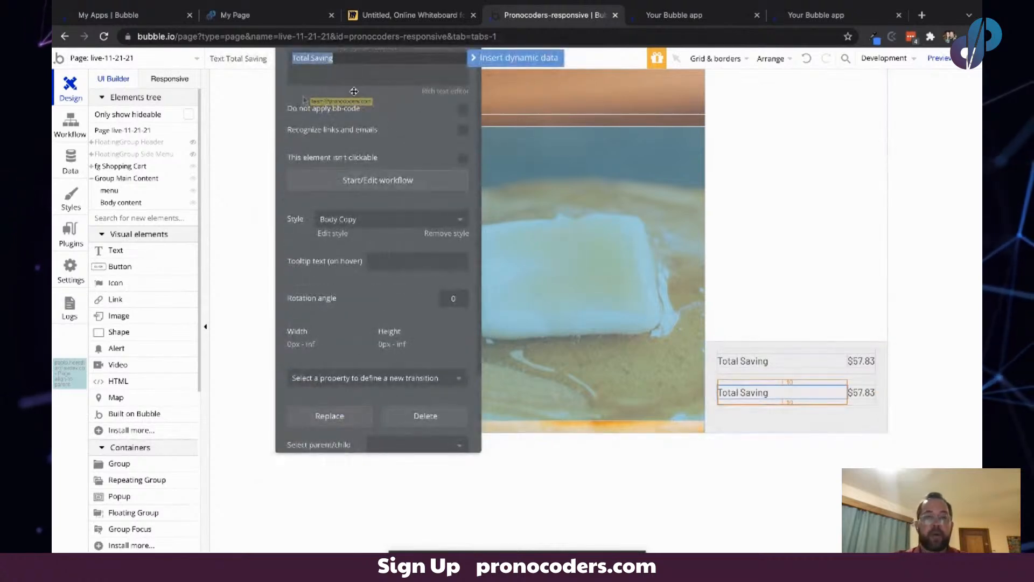
pyautogui.write('Cart Total')
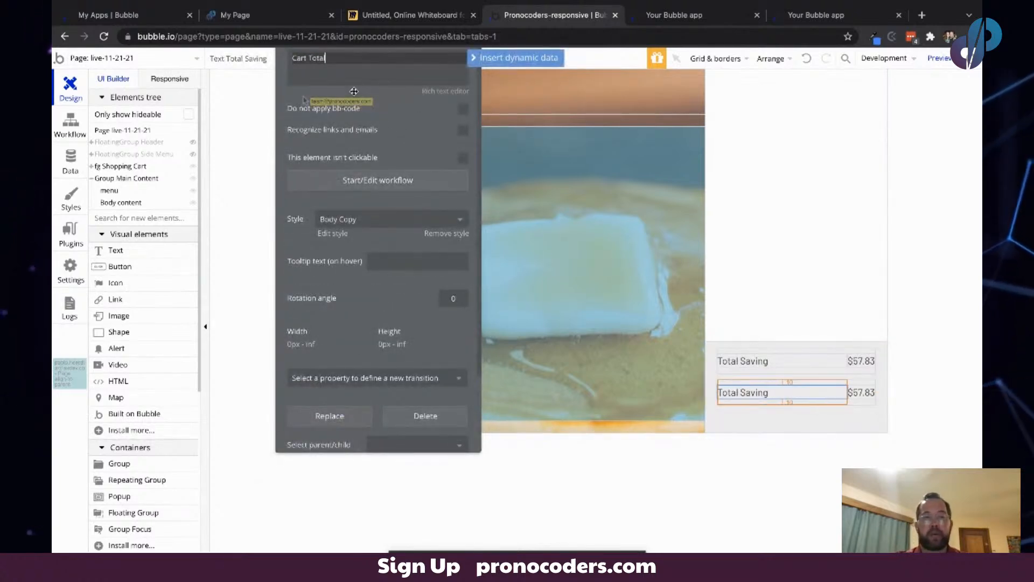
# - Change the duplicated price text to "$455.38" and set its font size to 24
pyautogui.click(859, 391)
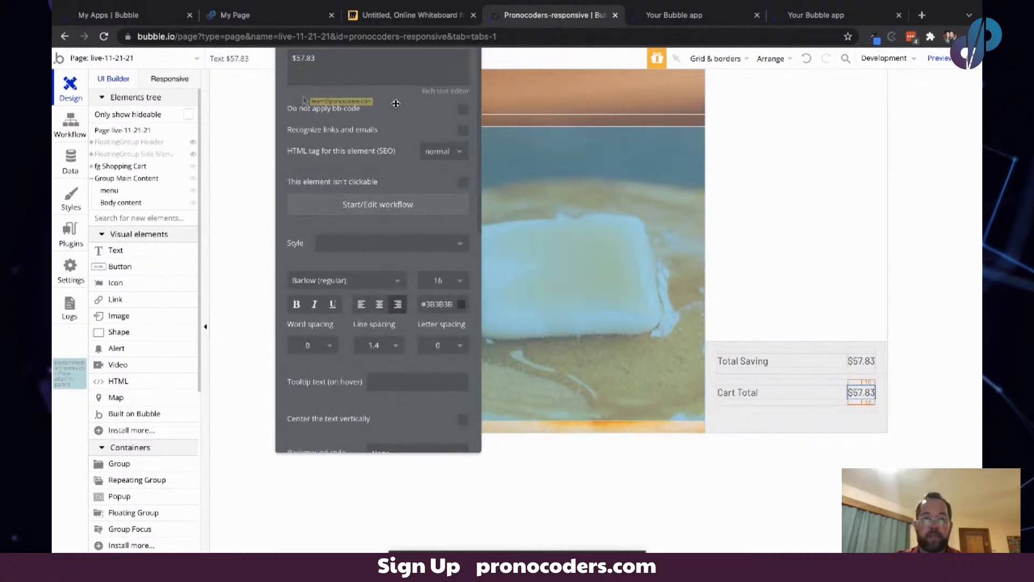
pyautogui.tripleClick(323, 116)
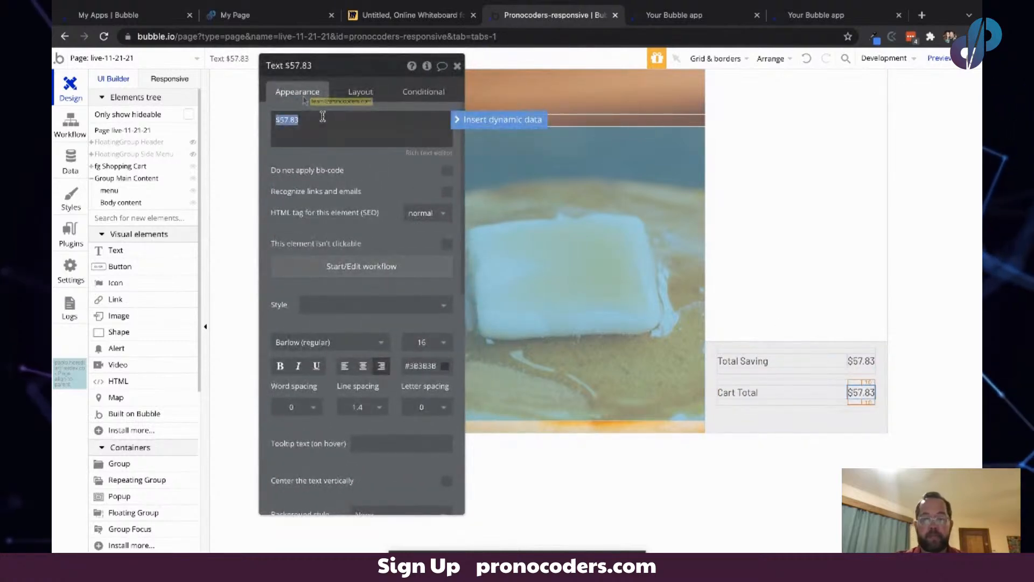
pyautogui.write('$455')
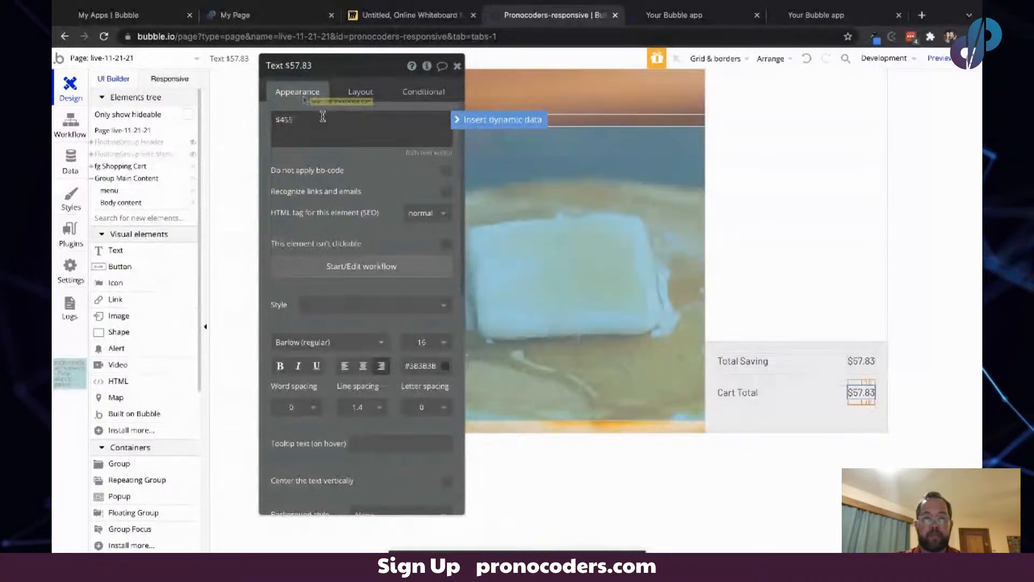
pyautogui.press('Tab')
pyautogui.click(380, 171)
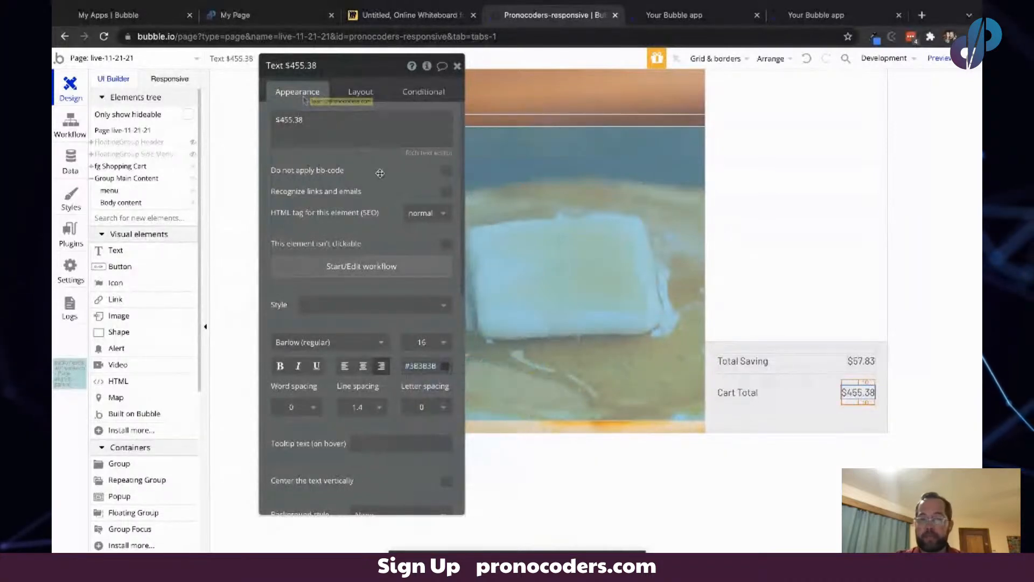
pyautogui.click(434, 342)
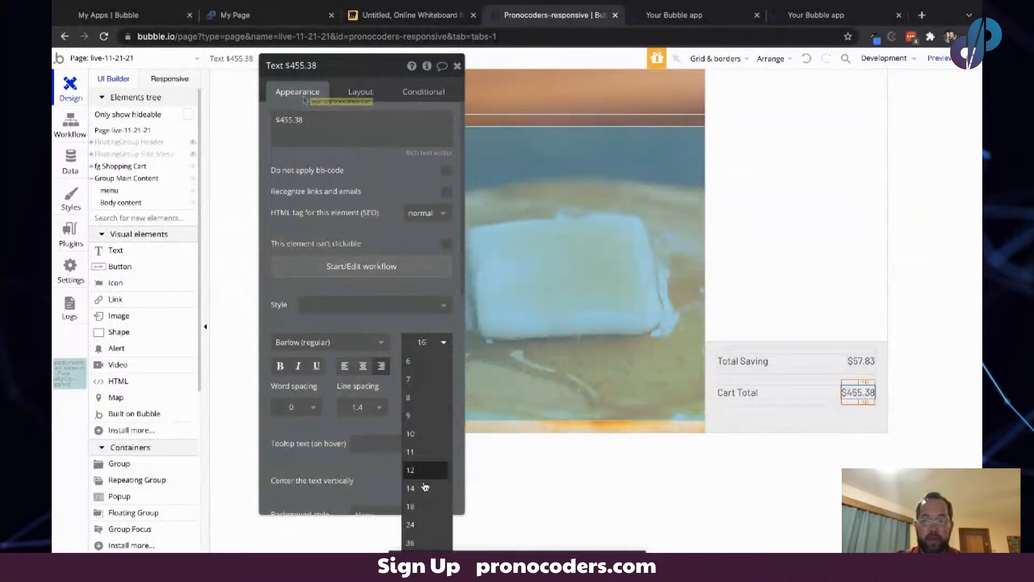
pyautogui.click(419, 526)
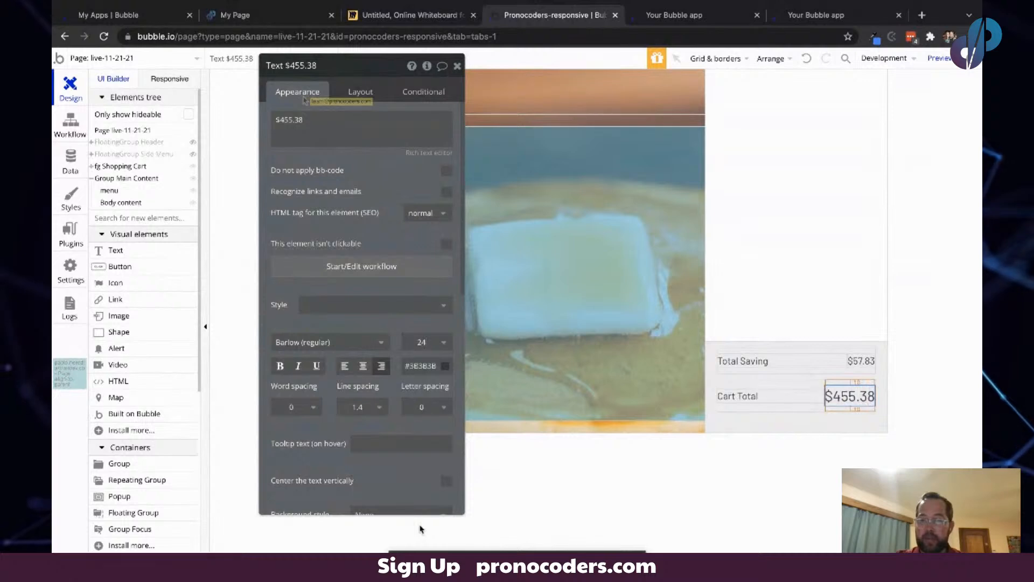
# - Remove the style from the Cart Total label and set its font size to 24
pyautogui.click(779, 393)
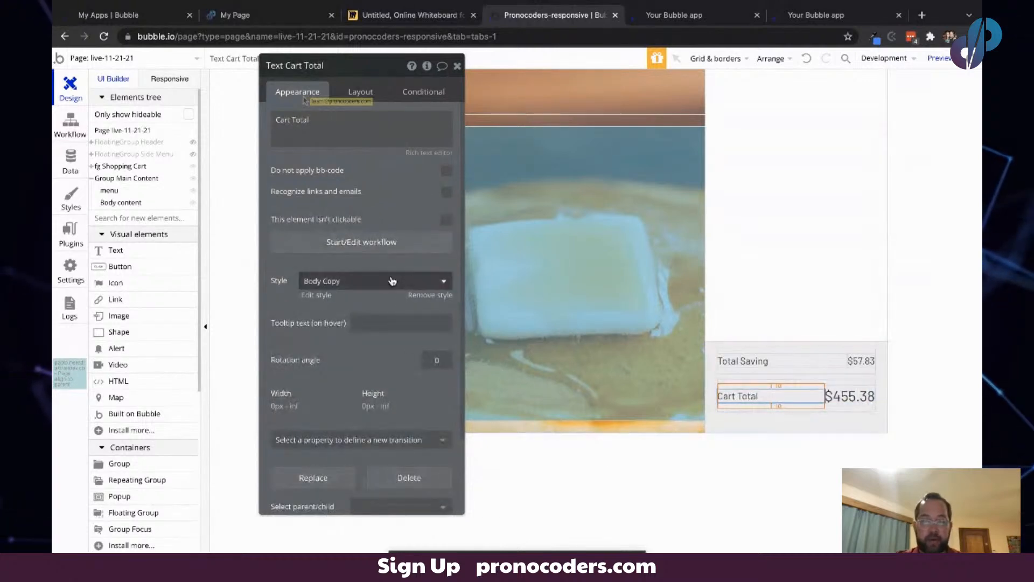
pyautogui.click(429, 295)
pyautogui.click(431, 345)
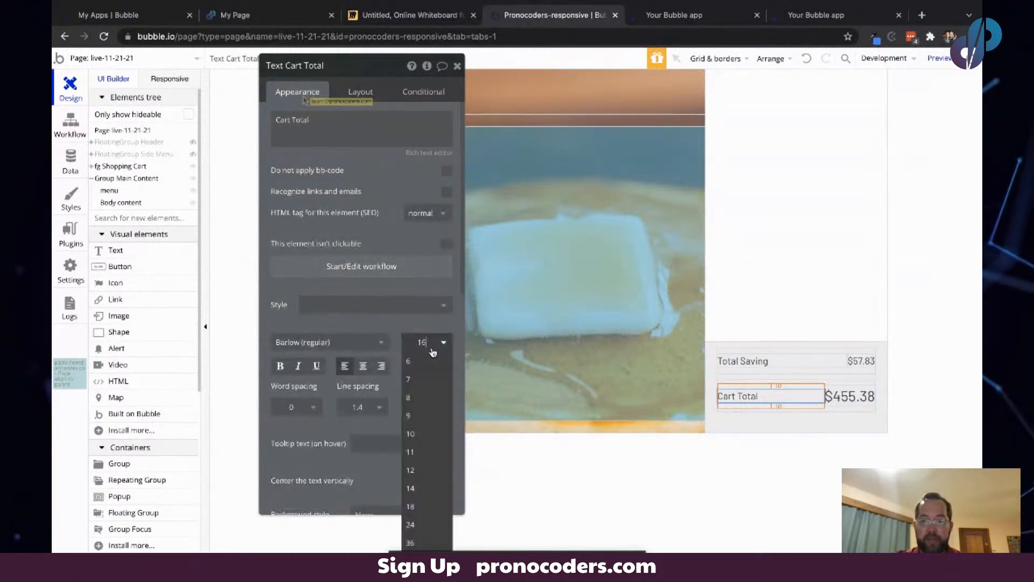
pyautogui.click(431, 524)
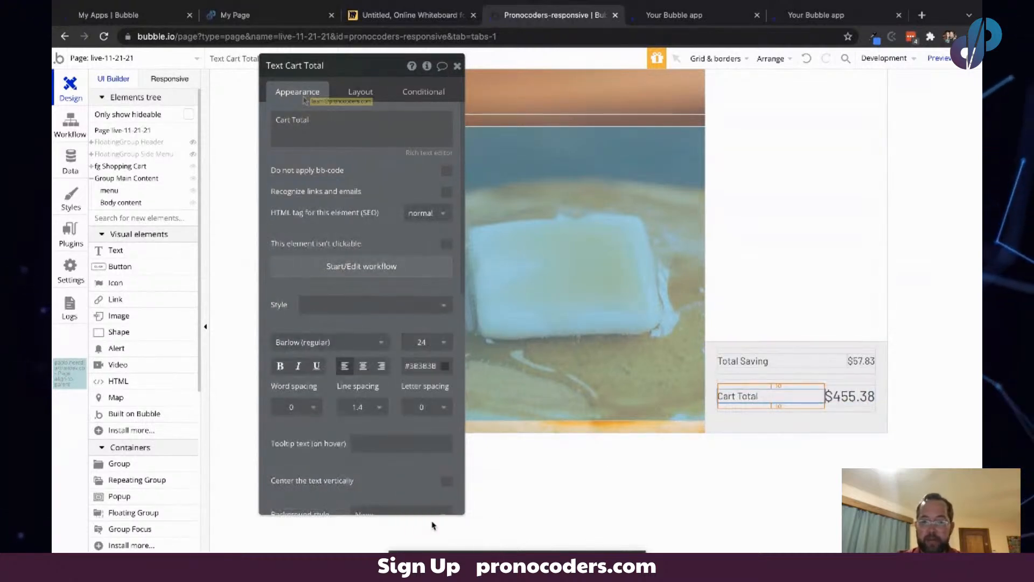
# - Set the Cart Total row group's top margin to 0 px
pyautogui.click(739, 411)
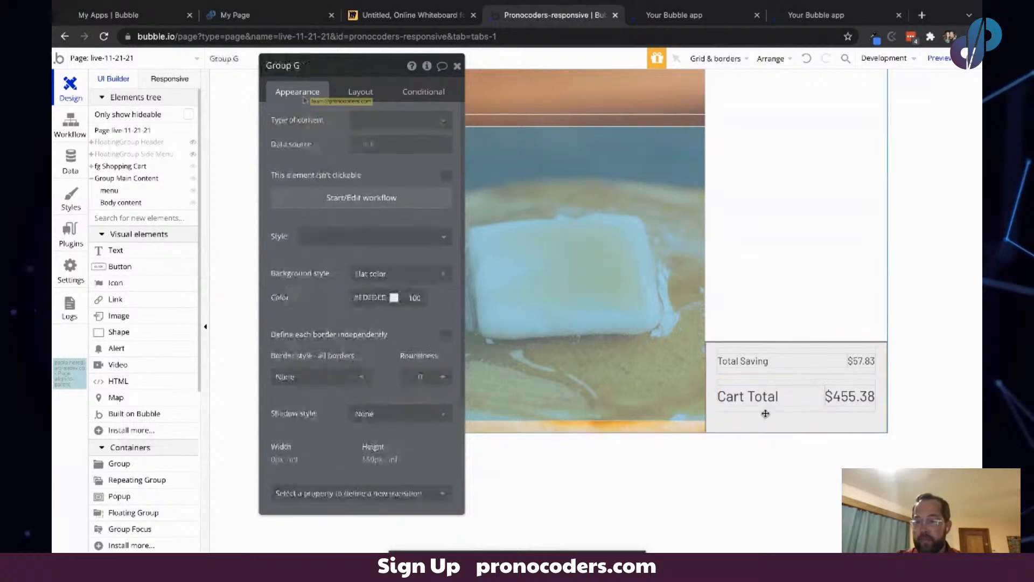
pyautogui.click(793, 378)
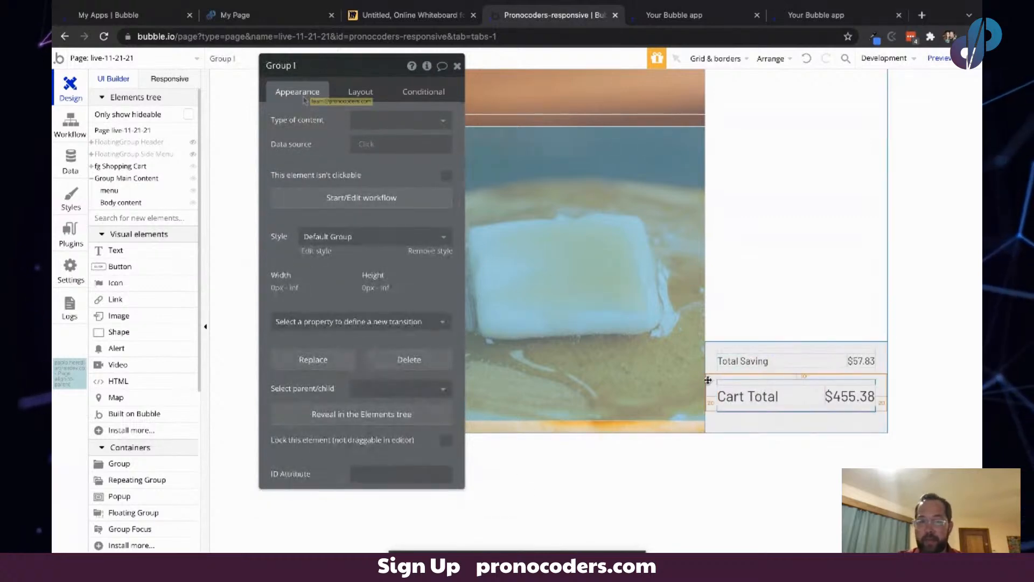
pyautogui.click(361, 92)
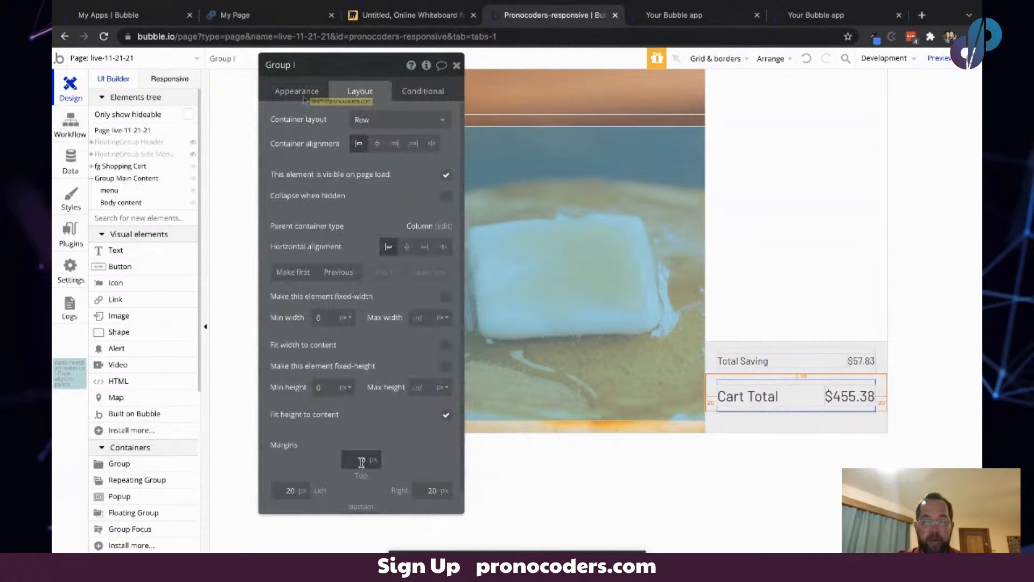
pyautogui.write('0')
pyautogui.press('Tab')
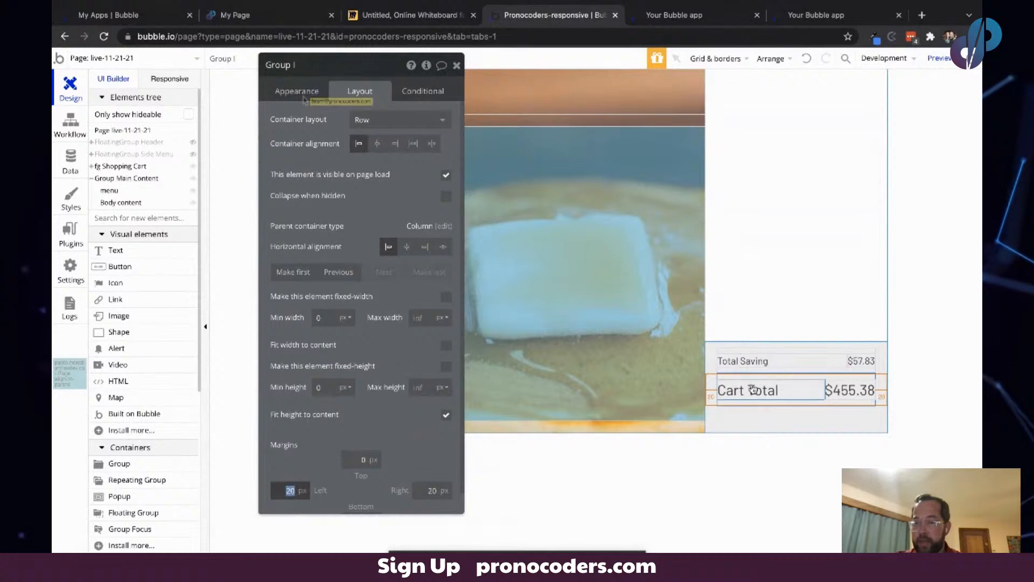
# - Add a button below the Cart Total row and make it non-fixed-width with a minimum width of 0 px
pyautogui.click(116, 267)
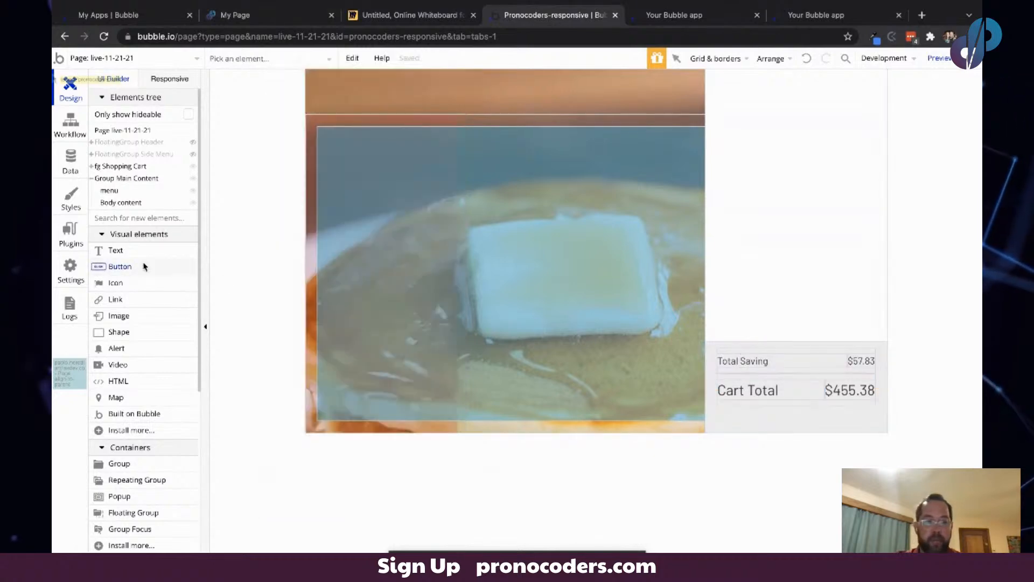
pyautogui.click(720, 405)
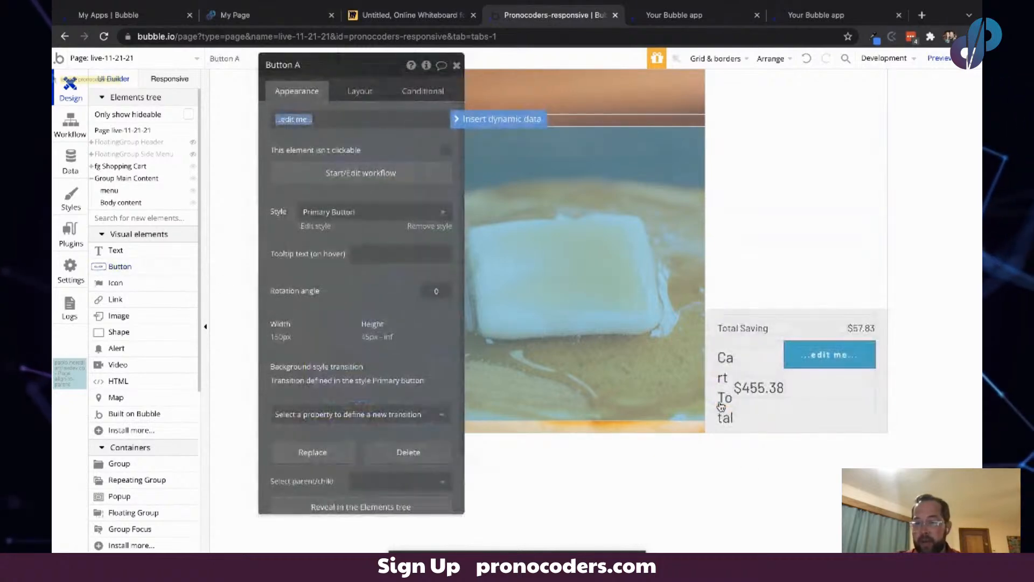
pyautogui.moveTo(827, 354); pyautogui.dragTo(748, 427)
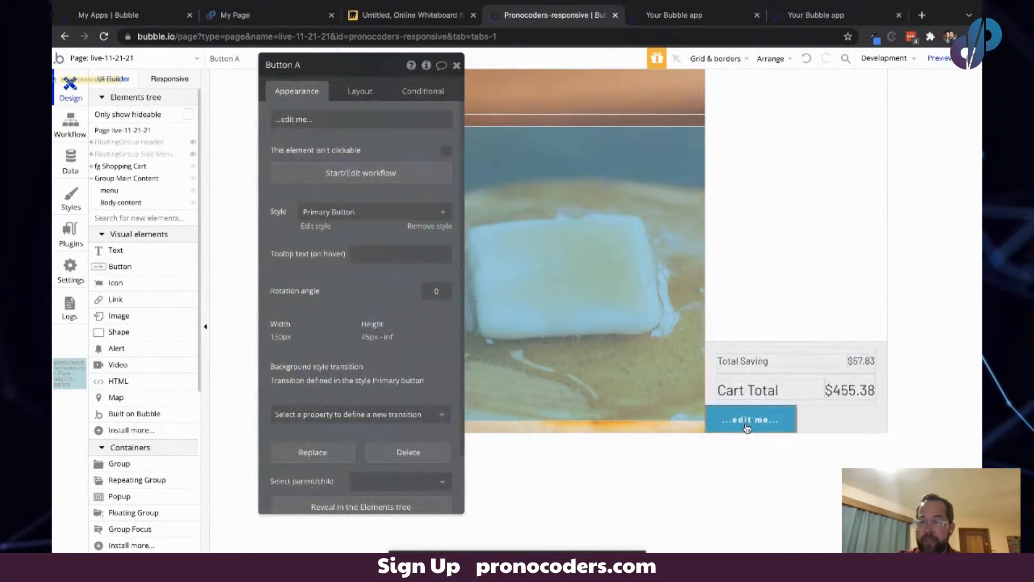
pyautogui.click(354, 93)
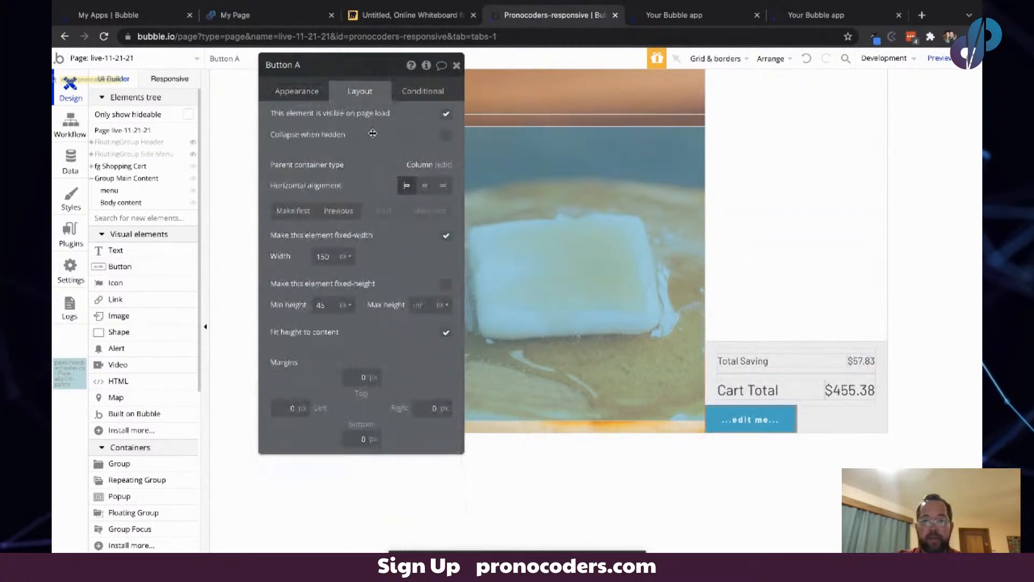
pyautogui.click(447, 235)
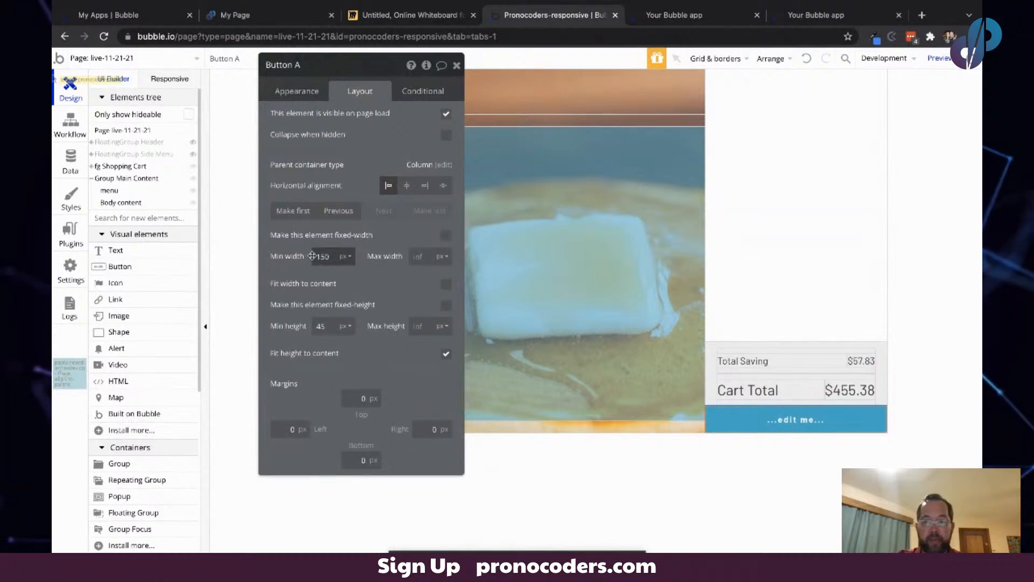
pyautogui.write('0')
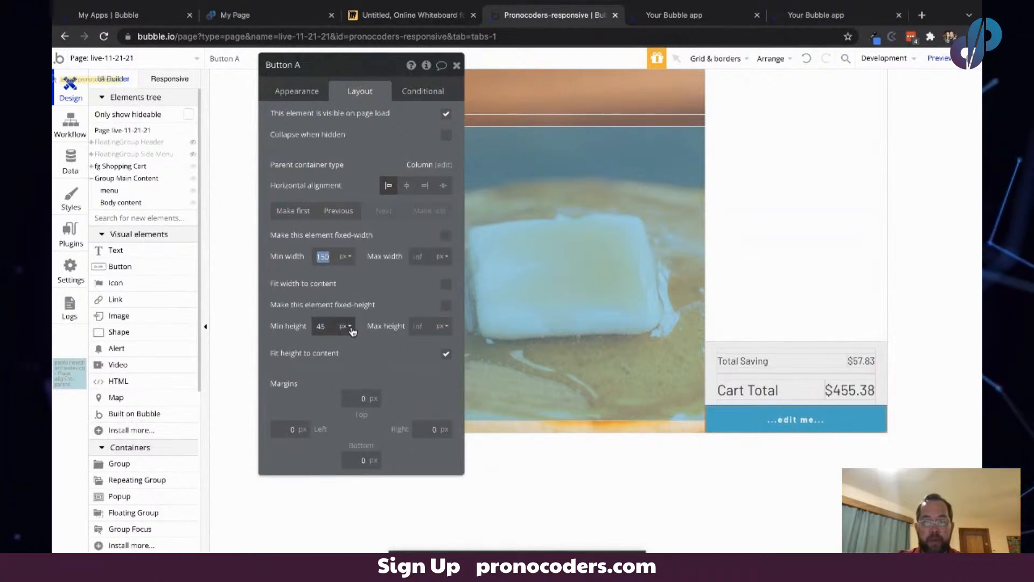
pyautogui.press('Tab')
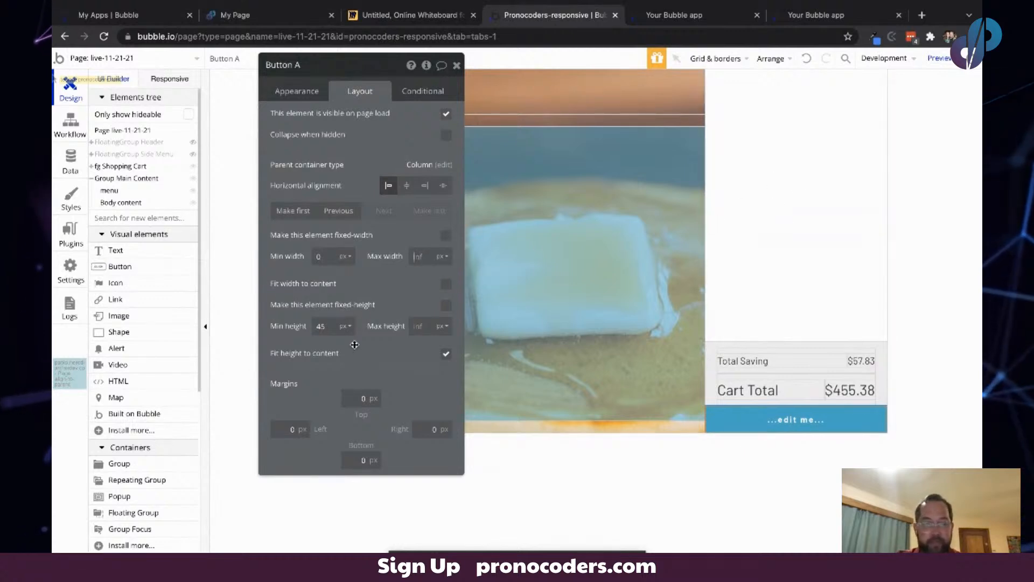
# - Set the button's text to "Proceed to Checkout"
pyautogui.click(307, 92)
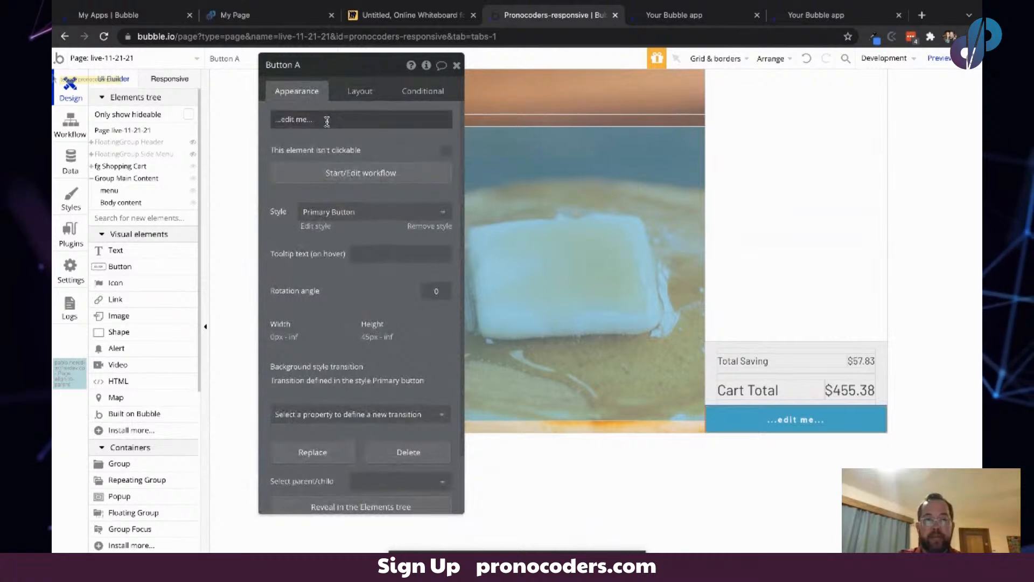
pyautogui.click(325, 120)
pyautogui.write('Proc')
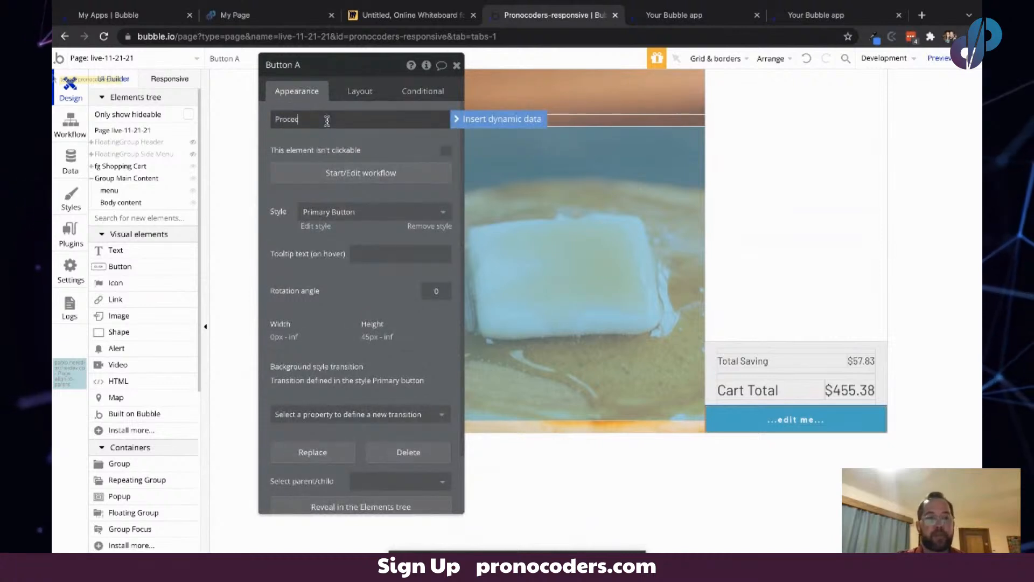
pyautogui.write('eed to Checkout')
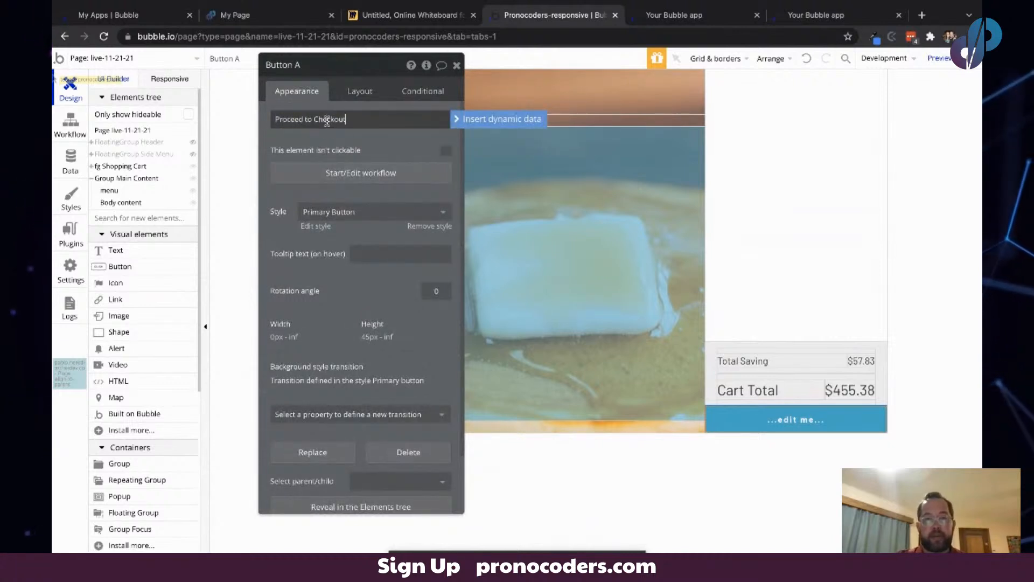
# - Set the checkout button's margins to 10 px top and 20 px left, right and bottom
pyautogui.click(360, 91)
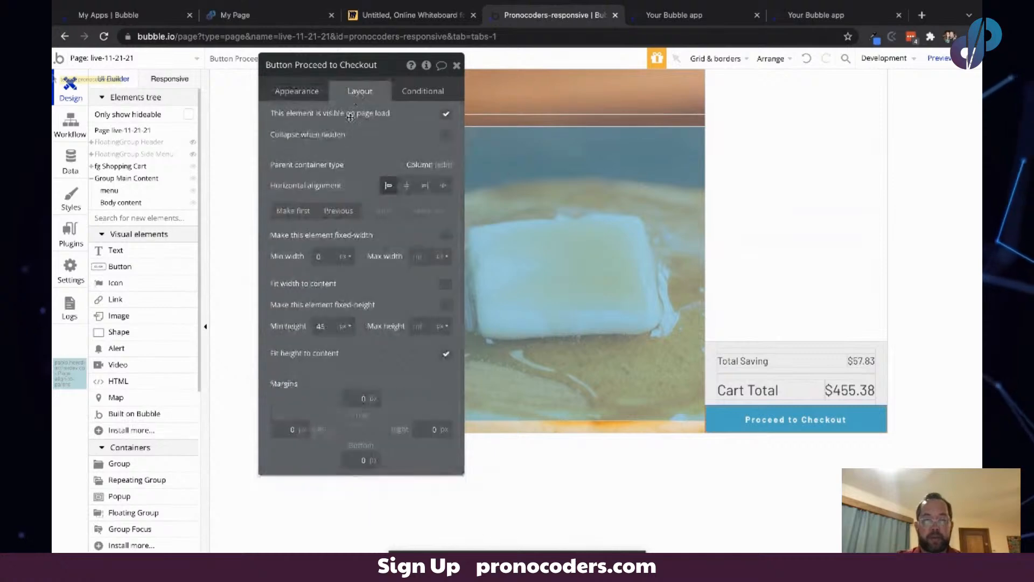
pyautogui.click(355, 399)
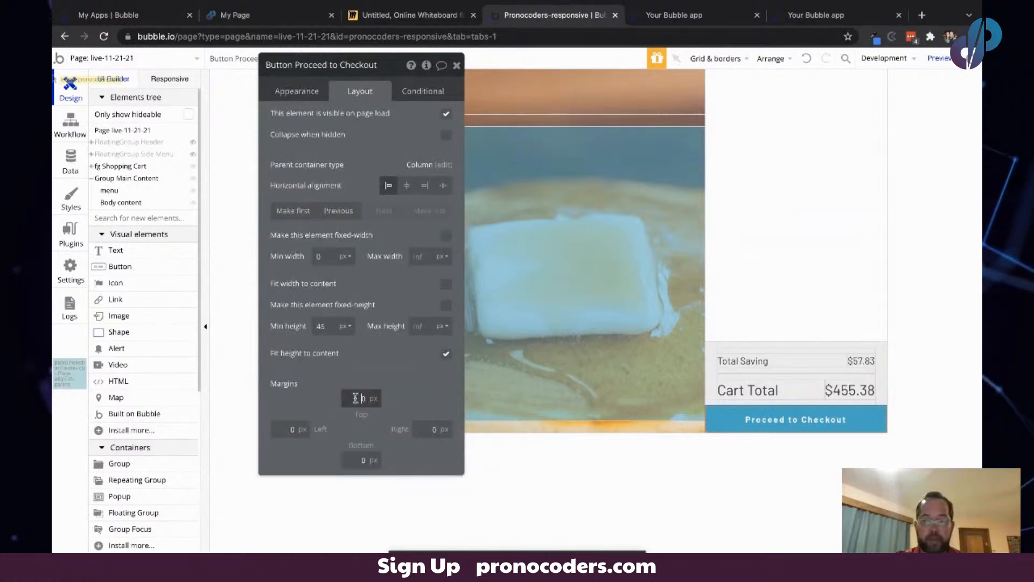
pyautogui.write('1')
pyautogui.press('Tab')
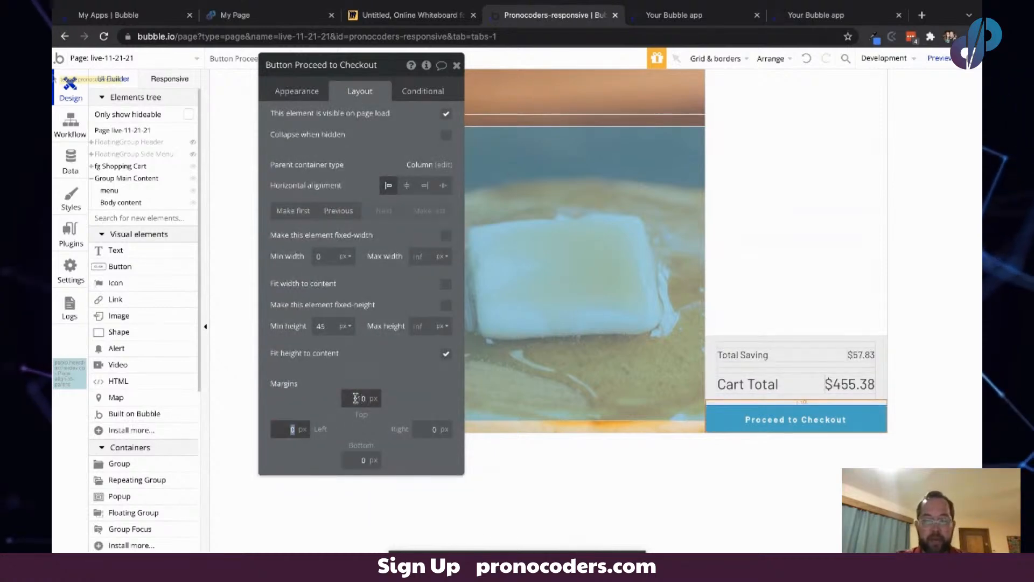
pyautogui.write('020')
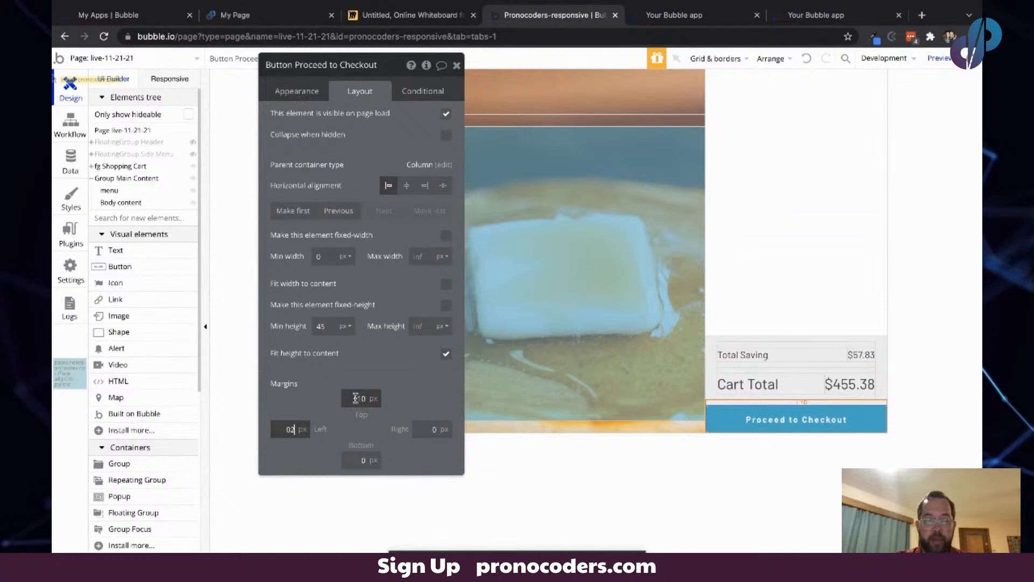
pyautogui.press('Tab')
pyautogui.write('20')
pyautogui.press('Tab')
pyautogui.write('20')
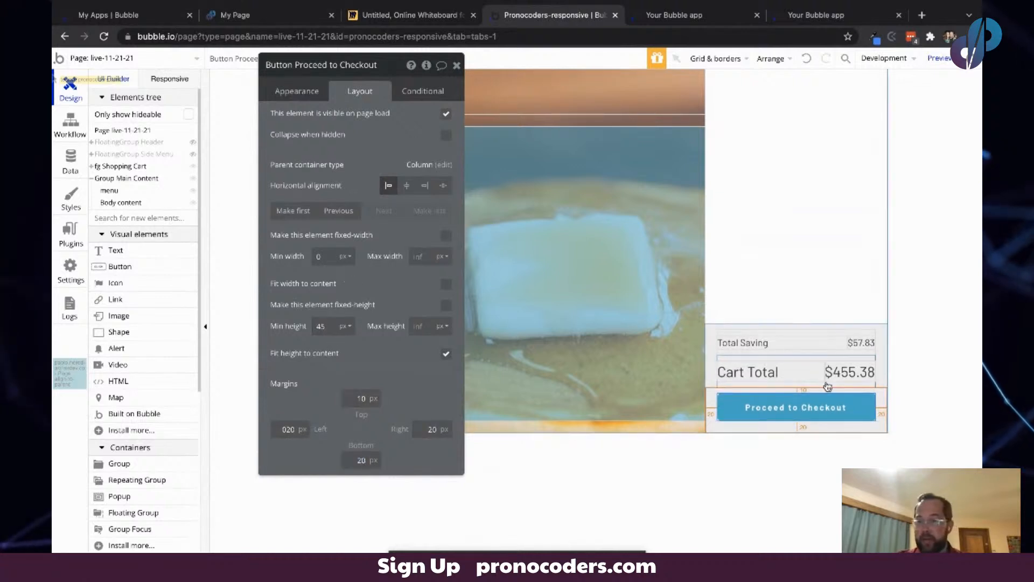
# - Preview the shopping cart in the running app and compare it with the Miro sketch
pyautogui.click(930, 270)
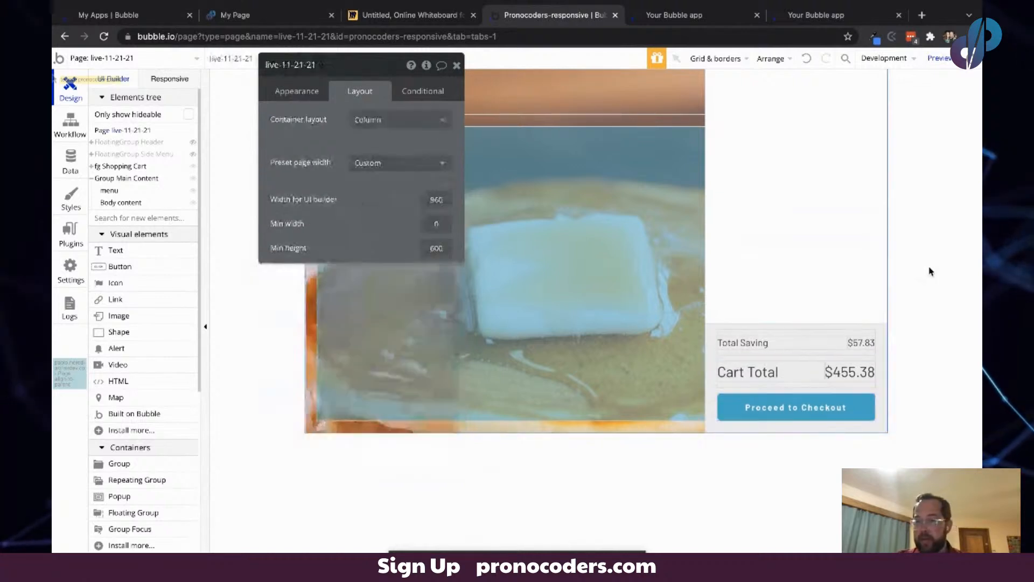
pyautogui.click(675, 16)
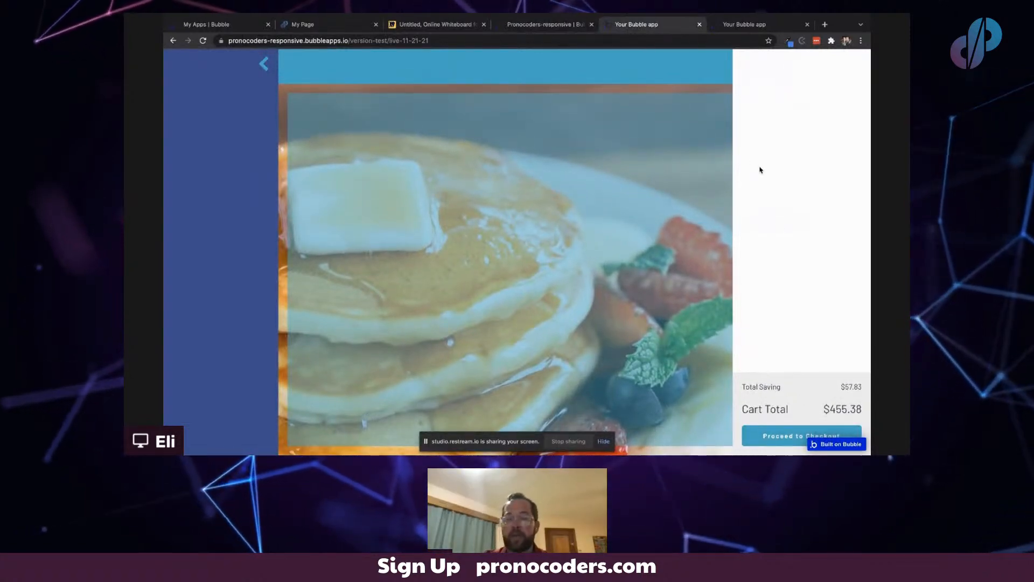
pyautogui.click(544, 24)
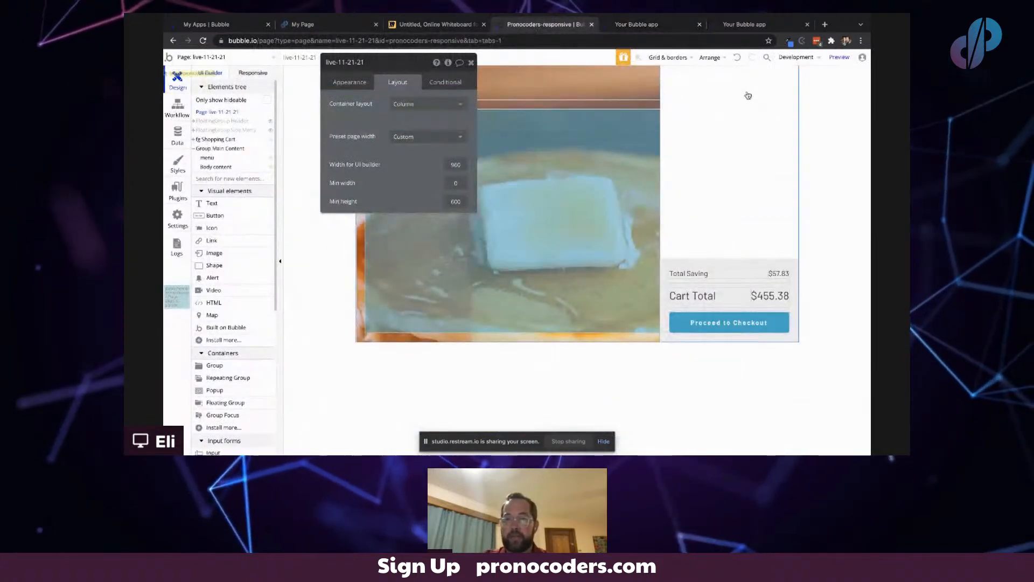
pyautogui.click(740, 25)
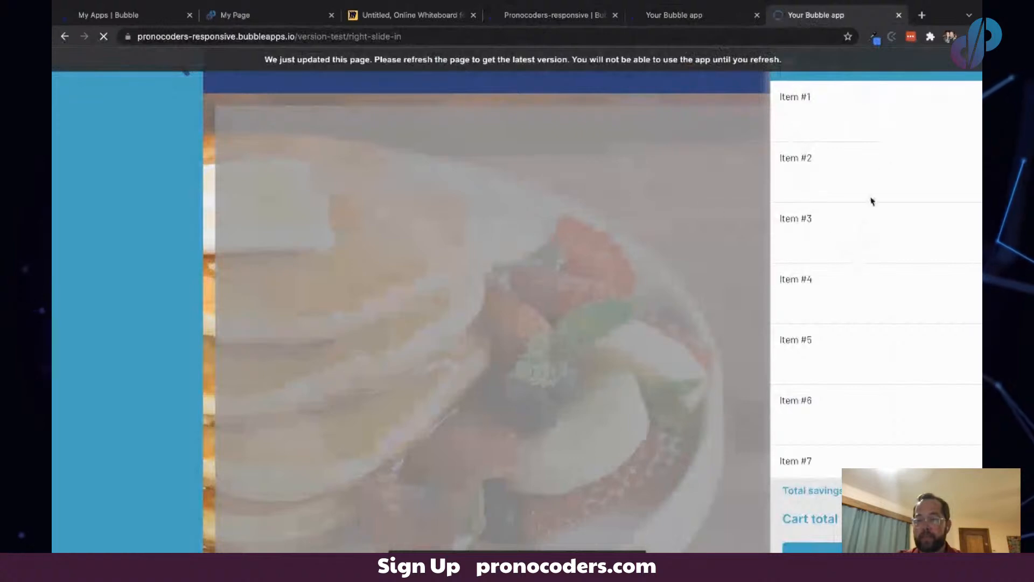
pyautogui.press('super+r')
pyautogui.click(931, 192)
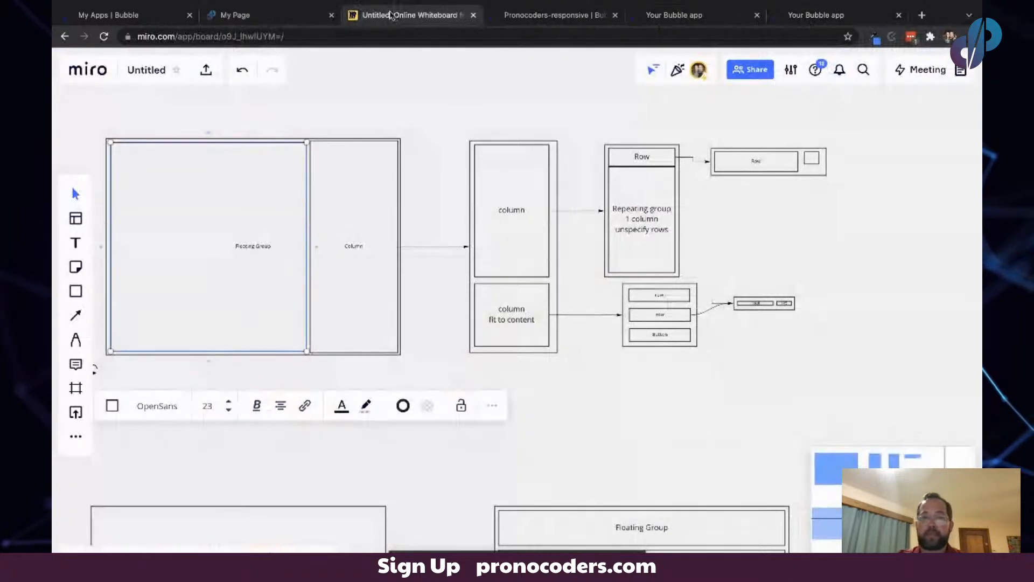
pyautogui.hscroll(5, 651, 210)
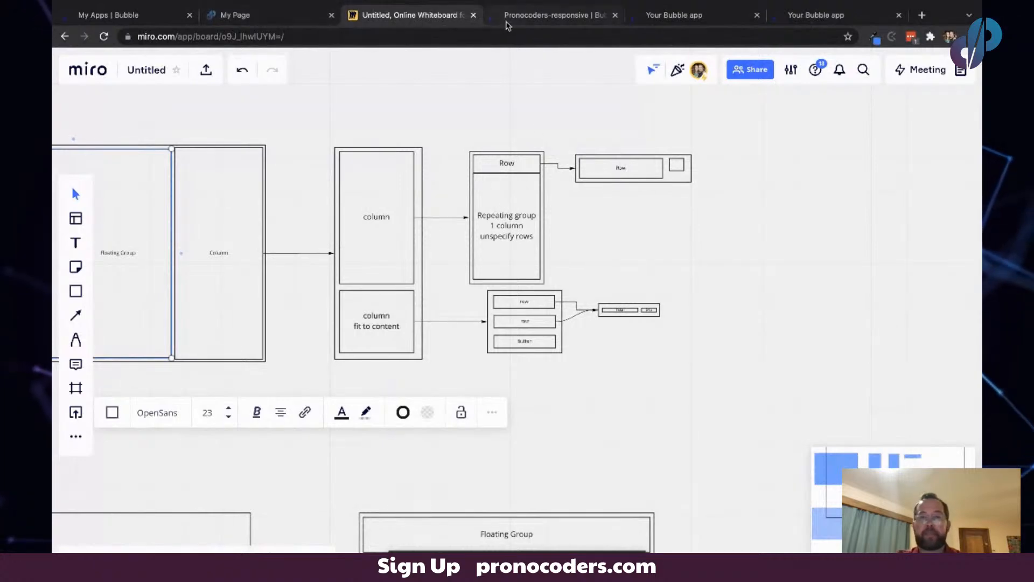
pyautogui.click(508, 21)
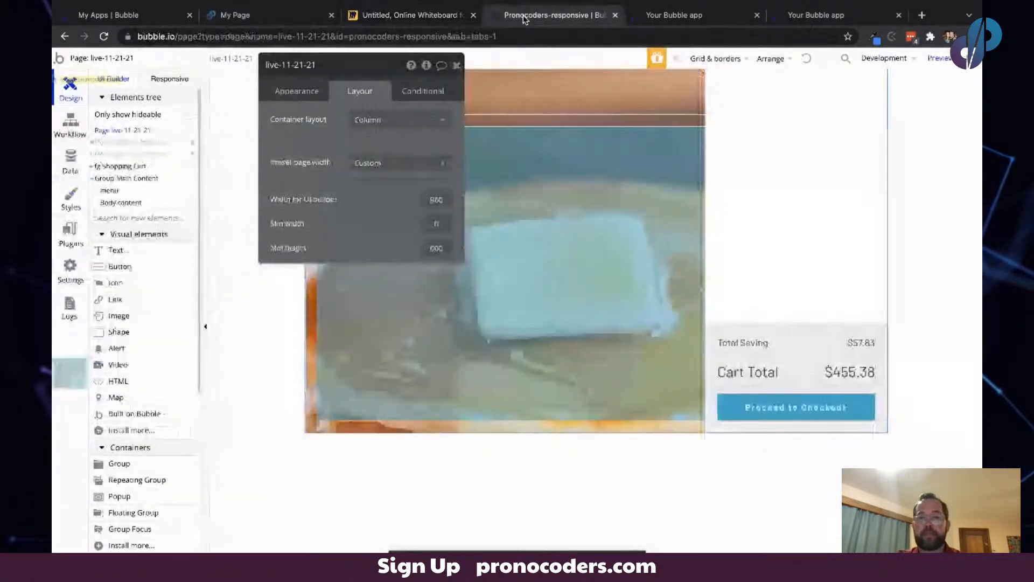
# - Paste a copy of the Total Saving row into the upper item-list group of the cart
pyautogui.click(712, 336)
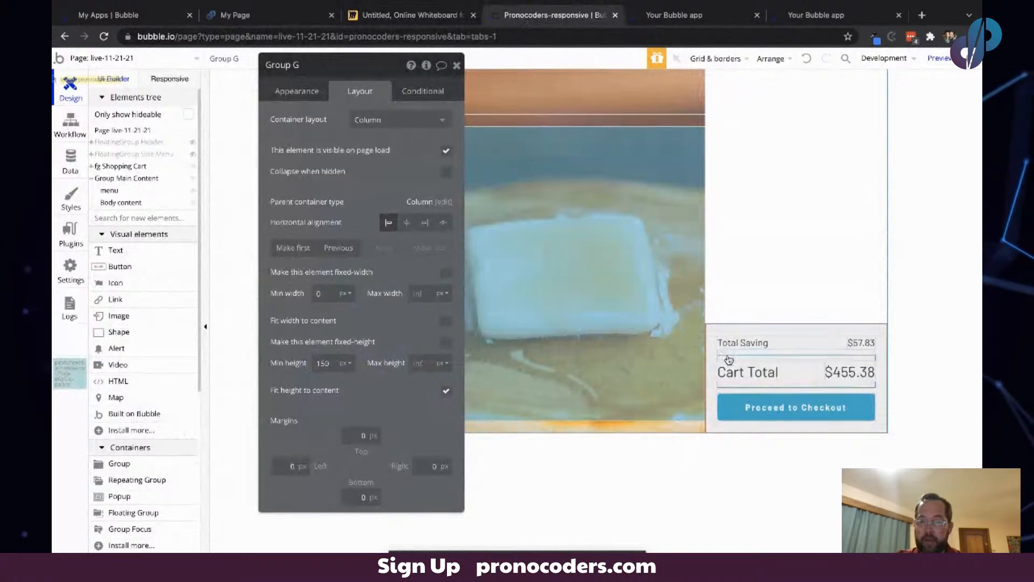
pyautogui.click(729, 356)
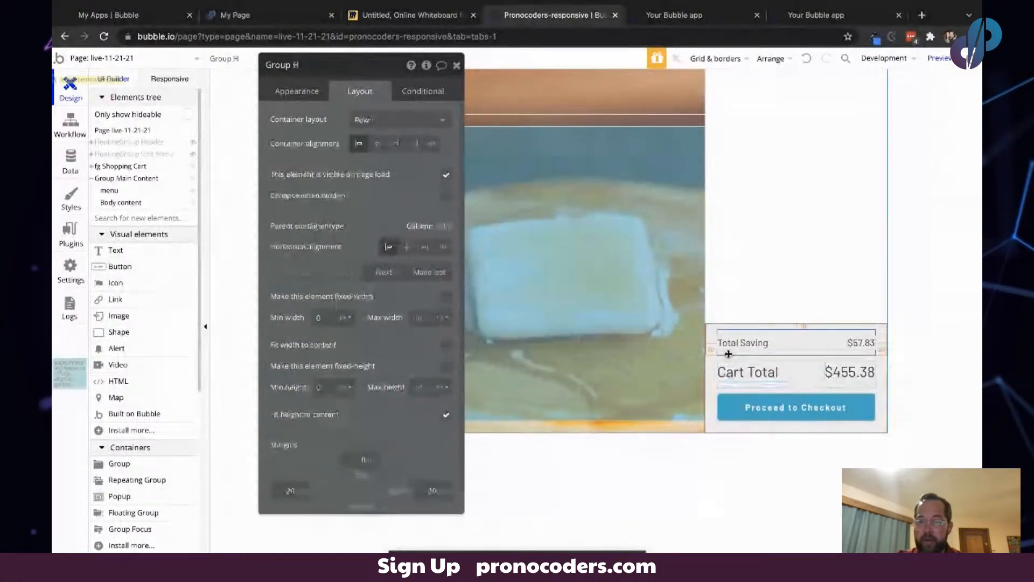
pyautogui.click(725, 91)
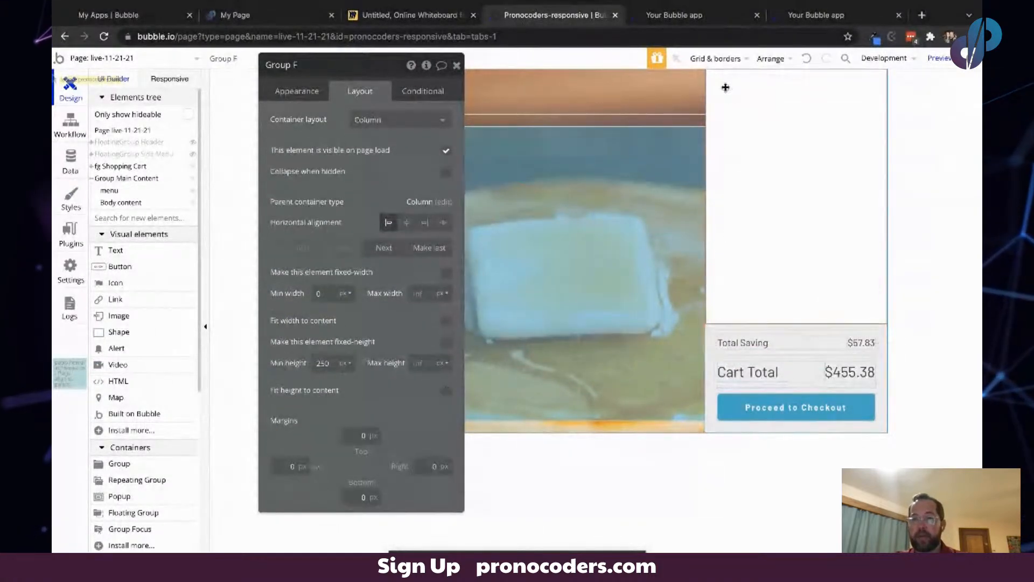
pyautogui.hotkey('ctrl', 'v')
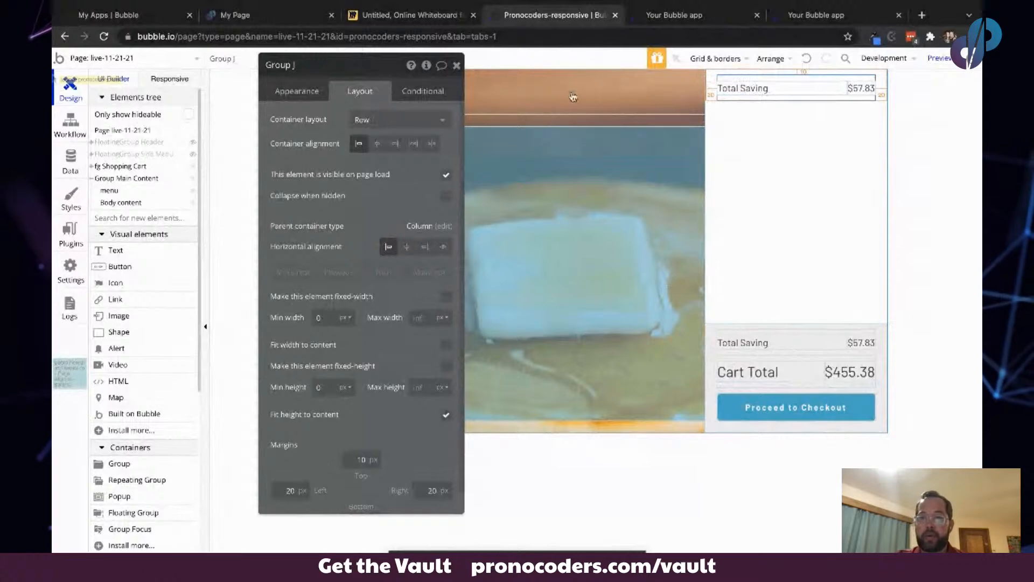
# - Delete both text elements from the pasted row, leaving an empty row group
pyautogui.click(798, 88)
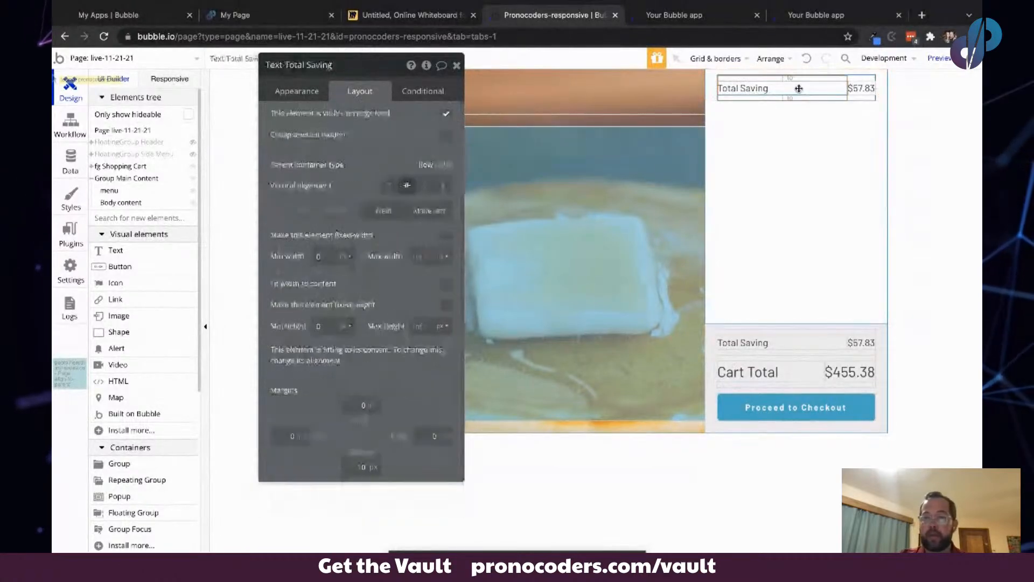
pyautogui.press('Delete')
pyautogui.click(730, 88)
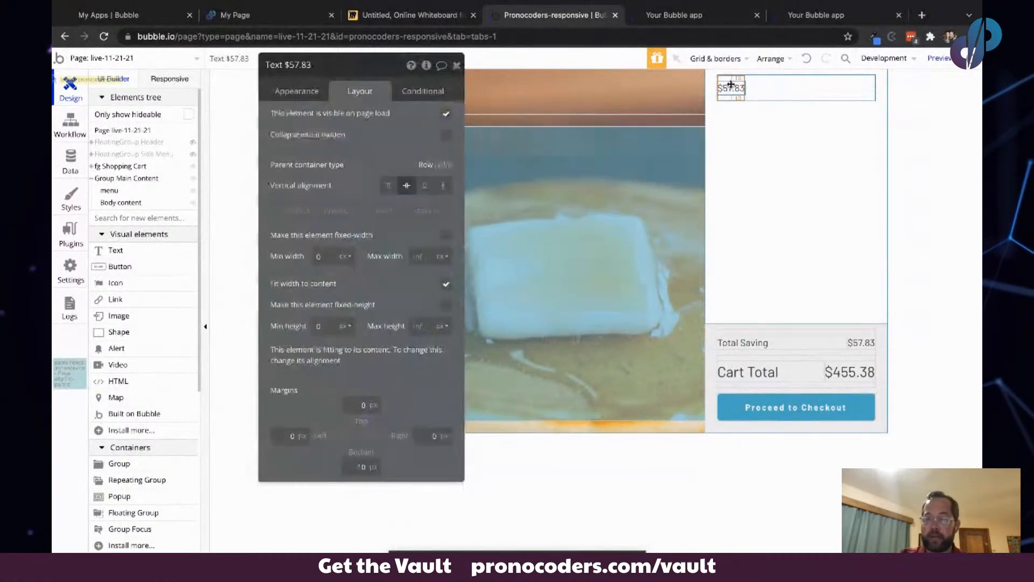
pyautogui.press('Delete')
pyautogui.click(732, 88)
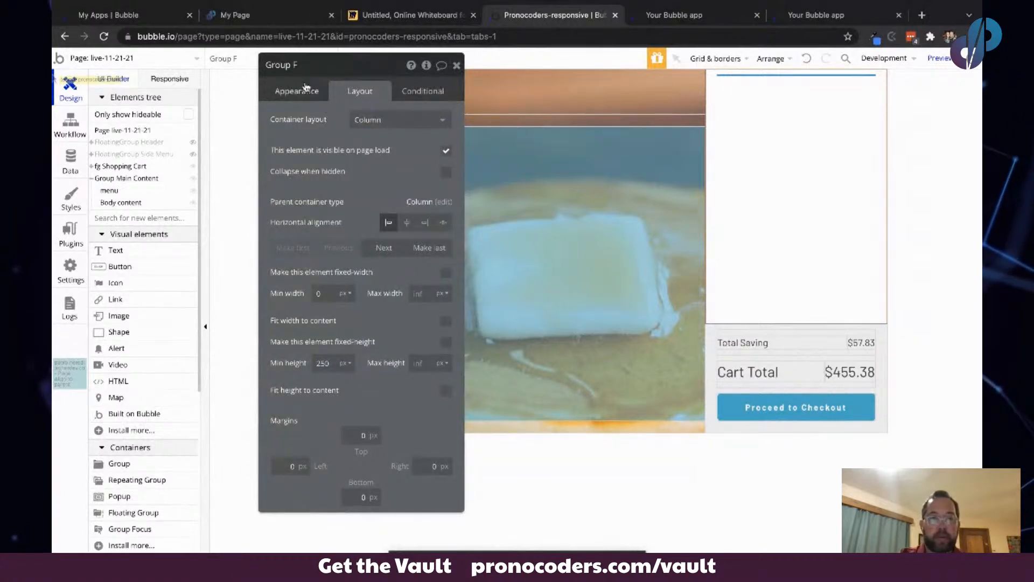
# - Select the empty row group in the elements tree and set its top, left and right margins to 0 px
pyautogui.click(95, 168)
pyautogui.click(92, 167)
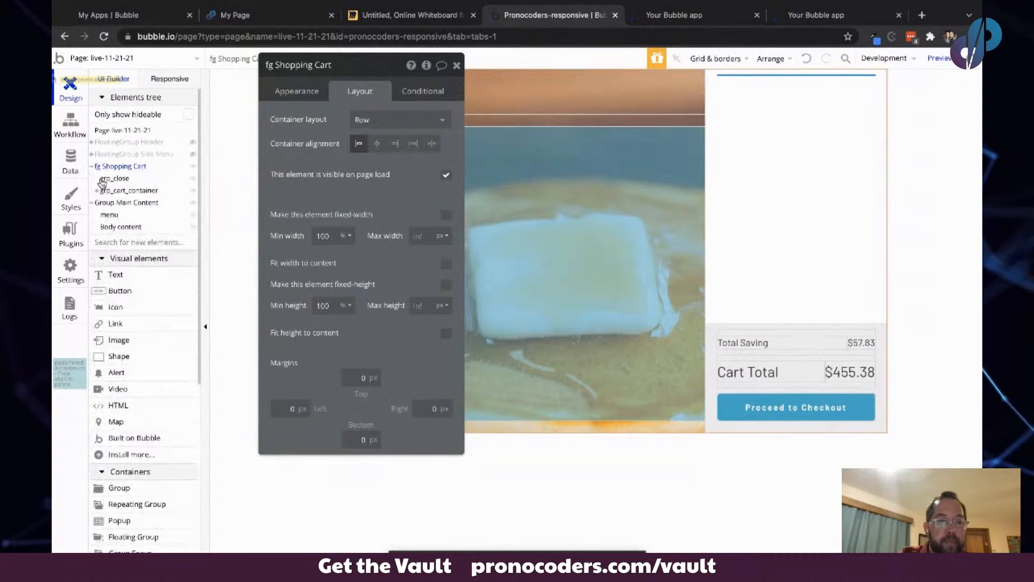
pyautogui.click(96, 192)
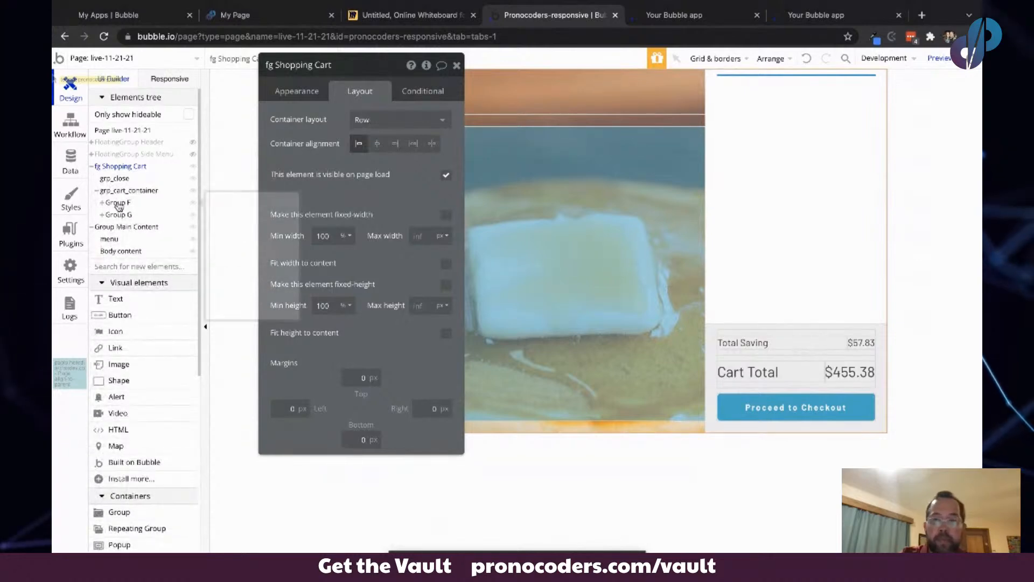
pyautogui.click(118, 204)
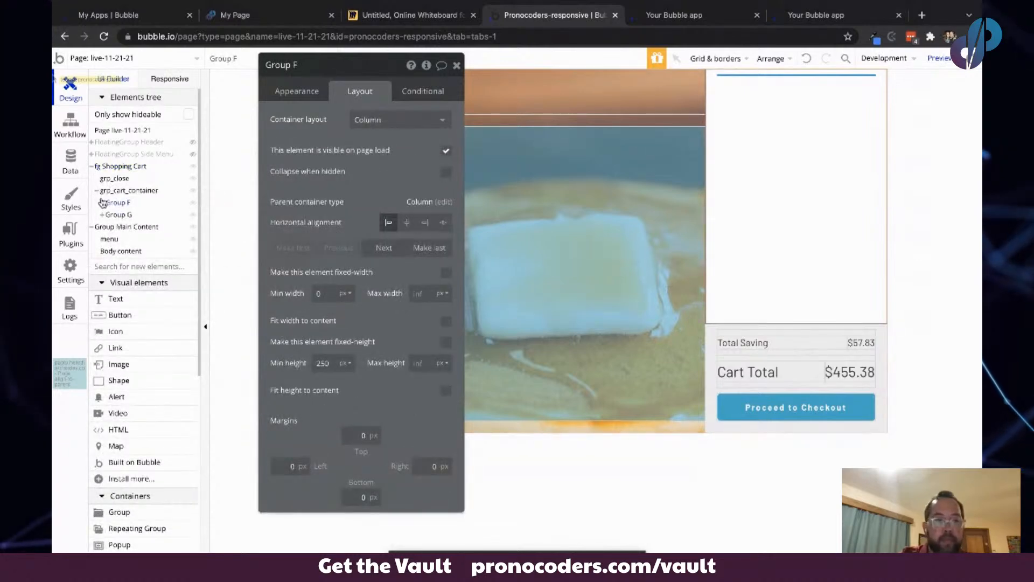
pyautogui.click(102, 202)
pyautogui.click(118, 216)
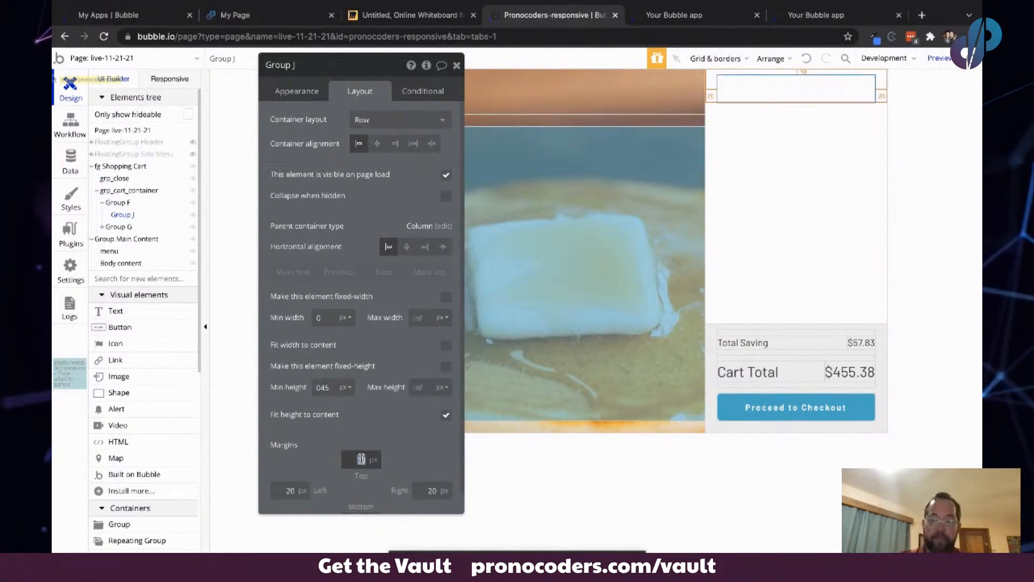
pyautogui.press('BackSpace')
pyautogui.press('Tab')
pyautogui.press('BackSpace')
pyautogui.press('Tab')
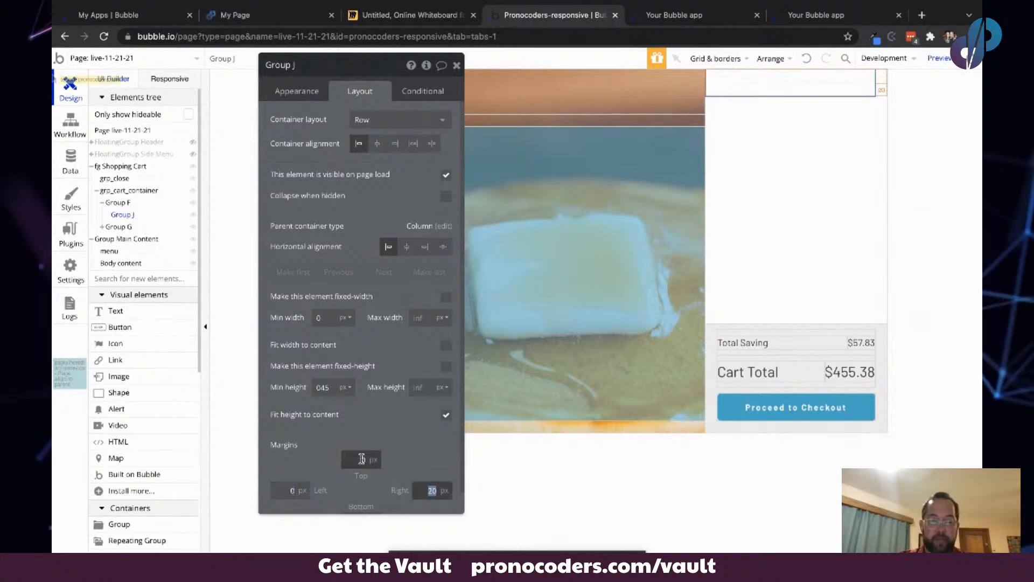
pyautogui.press('BackSpace')
pyautogui.press('Tab')
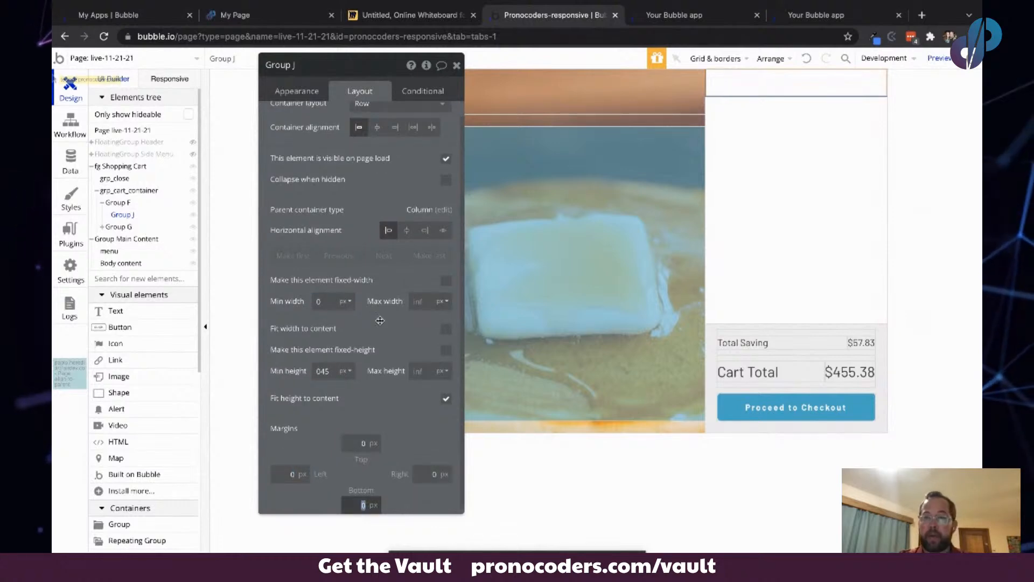
# - Give the empty row group a flat color background of #03B4C6
pyautogui.click(296, 91)
pyautogui.click(430, 250)
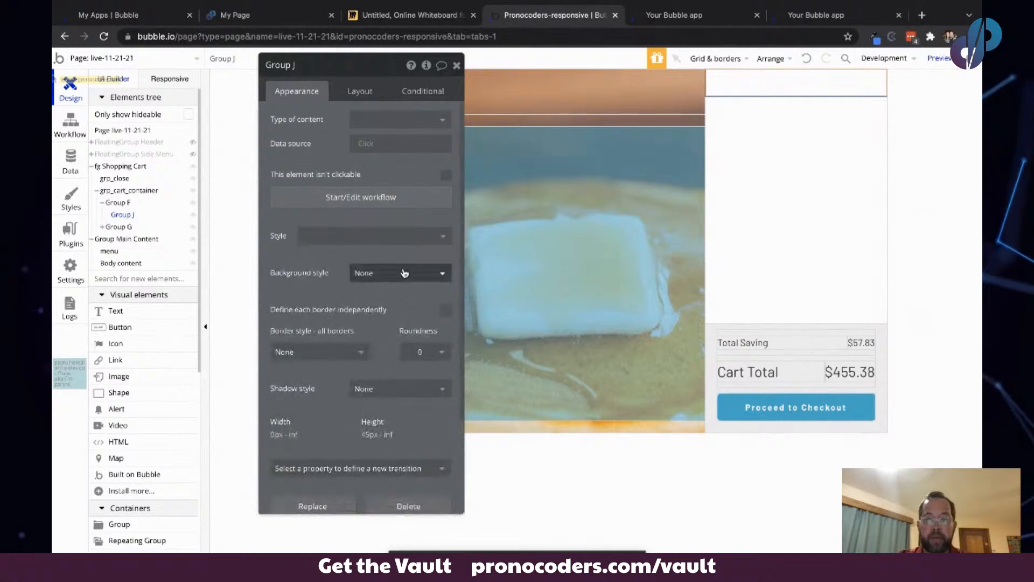
pyautogui.click(399, 273)
pyautogui.click(395, 309)
pyautogui.click(368, 297)
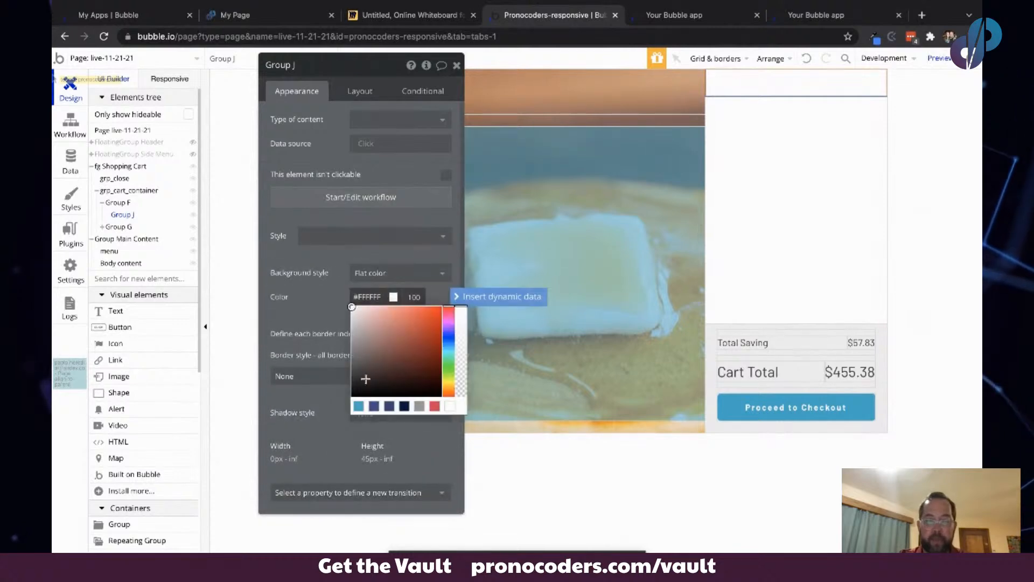
pyautogui.click(359, 407)
pyautogui.click(339, 252)
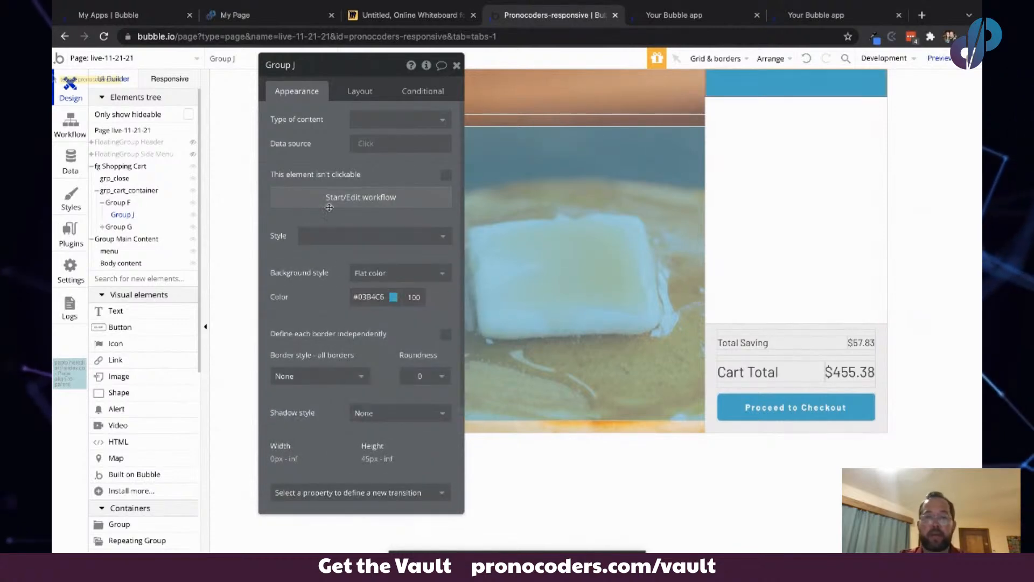
# - Duplicate the blue row group and undo the attempt to move the copy
pyautogui.moveTo(322, 139); pyautogui.dragTo(372, 179)
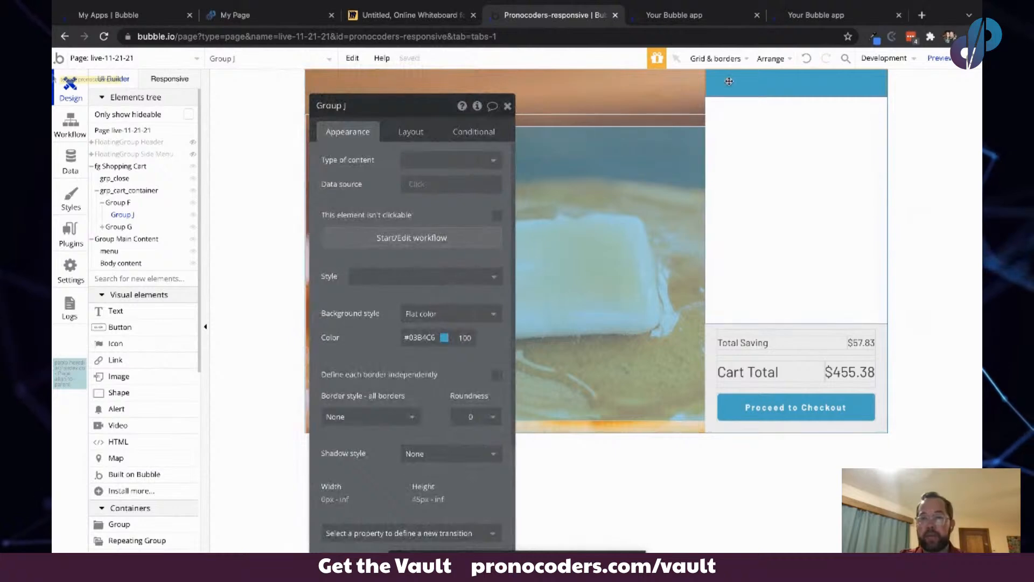
pyautogui.hotkey('ctrl', 'd')
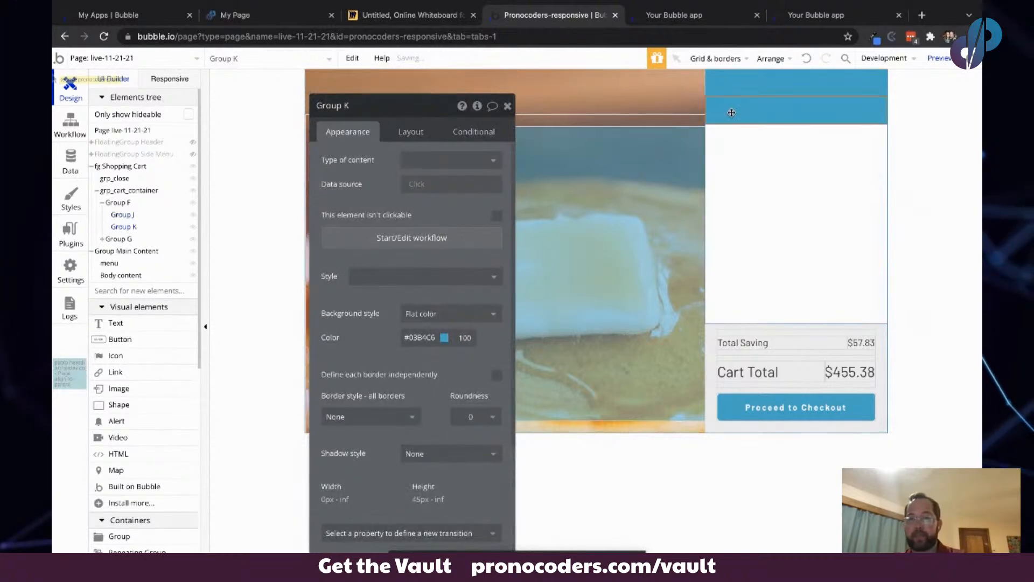
pyautogui.moveTo(732, 113); pyautogui.dragTo(730, 84)
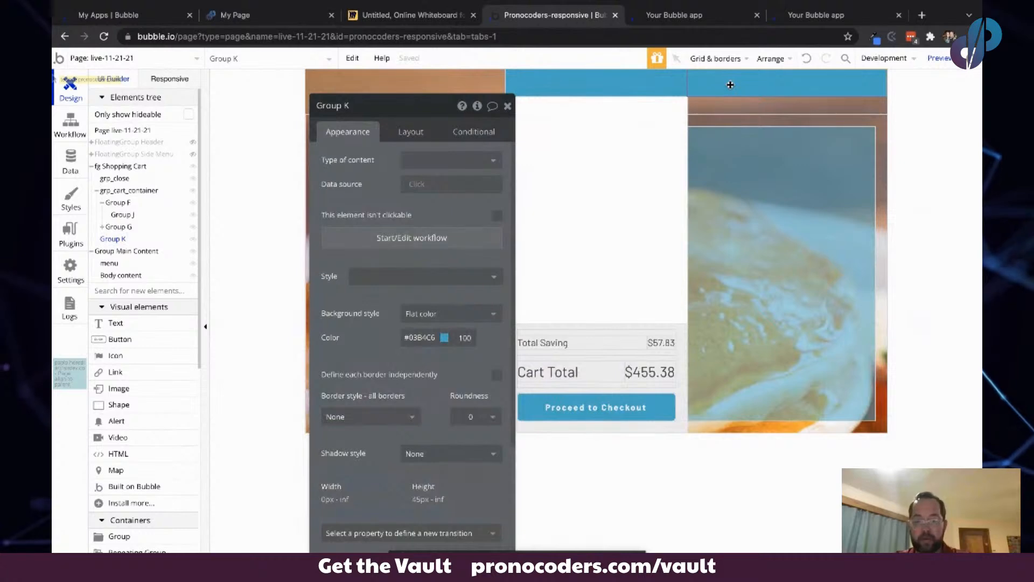
pyautogui.hotkey('ctrl', 'z')
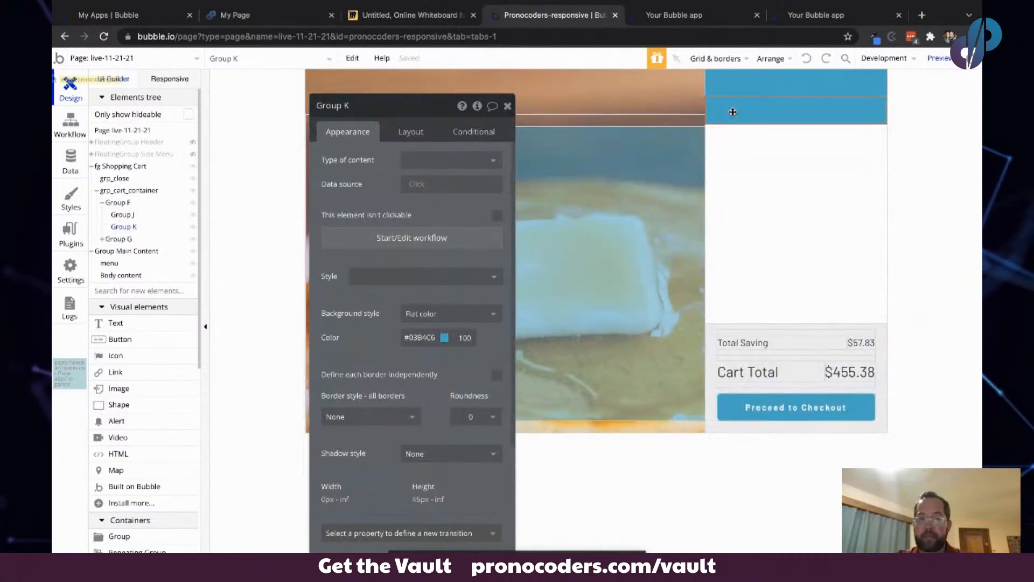
# - Select the inner group of the blue row and set its background style to None
pyautogui.click(411, 131)
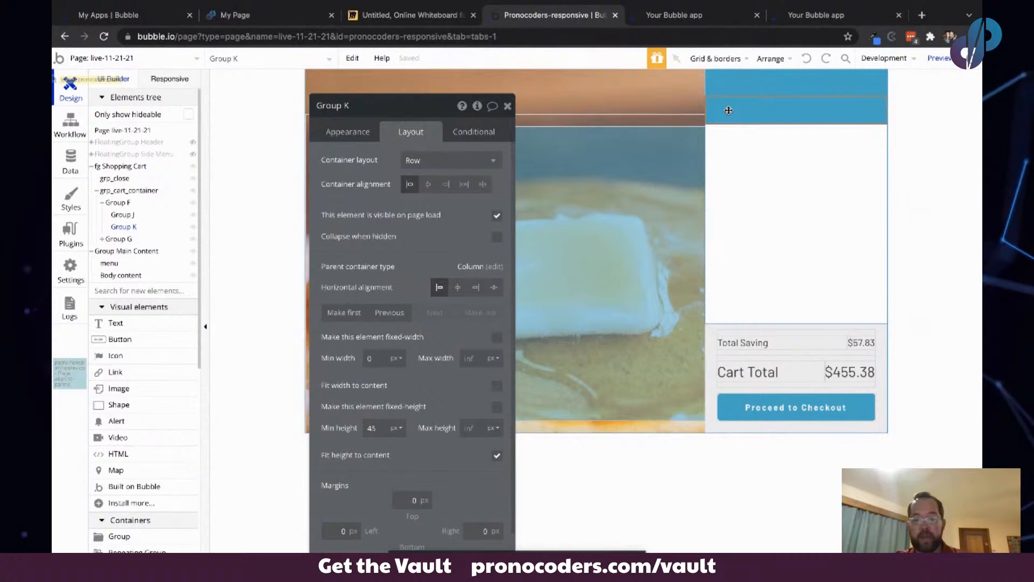
pyautogui.click(727, 81)
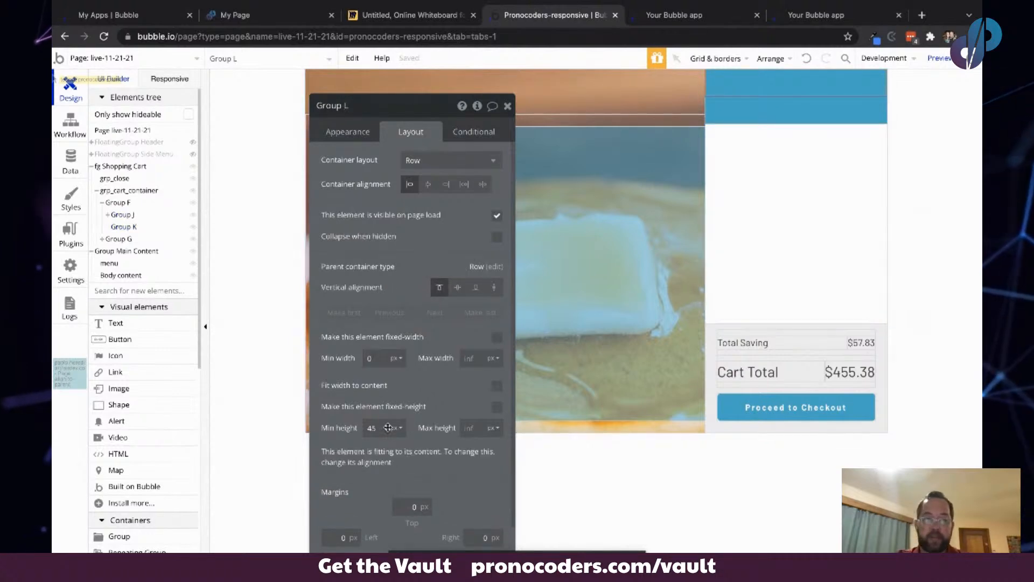
pyautogui.click(347, 131)
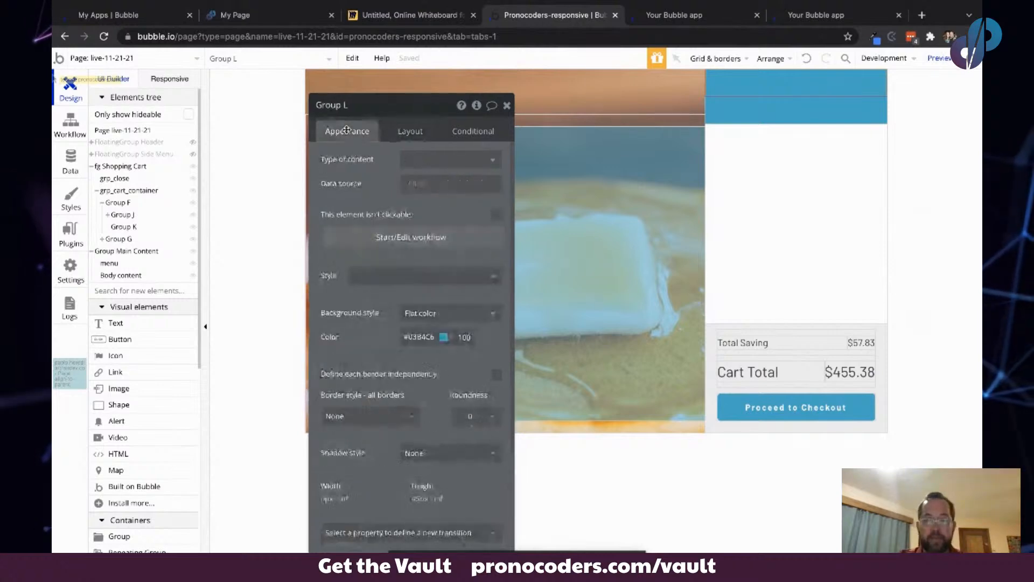
pyautogui.click(419, 314)
pyautogui.click(418, 333)
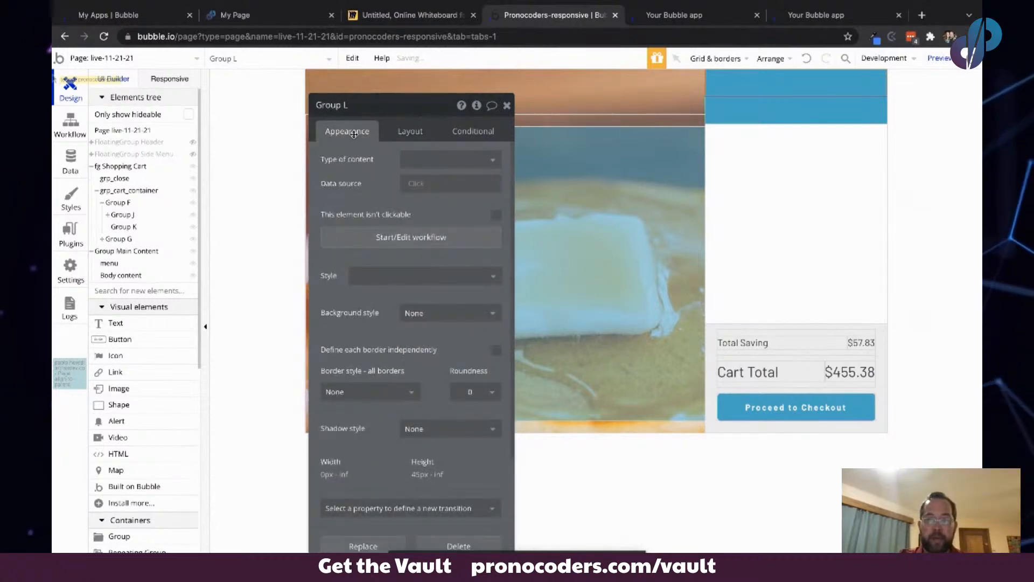
# - Set the inner group's top, left, right and bottom margins to 10 px
pyautogui.click(410, 131)
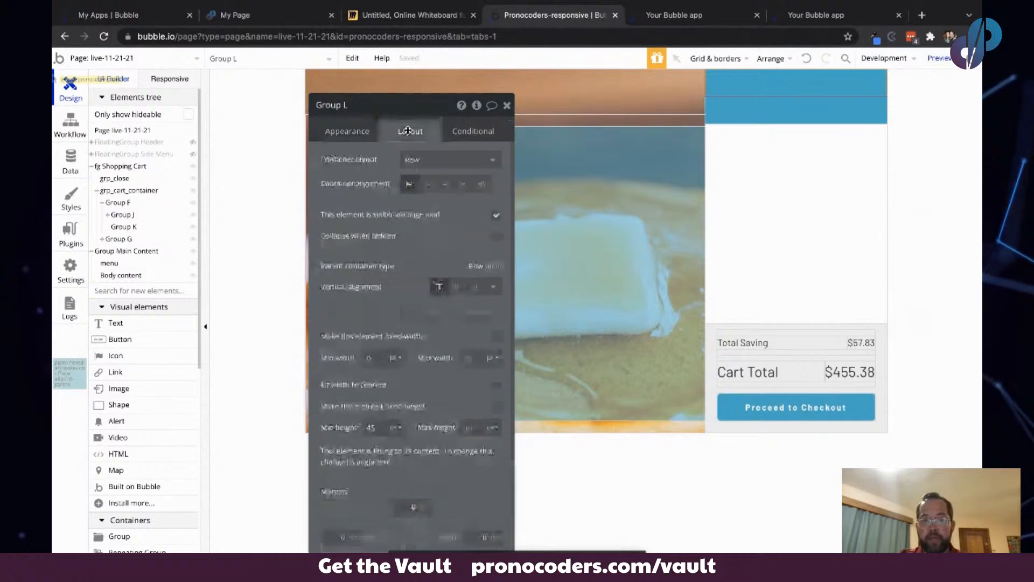
pyautogui.click(401, 508)
pyautogui.write('10')
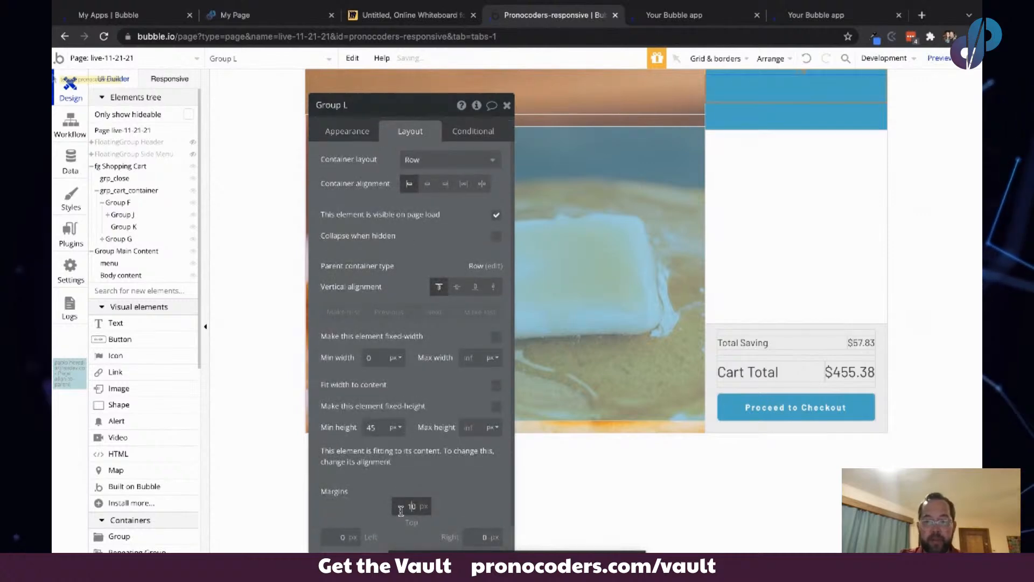
pyautogui.click(340, 536)
pyautogui.click(480, 536)
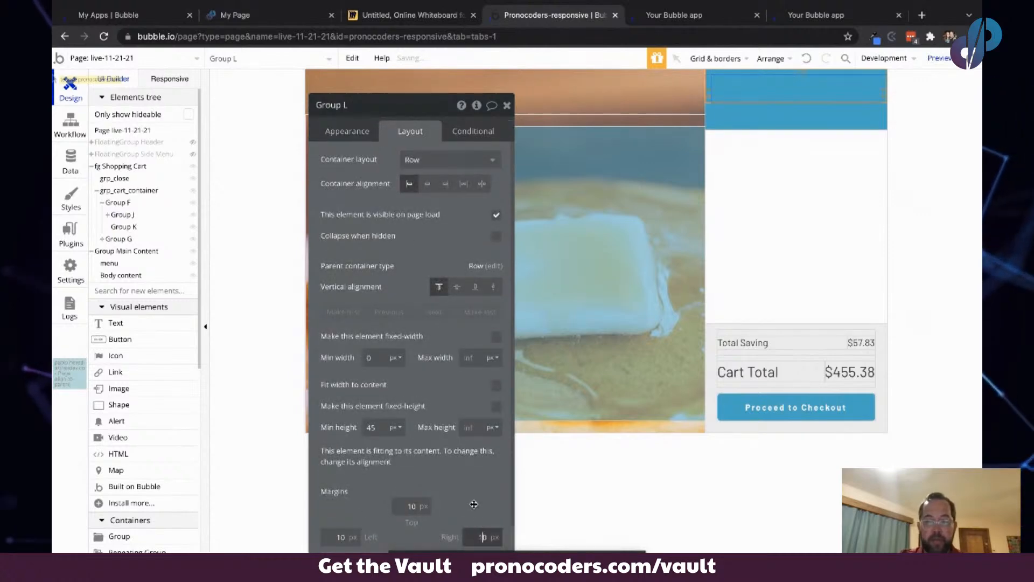
pyautogui.scroll(-1, 474, 504)
pyautogui.click(406, 538)
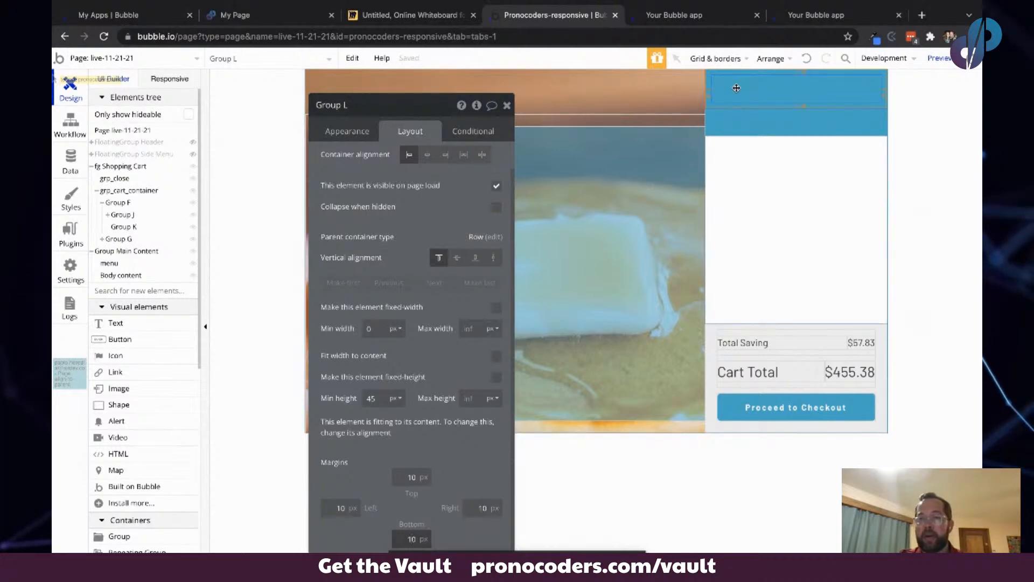
# - Delete the duplicate row group below the blue row
pyautogui.click(735, 130)
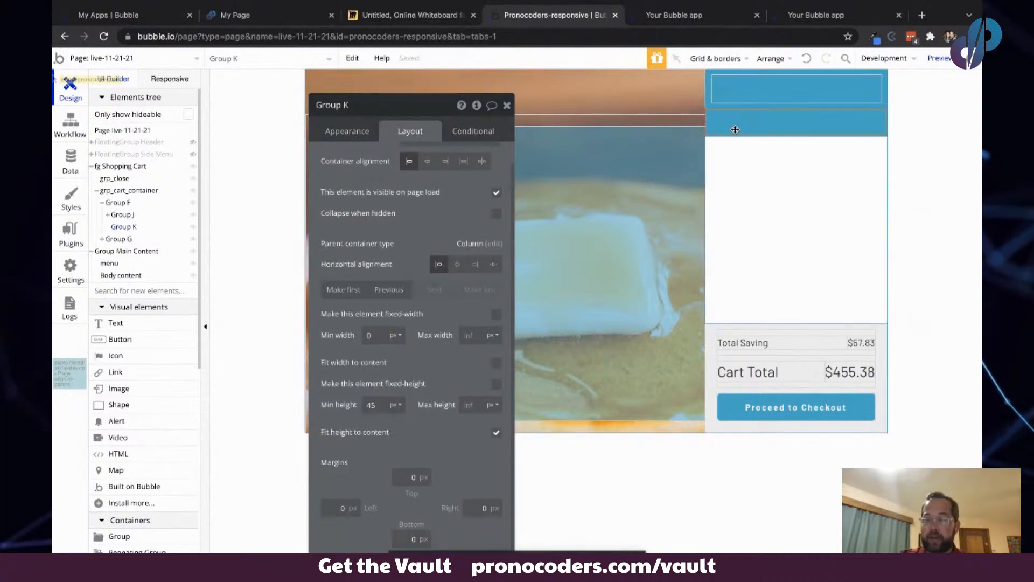
pyautogui.press('Delete')
pyautogui.click(734, 97)
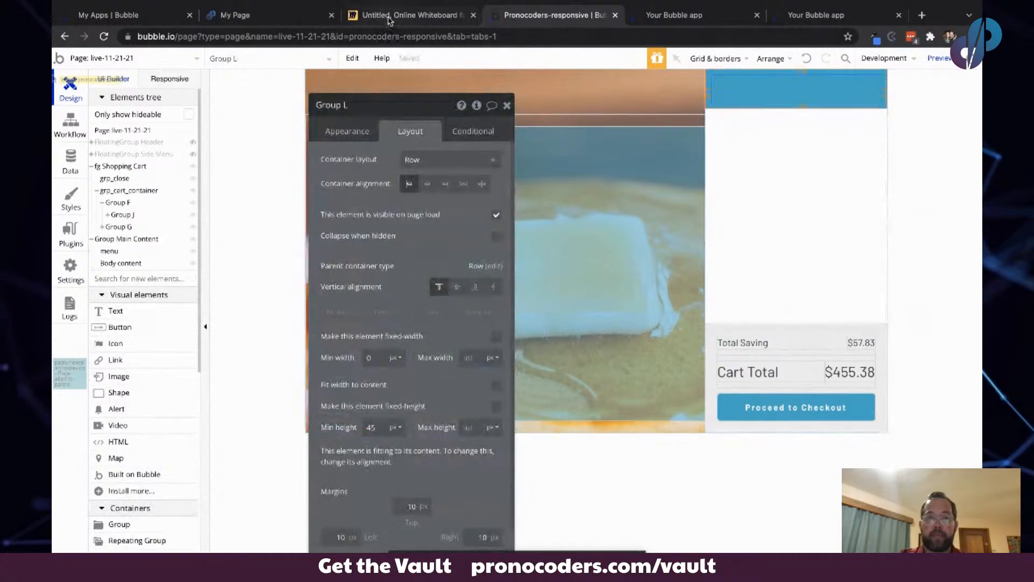
# - Compare the cart's header row layout with the Miro sketch
pyautogui.click(389, 20)
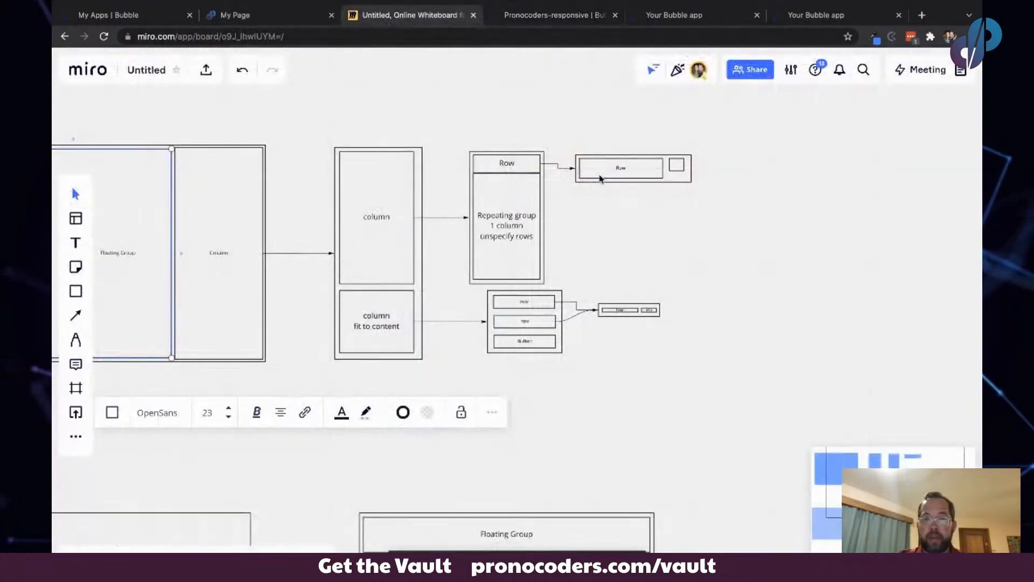
pyautogui.scroll(5, 600, 177)
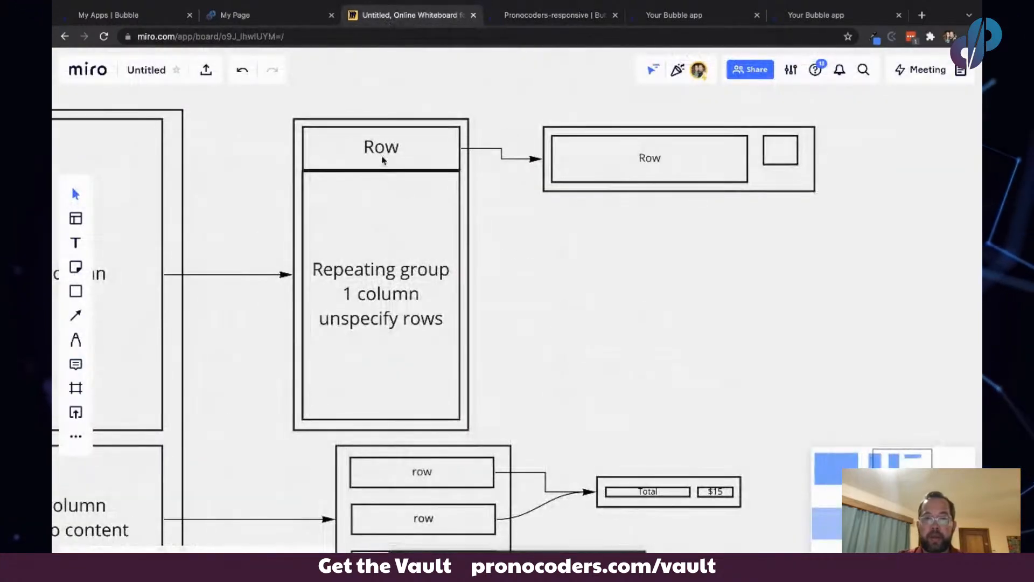
pyautogui.click(589, 135)
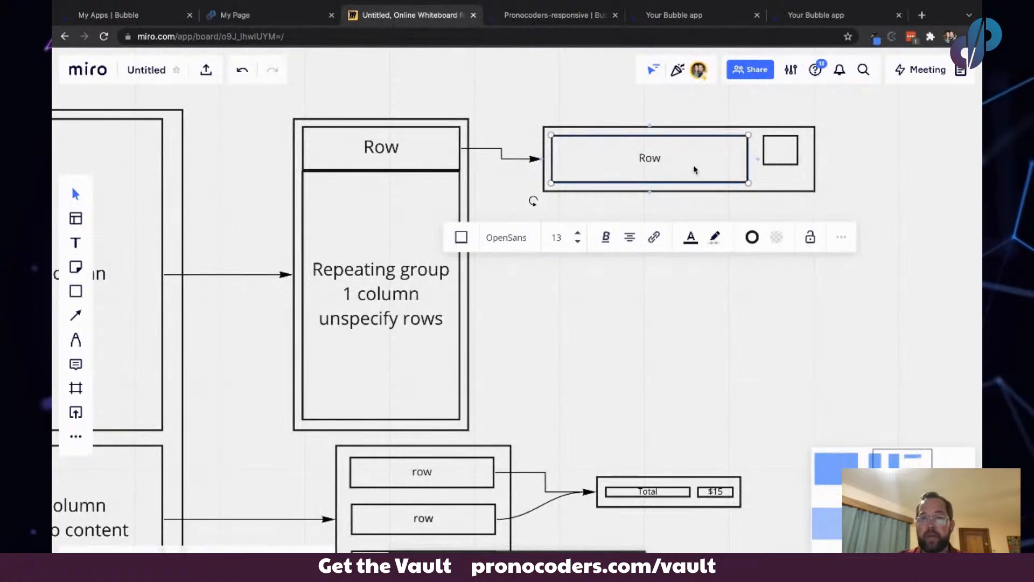
pyautogui.click(558, 15)
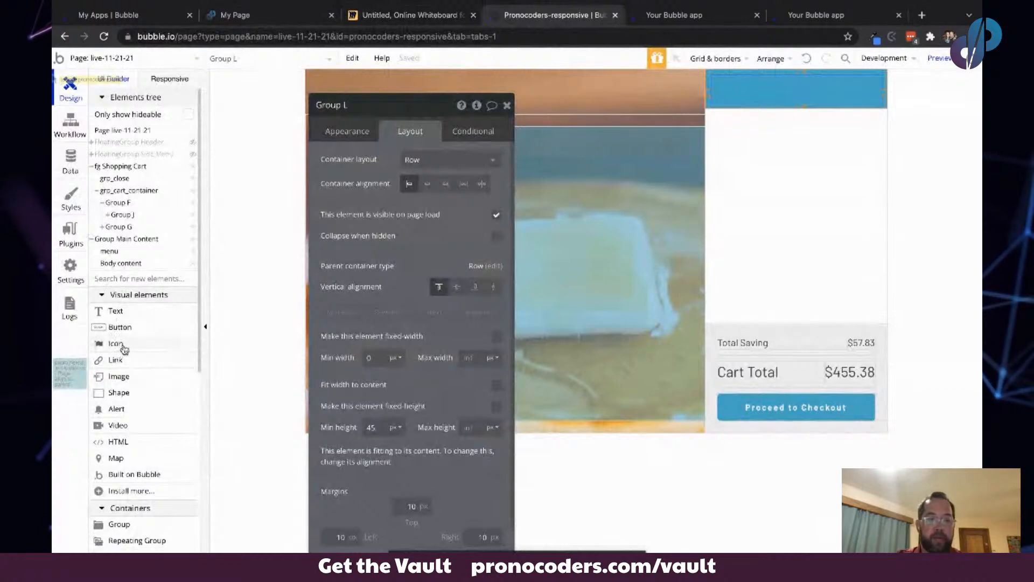
# - Add an icon to the blue header row and set it to the window-close icon
pyautogui.moveTo(124, 349); pyautogui.dragTo(873, 83)
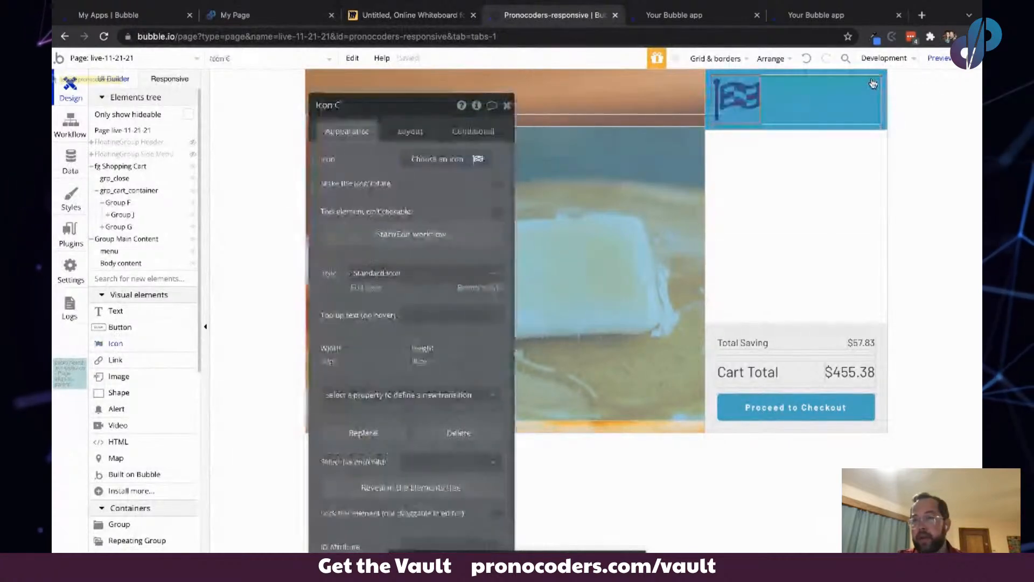
pyautogui.moveTo(729, 93); pyautogui.dragTo(726, 87)
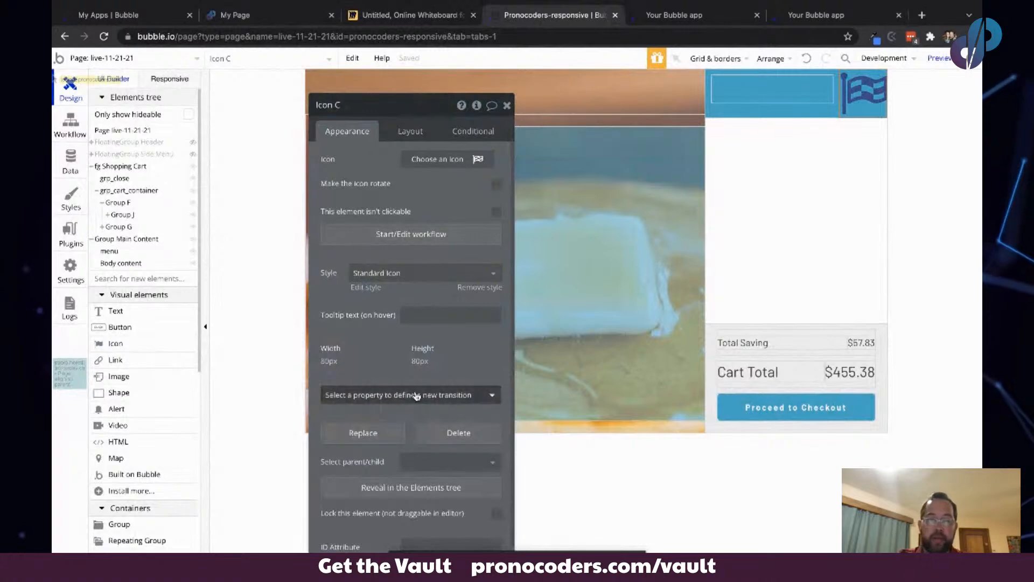
pyautogui.click(435, 158)
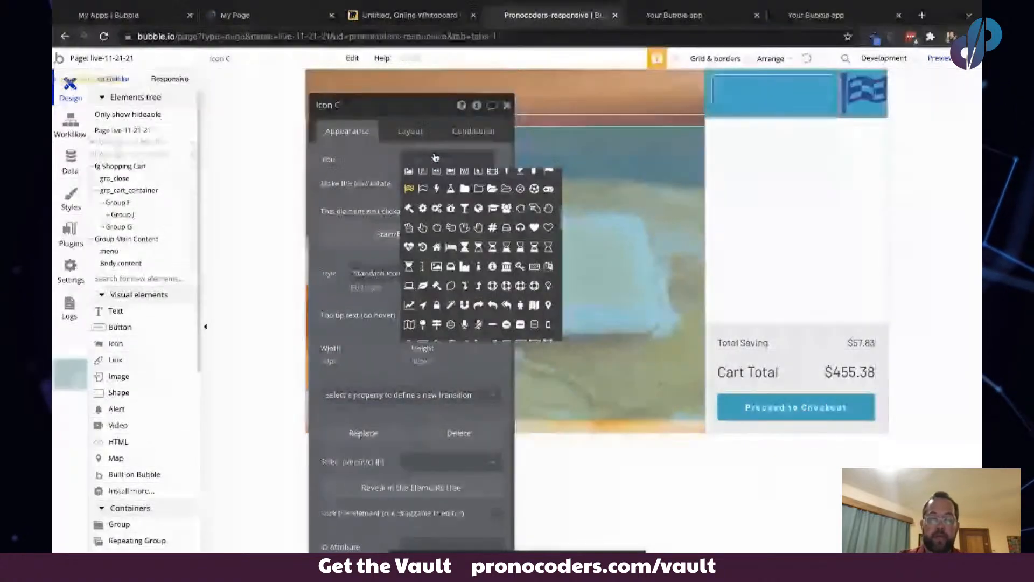
pyautogui.write('clos')
pyautogui.click(436, 178)
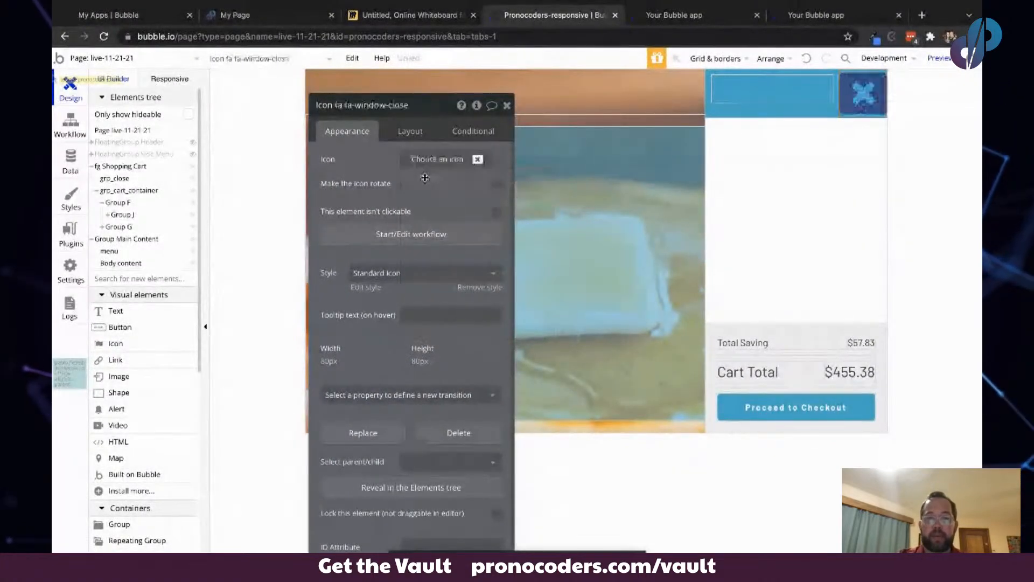
# - Set the close icon to 24 × 24 px with 10 px top and right margins
pyautogui.click(409, 131)
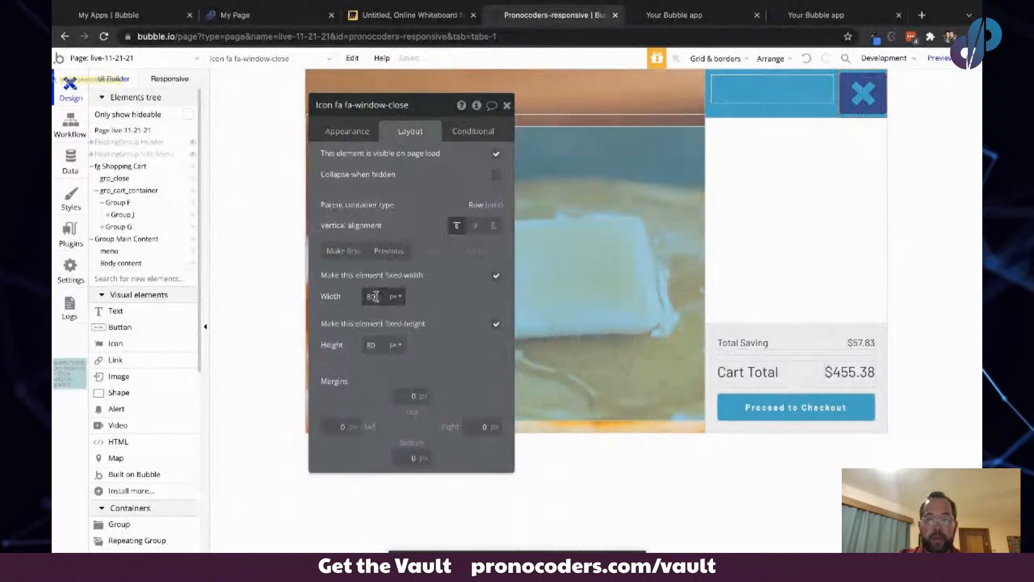
pyautogui.press('Tab')
pyautogui.write('24')
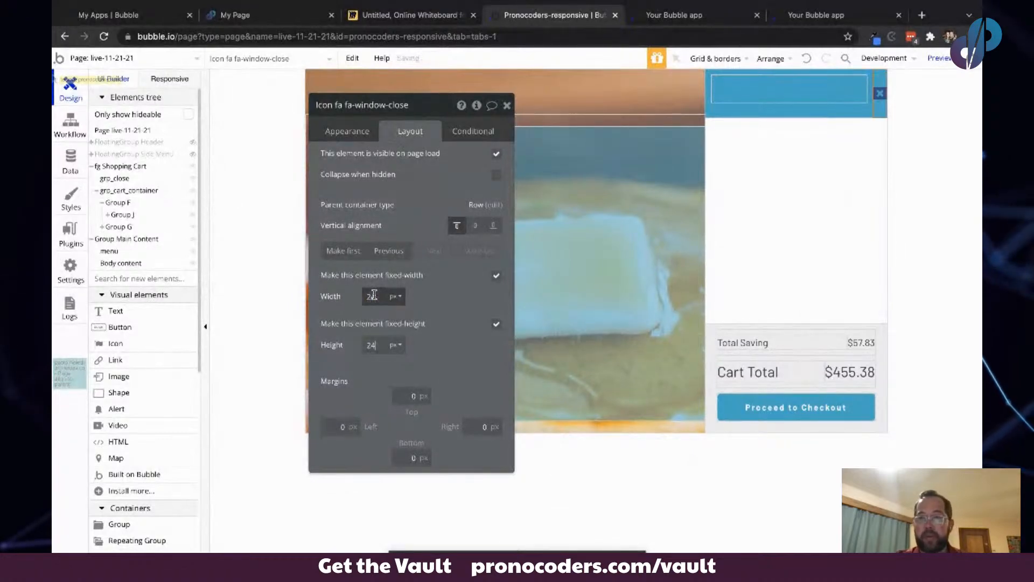
pyautogui.press('Tab')
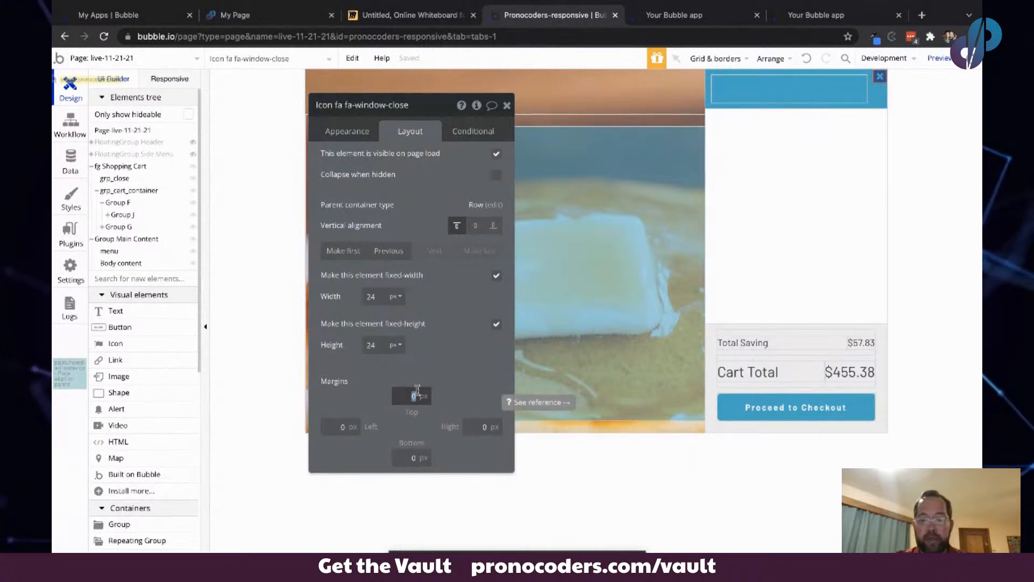
pyautogui.write('10')
pyautogui.press('Tab')
pyautogui.press('Tab')
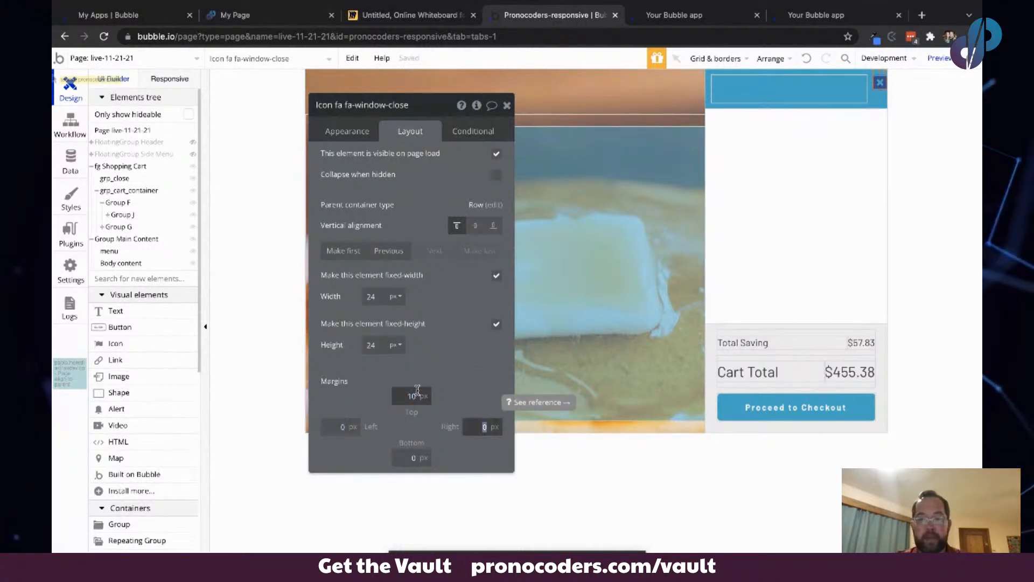
pyautogui.write('10')
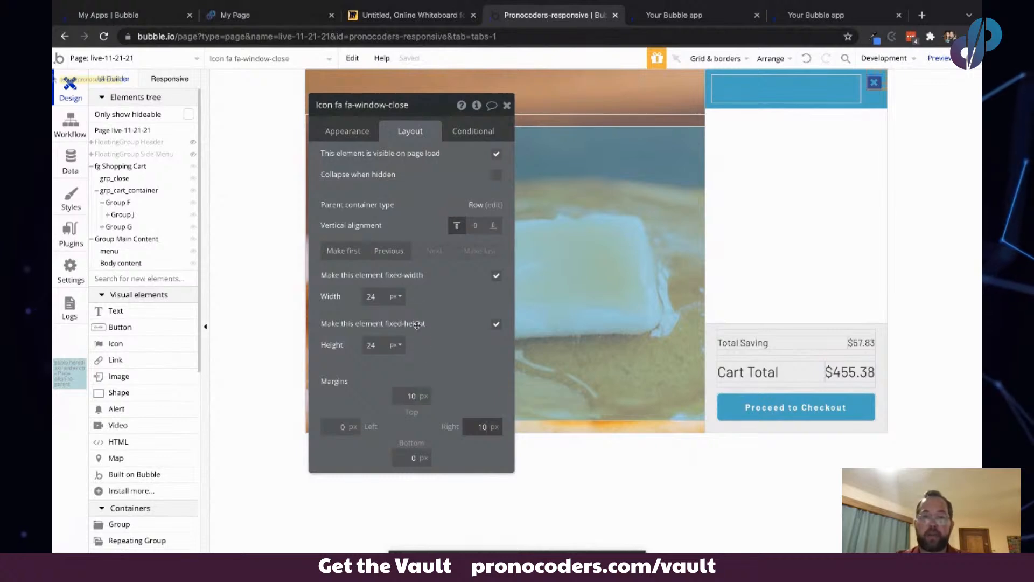
# - Paste a copy of the close icon into the inner group of the header row
pyautogui.click(825, 81)
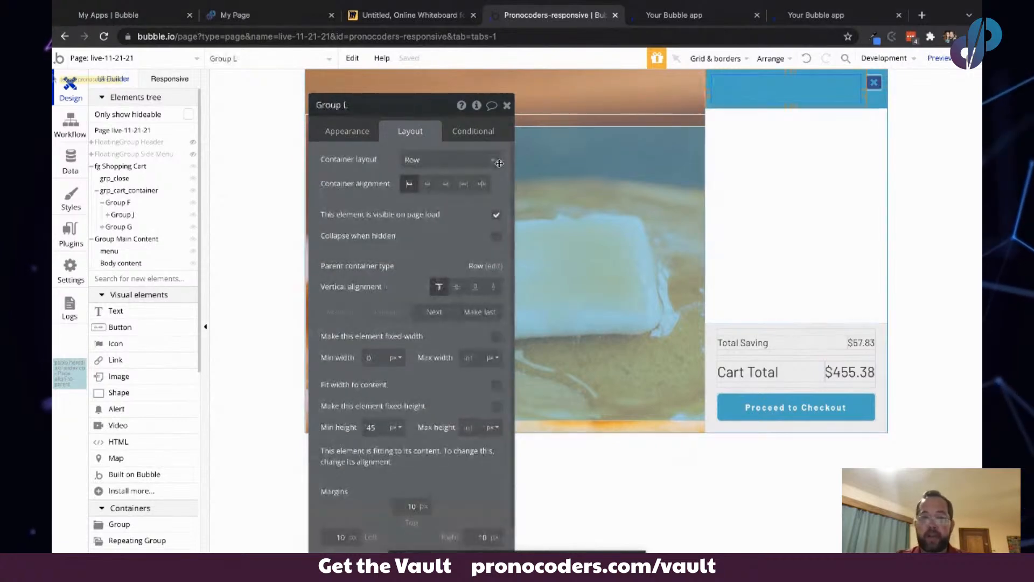
pyautogui.click(877, 82)
pyautogui.click(809, 87)
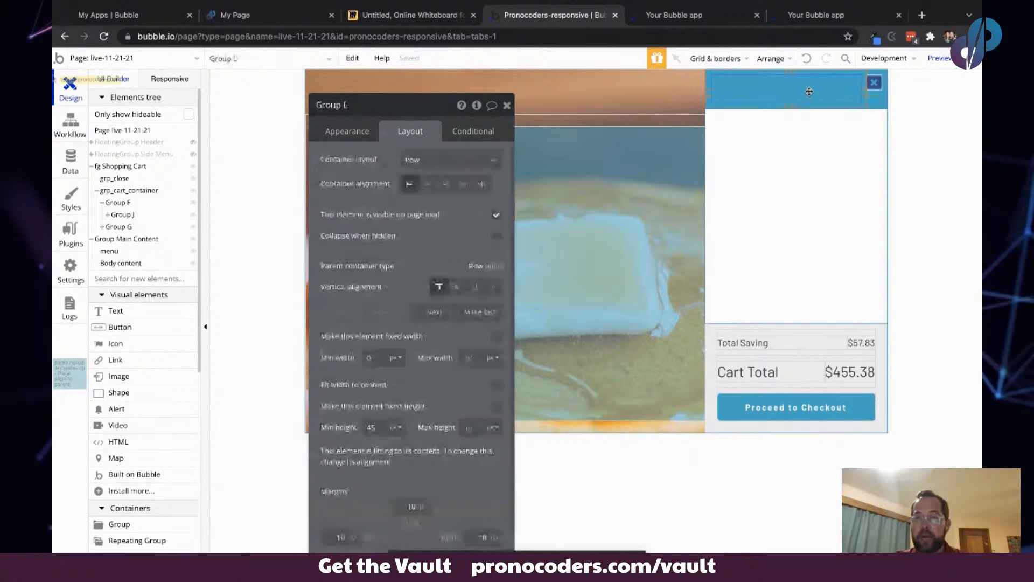
pyautogui.press('super+v')
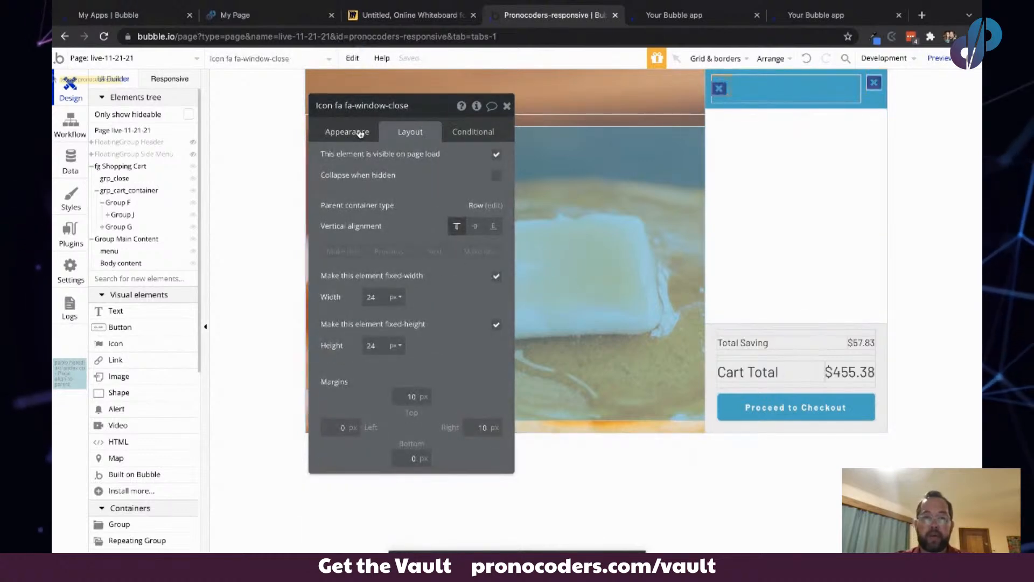
# - Change the pasted icon into the shopping-cart icon
pyautogui.click(332, 132)
pyautogui.click(417, 161)
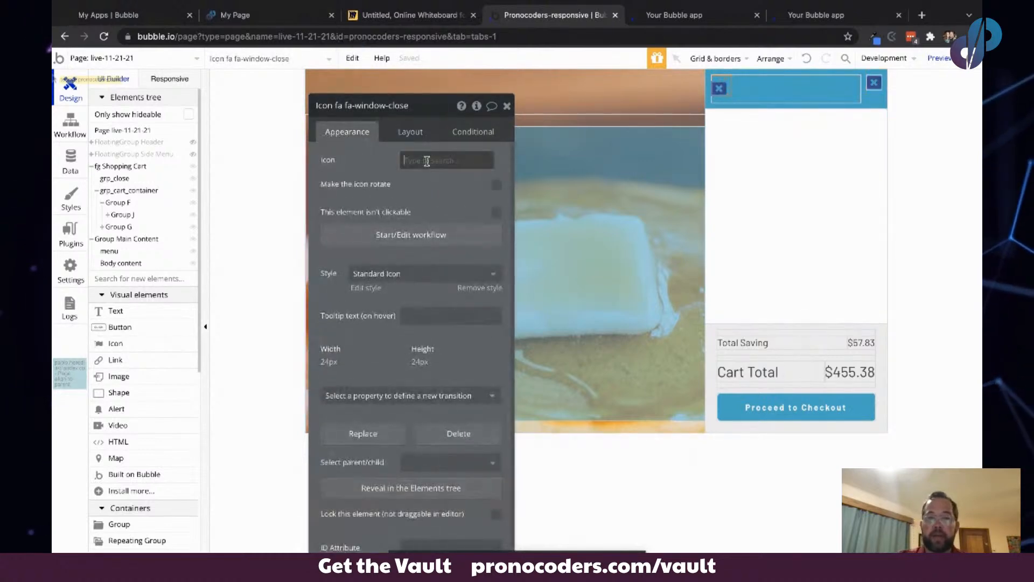
pyautogui.write('cart')
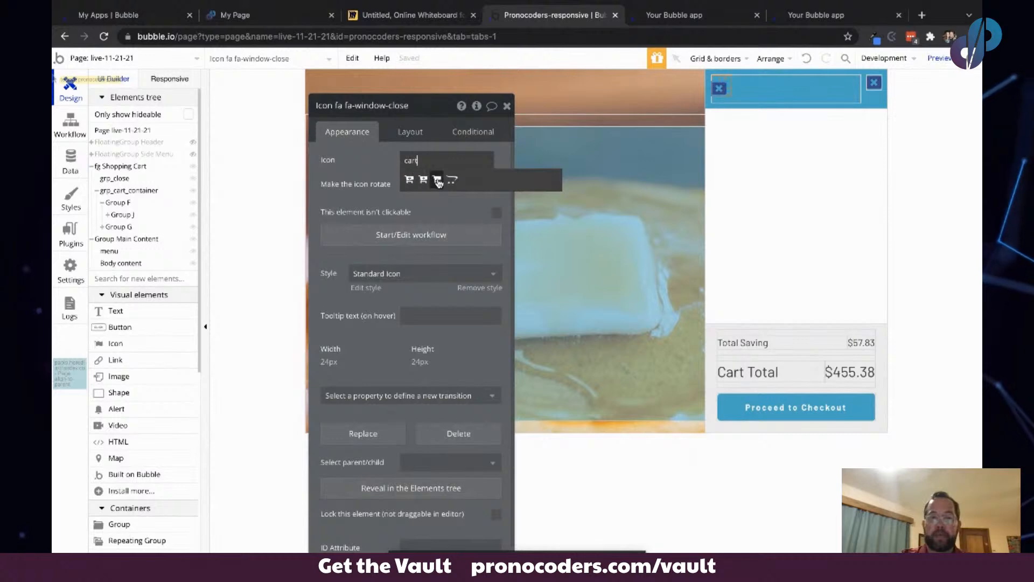
pyautogui.click(437, 179)
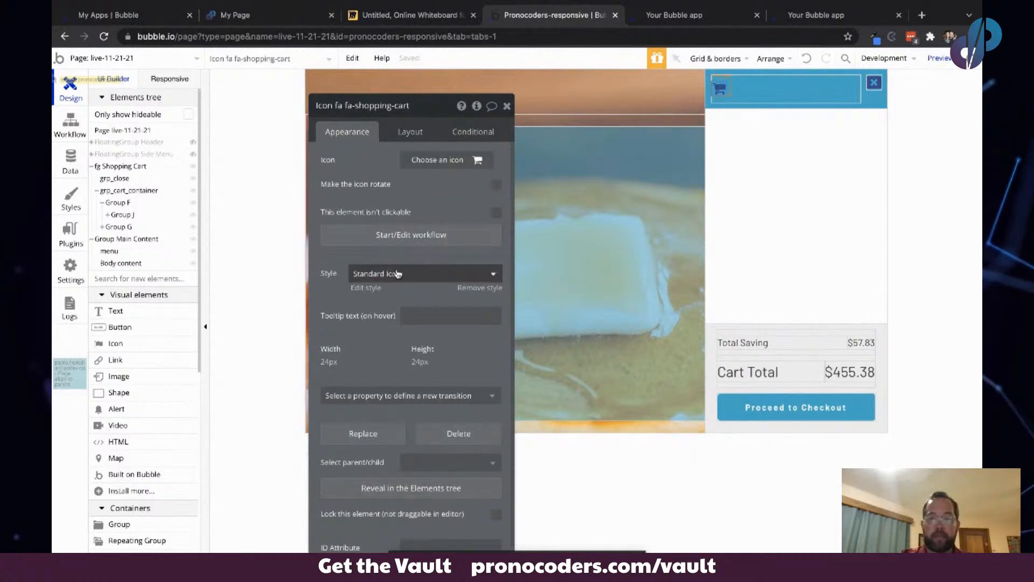
# - Remove the style from the cart and close icons and set both icon colours to white #FFFFFF
pyautogui.click(479, 287)
pyautogui.click(429, 184)
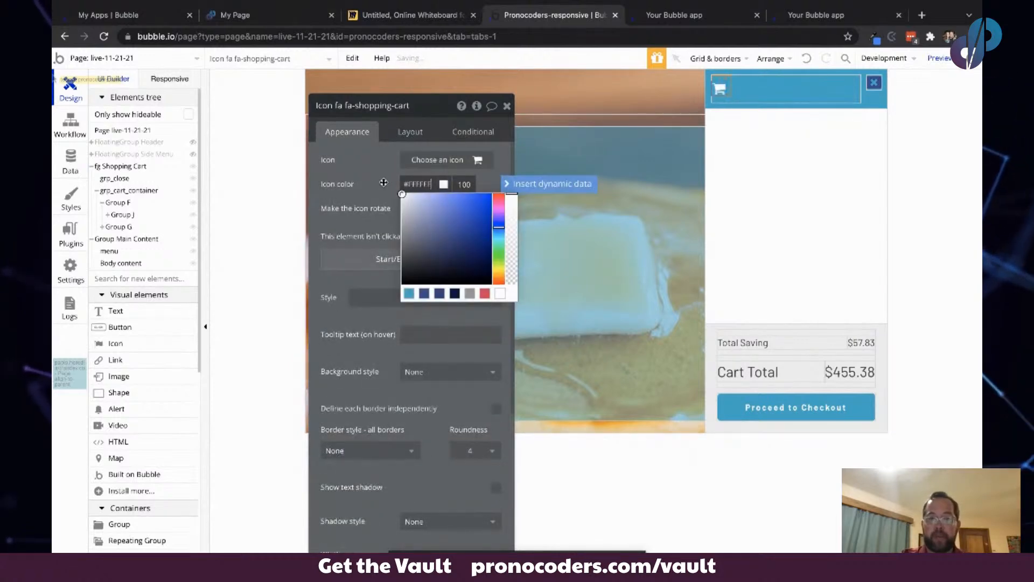
pyautogui.click(875, 82)
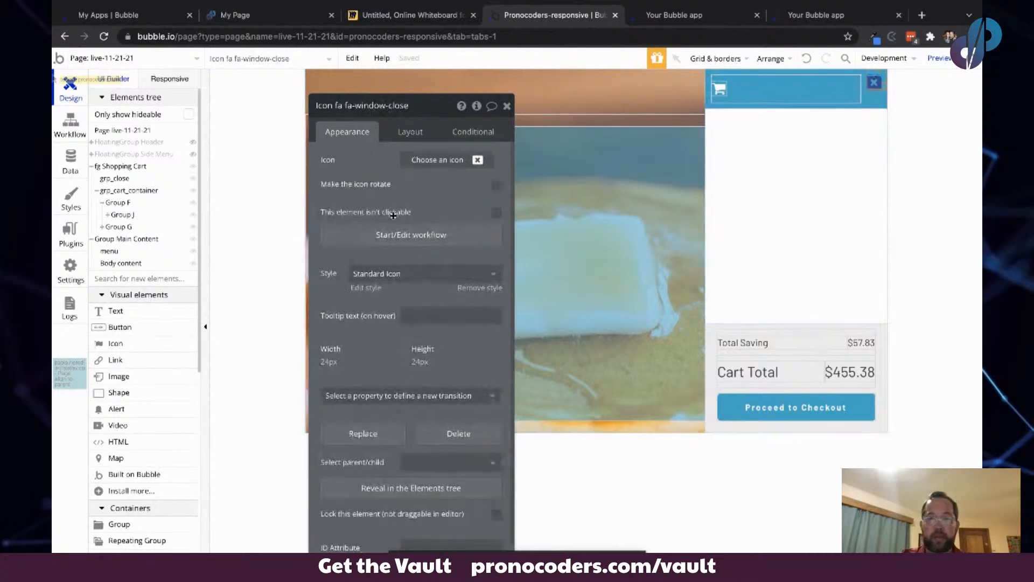
pyautogui.click(479, 288)
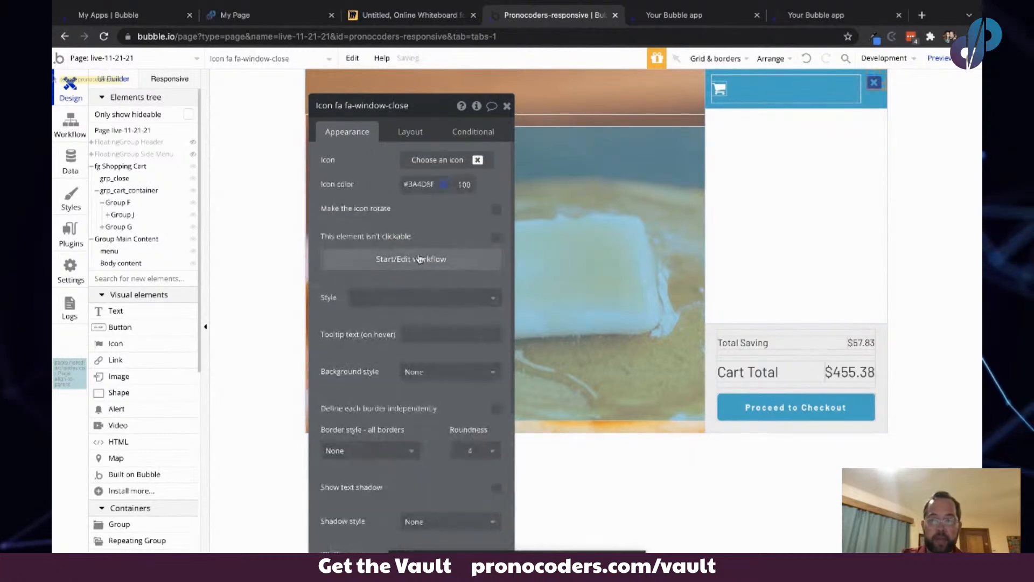
pyautogui.click(420, 184)
pyautogui.moveTo(402, 212); pyautogui.dragTo(373, 169)
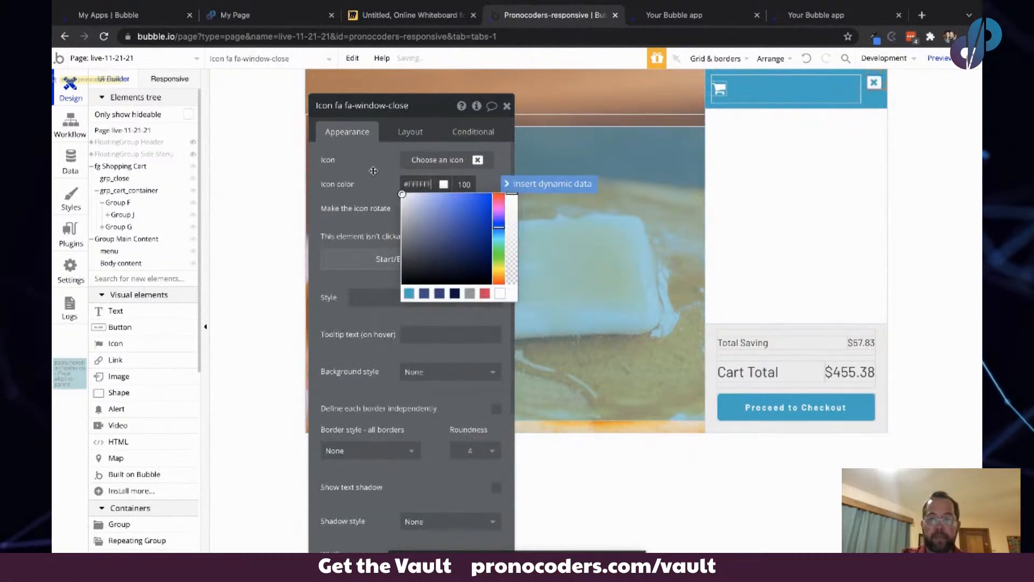
pyautogui.click(374, 171)
# - Add a text element beside the cart icon in the header row reading "3 items"
pyautogui.click(233, 275)
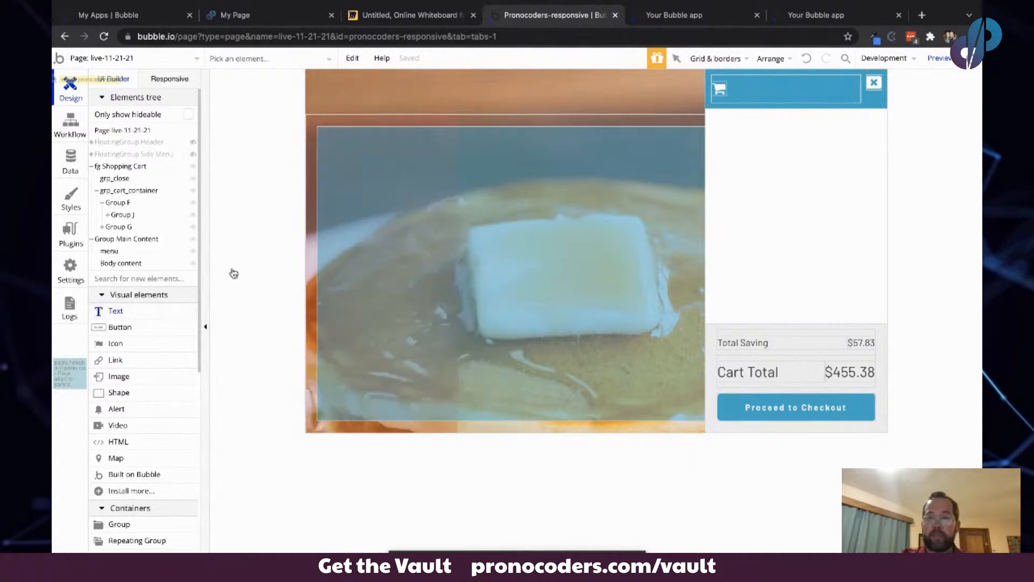
pyautogui.click(741, 86)
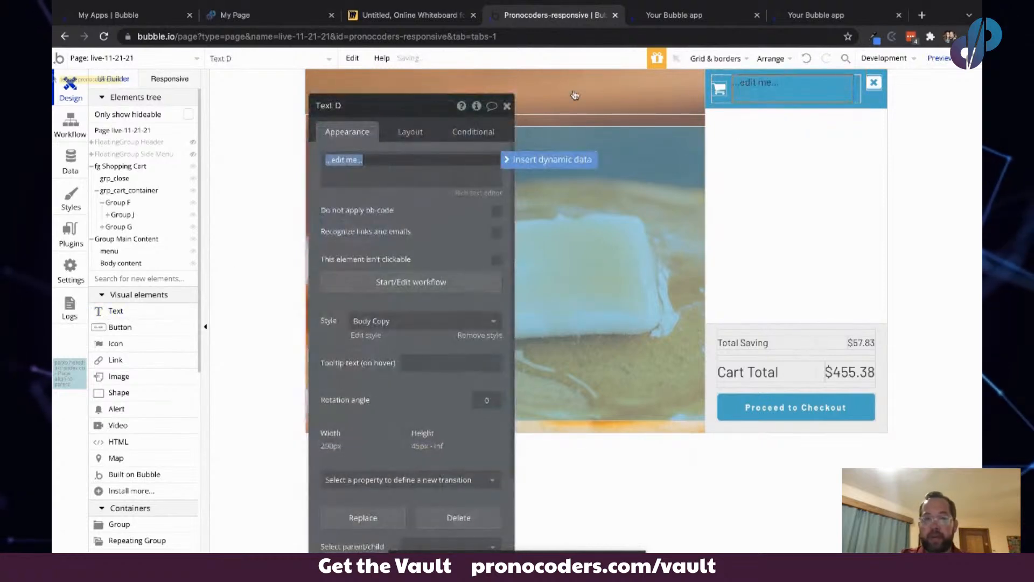
pyautogui.write('3 items')
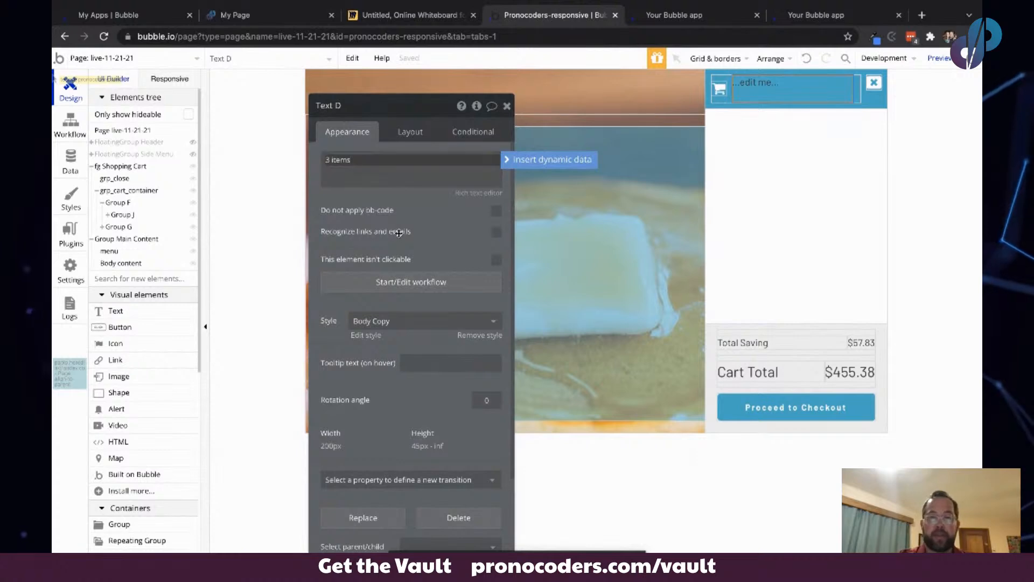
pyautogui.click(429, 221)
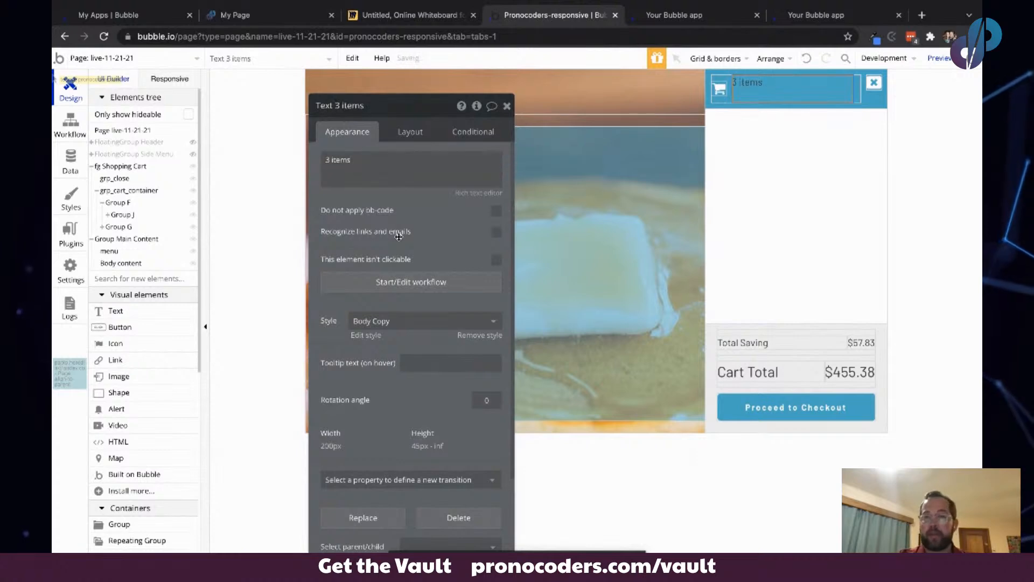
# - Remove the text's style and set its font colour to white #FFFFFF
pyautogui.click(481, 335)
pyautogui.click(470, 405)
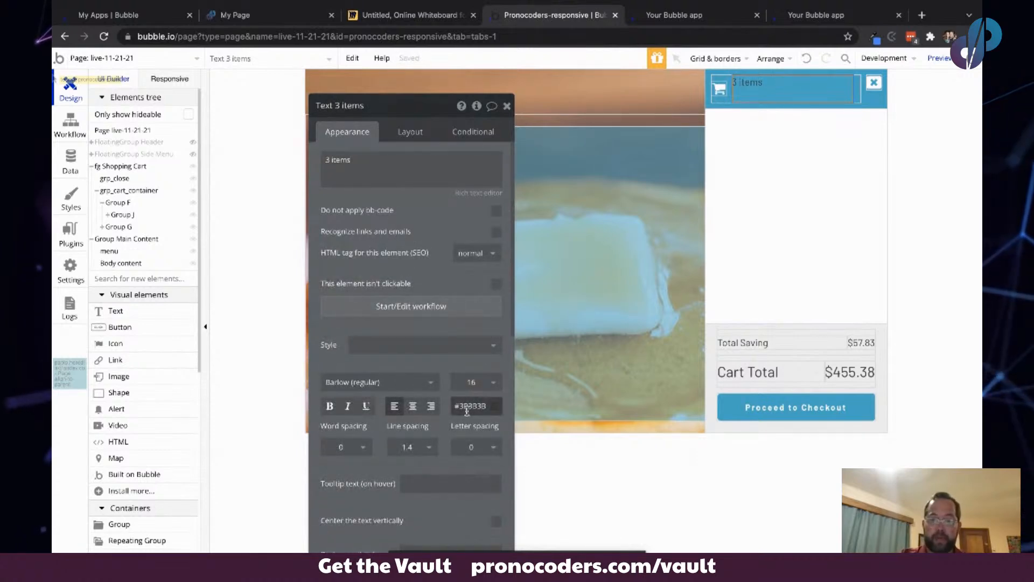
pyautogui.click(454, 416)
pyautogui.click(405, 362)
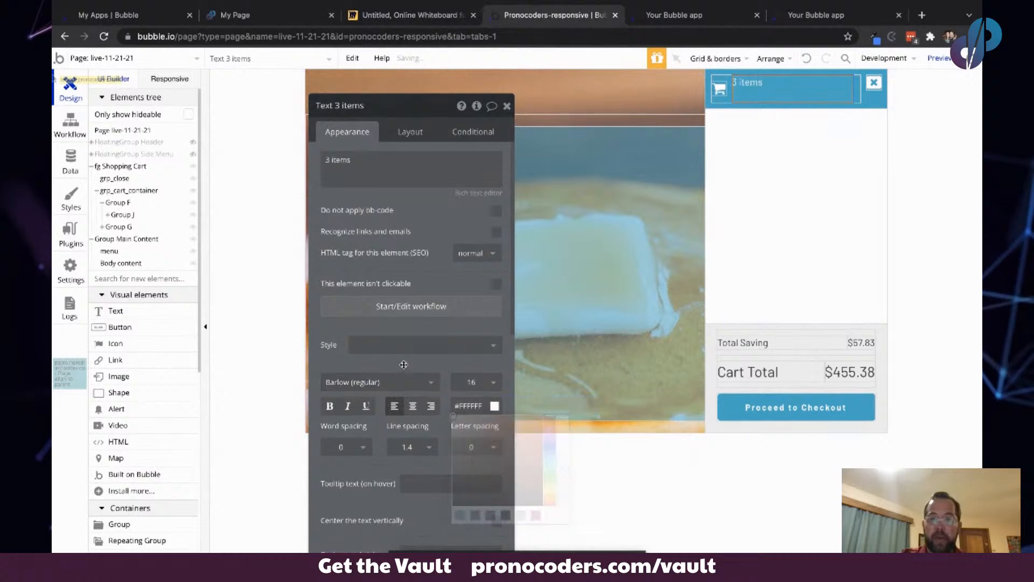
# - Center the "3 items" text vertically and make its width no longer fixed
pyautogui.click(410, 132)
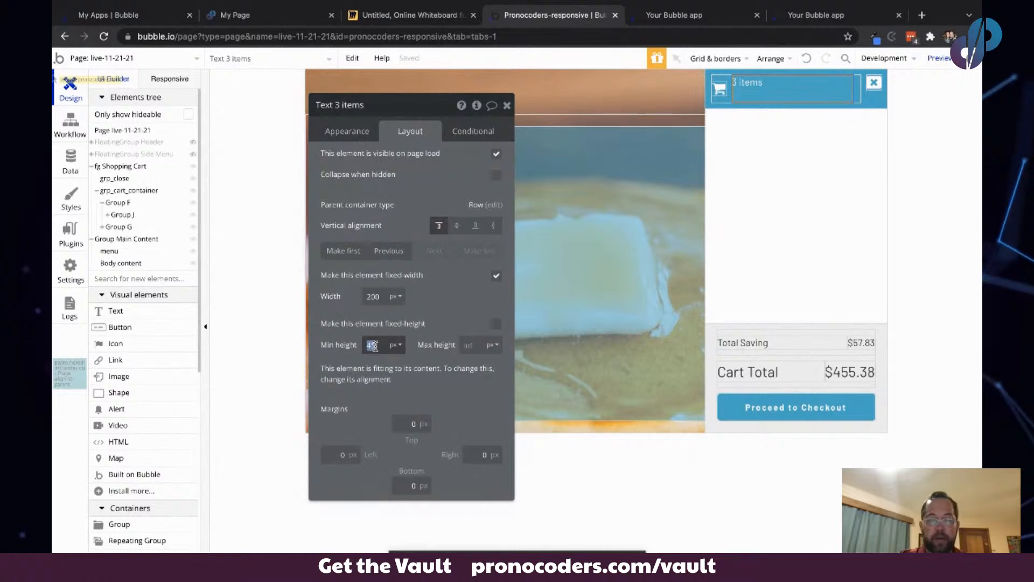
pyautogui.press('Tab')
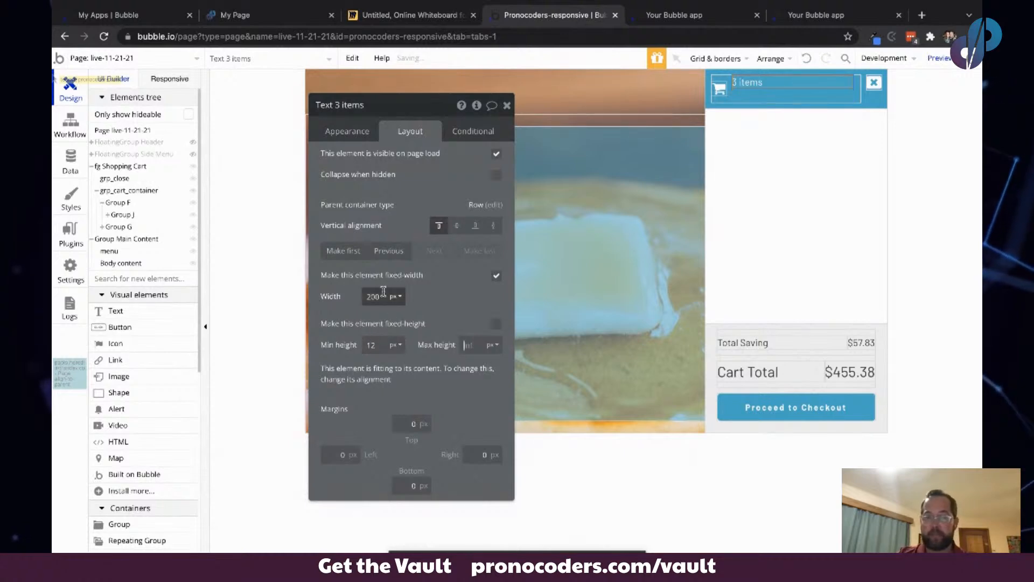
pyautogui.click(457, 225)
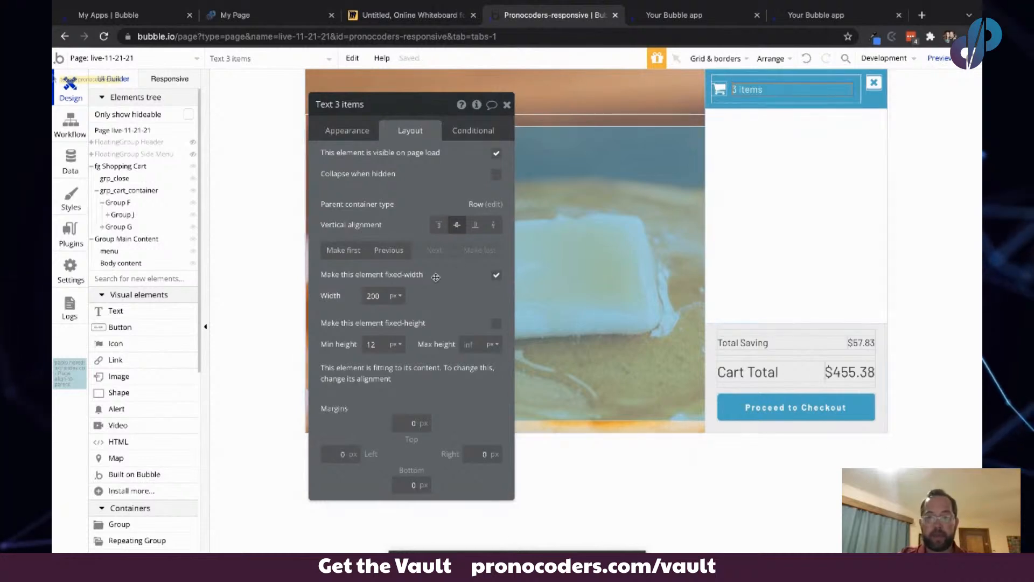
pyautogui.click(497, 276)
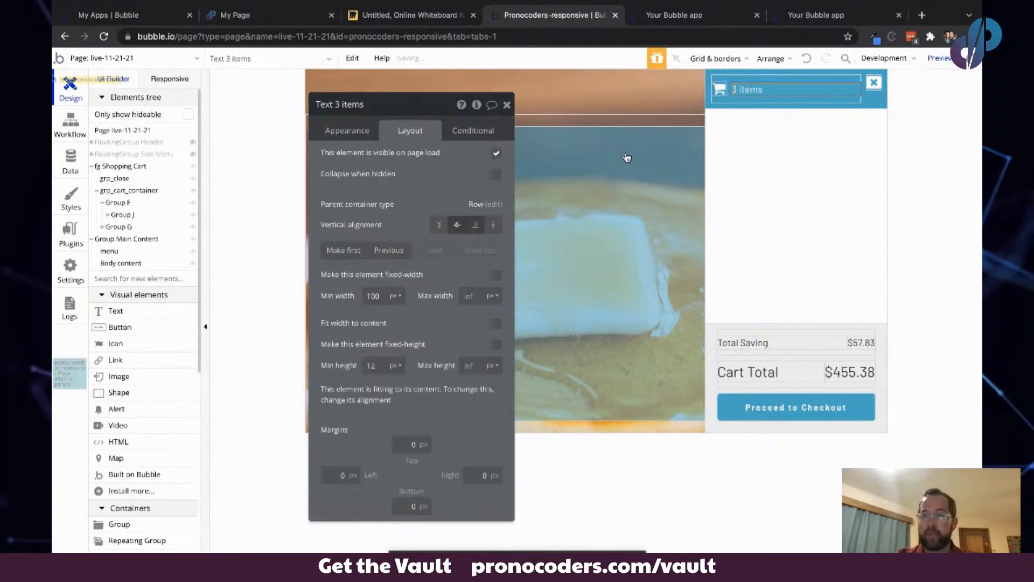
# - Set the header row's inner group minimum height to 20 px
pyautogui.click(837, 80)
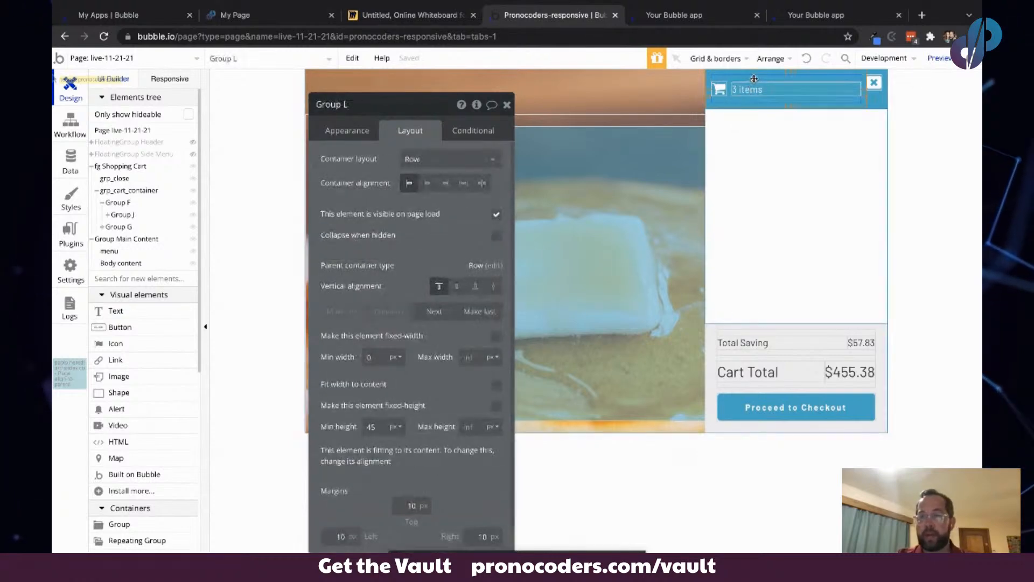
pyautogui.doubleClick(386, 427)
pyautogui.write('20')
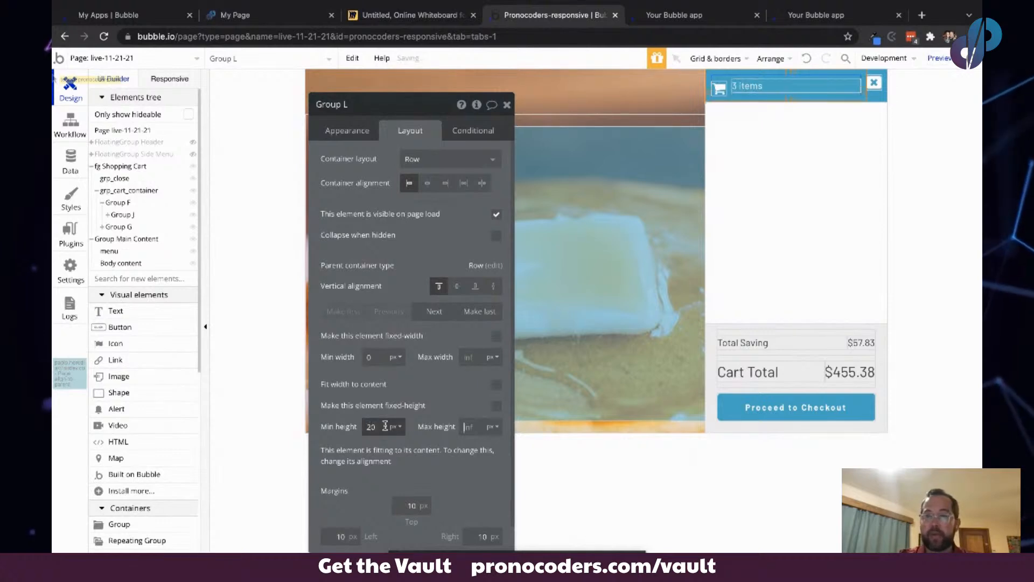
pyautogui.press('Tab')
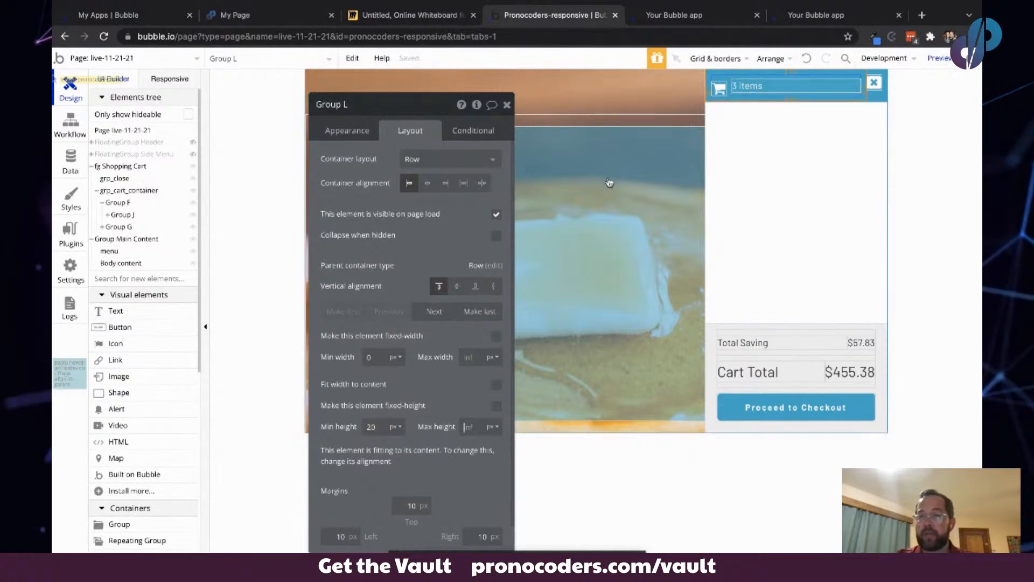
# - Center the cart icon vertically, set its top margin to 0 px and try a 0 px right margin
pyautogui.click(719, 88)
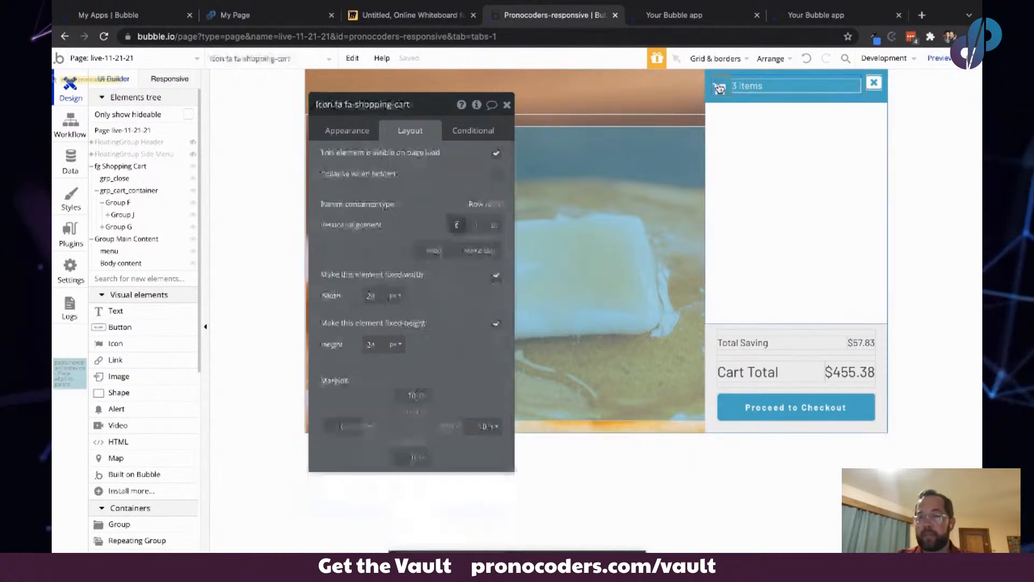
pyautogui.click(474, 227)
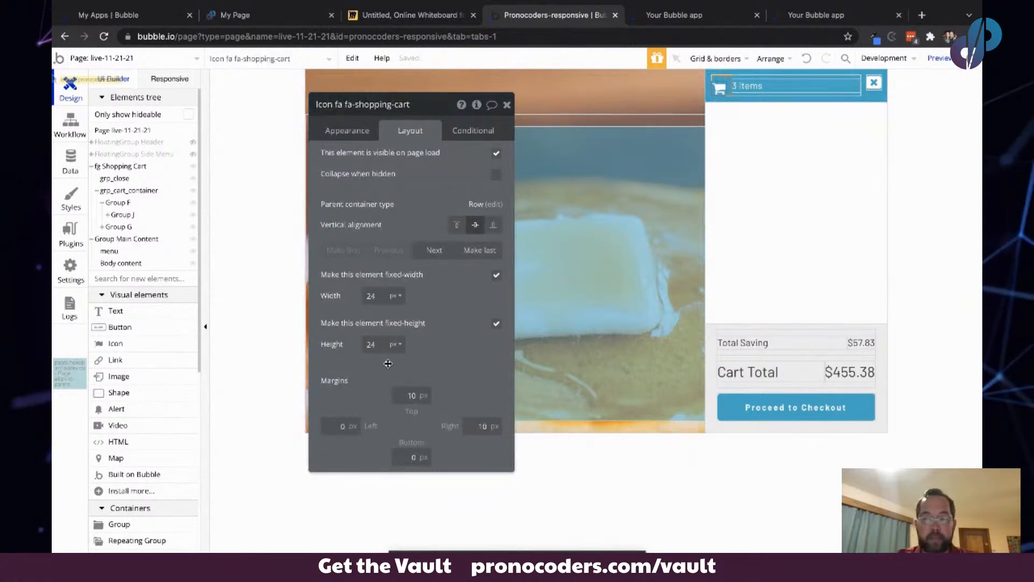
pyautogui.click(409, 395)
pyautogui.press('Tab')
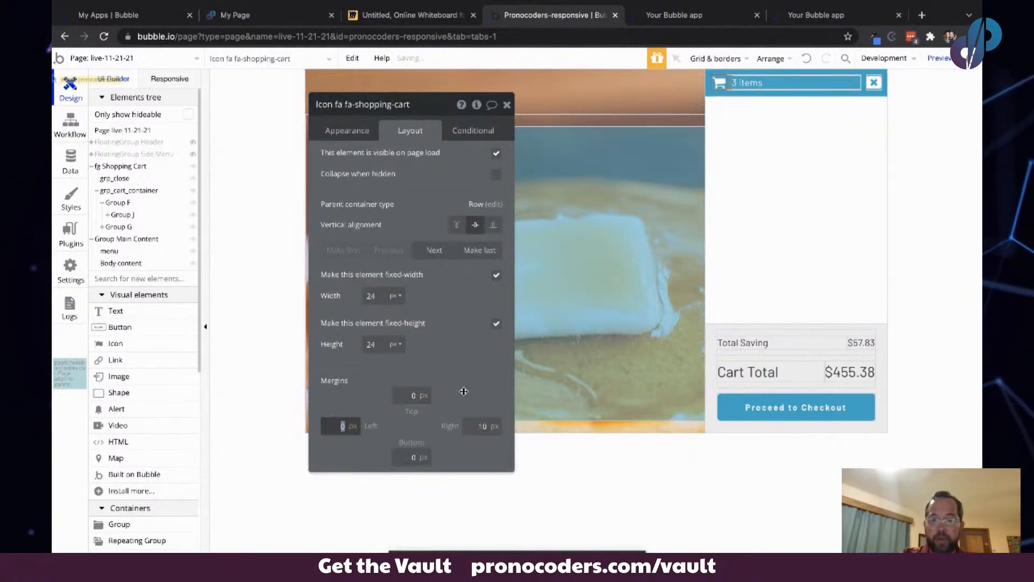
pyautogui.doubleClick(478, 428)
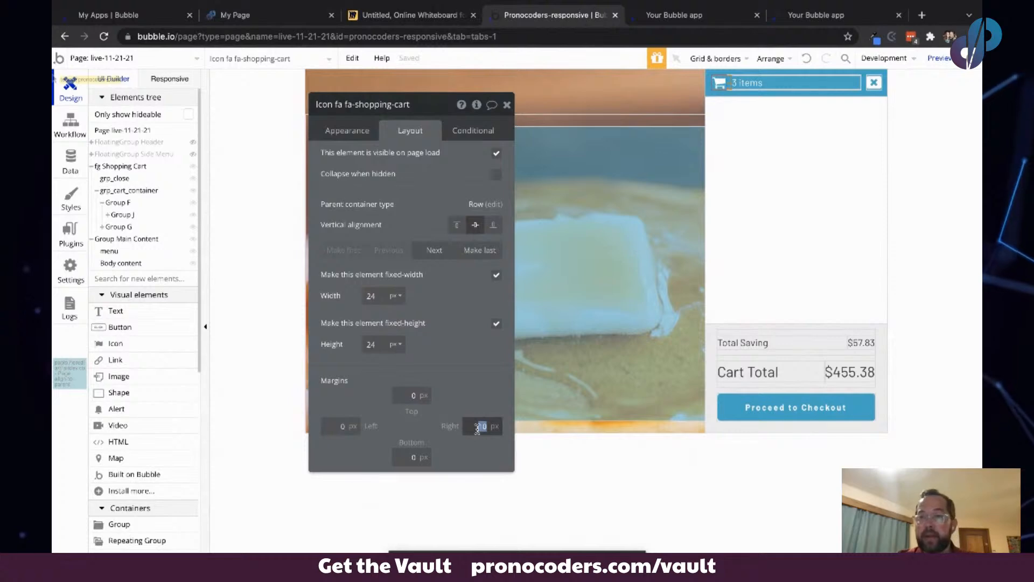
pyautogui.write('0')
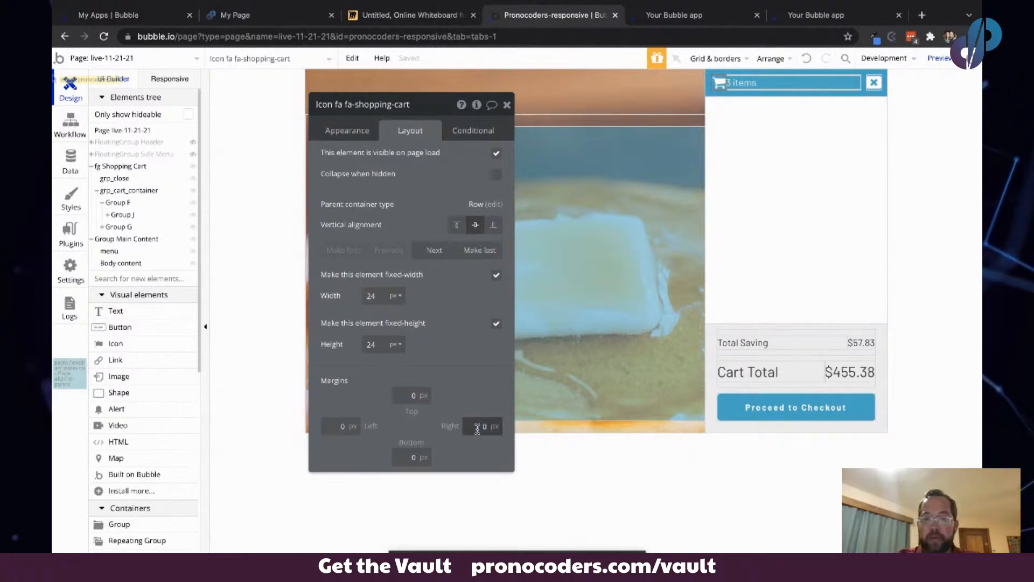
pyautogui.press('Tab')
pyautogui.click(459, 357)
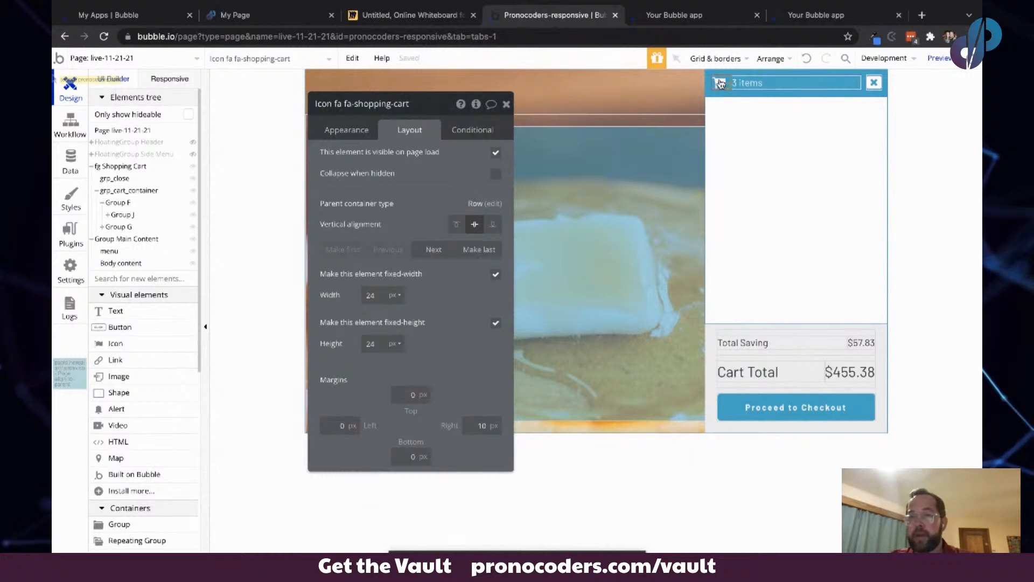
# - Set the close icon's top and right margins to 5 px
pyautogui.click(875, 85)
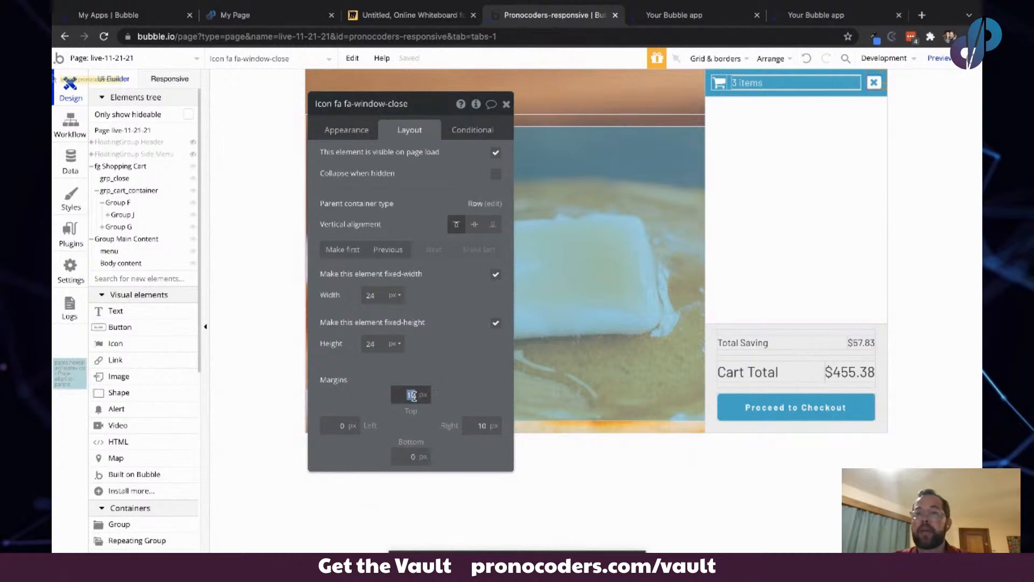
pyautogui.write('5')
pyautogui.press('Tab')
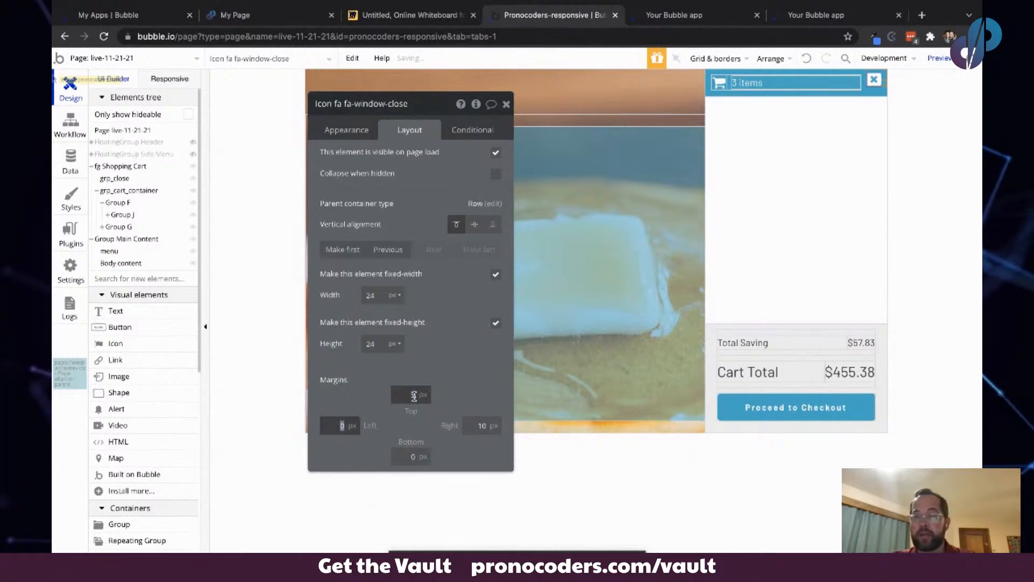
pyautogui.press('Tab')
pyautogui.write('5')
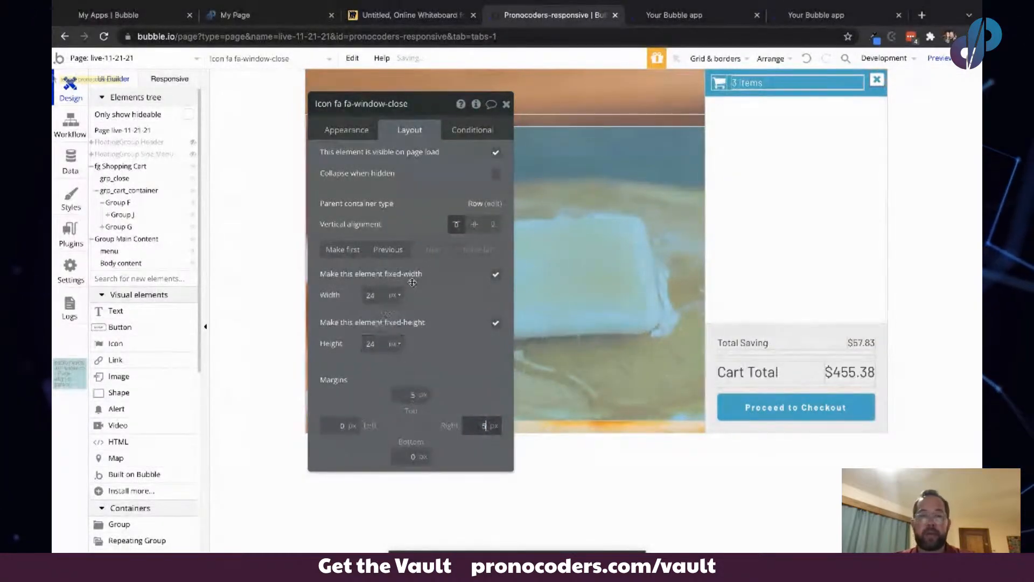
pyautogui.click(415, 279)
# - Compare the cart layout with the Miro sketch and the flex guide page
pyautogui.click(371, 15)
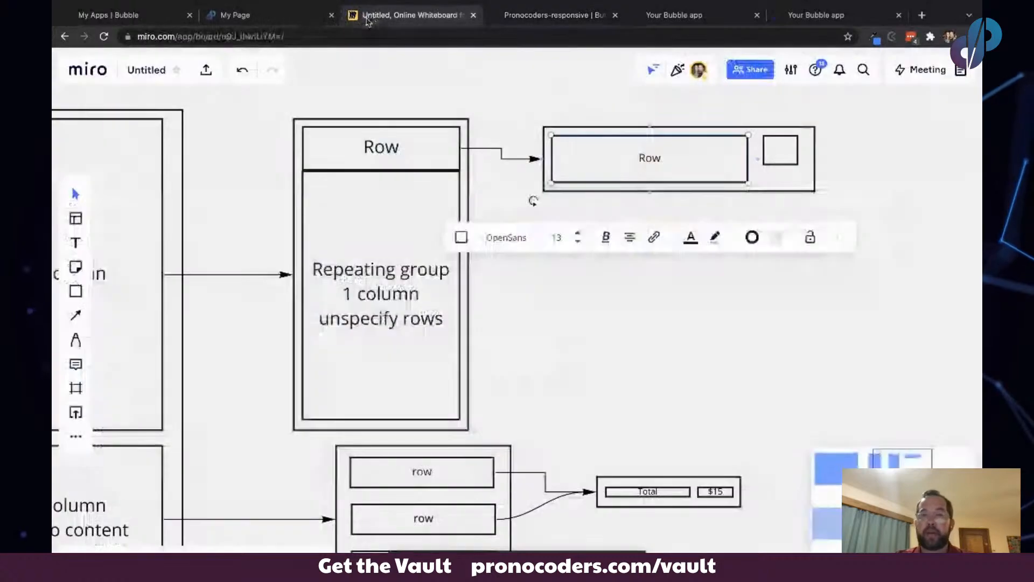
pyautogui.click(556, 131)
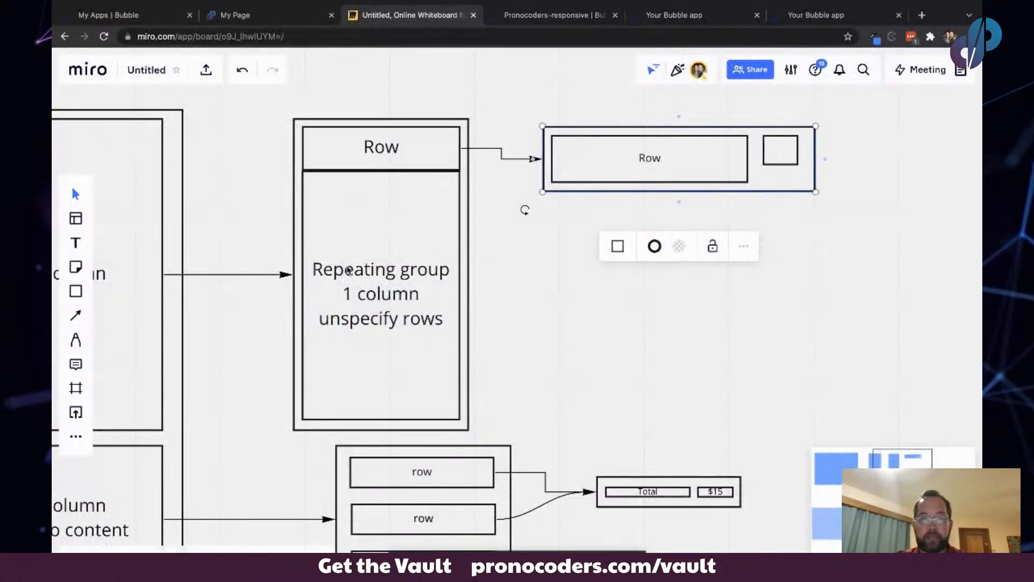
pyautogui.click(259, 15)
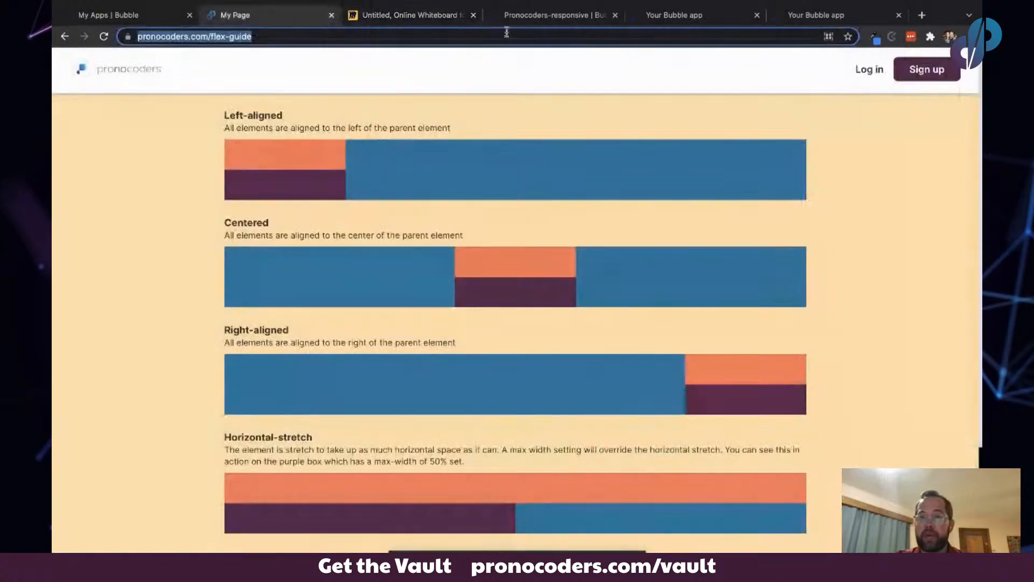
pyautogui.click(563, 16)
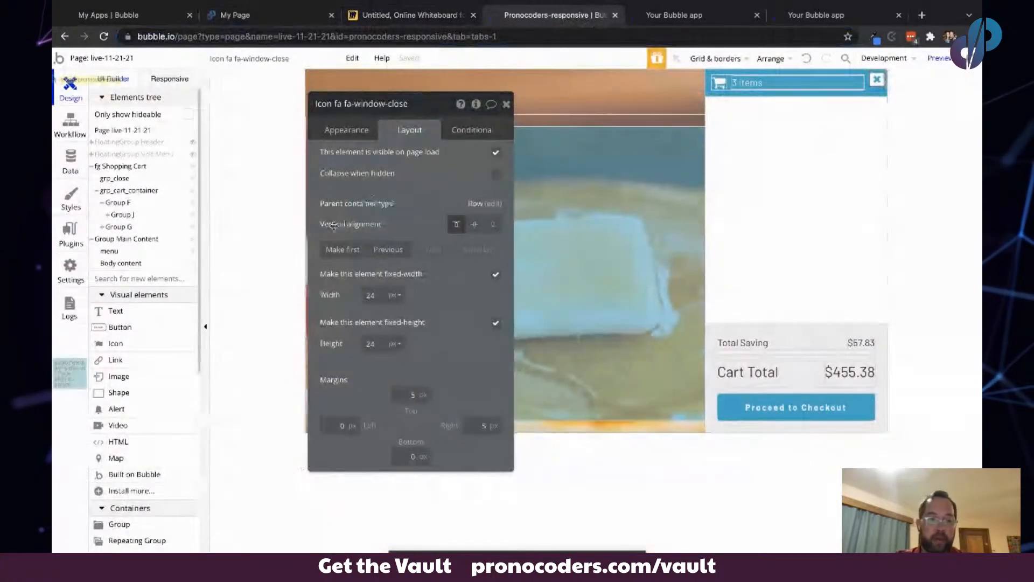
# - Draw a repeating group about 177 px wide inside the cart's middle group
pyautogui.scroll(-1, 144, 473)
pyautogui.click(139, 477)
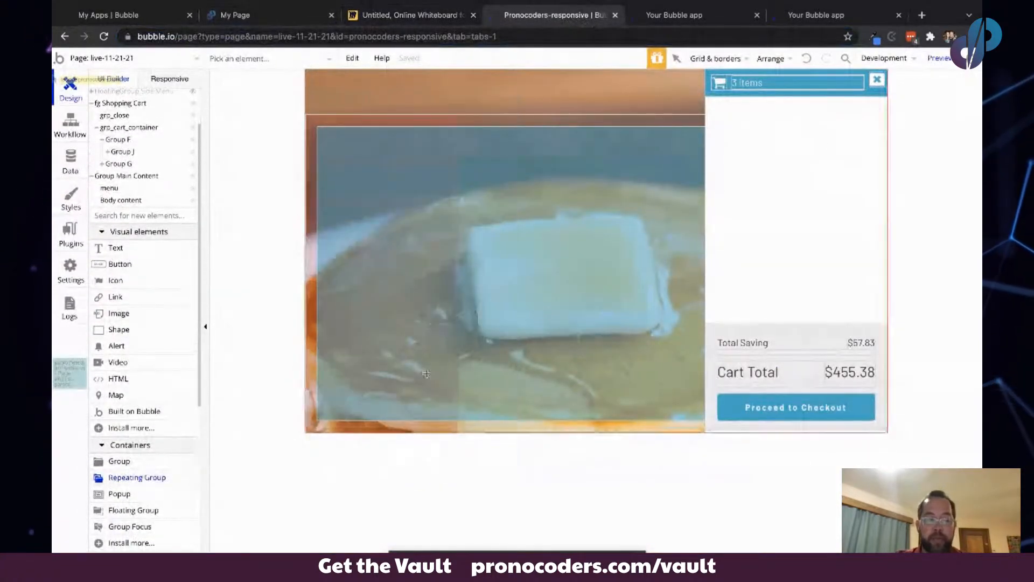
pyautogui.moveTo(709, 104); pyautogui.dragTo(813, 143)
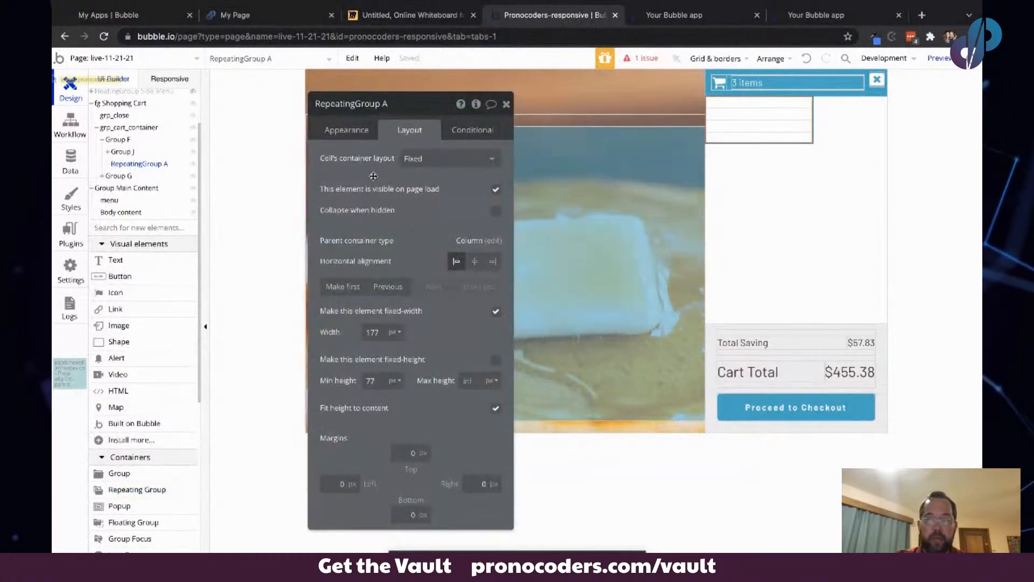
# - Set the repeating group's cell container layout to Row
pyautogui.click(415, 160)
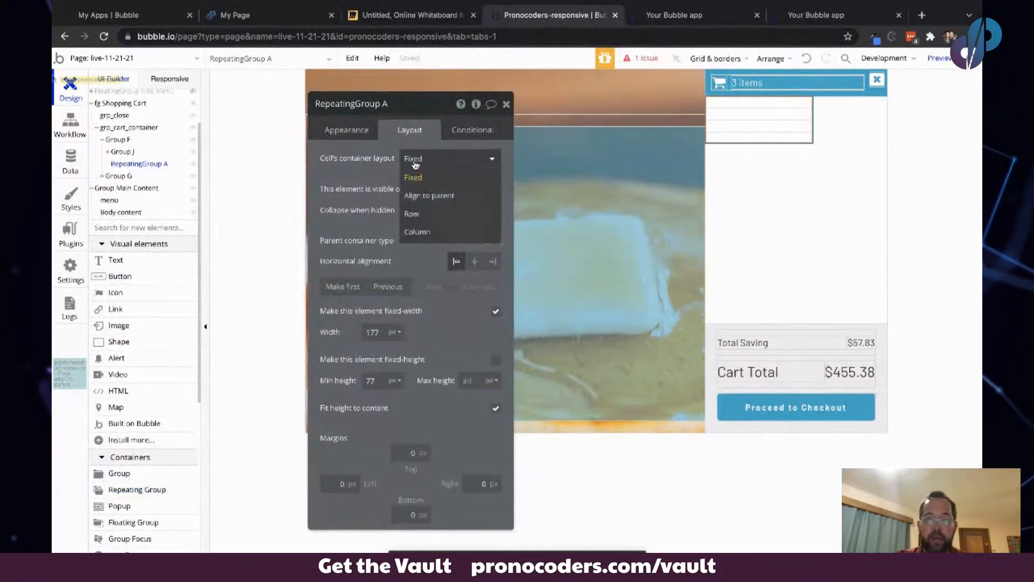
pyautogui.click(422, 223)
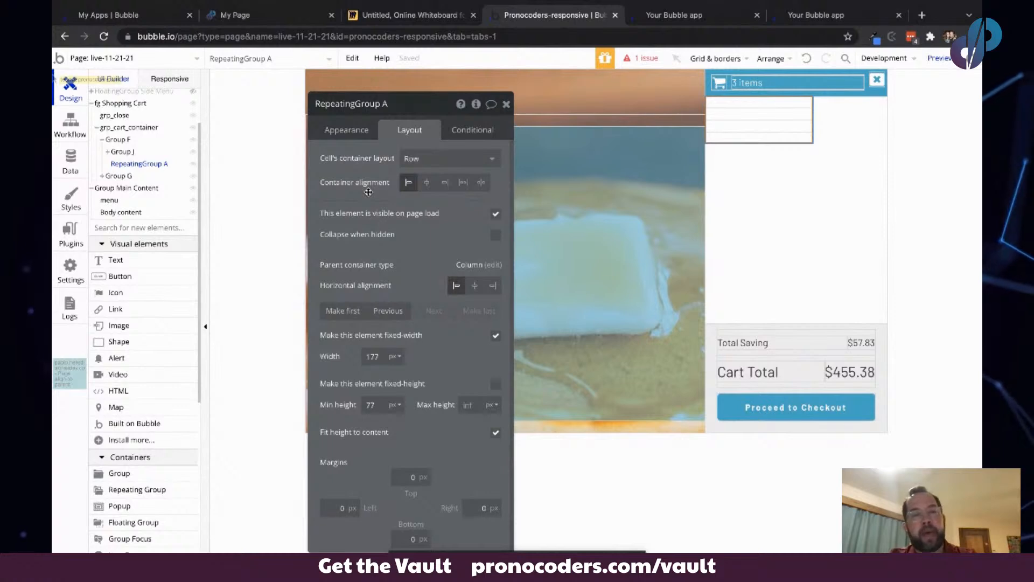
pyautogui.click(426, 157)
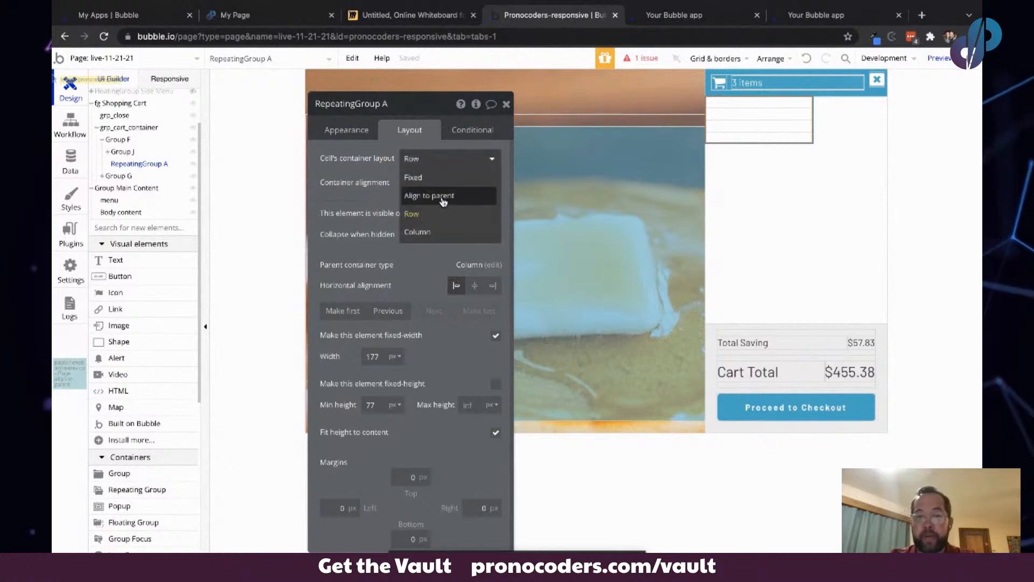
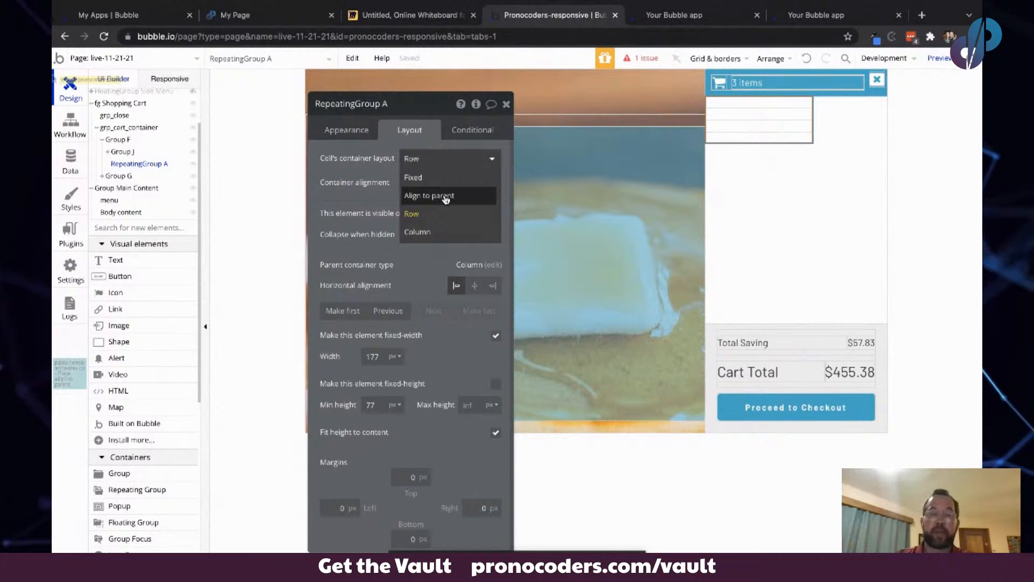
# - Open the align-to-parent example page and examine Group D's alignment settings
pyautogui.click(153, 56)
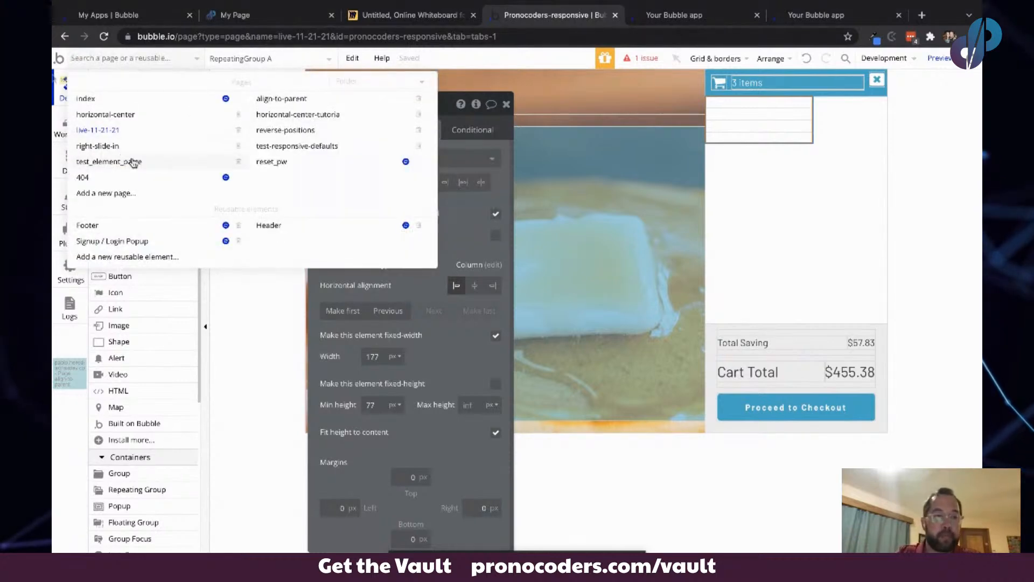
pyautogui.click(297, 102)
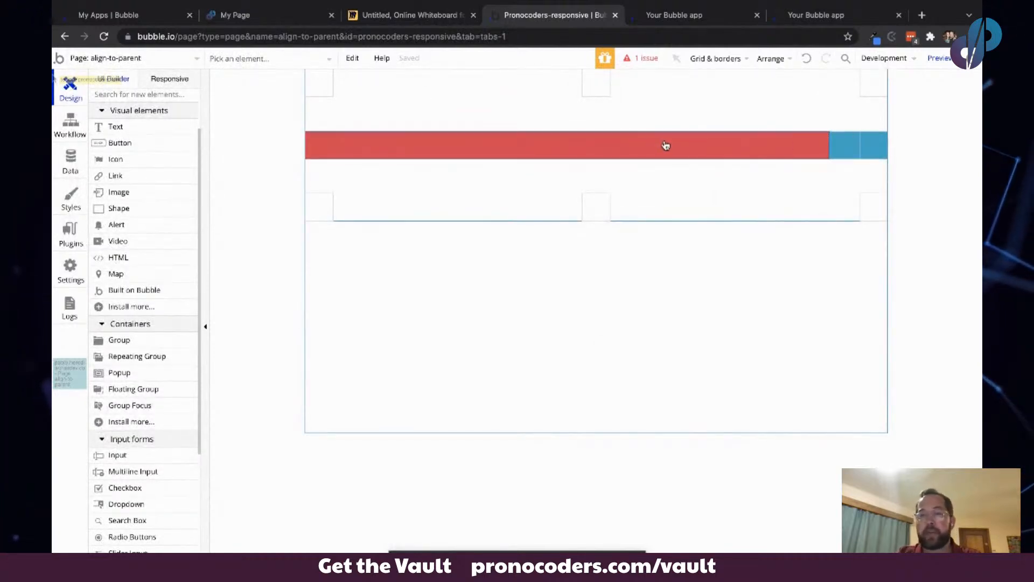
pyautogui.doubleClick(508, 142)
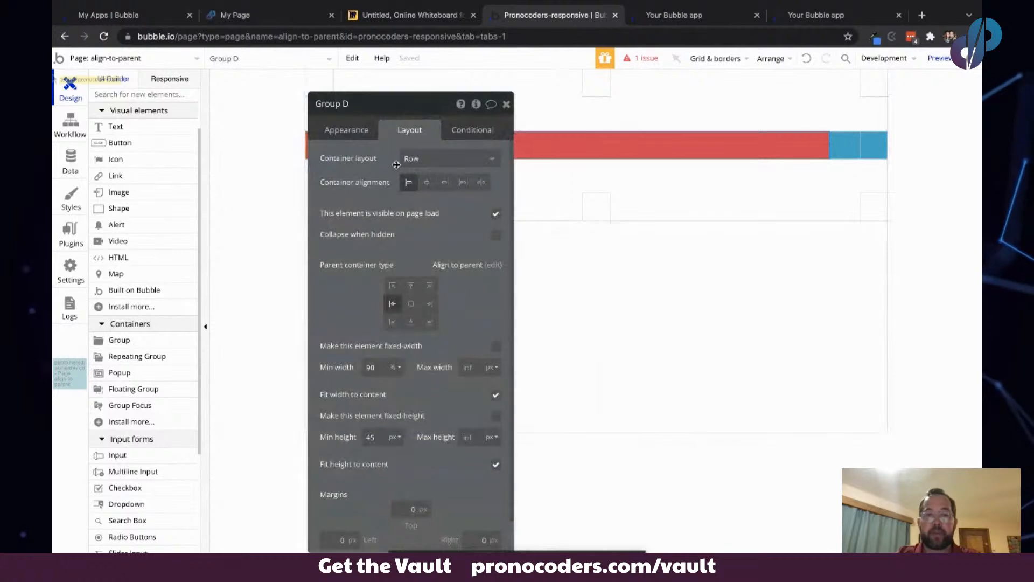
pyautogui.moveTo(397, 159); pyautogui.dragTo(229, 176)
pyautogui.click(224, 303)
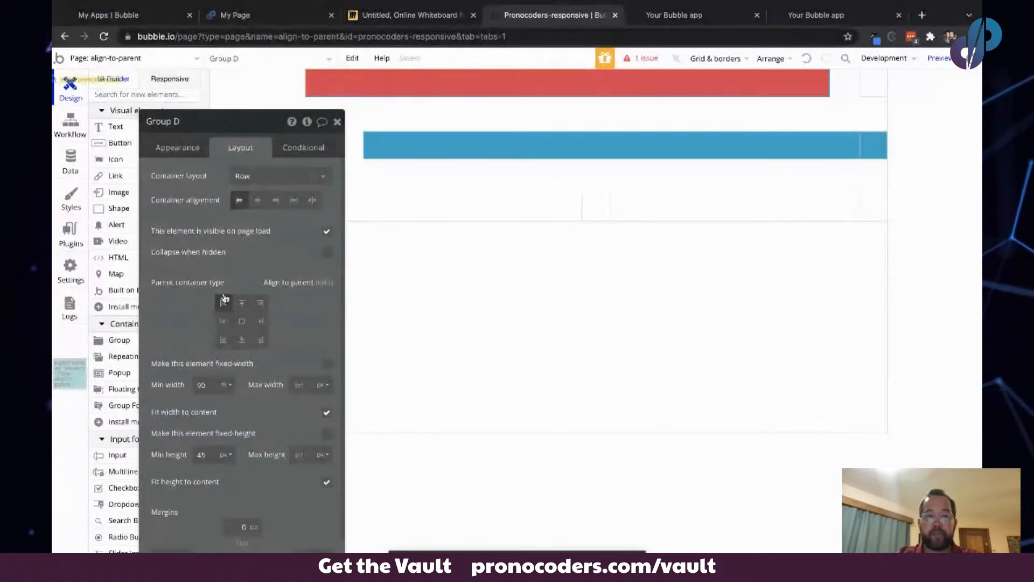
pyautogui.click(222, 322)
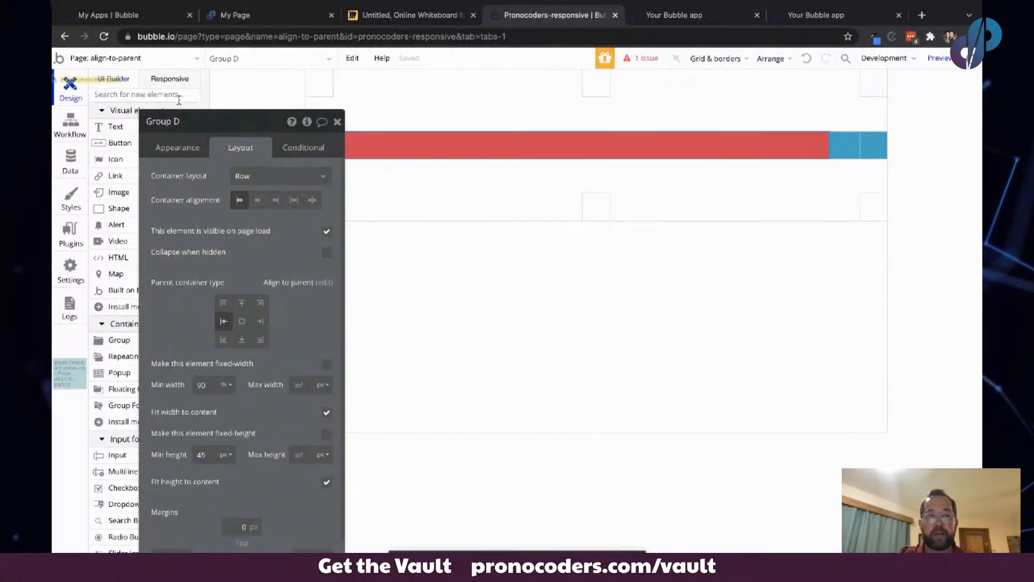
# - Preview the align-to-parent page at 320 px width, then return to the live-11-21-21 page
pyautogui.click(177, 79)
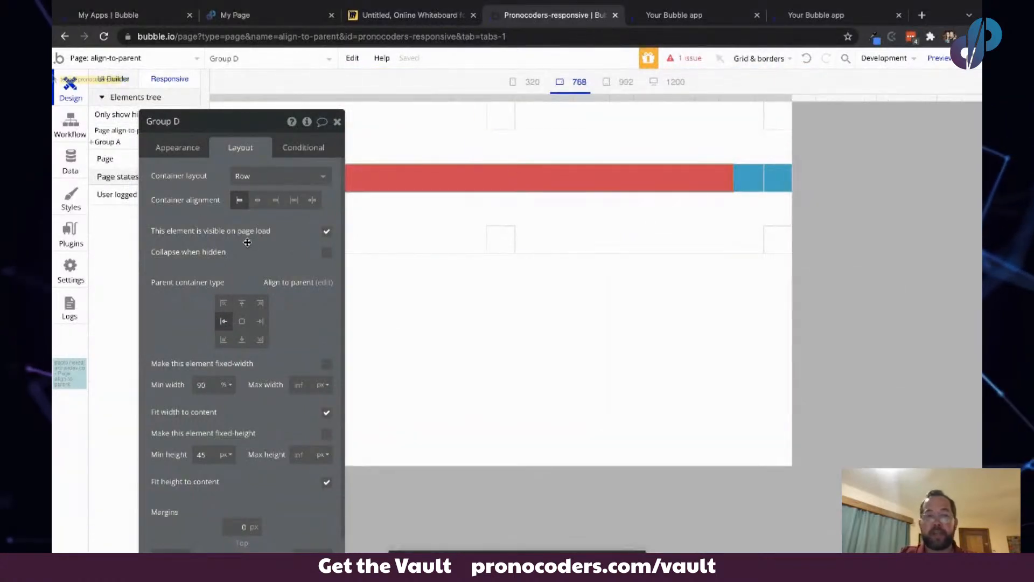
pyautogui.moveTo(800, 95); pyautogui.dragTo(649, 121)
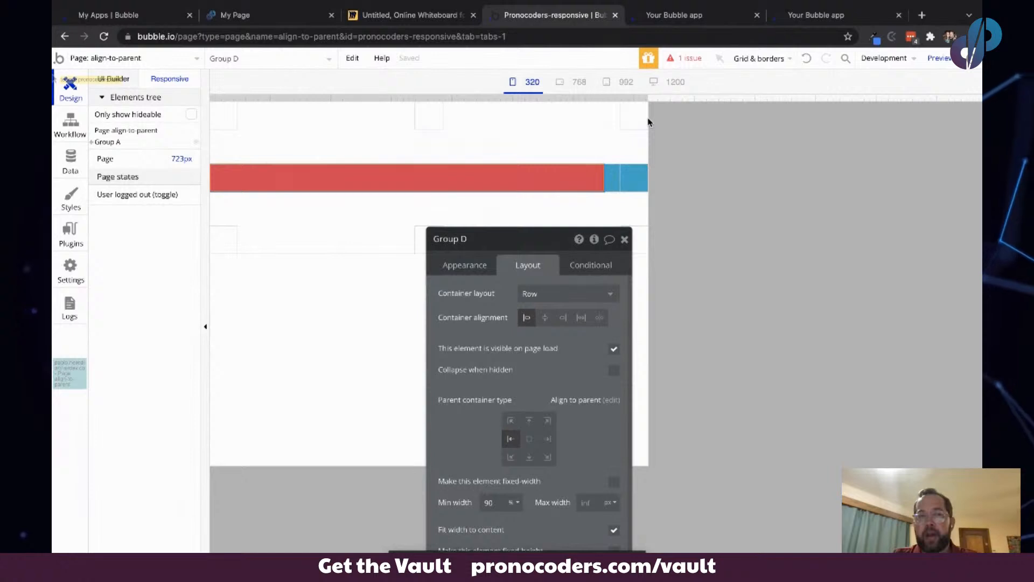
pyautogui.click(177, 57)
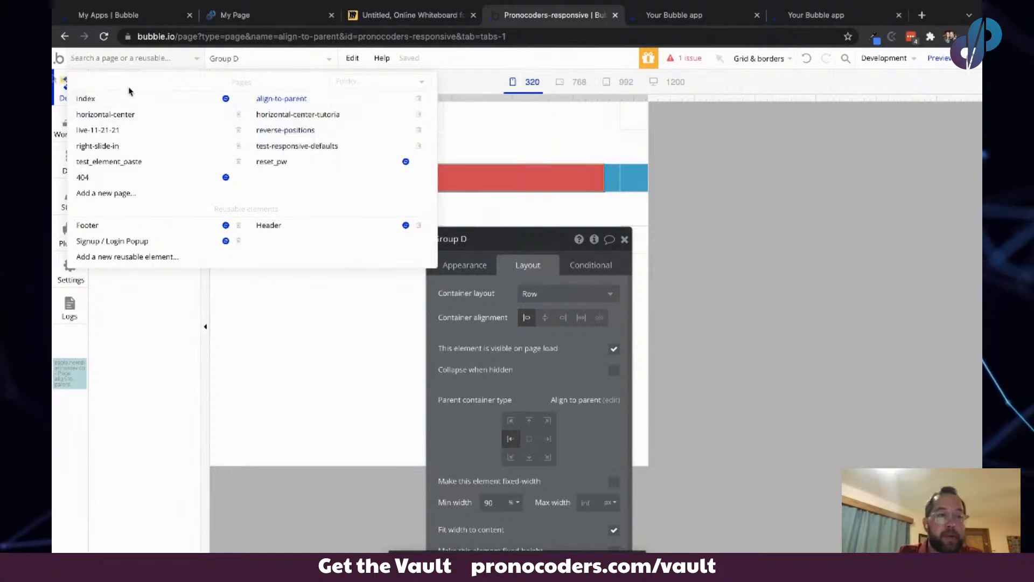
pyautogui.click(91, 130)
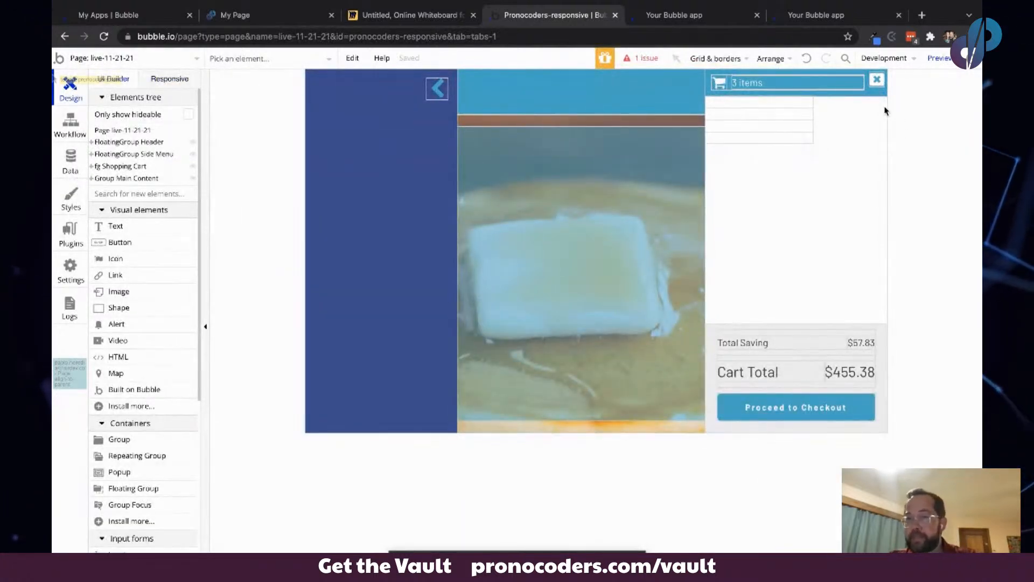
# - Make the repeating group's width flexible with a 177 px minimum and stop fitting its height to content
pyautogui.click(776, 110)
pyautogui.doubleClick(776, 111)
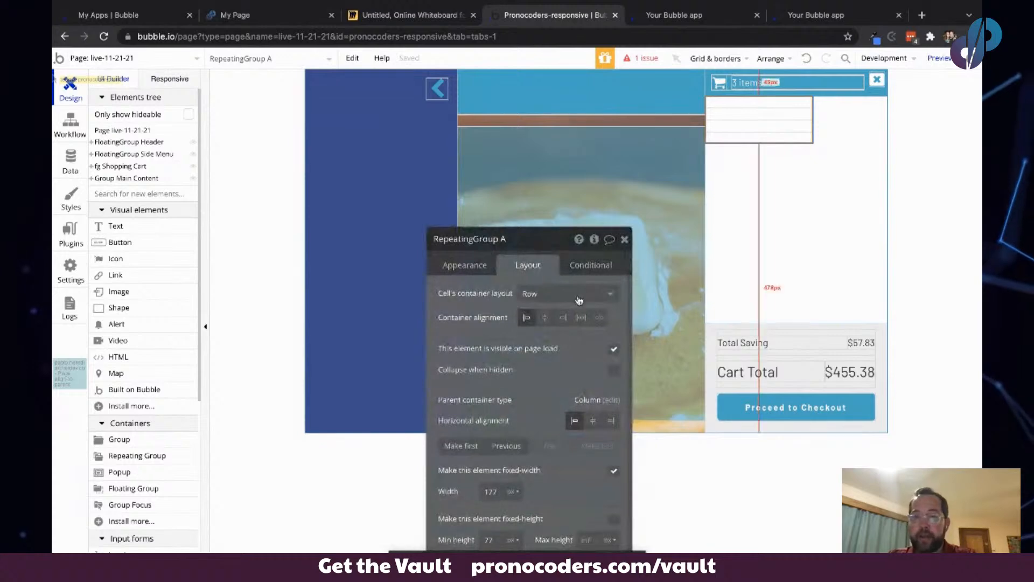
pyautogui.moveTo(506, 329); pyautogui.dragTo(288, 208)
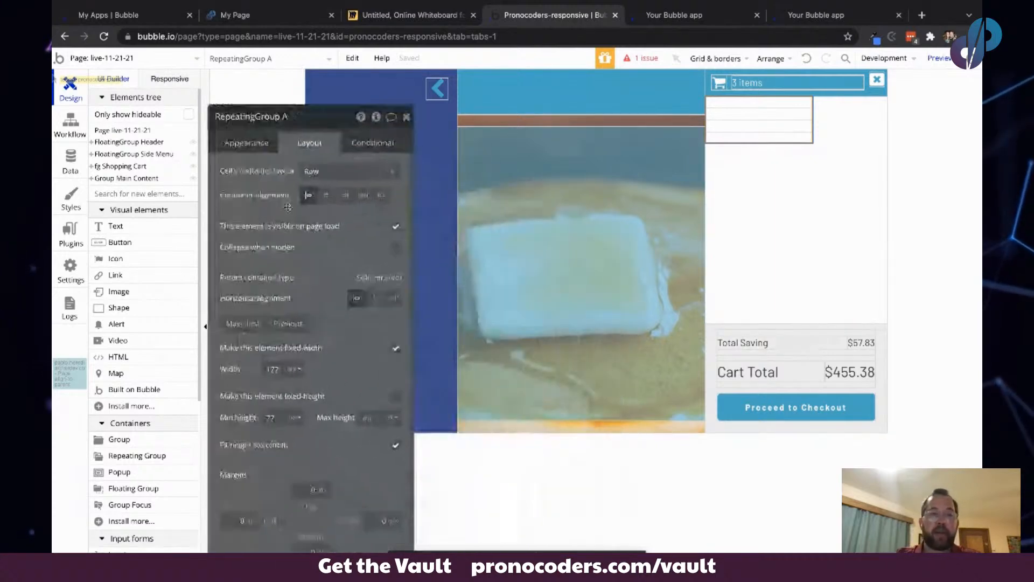
pyautogui.click(397, 349)
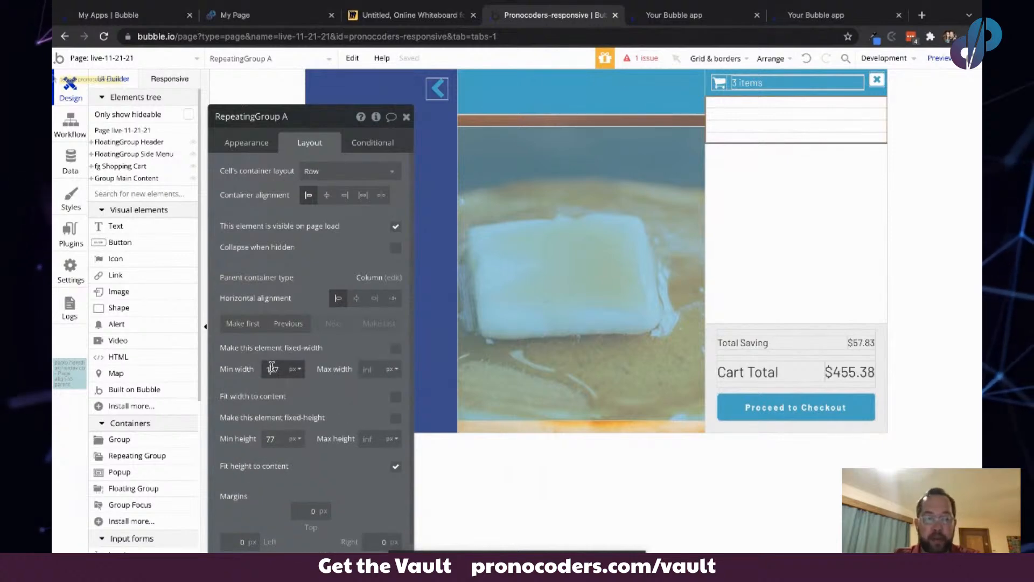
pyautogui.click(396, 470)
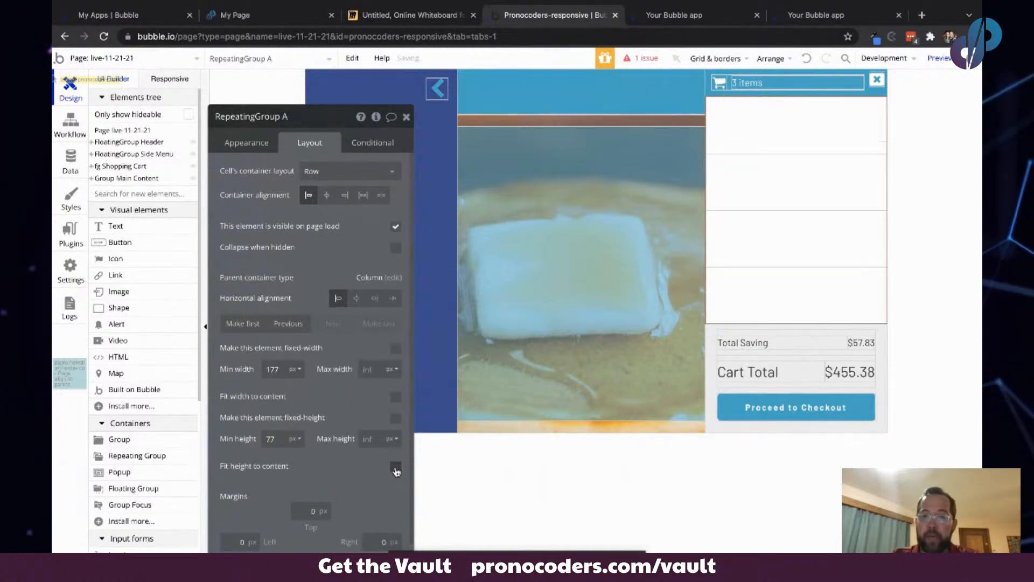
# - Set the repeating group's type of content to text
pyautogui.doubleClick(271, 440)
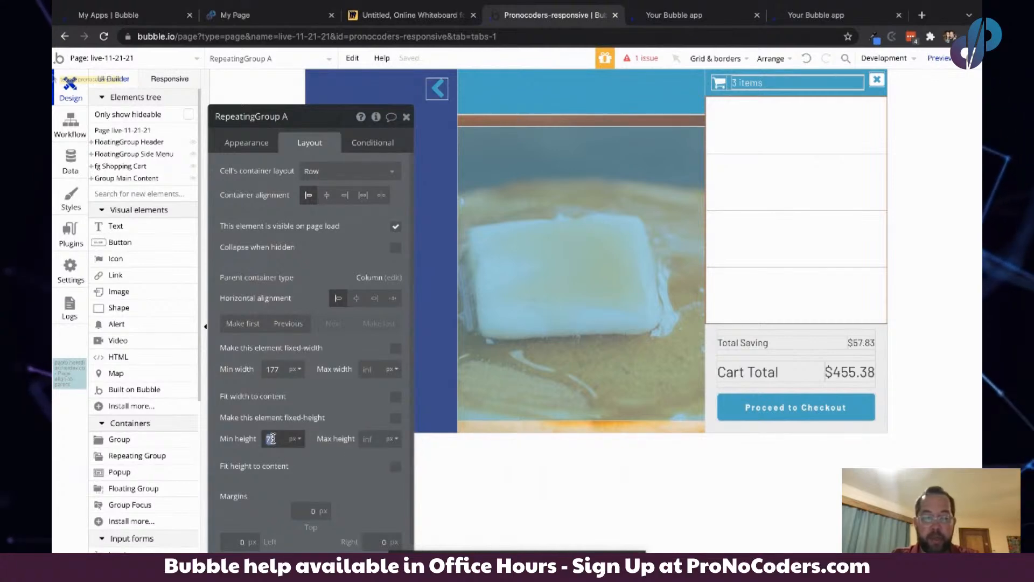
pyautogui.click(318, 261)
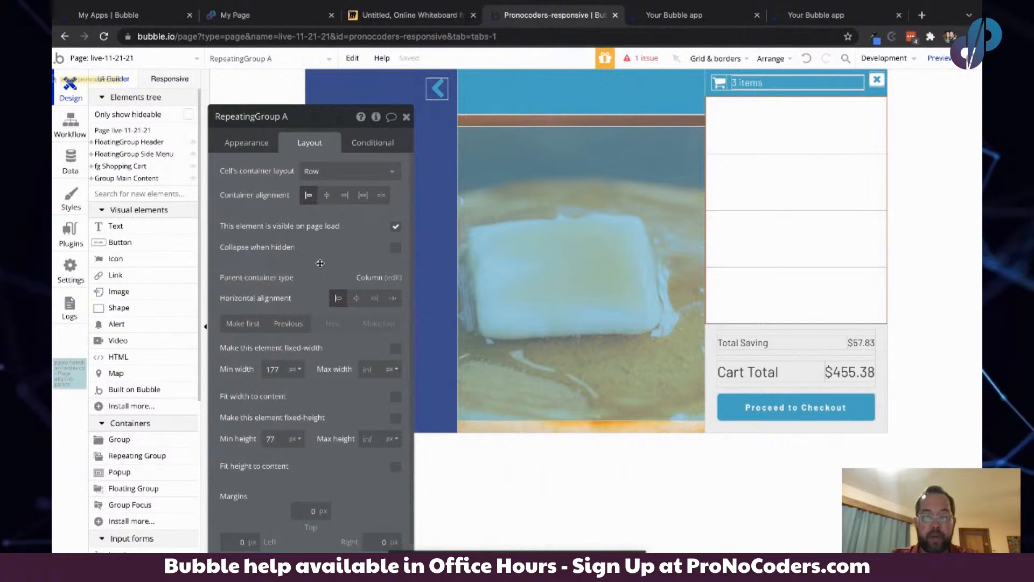
pyautogui.click(247, 142)
pyautogui.click(329, 170)
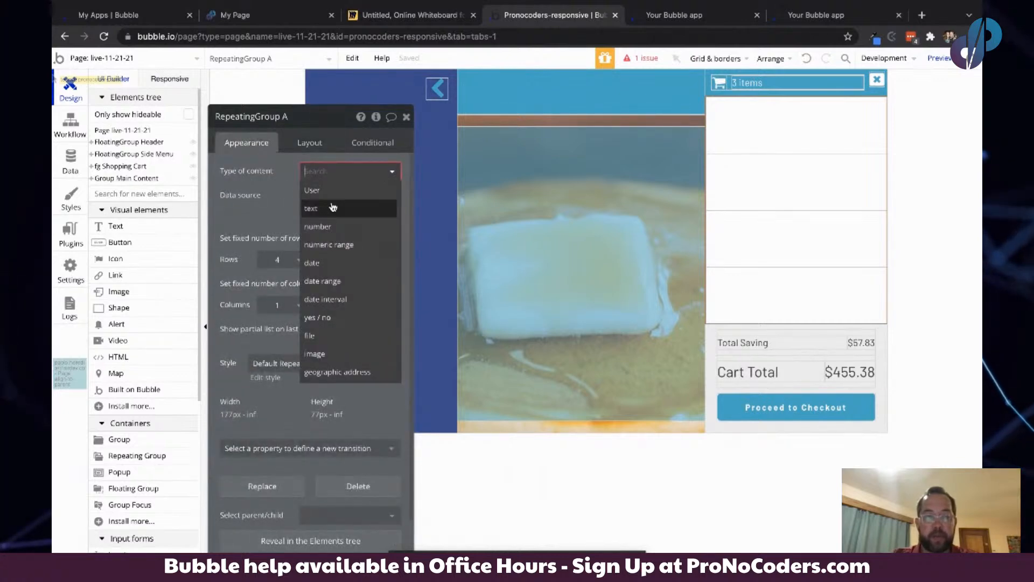
pyautogui.click(312, 209)
# - Set the repeating group's data source to arbitrary text 1,2,3,4,5,6,7,8,9,10 split by commas
pyautogui.click(318, 195)
pyautogui.write('ar')
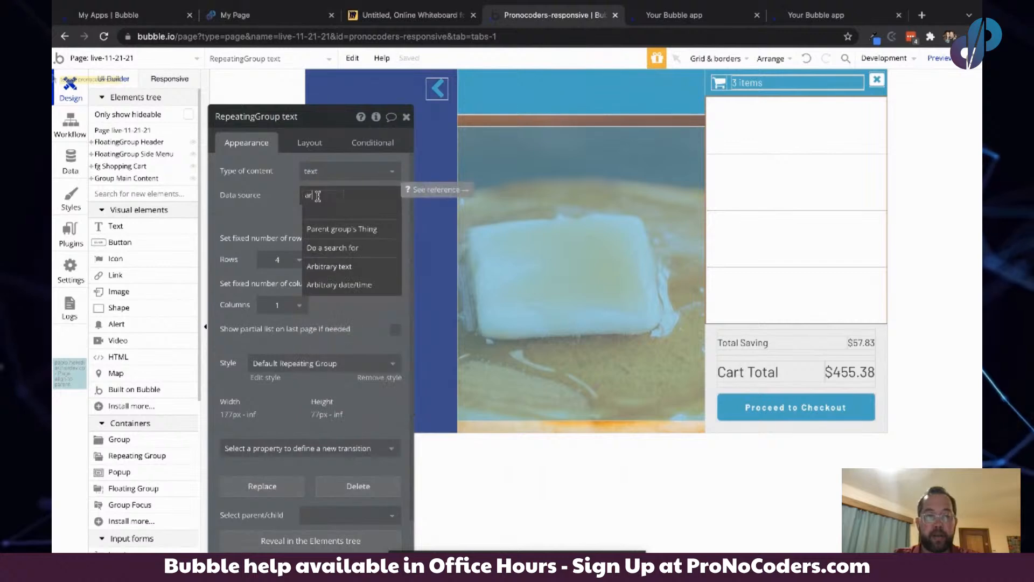
pyautogui.click(323, 266)
pyautogui.click(467, 182)
pyautogui.write('1.2')
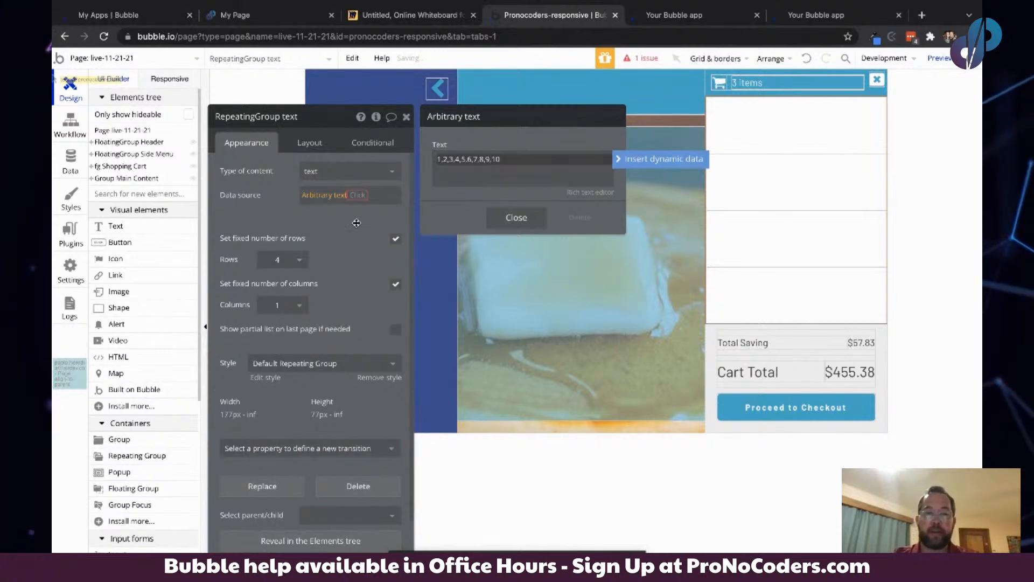
pyautogui.click(357, 194)
pyautogui.write('spl')
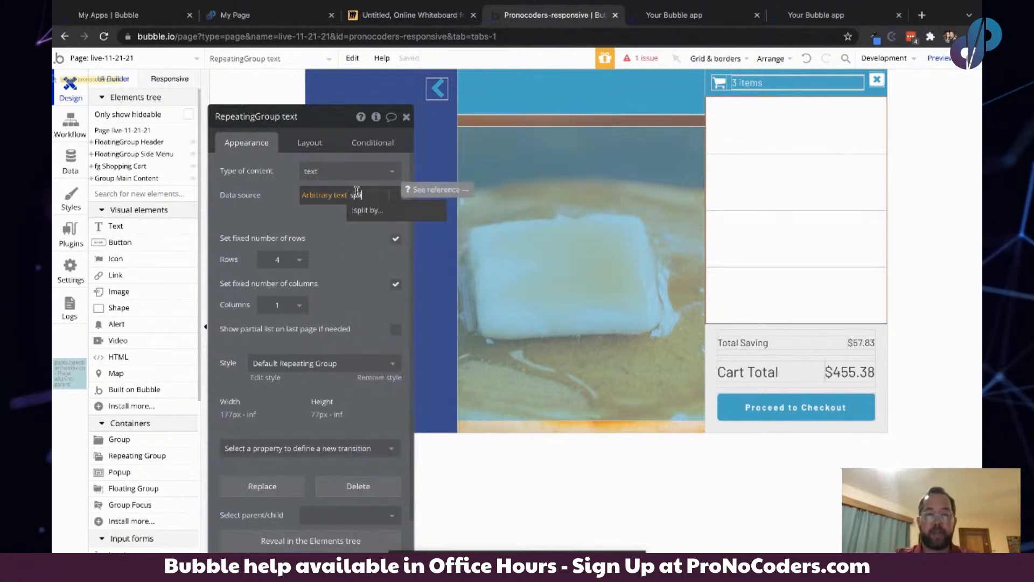
pyautogui.write('i')
pyautogui.click(371, 210)
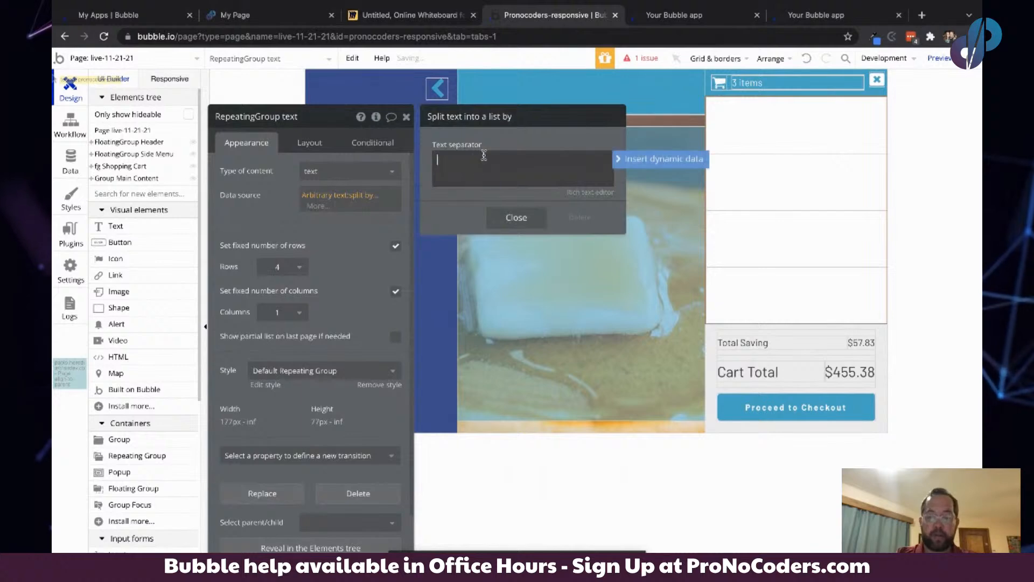
pyautogui.click(282, 181)
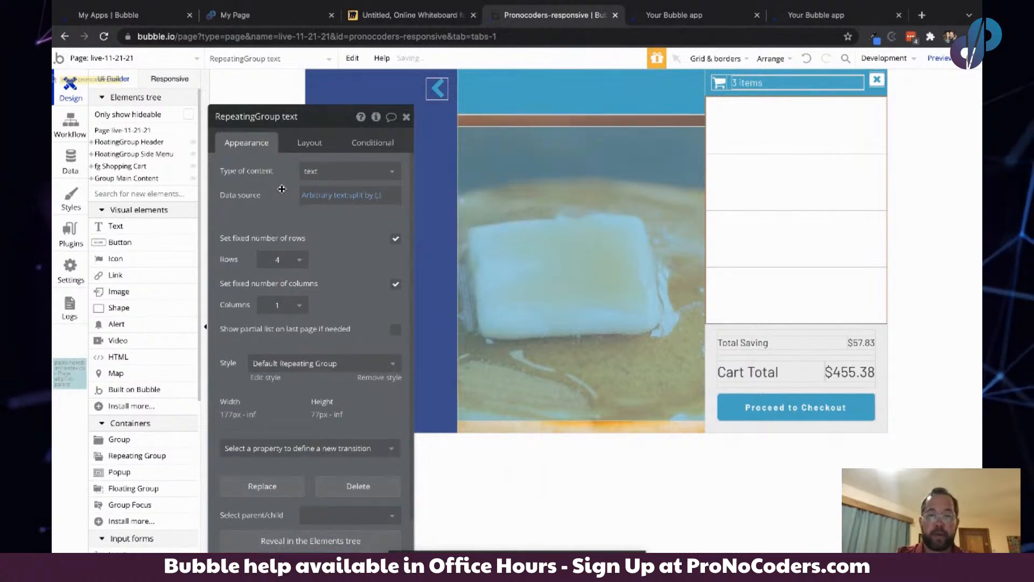
# - Turn off the fixed number of rows and set the minimum row height to 50 px
pyautogui.click(396, 240)
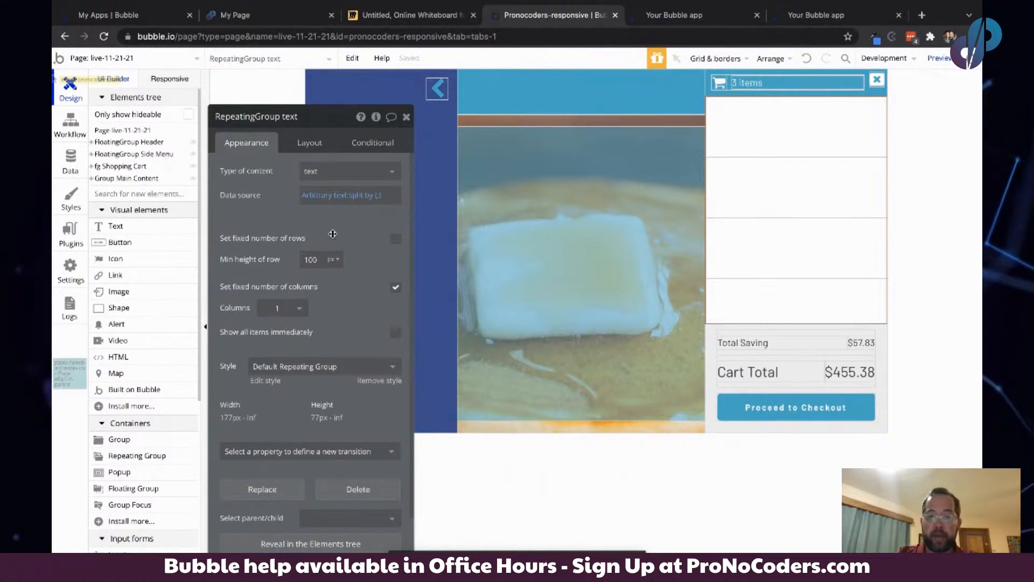
pyautogui.doubleClick(313, 260)
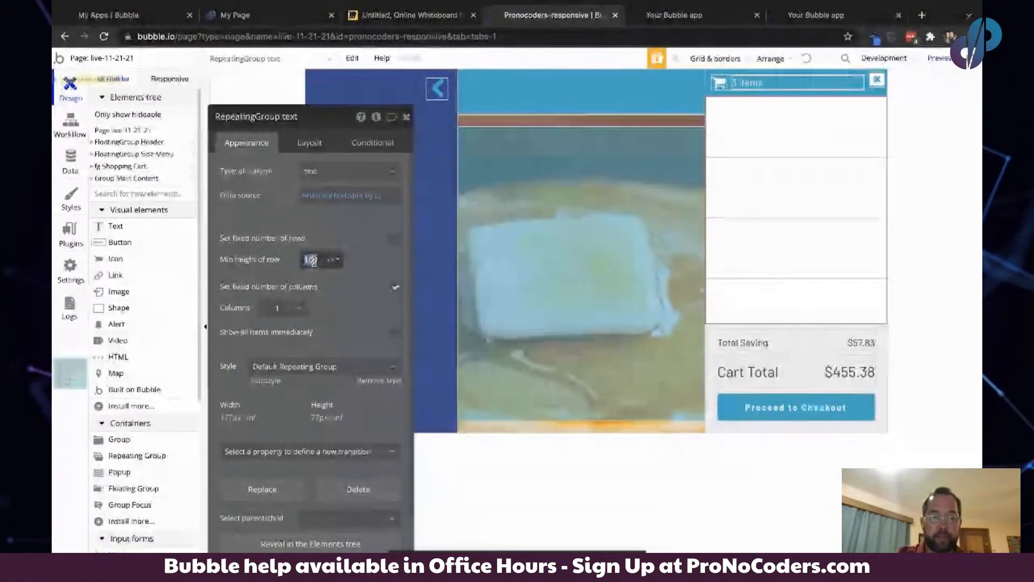
pyautogui.write('10')
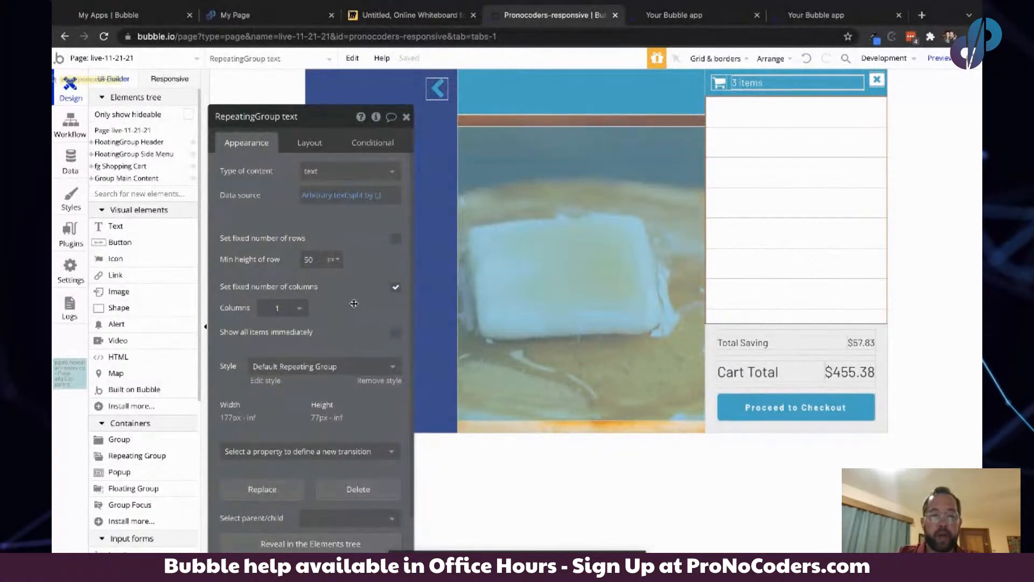
pyautogui.moveTo(354, 304); pyautogui.dragTo(369, 269)
# - Add a text element in the first cell reading "Item #" followed by the current cell's text
pyautogui.click(142, 230)
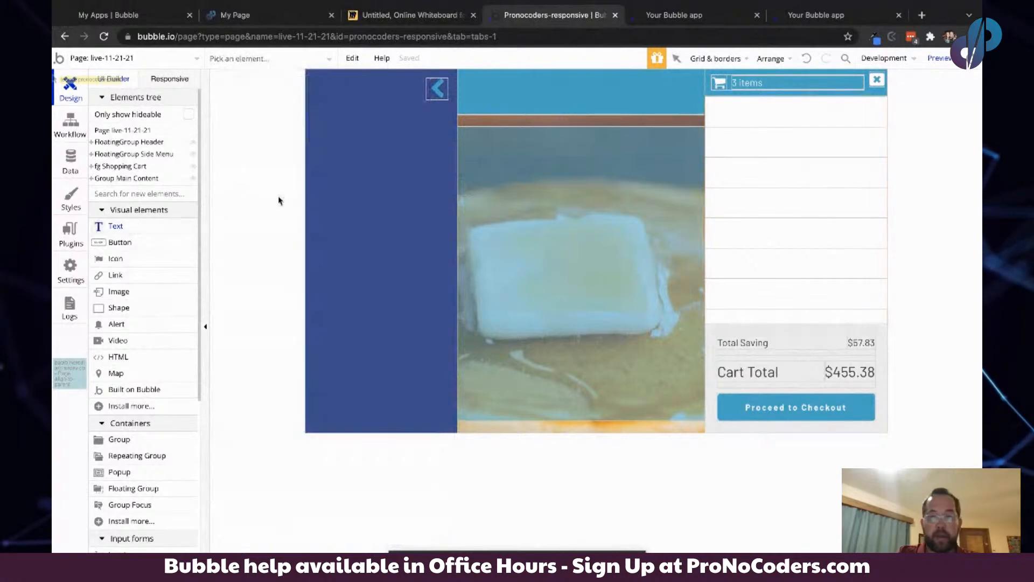
pyautogui.moveTo(786, 105); pyautogui.dragTo(822, 116)
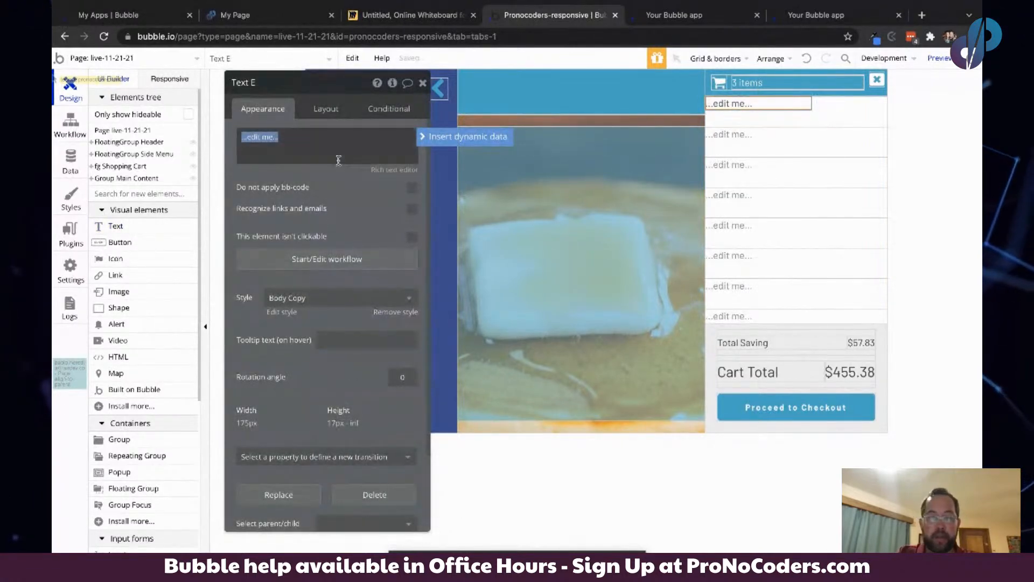
pyautogui.write('It')
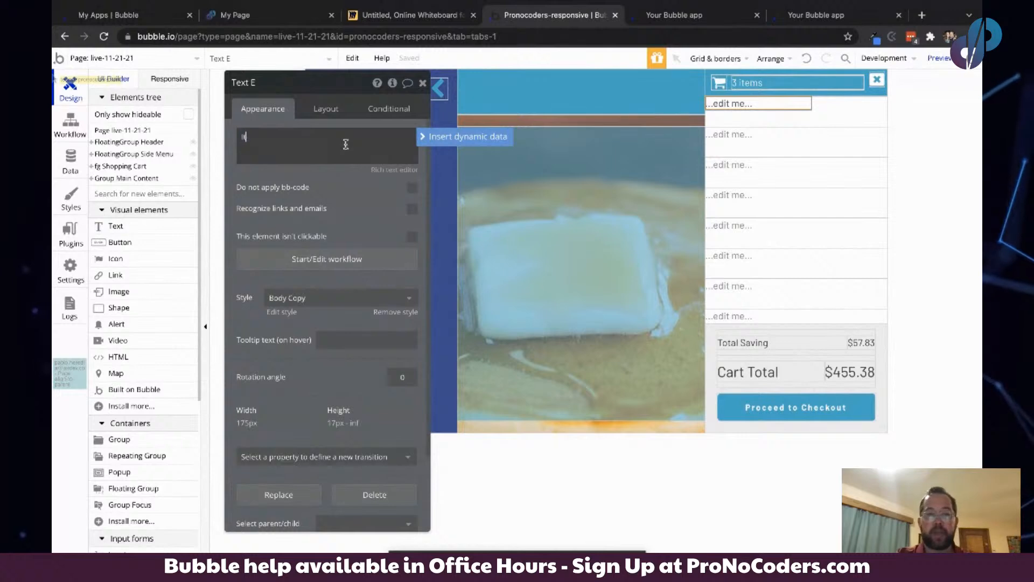
pyautogui.write('em #')
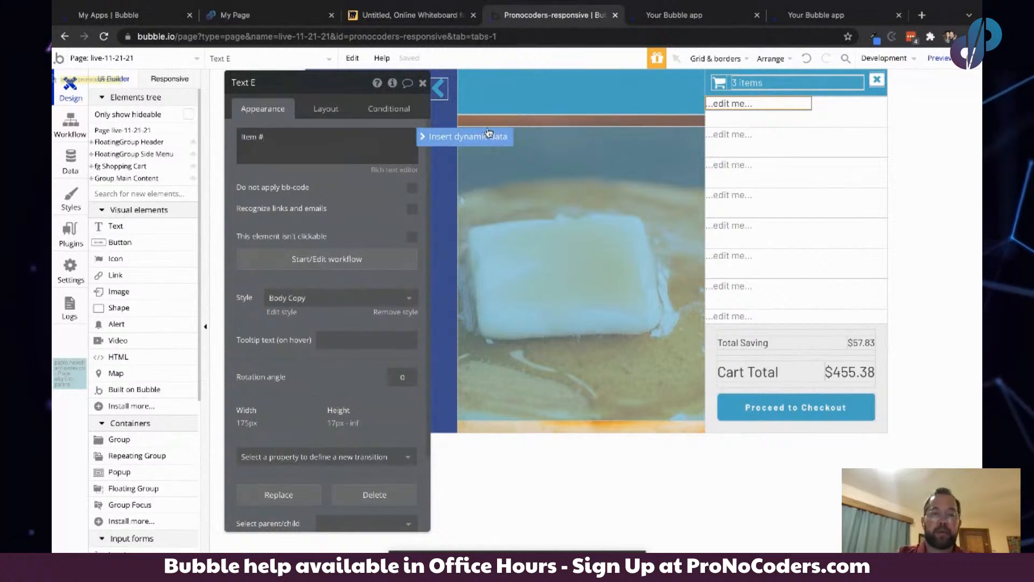
pyautogui.click(467, 136)
pyautogui.click(321, 166)
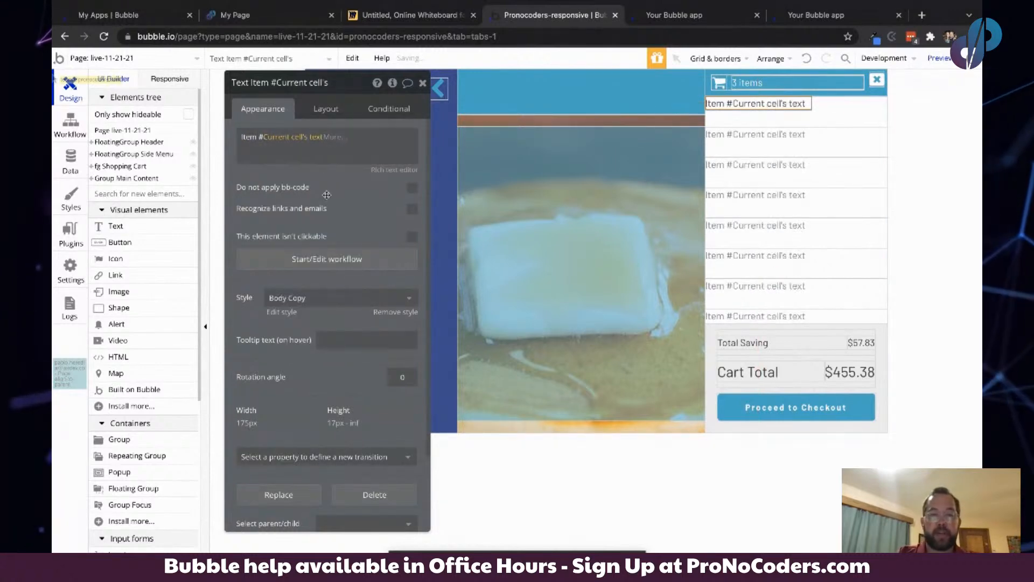
# - Center the text vertically in its cell and set its left margin to 20 px
pyautogui.click(324, 112)
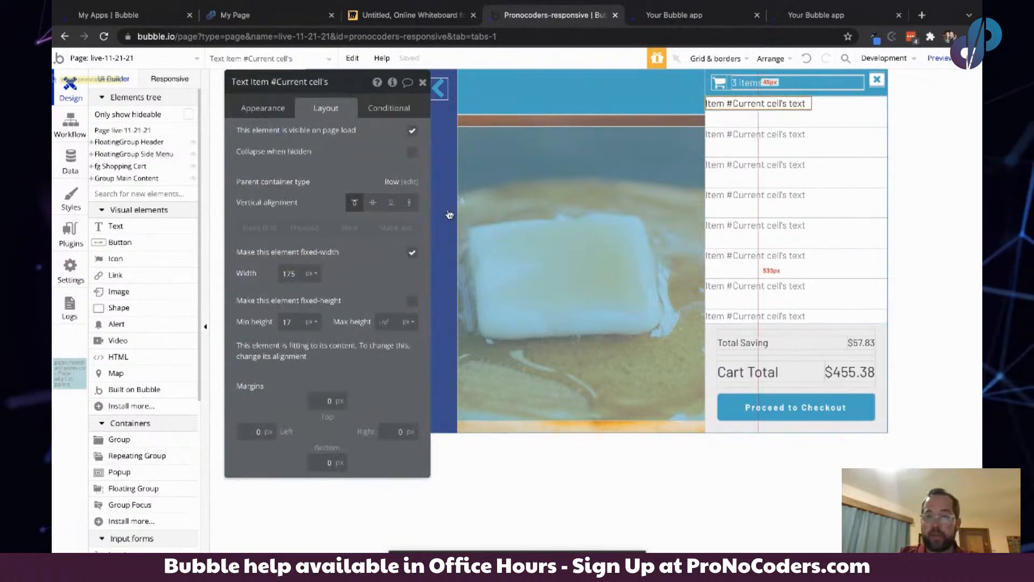
pyautogui.click(373, 203)
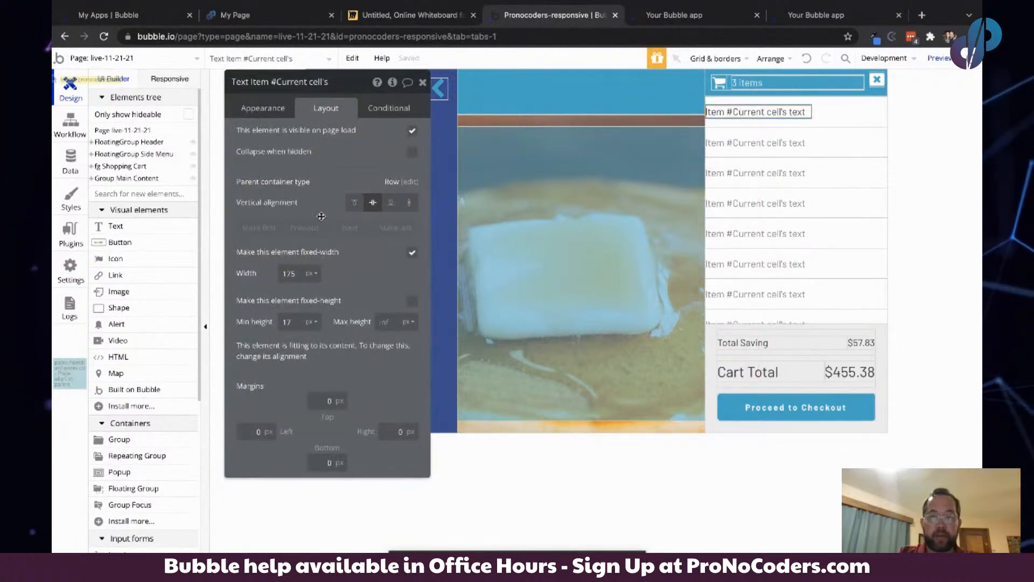
pyautogui.click(256, 432)
pyautogui.write('2')
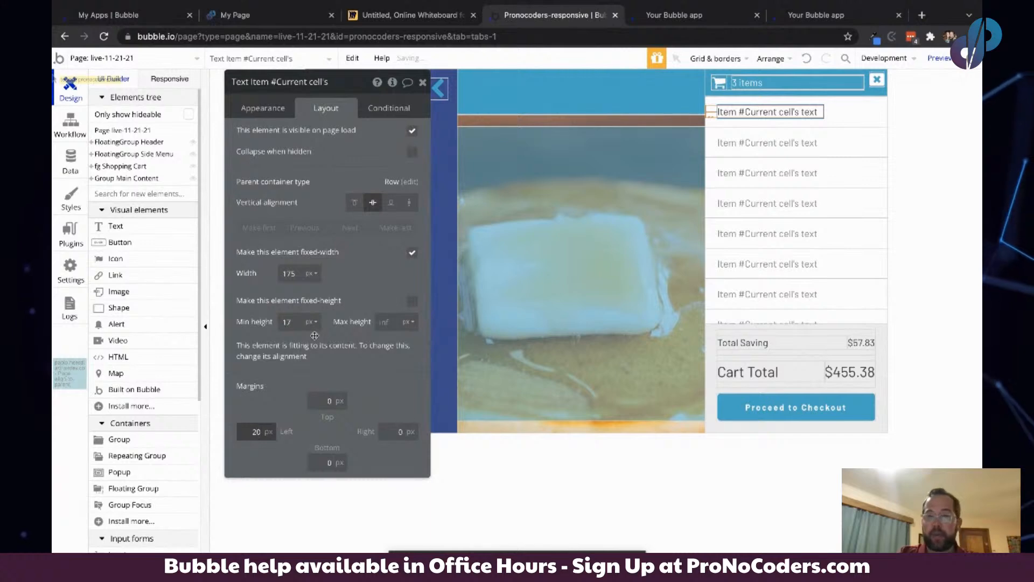
pyautogui.click(317, 195)
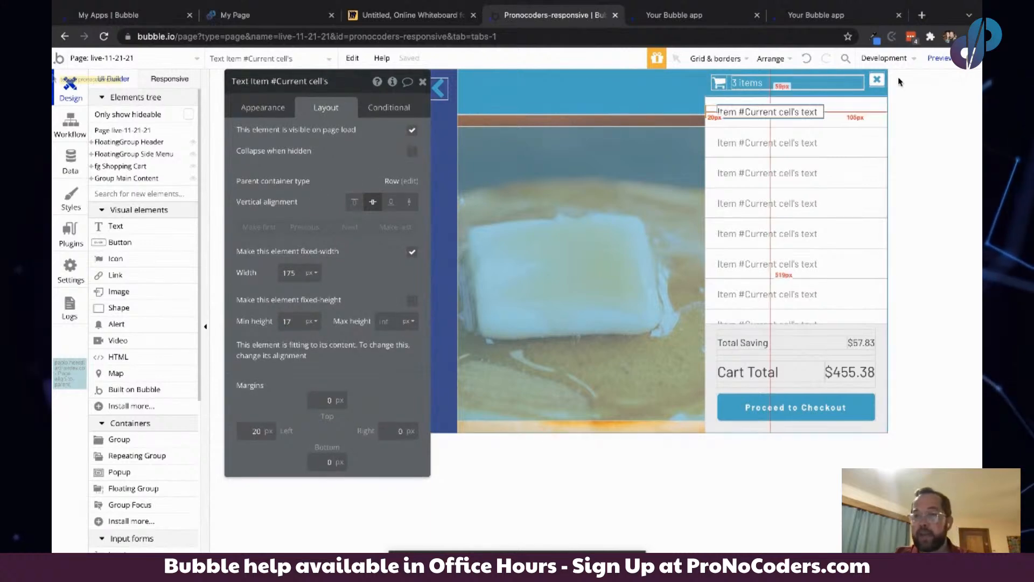
# - Make the text's width flexible and set its right margin to 20 px
pyautogui.click(413, 254)
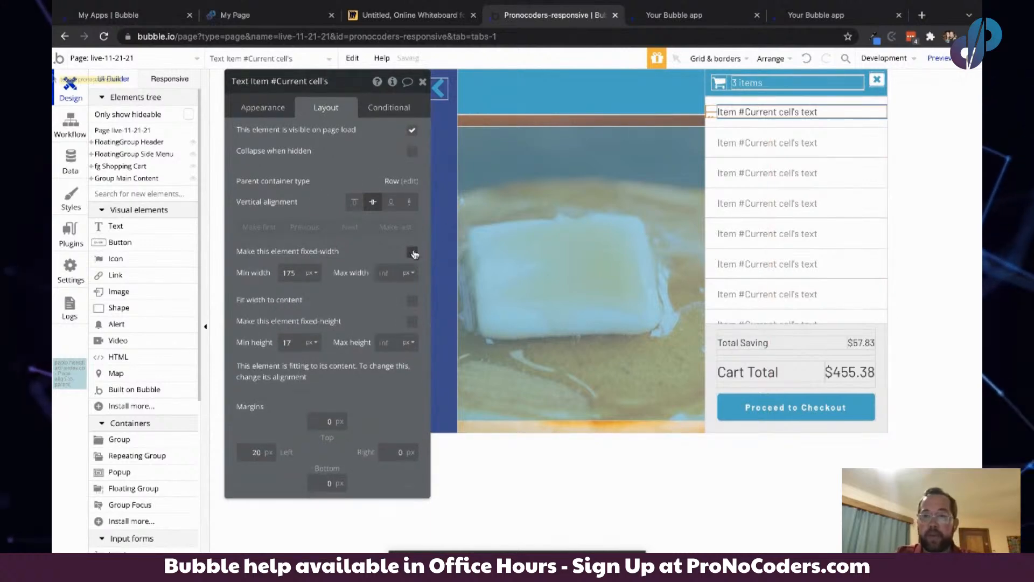
pyautogui.click(392, 454)
pyautogui.click(291, 210)
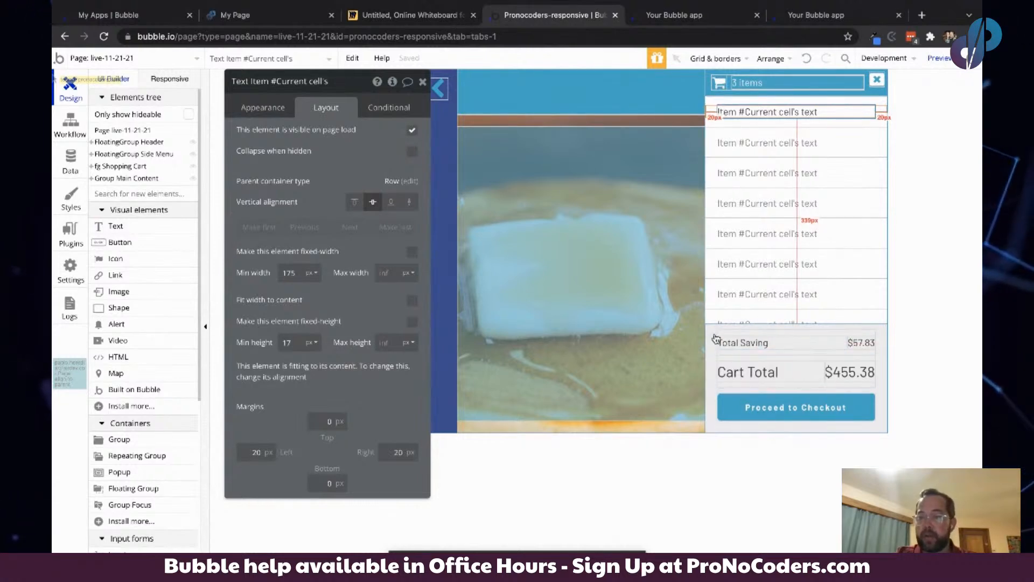
# - Compare the live app preview of the cart with the Miro sketch before returning to the editor
pyautogui.click(680, 15)
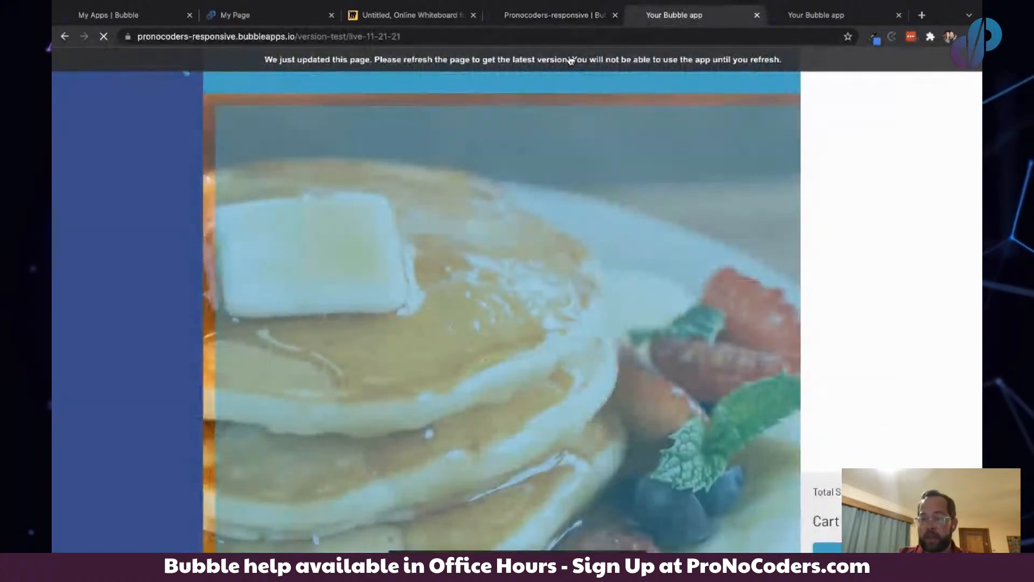
pyautogui.click(570, 60)
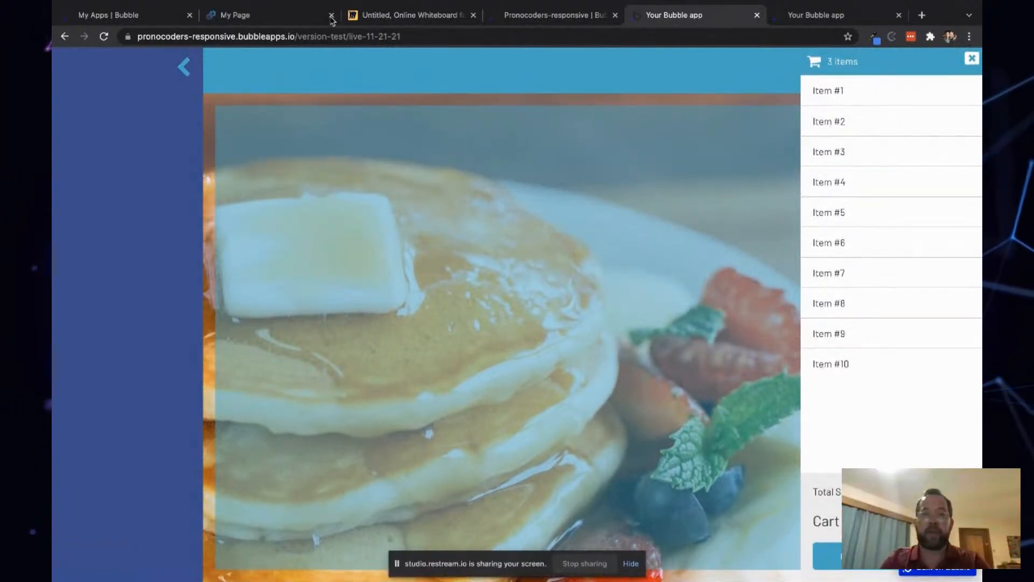
pyautogui.click(280, 18)
pyautogui.click(399, 15)
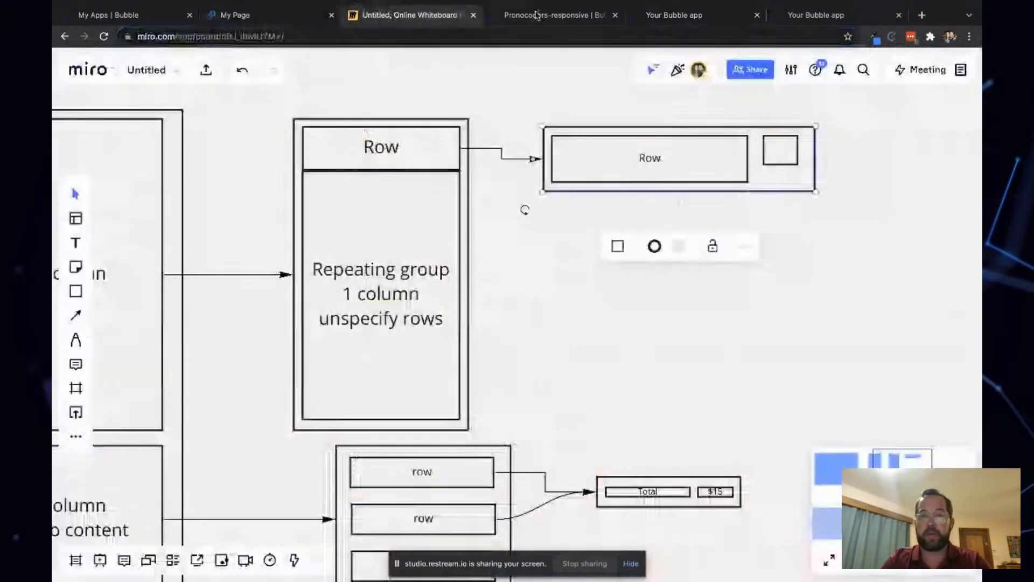
pyautogui.click(543, 15)
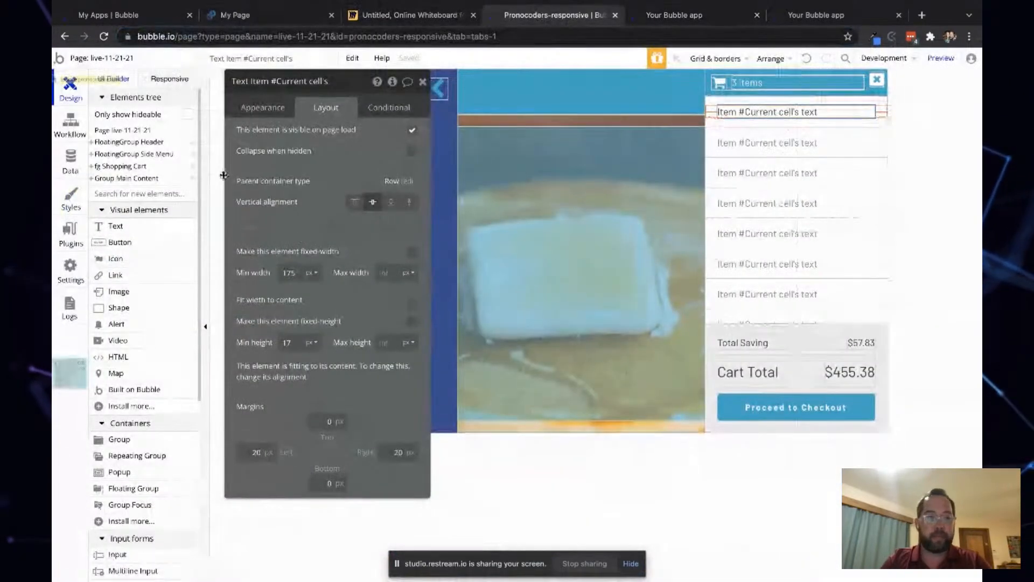
# - Select the cart container group inside the Shopping Cart floating group and give it an Outset shadow
pyautogui.click(92, 166)
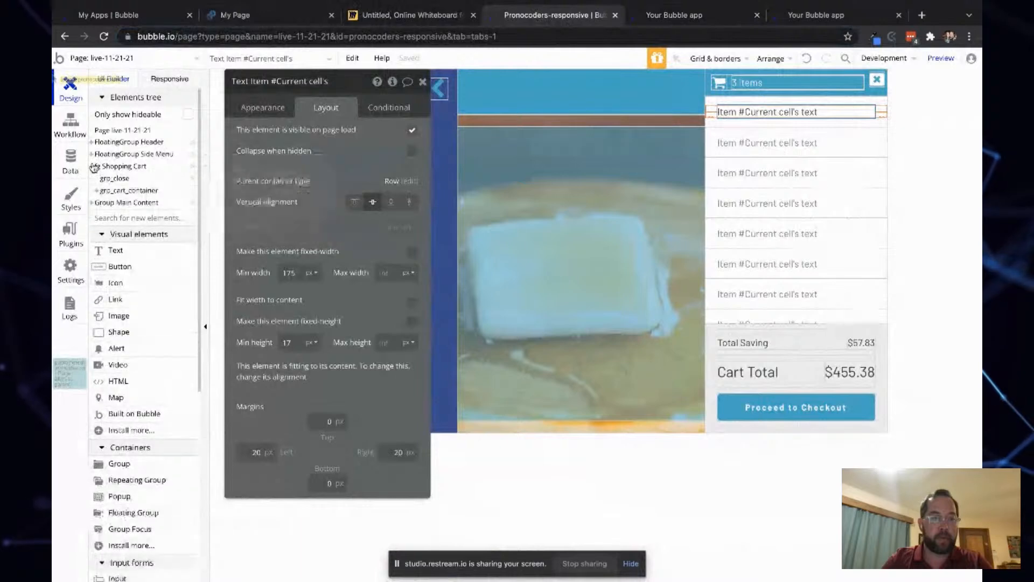
pyautogui.click(129, 190)
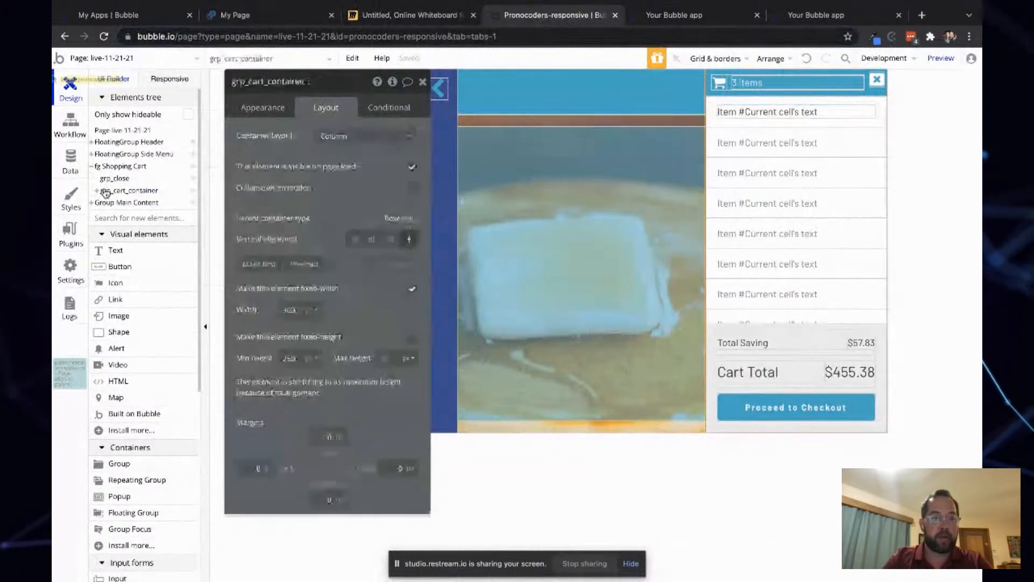
pyautogui.click(275, 109)
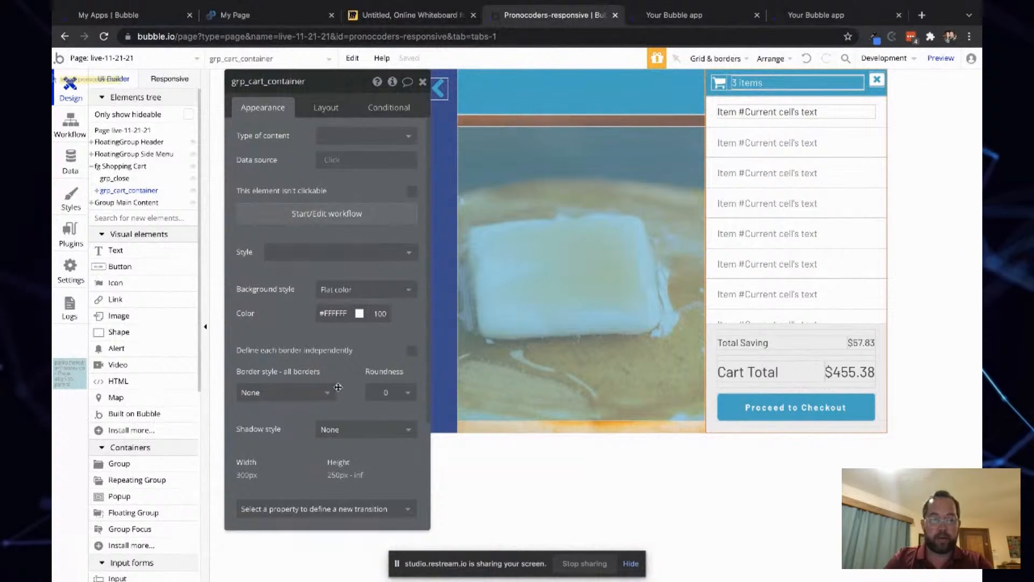
pyautogui.scroll(-2, 334, 323)
pyautogui.click(338, 385)
pyautogui.click(332, 420)
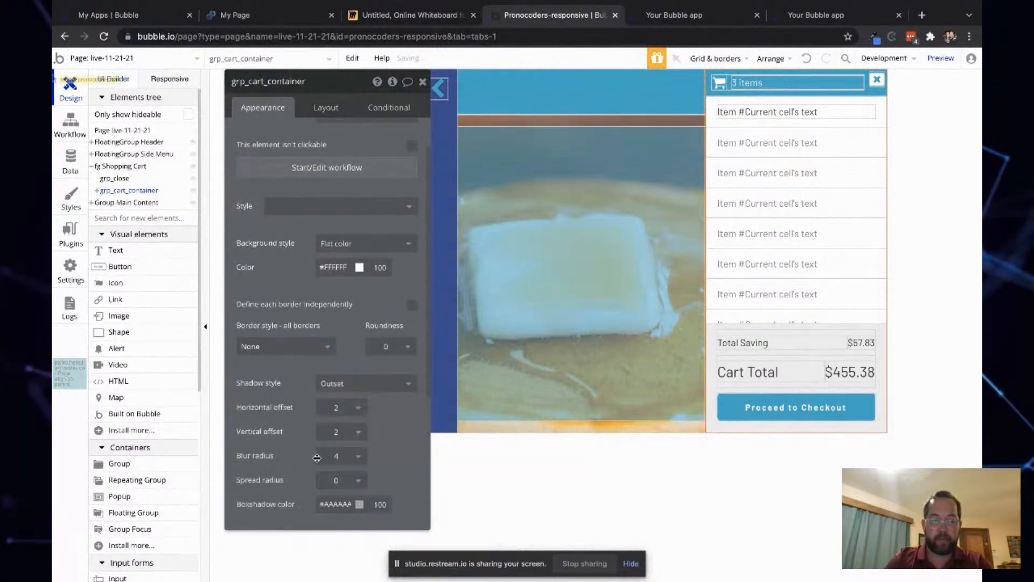
# - Set the cart container's shadow horizontal offset to -2, spread radius to 1 and blur radius to 8
pyautogui.click(354, 417)
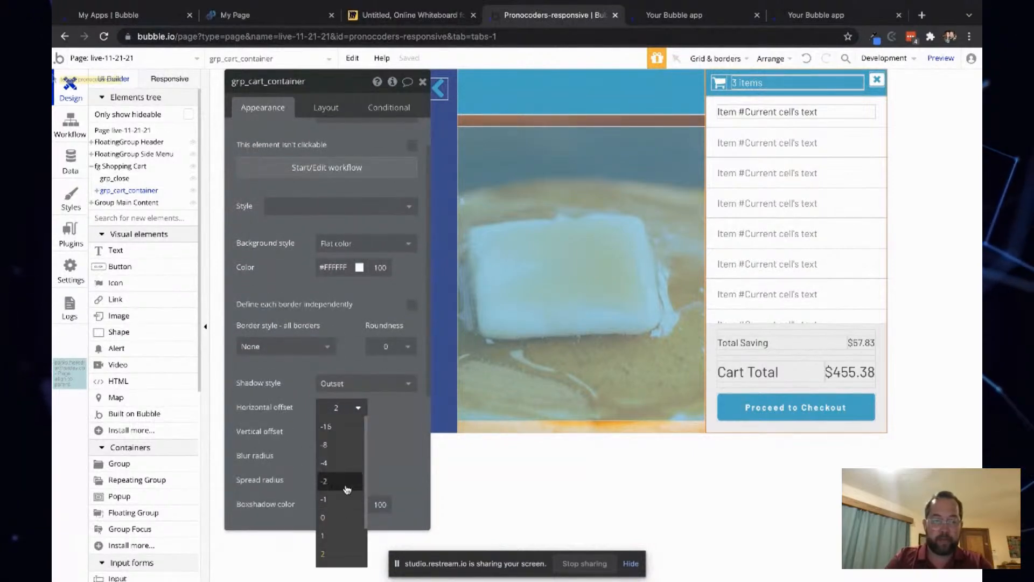
pyautogui.click(347, 487)
pyautogui.click(340, 479)
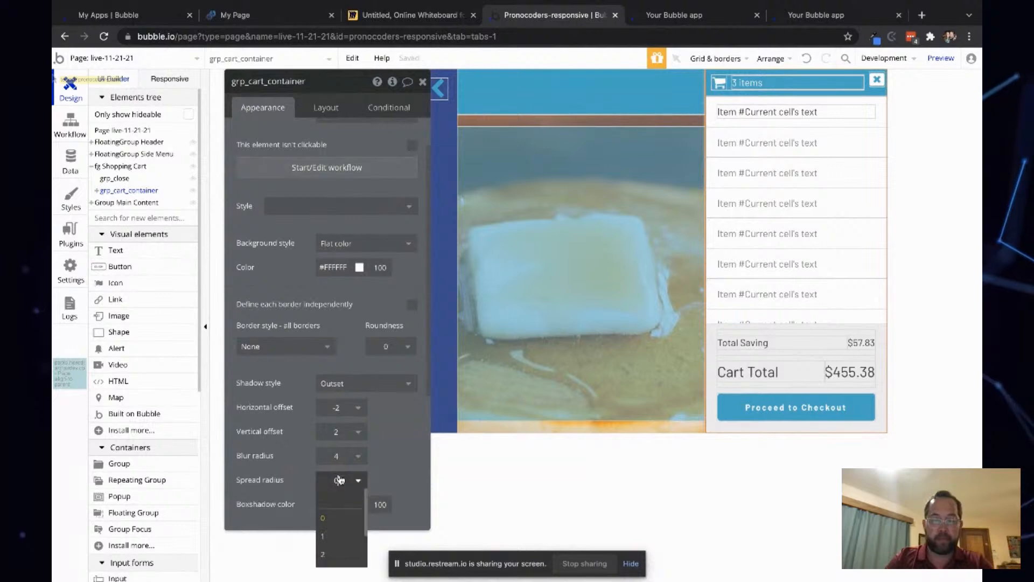
pyautogui.click(344, 538)
pyautogui.click(344, 465)
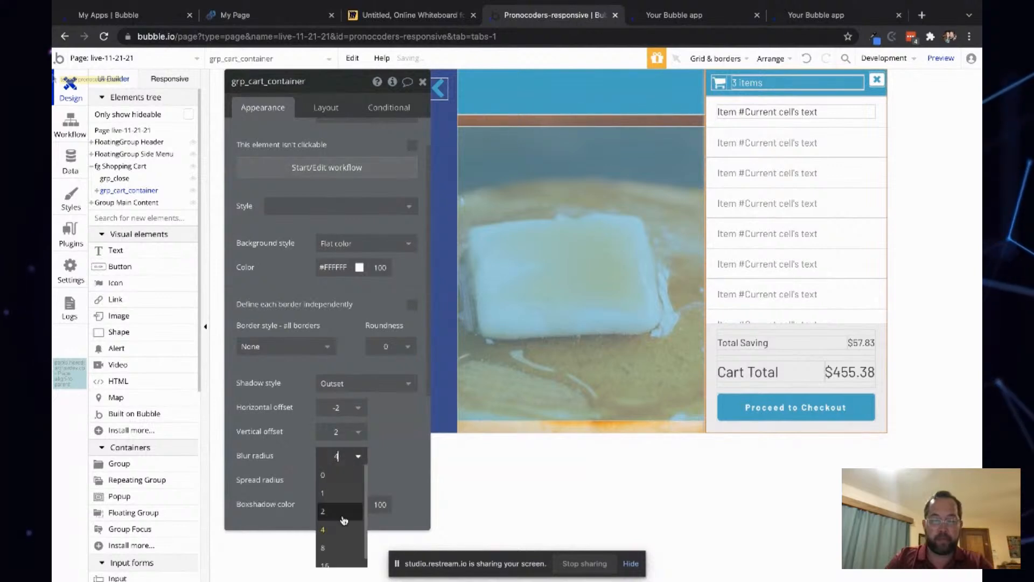
pyautogui.click(344, 551)
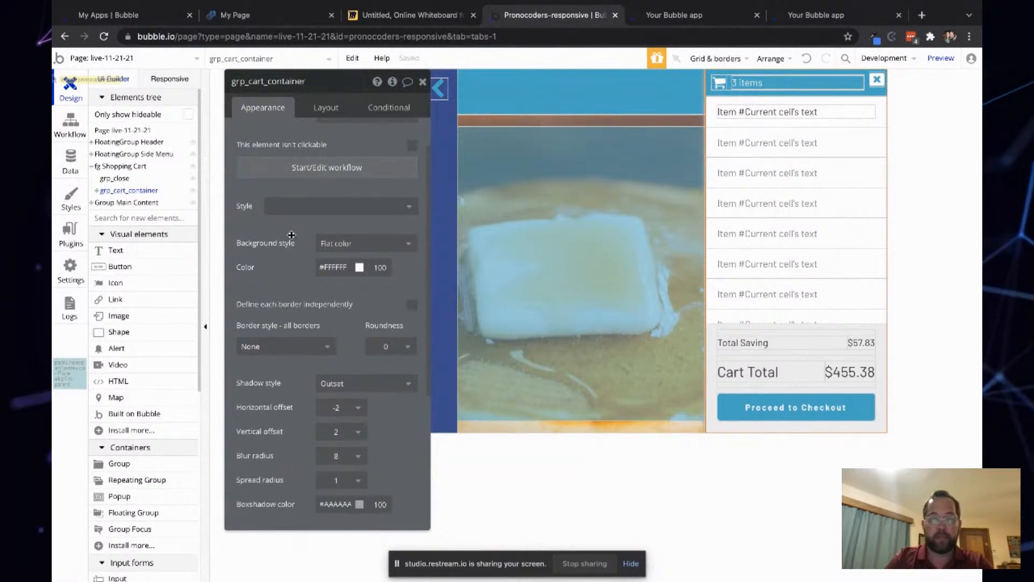
pyautogui.moveTo(292, 236); pyautogui.dragTo(345, 225)
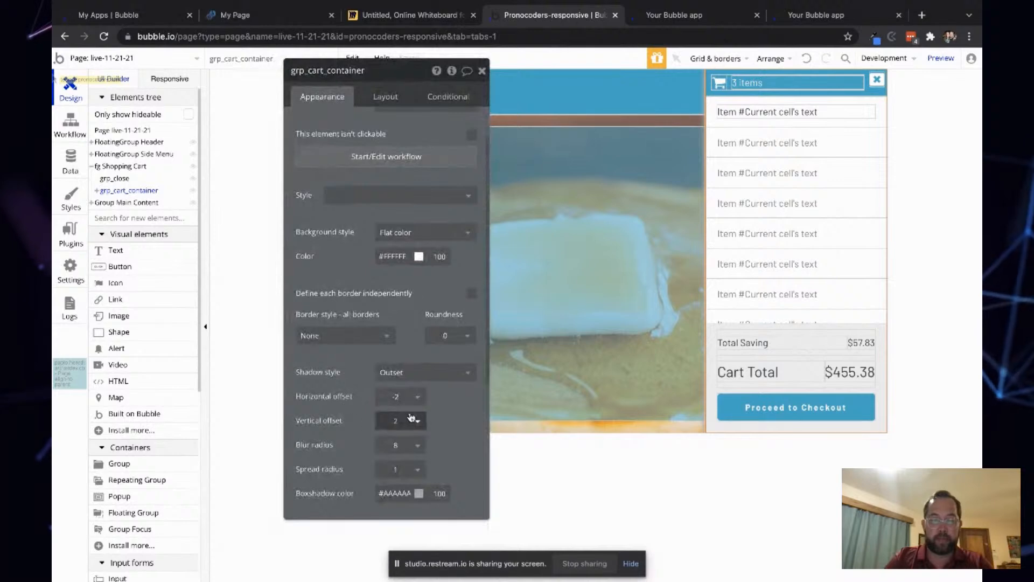
pyautogui.moveTo(282, 405); pyautogui.dragTo(191, 384)
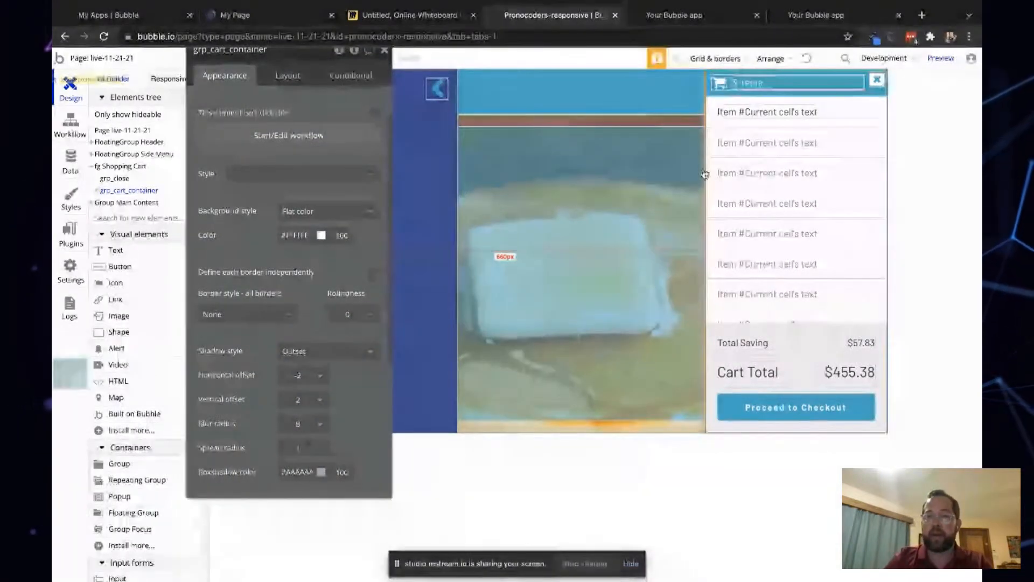
pyautogui.moveTo(269, 191); pyautogui.dragTo(394, 268)
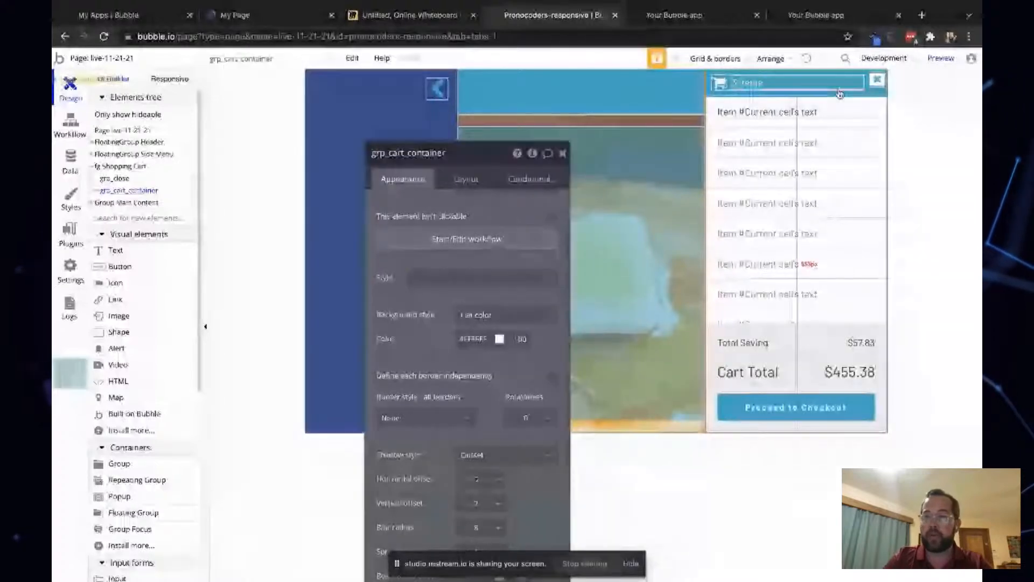
# - From the cart's close icon, open the workflows and create a custom event named close cart
pyautogui.click(876, 80)
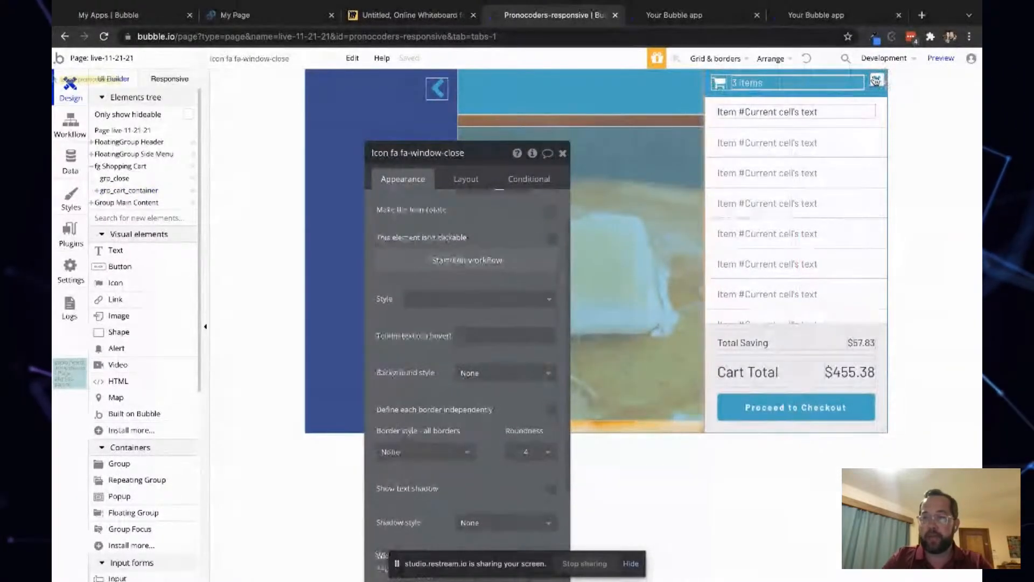
pyautogui.click(452, 260)
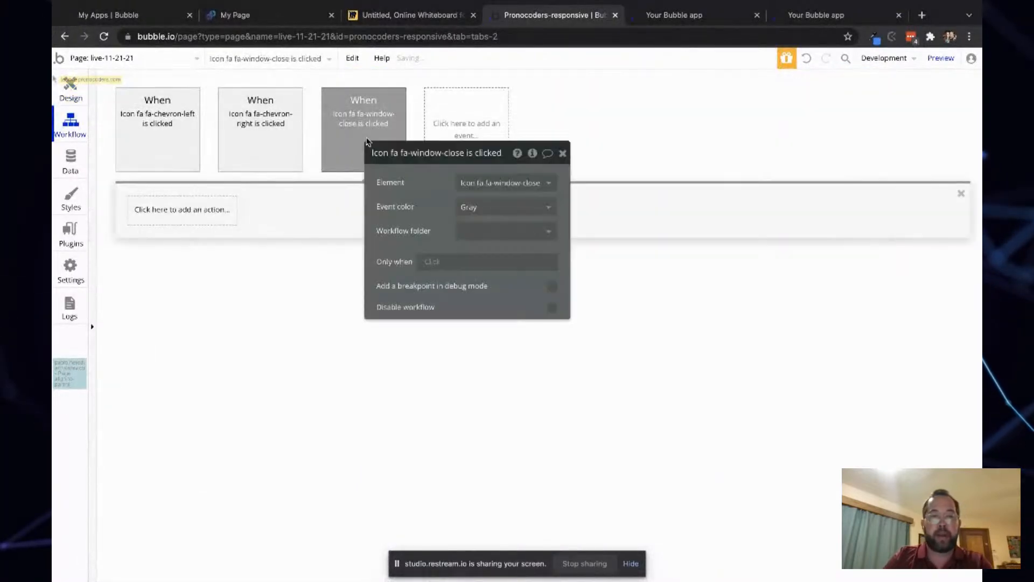
pyautogui.click(458, 105)
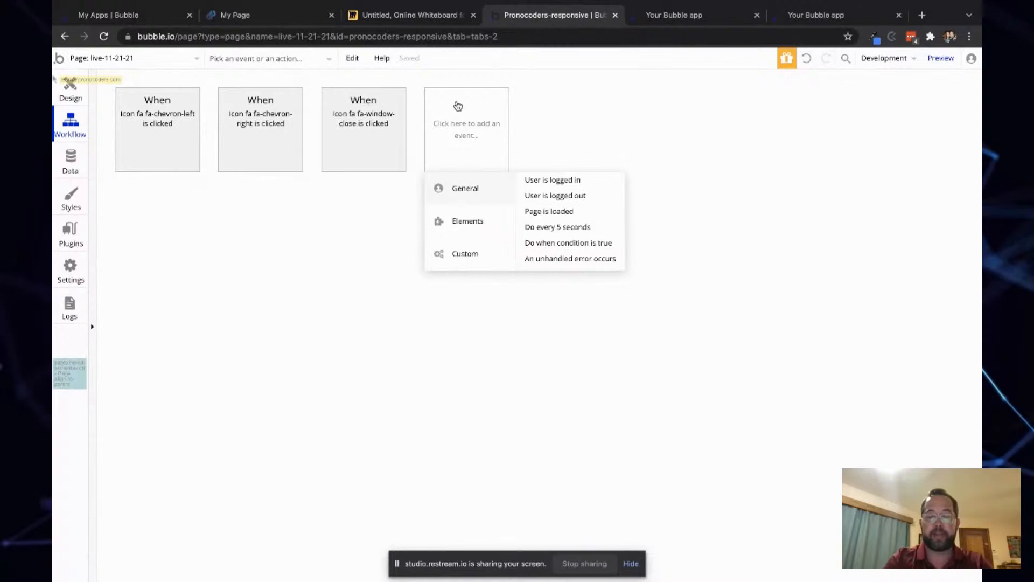
pyautogui.moveTo(489, 258)
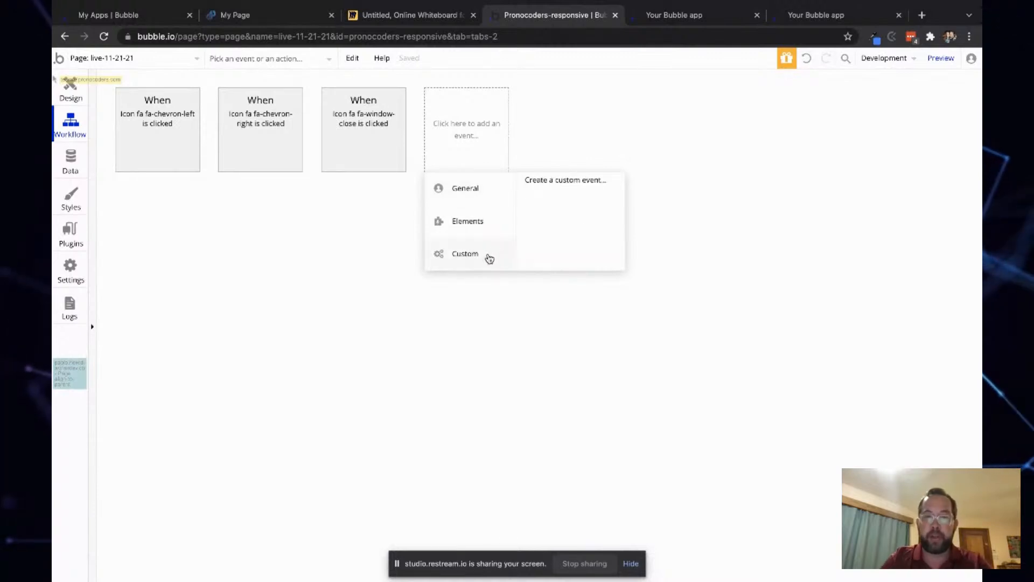
pyautogui.click(550, 183)
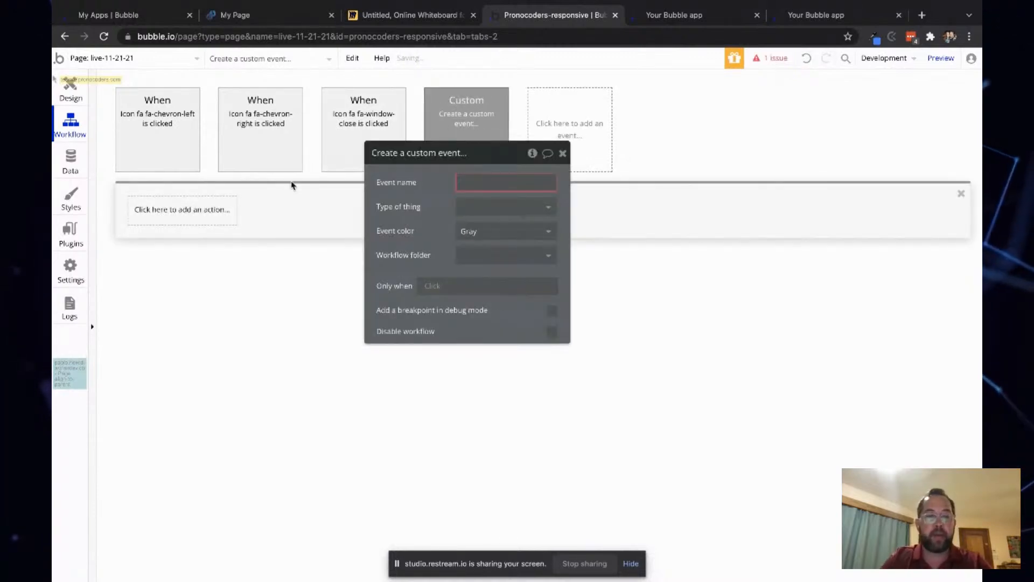
pyautogui.write('close')
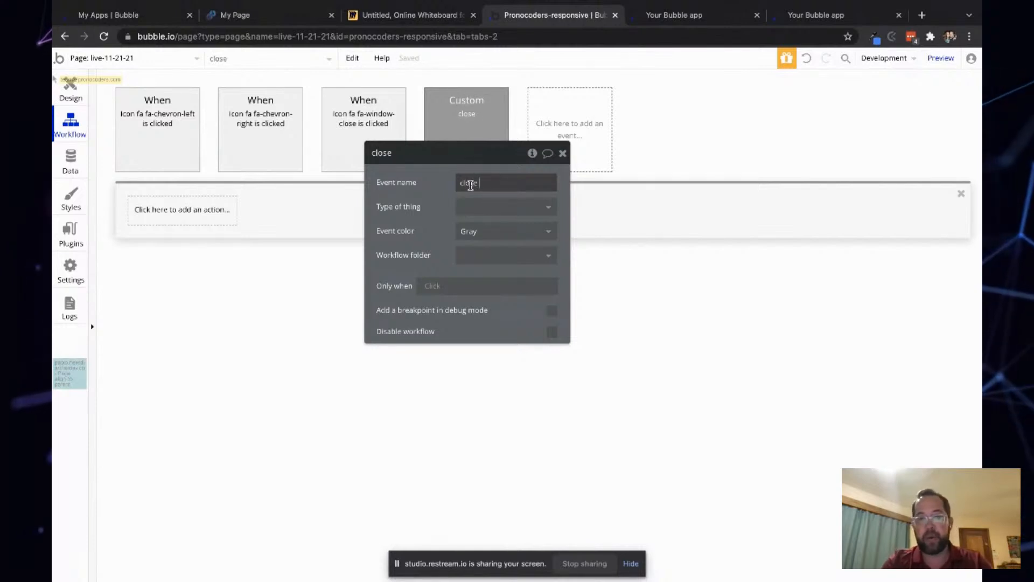
pyautogui.write(' cart')
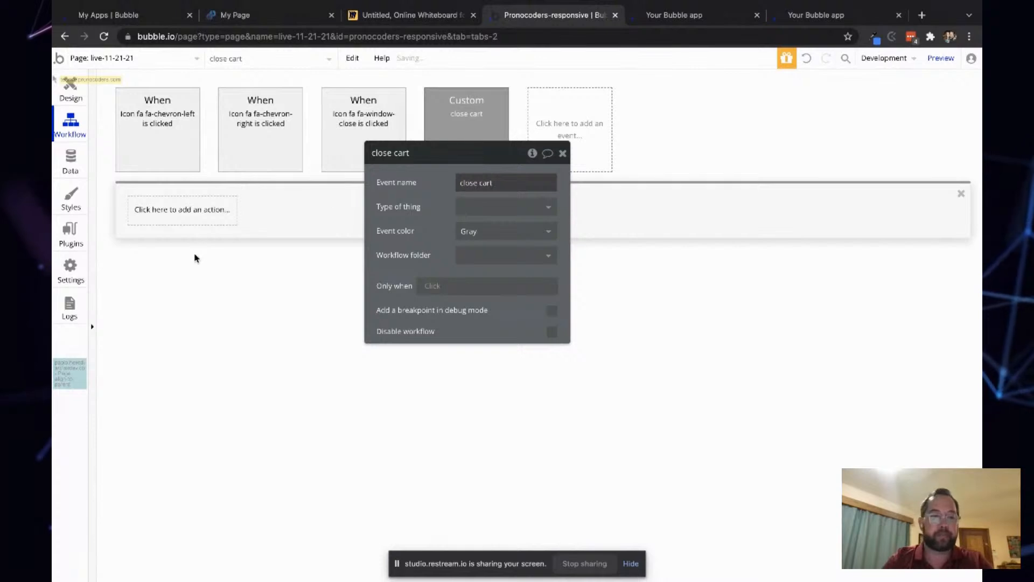
# - Add an Animate an element action to the close cart event targeting fg Shopping Cart
pyautogui.click(186, 212)
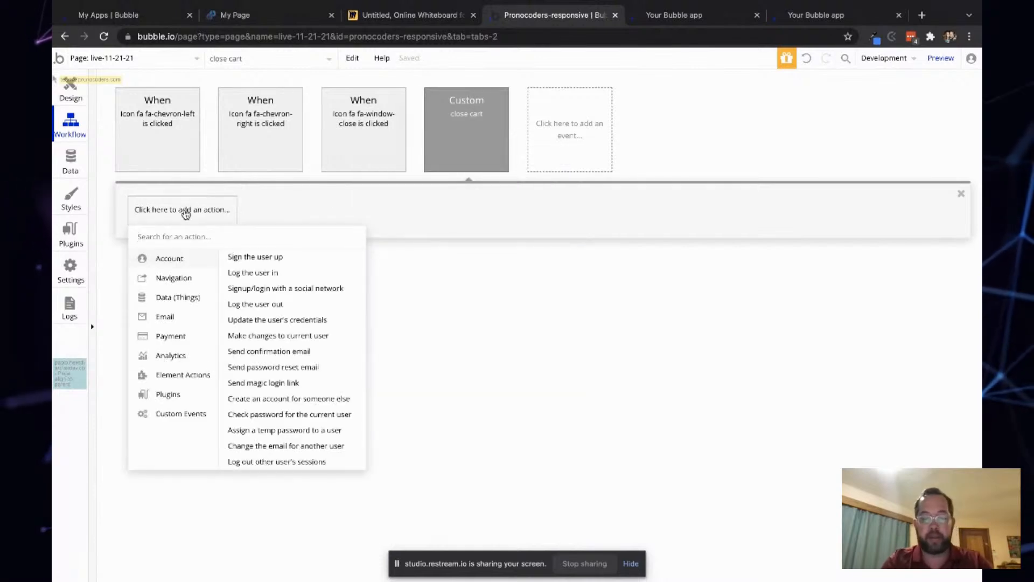
pyautogui.write('anim')
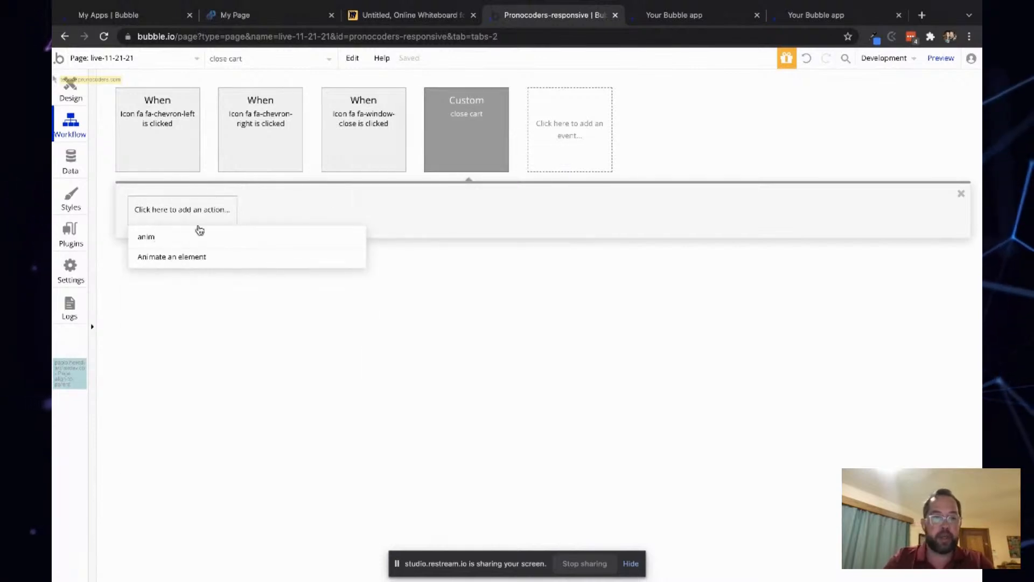
pyautogui.click(197, 258)
pyautogui.click(164, 211)
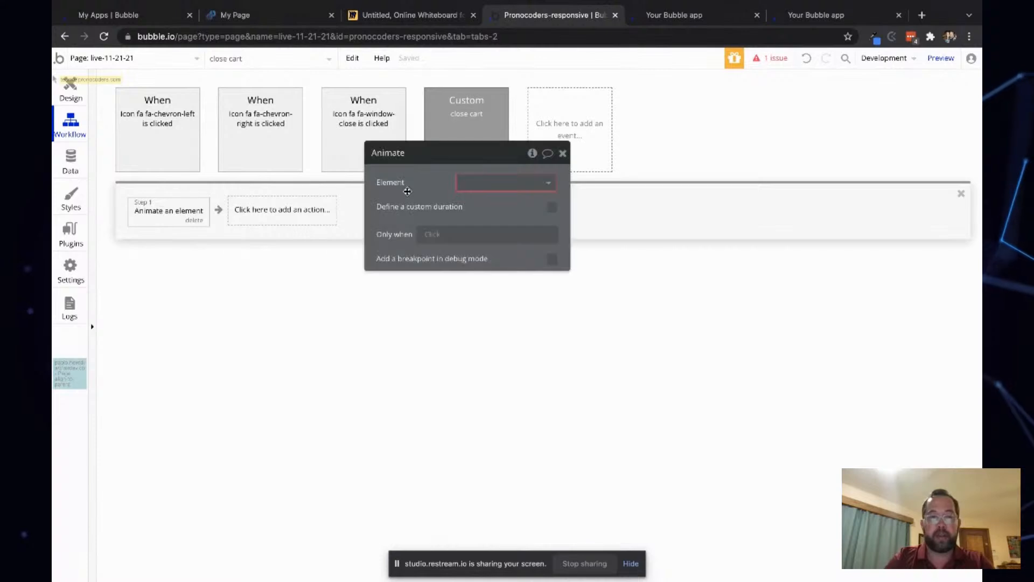
pyautogui.click(510, 183)
pyautogui.write('fg')
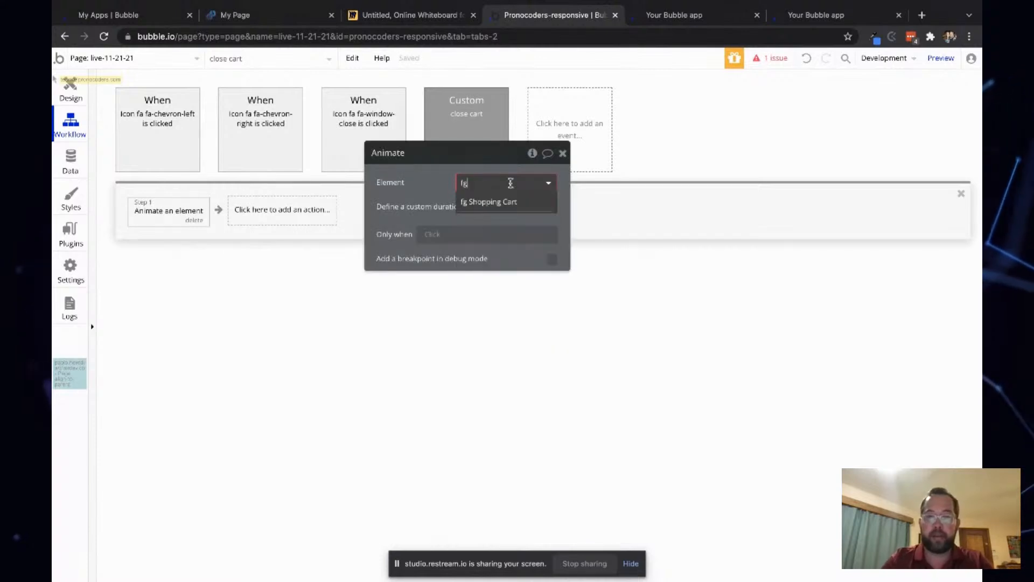
pyautogui.click(474, 200)
# - Set the animation to Transition SlideRightBigOut and enable a custom duration of 200 ms
pyautogui.click(503, 206)
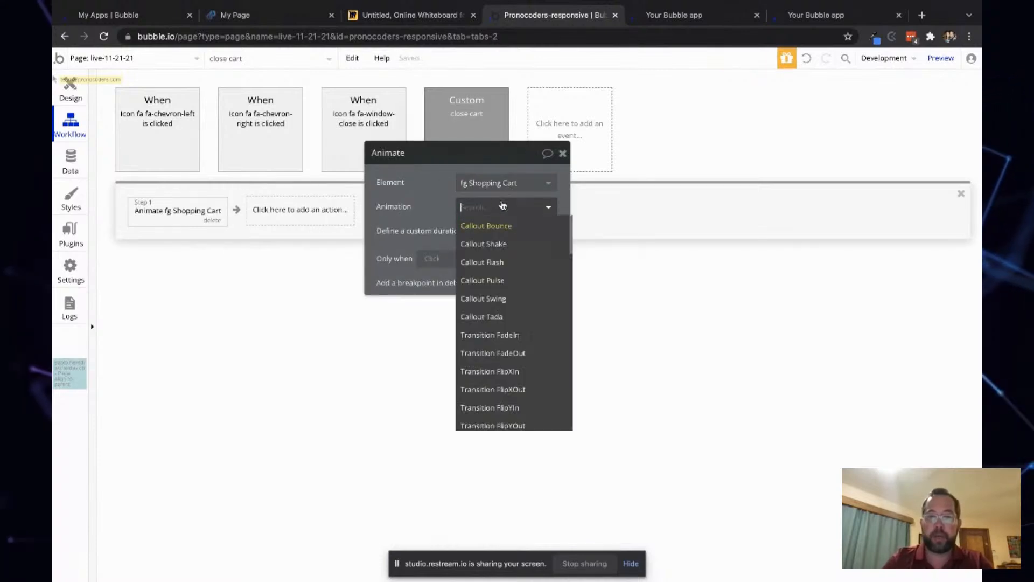
pyautogui.write('slide')
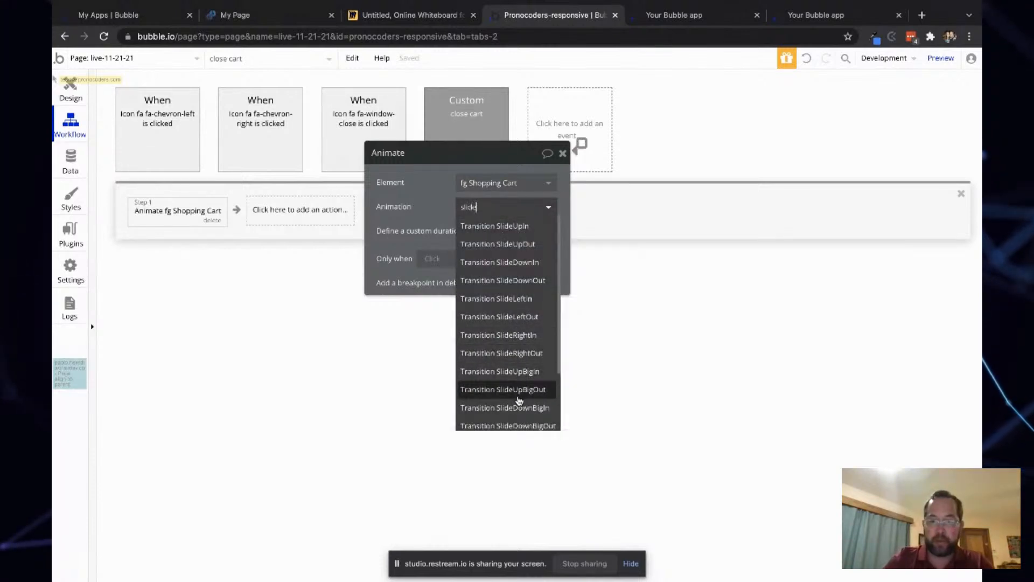
pyautogui.scroll(-2, 519, 400)
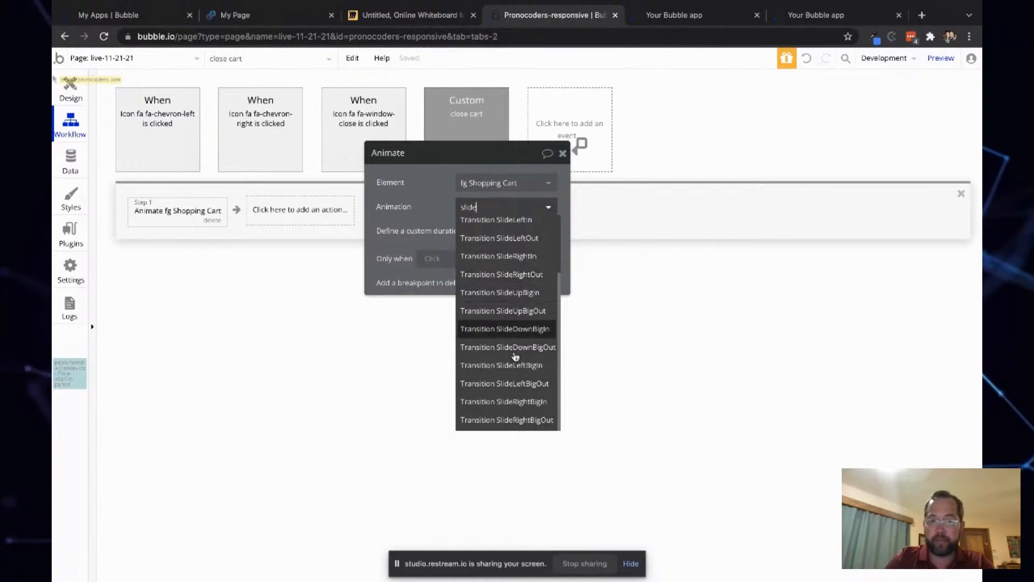
pyautogui.click(520, 420)
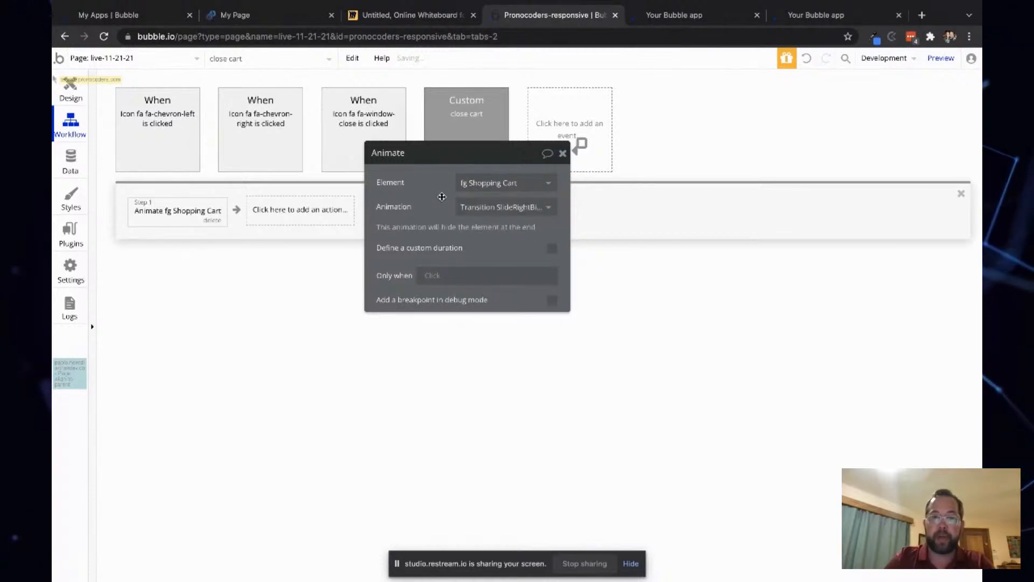
pyautogui.click(552, 248)
pyautogui.doubleClick(535, 268)
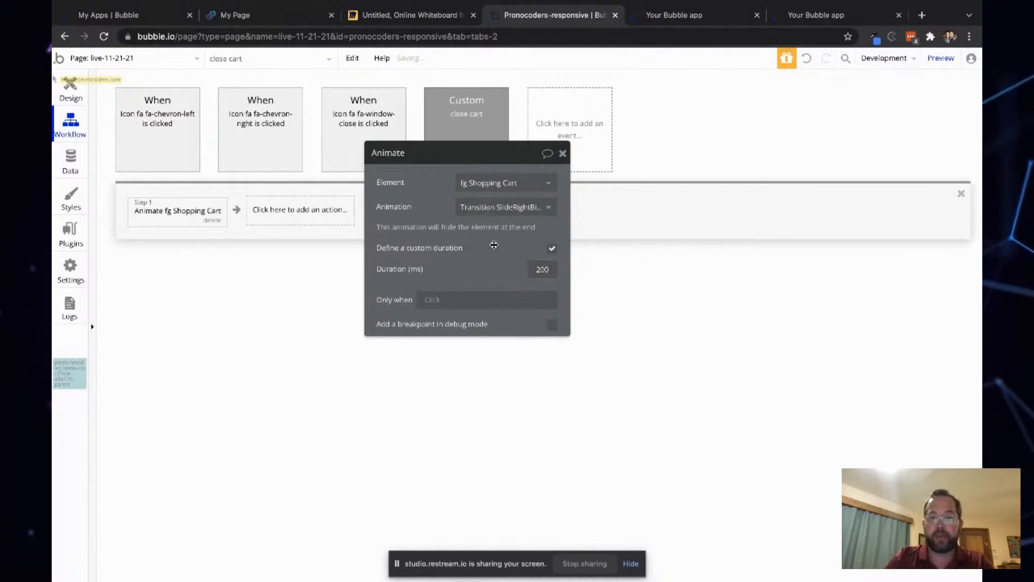
pyautogui.moveTo(494, 245); pyautogui.dragTo(254, 353)
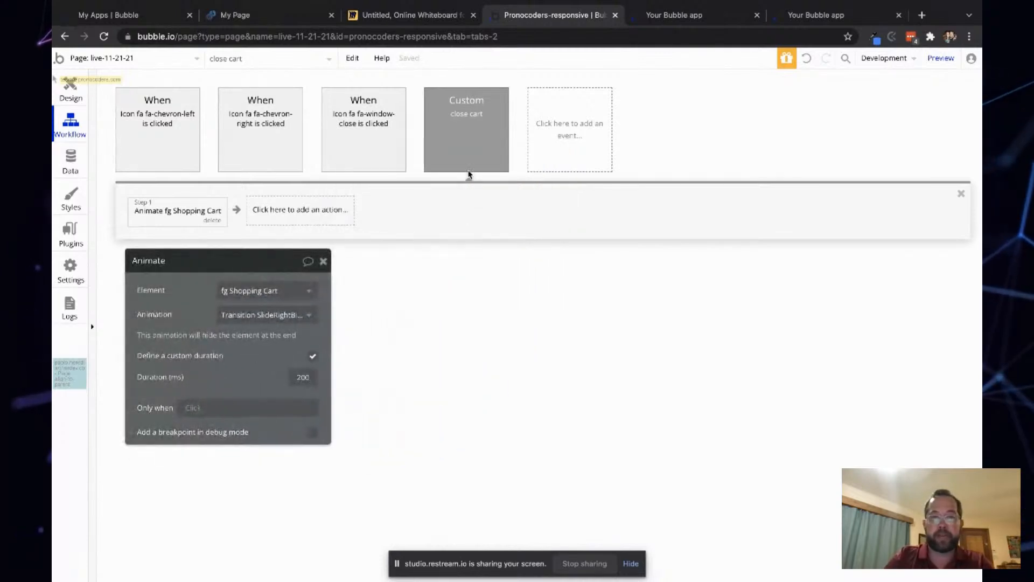
# - Make the close icon's click workflow trigger the close cart custom event
pyautogui.click(361, 119)
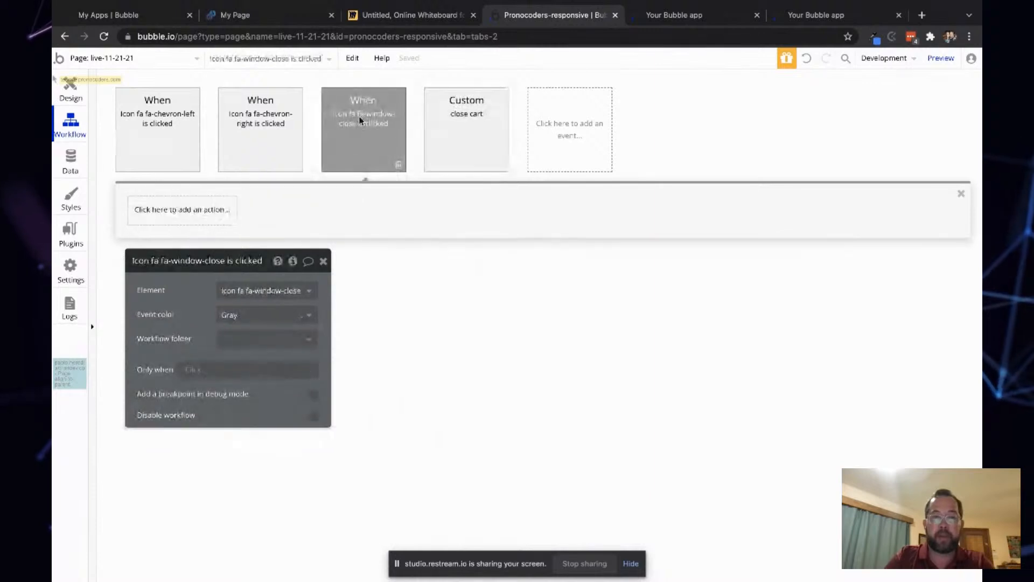
pyautogui.click(156, 212)
pyautogui.write('tr')
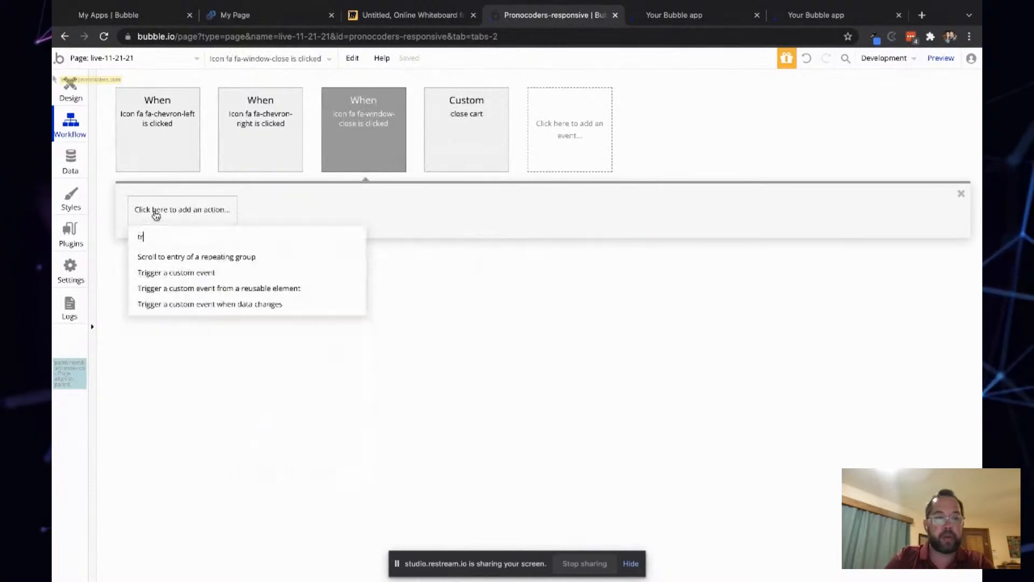
pyautogui.click(175, 274)
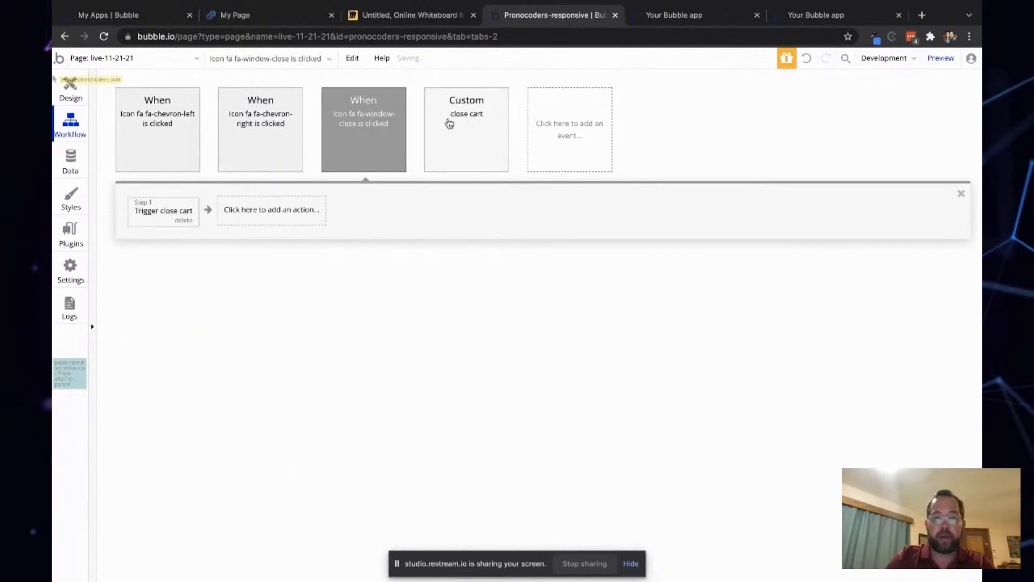
# - Paste a copy of the close icon's click workflow and switch its element to grp_close
pyautogui.click(70, 89)
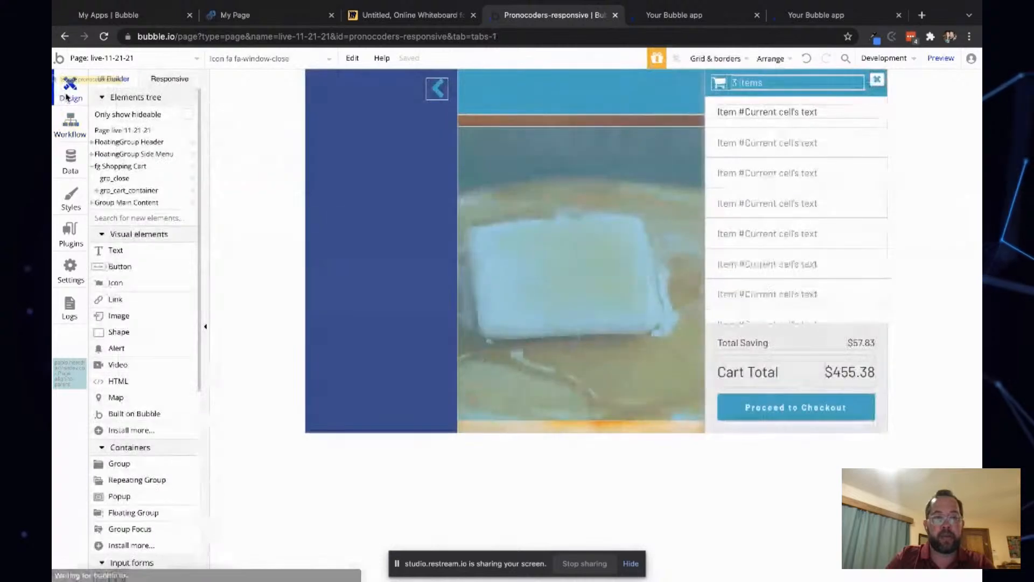
pyautogui.click(71, 124)
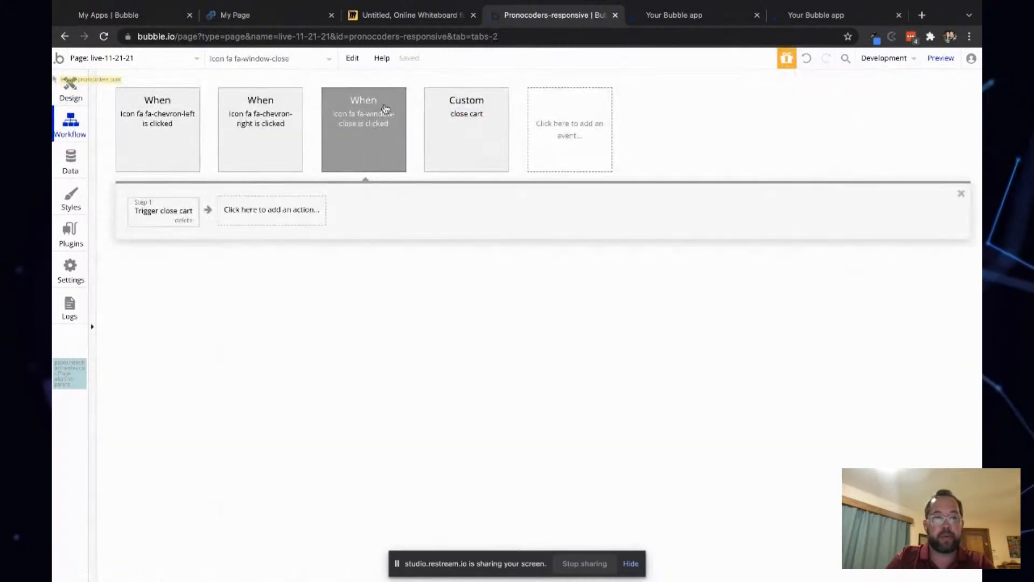
pyautogui.press('super+v')
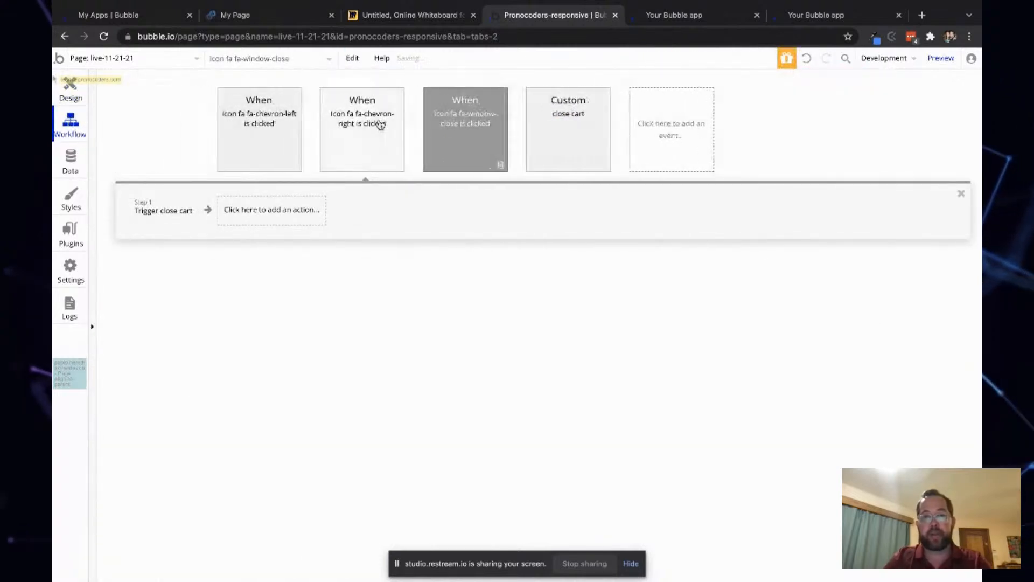
pyautogui.click(257, 290)
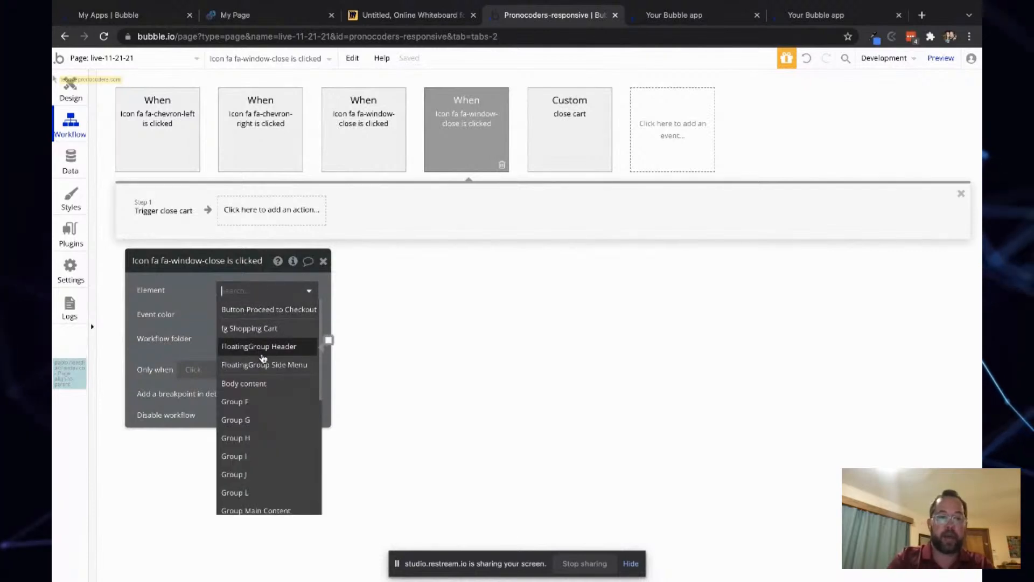
pyautogui.write('gr')
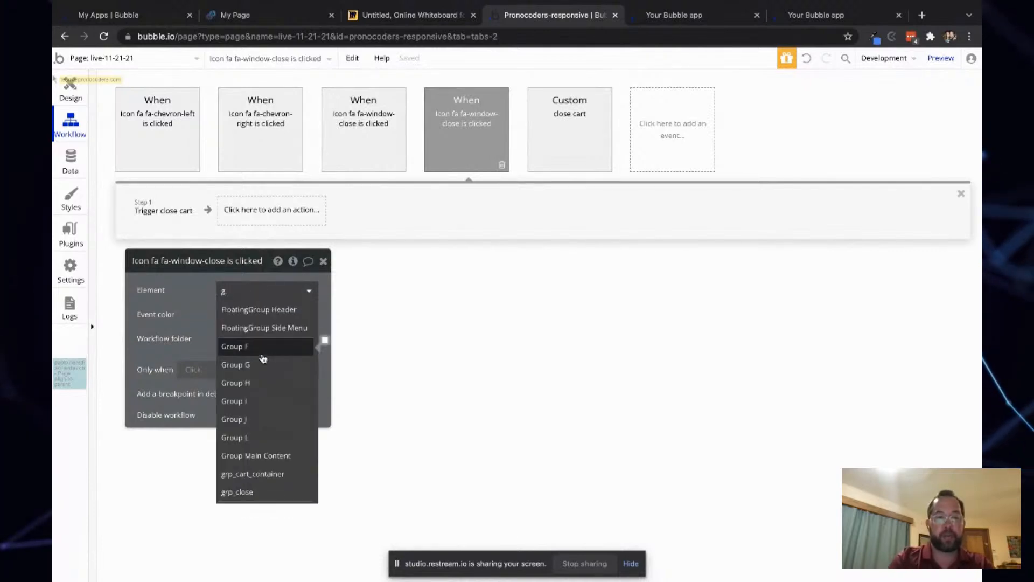
pyautogui.press('BackSpace')
pyautogui.write('clo')
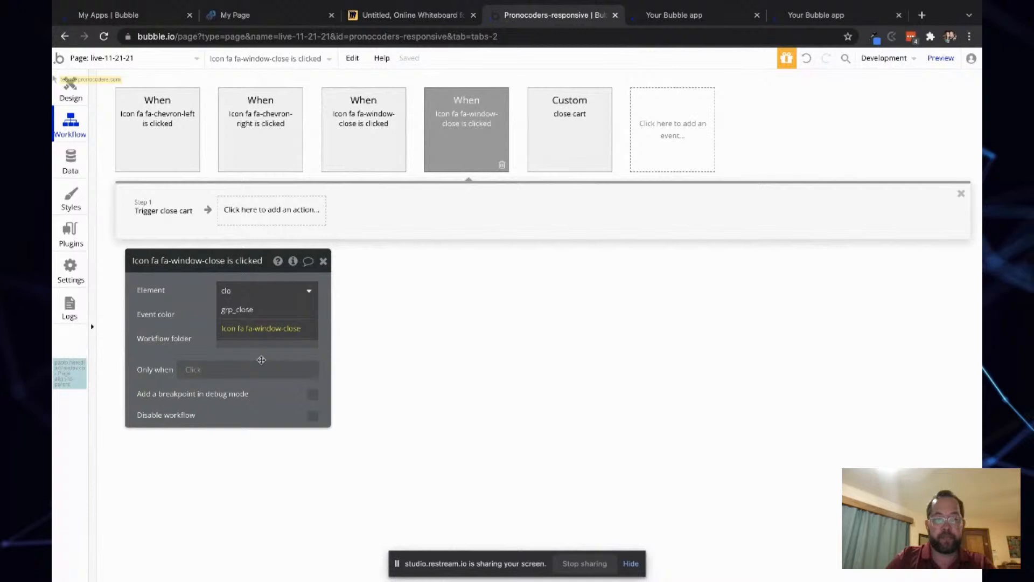
pyautogui.click(251, 310)
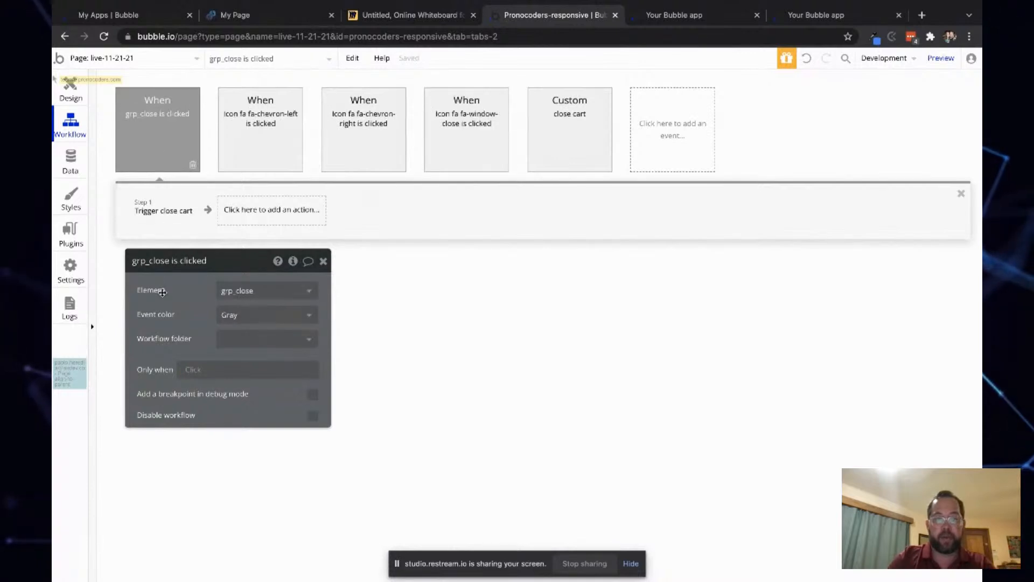
# - Select grp_close in the elements tree and remove its style
pyautogui.click(70, 89)
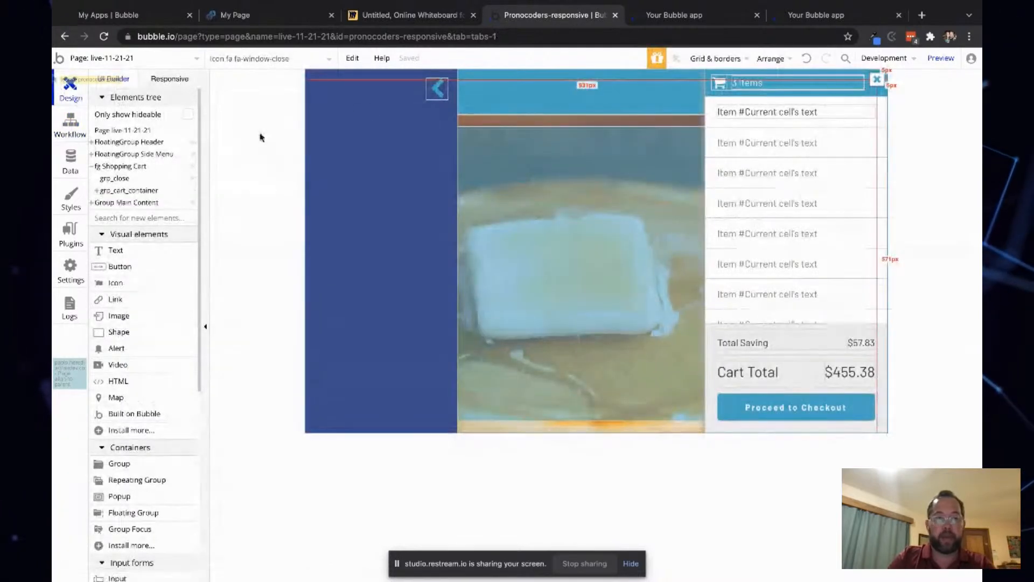
pyautogui.click(114, 178)
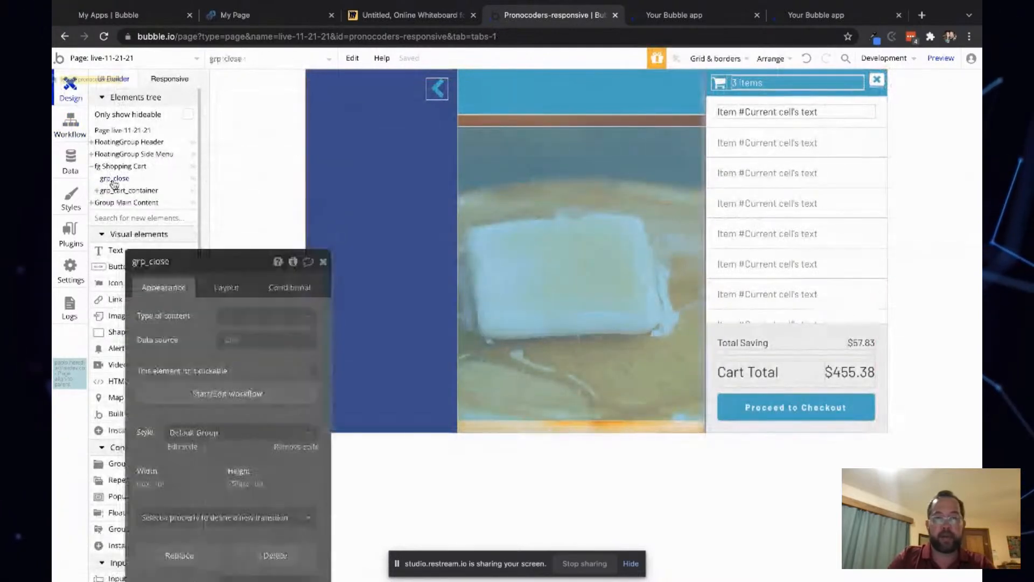
pyautogui.click(284, 446)
# - Try a flat #FFFFFF background on grp_close, then set its background style back to None
pyautogui.click(264, 469)
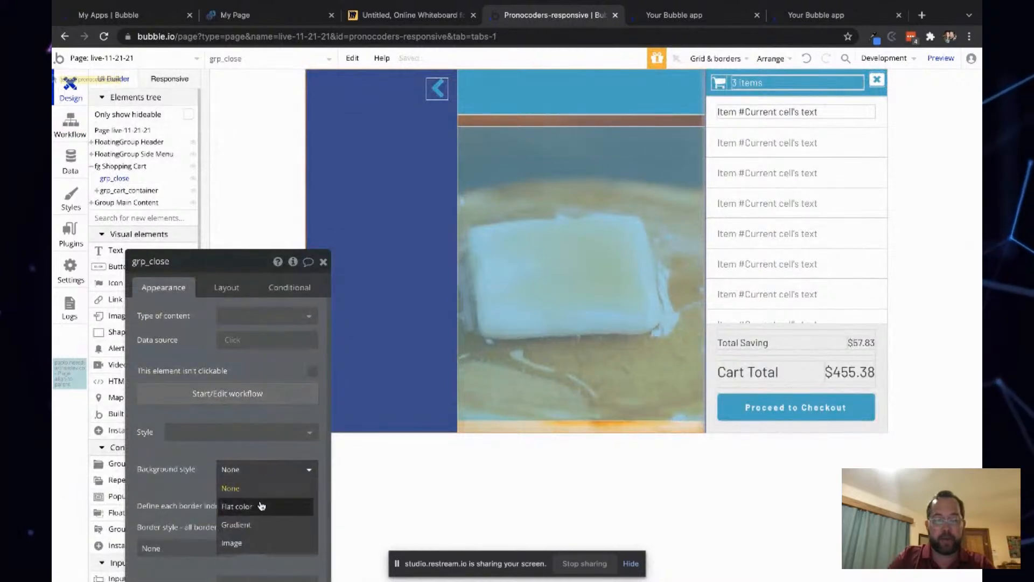
pyautogui.click(261, 506)
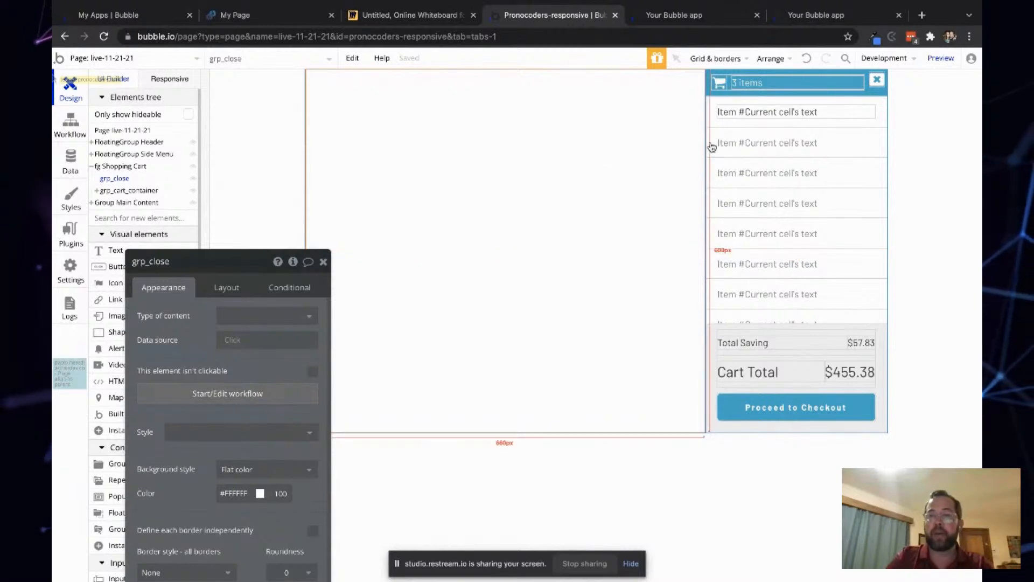
pyautogui.click(705, 11)
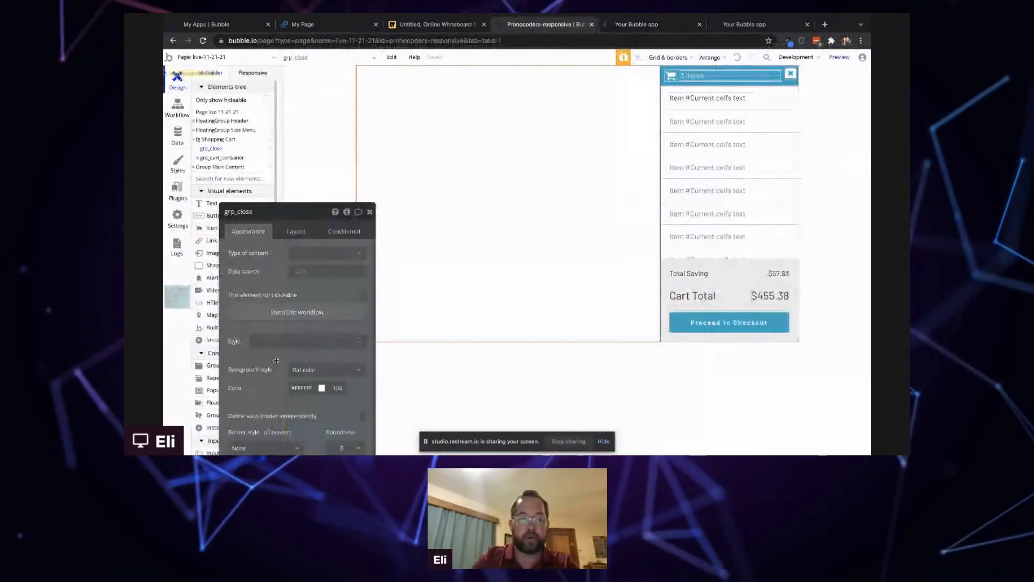
pyautogui.click(298, 370)
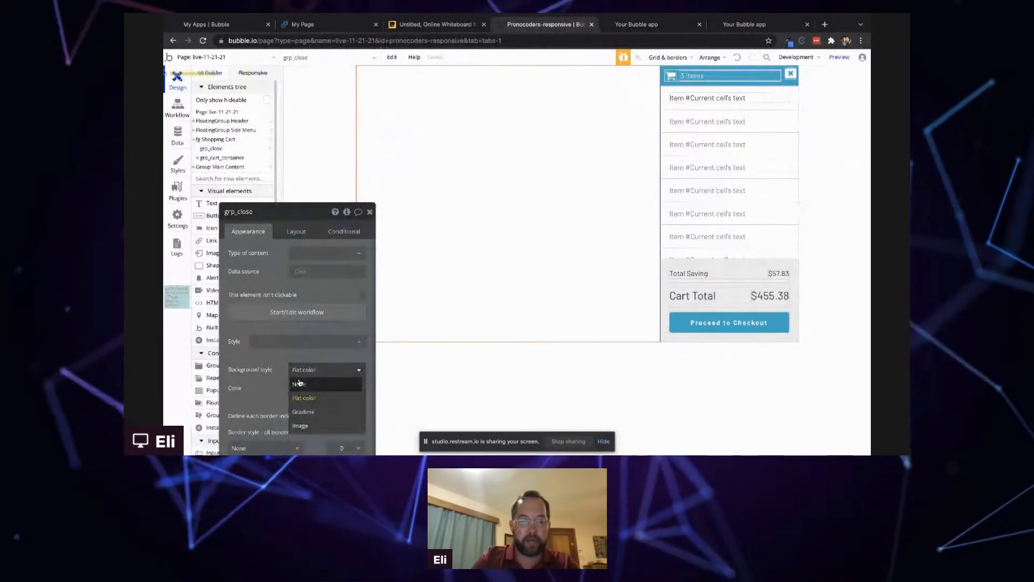
pyautogui.click(299, 385)
# - Reload the preview and test closing the cart by clicking outside it
pyautogui.click(666, 26)
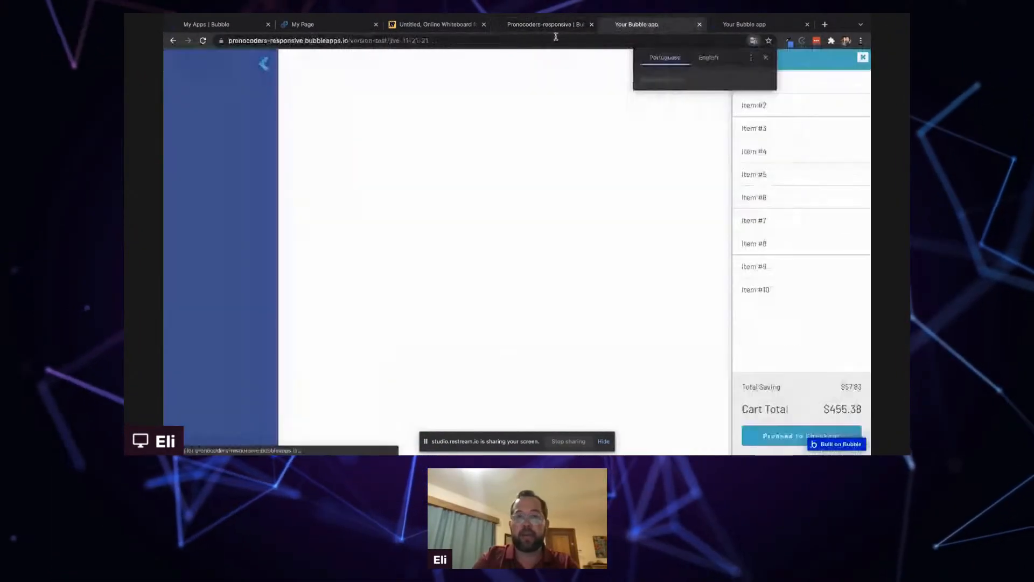
pyautogui.click(204, 40)
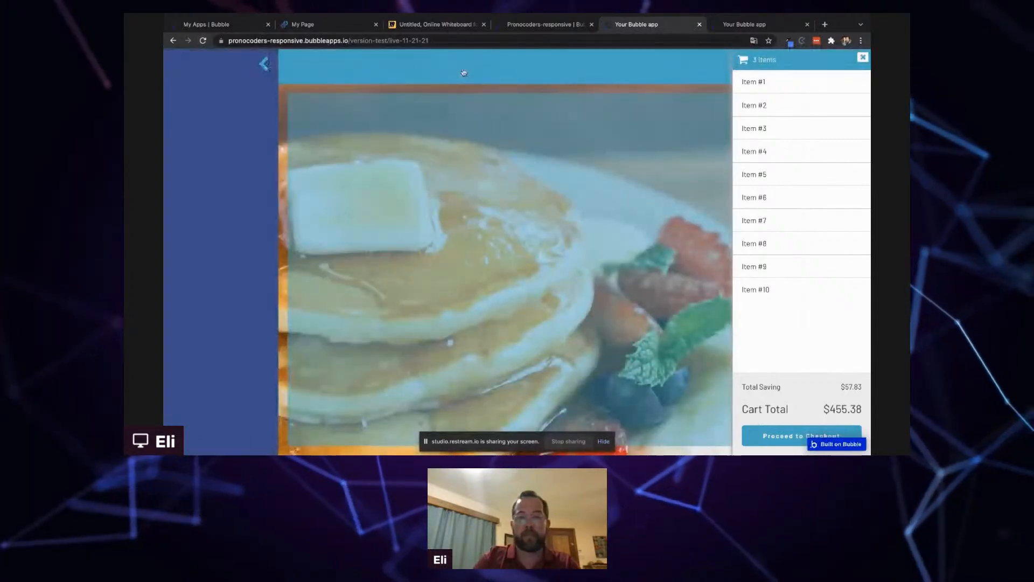
pyautogui.click(560, 106)
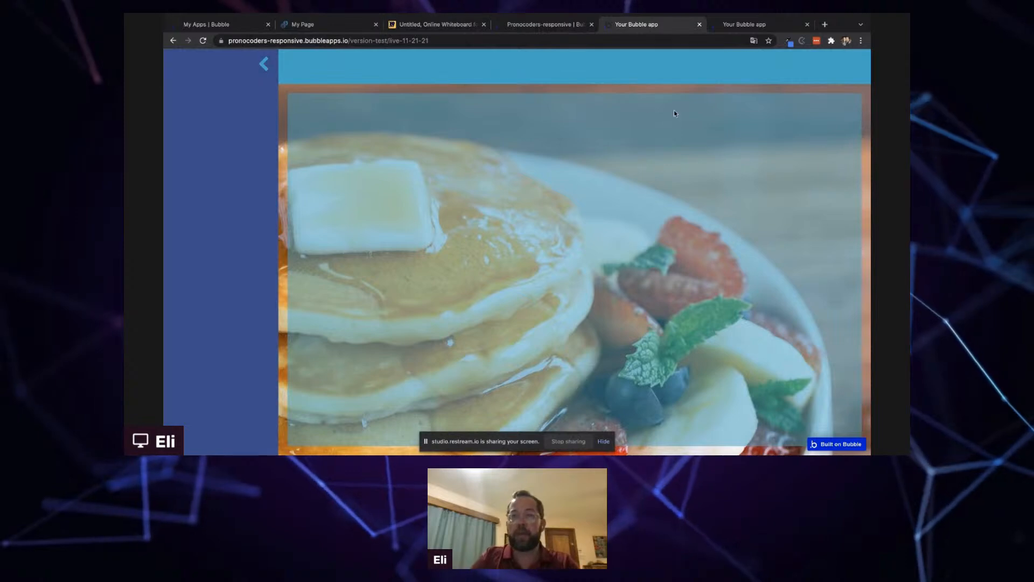
# - Examine how the reference app's cart trigger opens and closes the cart, then return to the editor
pyautogui.hotkey('ctrl', 'Tab')
pyautogui.click(677, 159)
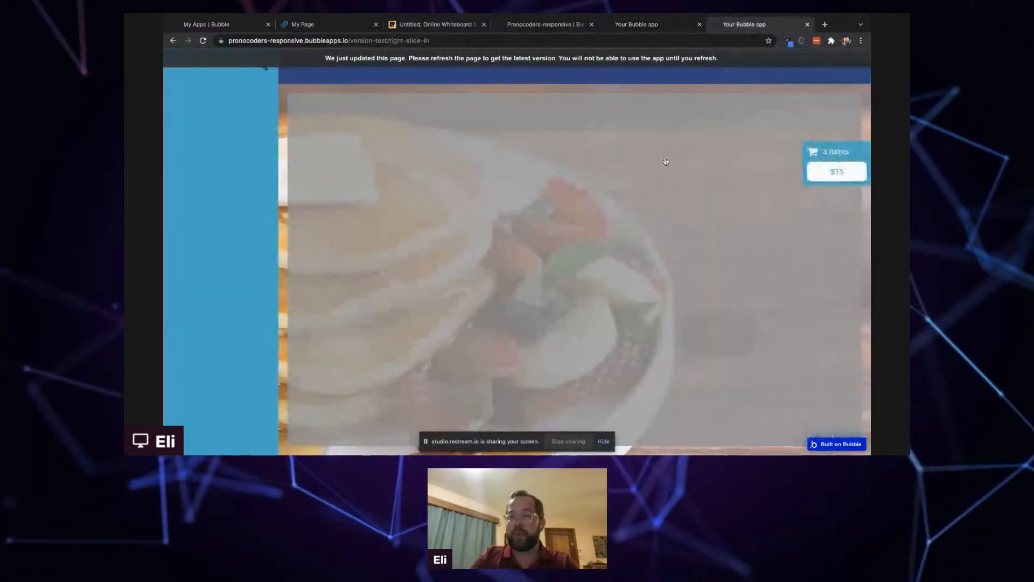
pyautogui.click(843, 161)
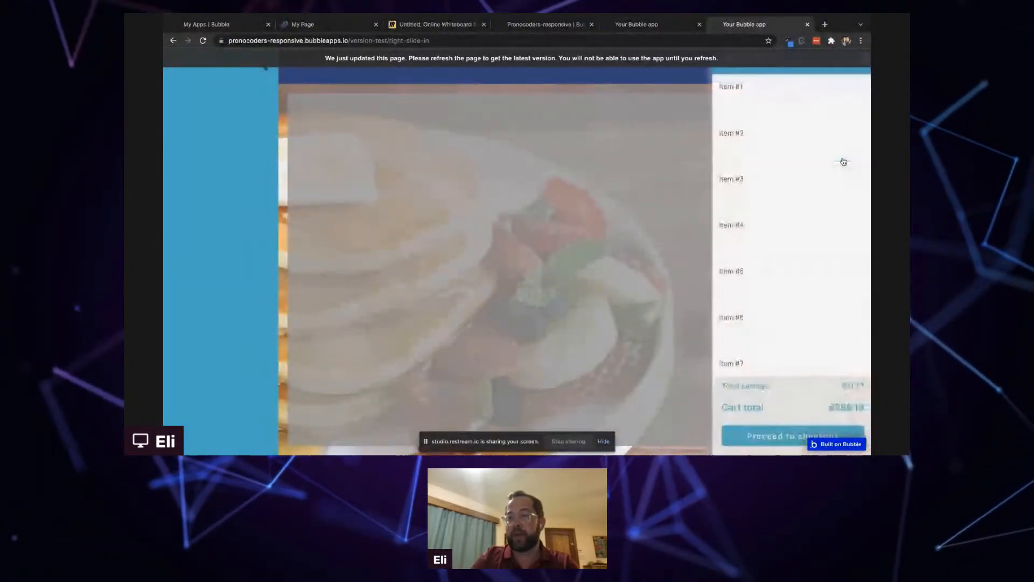
pyautogui.click(641, 186)
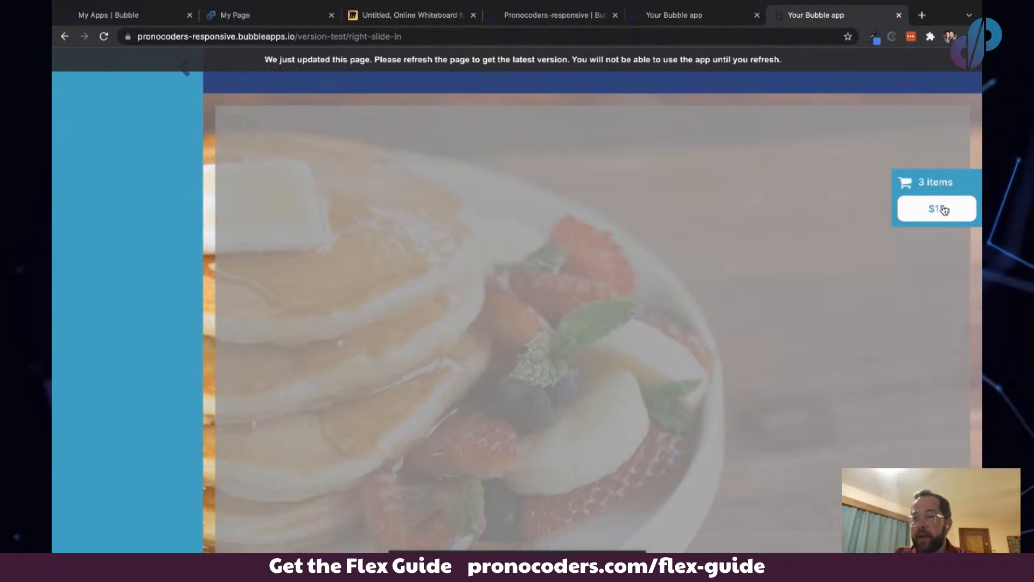
pyautogui.click(667, 15)
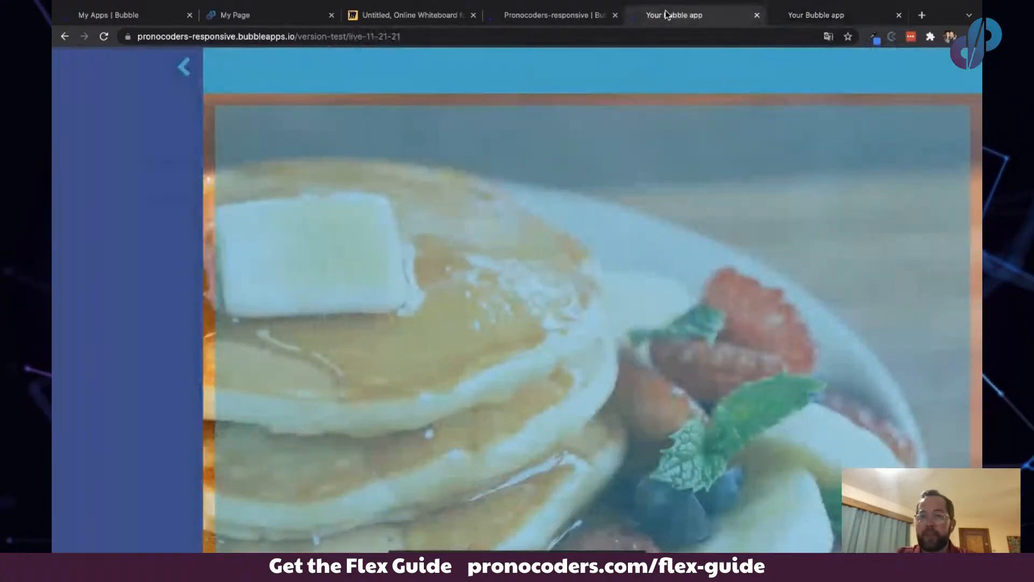
pyautogui.click(541, 16)
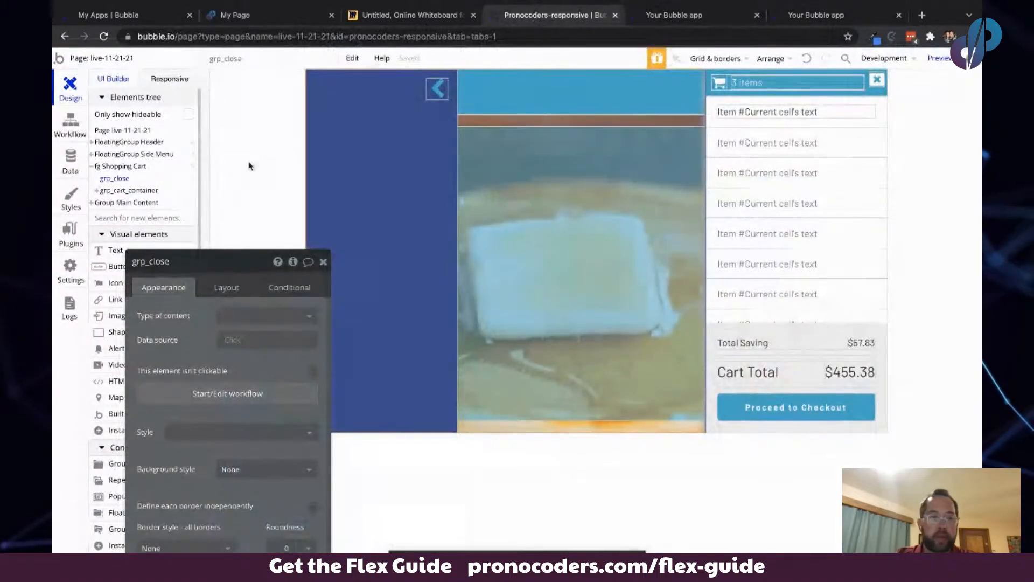
# - Make fg Shopping Cart not visible on page load
pyautogui.click(193, 167)
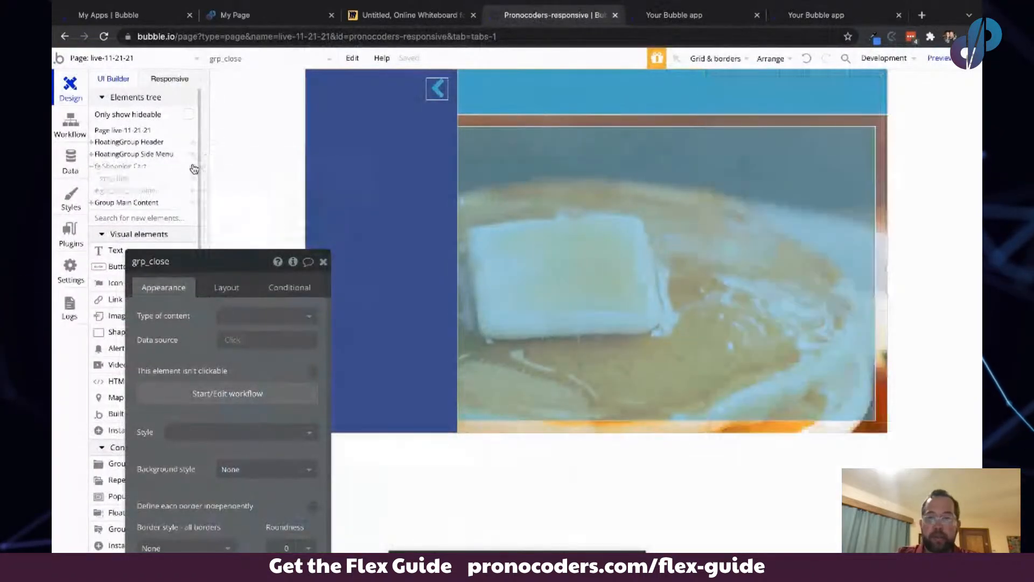
pyautogui.click(194, 167)
pyautogui.moveTo(232, 370); pyautogui.dragTo(242, 237)
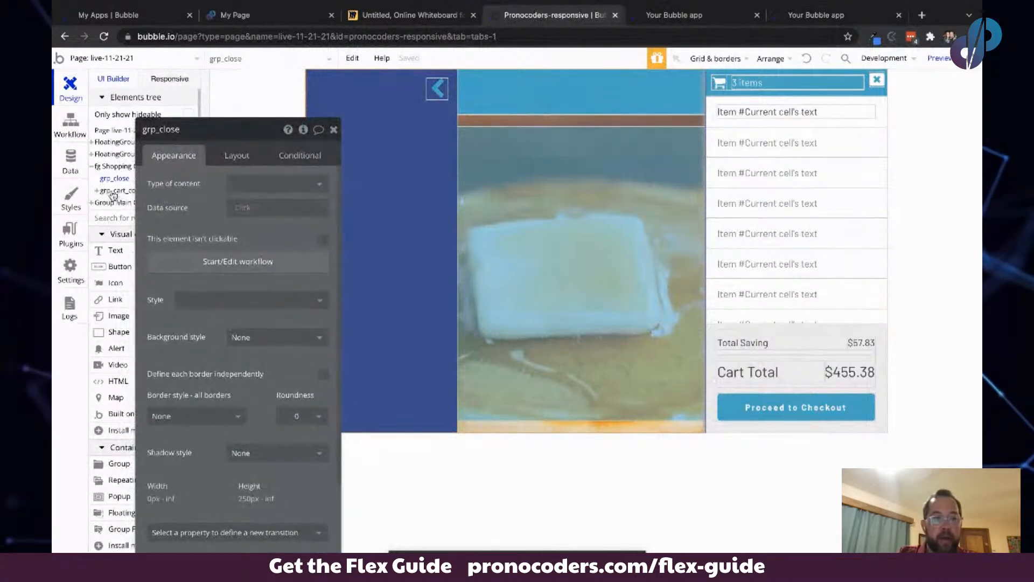
pyautogui.click(103, 167)
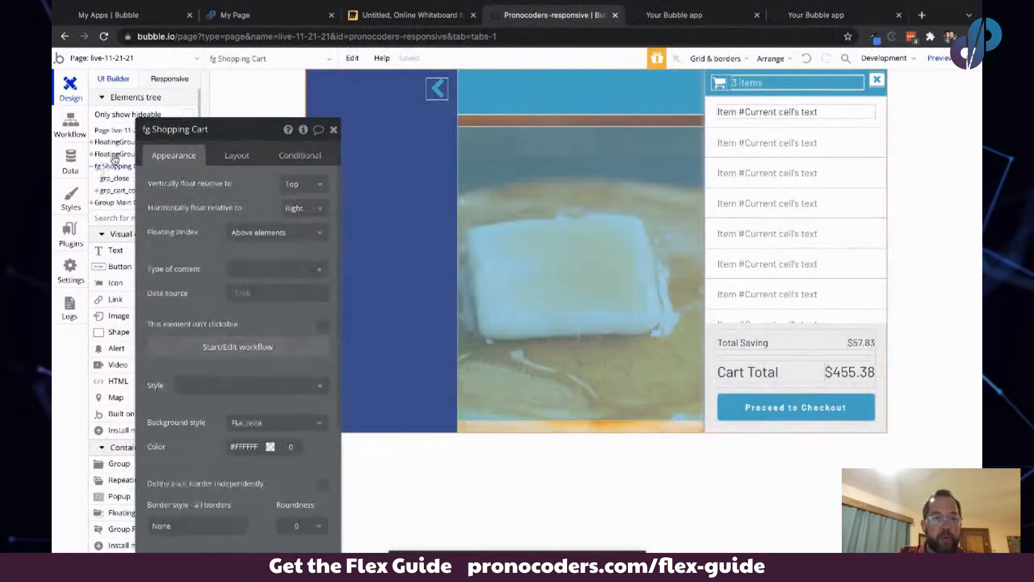
pyautogui.click(240, 155)
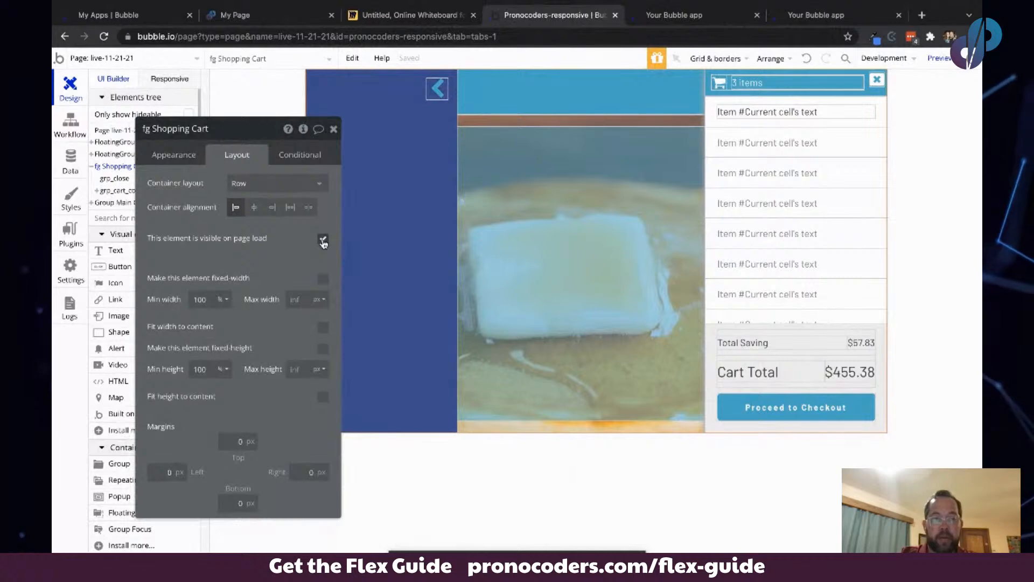
pyautogui.click(323, 240)
# - Draw a new floating group on the page and name it fg cart trigger
pyautogui.click(172, 156)
pyautogui.moveTo(193, 177); pyautogui.dragTo(457, 149)
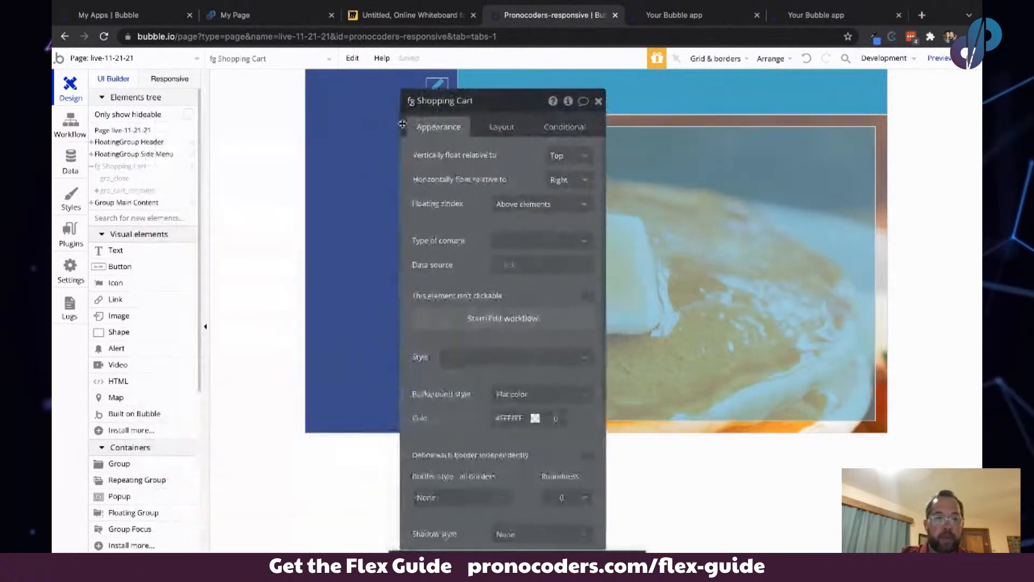
pyautogui.click(120, 508)
pyautogui.click(636, 93)
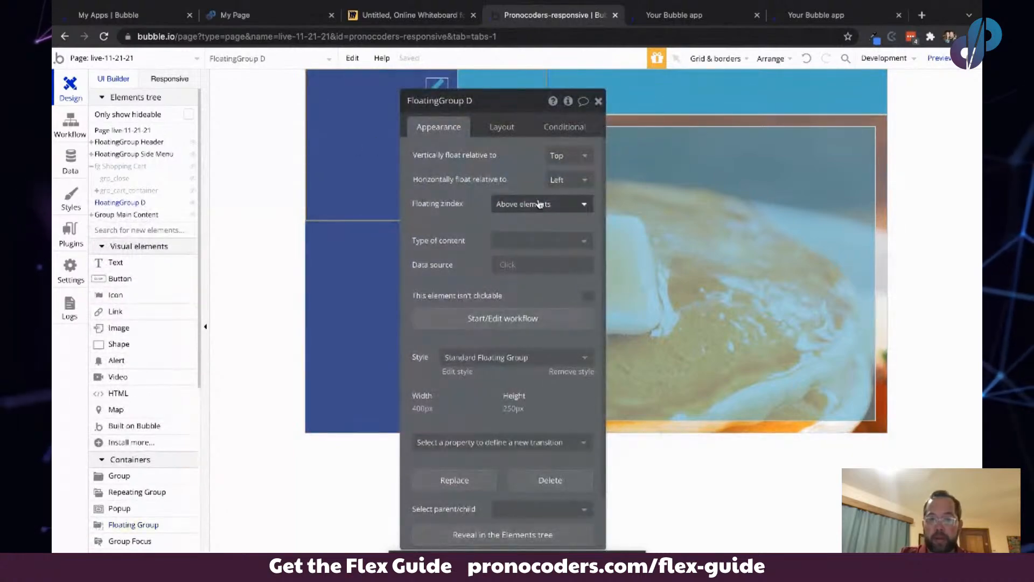
pyautogui.click(475, 103)
pyautogui.write('g')
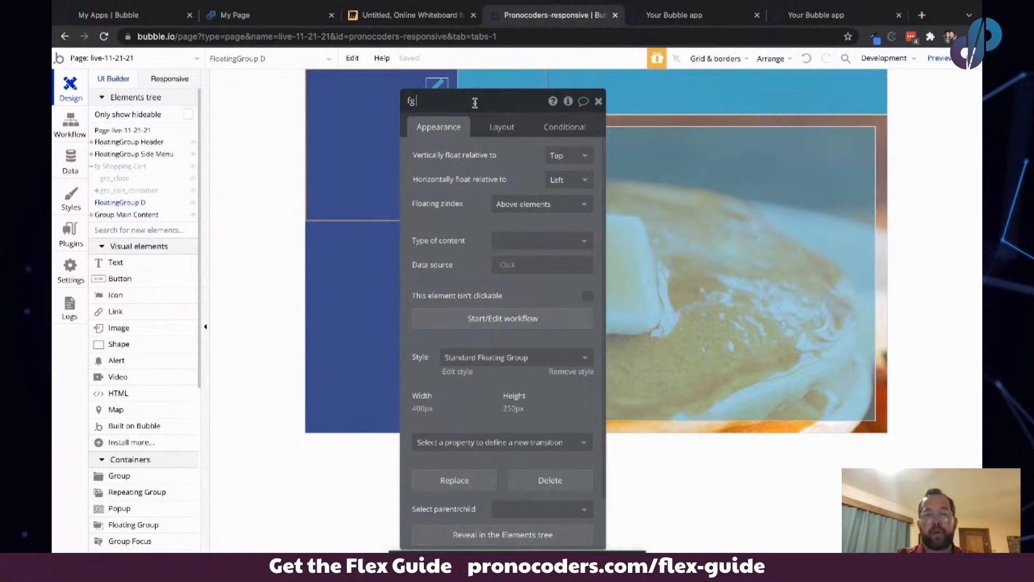
pyautogui.write(' cart trigger')
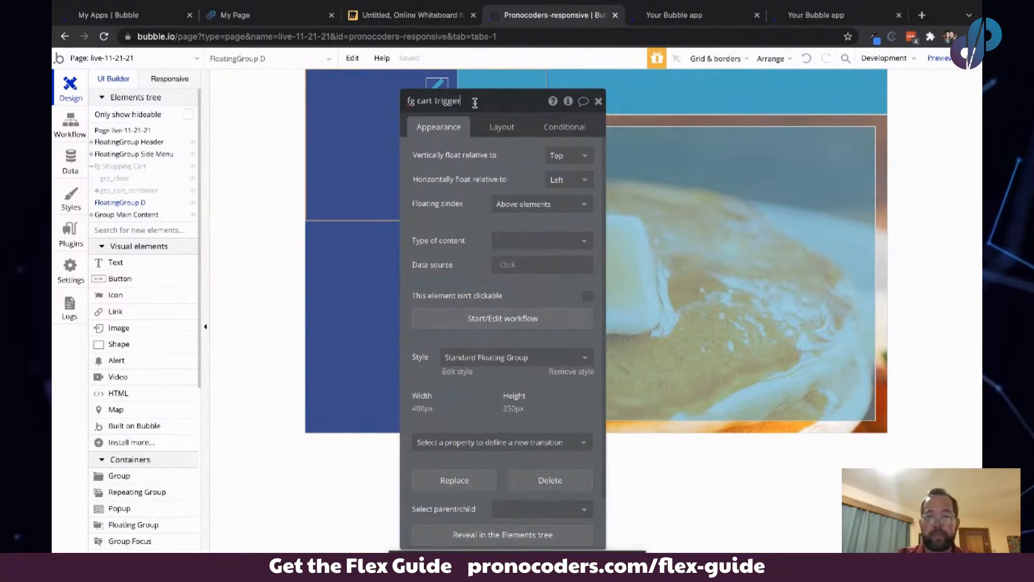
pyautogui.press('Return')
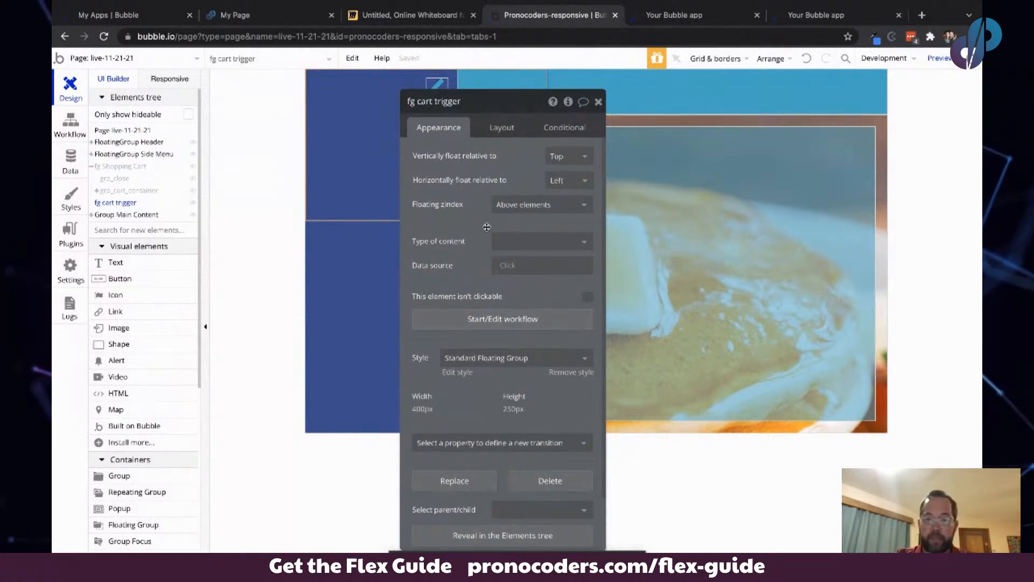
# - Remove fg cart trigger's style and give it a flat #0384C6 blue background
pyautogui.click(561, 372)
pyautogui.click(544, 395)
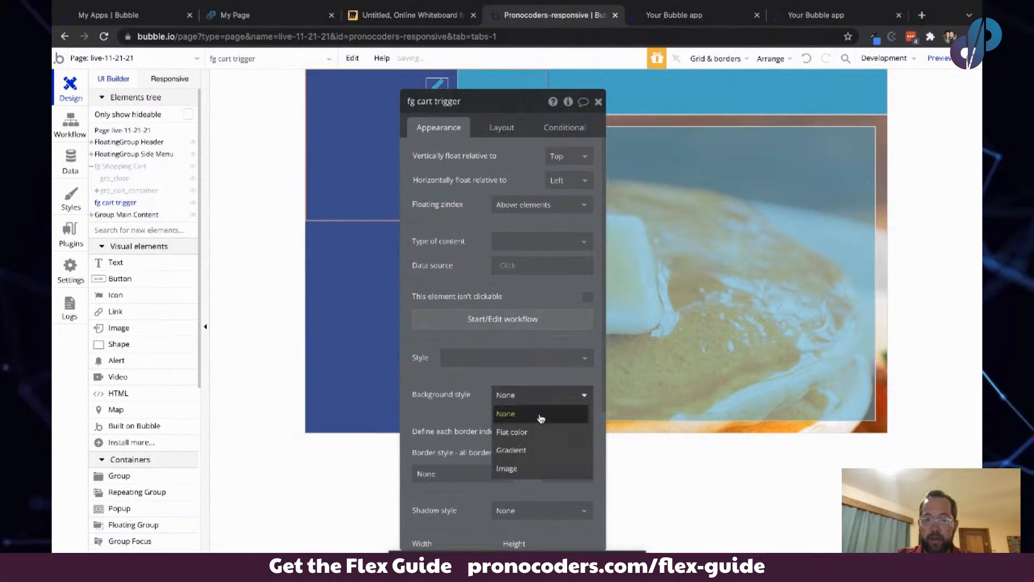
pyautogui.click(535, 433)
pyautogui.click(520, 418)
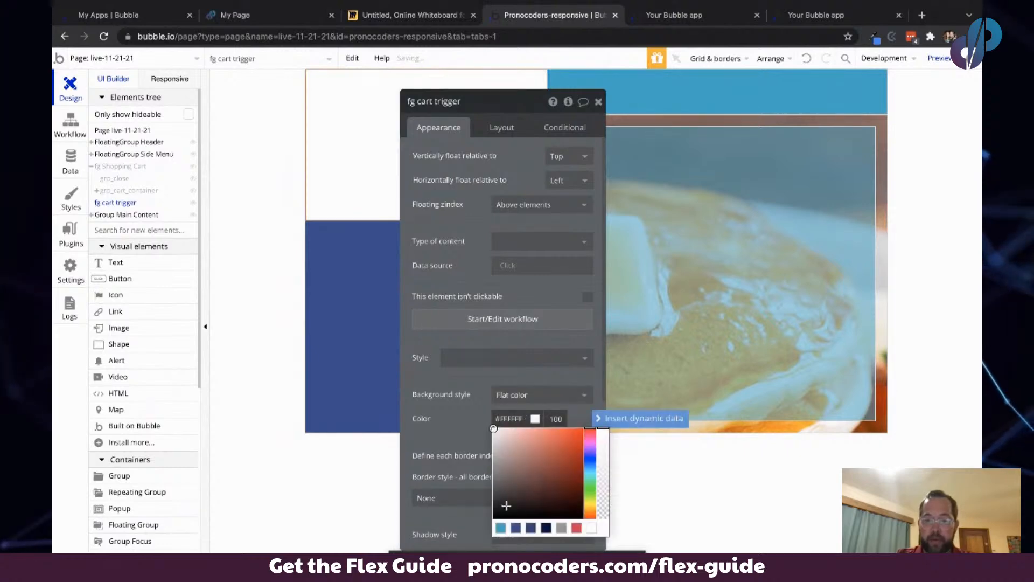
pyautogui.click(502, 528)
# - Make fg cart trigger float horizontally relative to the right side of the page
pyautogui.moveTo(431, 357); pyautogui.dragTo(401, 321)
pyautogui.click(537, 142)
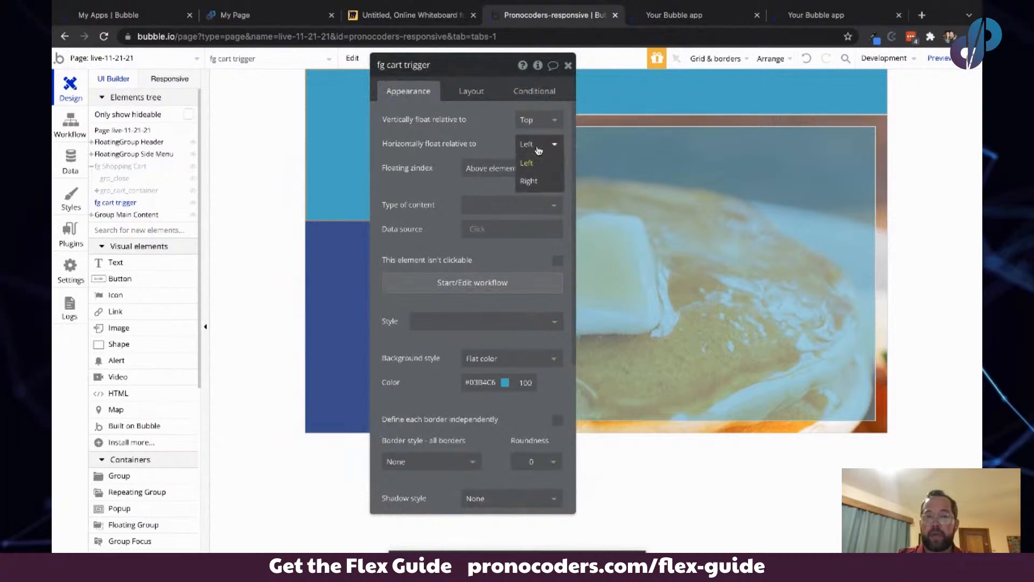
pyautogui.click(537, 182)
# - Set fg cart trigger's top margin to 200 px
pyautogui.click(474, 96)
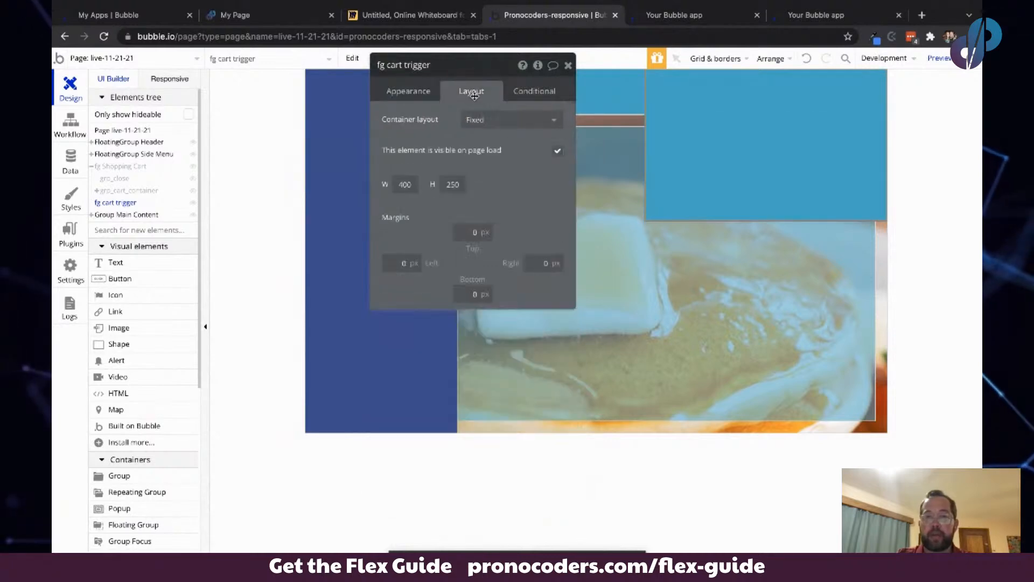
pyautogui.click(470, 229)
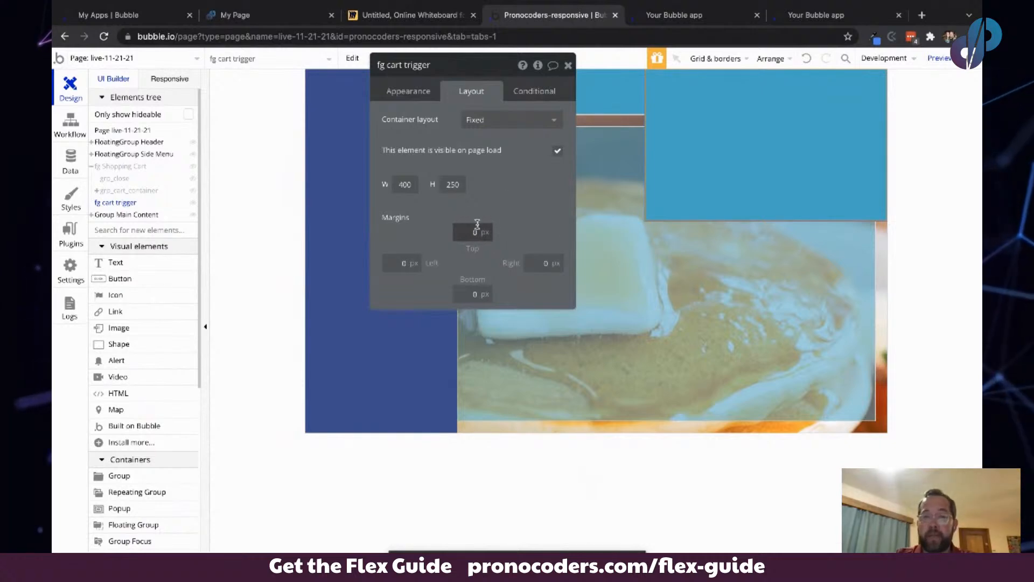
pyautogui.click(491, 230)
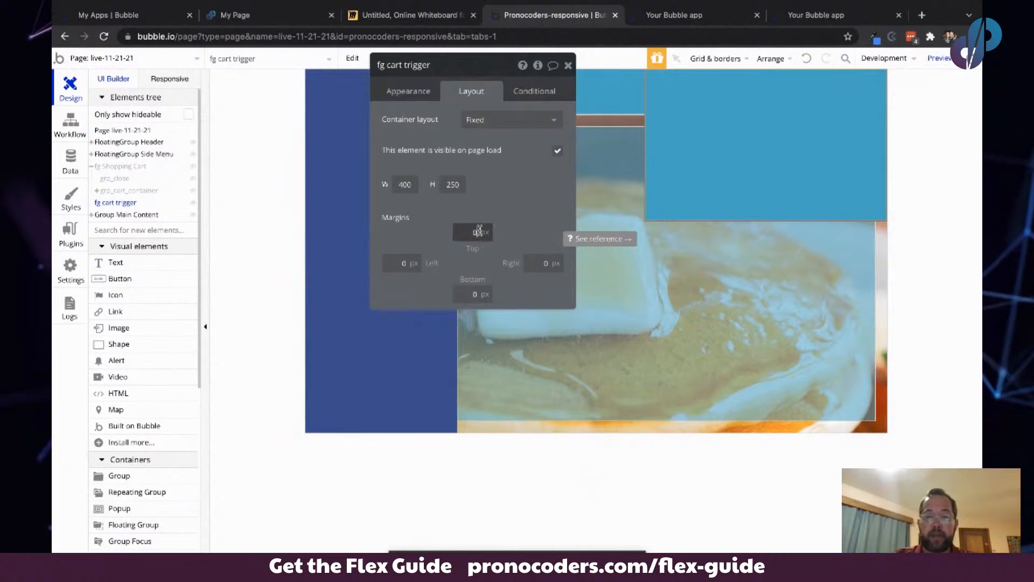
pyautogui.write('30')
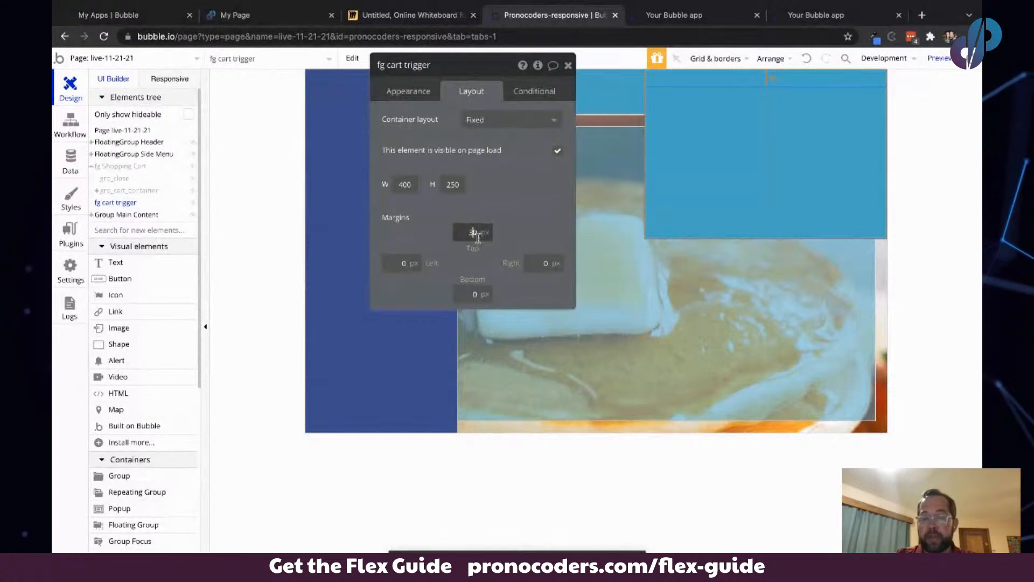
pyautogui.press('Left')
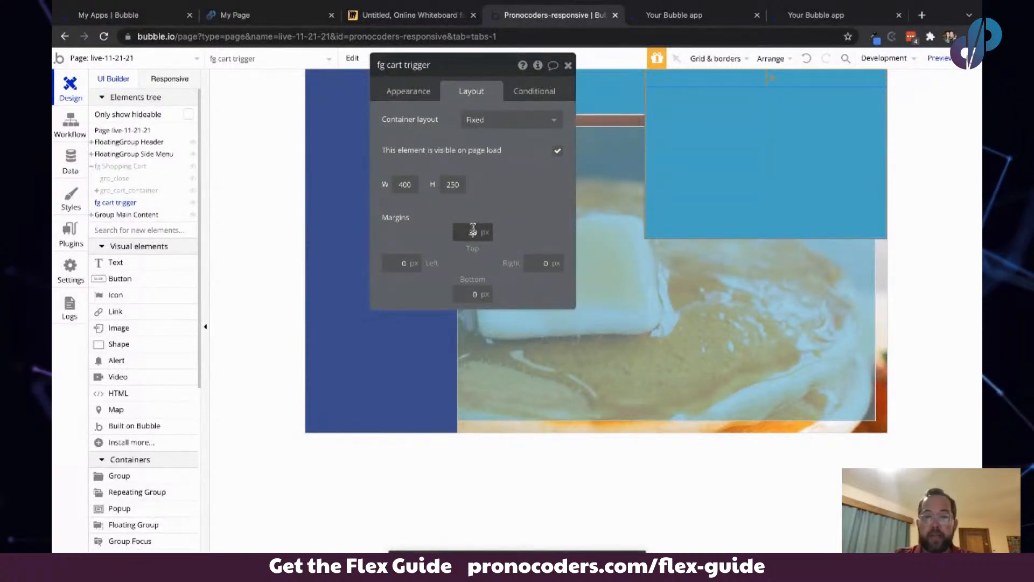
pyautogui.write('280')
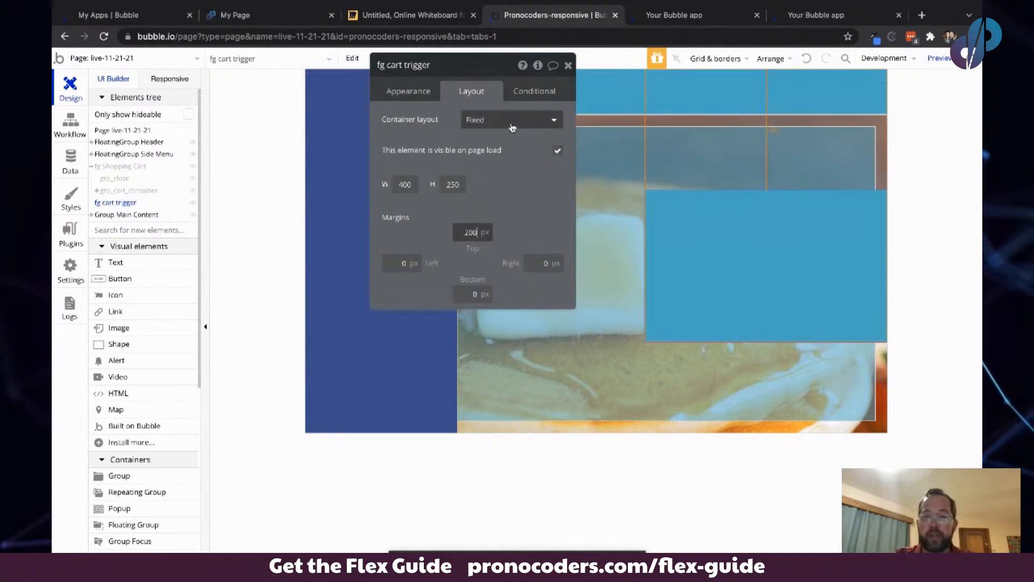
# - Switch fg cart trigger to a Column container layout and set its width to 150 px
pyautogui.click(504, 121)
pyautogui.click(496, 192)
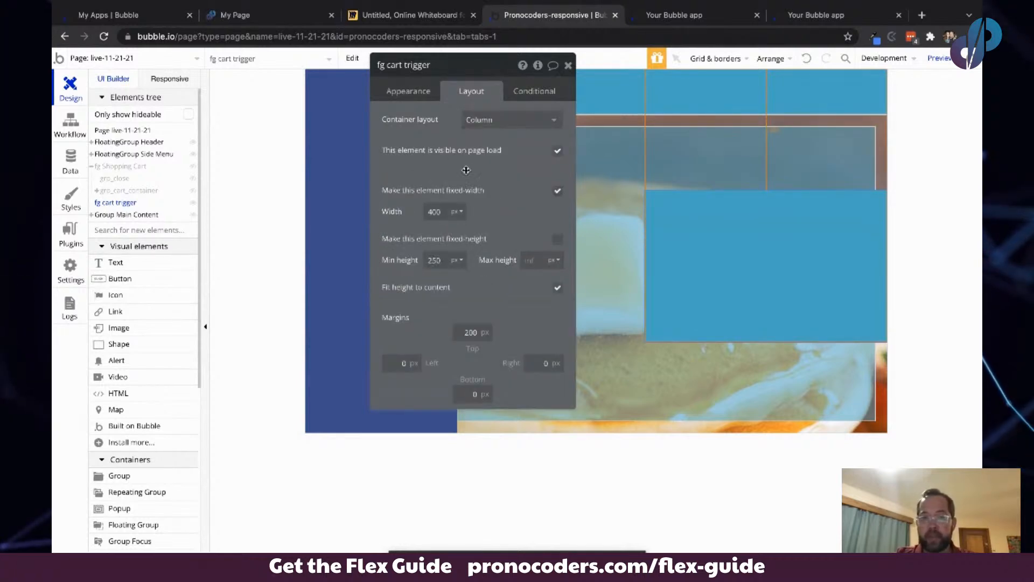
pyautogui.moveTo(466, 170); pyautogui.dragTo(386, 174)
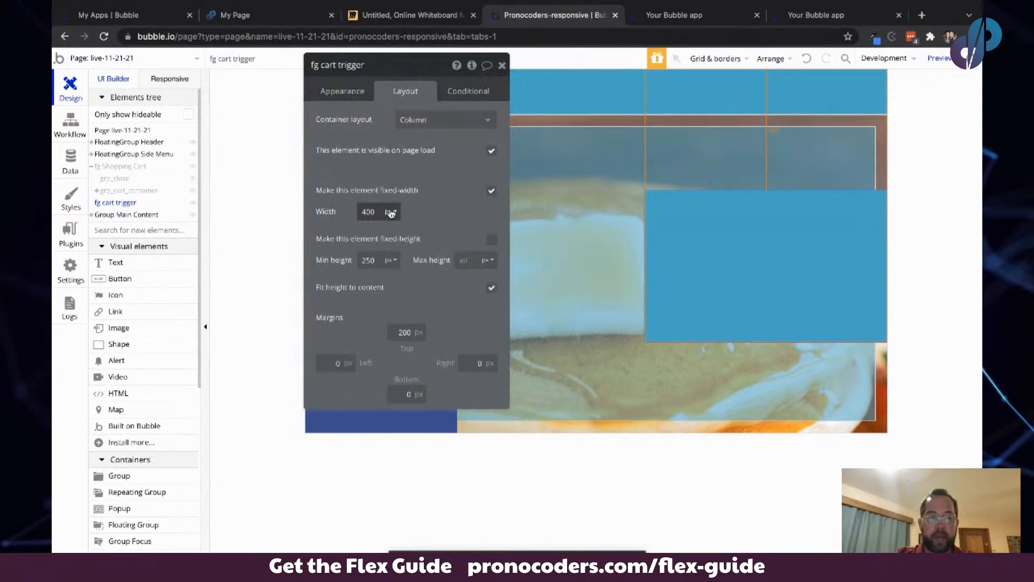
pyautogui.click(491, 192)
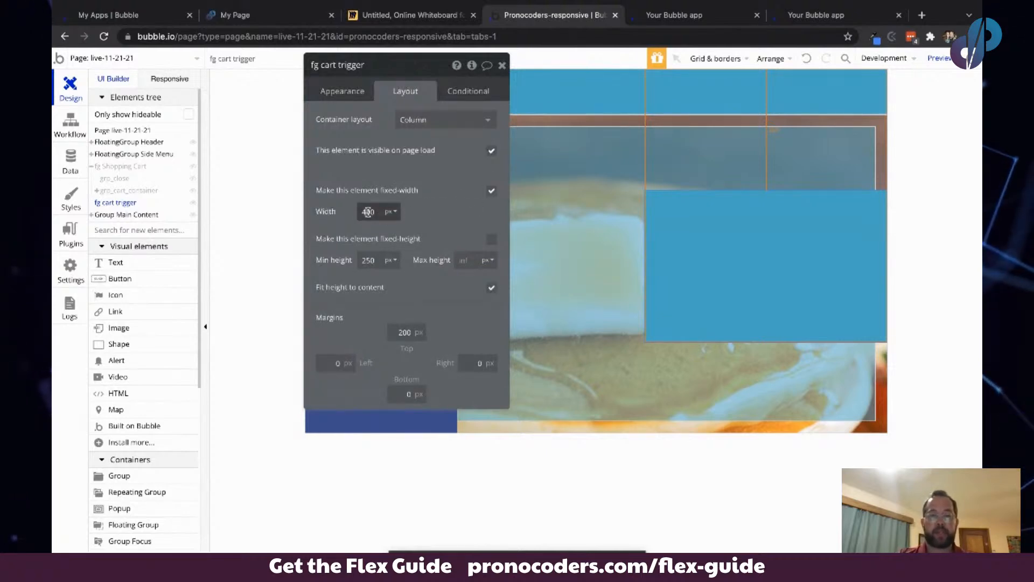
pyautogui.press('Tab')
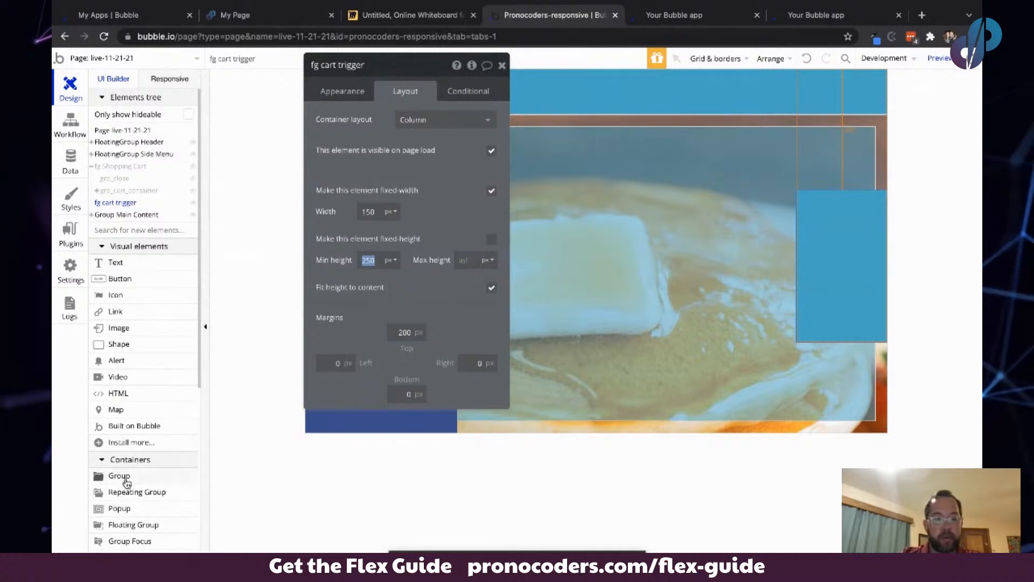
# - Add a group inside fg cart trigger, give it a Row layout, and turn off its fixed width
pyautogui.click(154, 470)
pyautogui.click(806, 199)
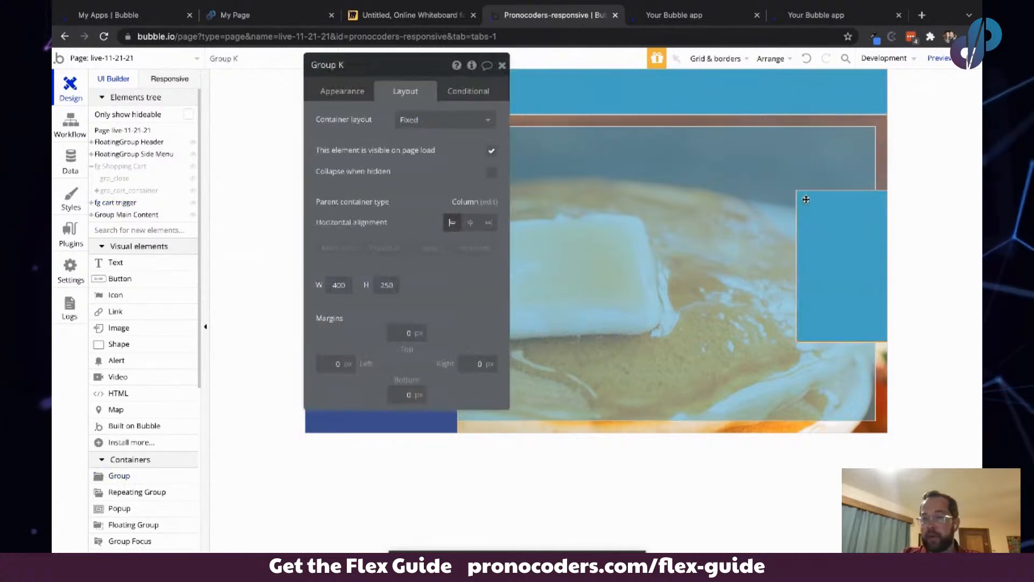
pyautogui.click(477, 120)
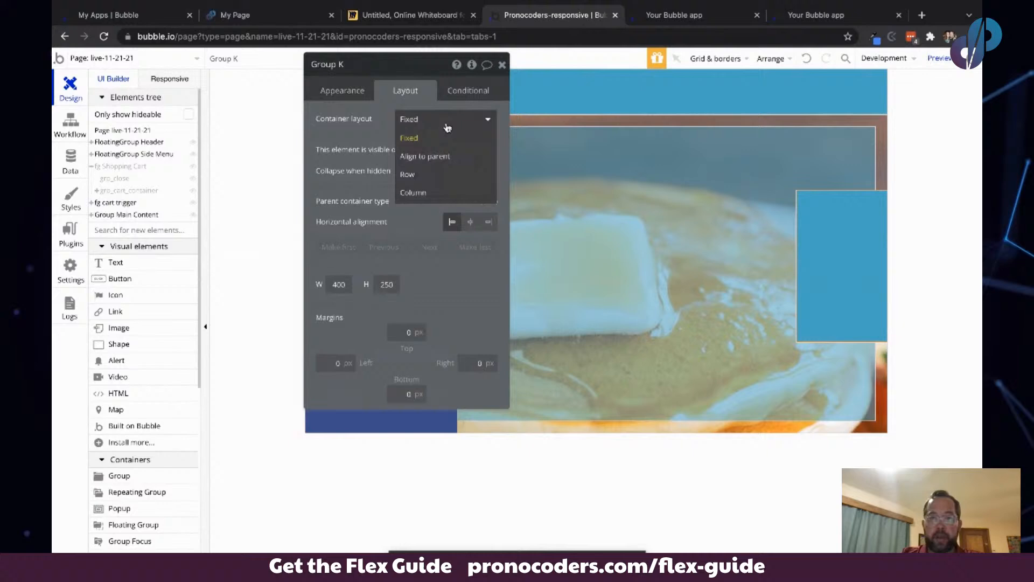
pyautogui.click(432, 176)
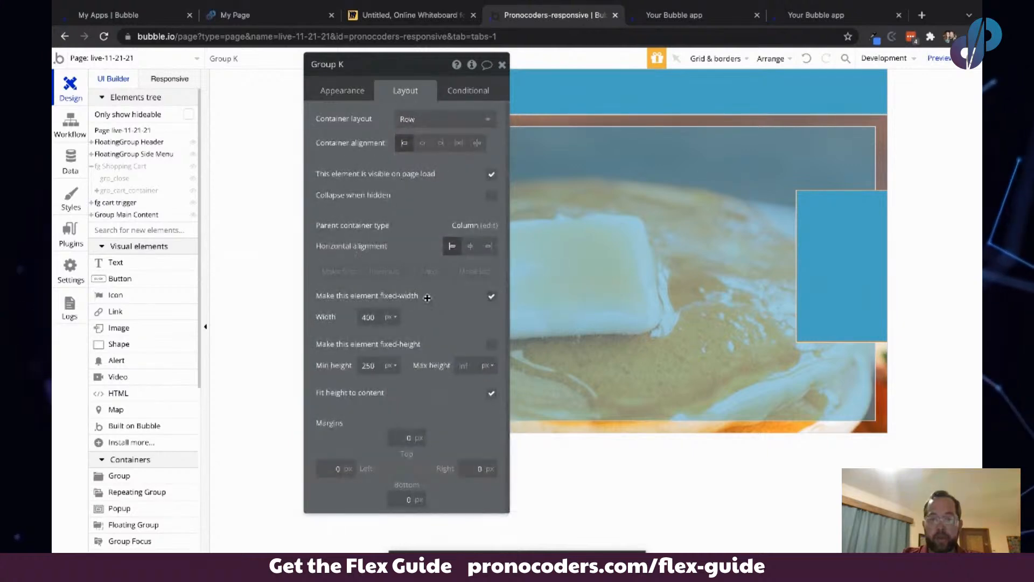
pyautogui.click(491, 295)
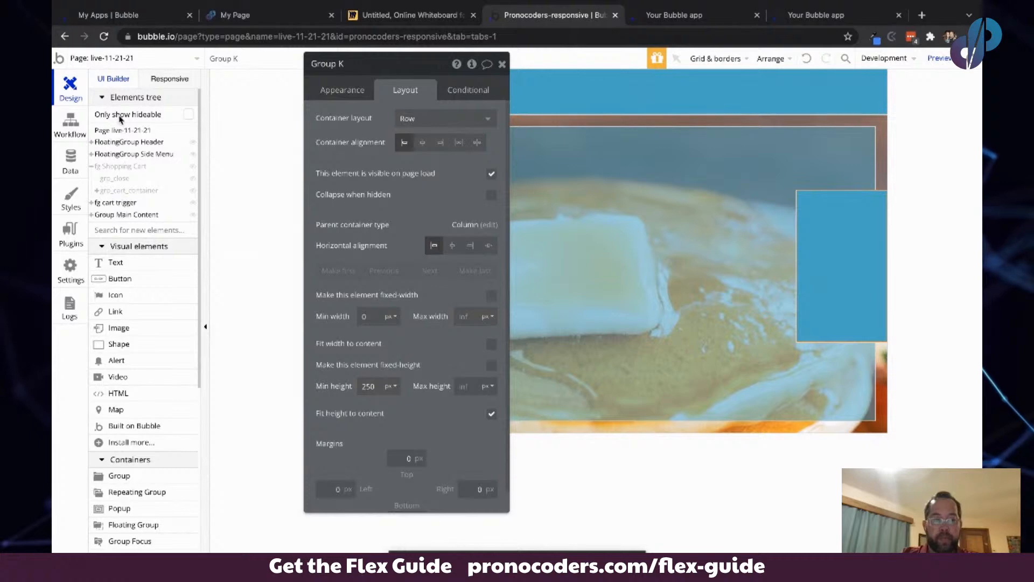
# - Place an icon inside the new group and rename the group grp_top
pyautogui.click(117, 296)
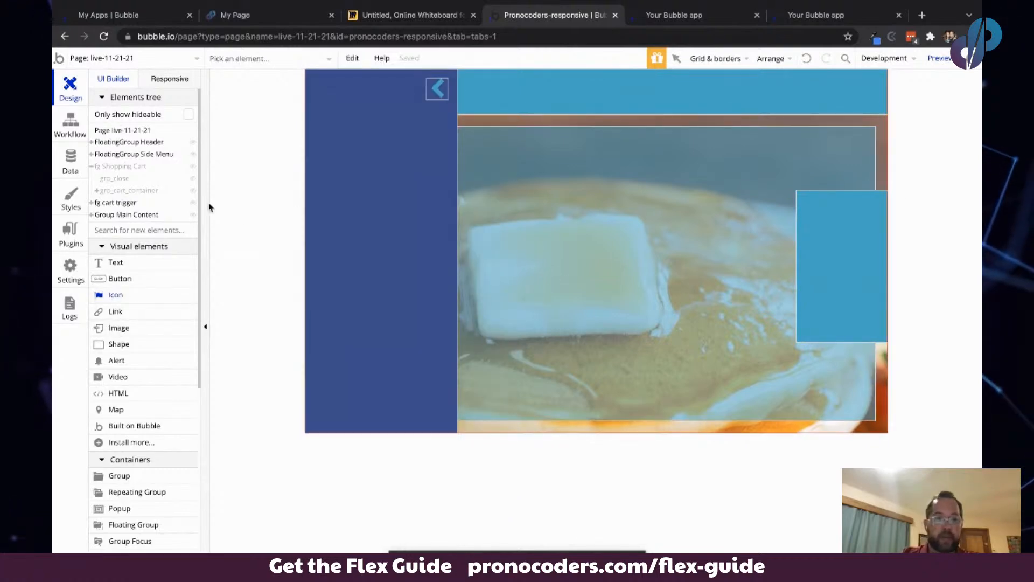
pyautogui.click(805, 196)
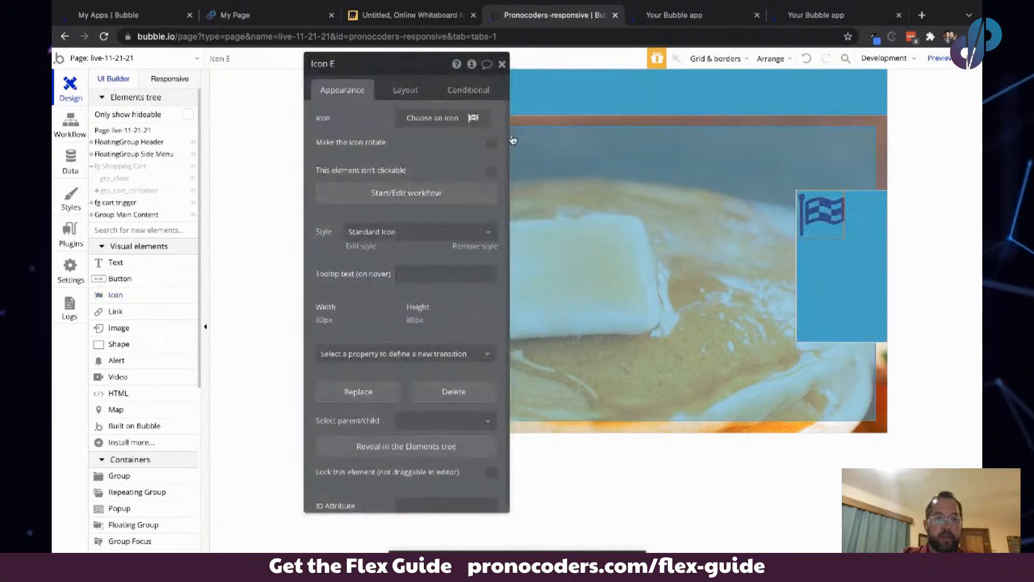
pyautogui.click(91, 203)
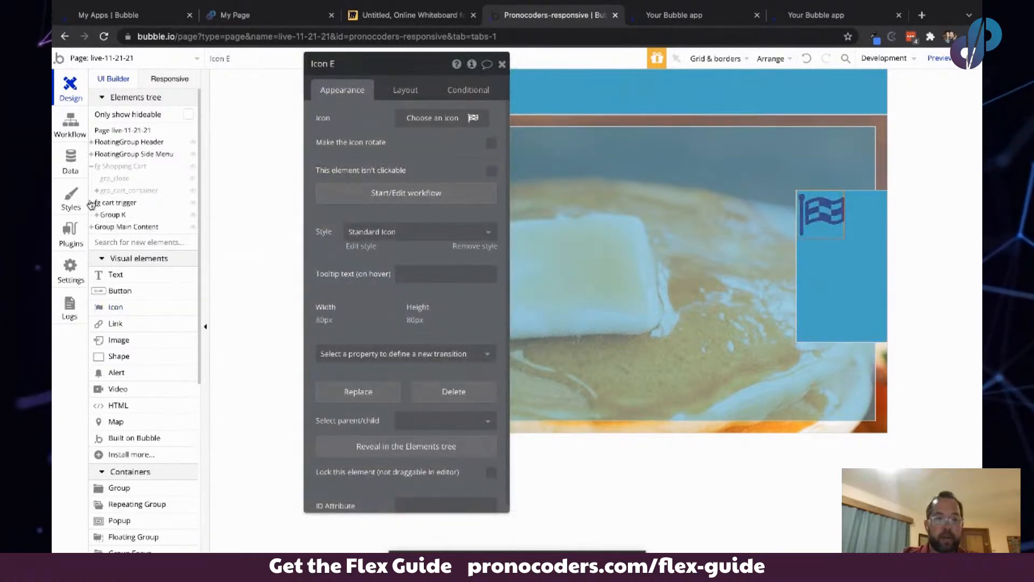
pyautogui.click(97, 215)
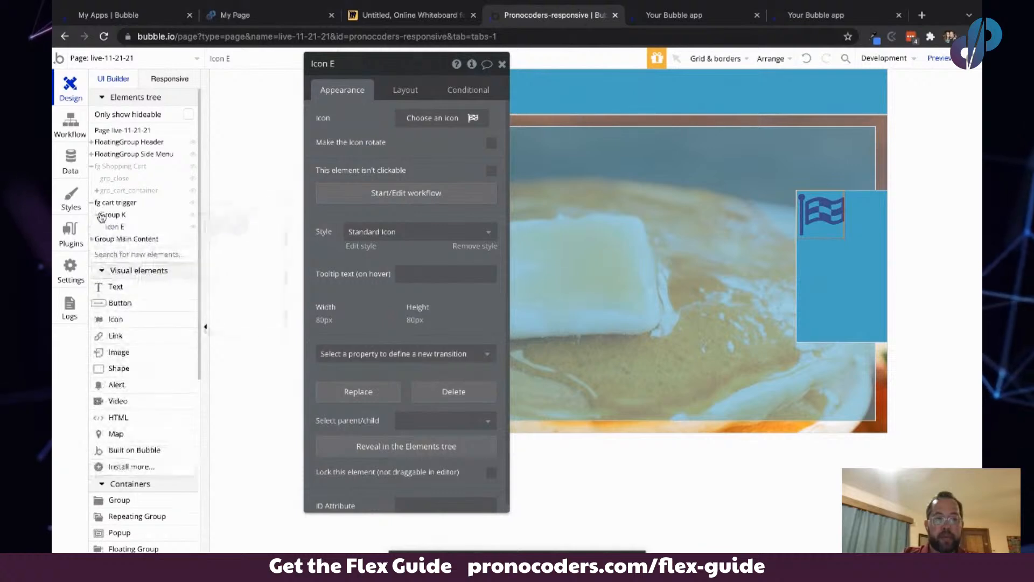
pyautogui.click(113, 215)
pyautogui.doubleClick(339, 62)
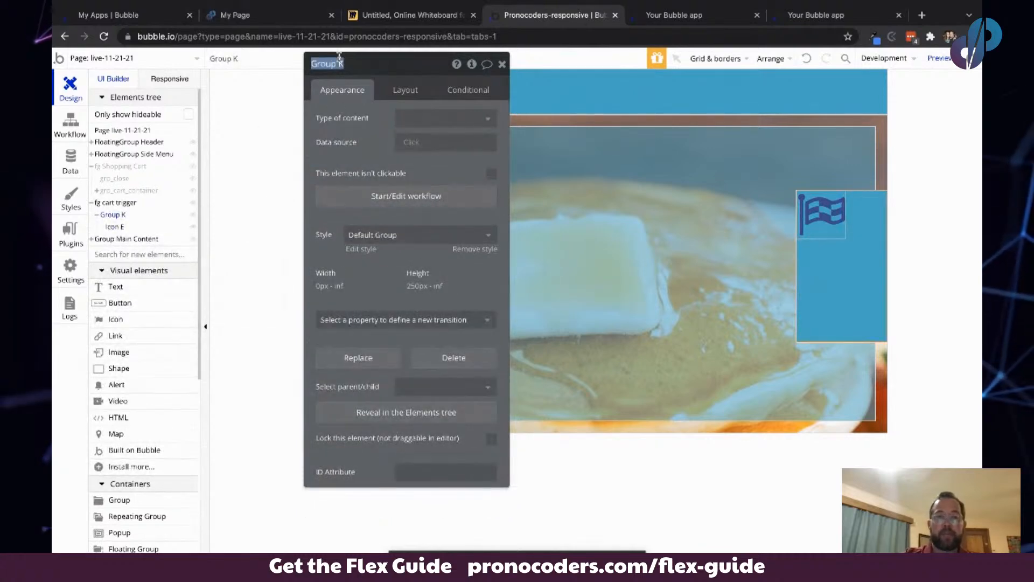
pyautogui.write('grp')
pyautogui.press('BackSpace')
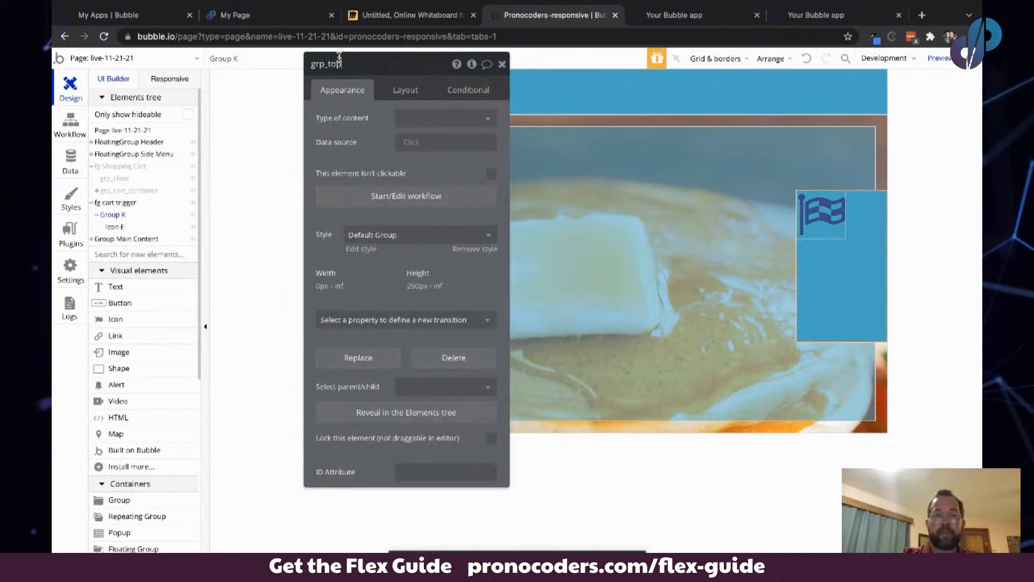
# - Set grp_top's top, left, right and bottom margins to 10 px each
pyautogui.click(370, 144)
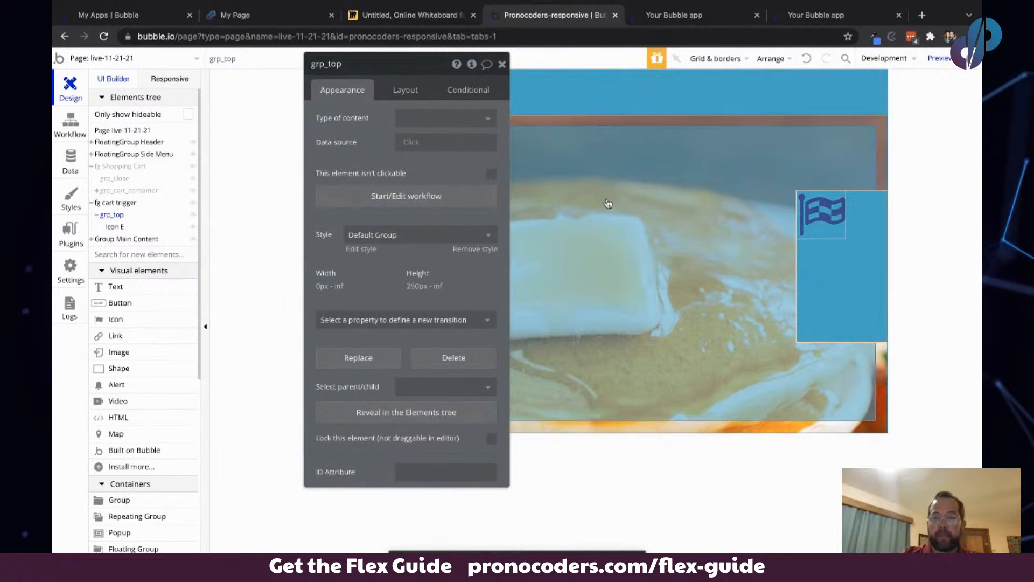
pyautogui.click(829, 214)
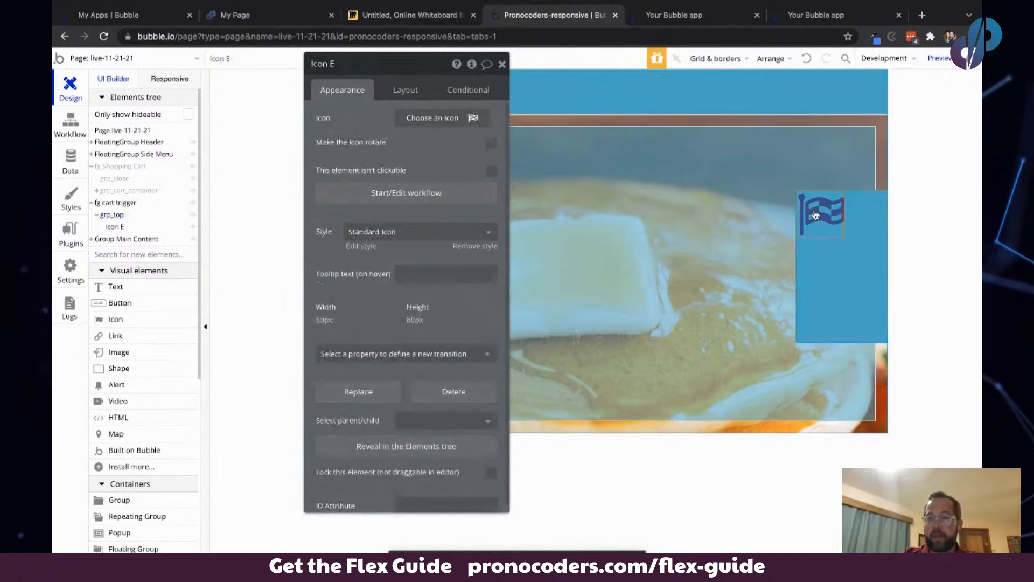
pyautogui.click(852, 257)
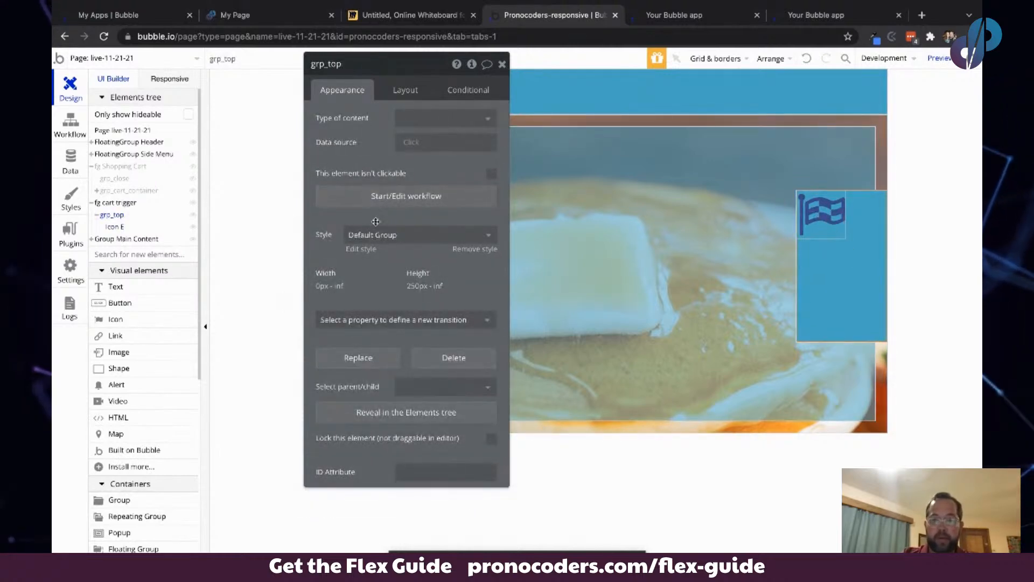
pyautogui.click(397, 89)
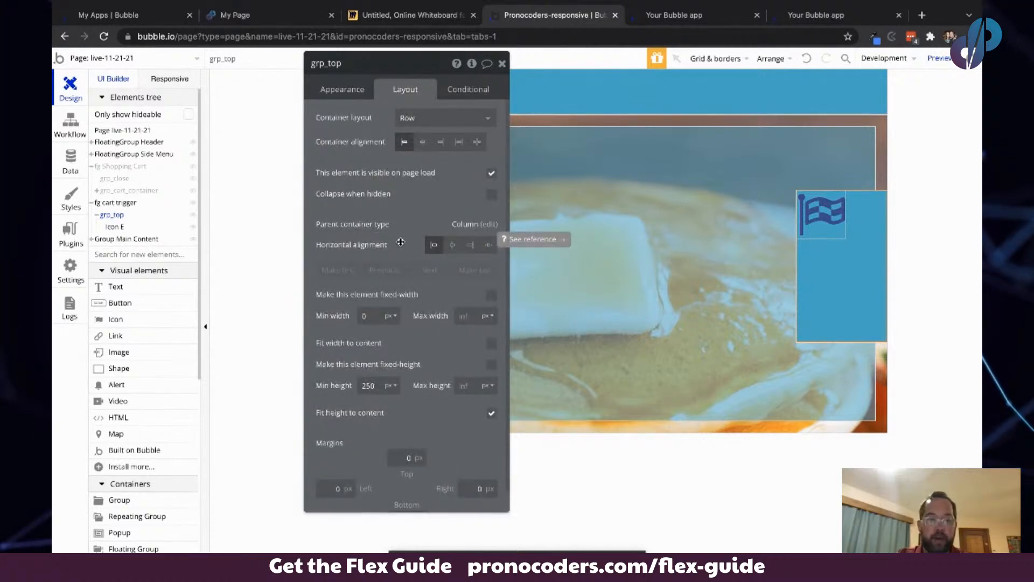
pyautogui.scroll(-1, 392, 444)
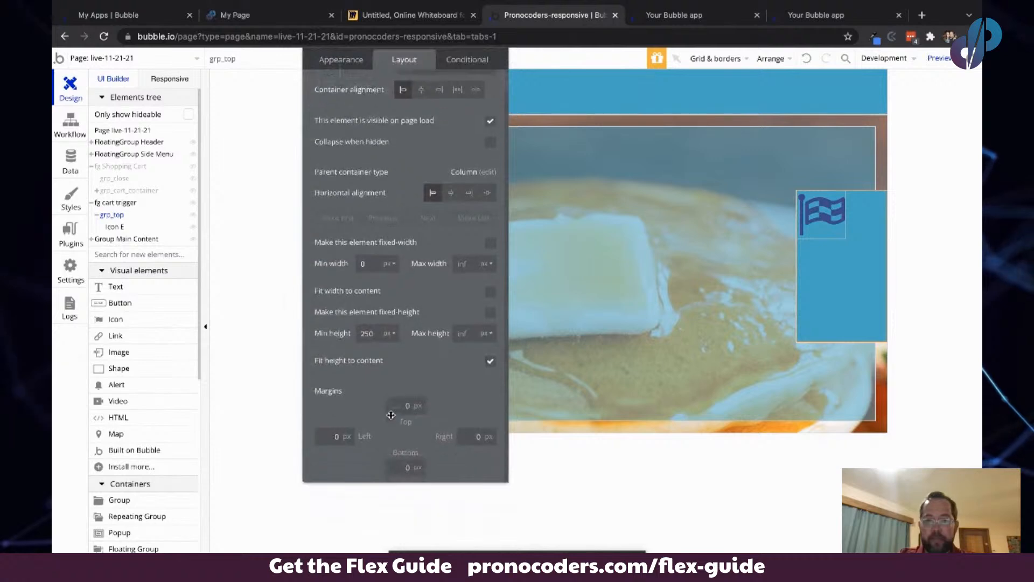
pyautogui.click(404, 405)
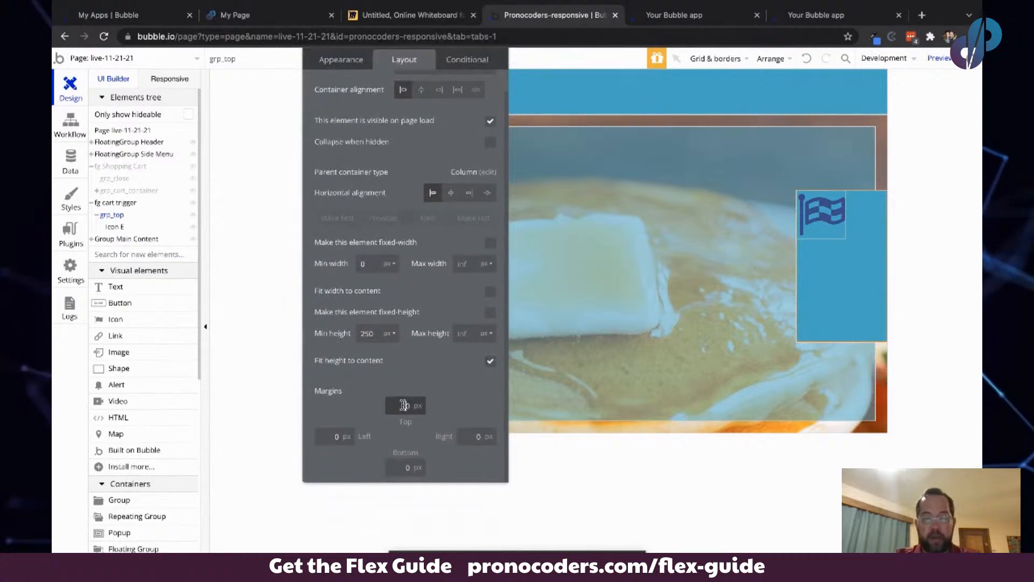
pyautogui.press('Tab')
pyautogui.write('10')
pyautogui.press('Tab')
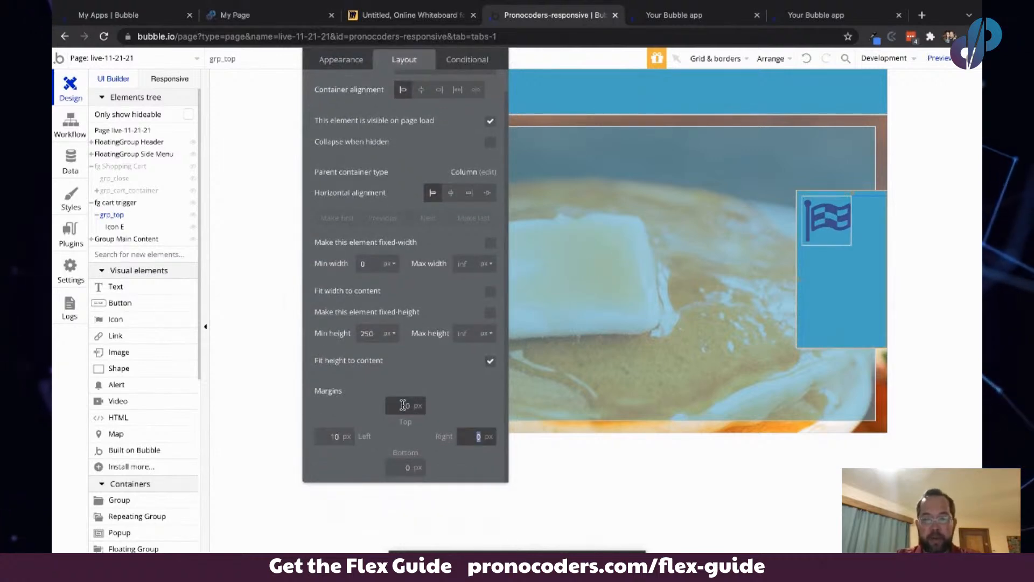
pyautogui.write('10')
pyautogui.press('Tab')
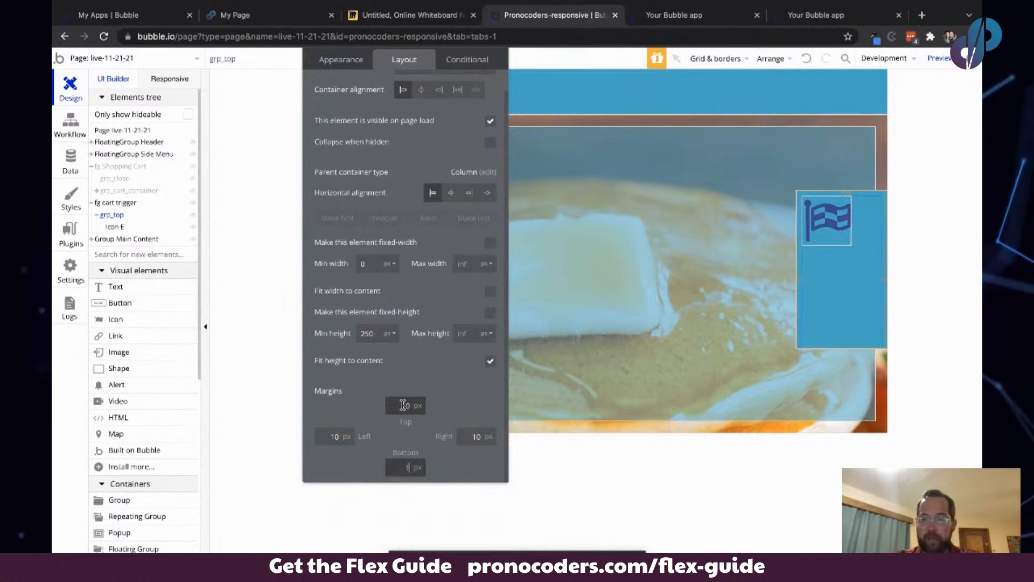
pyautogui.write('10')
pyautogui.press('Tab')
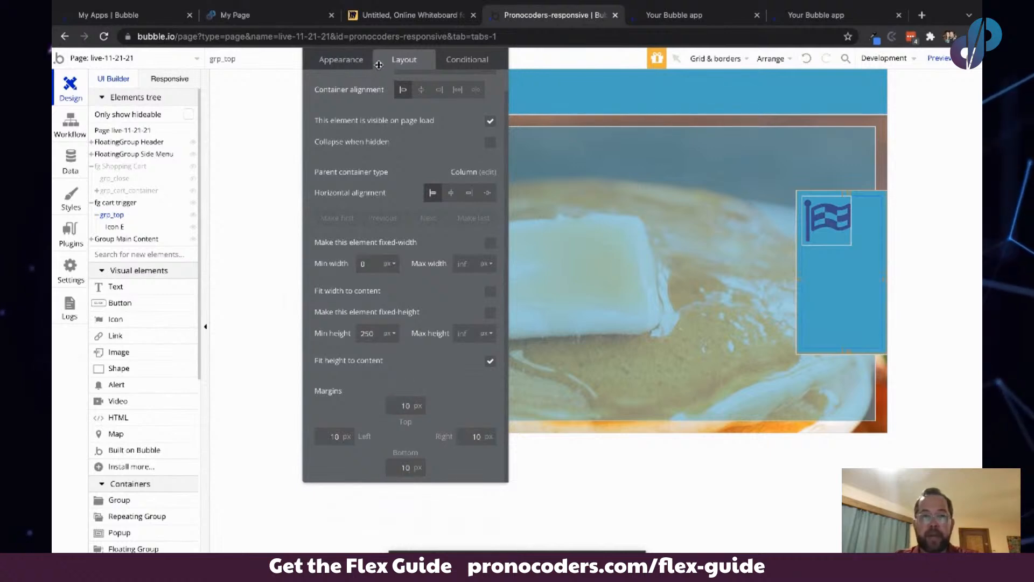
# - Set grp_top's minimum height to 20 px
pyautogui.doubleClick(368, 332)
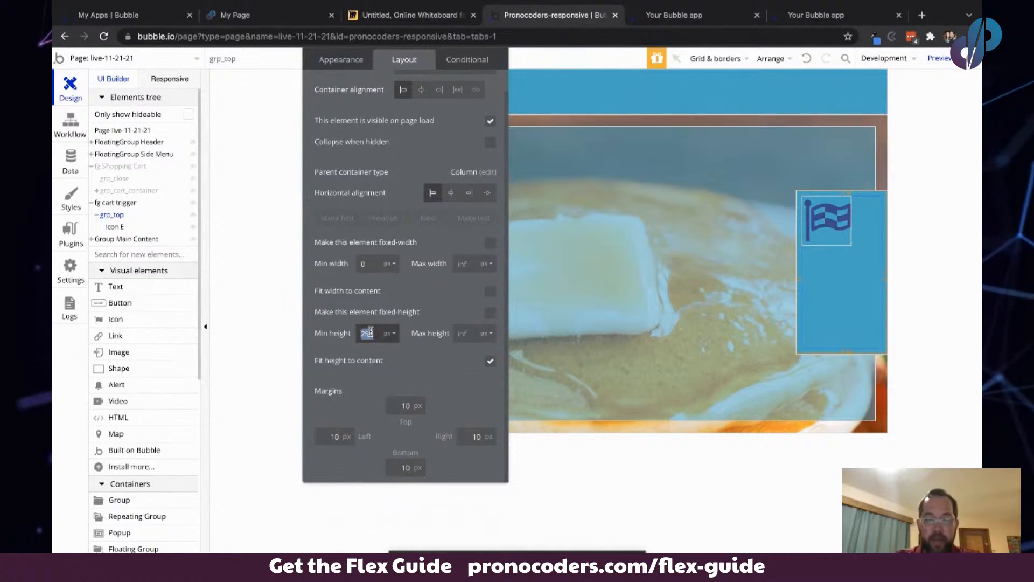
pyautogui.write('0')
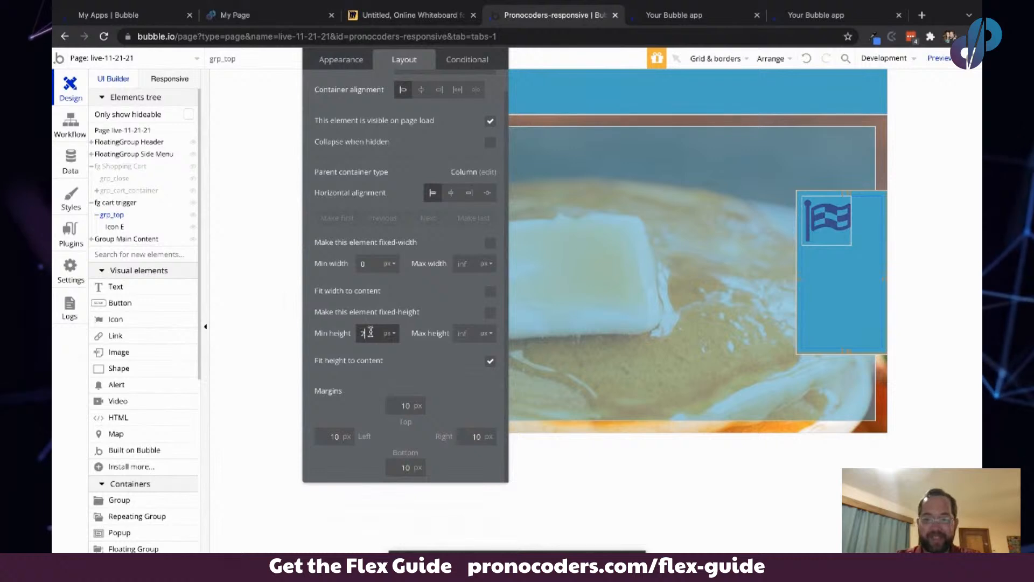
pyautogui.write('00')
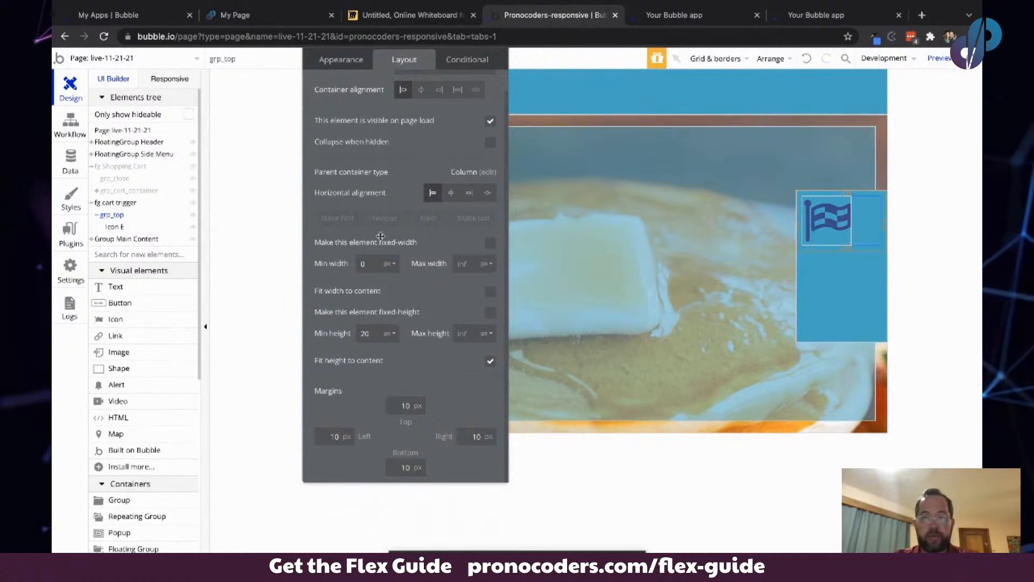
pyautogui.moveTo(360, 156); pyautogui.dragTo(368, 232)
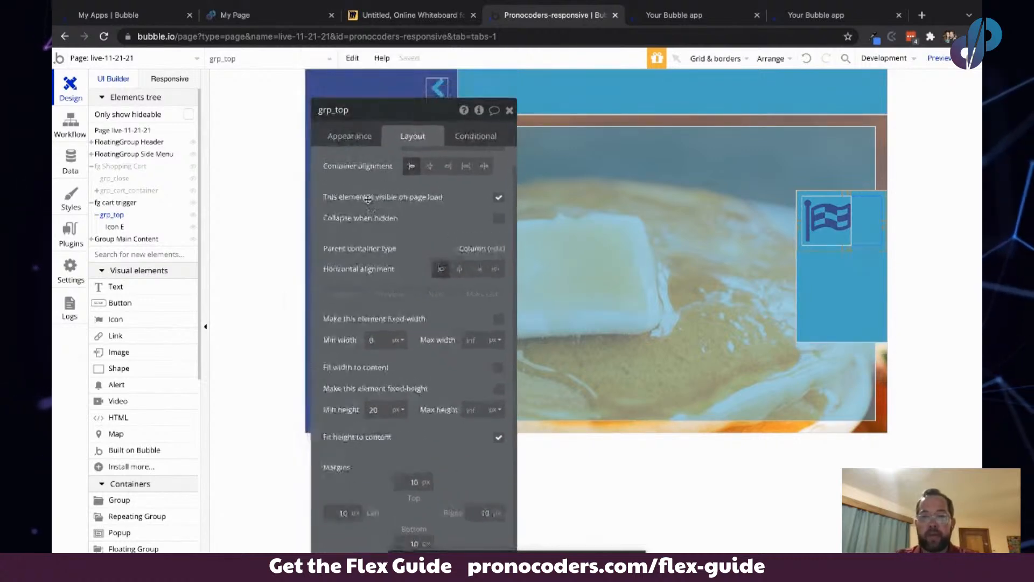
pyautogui.click(350, 136)
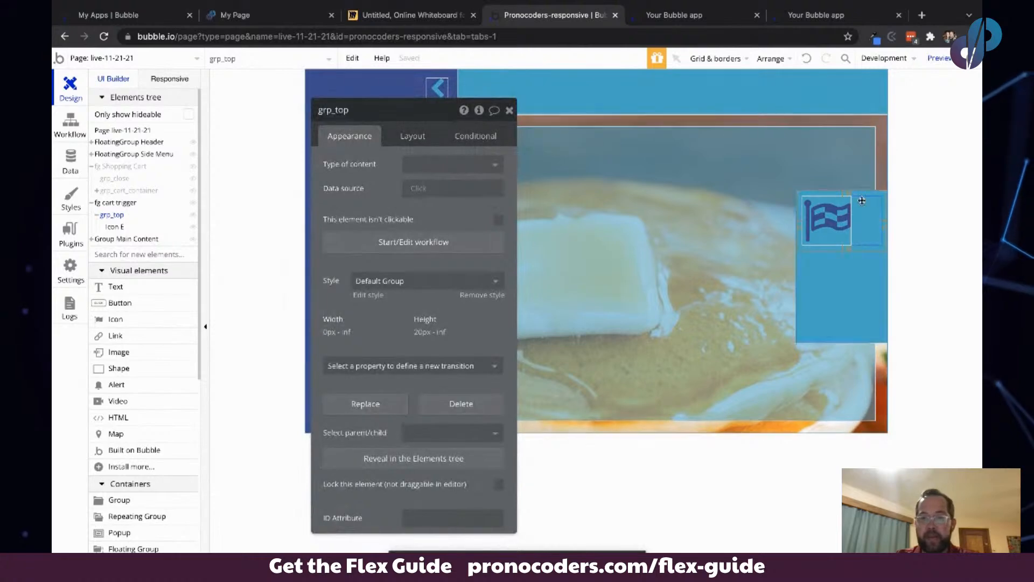
# - Change the icon inside grp_top to the shopping cart icon, remove its style and make its color white
pyautogui.click(837, 217)
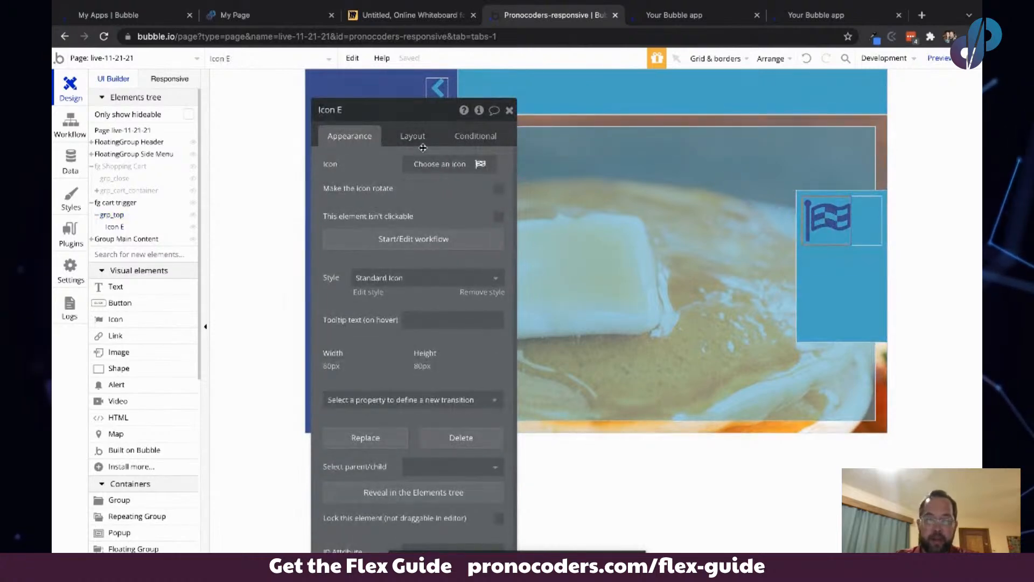
pyautogui.click(431, 161)
pyautogui.write('cart')
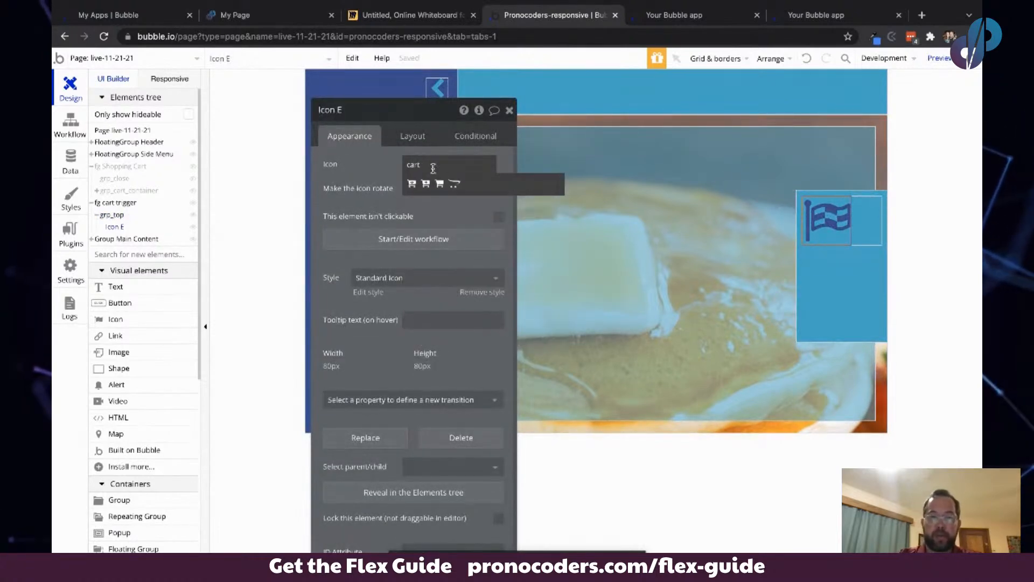
pyautogui.click(439, 184)
pyautogui.click(470, 291)
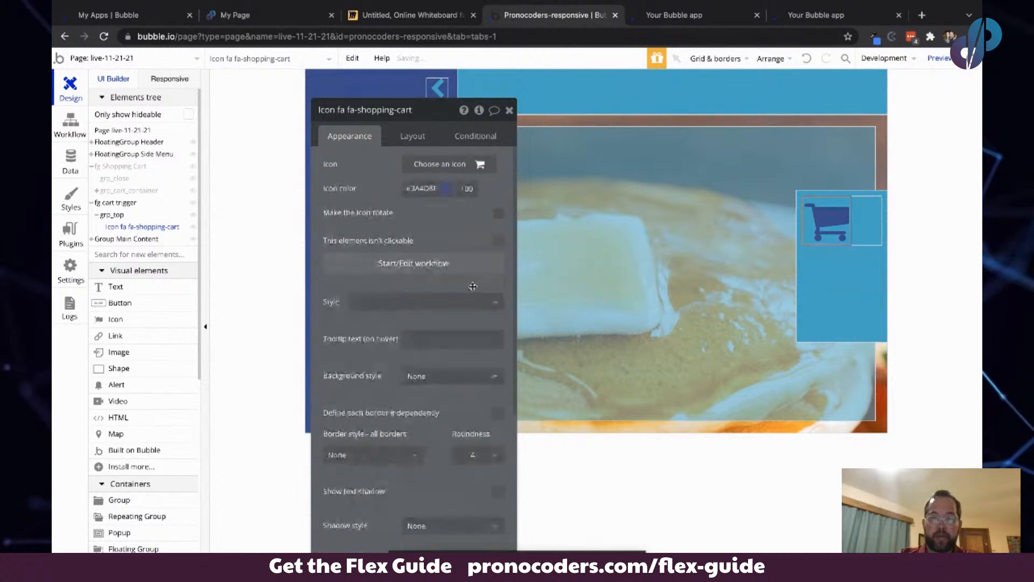
pyautogui.click(427, 189)
pyautogui.moveTo(421, 220); pyautogui.dragTo(393, 193)
# - Set the cart icon's fixed width and height to 24 px each
pyautogui.click(405, 138)
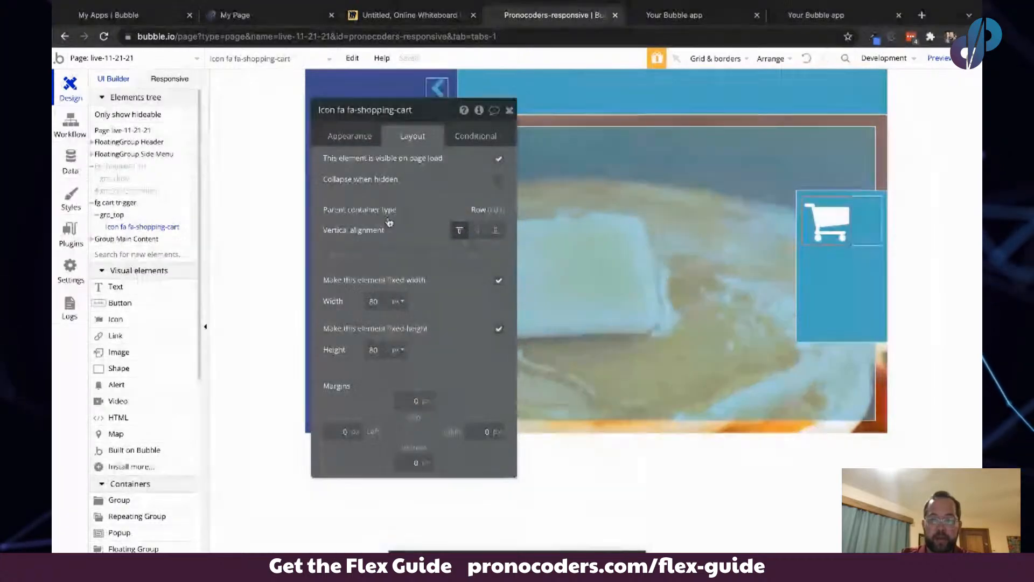
pyautogui.write('24')
pyautogui.press('Tab')
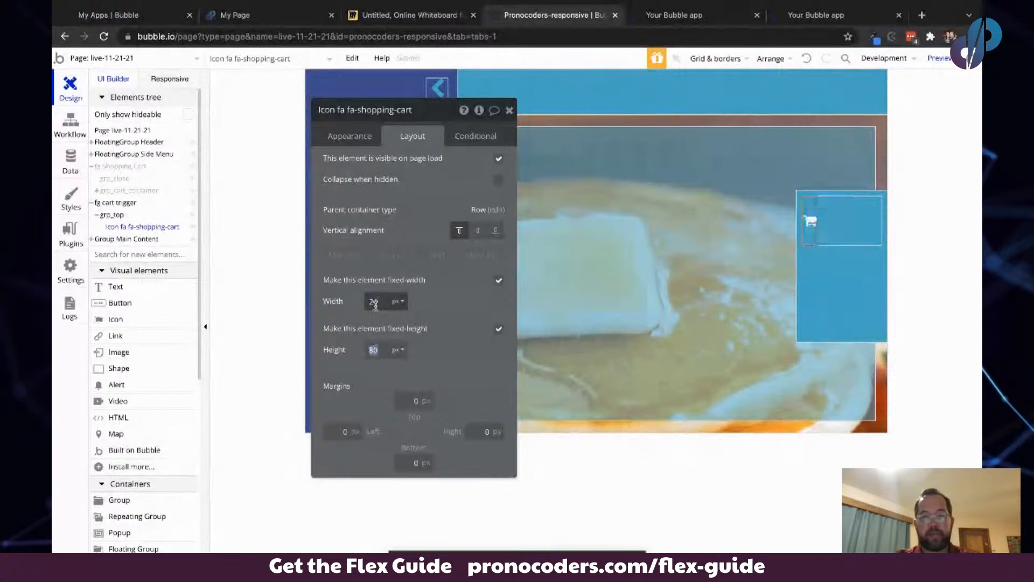
pyautogui.write('24')
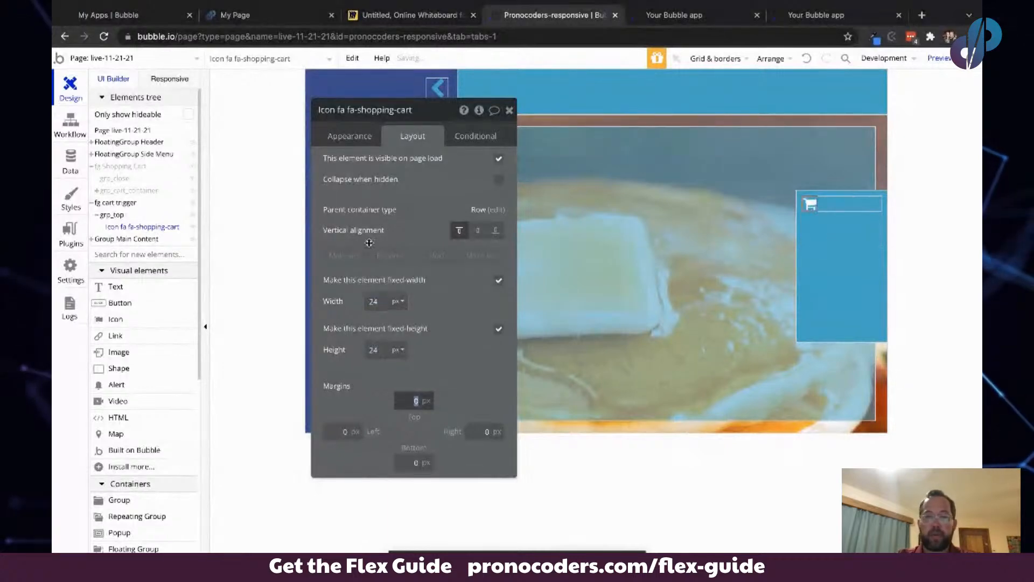
pyautogui.click(844, 211)
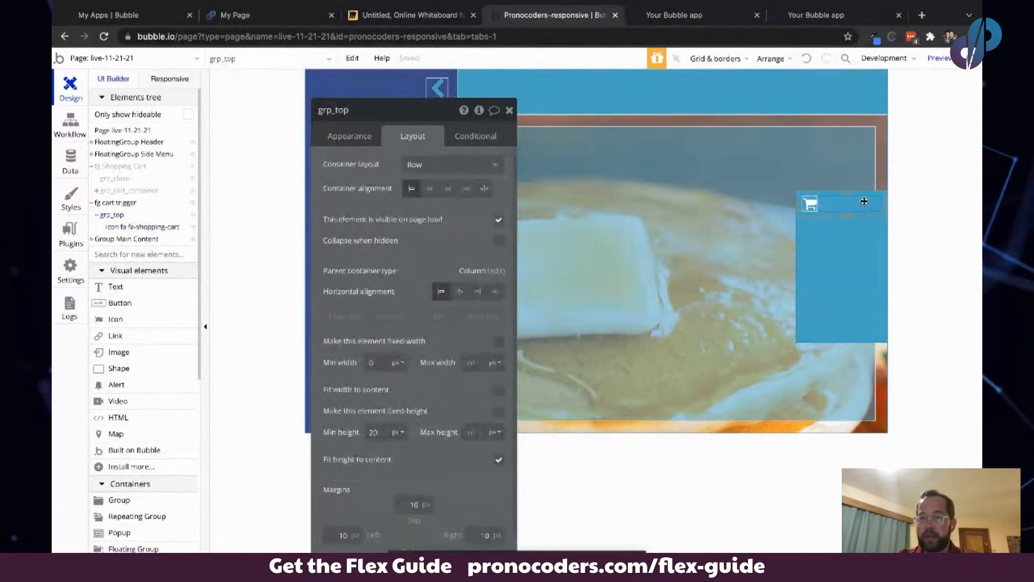
pyautogui.click(137, 287)
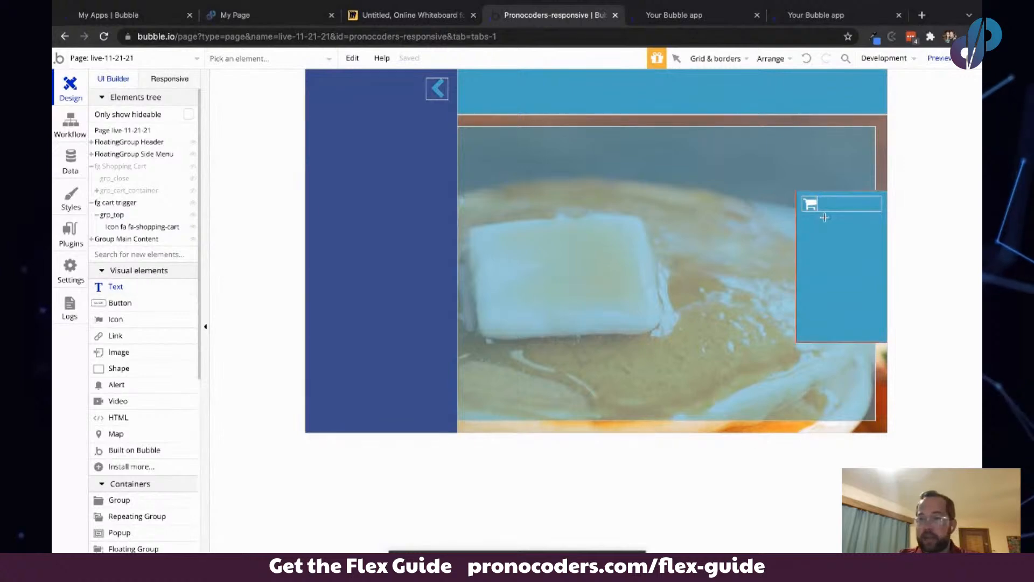
pyautogui.click(824, 200)
pyautogui.moveTo(825, 228); pyautogui.dragTo(799, 255)
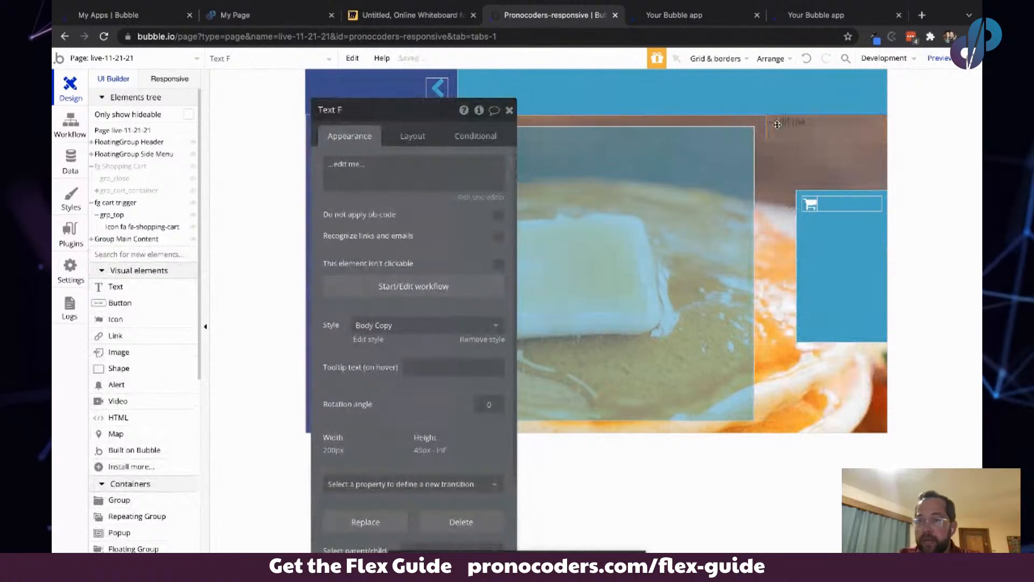
pyautogui.press('Delete')
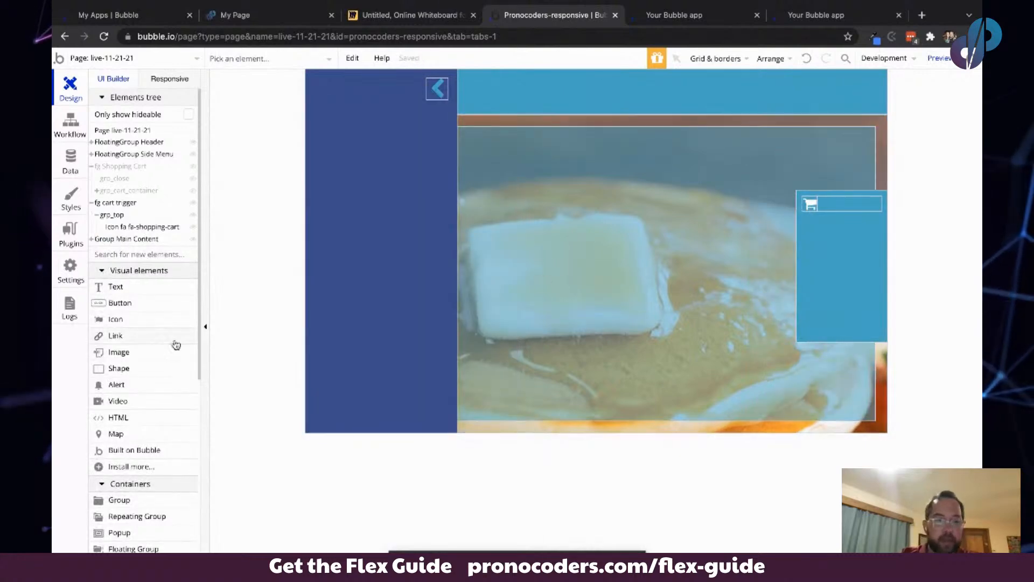
# - Add a text element inside grp_top next to the cart icon, turn off its fixed width and set minimum width to 0
pyautogui.click(168, 291)
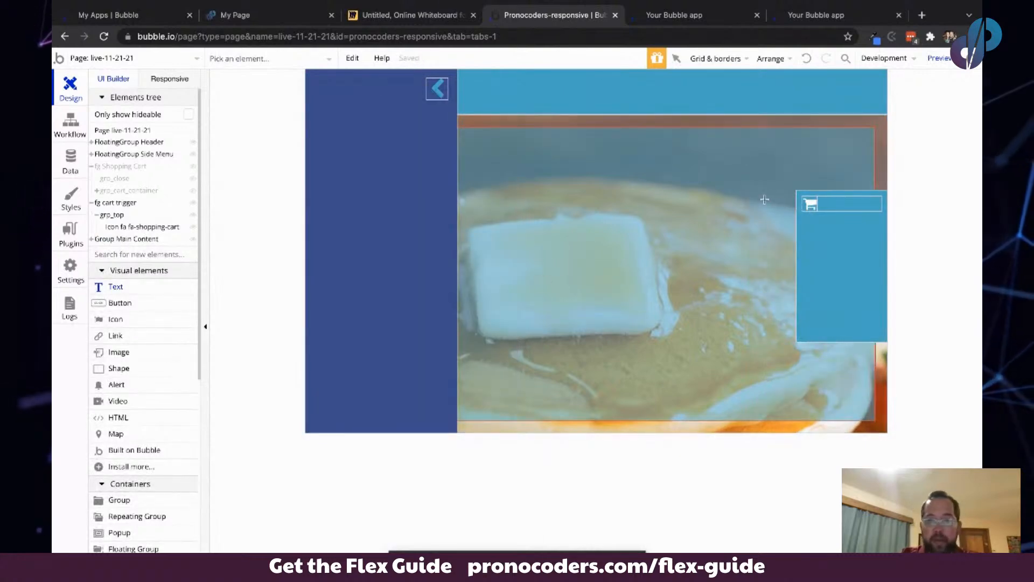
pyautogui.click(832, 202)
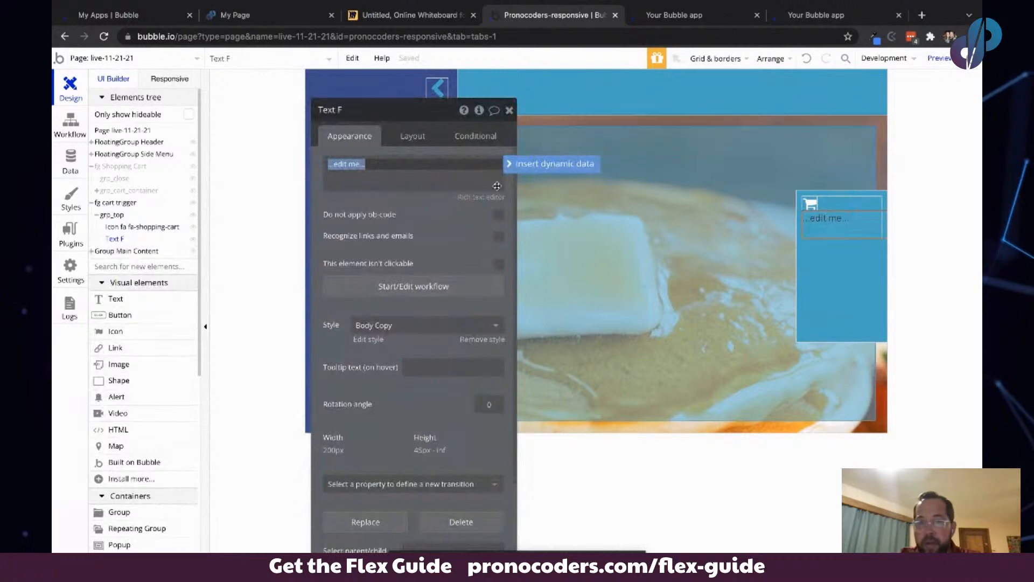
pyautogui.click(426, 135)
pyautogui.click(425, 135)
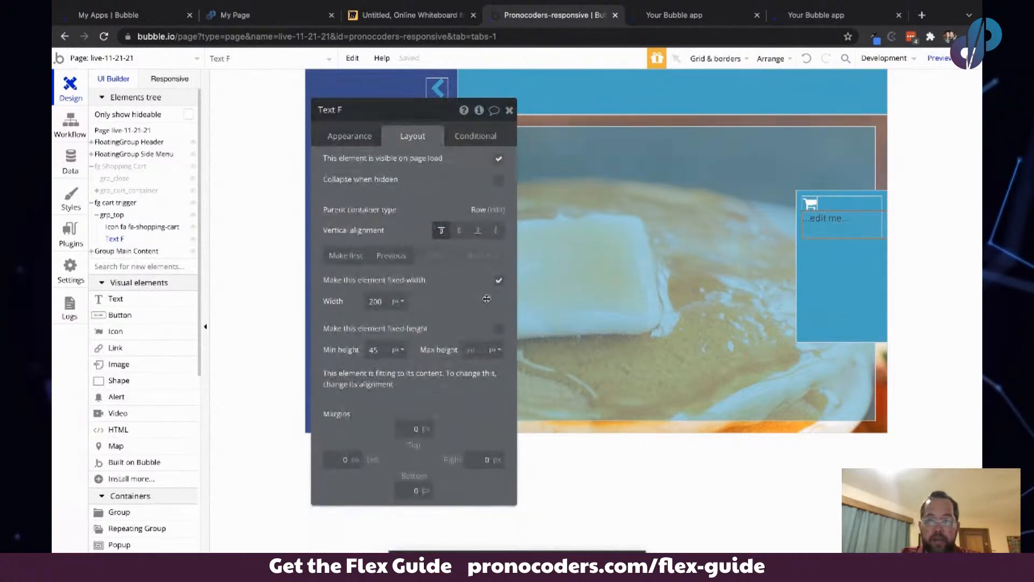
pyautogui.click(499, 279)
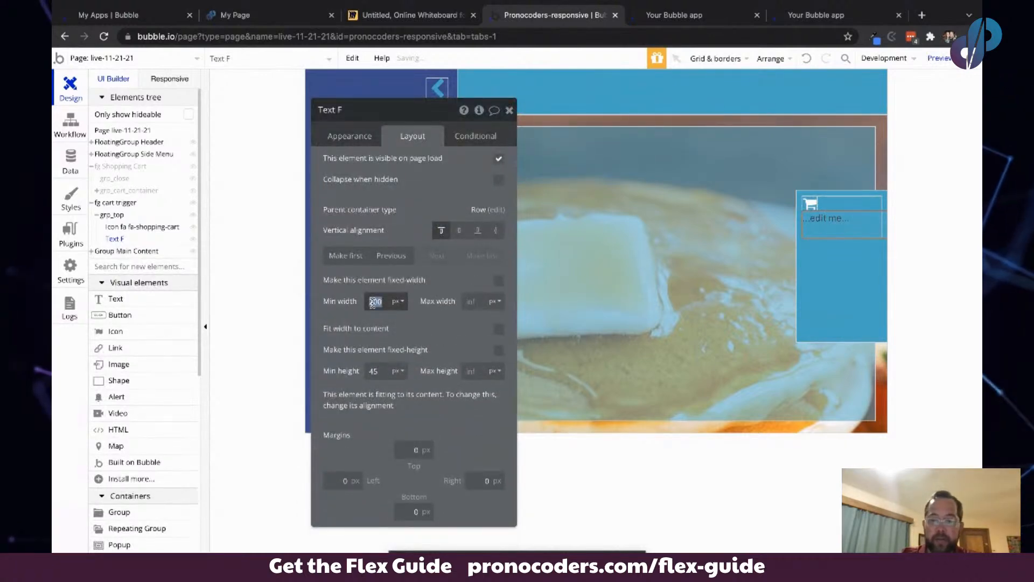
pyautogui.write('0')
pyautogui.press('Tab')
# - Set the text element's content to 3 items
pyautogui.click(349, 136)
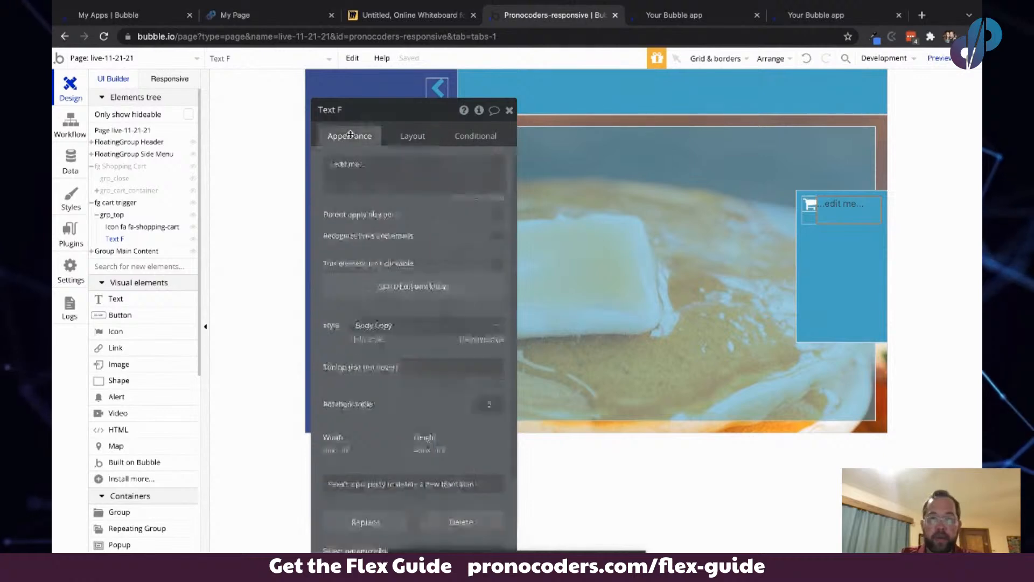
pyautogui.tripleClick(370, 164)
pyautogui.write('3 item')
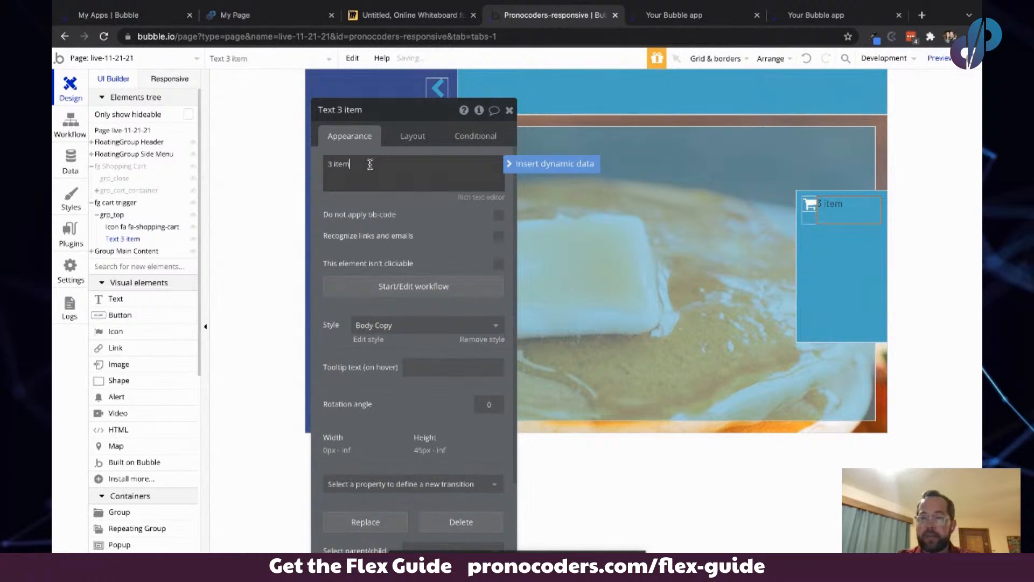
pyautogui.write('s')
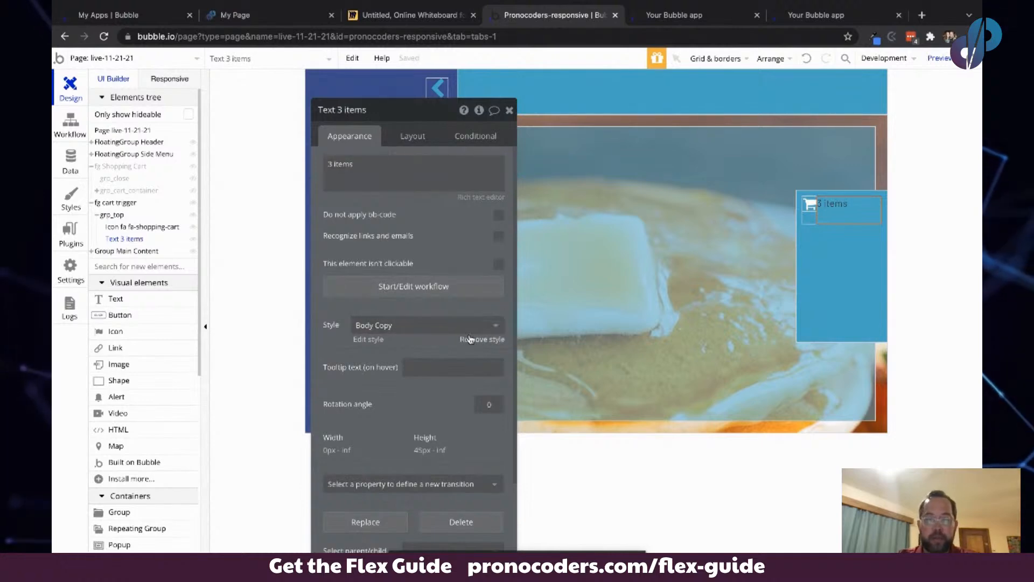
# - Remove the text's style and set its font color to #FFFFFF
pyautogui.click(474, 339)
pyautogui.click(476, 409)
pyautogui.write('#FFFFFF')
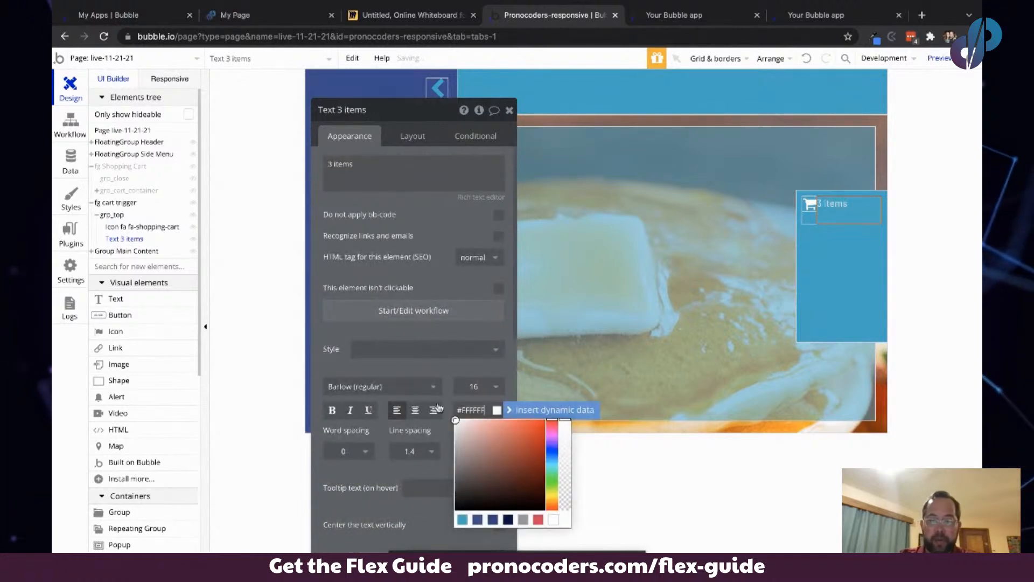
pyautogui.click(387, 251)
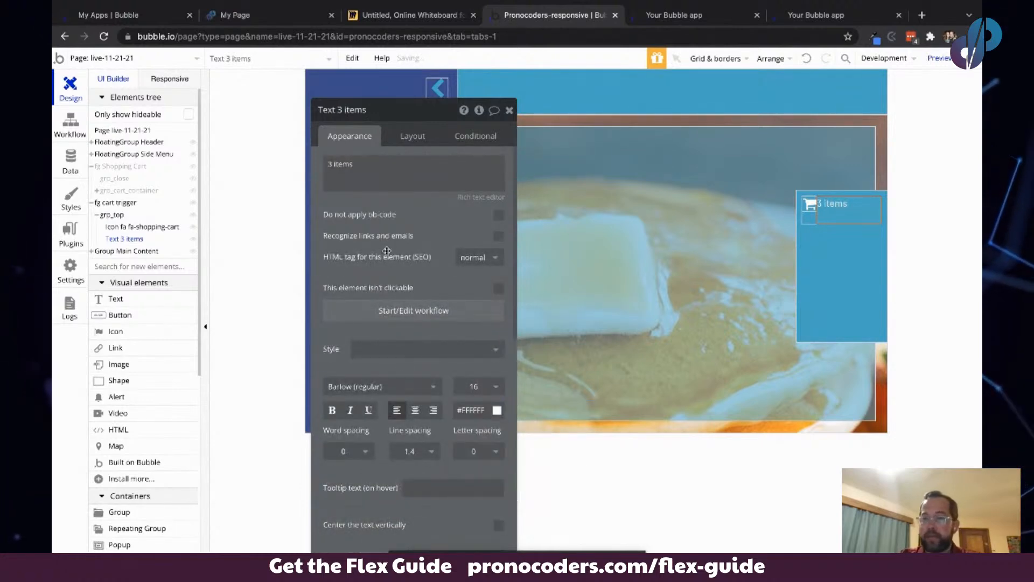
# - Set the text's minimum height to 10 px and center it vertically within the row
pyautogui.click(412, 135)
pyautogui.doubleClick(374, 371)
pyautogui.write('10')
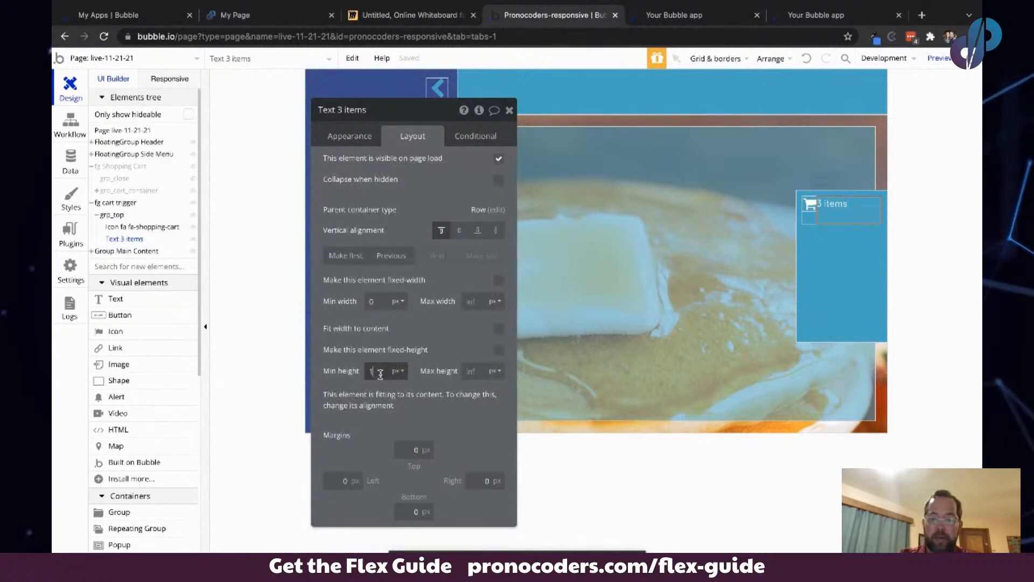
pyautogui.press('Tab')
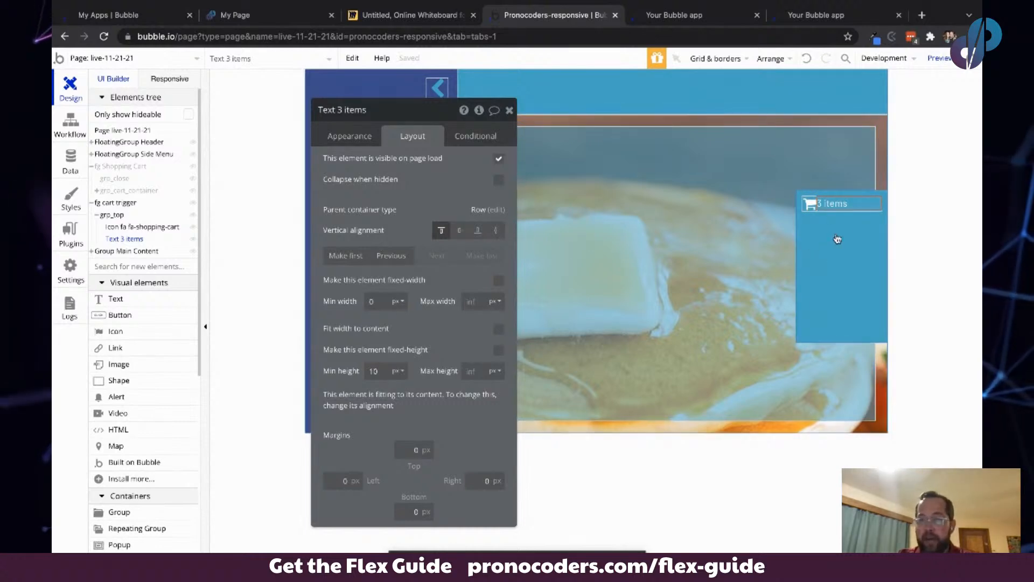
pyautogui.click(459, 230)
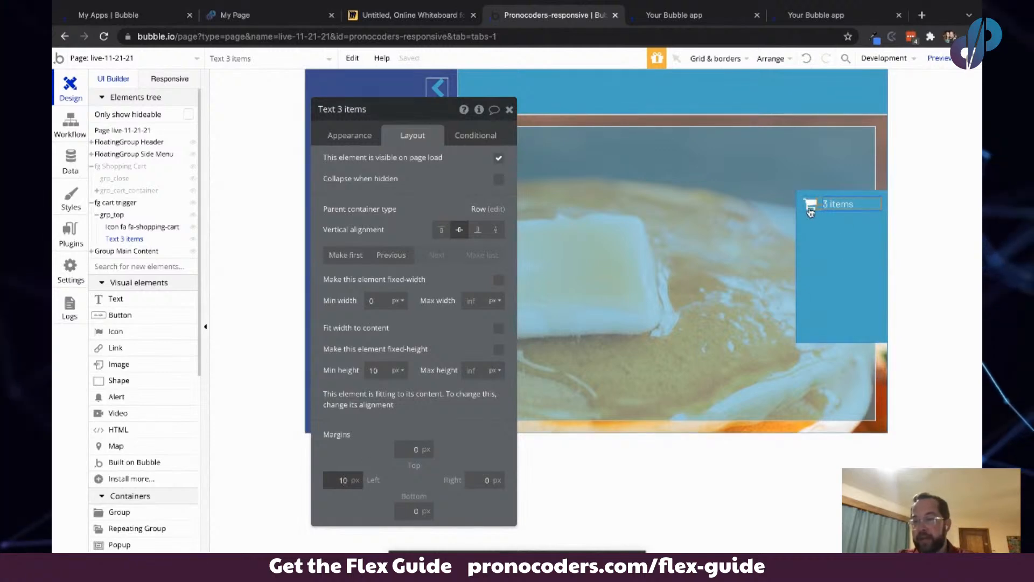
# - Duplicate grp_top and delete the cart icon from the copy
pyautogui.click(827, 227)
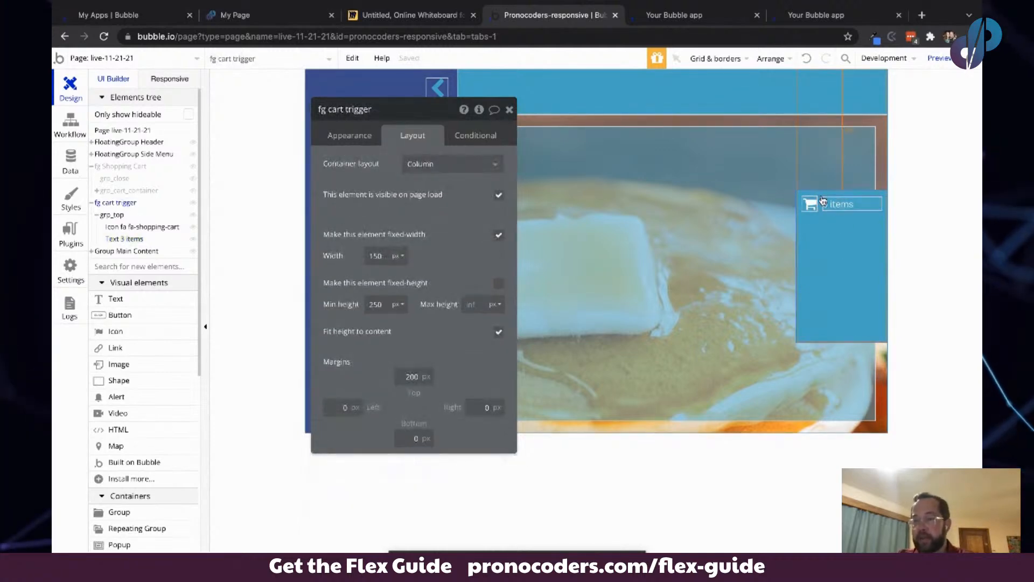
pyautogui.click(820, 200)
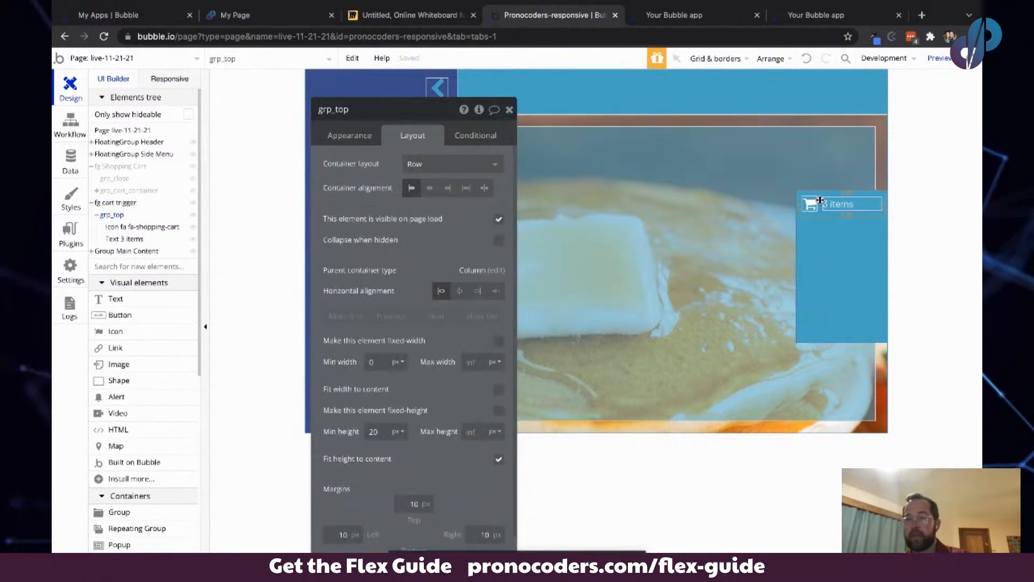
pyautogui.hotkey('ctrl', 'd')
pyautogui.click(811, 231)
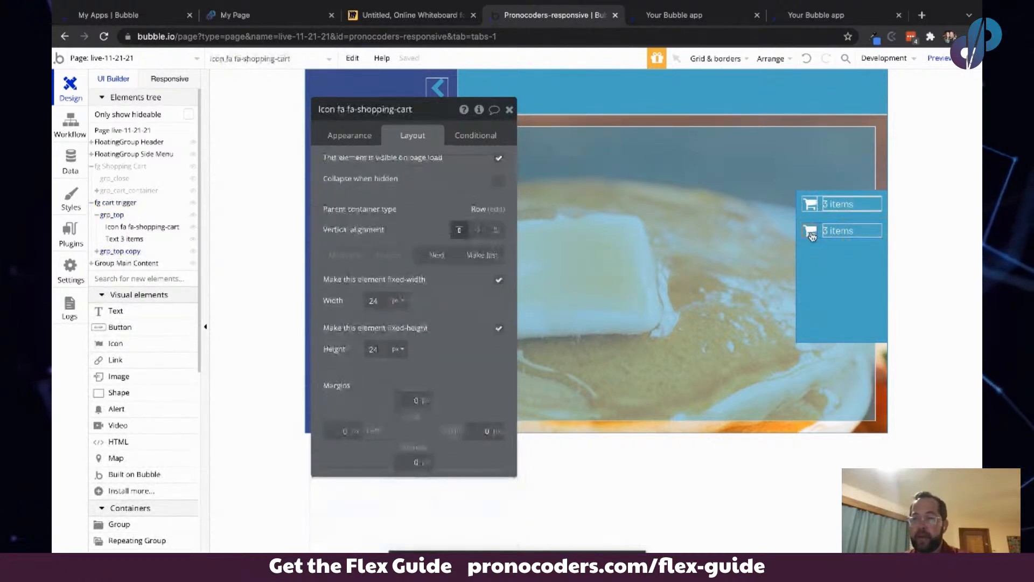
pyautogui.press('Delete')
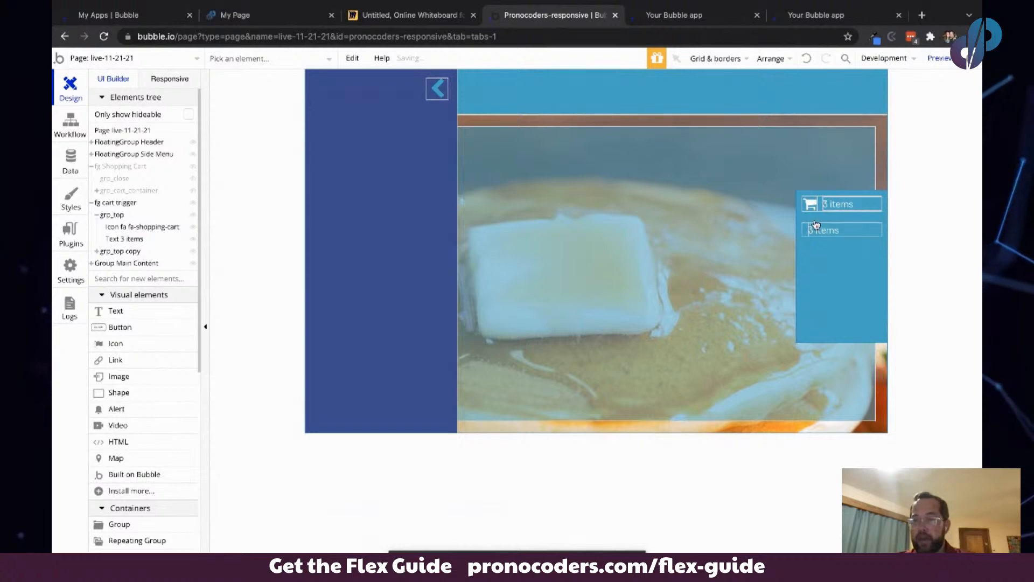
# - Remove grp_top copy's style and give it a flat color background of #FFFFFF
pyautogui.doubleClick(803, 227)
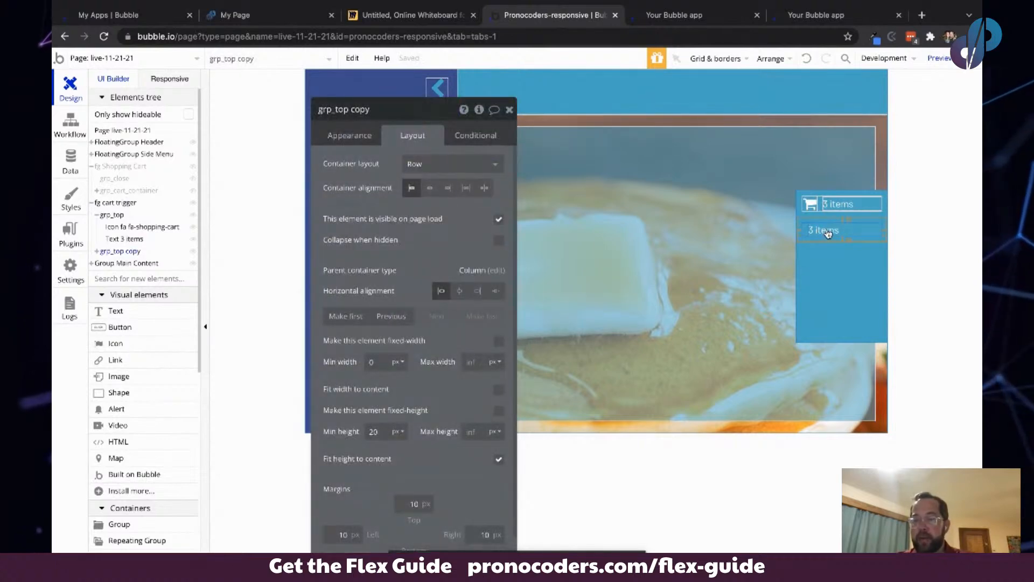
pyautogui.click(828, 233)
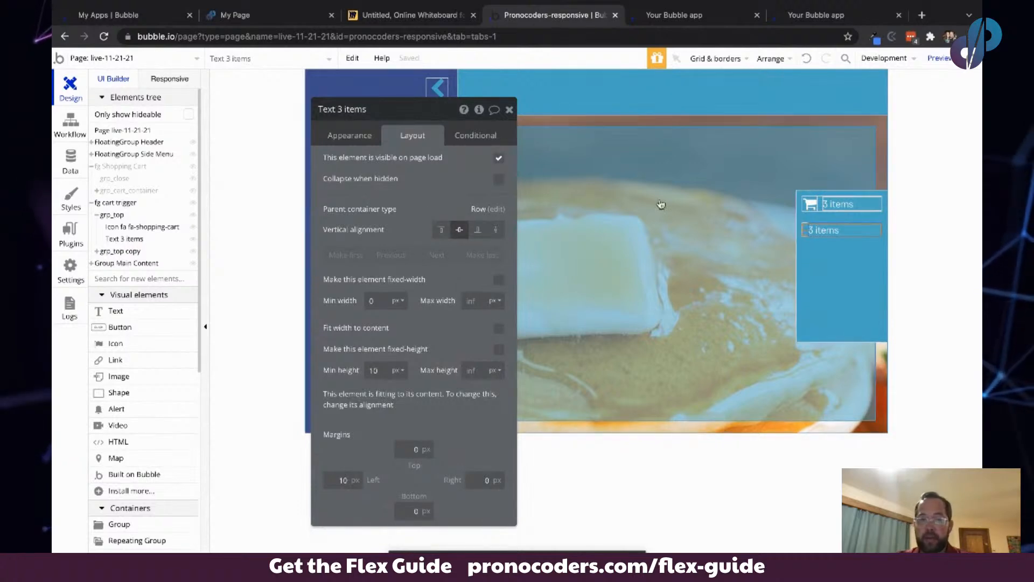
pyautogui.click(805, 214)
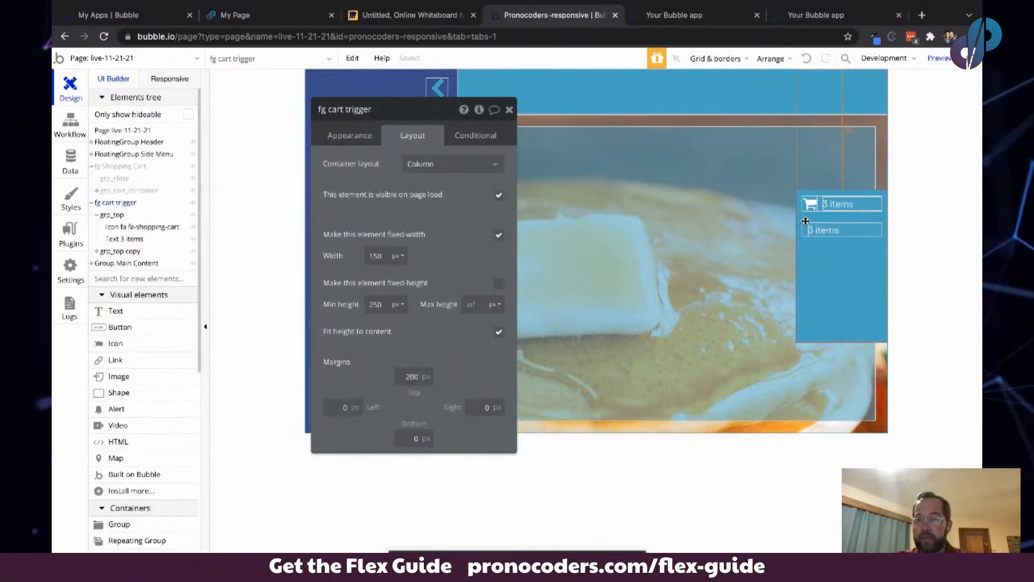
pyautogui.click(806, 230)
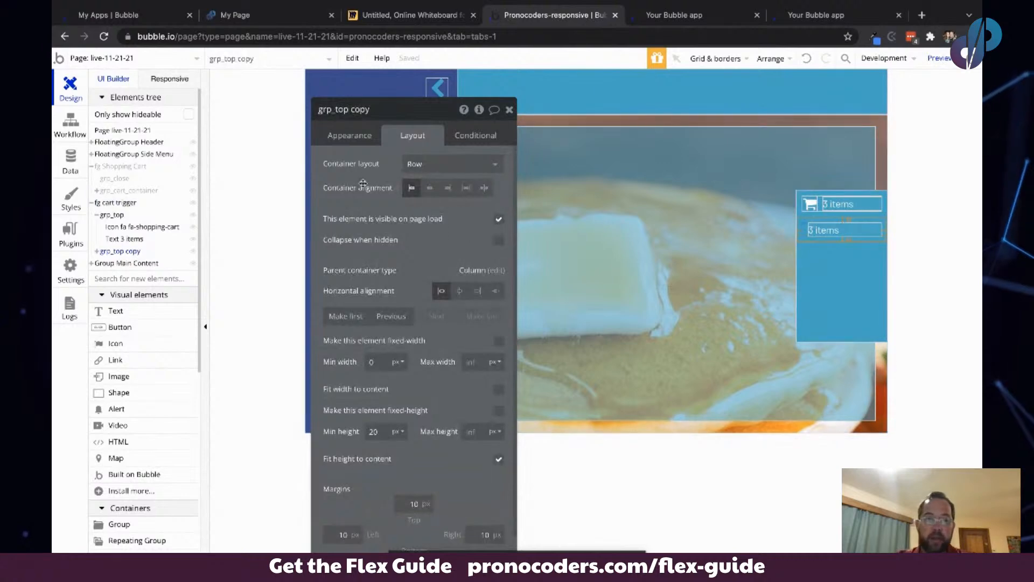
pyautogui.click(355, 136)
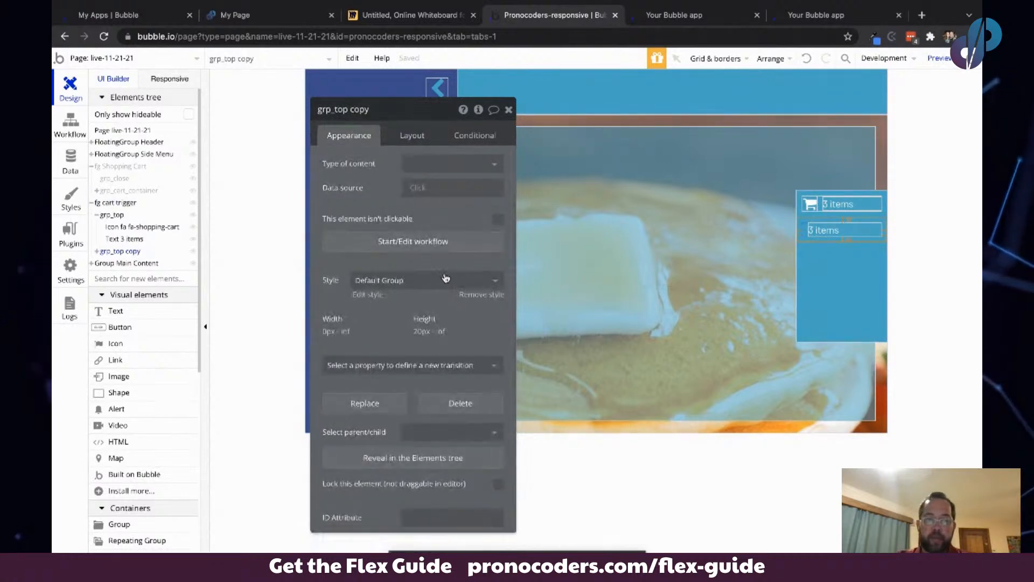
pyautogui.click(472, 294)
pyautogui.click(474, 317)
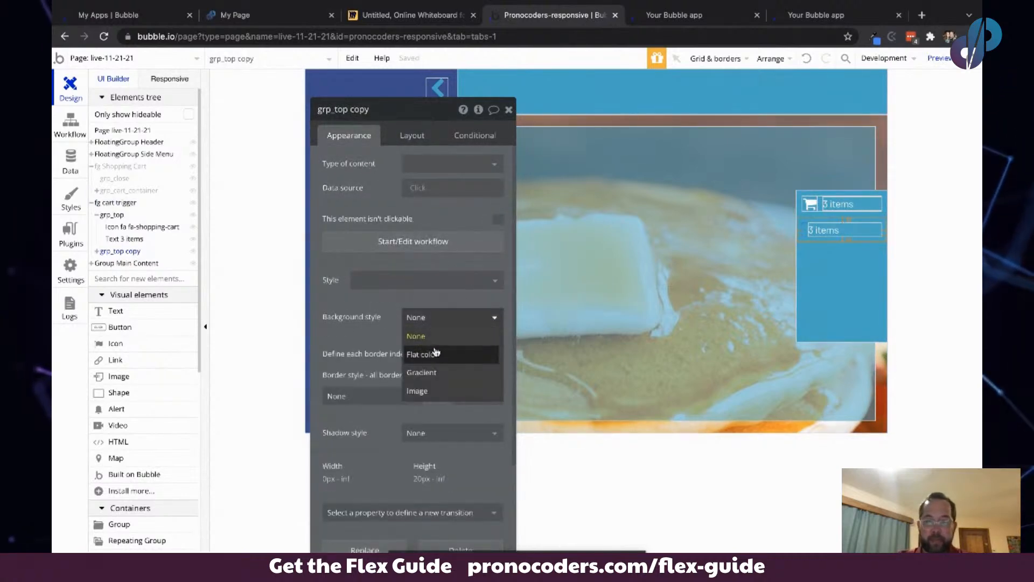
pyautogui.click(435, 351)
# - Set grp_top copy's border roundness to 10
pyautogui.scroll(-3, 416, 422)
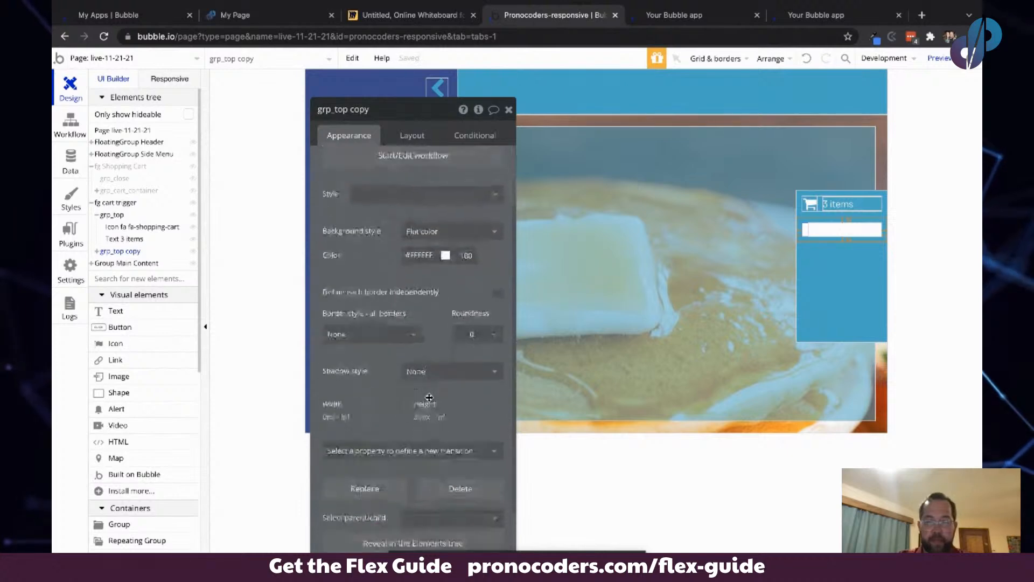
pyautogui.click(494, 295)
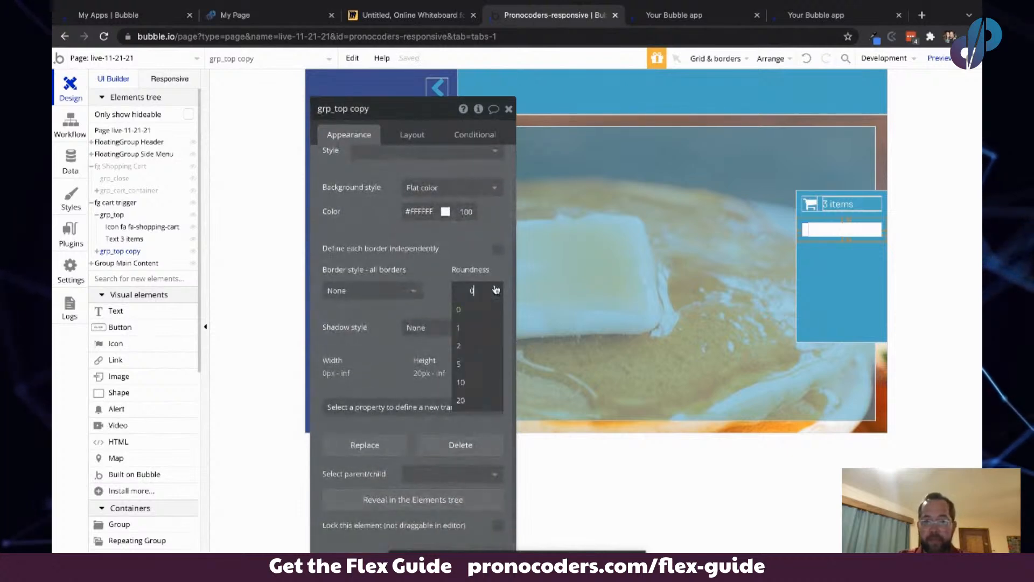
pyautogui.click(470, 386)
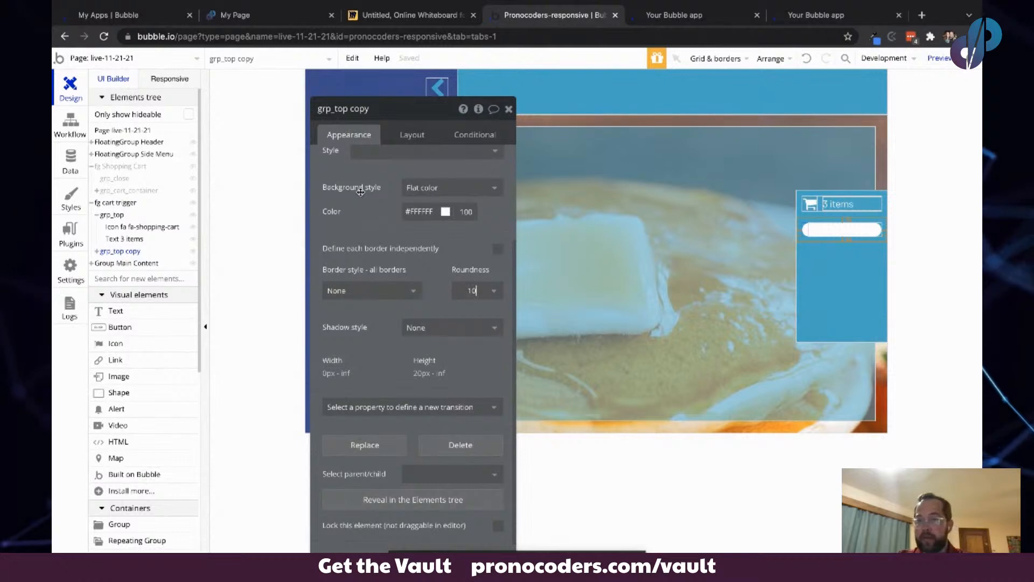
# - Set the text in grp_top copy to the blue swatch color #03B4C6
pyautogui.click(838, 231)
pyautogui.click(469, 279)
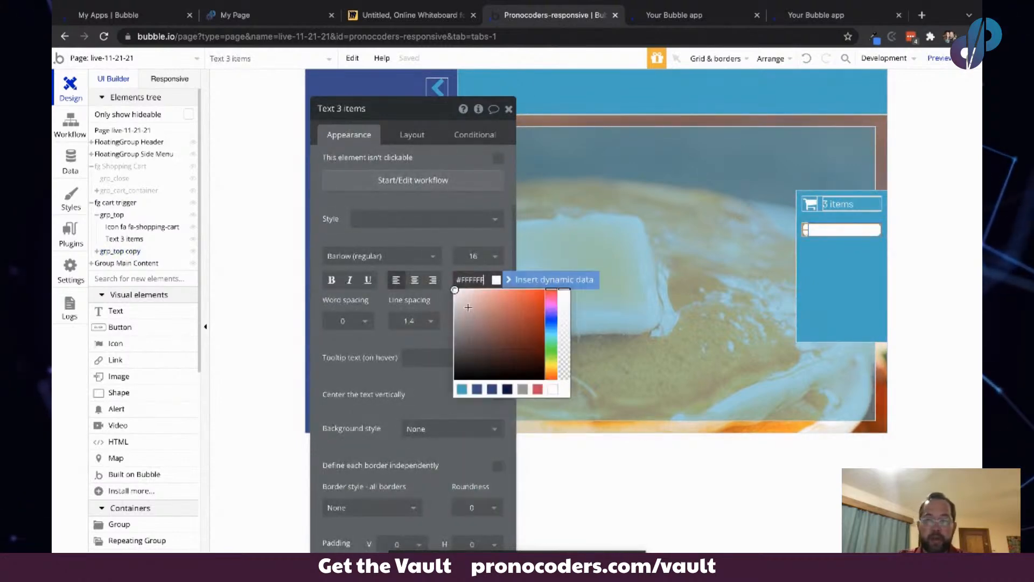
pyautogui.click(462, 389)
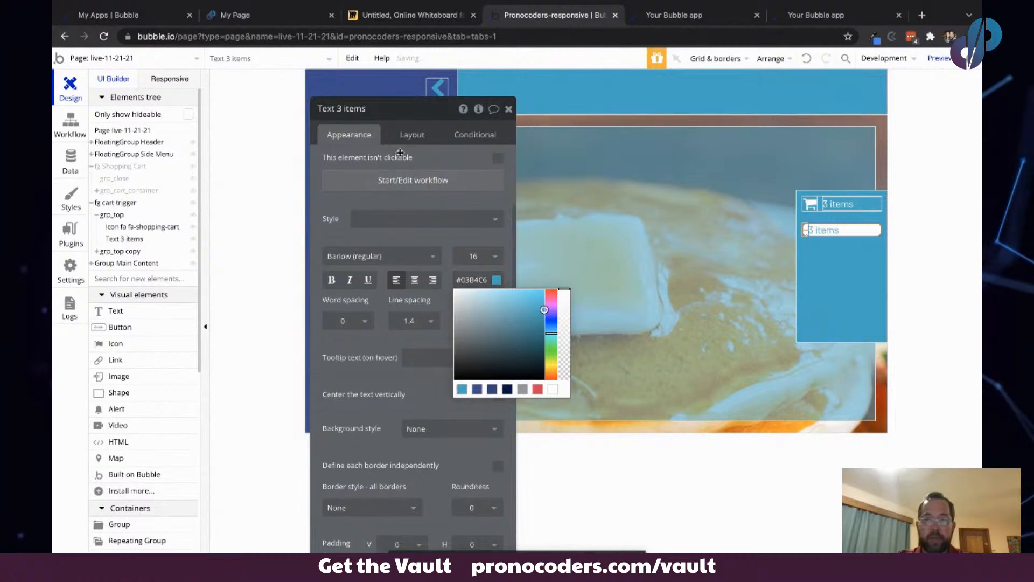
# - Change that text's content to $588.88 and center-align it
pyautogui.scroll(3, 377, 162)
pyautogui.tripleClick(371, 156)
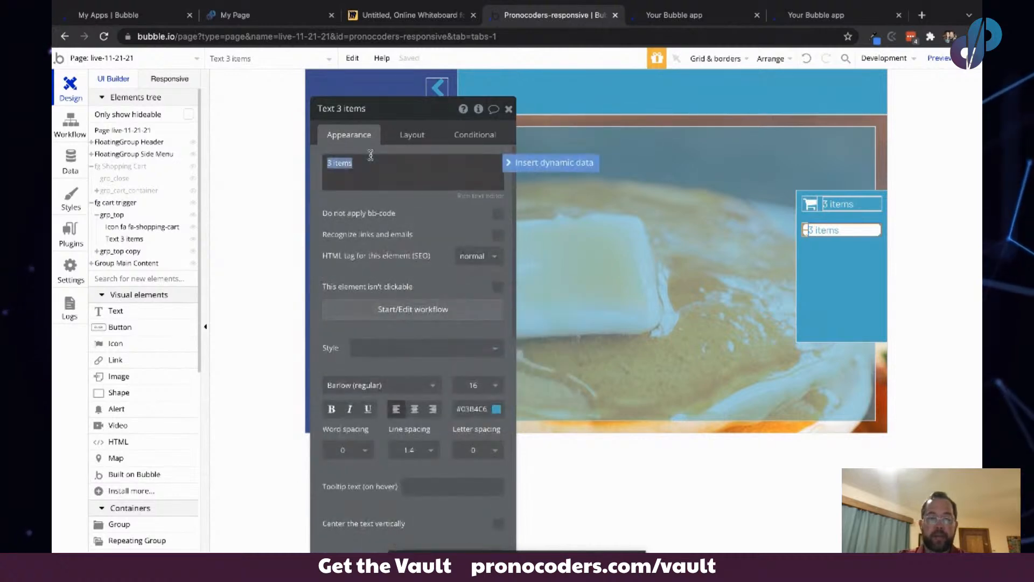
pyautogui.write('$588')
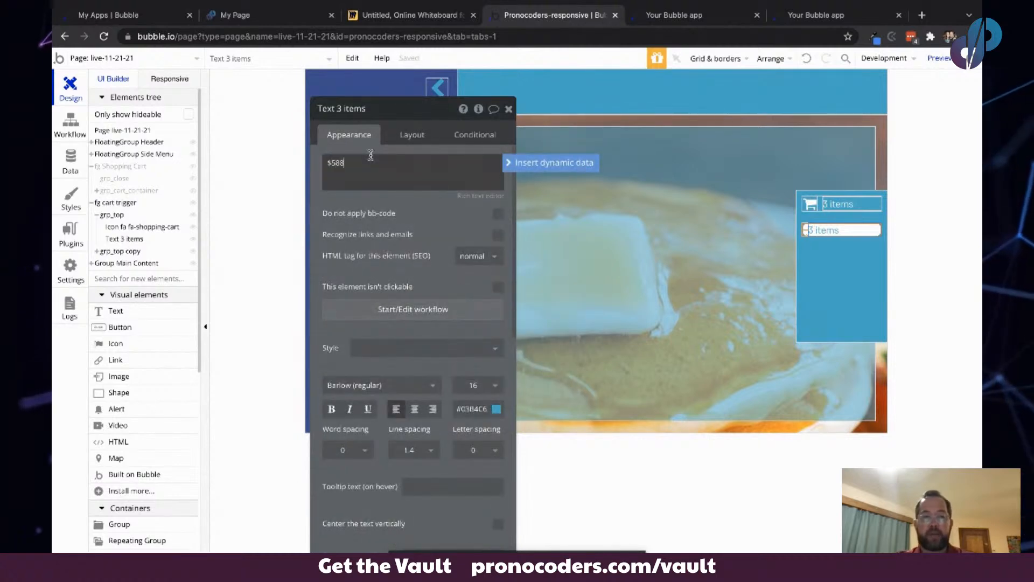
pyautogui.write('.88')
pyautogui.press('Tab')
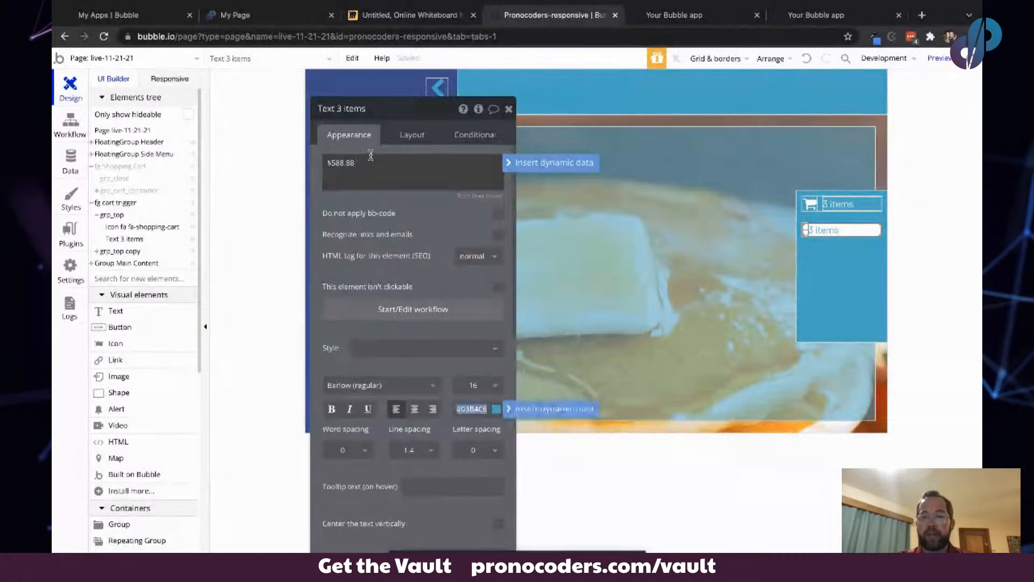
pyautogui.click(414, 409)
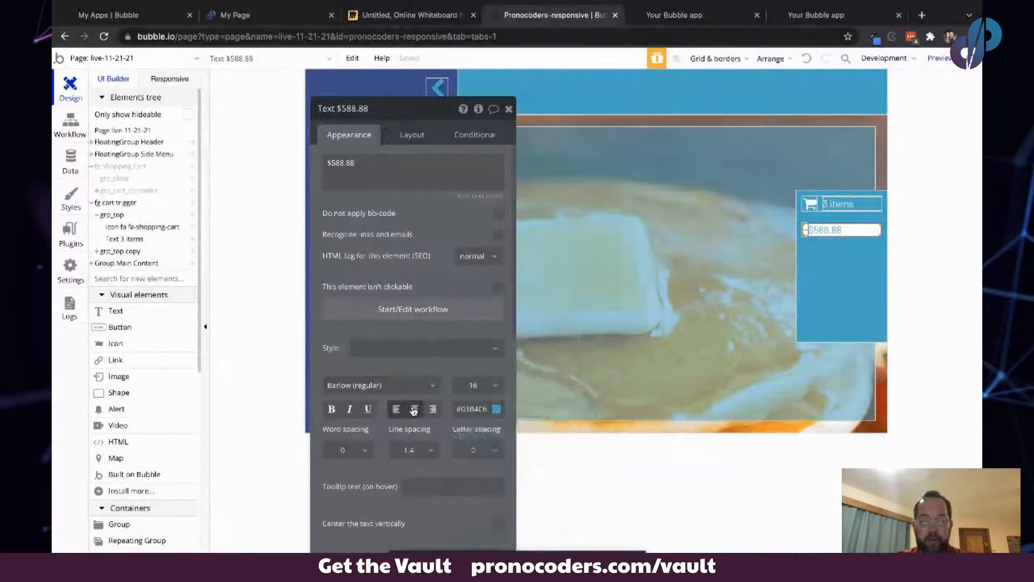
# - Set the $588.88 text's top, right and bottom margins to 10 px
pyautogui.click(405, 135)
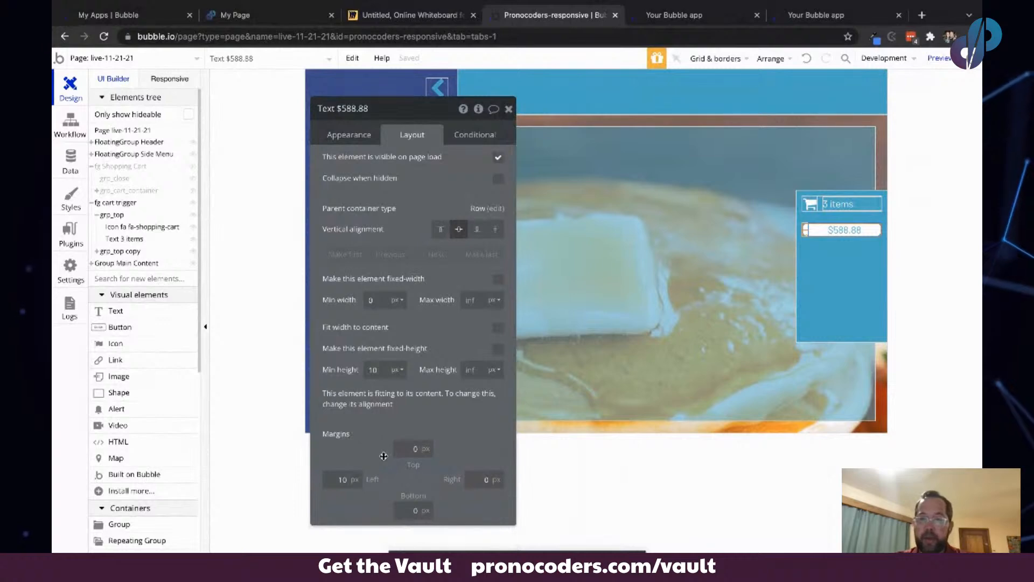
pyautogui.click(405, 448)
pyautogui.write('10')
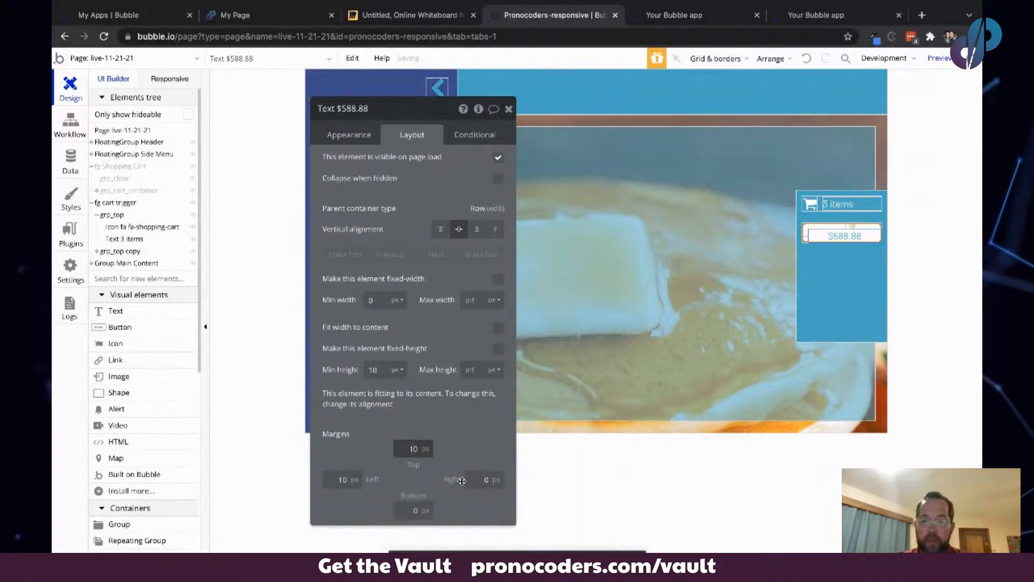
pyautogui.click(485, 480)
pyautogui.write('10')
pyautogui.click(413, 510)
pyautogui.write('10')
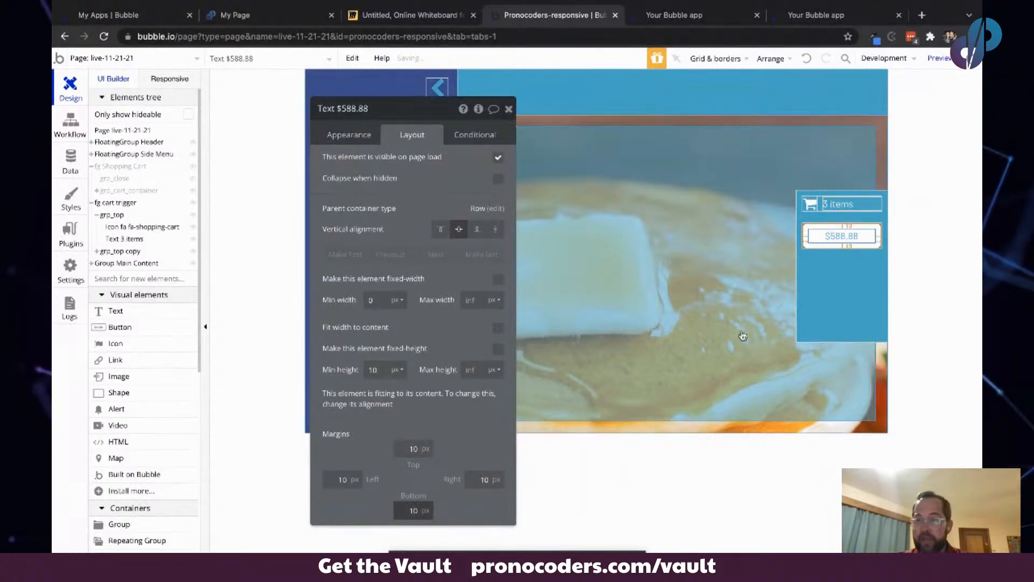
# - Set fg cart trigger's minimum height to 45 px
pyautogui.click(830, 282)
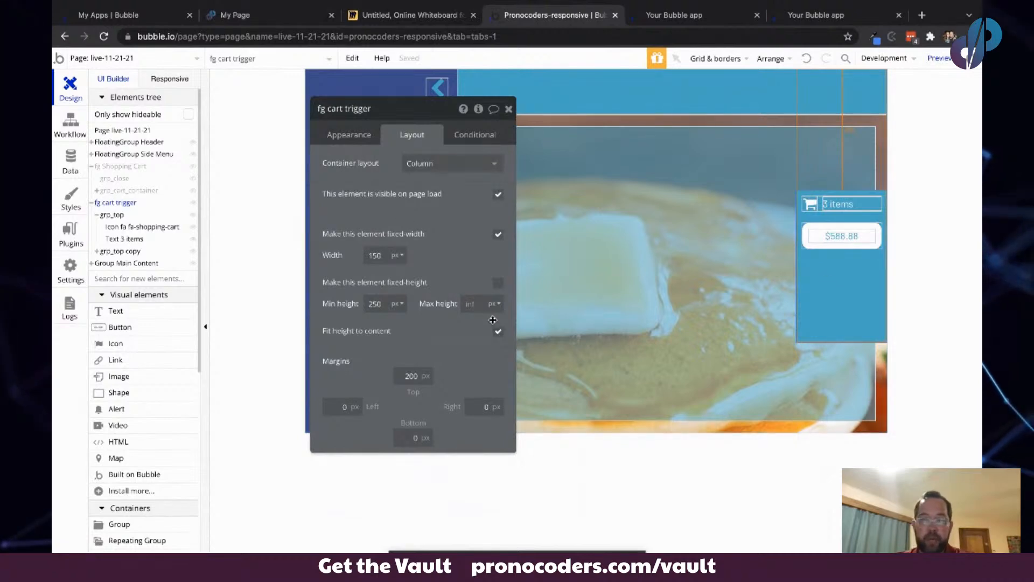
pyautogui.click(380, 305)
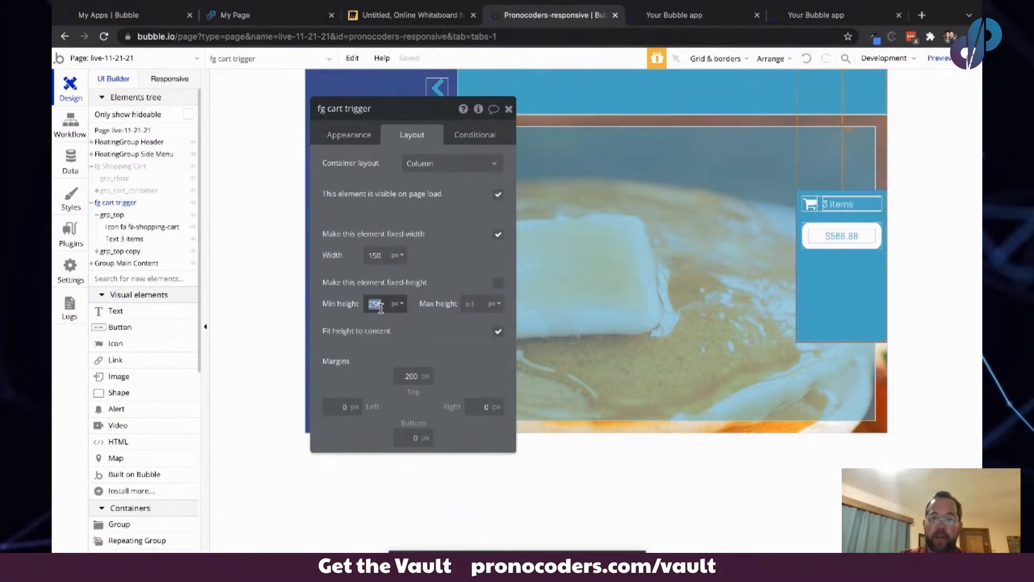
pyautogui.write('45')
pyautogui.press('Tab')
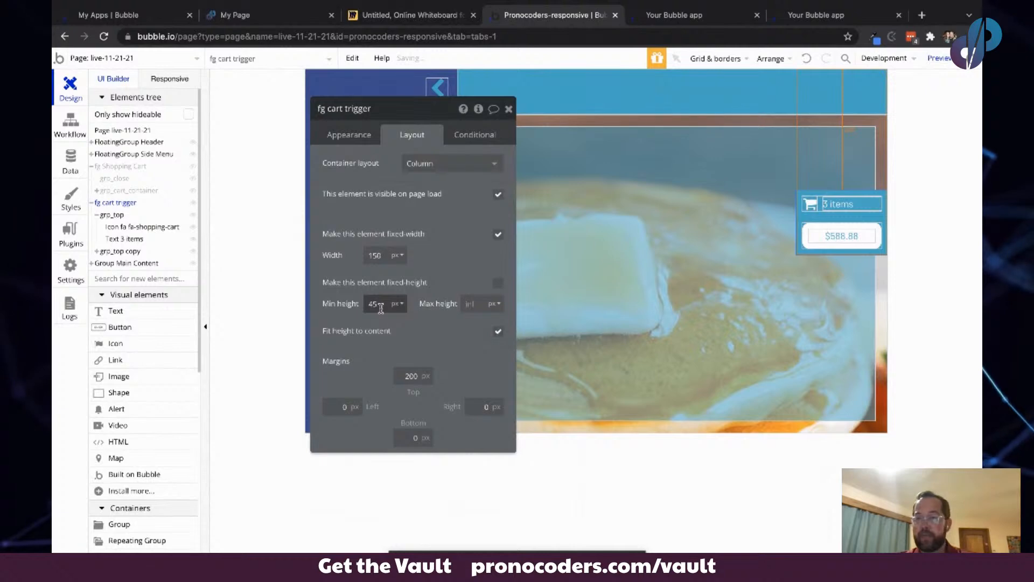
# - Collapse fg cart trigger in the elements tree and bring it to the front
pyautogui.click(692, 264)
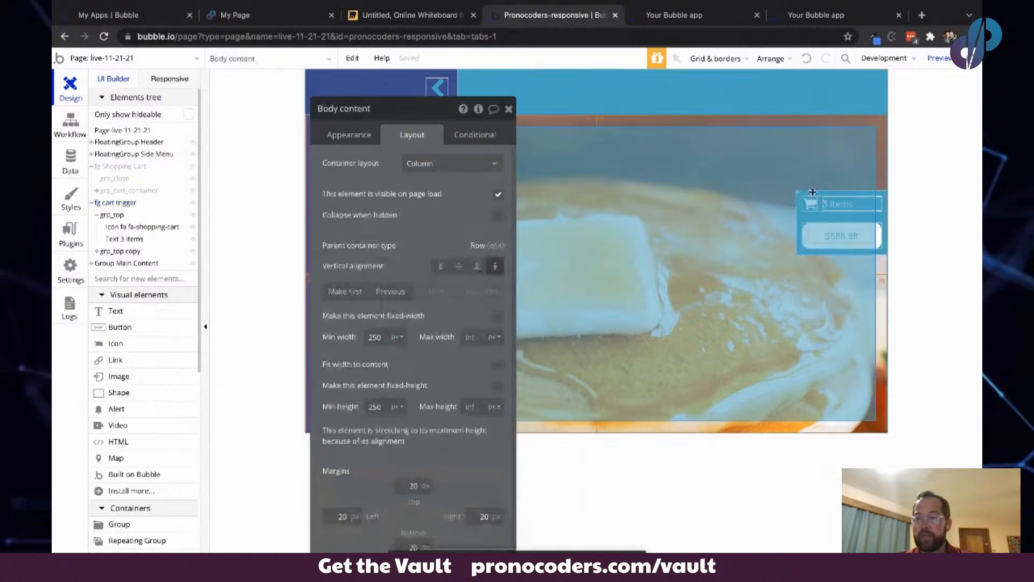
pyautogui.click(908, 232)
pyautogui.click(121, 263)
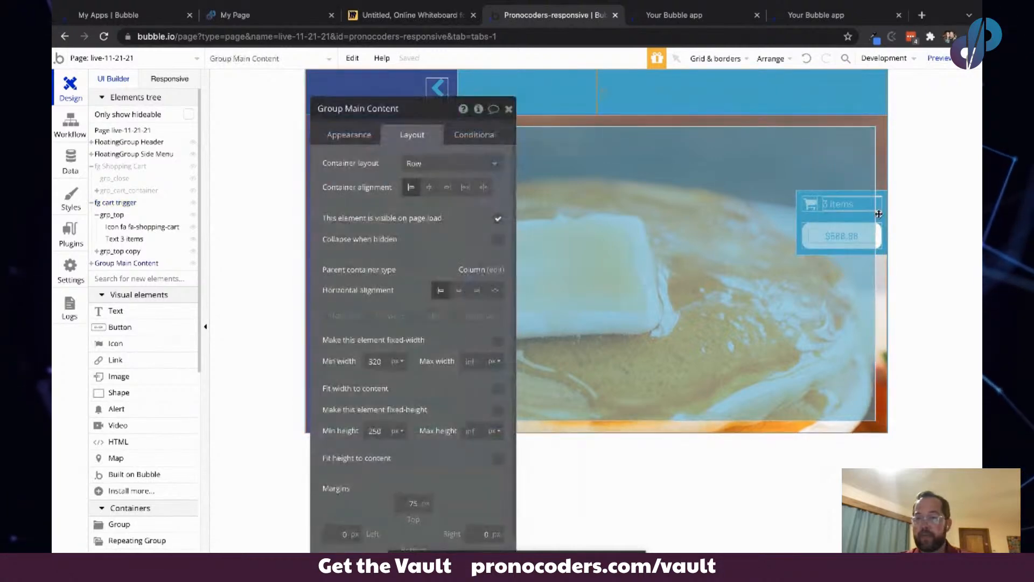
pyautogui.click(116, 251)
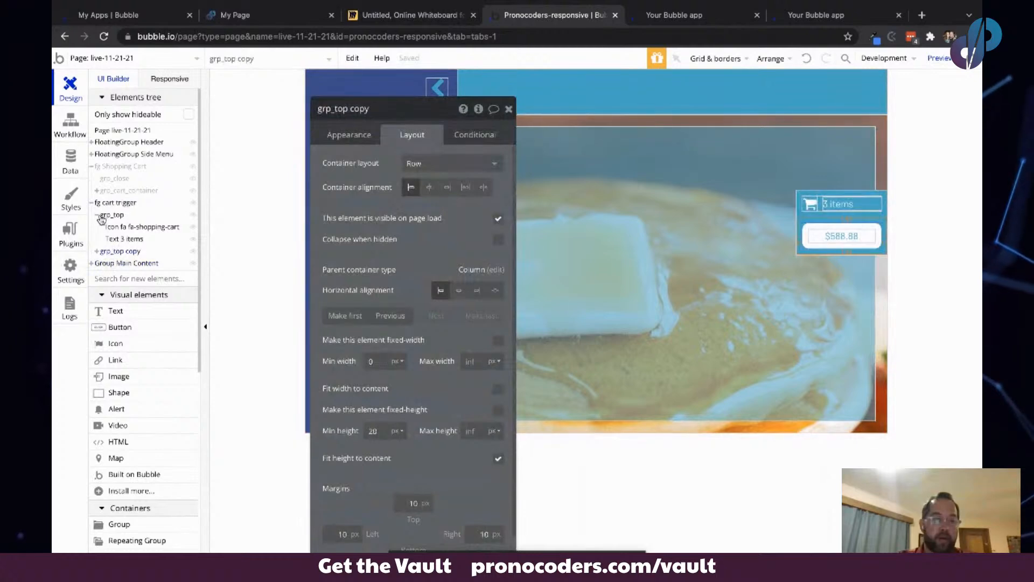
pyautogui.click(92, 203)
pyautogui.click(108, 203)
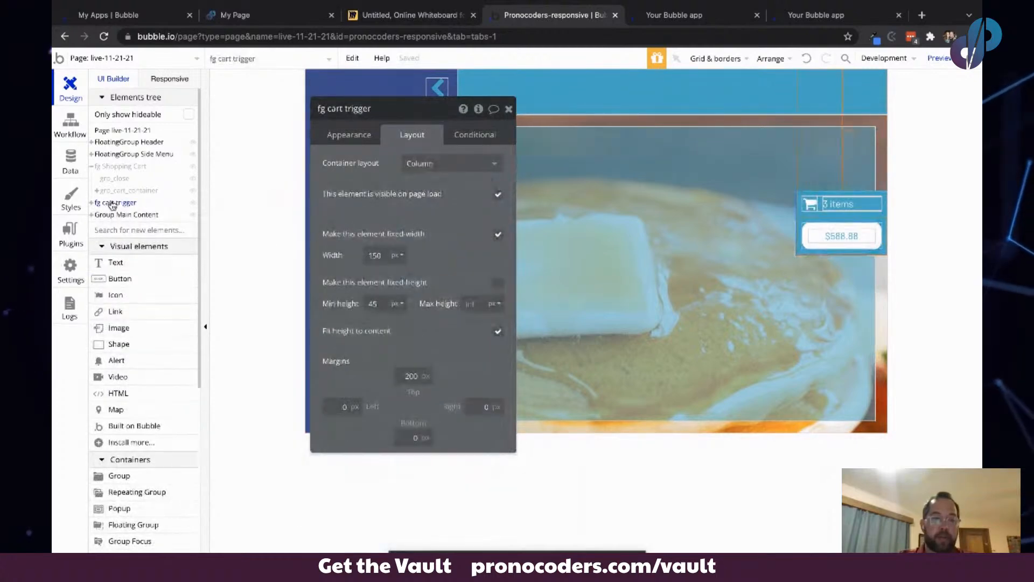
pyautogui.rightClick(112, 203)
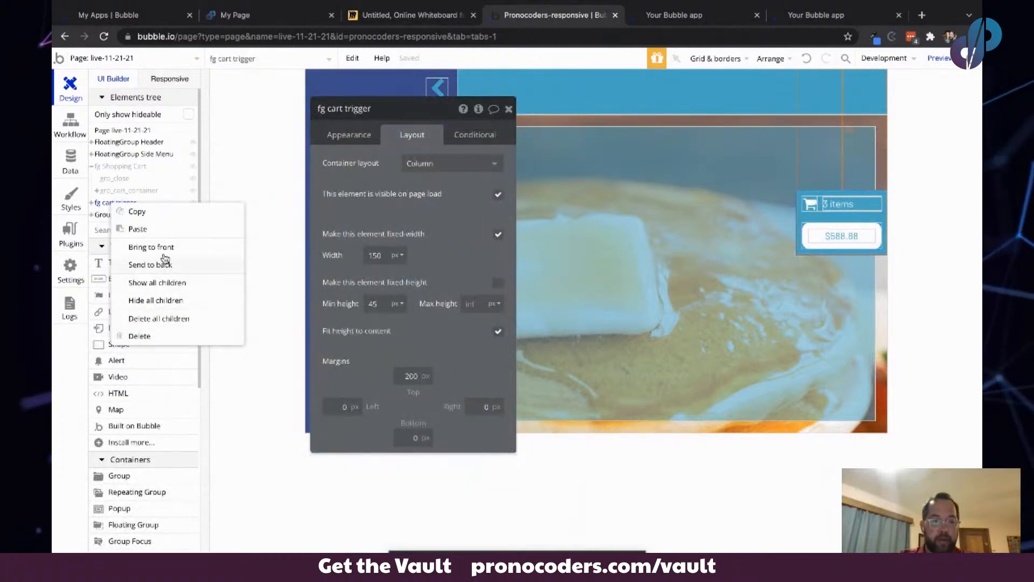
pyautogui.click(164, 253)
pyautogui.press('Escape')
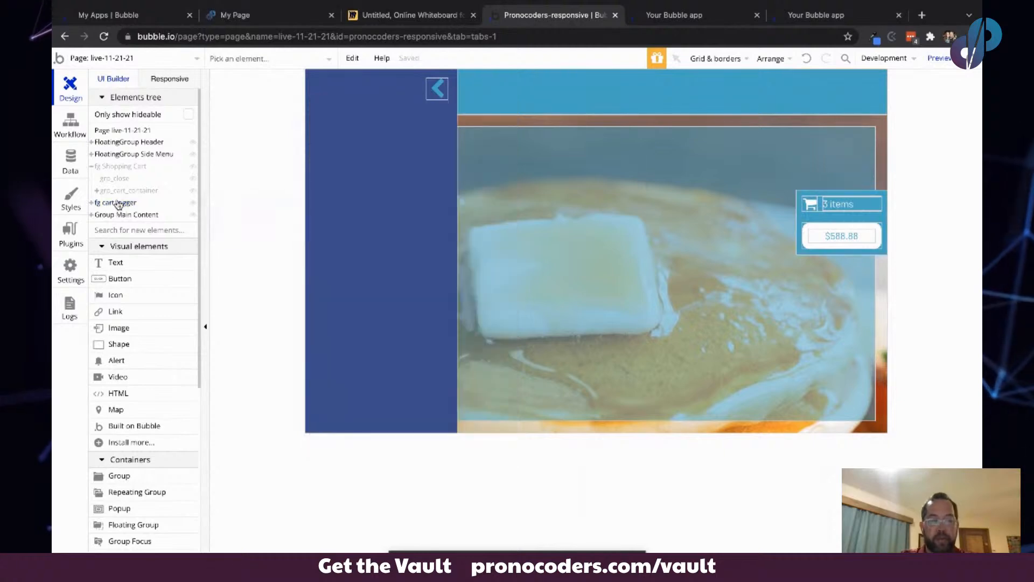
pyautogui.click(118, 204)
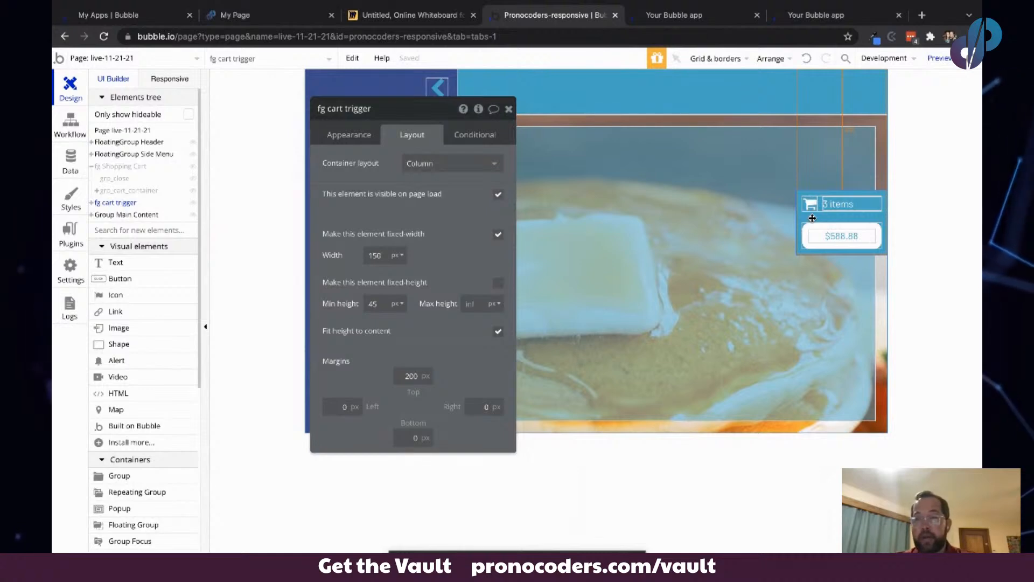
# - In the close cart custom event's workflow, duplicate the Animate fg Shopping Cart action as a second step
pyautogui.click(60, 129)
pyautogui.moveTo(371, 107); pyautogui.dragTo(613, 249)
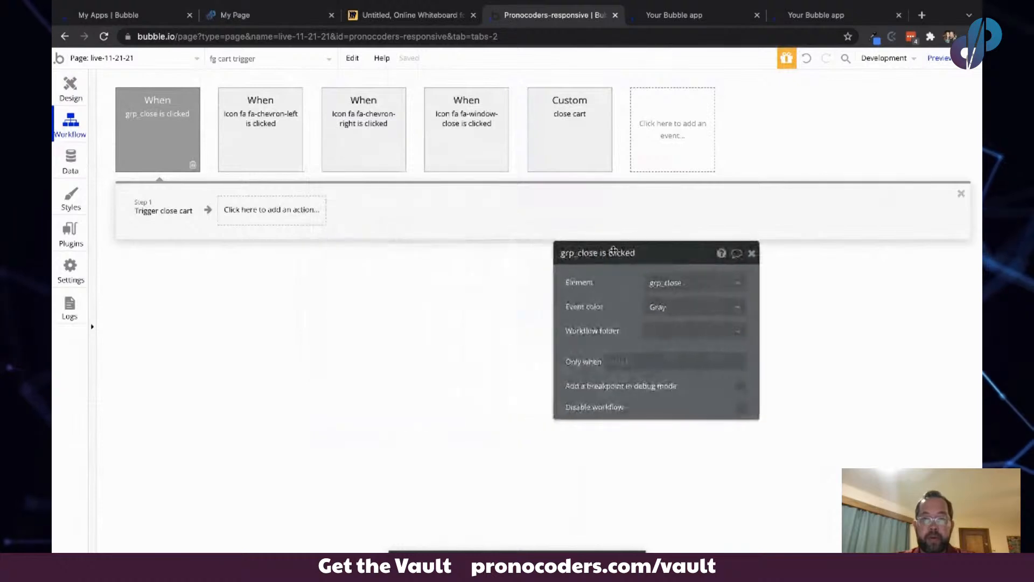
pyautogui.click(598, 113)
pyautogui.click(135, 216)
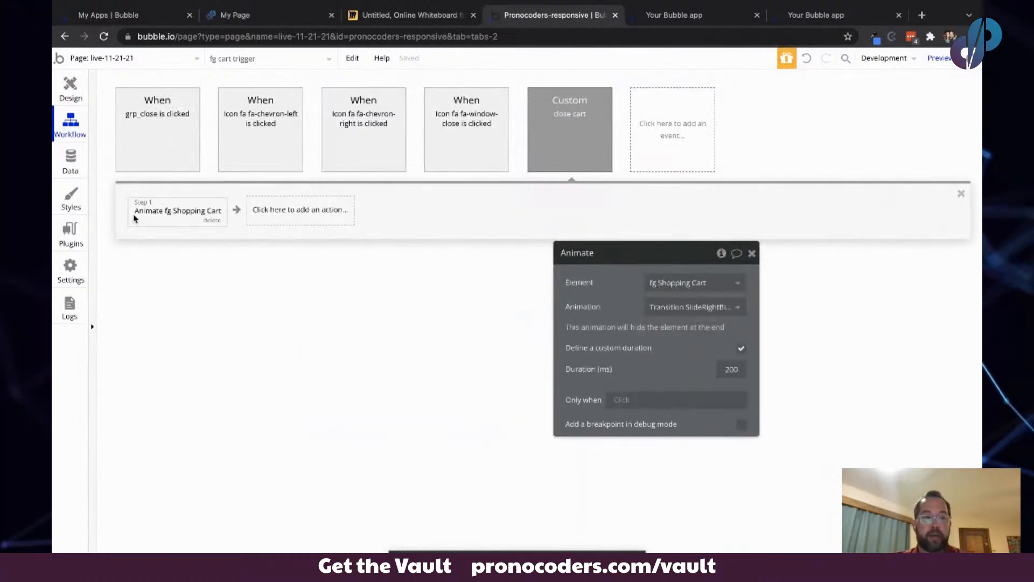
pyautogui.press('super+c')
pyautogui.press('super+v')
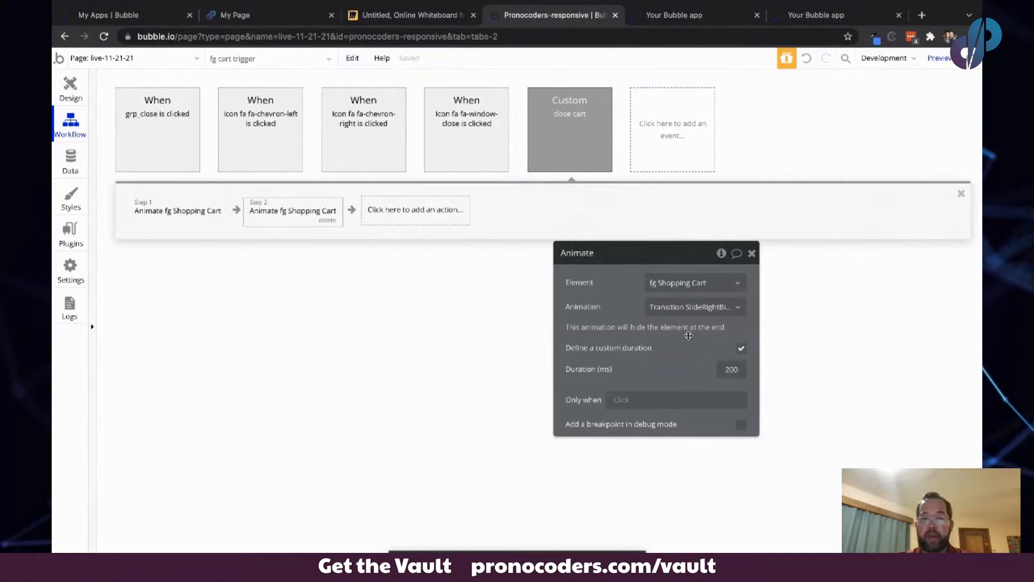
# - Set the second action to animate fg cart trigger with Transition SlideRightBigIn
pyautogui.click(700, 306)
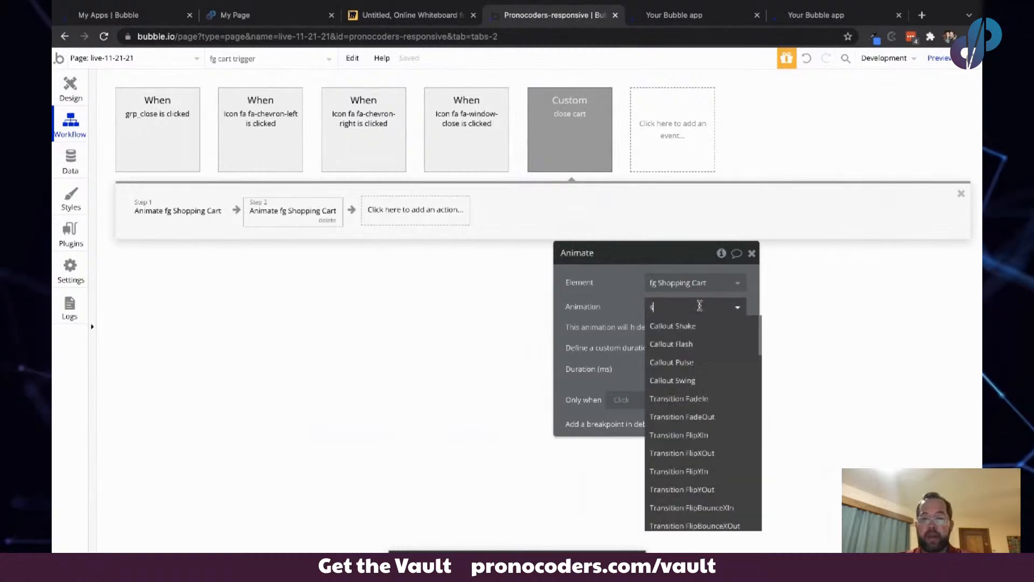
pyautogui.write('slid')
pyautogui.press('BackSpace')
pyautogui.press('BackSpace')
pyautogui.press('BackSpace')
pyautogui.press('BackSpace')
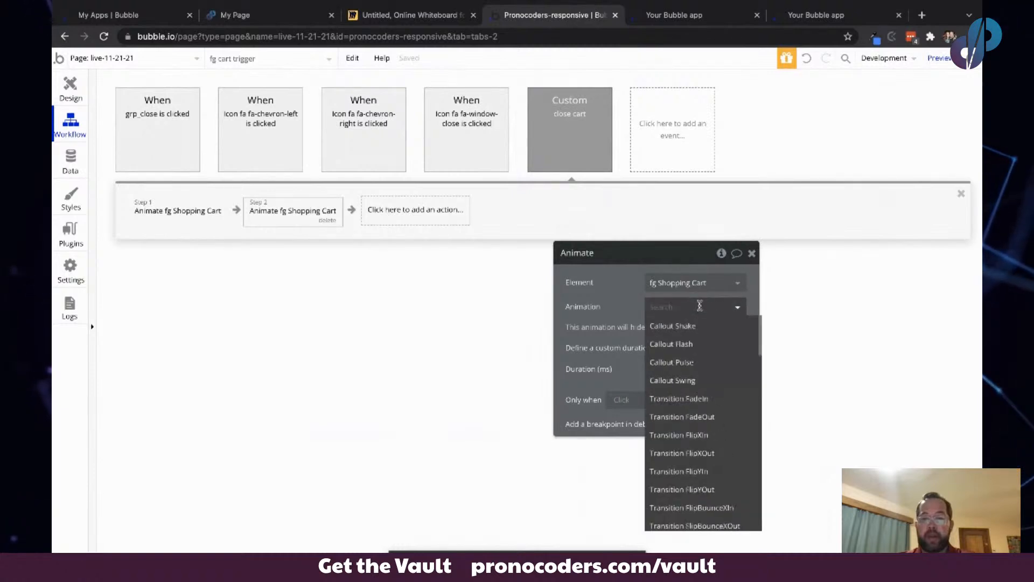
pyautogui.write('rights')
pyautogui.press('BackSpace')
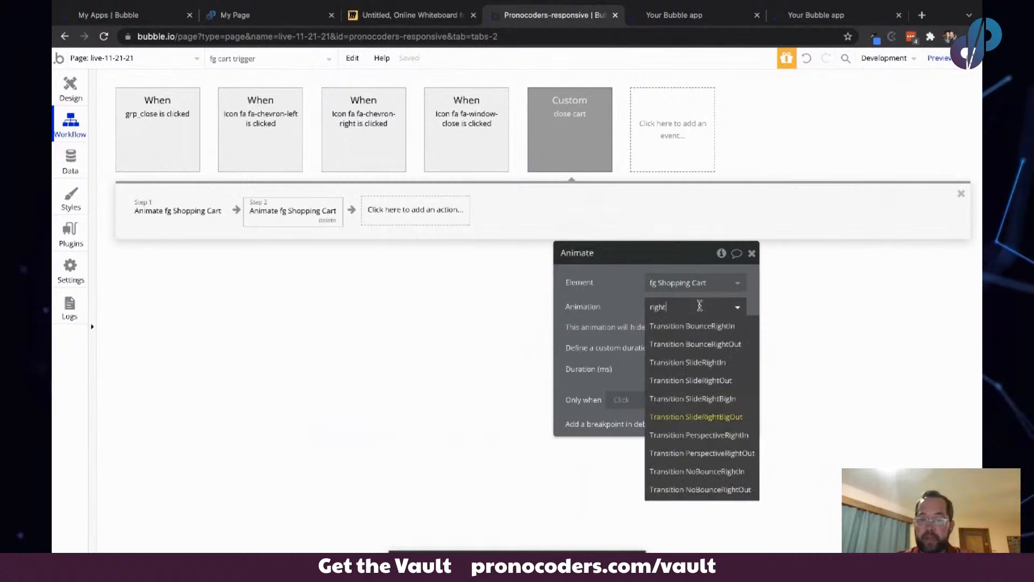
pyautogui.click(714, 402)
pyautogui.click(678, 283)
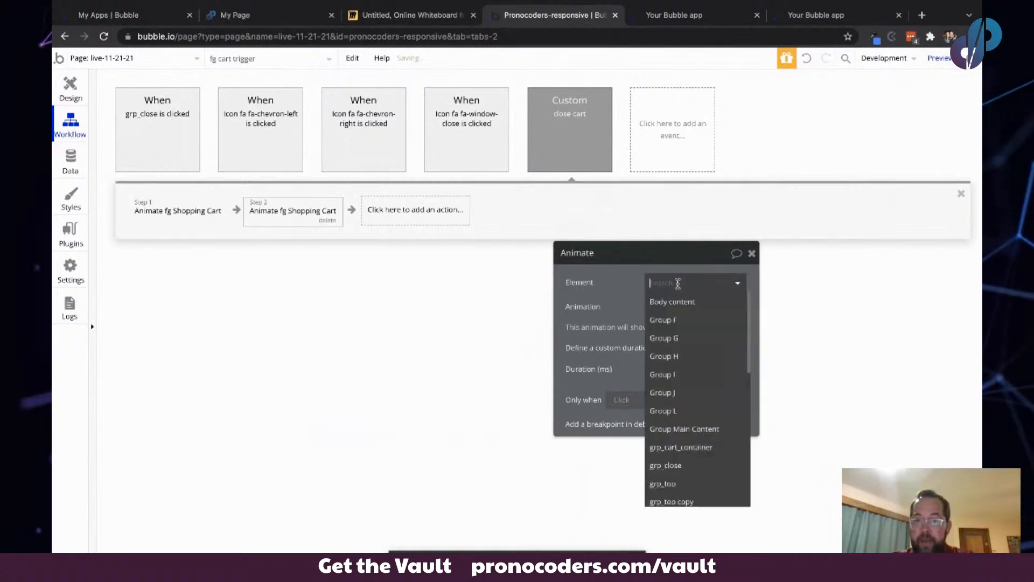
pyautogui.write('trig')
pyautogui.click(674, 301)
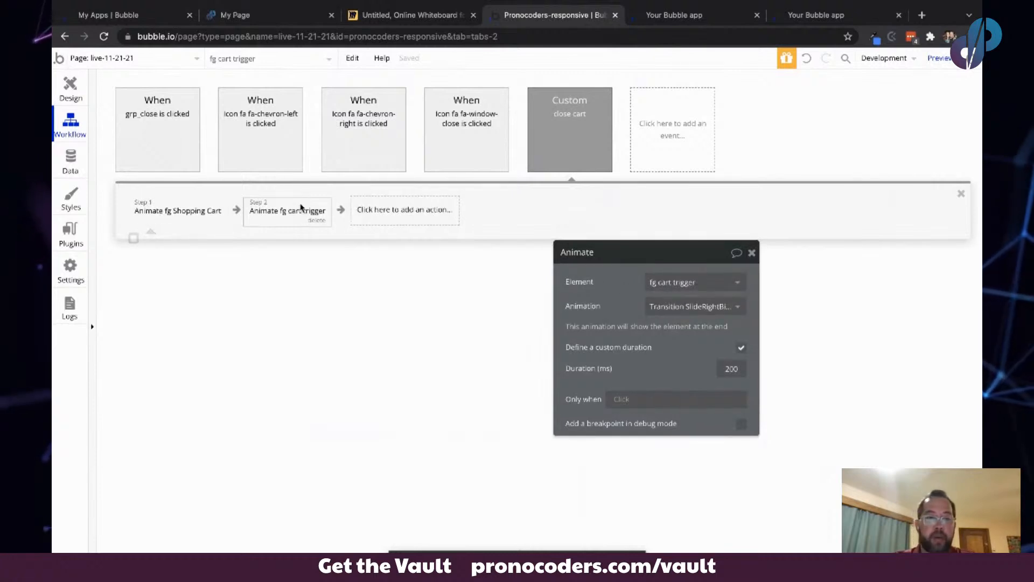
# - Duplicate the close cart custom event and rename the copy to open cart
pyautogui.click(565, 113)
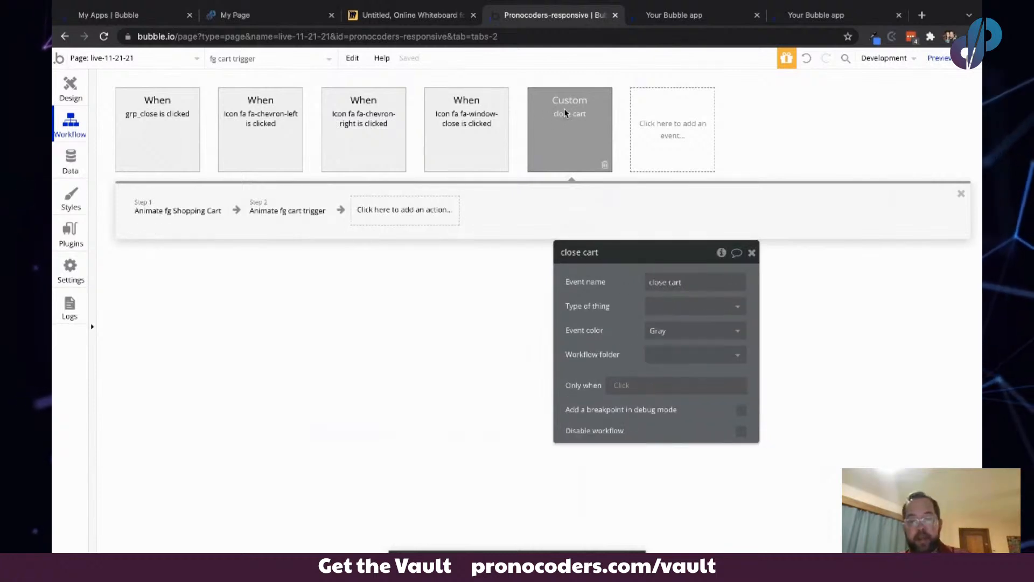
pyautogui.hotkey('ctrl', 'c')
pyautogui.hotkey('ctrl', 'v')
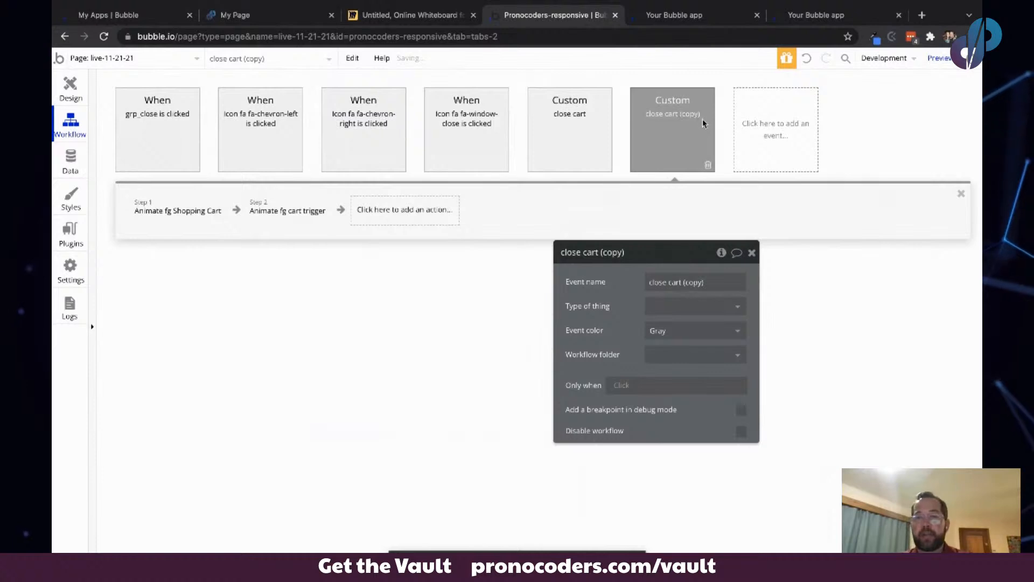
pyautogui.tripleClick(672, 281)
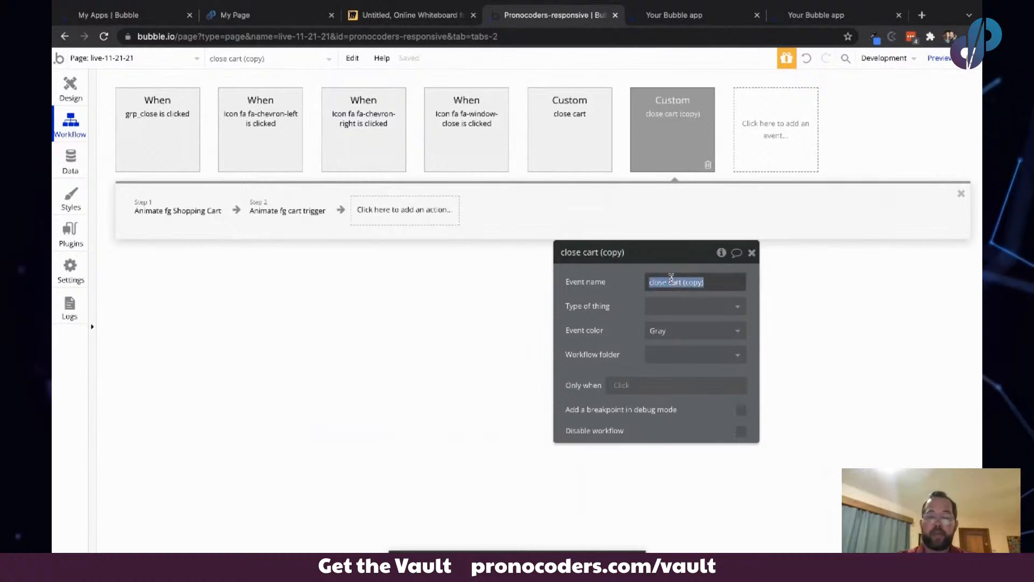
pyautogui.write('open ')
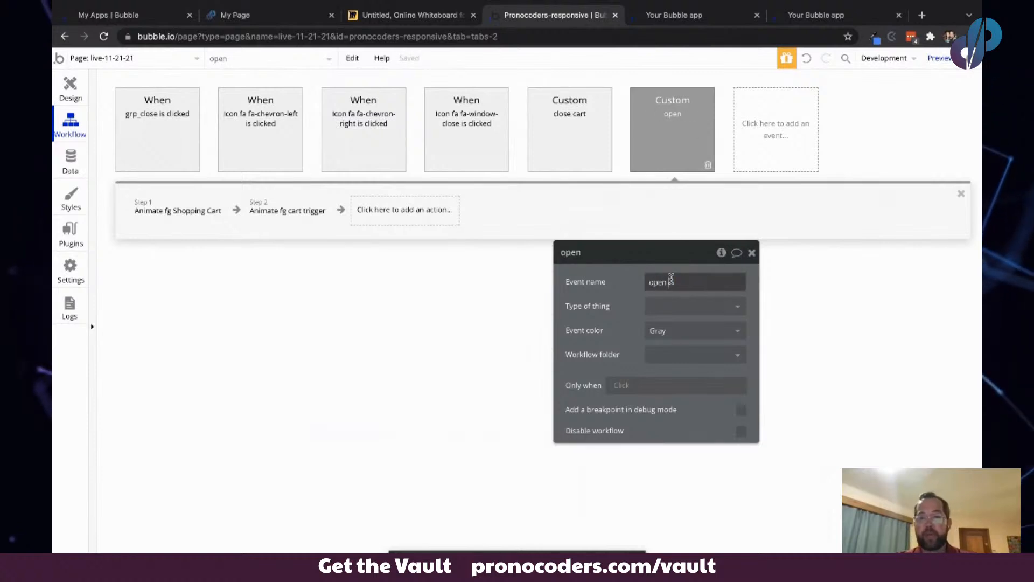
pyautogui.write('cart')
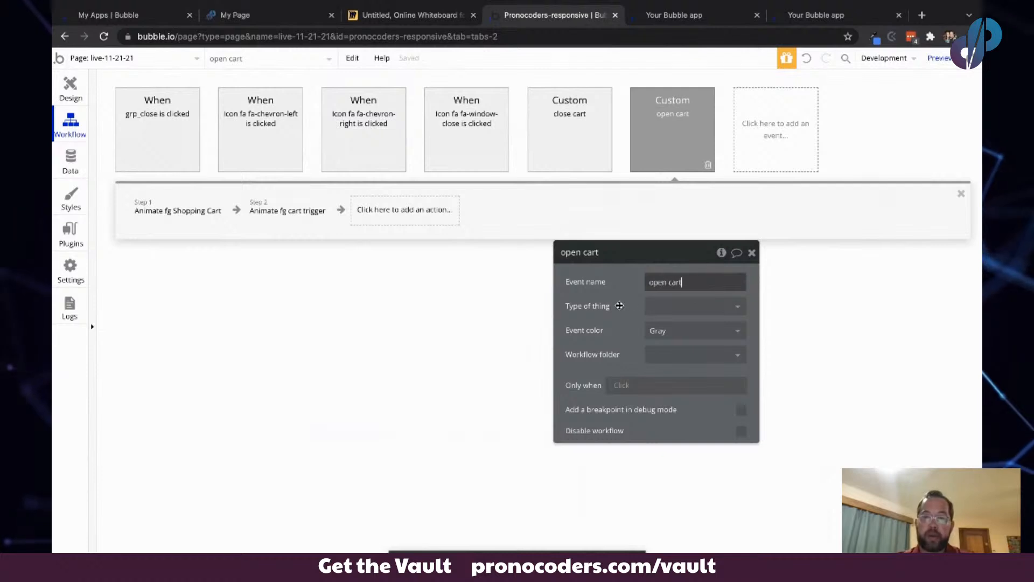
# - In the open cart workflow, set the first Animate action's element to fg cart trigger
pyautogui.moveTo(616, 304); pyautogui.dragTo(537, 261)
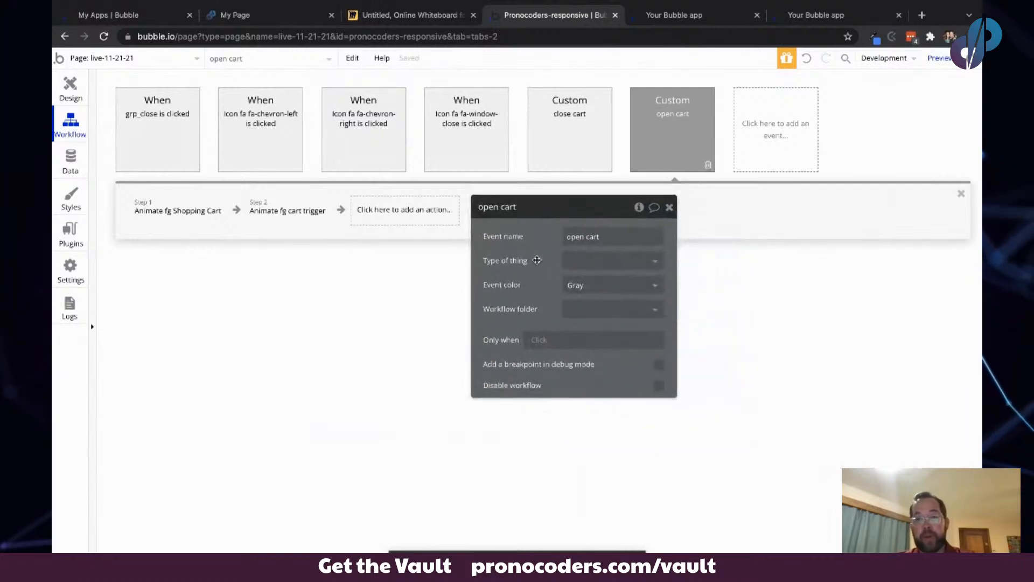
pyautogui.click(160, 221)
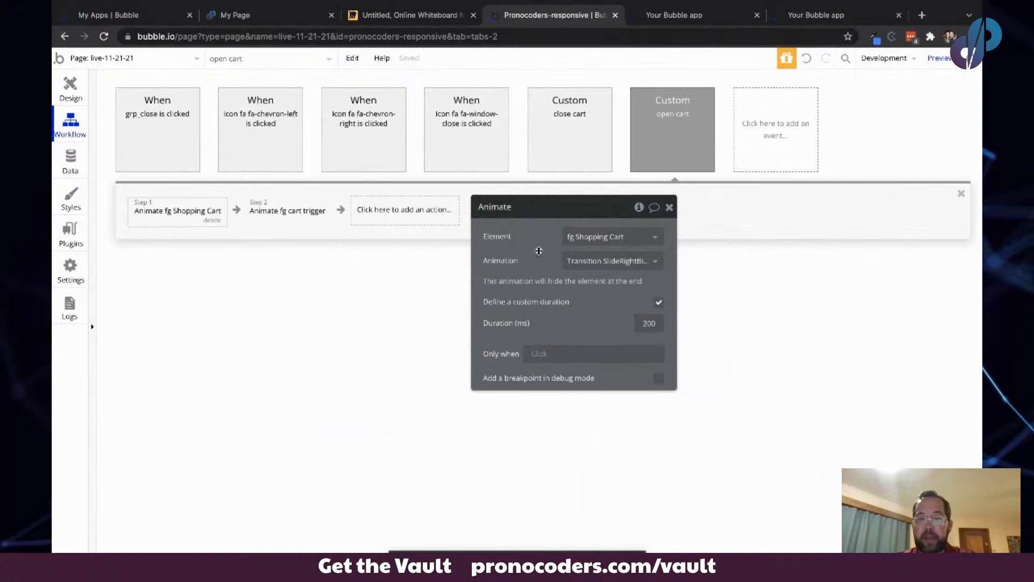
pyautogui.moveTo(538, 251); pyautogui.dragTo(278, 305)
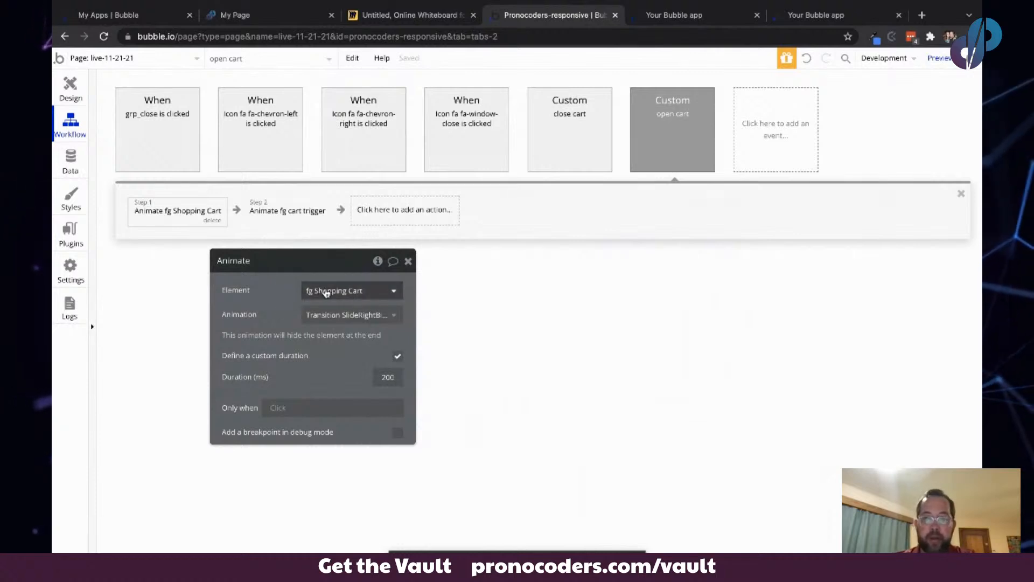
pyautogui.moveTo(277, 295); pyautogui.dragTo(186, 293)
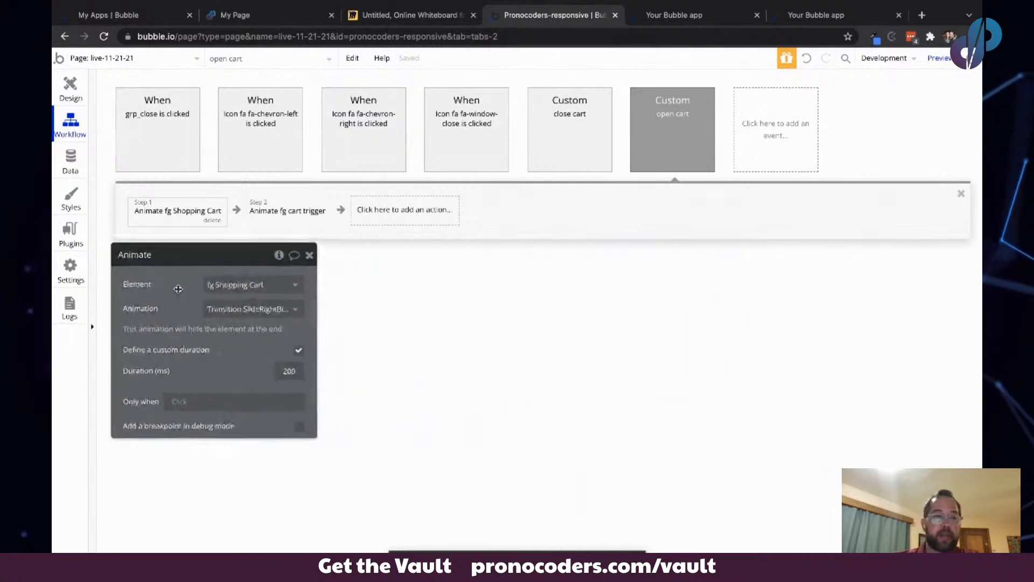
pyautogui.click(171, 214)
pyautogui.click(170, 213)
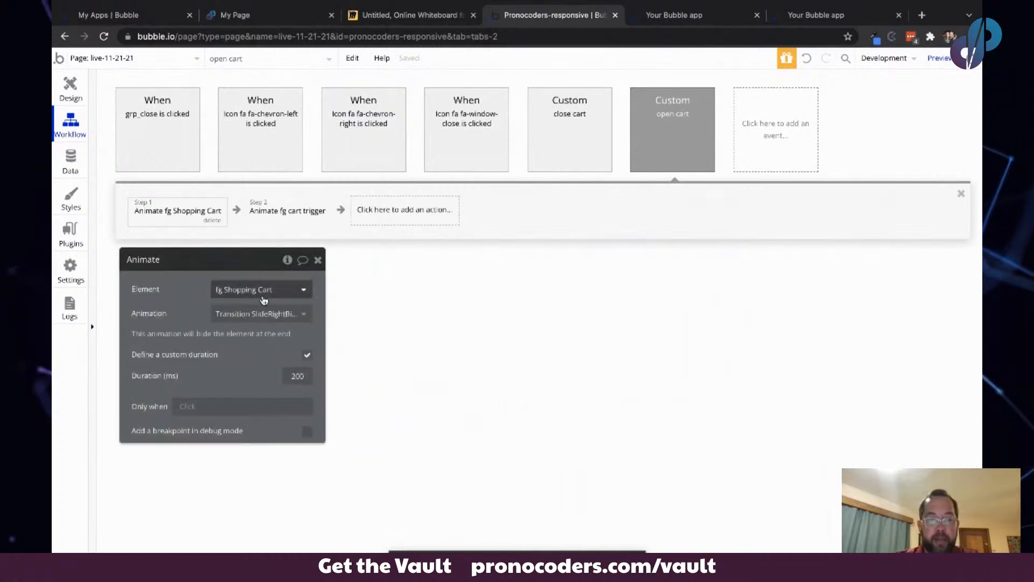
pyautogui.click(270, 313)
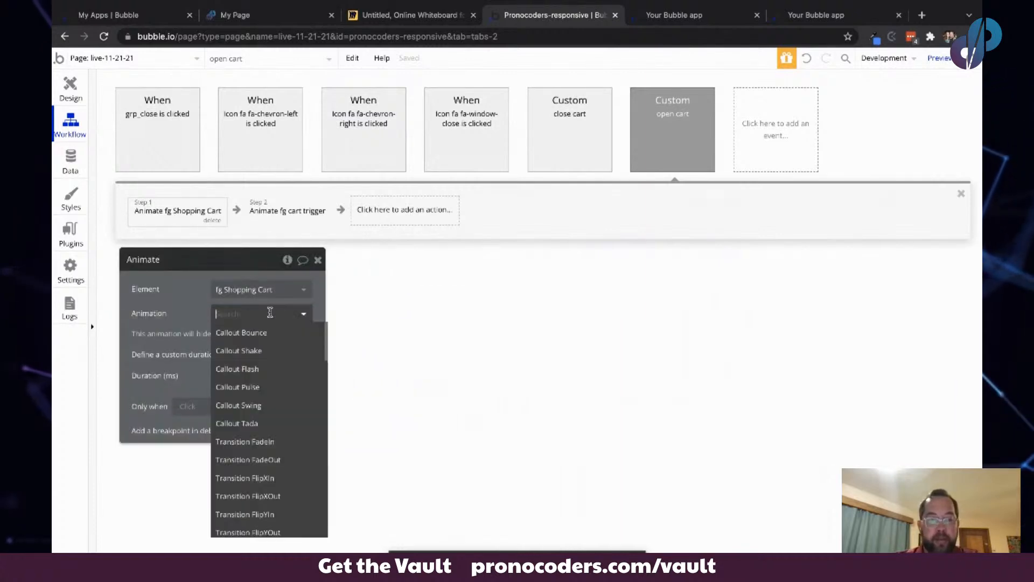
pyautogui.click(217, 300)
pyautogui.click(251, 289)
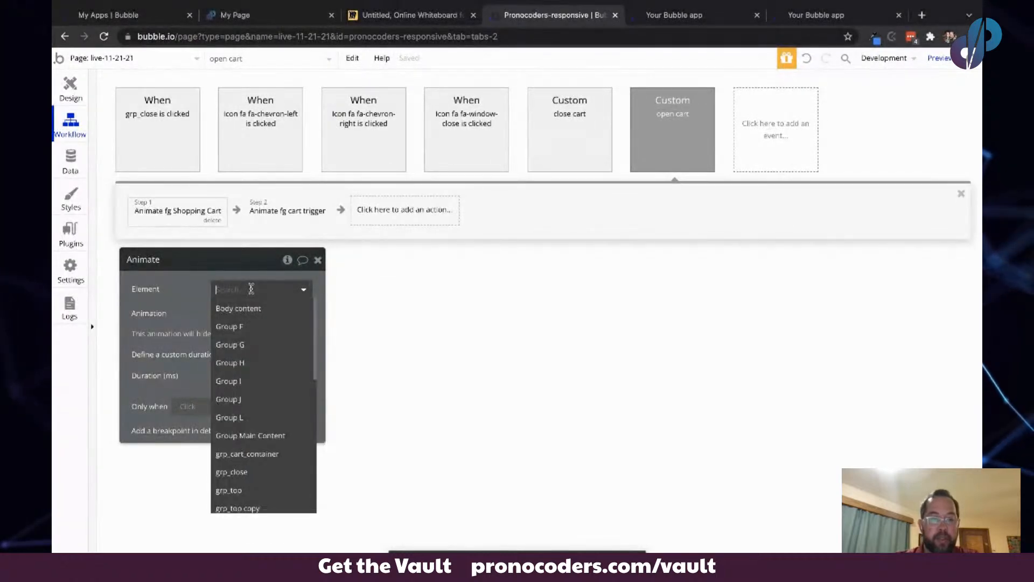
pyautogui.write('tr')
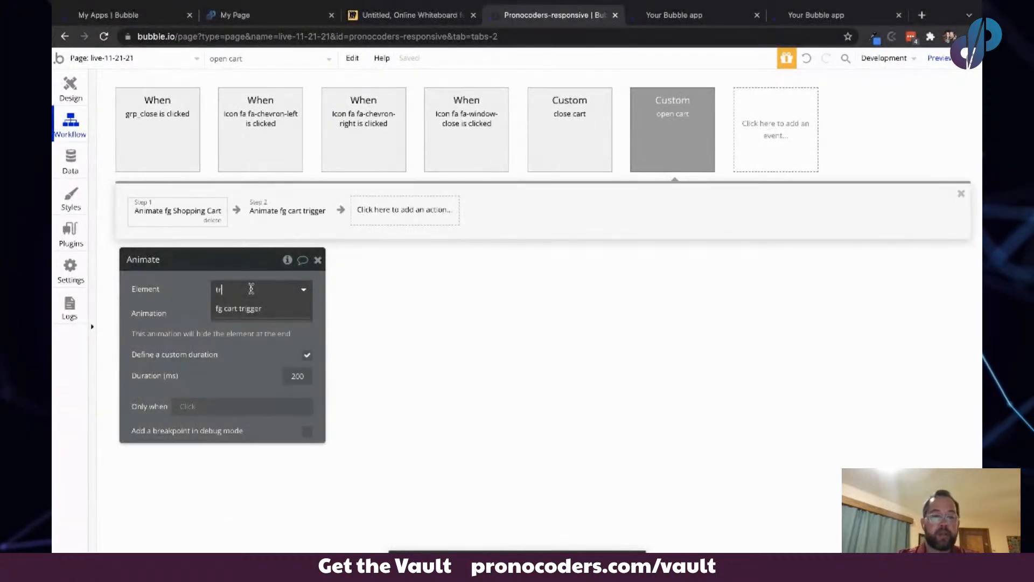
pyautogui.click(251, 308)
# - Set the second Animate action's element to fg Shopping Cart
pyautogui.click(270, 211)
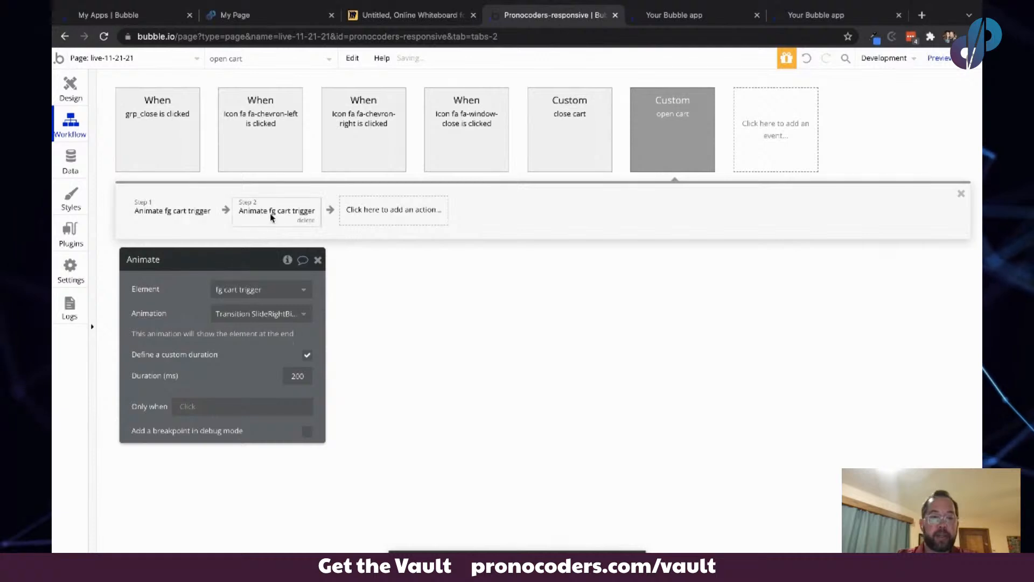
pyautogui.click(263, 288)
pyautogui.write('fg')
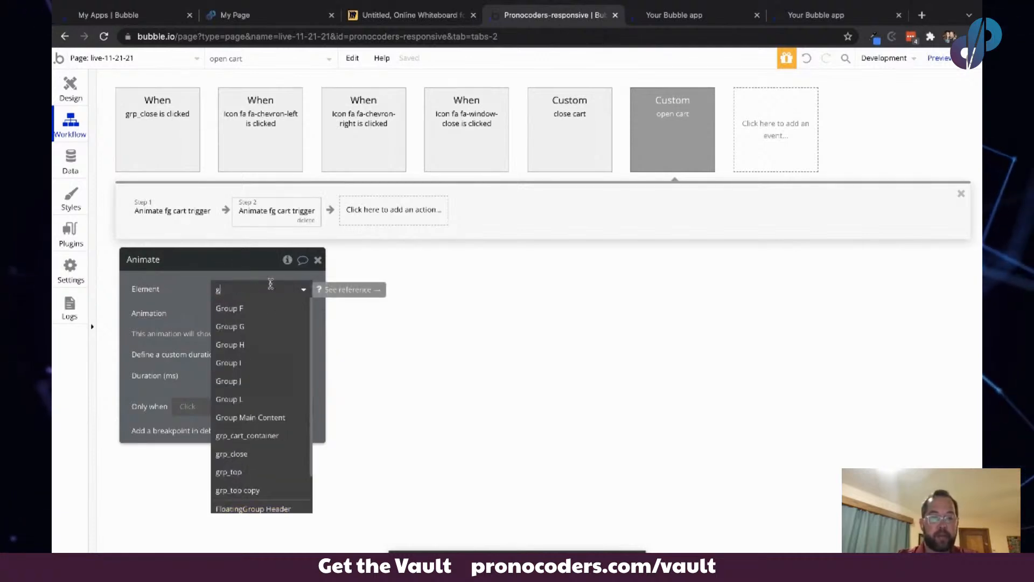
pyautogui.click(245, 326)
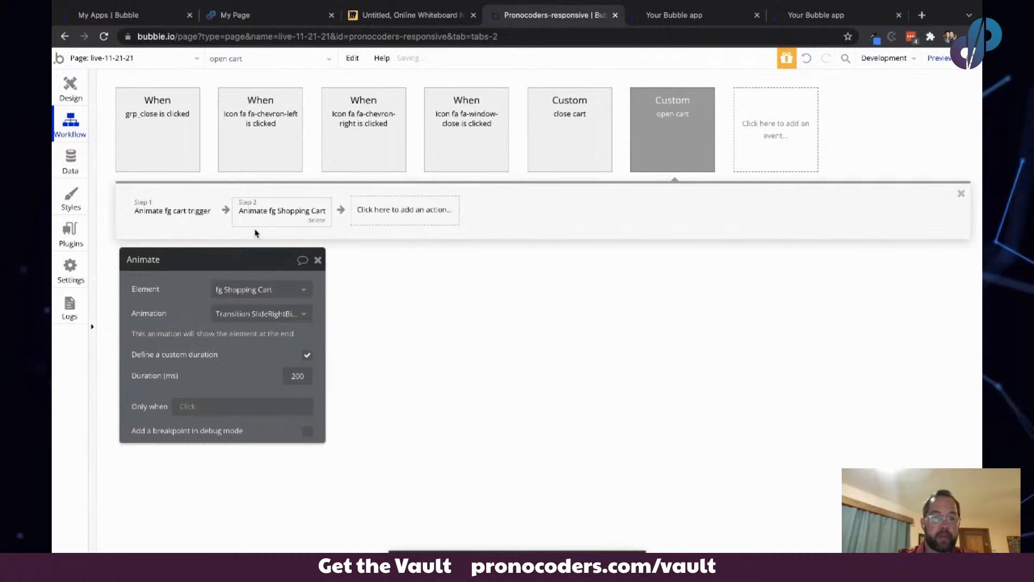
pyautogui.click(266, 212)
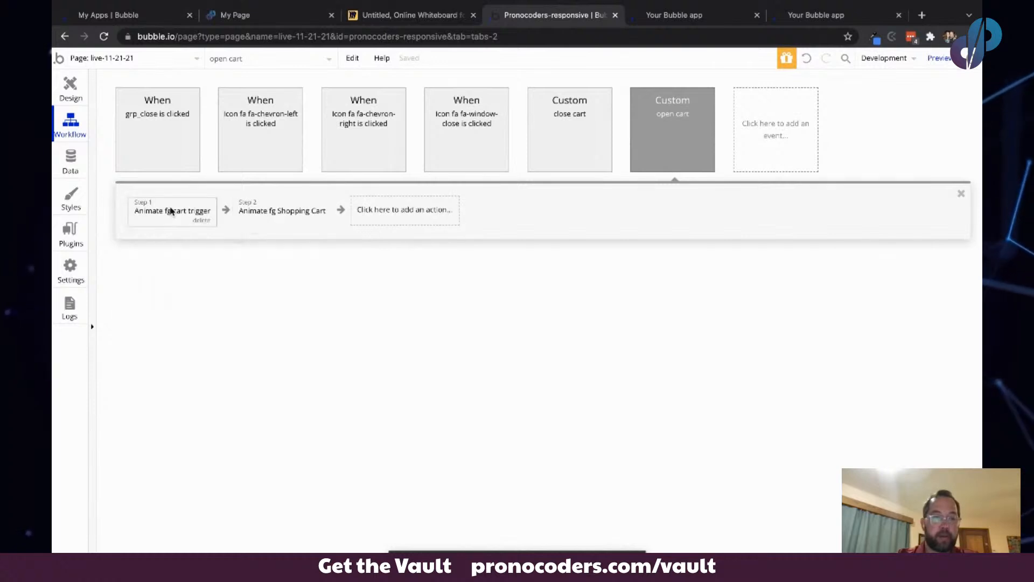
# - Create a workflow for when fg cart trigger is clicked that triggers the open cart custom event
pyautogui.click(69, 86)
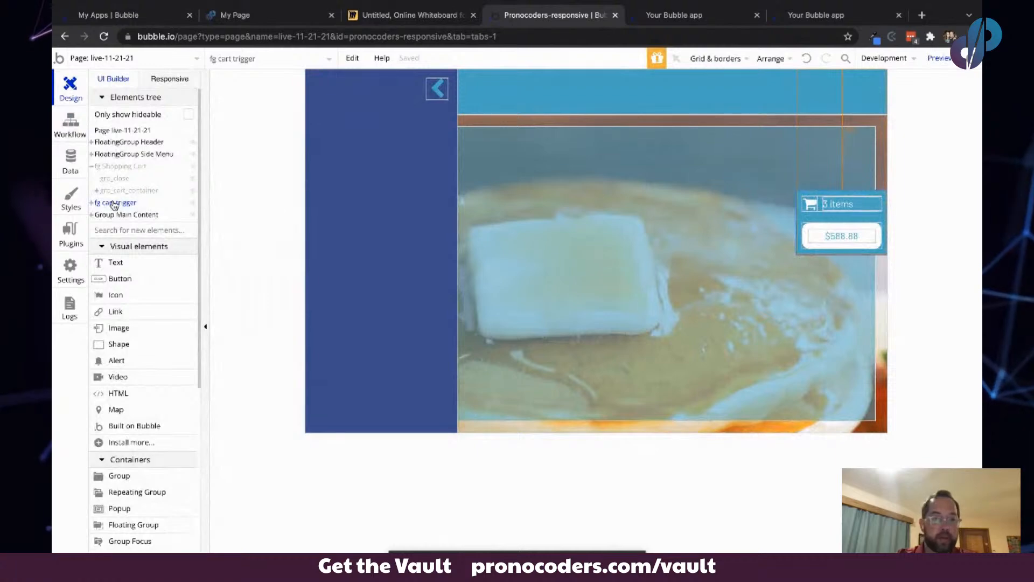
pyautogui.rightClick(111, 203)
pyautogui.press('Escape')
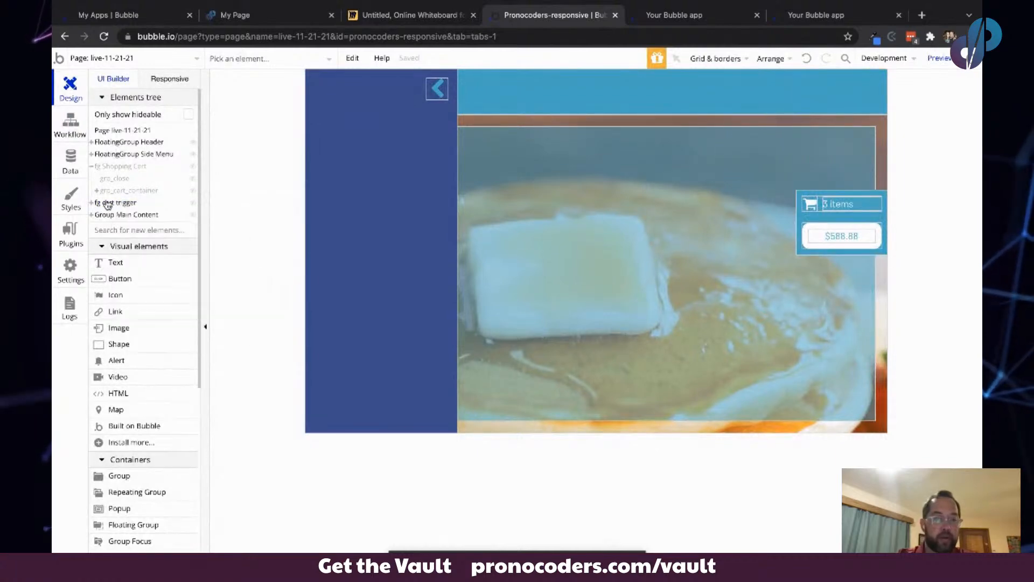
pyautogui.click(108, 205)
pyautogui.click(108, 205)
pyautogui.click(107, 205)
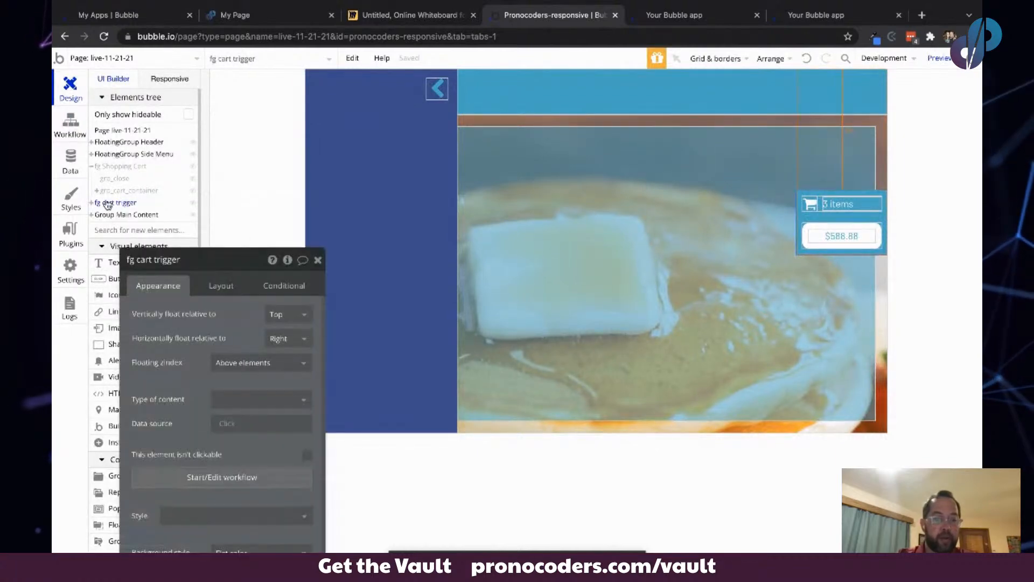
pyautogui.click(190, 468)
pyautogui.click(168, 213)
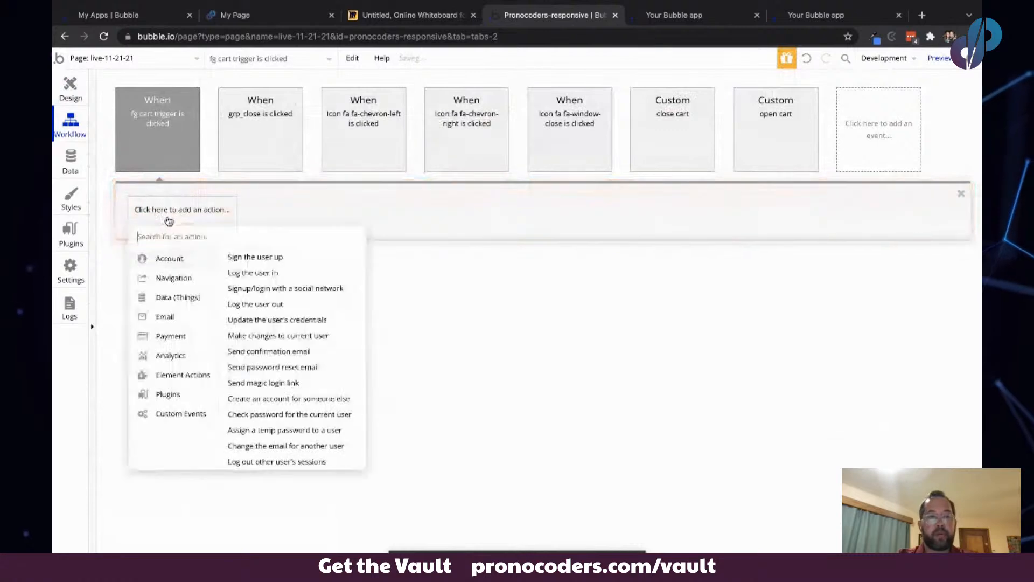
pyautogui.write('tr')
pyautogui.click(170, 274)
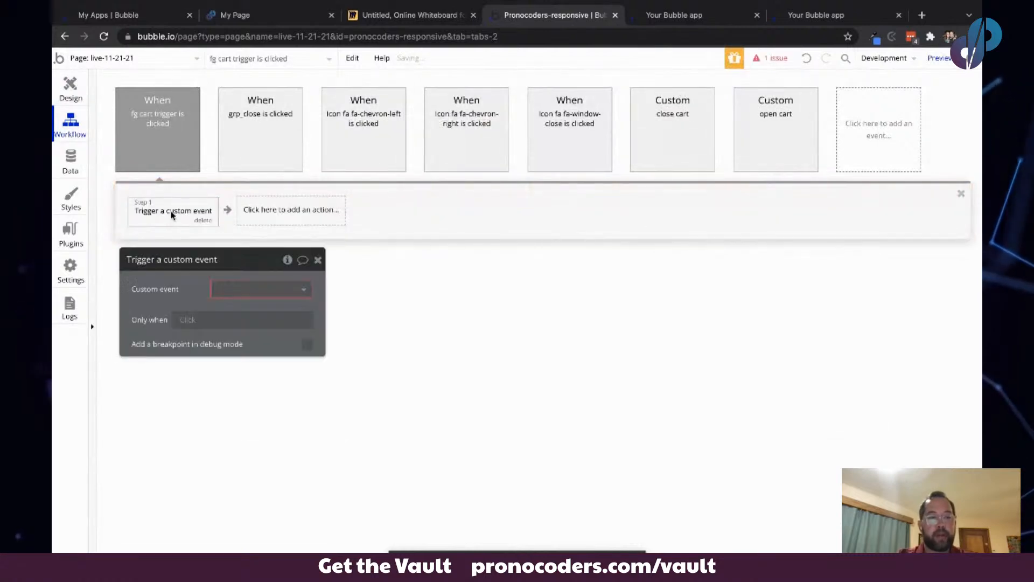
pyautogui.click(259, 289)
pyautogui.click(233, 327)
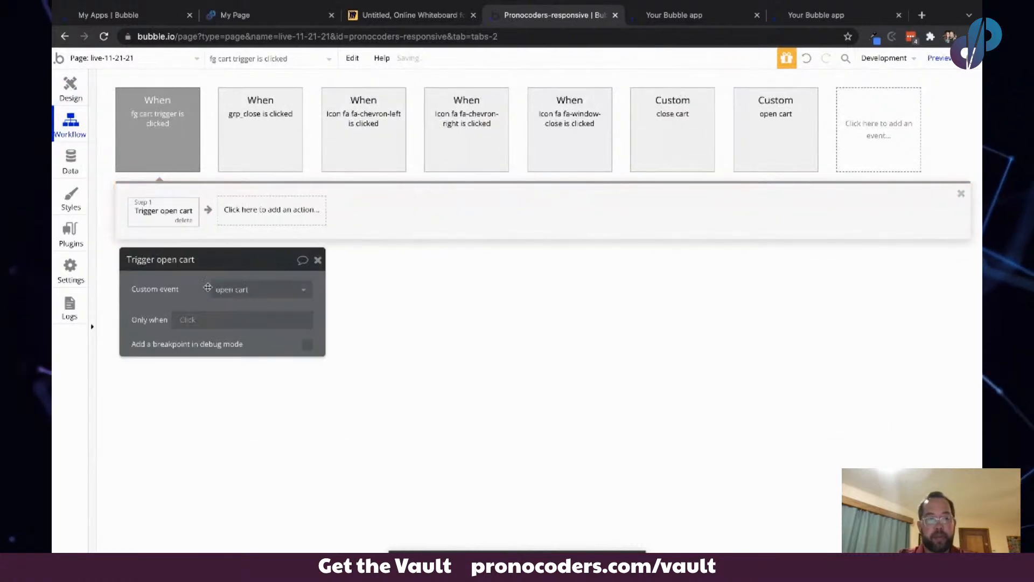
# - Test opening and closing the shopping cart with the cart trigger in the running app
pyautogui.click(683, 9)
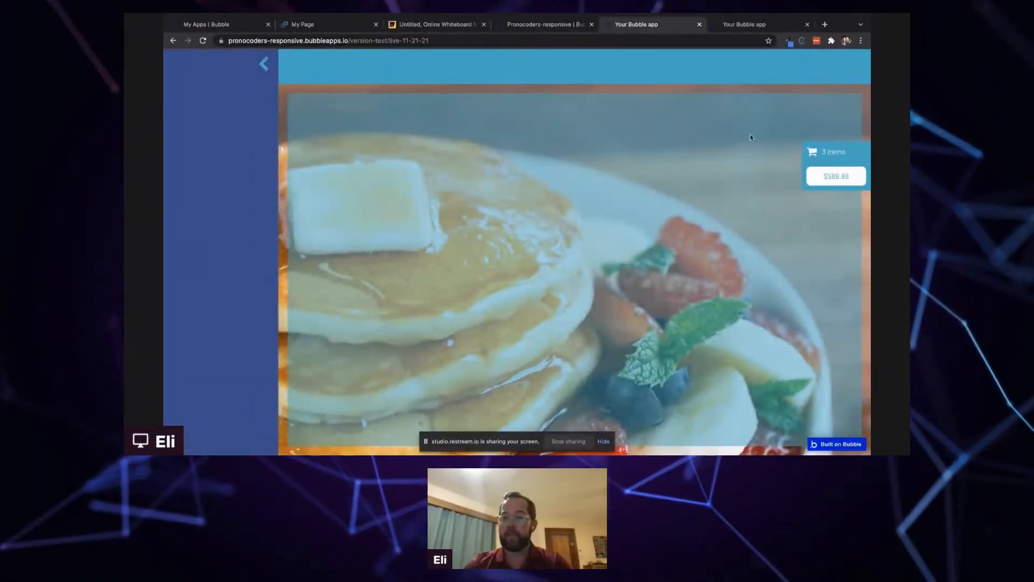
pyautogui.click(839, 161)
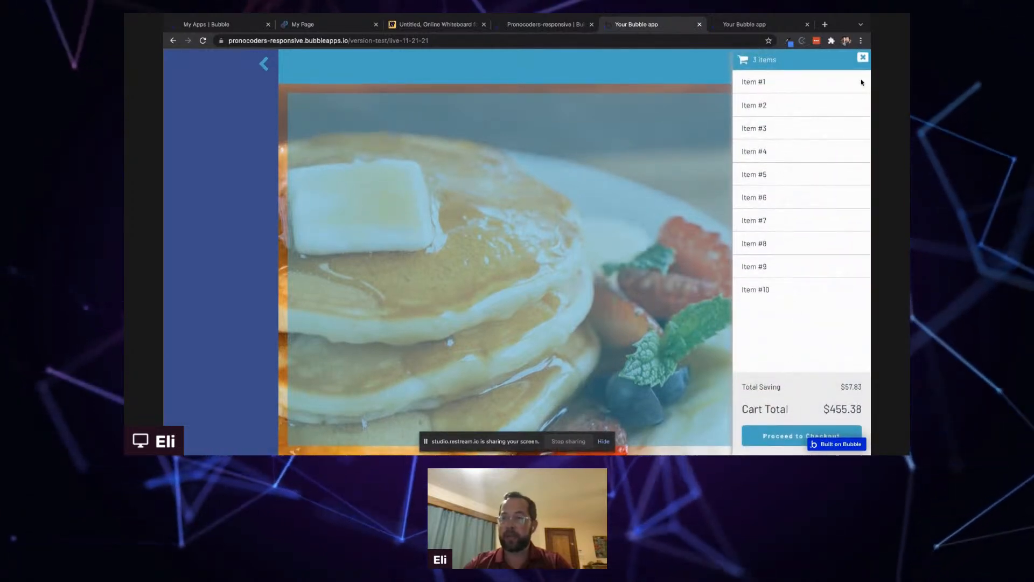
pyautogui.click(862, 58)
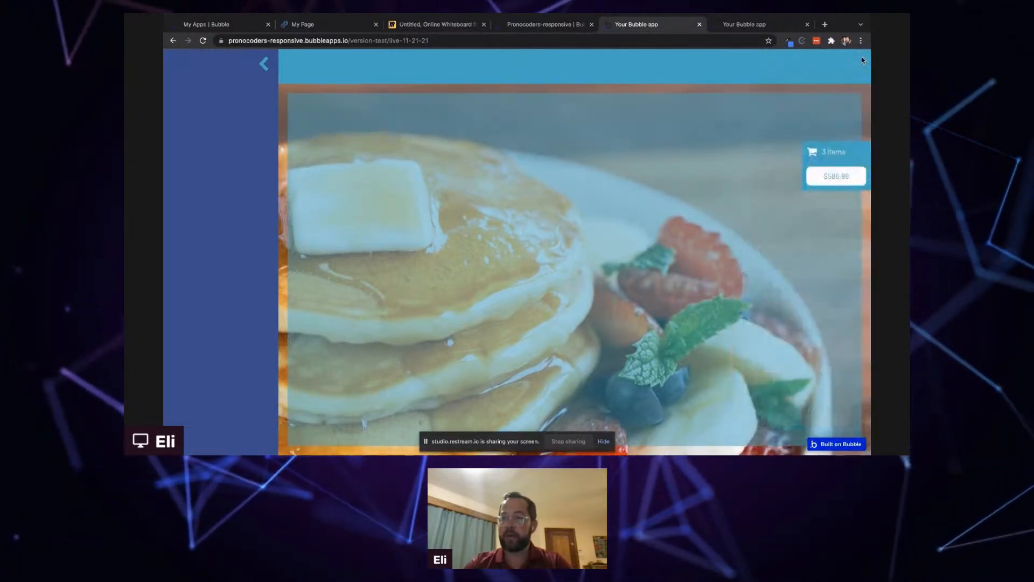
pyautogui.click(829, 162)
pyautogui.click(563, 152)
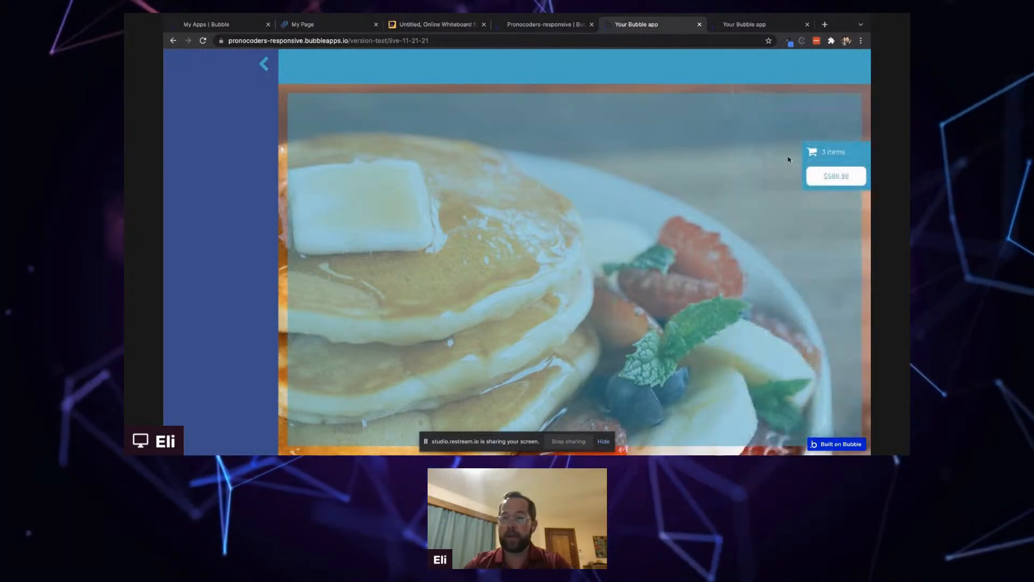
pyautogui.click(816, 169)
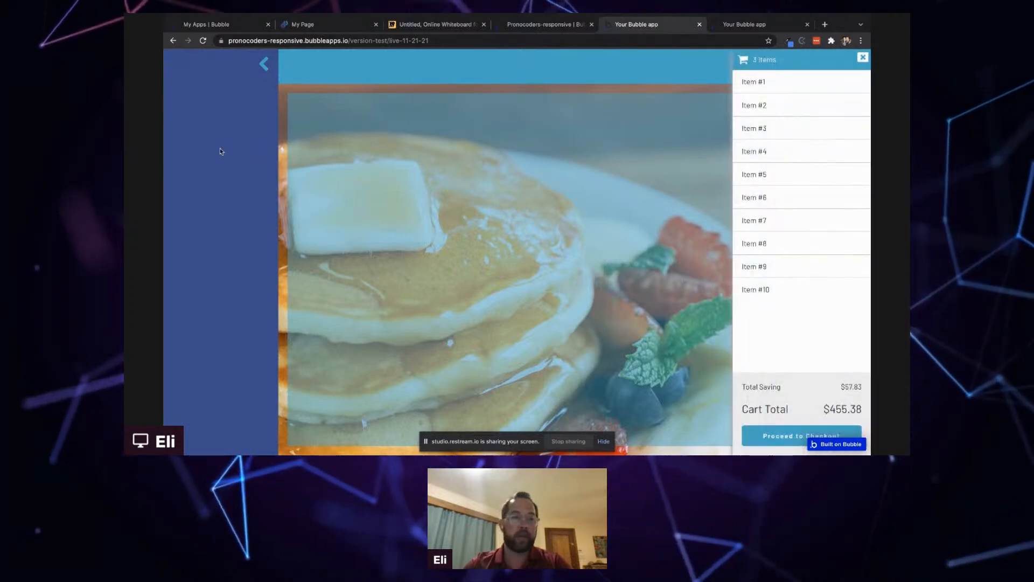
pyautogui.click(306, 136)
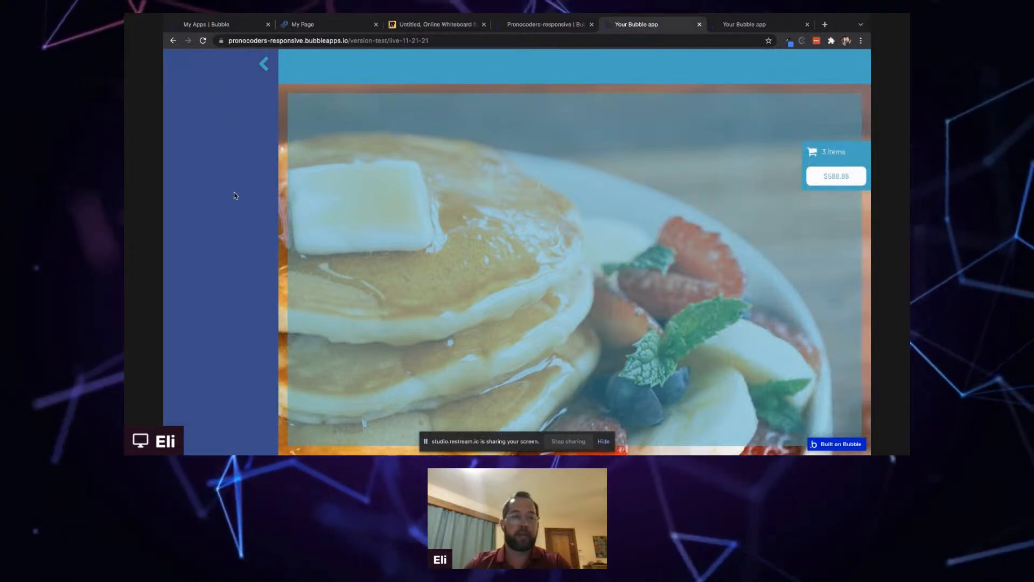
pyautogui.click(835, 159)
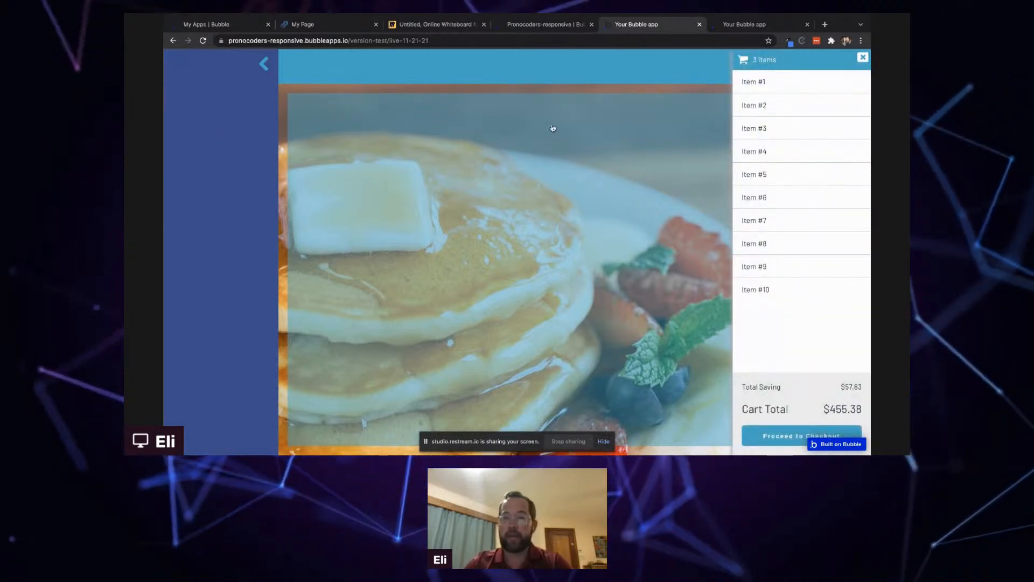
pyautogui.click(539, 147)
pyautogui.click(573, 21)
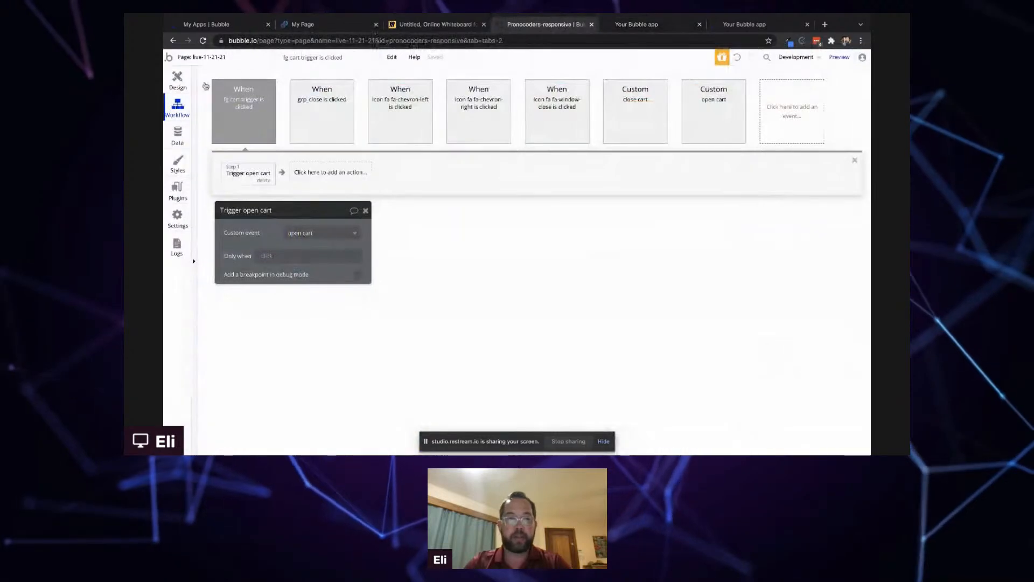
# - Bring fg Shopping Cart to the front in the elements tree
pyautogui.click(177, 80)
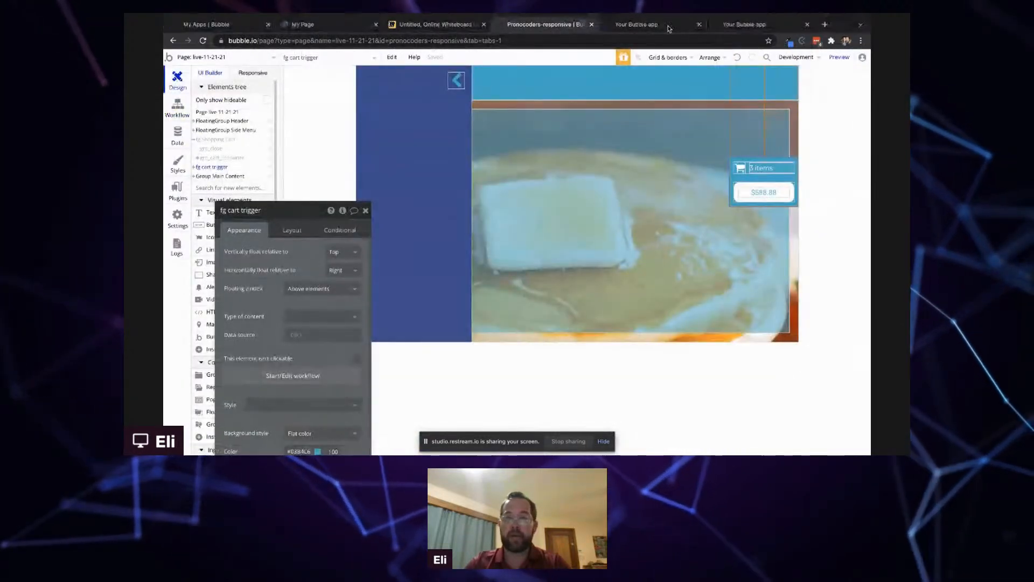
pyautogui.click(663, 24)
pyautogui.click(832, 152)
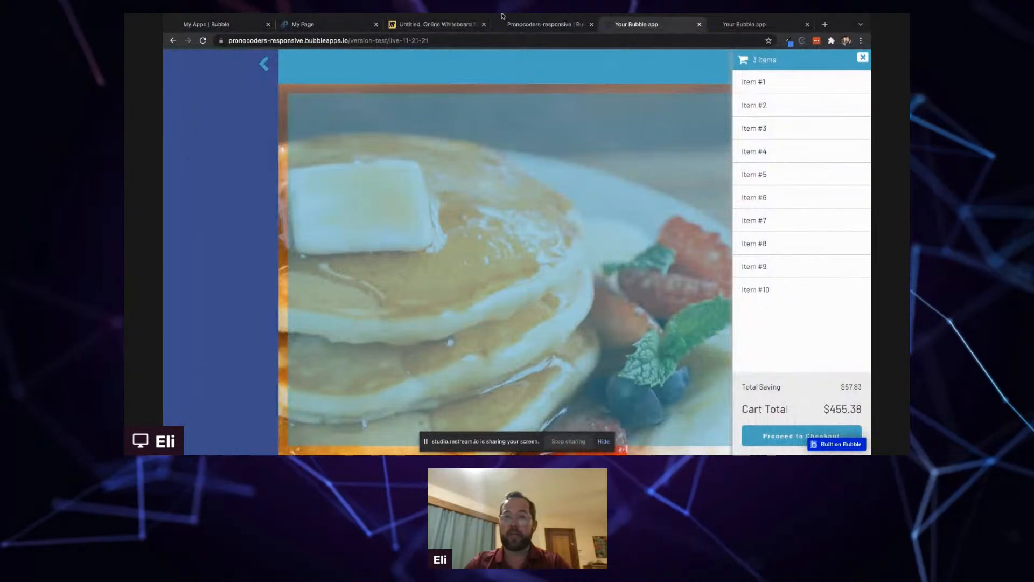
pyautogui.click(520, 25)
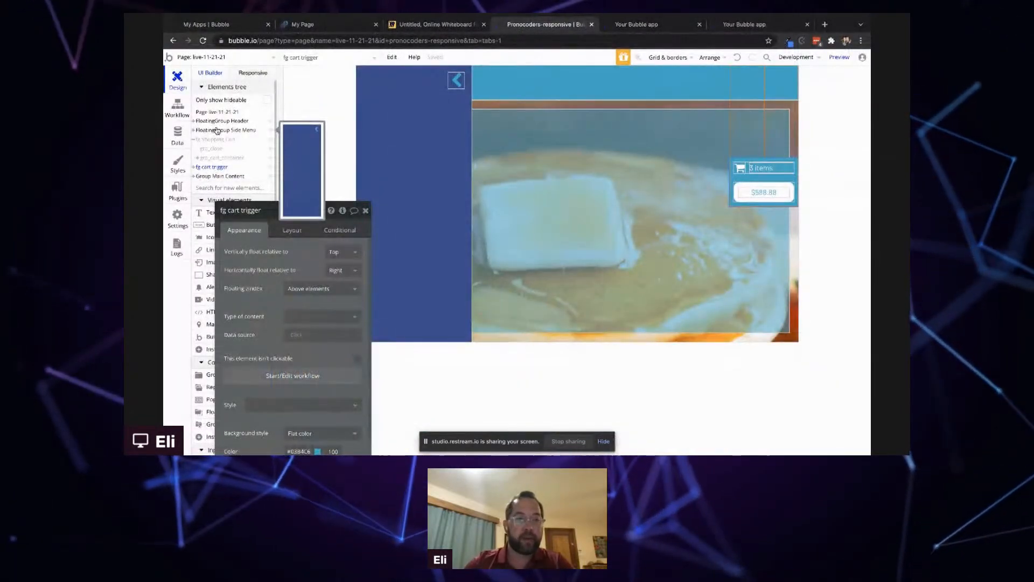
pyautogui.click(217, 139)
pyautogui.rightClick(217, 140)
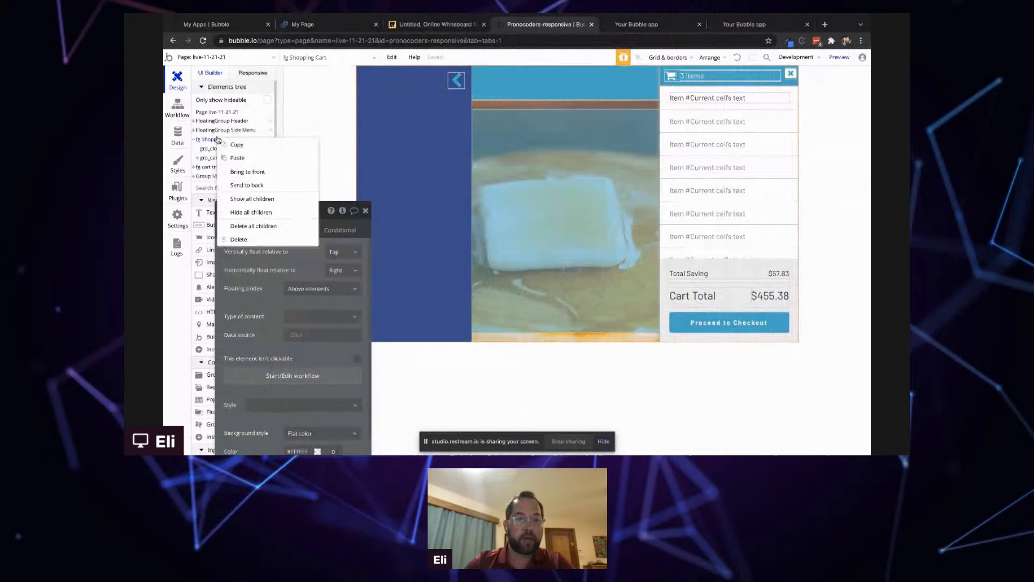
pyautogui.click(251, 177)
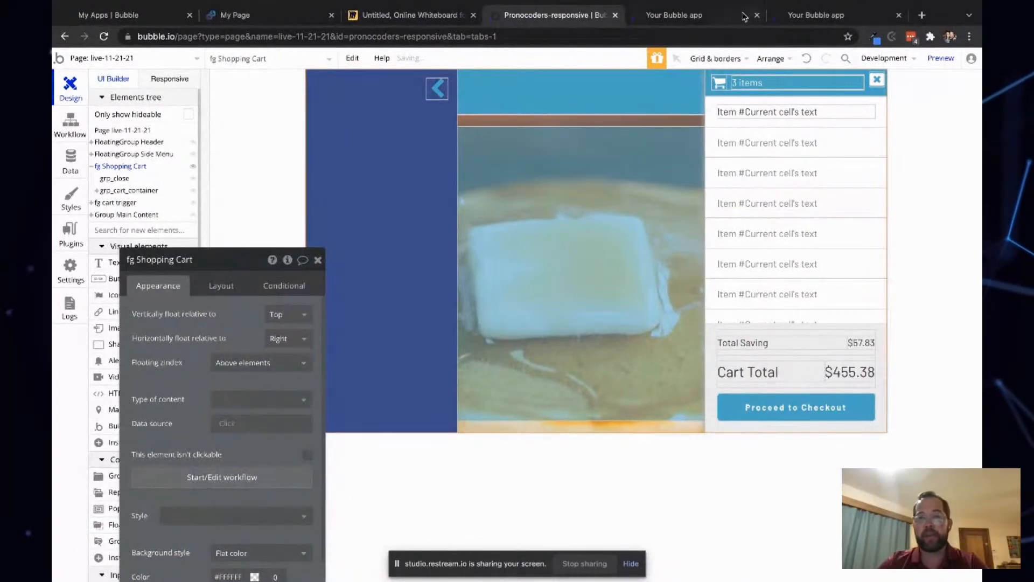
# - Retest the cart trigger, closing the cart, and toggling the side menu in the running app
pyautogui.click(662, 15)
pyautogui.click(632, 57)
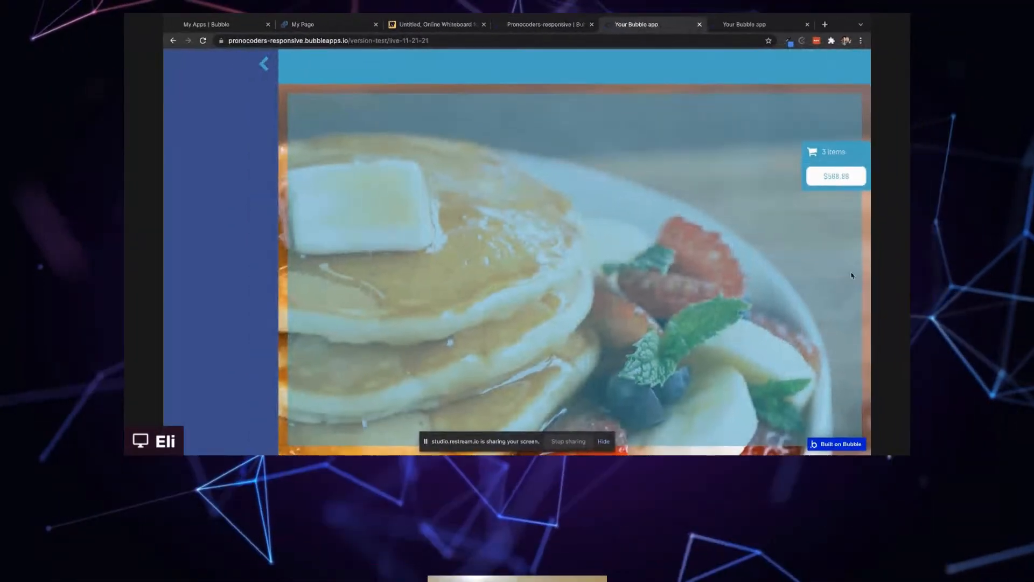
pyautogui.click(844, 174)
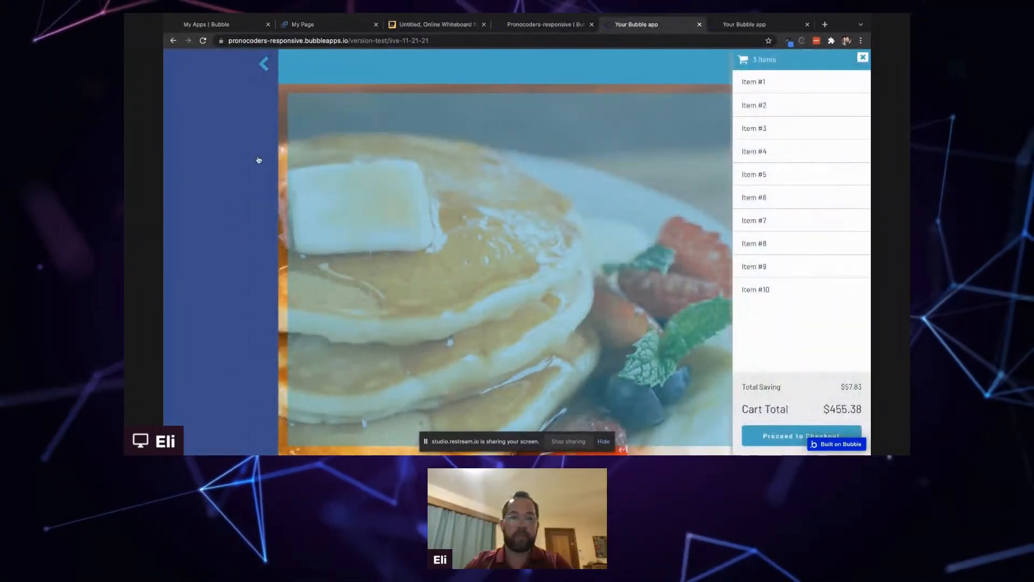
pyautogui.click(203, 162)
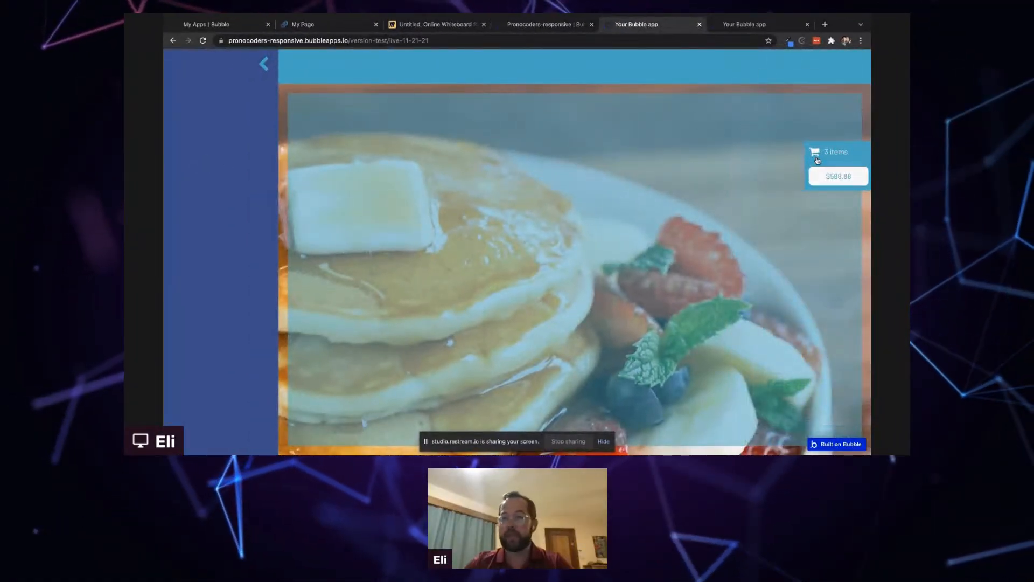
pyautogui.click(816, 159)
pyautogui.click(226, 144)
pyautogui.click(263, 64)
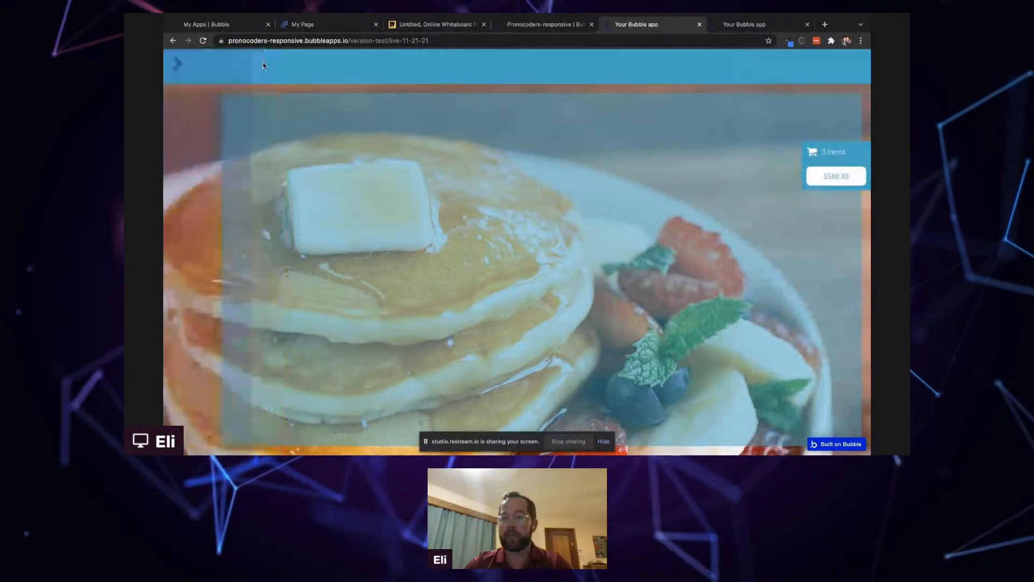
# - Open the side menu and toggle the shopping cart open and closed several times with the cart trigger in the running app
pyautogui.click(182, 65)
pyautogui.click(837, 175)
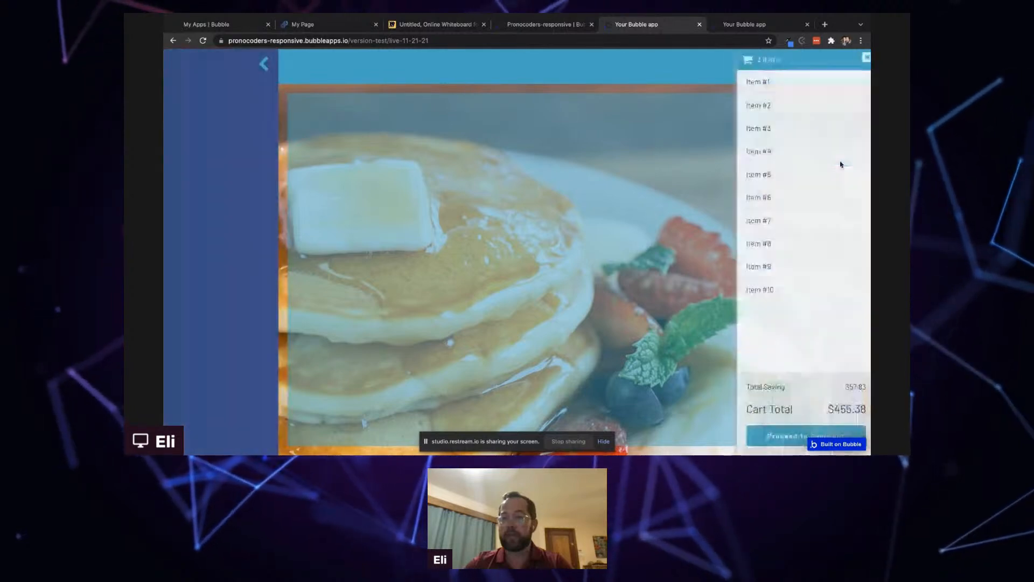
pyautogui.click(863, 57)
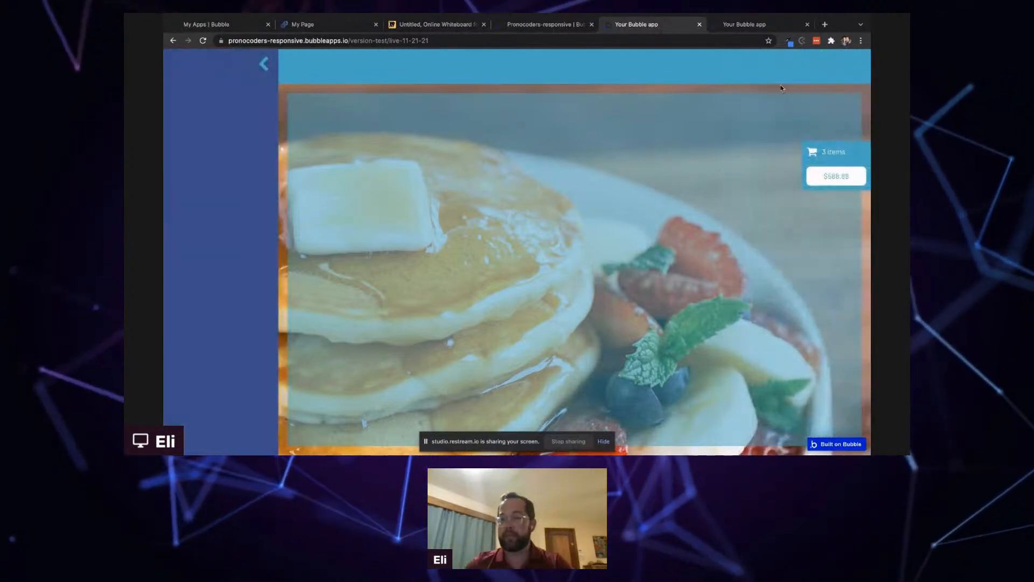
pyautogui.click(818, 159)
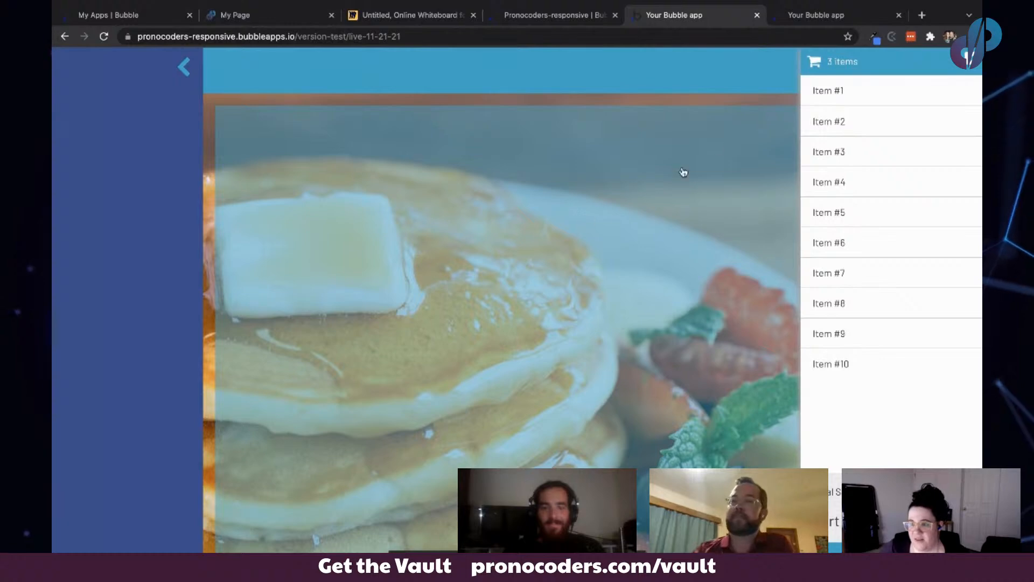
pyautogui.click(972, 59)
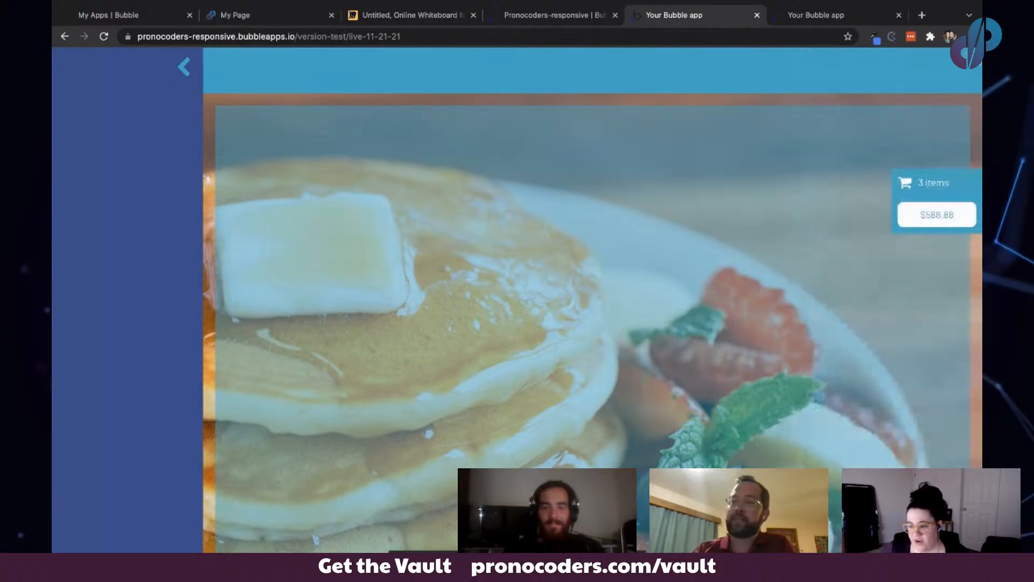
pyautogui.click(916, 177)
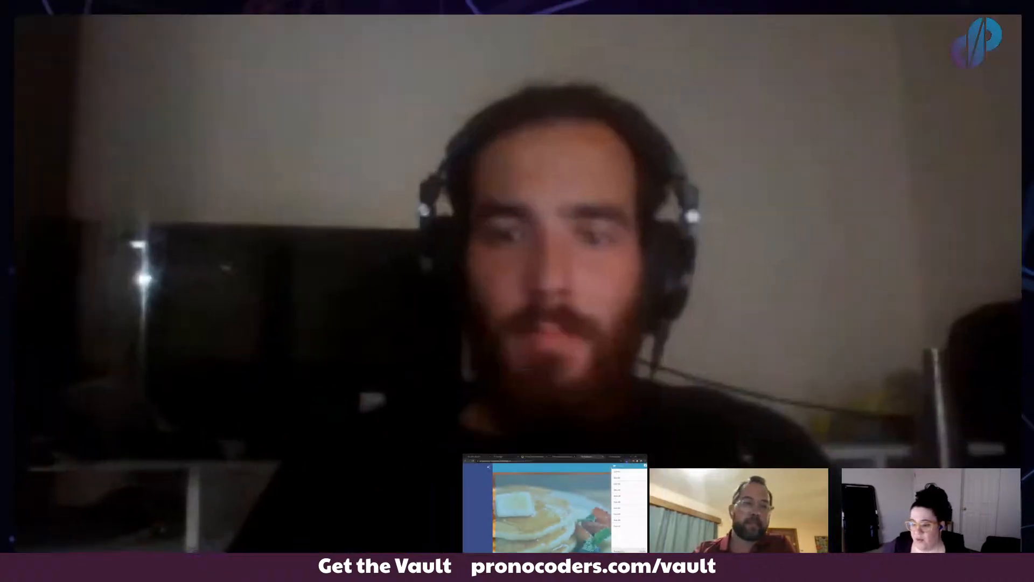
pyautogui.click(489, 467)
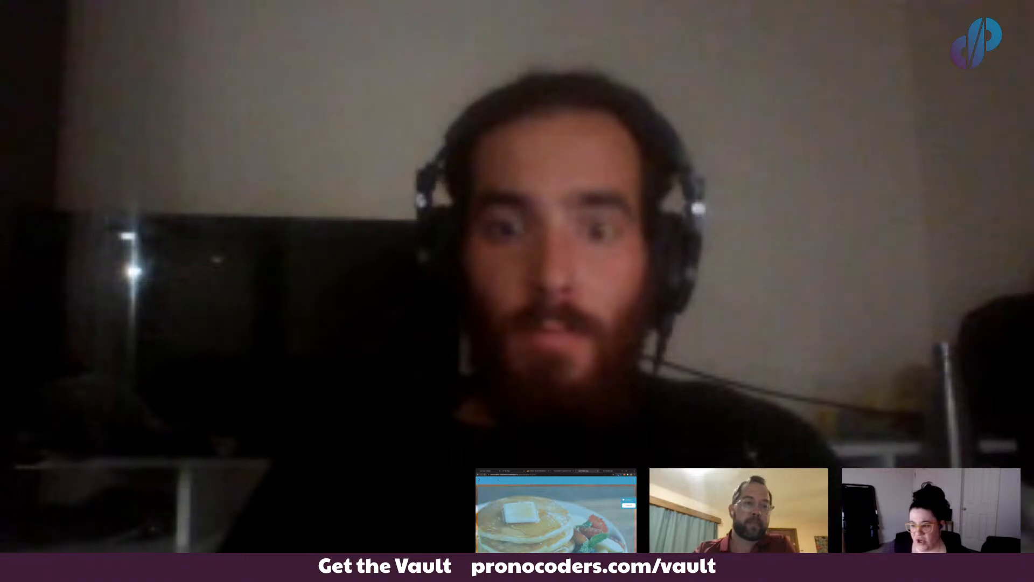
pyautogui.click(479, 480)
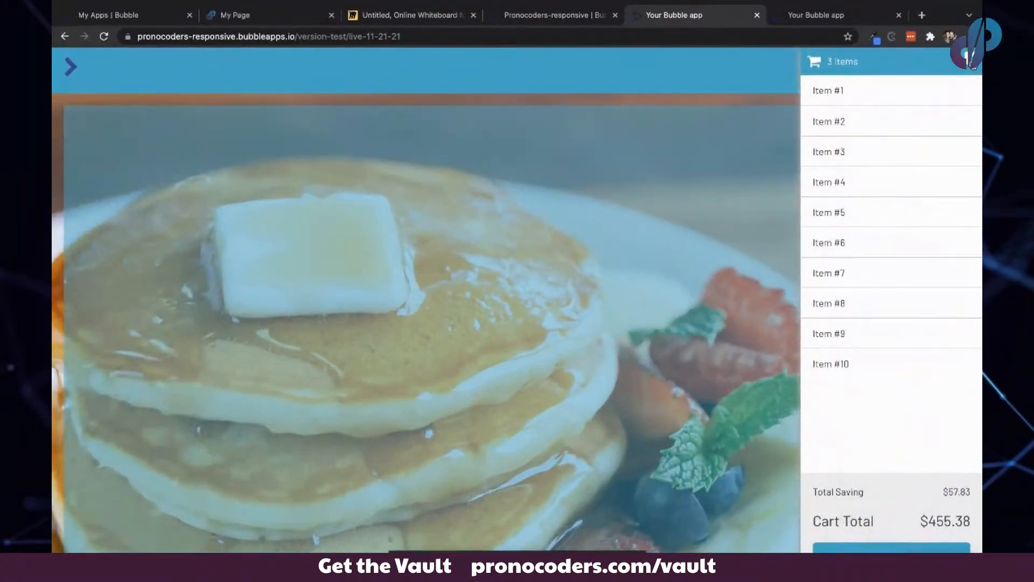
# - Repeat opening and closing the shopping cart, then open the side menu while the cart is closed
pyautogui.click(971, 61)
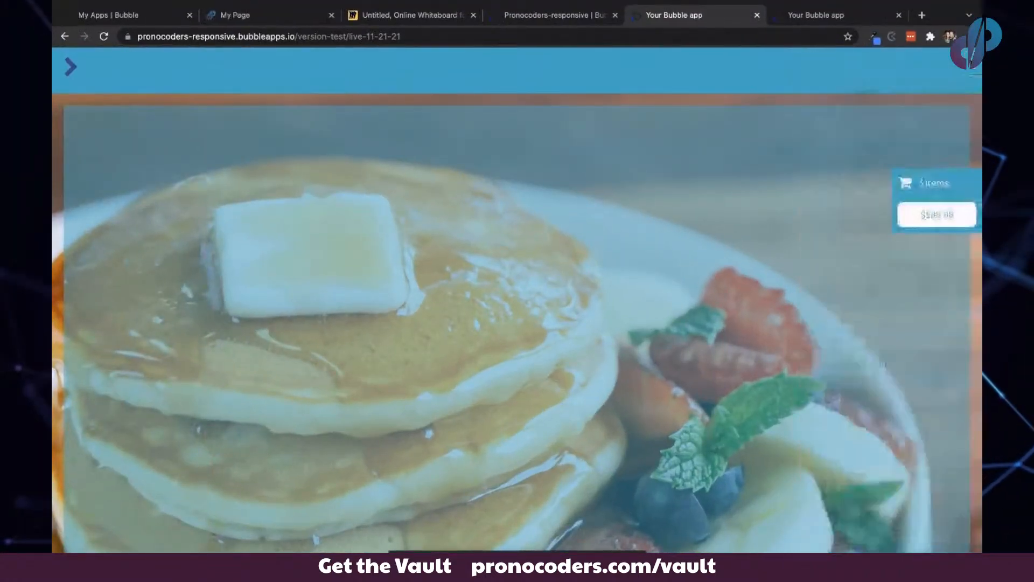
pyautogui.click(921, 217)
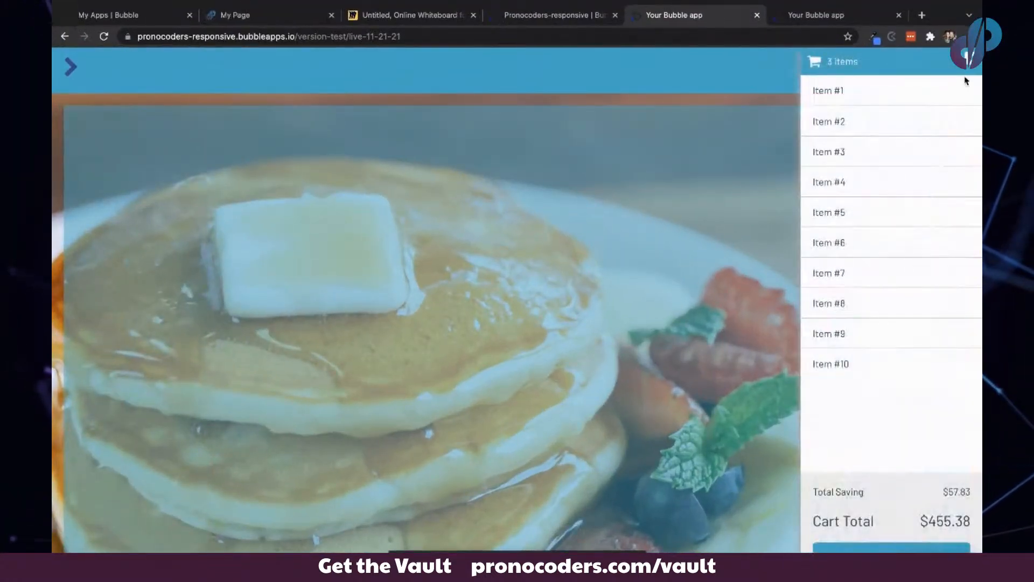
pyautogui.click(970, 62)
pyautogui.click(934, 194)
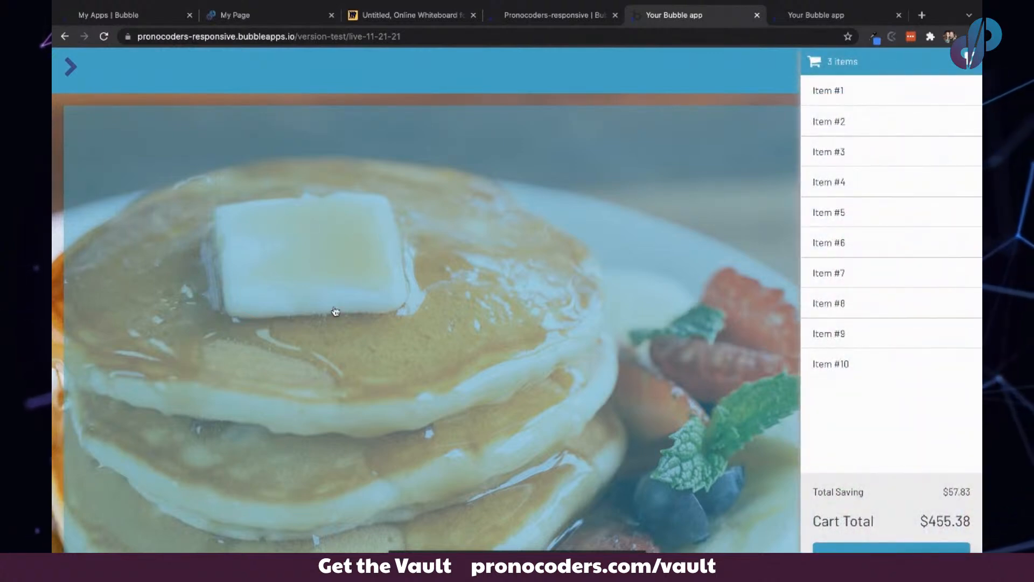
pyautogui.click(70, 76)
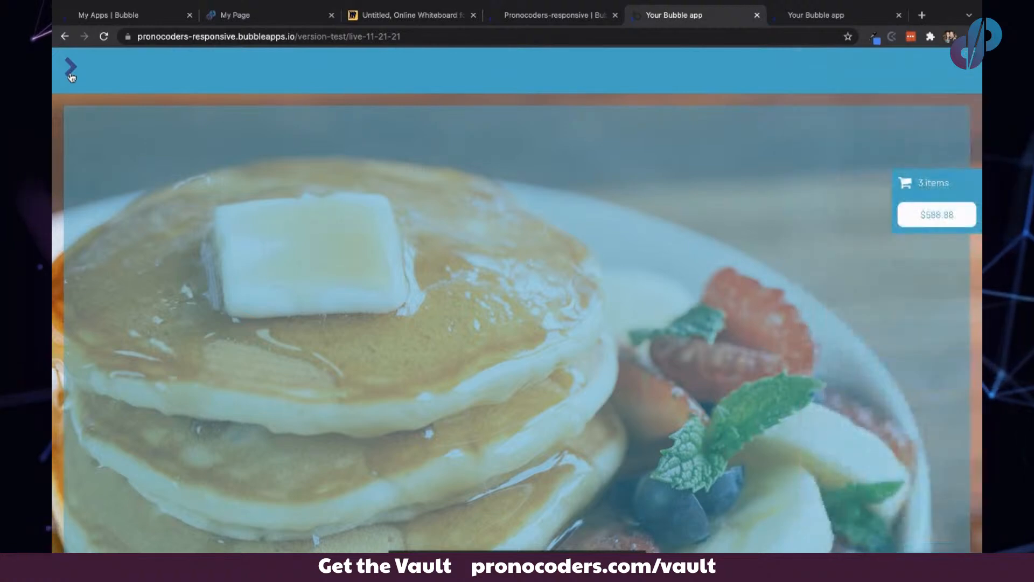
pyautogui.click(71, 71)
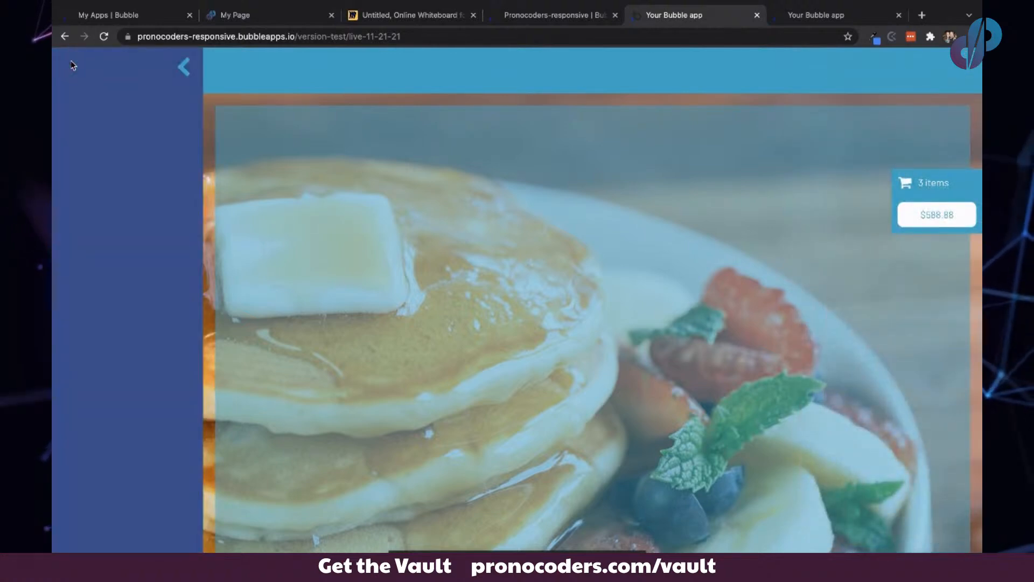